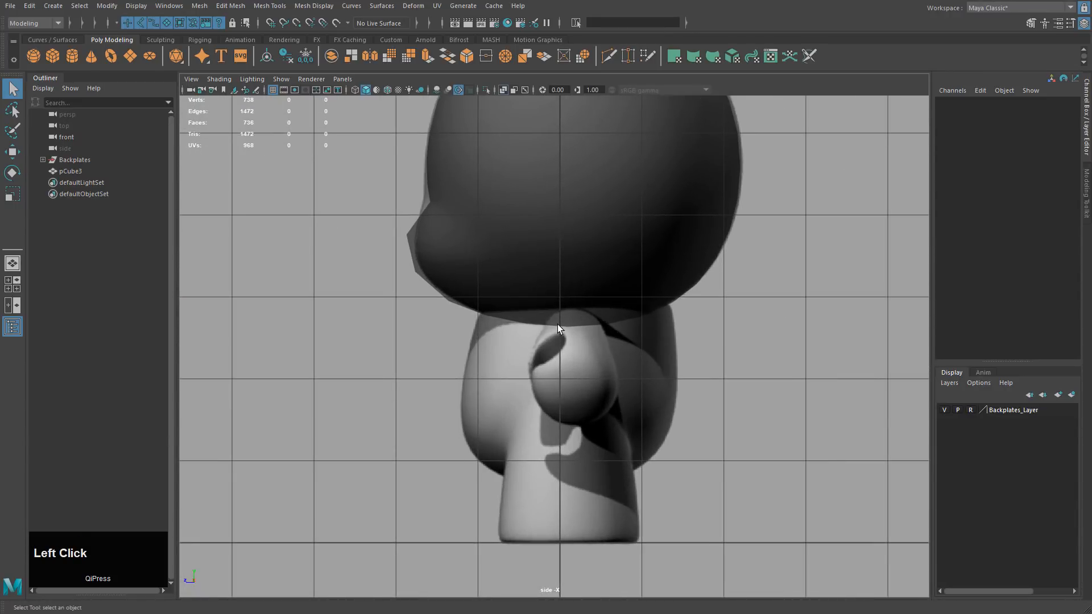
Step: Show the head mesh pCube3 in smooth mesh preview and switch to the front view
{"action": "left_click", "coordinate": [583, 275]}
{"action": "key", "text": "3"}
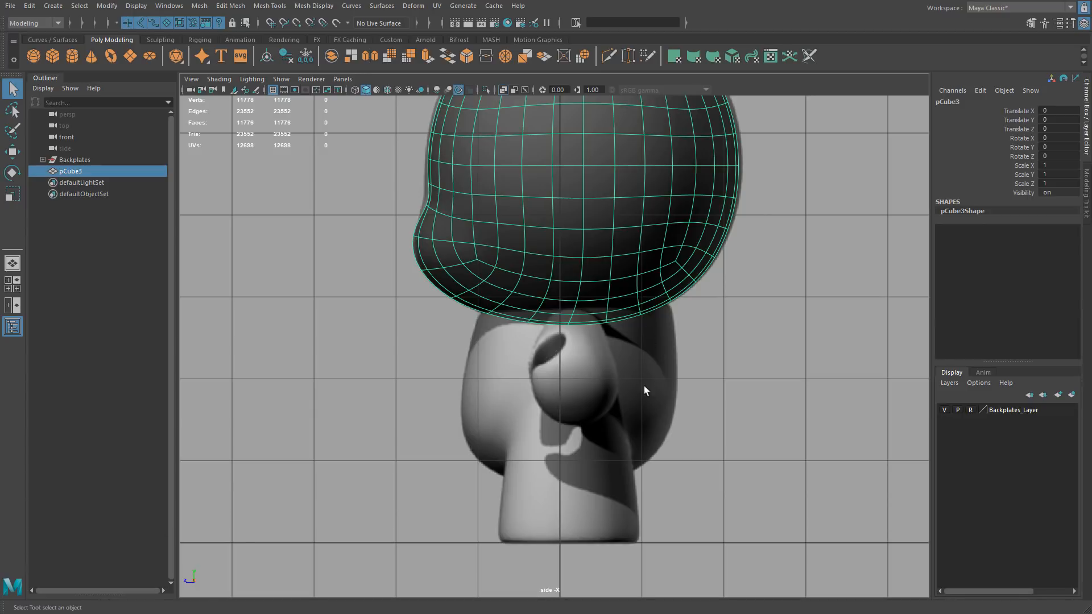
{"action": "key", "text": "space"}
{"action": "key", "text": "space"}
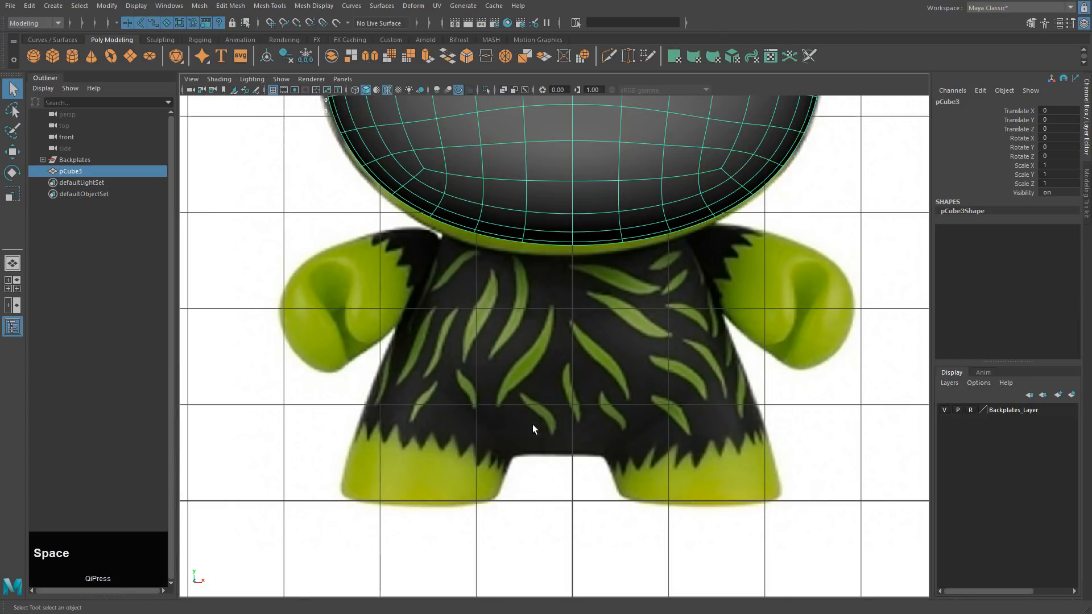
Step: Create a polygon cube at the origin for the character's body
{"action": "left_click", "coordinate": [57, 54]}
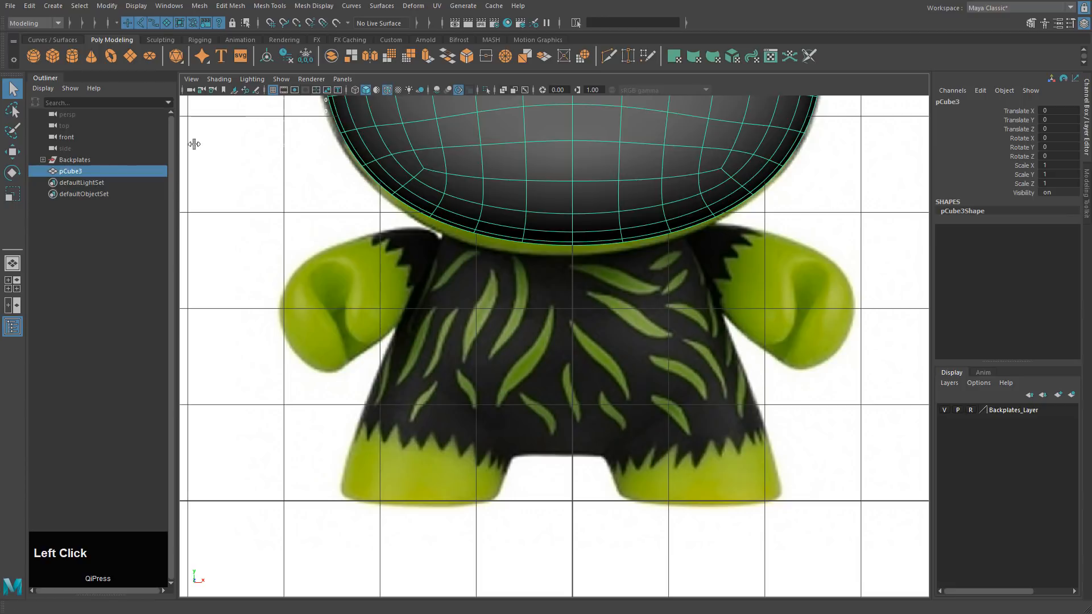
{"action": "key", "text": "q"}
{"action": "key", "text": "w"}
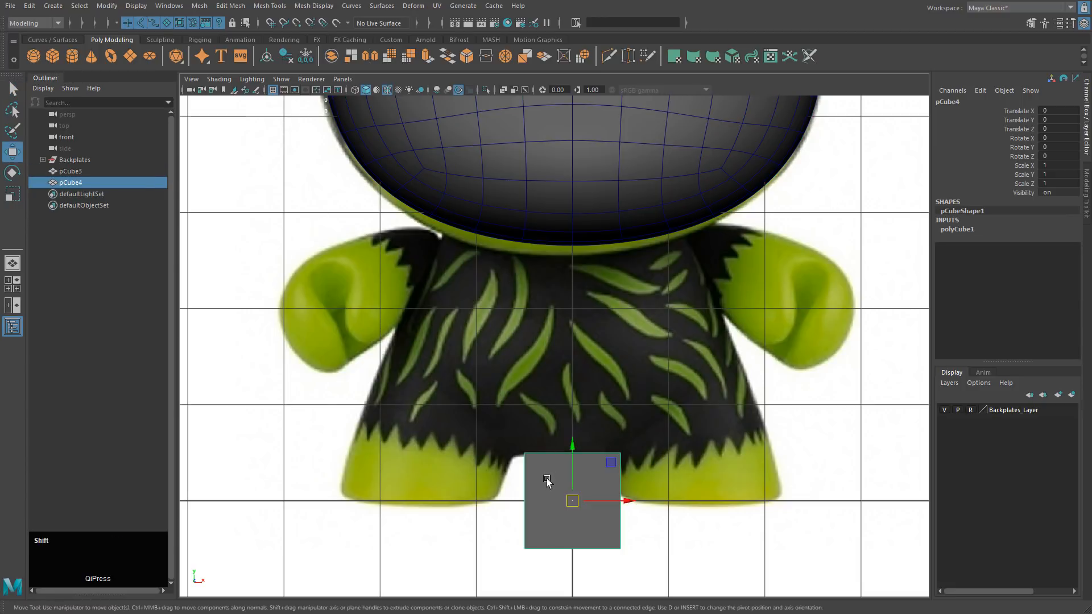
{"action": "middle_click_drag", "start_coordinate": [548, 475], "coordinate": [540, 308]}
{"action": "key", "text": "r"}
{"action": "key", "text": "4"}
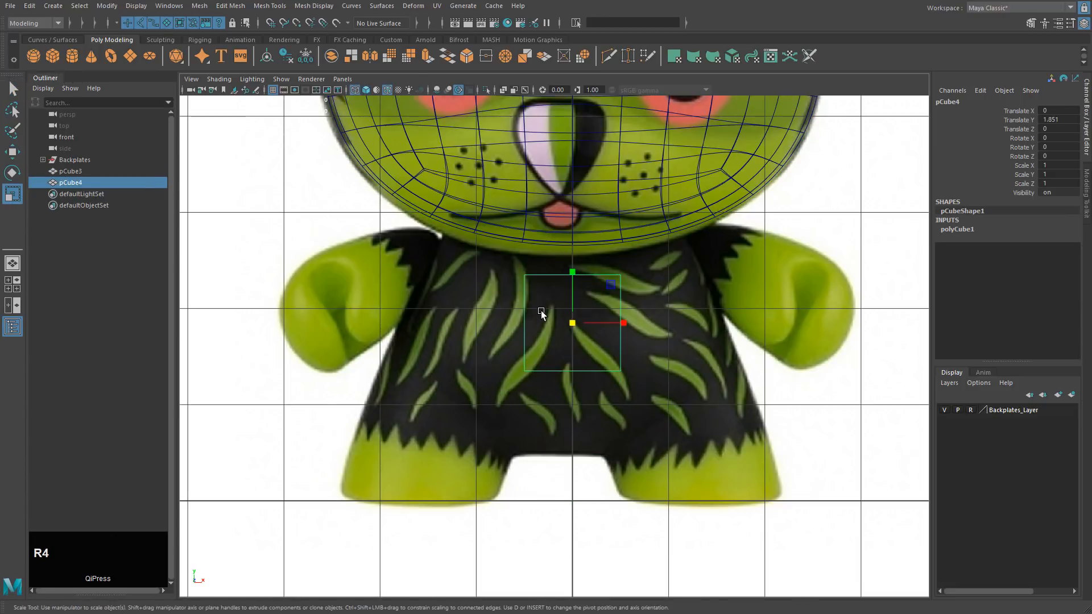
{"action": "key", "text": "5"}
{"action": "key", "text": "z"}
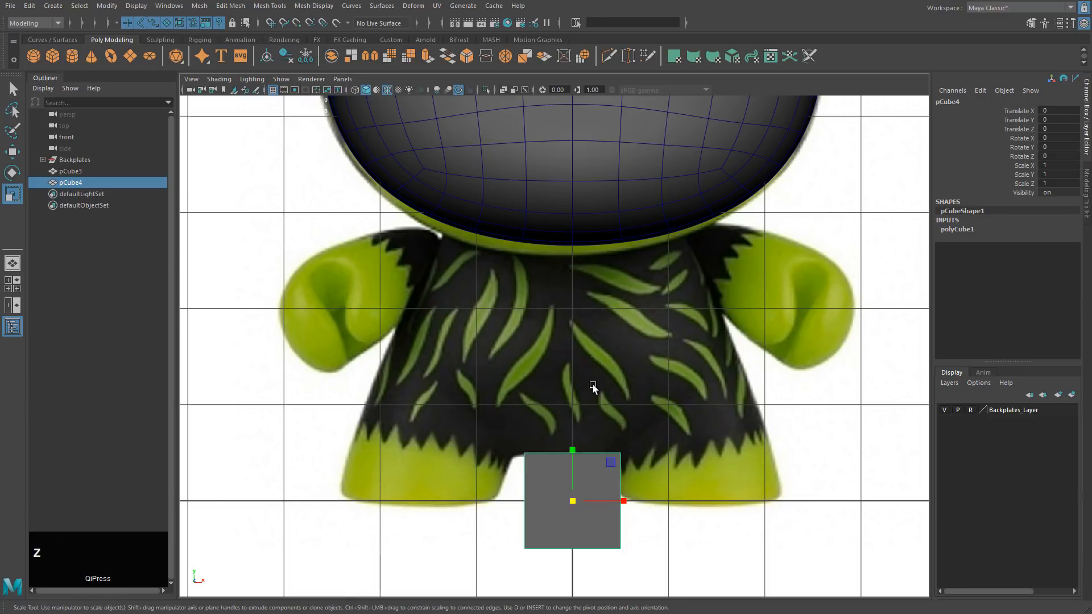
{"action": "key", "text": "w"}
{"action": "middle_click_drag", "start_coordinate": [715, 453], "coordinate": [718, 388], "text": "shift"}
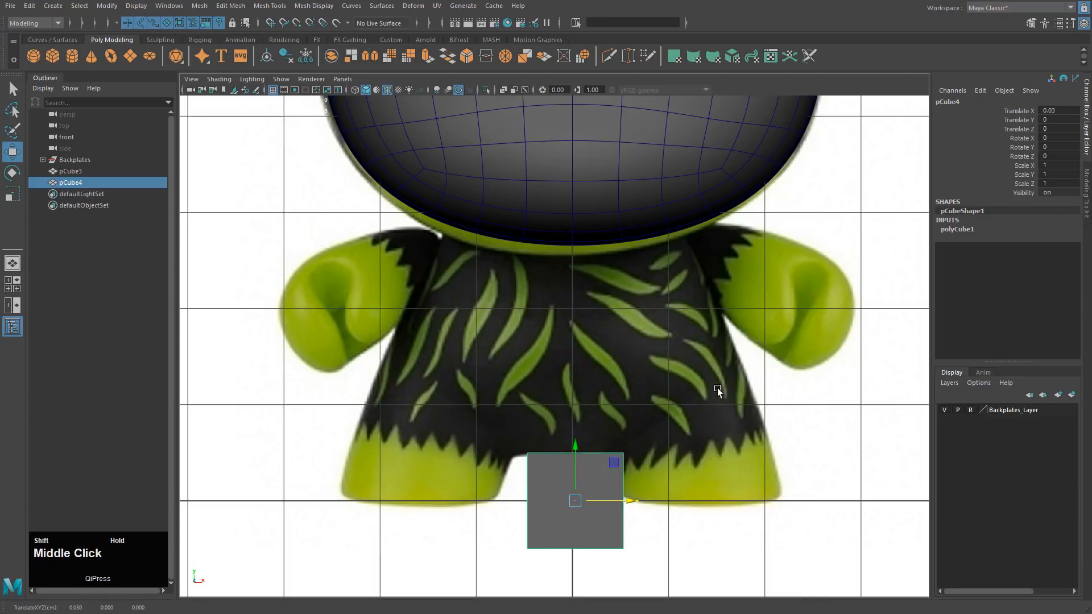
{"action": "key", "text": "ctrl+z"}
Step: Raise the cube to Translate Y 1.094, scale it uniformly to 3.164 and show it in smooth mesh preview
{"action": "middle_click_drag", "start_coordinate": [723, 503], "coordinate": [878, 416], "text": "shift"}
{"action": "key", "text": "r"}
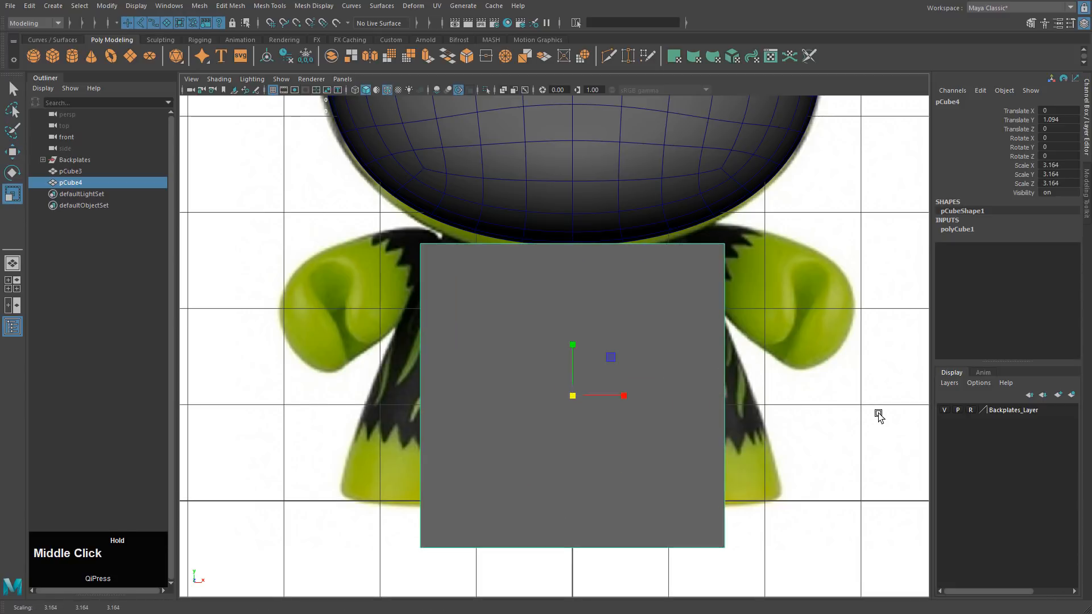
{"action": "key", "text": "3"}
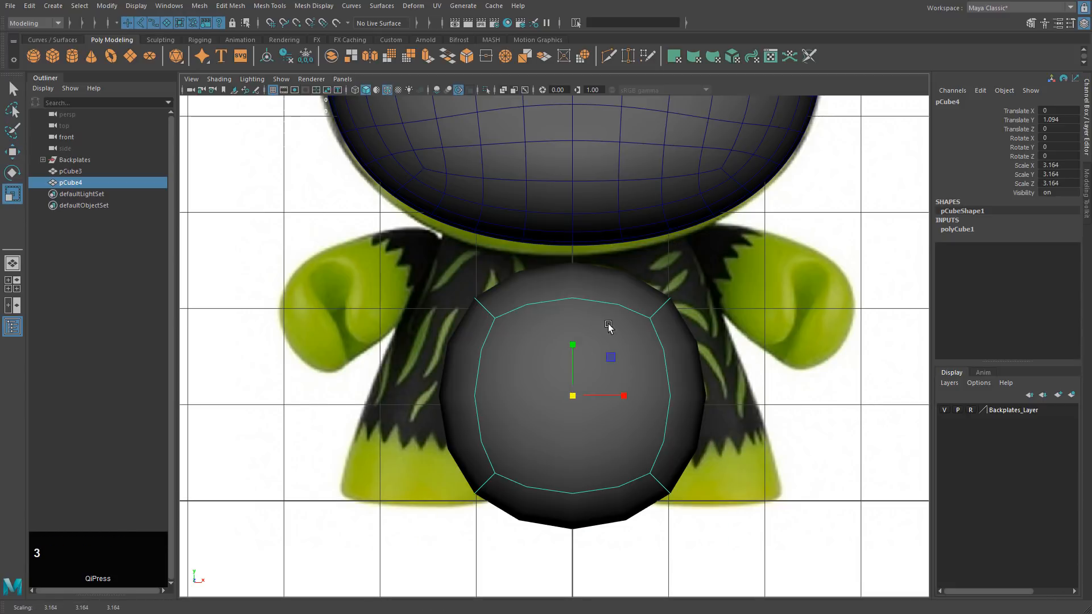
Step: Delete the cube's top face and raise the open cube to Translate Y 1.254 so it meets the head
{"action": "mouse_move", "coordinate": [599, 309]}
{"action": "right_mouse_down"}
{"action": "mouse_move", "coordinate": [595, 334]}
{"action": "mouse_move", "coordinate": [612, 303]}
{"action": "right_mouse_up"}
{"action": "left_click", "coordinate": [594, 278]}
{"action": "key", "text": "Delete"}
{"action": "right_click", "coordinate": [620, 323]}
{"action": "key", "text": "w"}
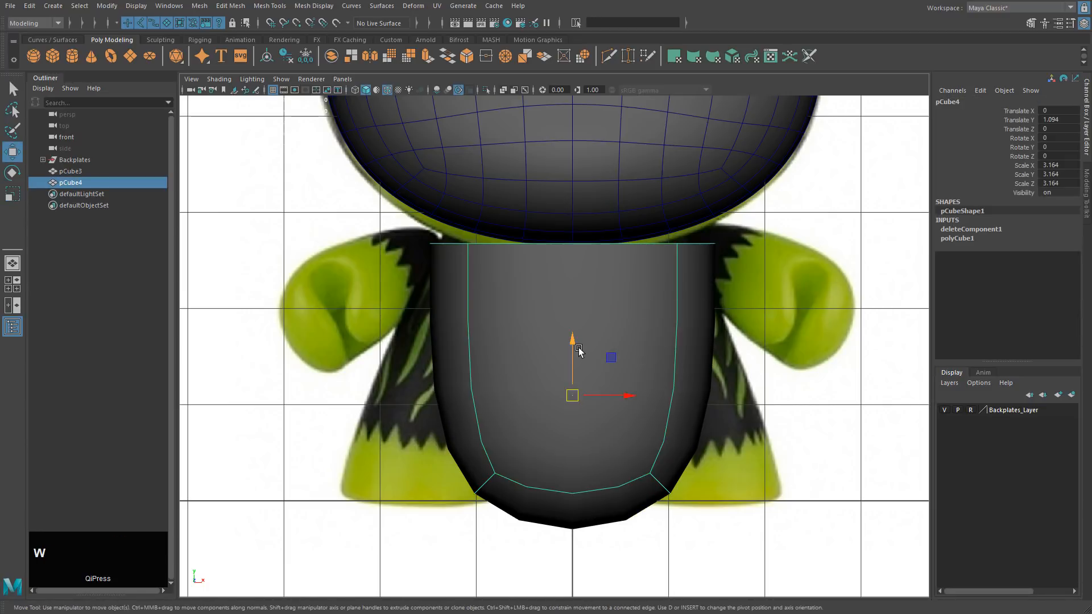
{"action": "mouse_move", "coordinate": [575, 344]}
{"action": "left_mouse_down", "text": "shift"}
{"action": "mouse_move", "coordinate": [573, 310]}
{"action": "mouse_move", "coordinate": [568, 353]}
{"action": "mouse_move", "coordinate": [577, 329]}
{"action": "left_mouse_up", "text": "shift"}
Step: In the side view, move the body's top back and top front vertices inward to the reference neck outline
{"action": "key", "text": "space"}
{"action": "key", "text": "space"}
{"action": "right_click_drag", "start_coordinate": [722, 324], "coordinate": [648, 323]}
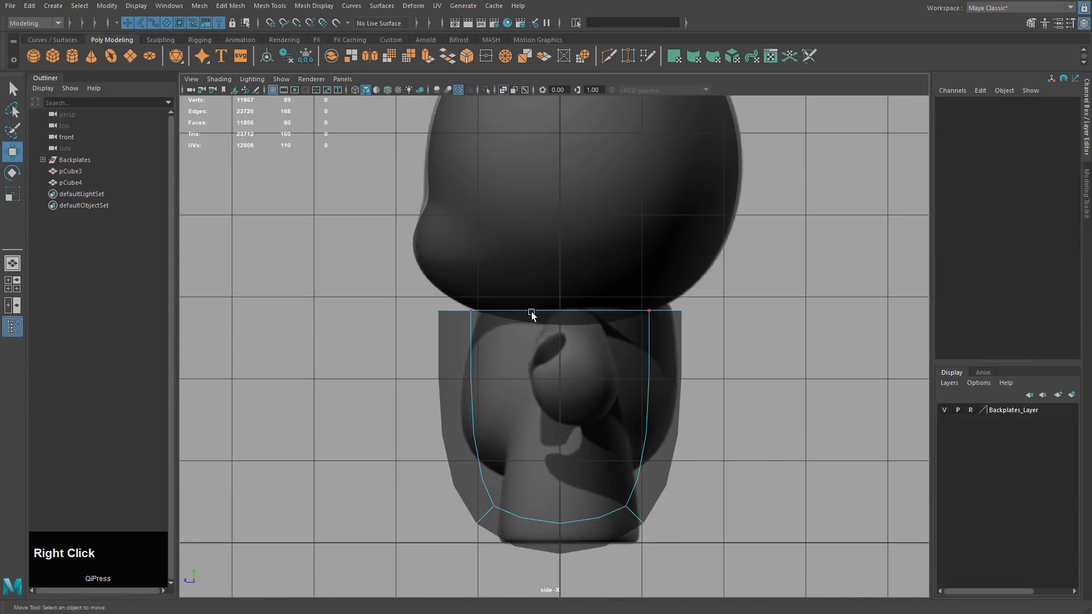
{"action": "right_click_drag", "start_coordinate": [531, 314], "coordinate": [638, 334], "text": "alt"}
{"action": "left_click_drag", "start_coordinate": [627, 235], "coordinate": [762, 335]}
{"action": "key", "text": "w"}
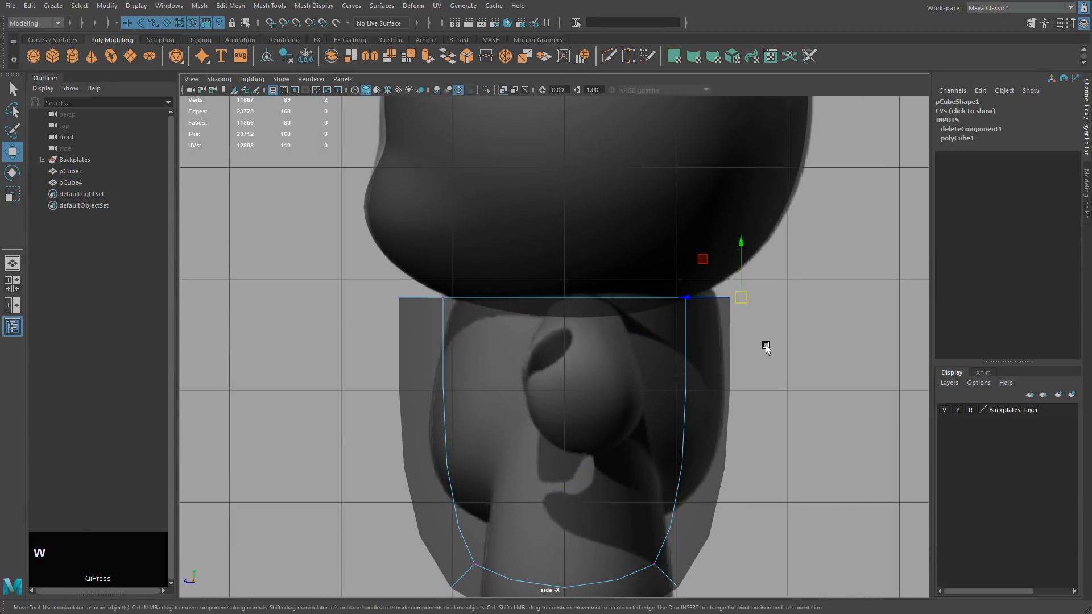
{"action": "middle_click_drag", "start_coordinate": [765, 344], "coordinate": [746, 337]}
{"action": "left_click_drag", "start_coordinate": [401, 261], "coordinate": [517, 350]}
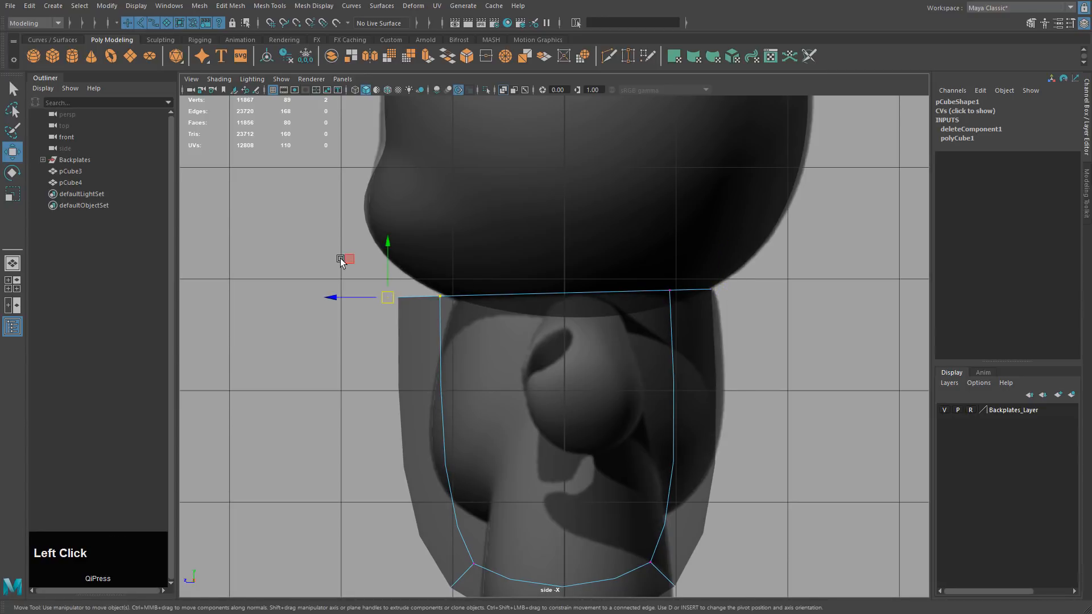
{"action": "middle_click_drag", "start_coordinate": [491, 328], "coordinate": [545, 332]}
{"action": "middle_click_drag", "start_coordinate": [555, 404], "coordinate": [576, 336], "text": "alt"}
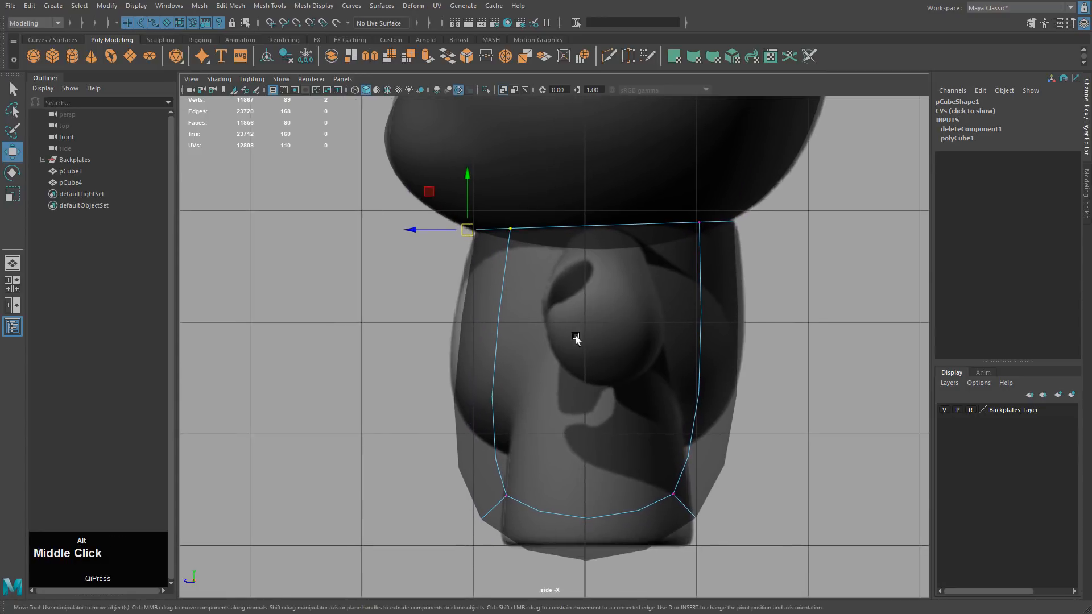
Step: Raise the body's bottom vertices to the torso's lower edge and shift the front and back ones outward to the reference outline
{"action": "left_click_drag", "start_coordinate": [385, 377], "coordinate": [763, 578]}
{"action": "middle_click_drag", "start_coordinate": [754, 537], "coordinate": [762, 443]}
{"action": "left_click_drag", "start_coordinate": [467, 382], "coordinate": [577, 473]}
{"action": "middle_click_drag", "start_coordinate": [577, 472], "coordinate": [552, 477]}
{"action": "left_click_drag", "start_coordinate": [599, 376], "coordinate": [761, 507]}
{"action": "middle_click_drag", "start_coordinate": [760, 494], "coordinate": [768, 488]}
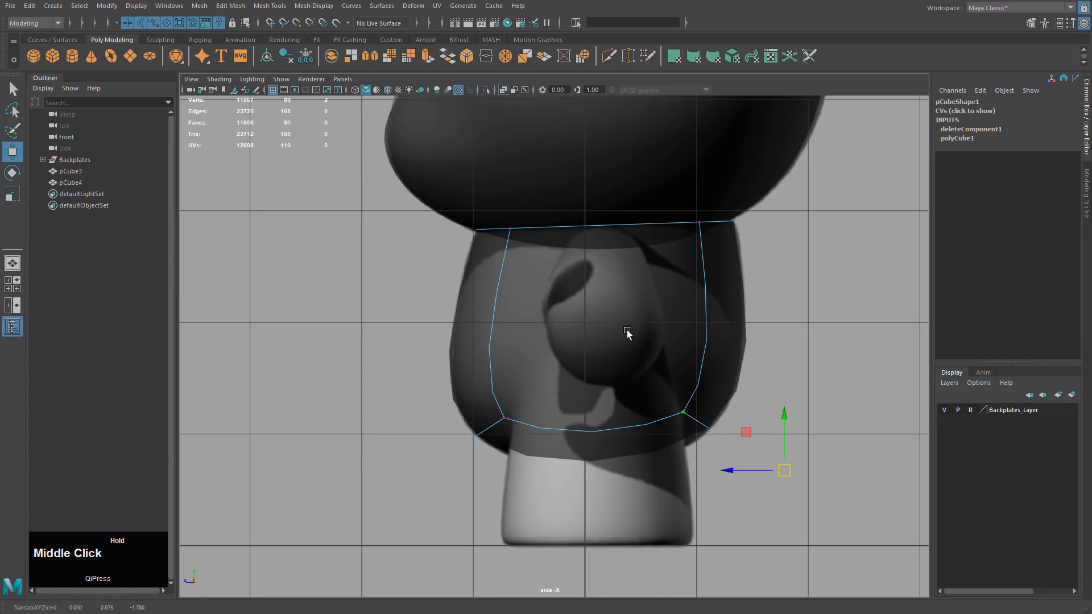
Step: Refine the body's bottom back, bottom front and top back vertices against the side reference silhouette
{"action": "left_click_drag", "start_coordinate": [616, 298], "coordinate": [816, 524]}
{"action": "middle_click_drag", "start_coordinate": [761, 373], "coordinate": [758, 380]}
{"action": "left_click_drag", "start_coordinate": [459, 353], "coordinate": [590, 474]}
{"action": "mouse_move", "coordinate": [589, 474]}
{"action": "middle_mouse_down"}
{"action": "mouse_move", "coordinate": [599, 471]}
{"action": "mouse_move", "coordinate": [584, 483]}
{"action": "middle_mouse_up"}
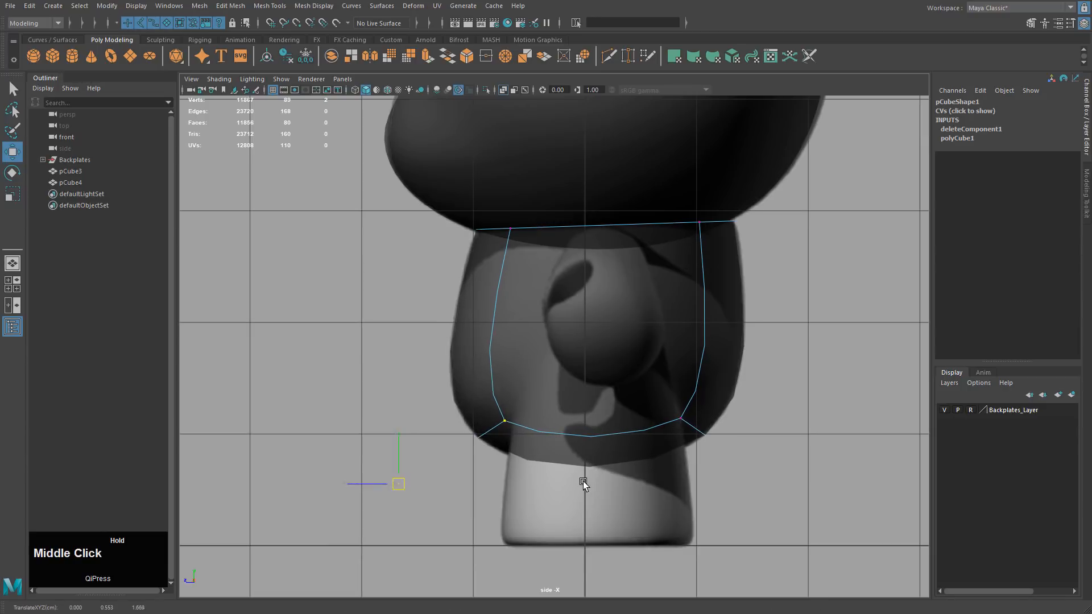
{"action": "left_click_drag", "start_coordinate": [503, 227], "coordinate": [558, 280]}
{"action": "left_click_drag", "start_coordinate": [669, 223], "coordinate": [741, 276]}
{"action": "middle_click_drag", "start_coordinate": [742, 276], "coordinate": [745, 276]}
Step: Switch to the front view and select the body's bottom vertices
{"action": "key", "text": "space"}
{"action": "key", "text": "space"}
{"action": "middle_click_drag", "start_coordinate": [502, 352], "coordinate": [537, 370], "text": "alt"}
{"action": "left_click_drag", "start_coordinate": [422, 356], "coordinate": [717, 462]}
{"action": "key", "text": "4"}
{"action": "key", "text": "5"}
{"action": "left_click_drag", "start_coordinate": [649, 379], "coordinate": [701, 419]}
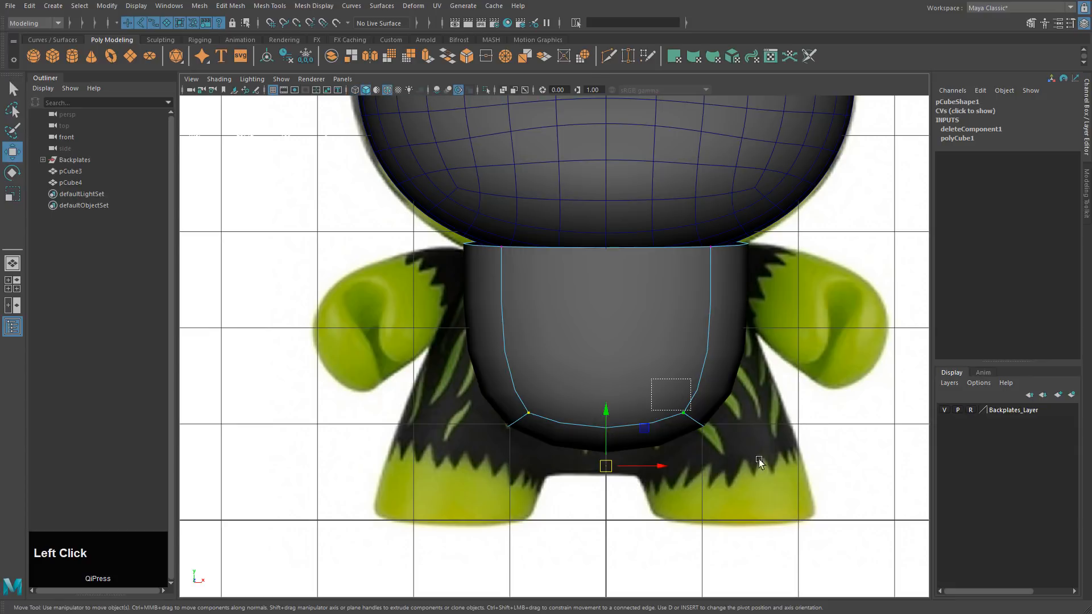
{"action": "middle_click_drag", "start_coordinate": [767, 462], "coordinate": [803, 462]}
{"action": "key", "text": "ctrl+z"}
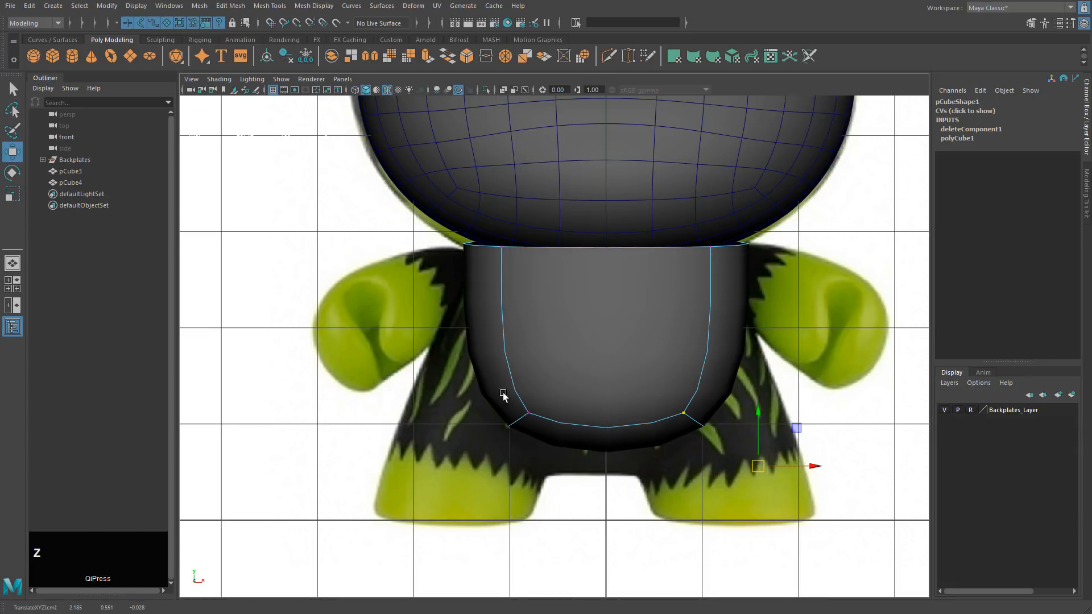
{"action": "left_click_drag", "start_coordinate": [502, 392], "coordinate": [560, 440]}
{"action": "middle_click_drag", "start_coordinate": [602, 478], "coordinate": [559, 478]}
{"action": "key", "text": "ctrl+z"}
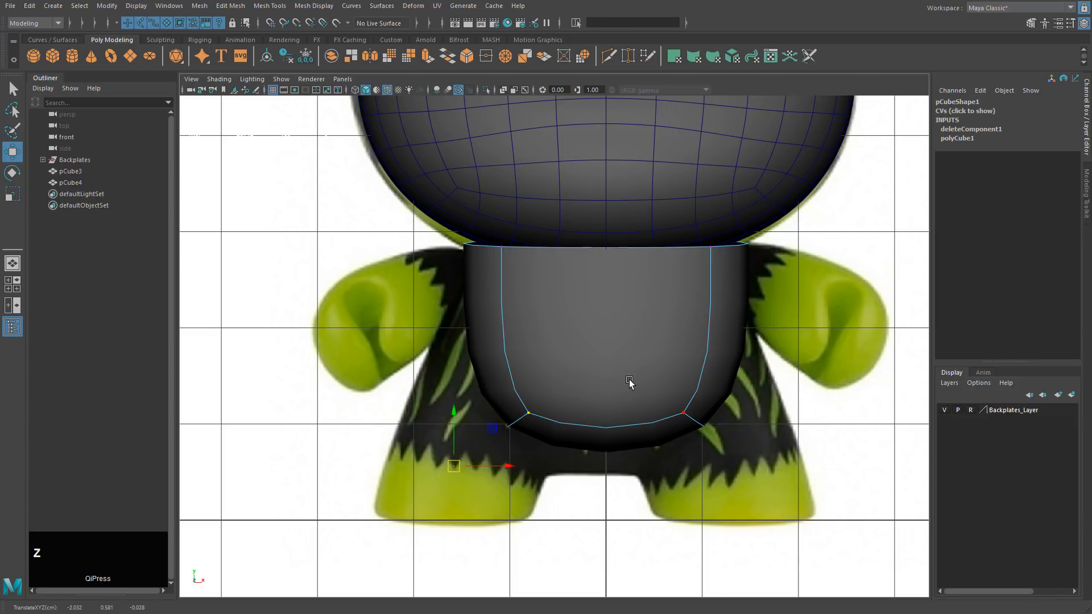
Step: Scale the body's bottom vertices wider in X and its top vertices narrower to about 0.8, following the front reference
{"action": "left_click_drag", "start_coordinate": [372, 346], "coordinate": [768, 497]}
{"action": "key", "text": "r"}
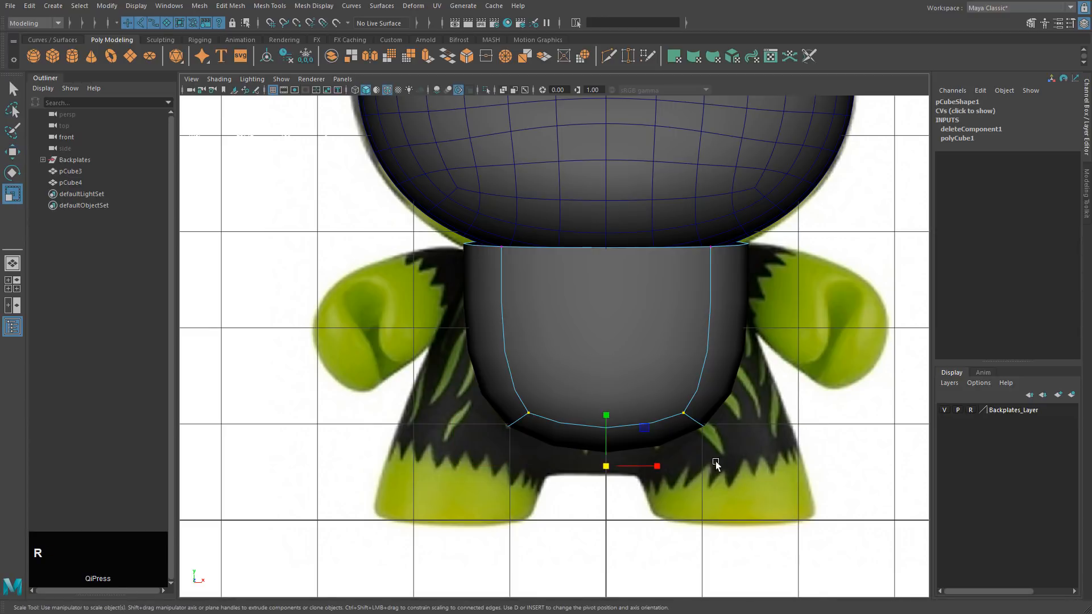
{"action": "left_click_drag", "start_coordinate": [655, 468], "coordinate": [664, 465]}
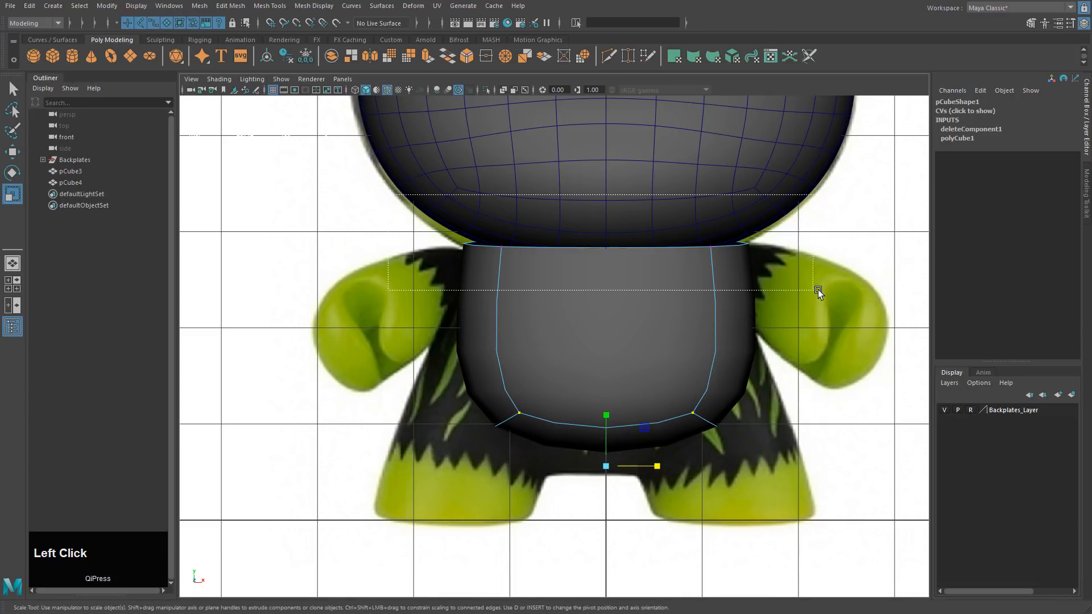
{"action": "left_click_drag", "start_coordinate": [818, 289], "coordinate": [396, 193]}
{"action": "left_click_drag", "start_coordinate": [657, 243], "coordinate": [651, 246]}
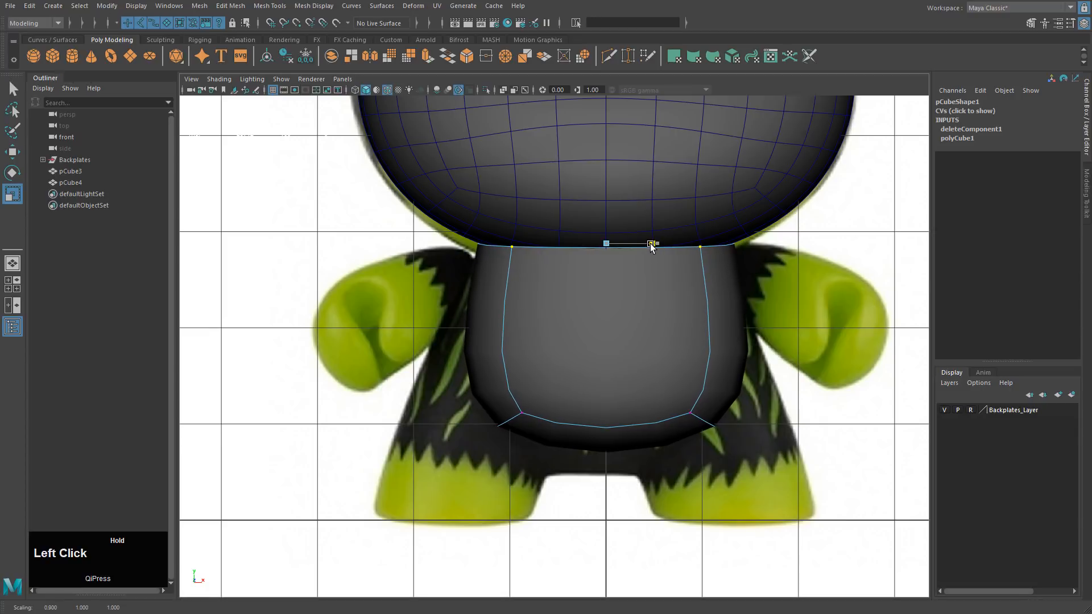
{"action": "left_click_drag", "start_coordinate": [455, 330], "coordinate": [711, 484]}
{"action": "middle_click_drag", "start_coordinate": [772, 489], "coordinate": [774, 489]}
Step: Inspect the body shape in the perspective view, comparing the unsmoothed cage with the smooth preview
{"action": "key", "text": "w"}
{"action": "key", "text": "space"}
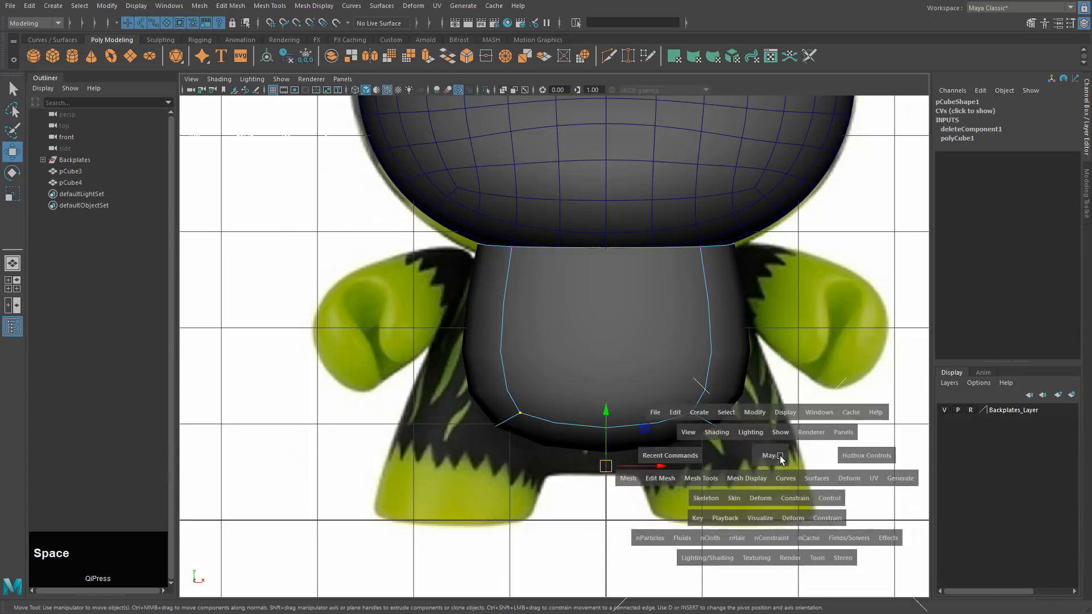
{"action": "left_click_drag", "start_coordinate": [779, 456], "coordinate": [807, 466]}
{"action": "key", "text": "space"}
{"action": "left_click_drag", "start_coordinate": [789, 319], "coordinate": [714, 426]}
{"action": "key", "text": "1"}
{"action": "key", "text": "3"}
{"action": "middle_click_drag", "start_coordinate": [714, 425], "coordinate": [568, 268], "text": "alt"}
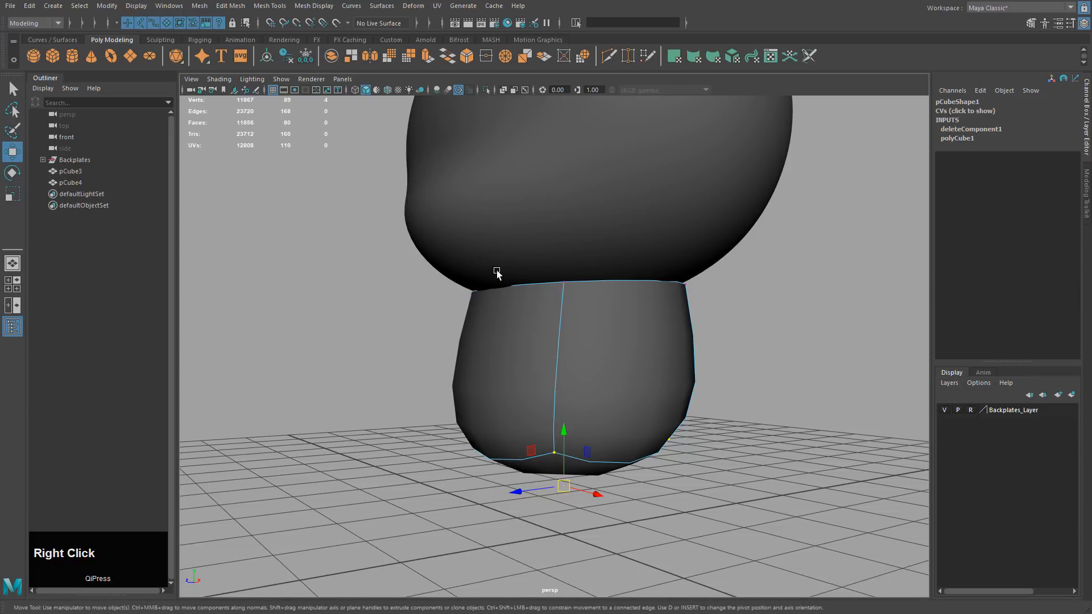
Step: Apply Smooth to the body mesh pCube4 with 2 divisions
{"action": "right_click", "coordinate": [522, 344]}
{"action": "left_click", "coordinate": [541, 322]}
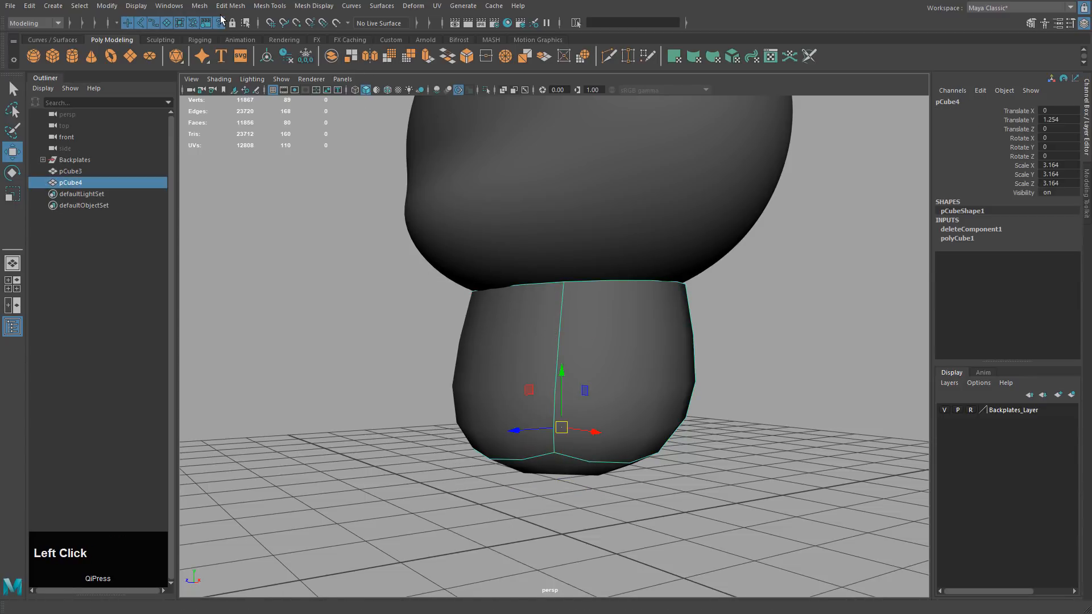
{"action": "left_click", "coordinate": [199, 6]}
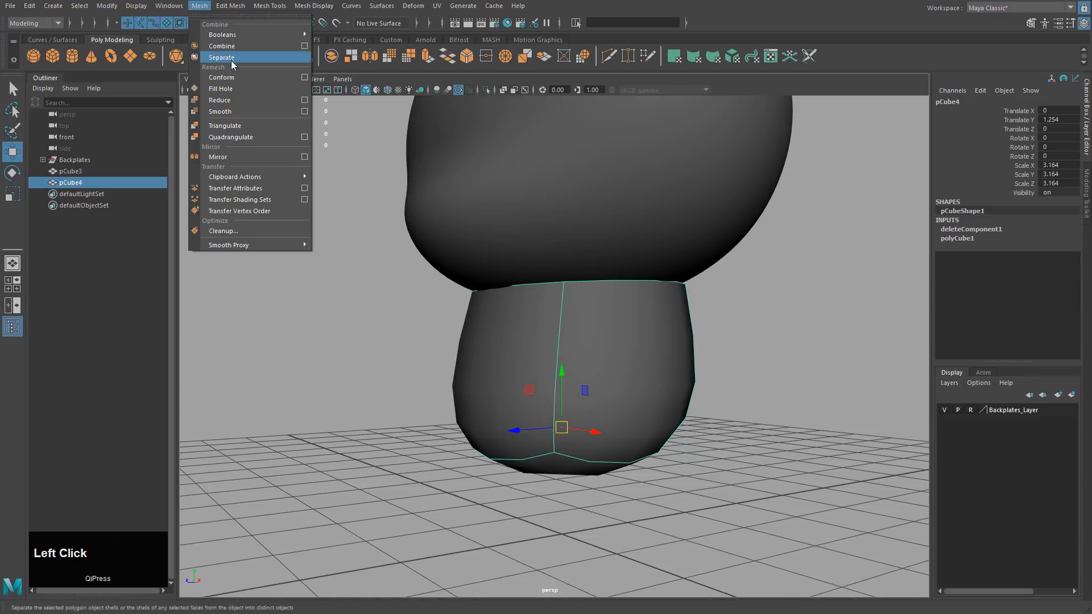
{"action": "left_click", "coordinate": [226, 107]}
{"action": "left_click", "coordinate": [724, 291]}
{"action": "left_click", "coordinate": [617, 340]}
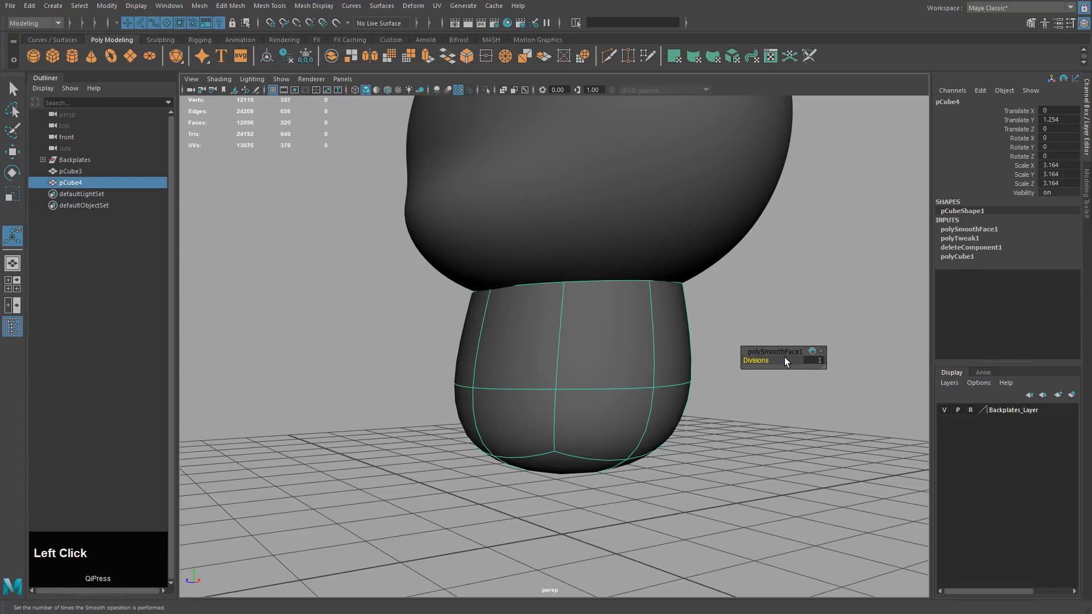
{"action": "left_click", "coordinate": [814, 362]}
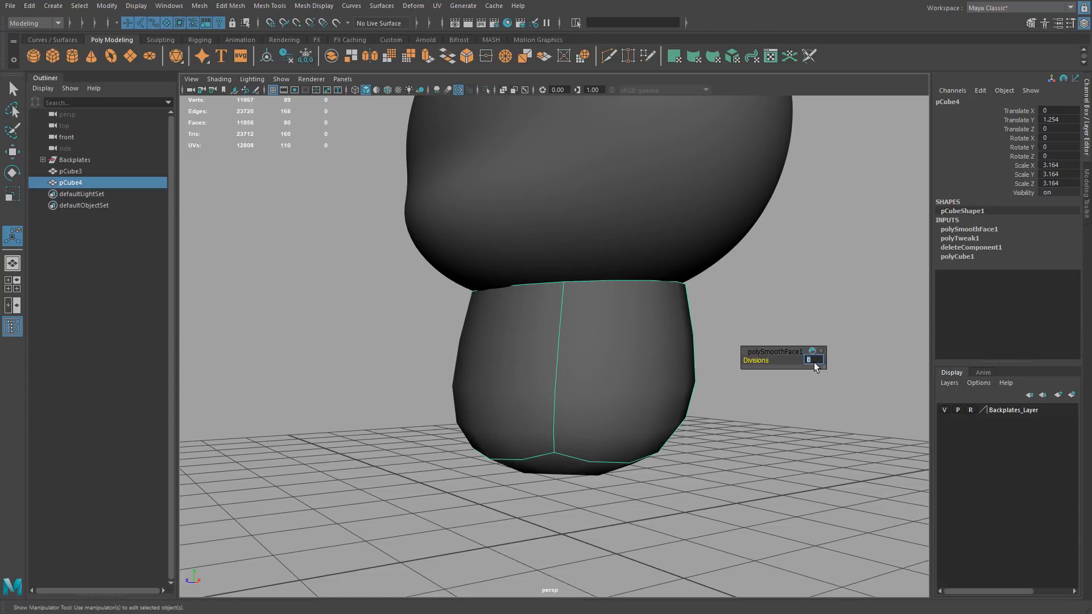
{"action": "type", "text": "2"}
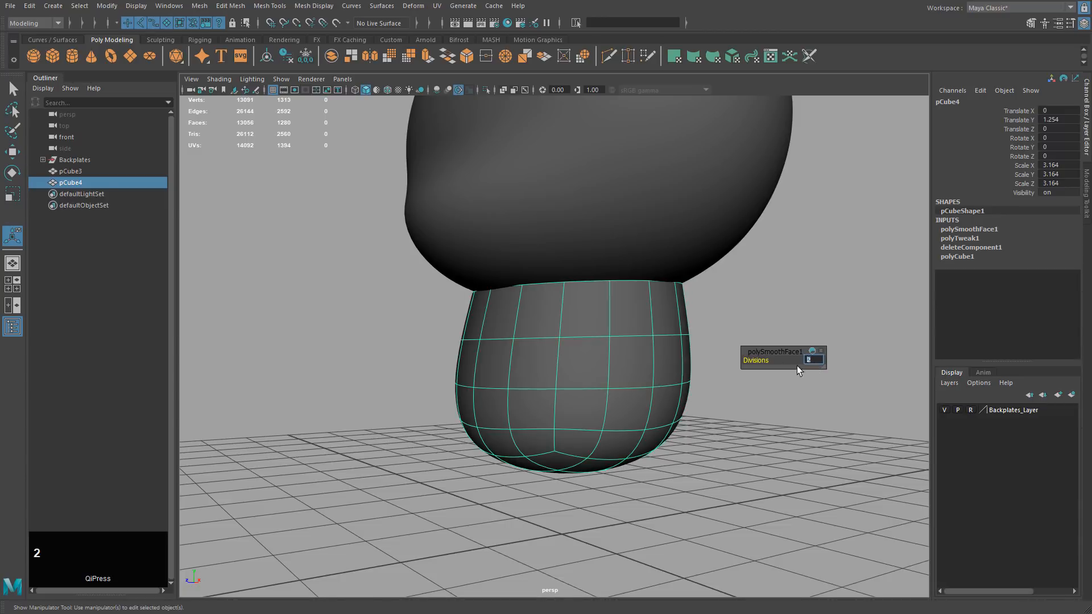
{"action": "left_click", "coordinate": [650, 355]}
{"action": "left_click", "coordinate": [651, 354]}
Step: In the side view, rotate the body's top row of vertices to a slightly steeper tilt and nudge it under the head
{"action": "left_click_drag", "start_coordinate": [541, 377], "coordinate": [671, 372], "text": "alt"}
{"action": "mouse_move", "coordinate": [671, 373]}
{"action": "middle_mouse_down", "text": "alt"}
{"action": "mouse_move", "coordinate": [685, 404]}
{"action": "mouse_move", "coordinate": [665, 386]}
{"action": "middle_mouse_up", "text": "alt"}
{"action": "left_click_drag", "start_coordinate": [665, 386], "coordinate": [620, 326], "text": "alt"}
{"action": "right_click_drag", "start_coordinate": [621, 326], "coordinate": [584, 327]}
{"action": "key", "text": "space"}
{"action": "key", "text": "space"}
{"action": "scroll", "coordinate": [650, 377], "scroll_direction": "up", "scroll_amount": 3}
{"action": "middle_click_drag", "start_coordinate": [568, 370], "coordinate": [626, 388], "text": "alt"}
{"action": "scroll", "coordinate": [626, 387], "scroll_direction": "down", "scroll_amount": 3}
{"action": "left_click_drag", "start_coordinate": [327, 249], "coordinate": [825, 335]}
{"action": "key", "text": "e"}
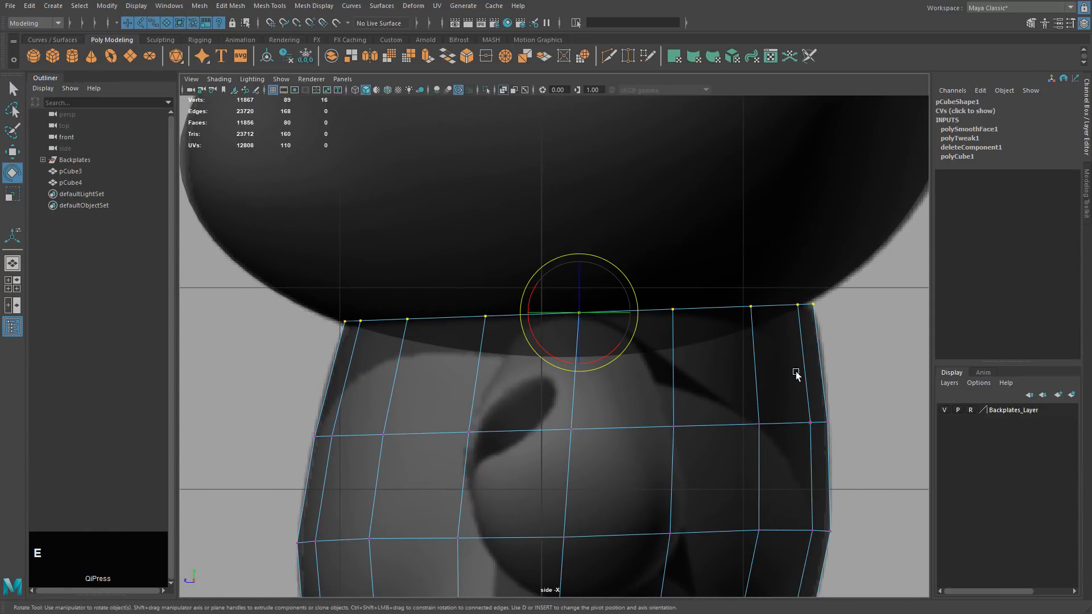
{"action": "left_click_drag", "start_coordinate": [636, 335], "coordinate": [636, 330]}
{"action": "key", "text": "w"}
{"action": "middle_click_drag", "start_coordinate": [660, 341], "coordinate": [660, 342]}
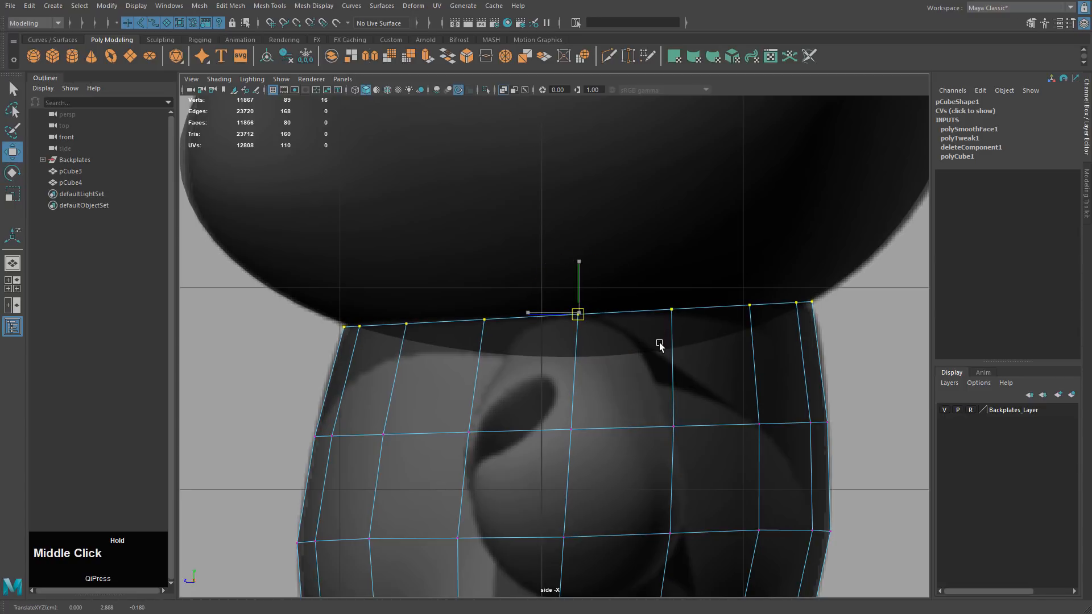
Step: Extrude the open border edge loop at the top of the body and scale the new edges slightly inward
{"action": "key", "text": "space"}
{"action": "key", "text": "space"}
{"action": "left_click_drag", "start_coordinate": [670, 348], "coordinate": [813, 353], "text": "alt"}
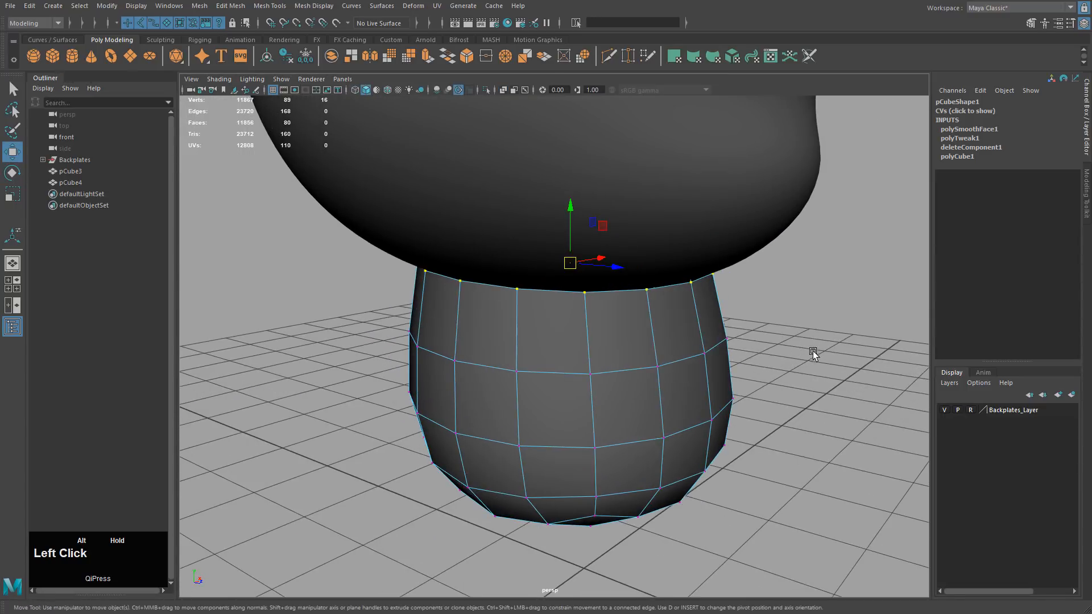
{"action": "right_click_drag", "start_coordinate": [685, 319], "coordinate": [684, 289]}
{"action": "double_click", "coordinate": [664, 288]}
{"action": "left_click_drag", "start_coordinate": [684, 315], "coordinate": [625, 274], "text": "alt"}
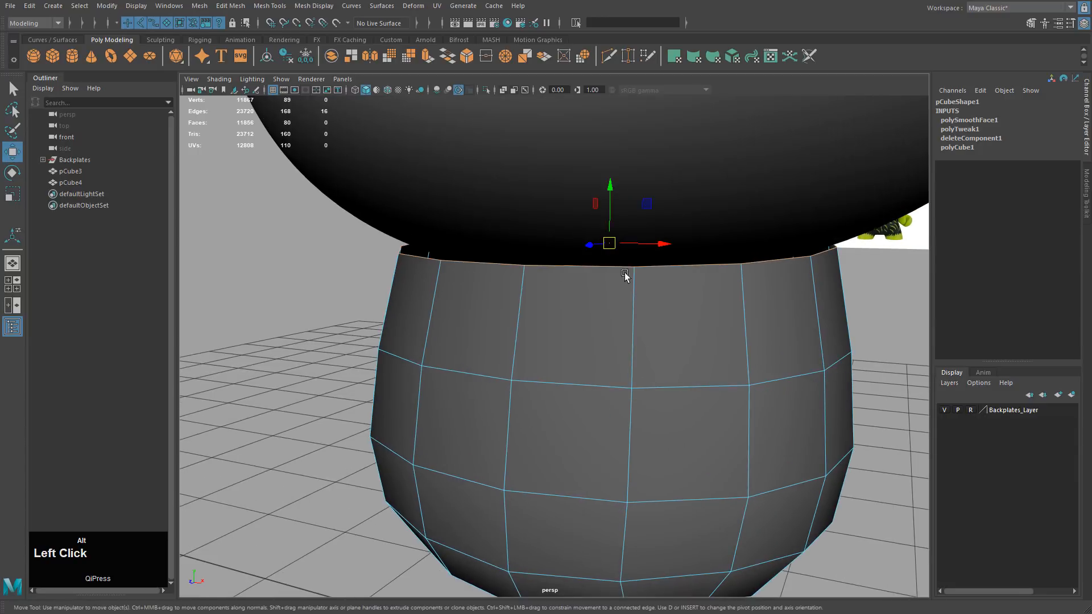
{"action": "left_click", "coordinate": [427, 56]}
{"action": "key", "text": "r"}
{"action": "mouse_move", "coordinate": [690, 247]}
{"action": "middle_mouse_down"}
{"action": "mouse_move", "coordinate": [722, 254]}
{"action": "mouse_move", "coordinate": [687, 254]}
{"action": "middle_mouse_up"}
Step: Try a second extrusion of the body's top border loop, scaling it inward and lowering it in the side view
{"action": "left_click_drag", "start_coordinate": [687, 254], "coordinate": [643, 293], "text": "alt"}
{"action": "key", "text": "g"}
{"action": "key", "text": "space"}
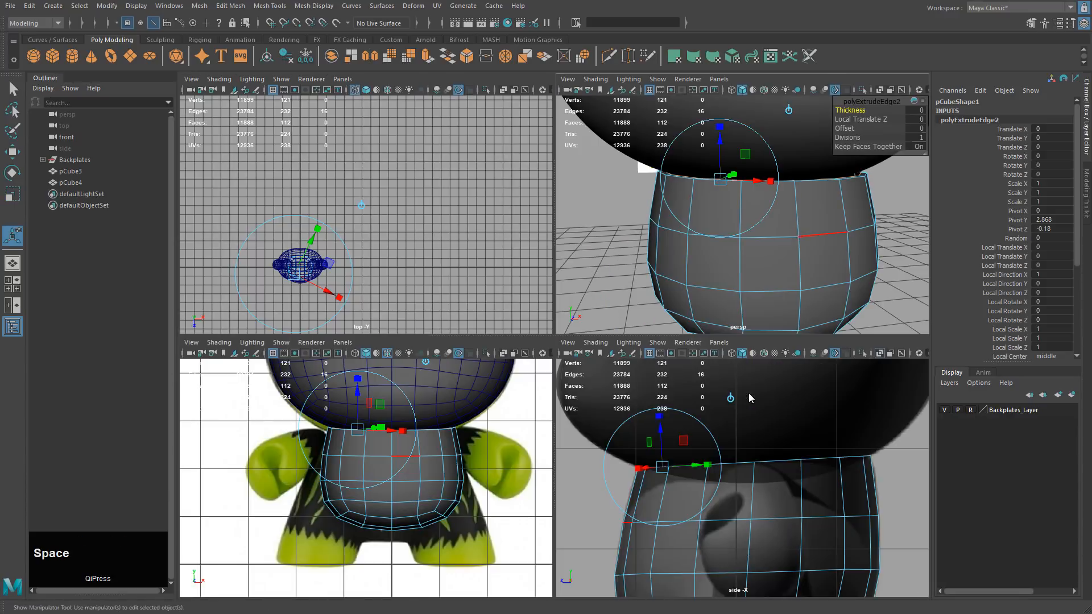
{"action": "key", "text": "space"}
{"action": "key", "text": "r"}
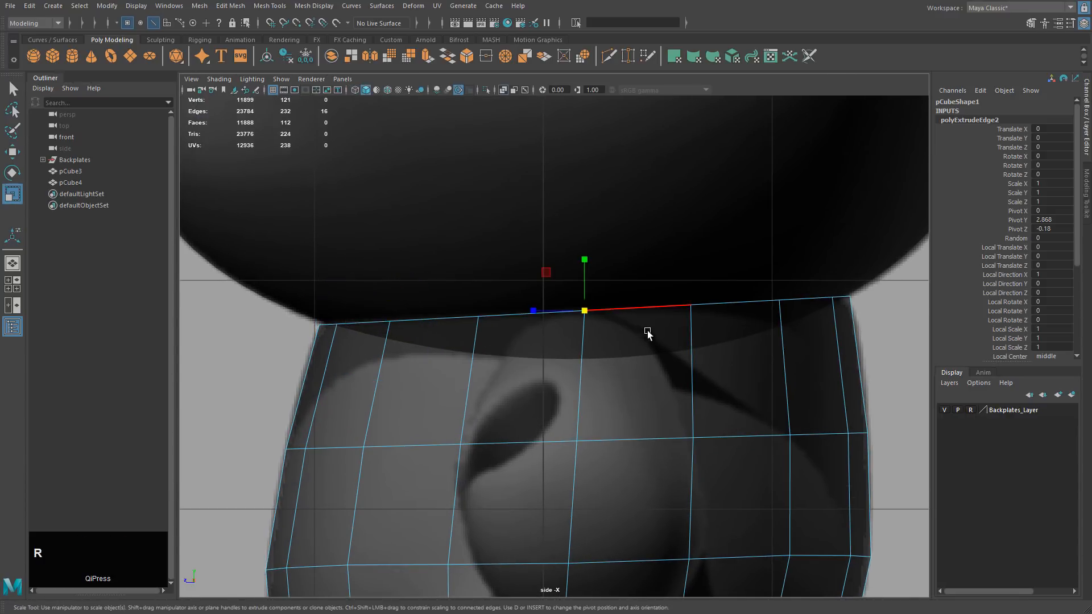
{"action": "middle_click", "coordinate": [721, 351]}
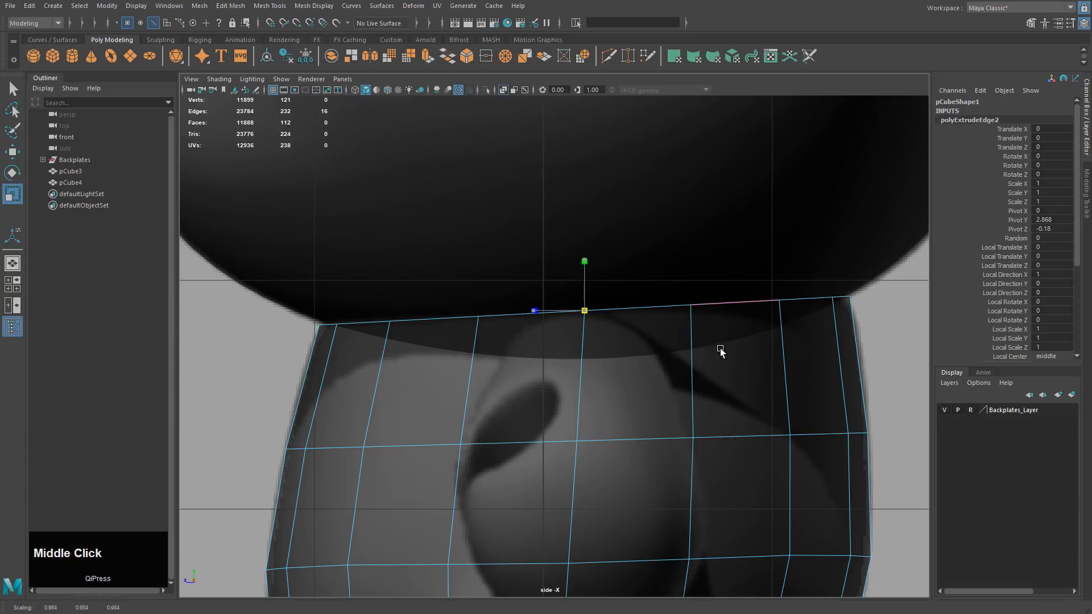
{"action": "key", "text": "w"}
{"action": "left_click_drag", "start_coordinate": [584, 260], "coordinate": [584, 280]}
{"action": "key", "text": "r"}
{"action": "middle_click_drag", "start_coordinate": [720, 350], "coordinate": [654, 324]}
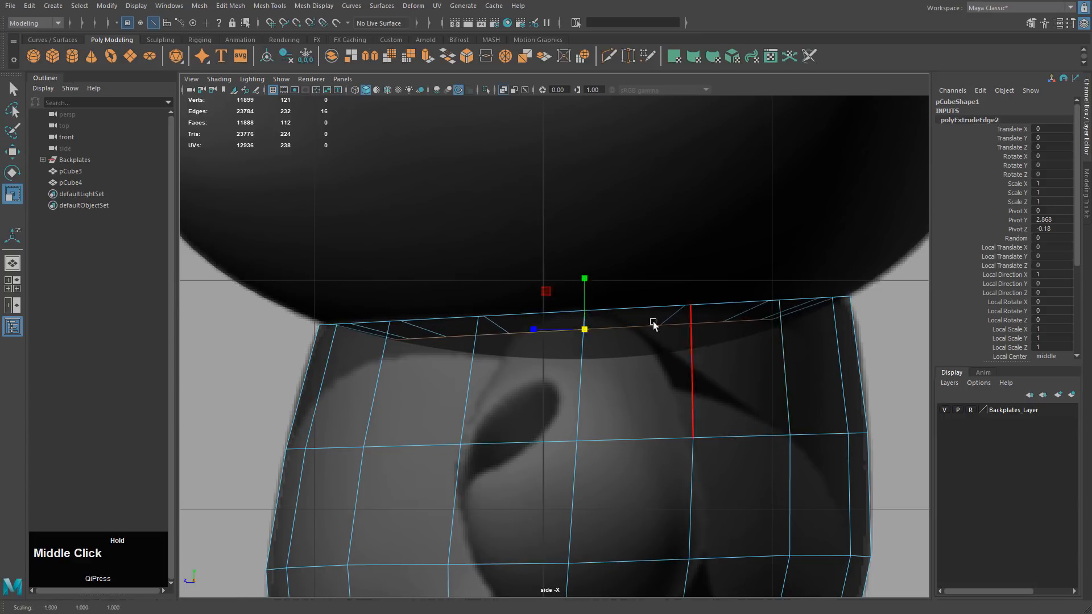
Step: Undo the loop's scaling and lowering along with both edge extrusions at the top of the body
{"action": "key", "text": "w"}
{"action": "key", "text": "ctrl+z"}
{"action": "key", "text": "ctrl+z"}
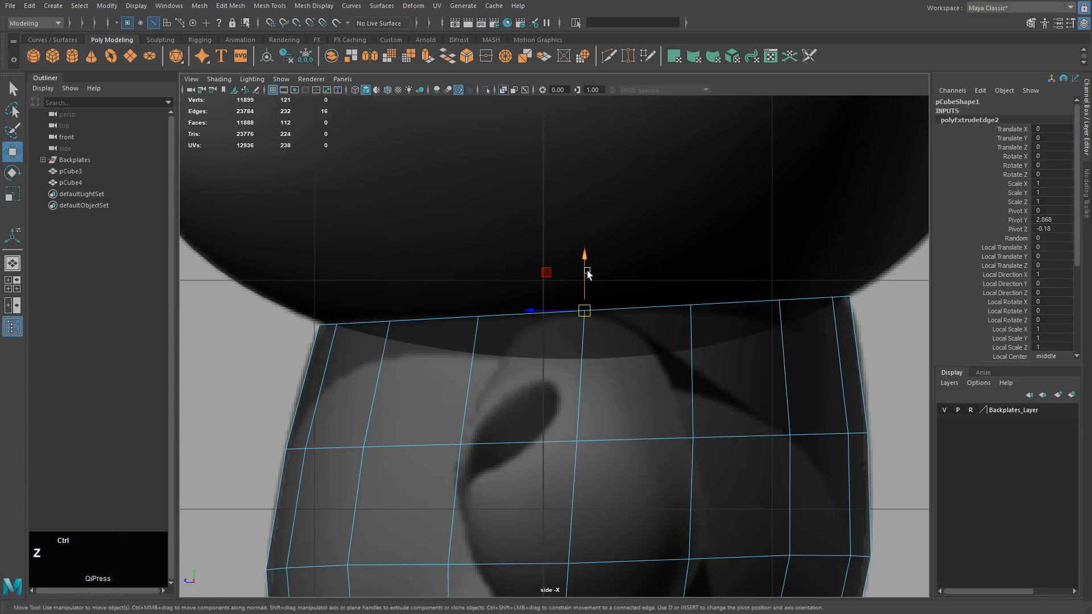
{"action": "key", "text": "space"}
{"action": "key", "text": "space"}
{"action": "left_click_drag", "start_coordinate": [646, 286], "coordinate": [648, 301], "text": "alt"}
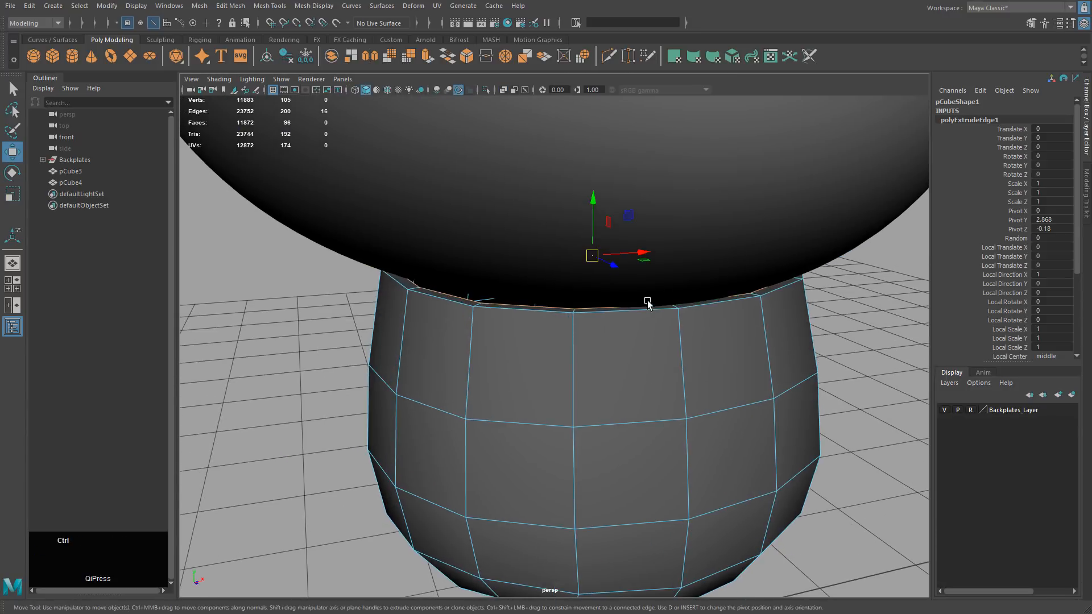
{"action": "key", "text": "ctrl+z"}
{"action": "key", "text": "ctrl+z"}
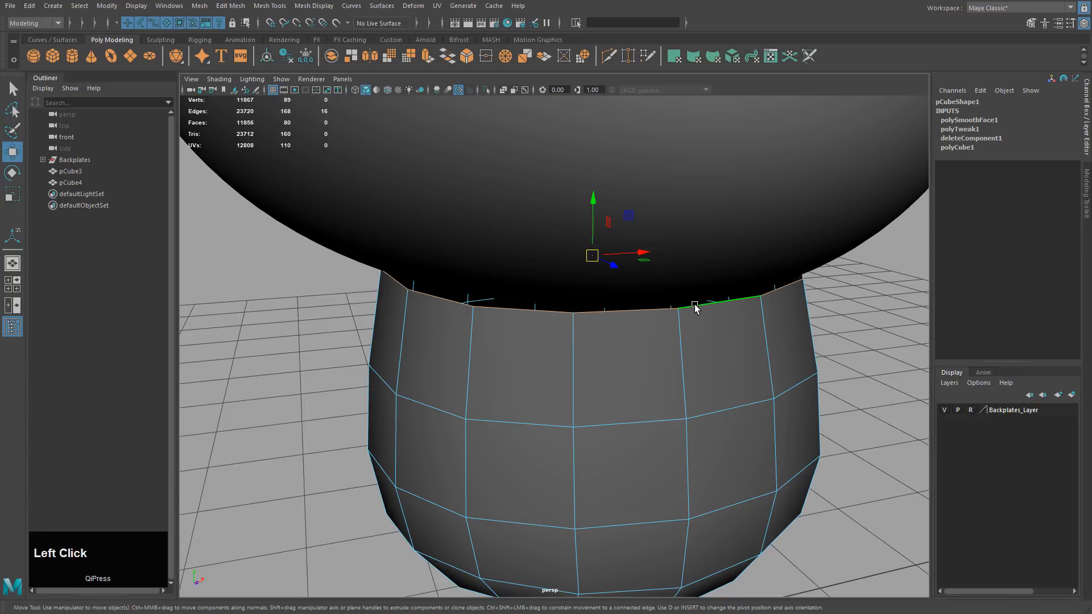
Step: Extrude the body's open top border loop and scale the new edges slightly inward to form a narrow rim
{"action": "left_click", "coordinate": [427, 57]}
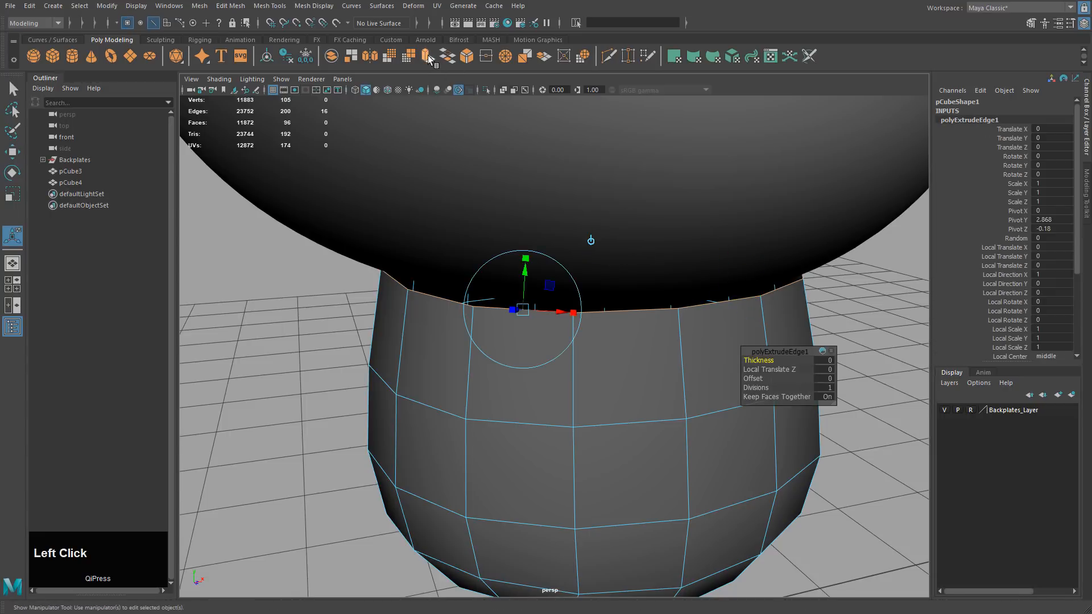
{"action": "key", "text": "r"}
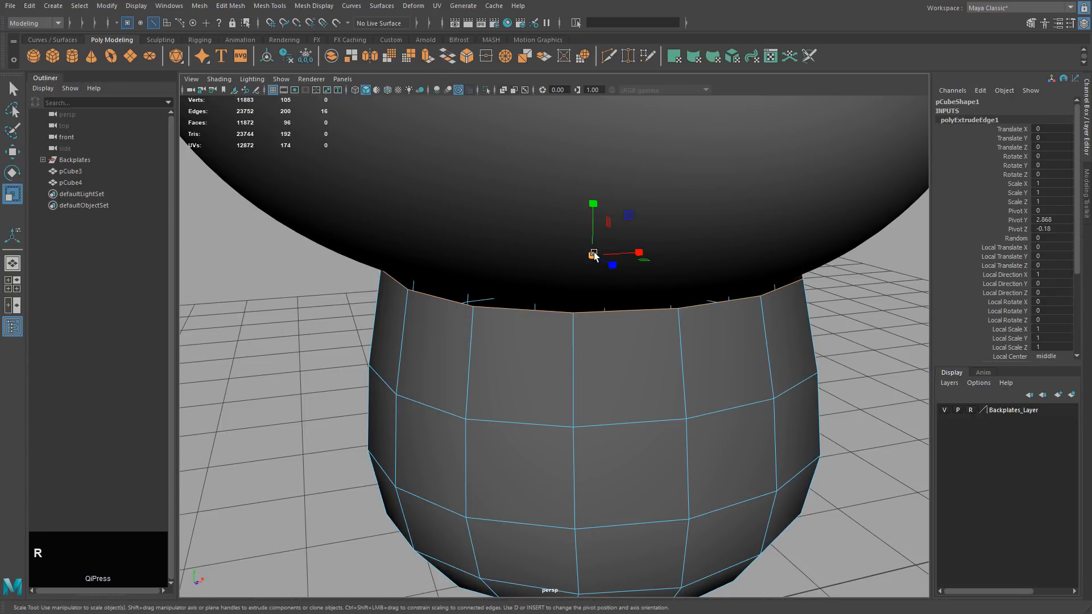
{"action": "left_click_drag", "start_coordinate": [593, 254], "coordinate": [573, 257]}
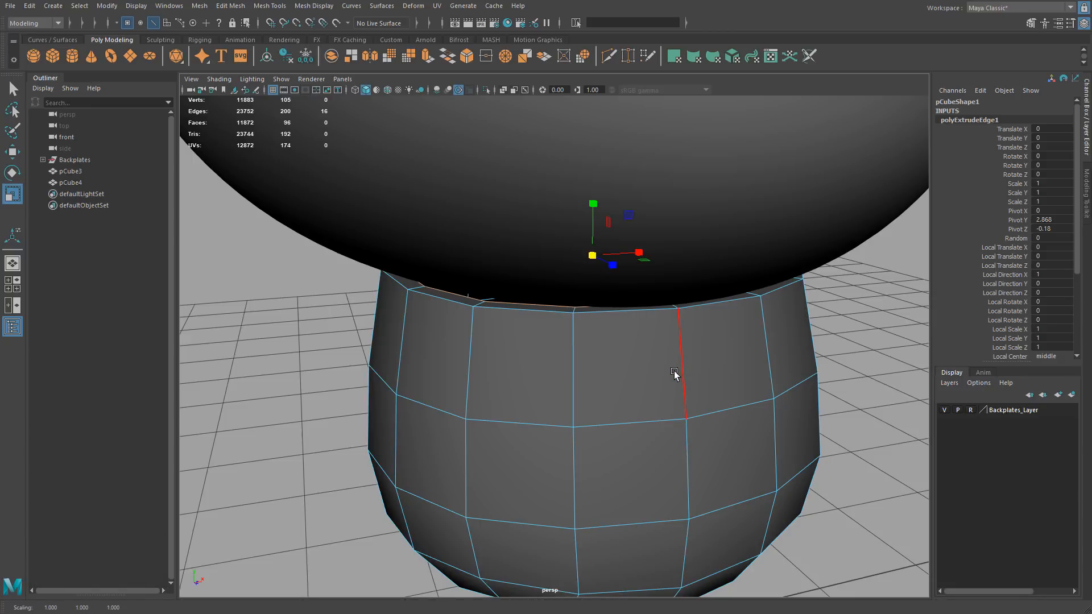
Step: Extrude the inner rim loop again and scale it further inward under the head
{"action": "key", "text": "g"}
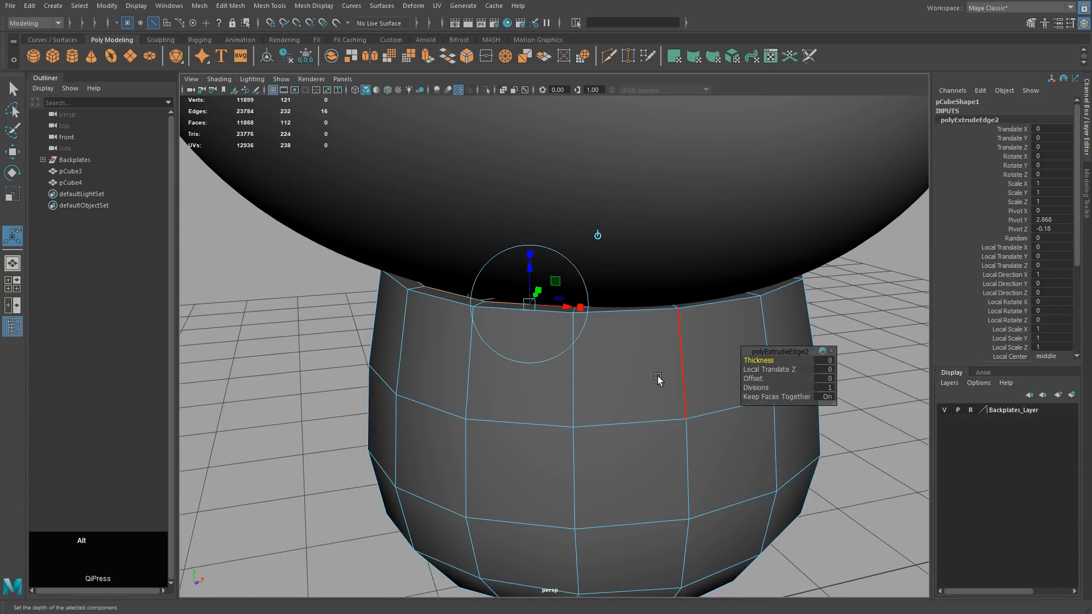
{"action": "left_click_drag", "start_coordinate": [658, 378], "coordinate": [628, 382], "text": "alt"}
{"action": "key", "text": "r"}
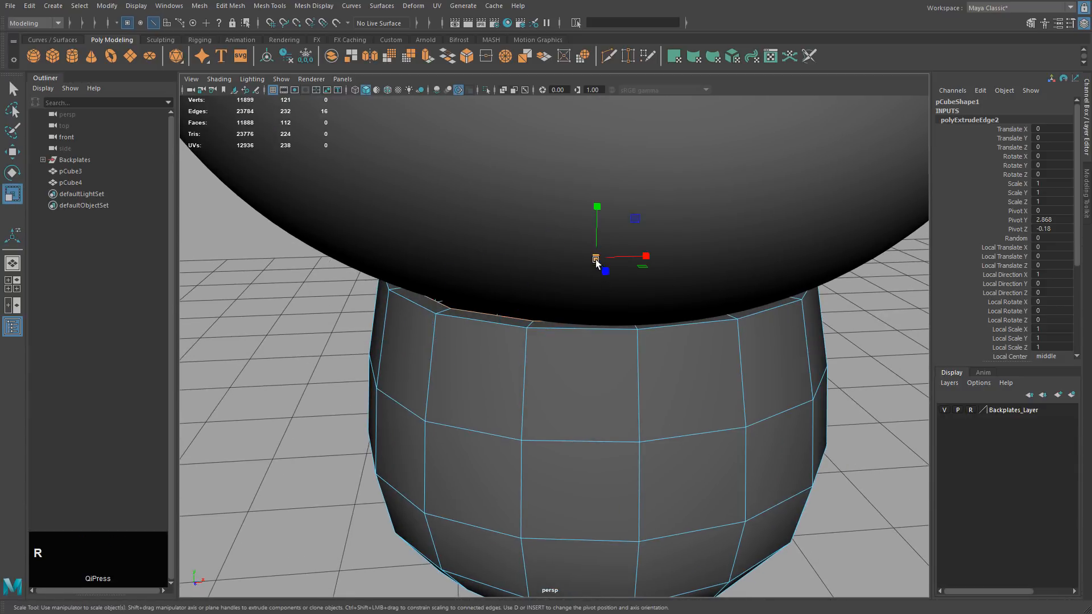
{"action": "mouse_move", "coordinate": [595, 261]}
{"action": "left_mouse_down"}
{"action": "mouse_move", "coordinate": [517, 341]}
{"action": "mouse_move", "coordinate": [589, 282]}
{"action": "mouse_move", "coordinate": [571, 267]}
{"action": "left_mouse_up"}
Step: Move the innermost rim loop down below the outer rim, using wireframe display and the side view
{"action": "key", "text": "4"}
{"action": "left_click_drag", "start_coordinate": [534, 329], "coordinate": [544, 317], "text": "alt"}
{"action": "key", "text": "w"}
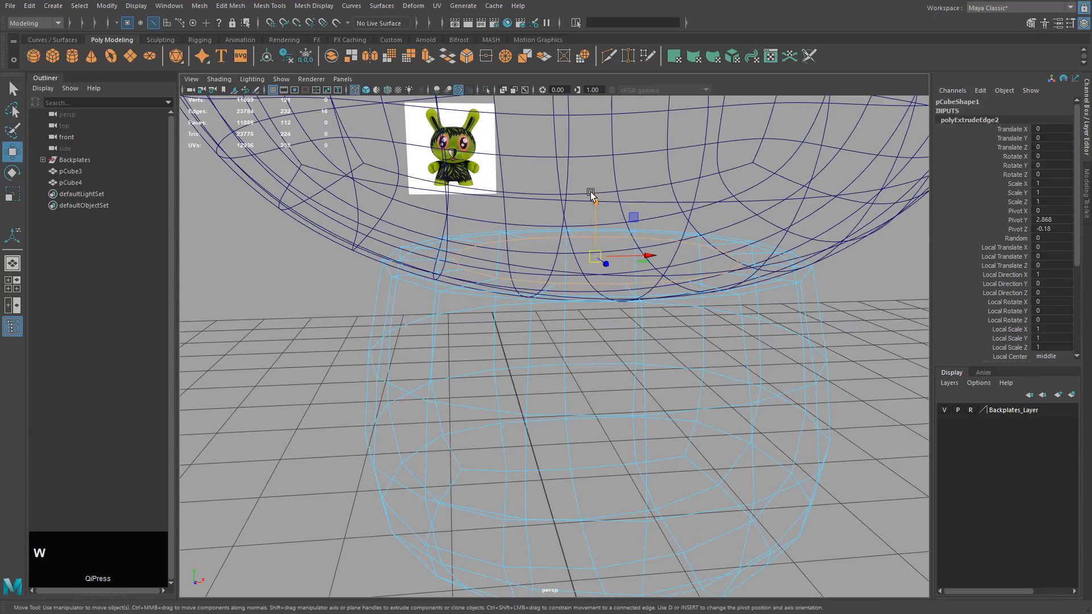
{"action": "left_click_drag", "start_coordinate": [595, 203], "coordinate": [595, 210]}
{"action": "key", "text": "space"}
{"action": "key", "text": "space"}
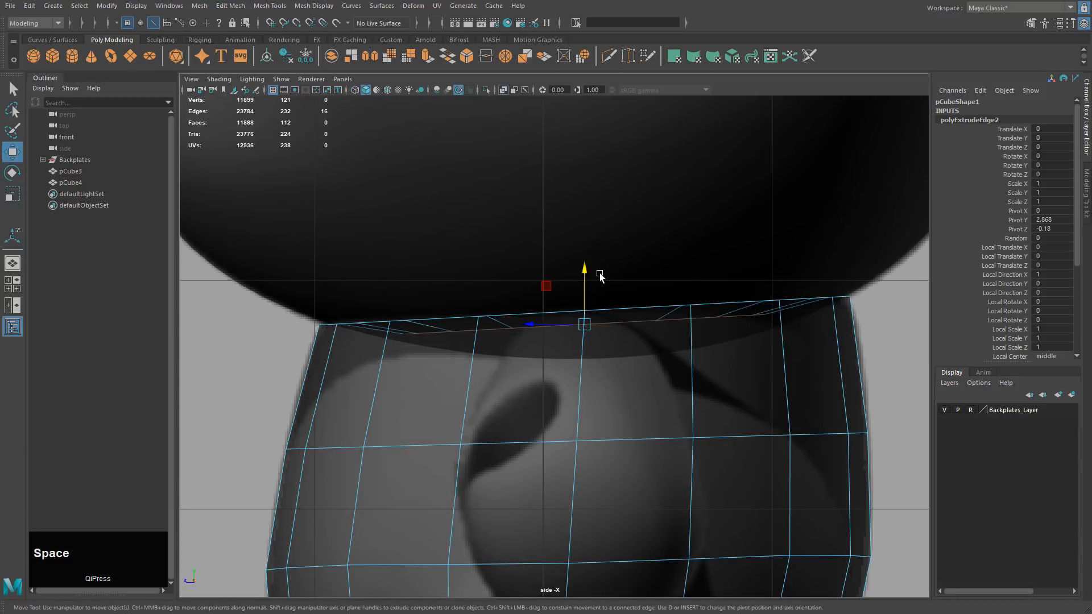
{"action": "left_click_drag", "start_coordinate": [585, 268], "coordinate": [380, 306]}
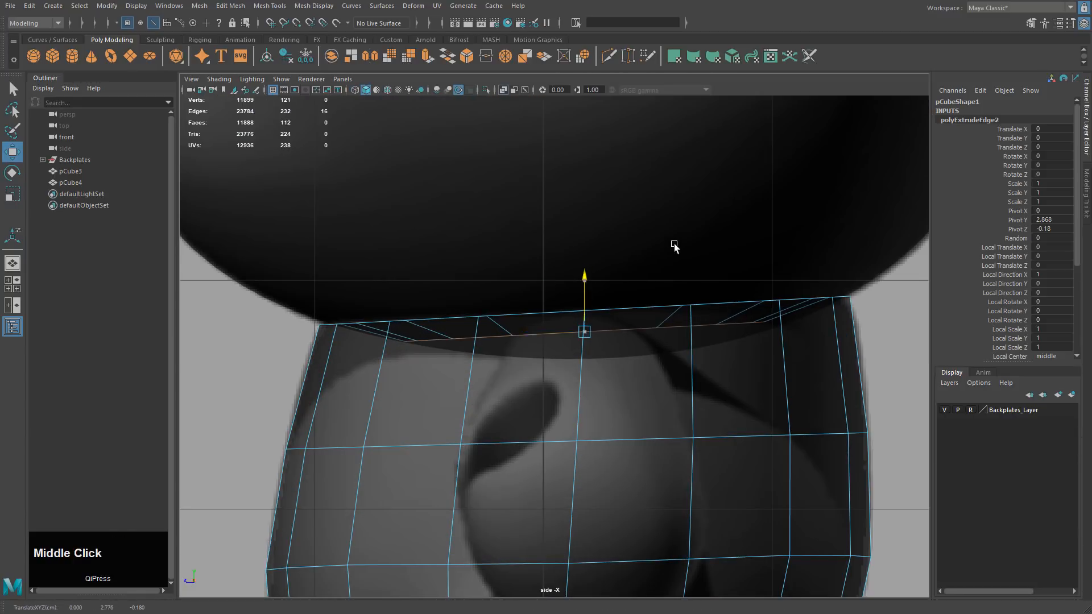
{"action": "middle_click_drag", "start_coordinate": [674, 246], "coordinate": [665, 255]}
Step: Show the side view in wireframe, check the smooth preview, and fine-tune the height of the innermost loop inside the head
{"action": "left_click", "coordinate": [501, 90]}
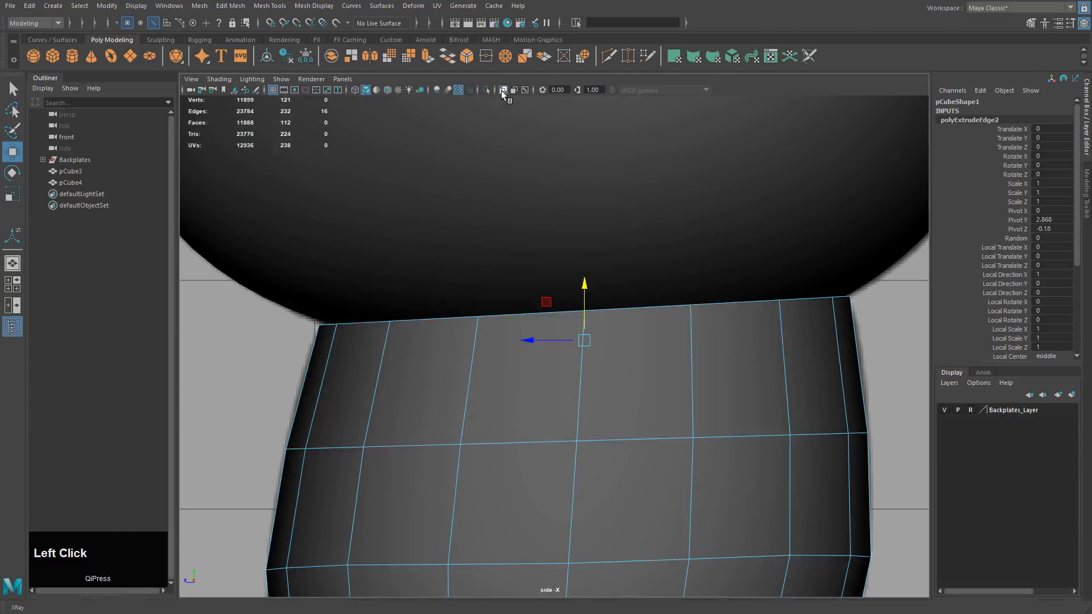
{"action": "left_click", "coordinate": [501, 90]}
{"action": "scroll", "coordinate": [487, 224], "scroll_direction": "up", "scroll_amount": 2}
{"action": "middle_click_drag", "start_coordinate": [547, 214], "coordinate": [554, 206]}
{"action": "key", "text": "3"}
{"action": "key", "text": "4"}
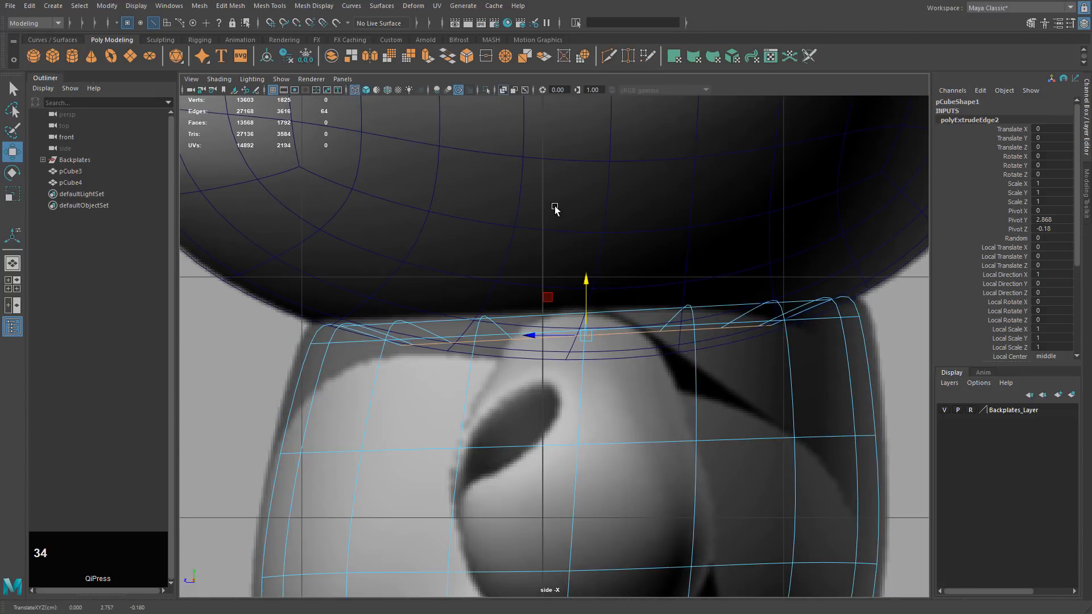
{"action": "key", "text": "1"}
{"action": "left_click", "coordinate": [585, 284]}
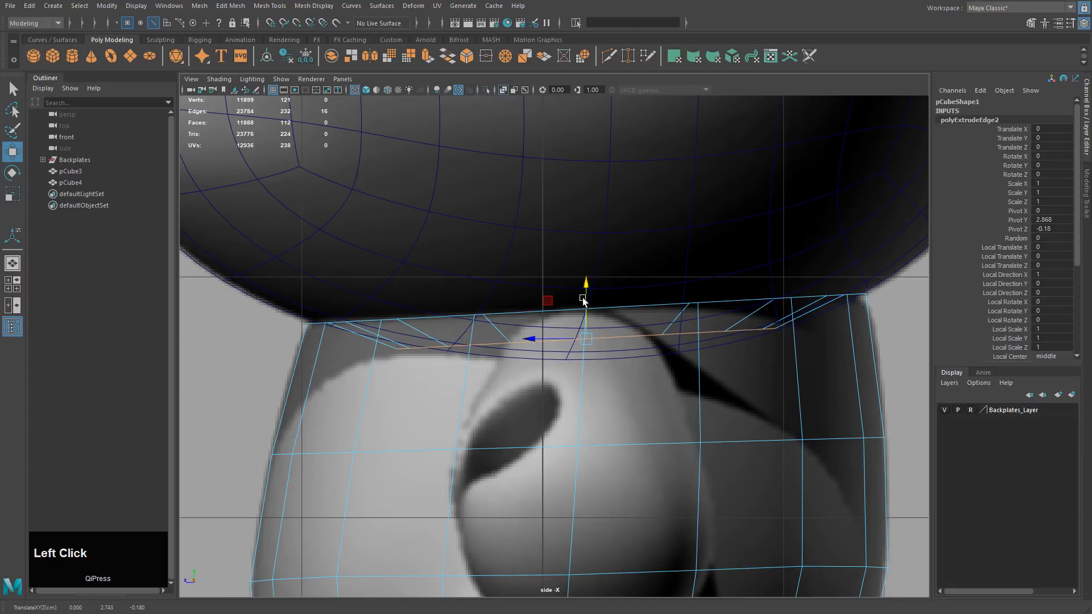
{"action": "key", "text": "r"}
{"action": "key", "text": "w"}
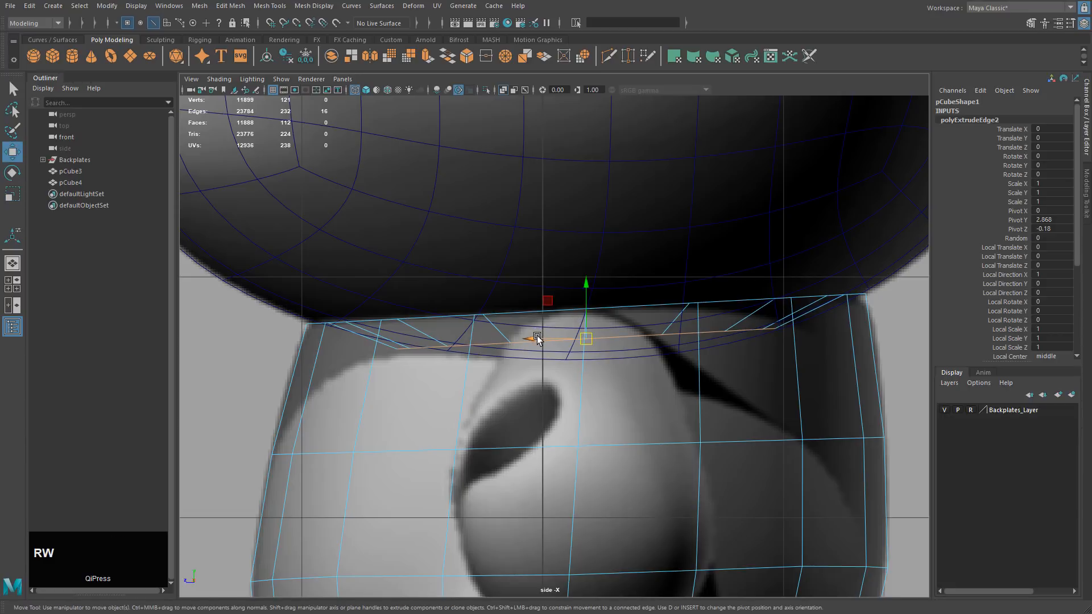
{"action": "left_click_drag", "start_coordinate": [586, 287], "coordinate": [589, 290]}
Step: In the shaded perspective view, select the body pCube4 in object mode and delete its construction history
{"action": "key", "text": "space"}
{"action": "key", "text": "space"}
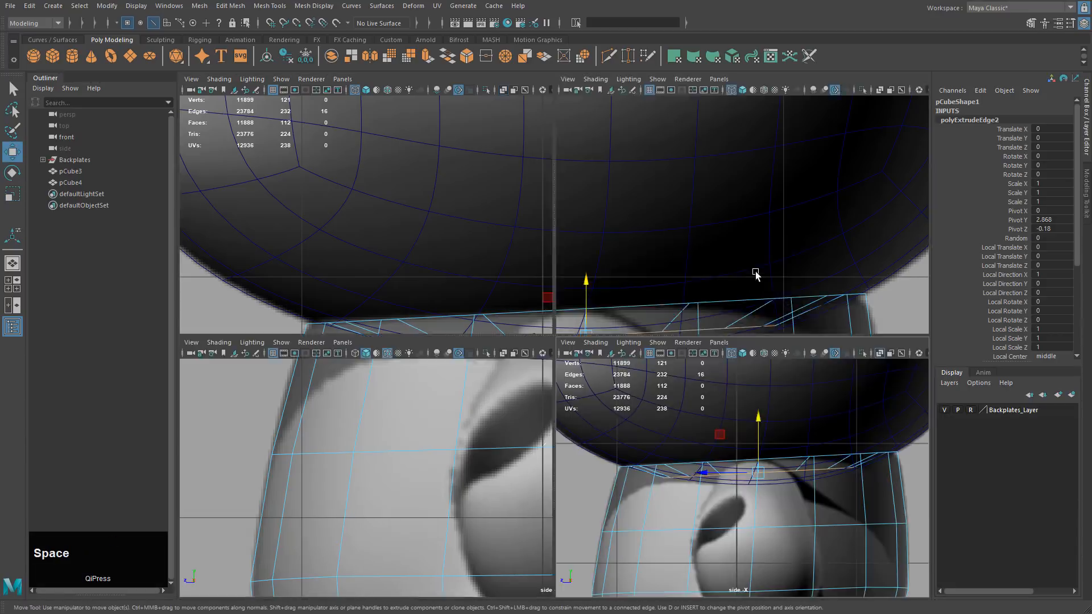
{"action": "key", "text": "5"}
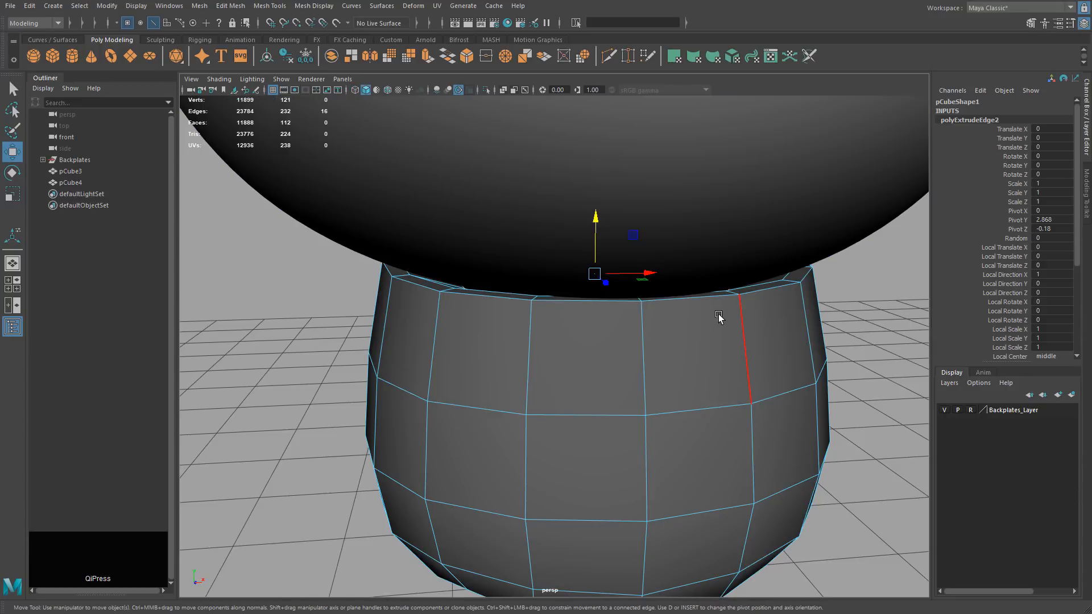
{"action": "right_click_drag", "start_coordinate": [718, 317], "coordinate": [774, 295]}
{"action": "key", "text": "d"}
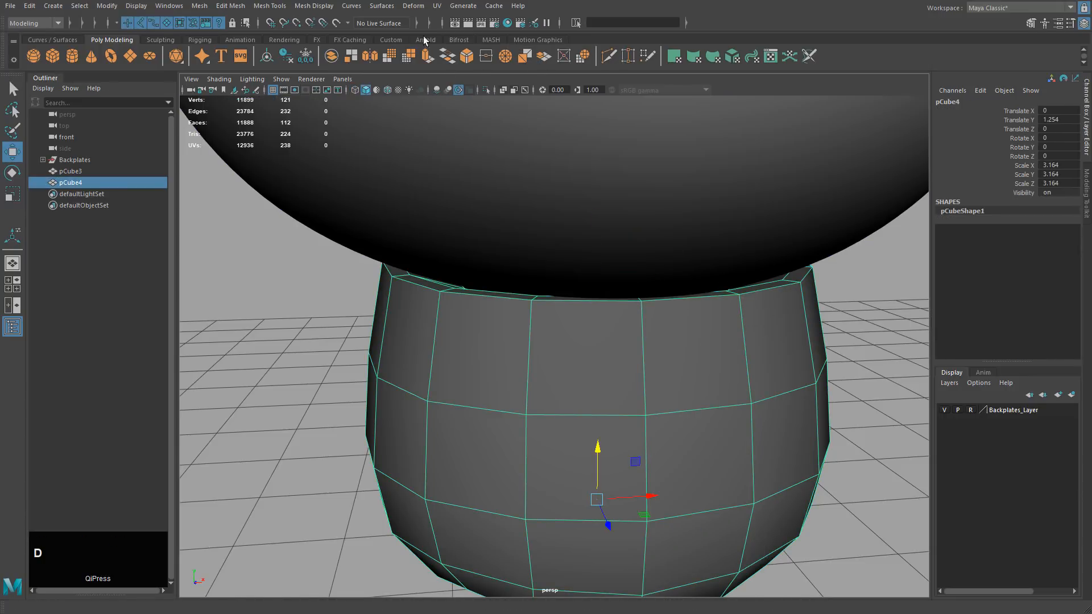
Step: Insert an edge loop around the body just below the top rim with the Insert Edge Loop tool
{"action": "left_click", "coordinate": [265, 7]}
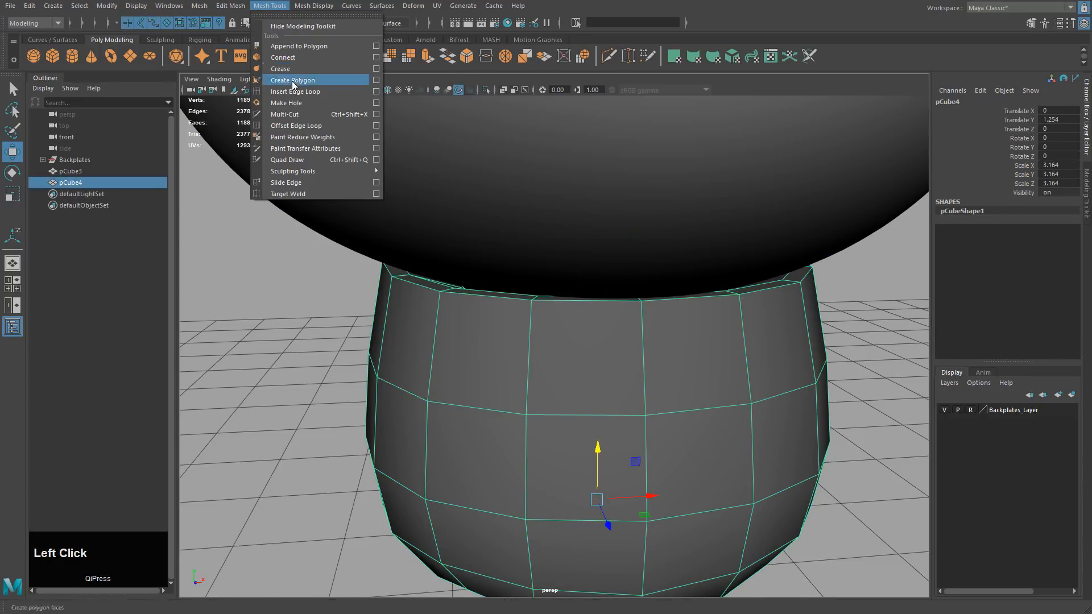
{"action": "left_click", "coordinate": [376, 91]}
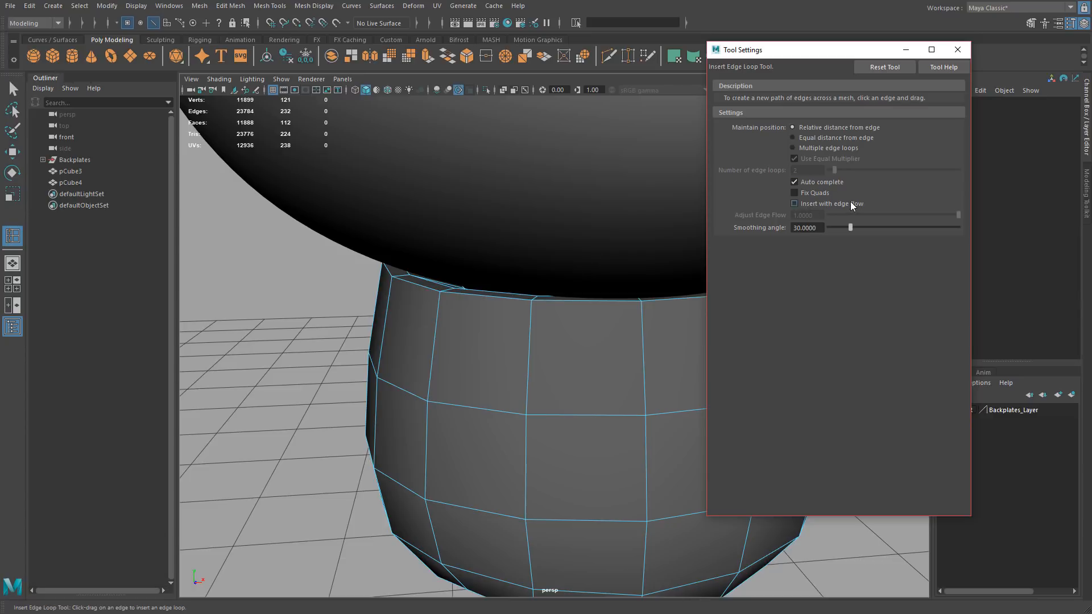
{"action": "middle_click_drag", "start_coordinate": [638, 245], "coordinate": [616, 256], "text": "alt"}
{"action": "left_click_drag", "start_coordinate": [563, 298], "coordinate": [487, 278], "text": "alt"}
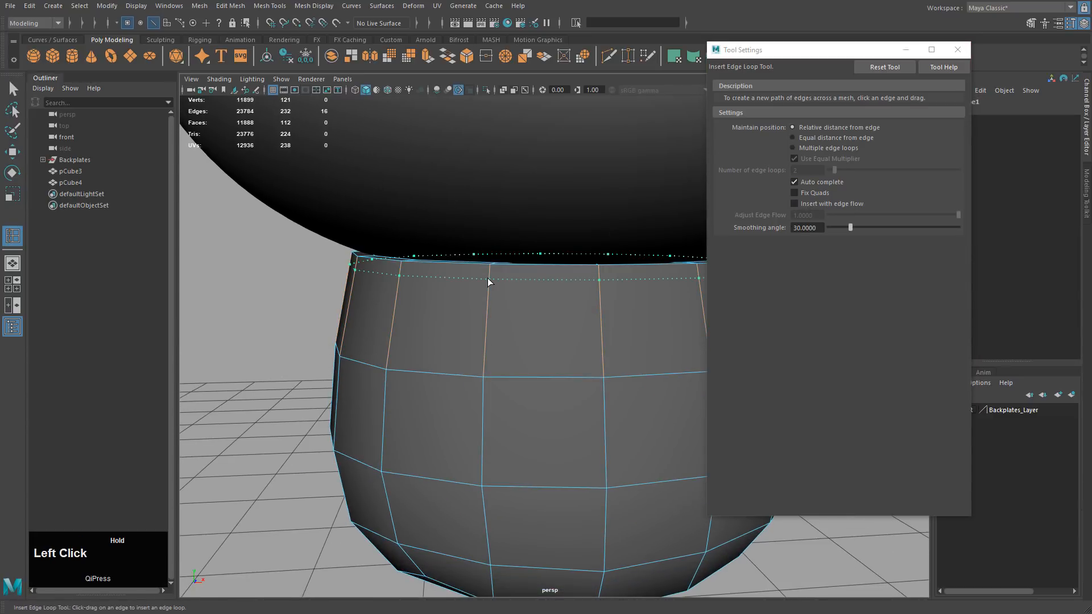
{"action": "key", "text": "w"}
{"action": "left_click", "coordinate": [957, 49]}
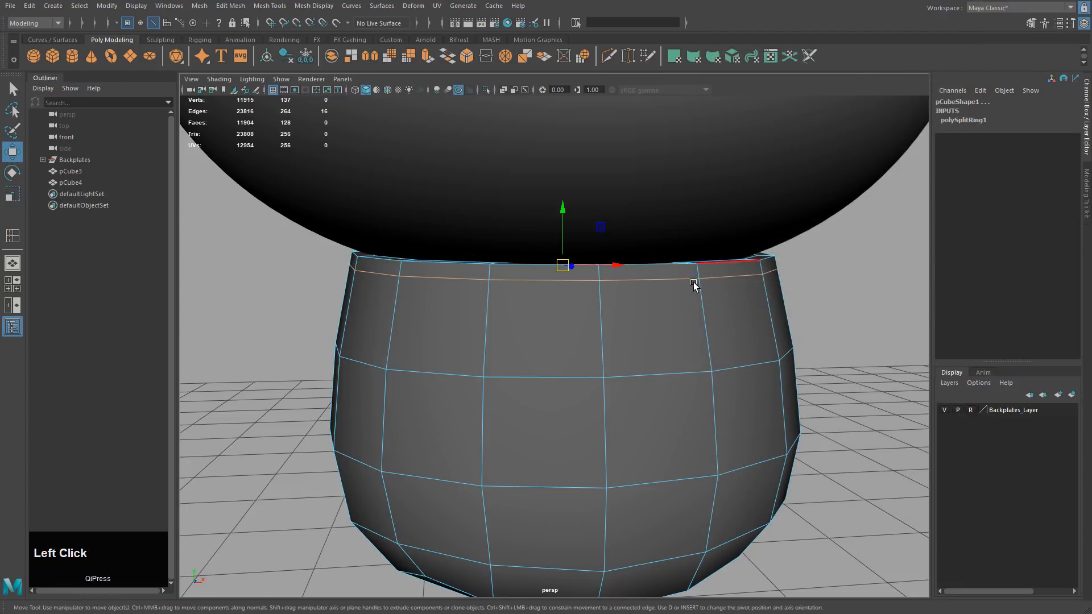
Step: Return to object mode, show the body's smooth preview, and isolate the body in the perspective view
{"action": "right_click_drag", "start_coordinate": [692, 283], "coordinate": [725, 272]}
{"action": "left_click", "coordinate": [809, 285]}
{"action": "left_click_drag", "start_coordinate": [809, 285], "coordinate": [682, 292], "text": "alt"}
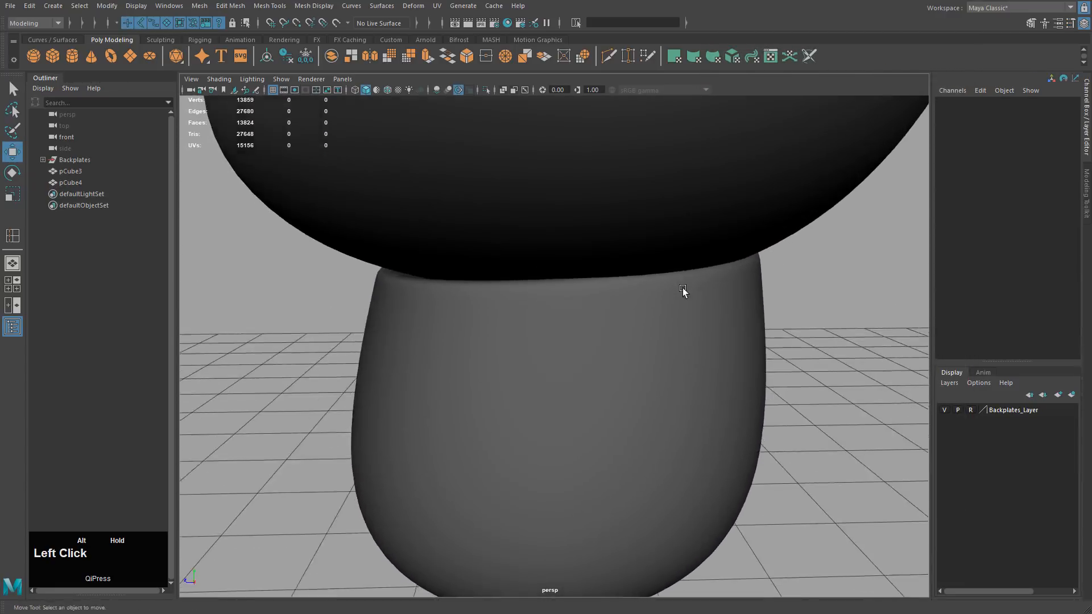
{"action": "left_click", "coordinate": [684, 293]}
{"action": "left_click", "coordinate": [487, 90]}
{"action": "left_click_drag", "start_coordinate": [569, 164], "coordinate": [619, 247], "text": "alt"}
{"action": "left_click", "coordinate": [796, 227]}
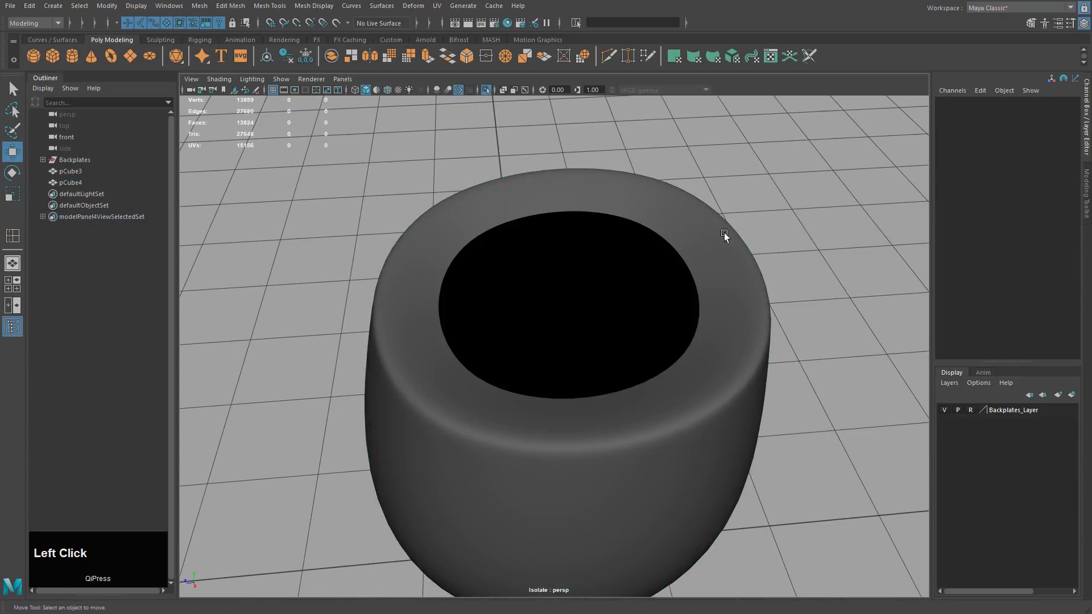
Step: Turn off the body's smooth preview and apply Soften Edge to the whole mesh
{"action": "left_click_drag", "start_coordinate": [725, 233], "coordinate": [734, 258], "text": "alt"}
{"action": "left_click", "coordinate": [704, 247]}
{"action": "left_click_drag", "start_coordinate": [793, 230], "coordinate": [545, 307], "text": "alt"}
{"action": "left_click", "coordinate": [806, 200]}
{"action": "left_click_drag", "start_coordinate": [806, 200], "coordinate": [714, 270], "text": "alt"}
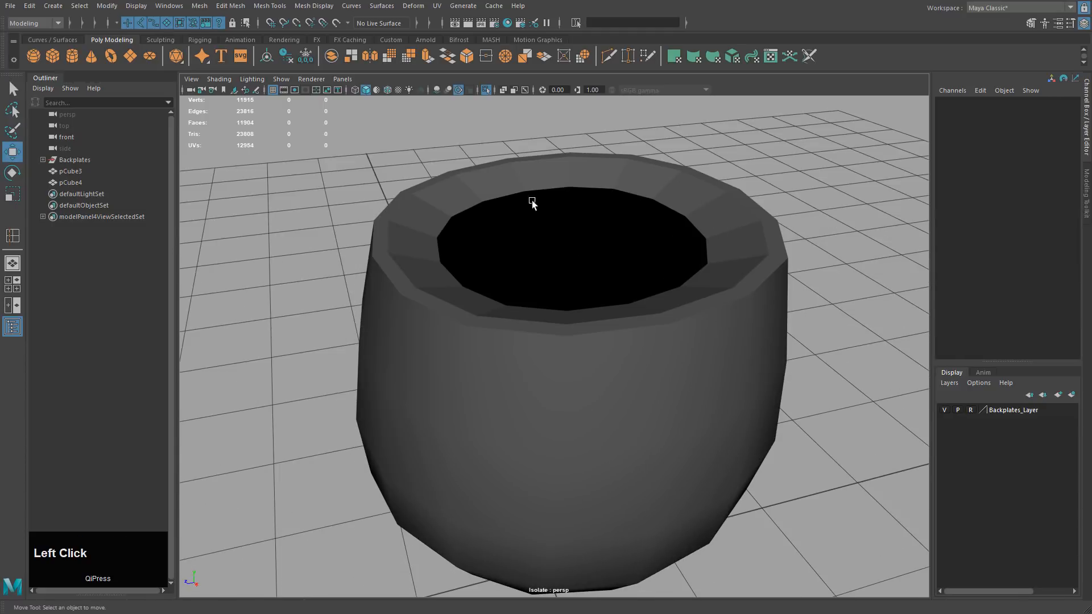
{"action": "left_click", "coordinate": [483, 183]}
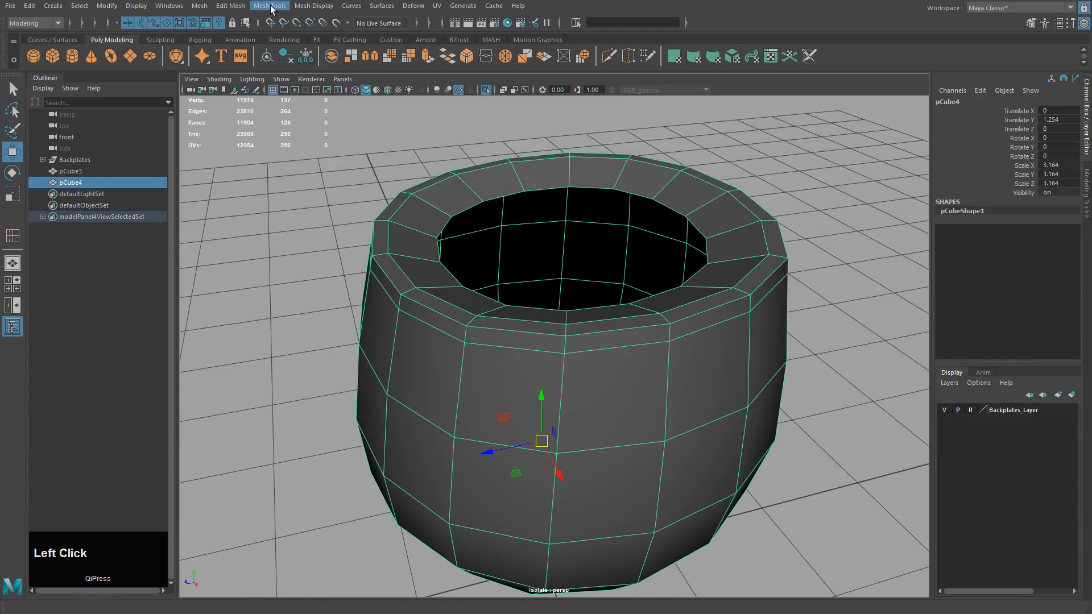
{"action": "left_click", "coordinate": [314, 5]}
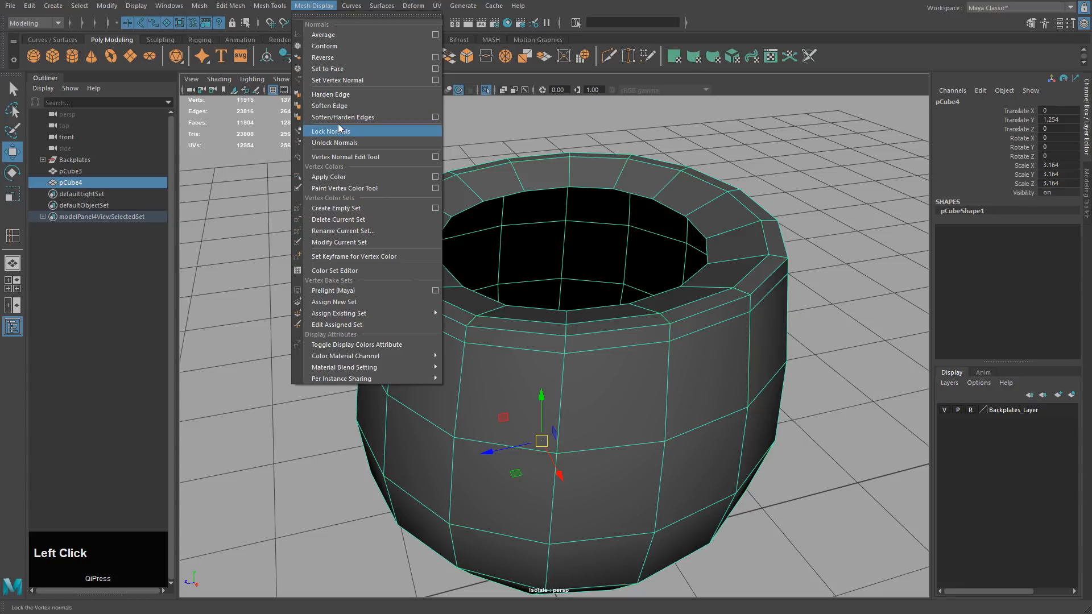
{"action": "left_click", "coordinate": [329, 106]}
{"action": "left_click", "coordinate": [723, 203]}
{"action": "left_click", "coordinate": [723, 203]}
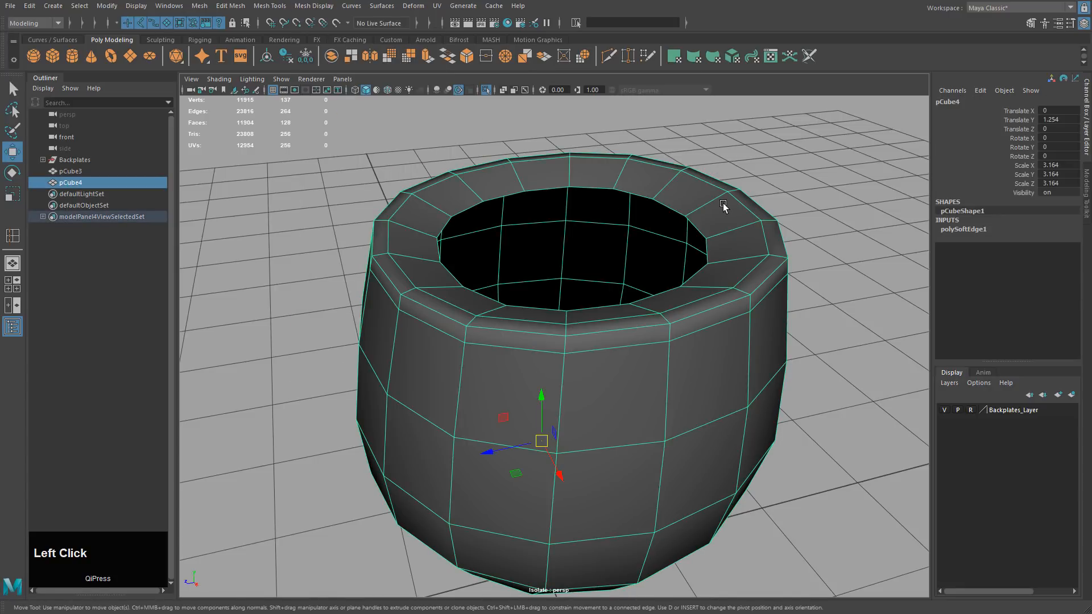
Step: Examine the softened body's rim and interior from above, comparing the smooth preview with the unsmoothed cage
{"action": "left_click", "coordinate": [787, 193]}
{"action": "left_click_drag", "start_coordinate": [758, 224], "coordinate": [731, 227], "text": "alt"}
{"action": "left_click", "coordinate": [730, 227]}
{"action": "key", "text": "3"}
{"action": "left_click", "coordinate": [810, 195]}
{"action": "left_click_drag", "start_coordinate": [809, 194], "coordinate": [749, 226], "text": "alt"}
{"action": "left_click", "coordinate": [749, 227]}
{"action": "key", "text": "1"}
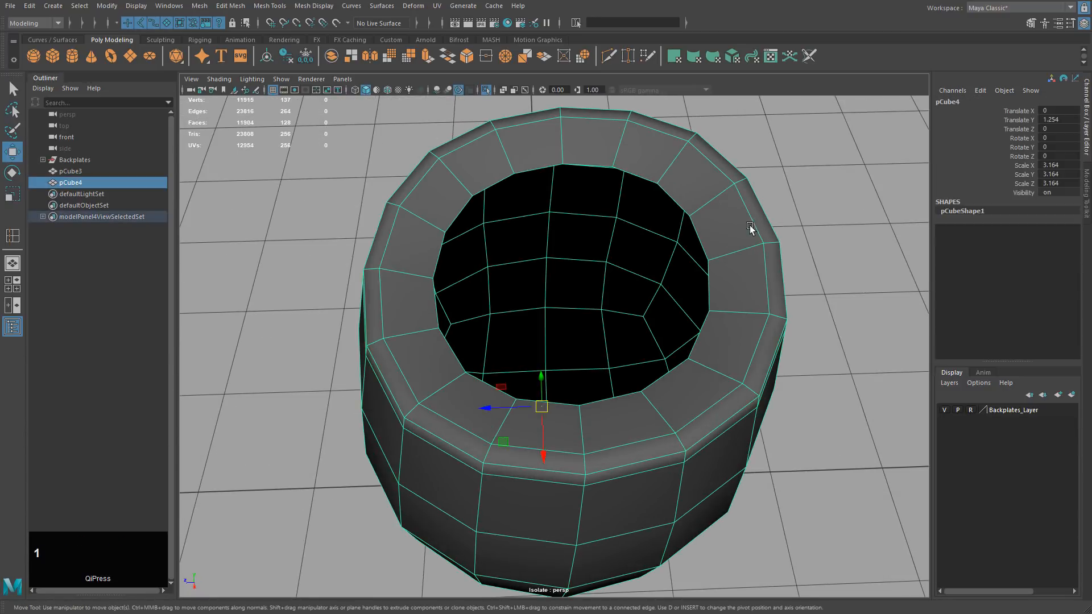
Step: Freeze the transformations of body pCube4, giving 0 for translate and rotate and 1 for scale on all axes
{"action": "left_click", "coordinate": [751, 271]}
{"action": "left_click_drag", "start_coordinate": [751, 271], "coordinate": [726, 275], "text": "alt"}
{"action": "left_click", "coordinate": [723, 261]}
{"action": "left_click_drag", "start_coordinate": [1046, 111], "coordinate": [1053, 185]}
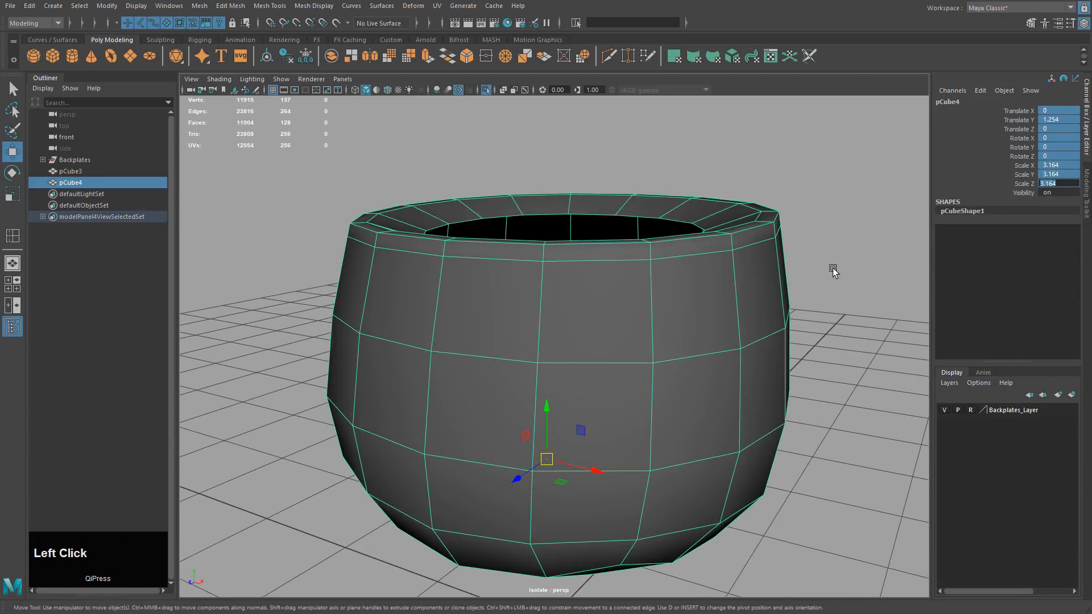
{"action": "left_click_drag", "start_coordinate": [832, 268], "coordinate": [830, 261], "text": "alt"}
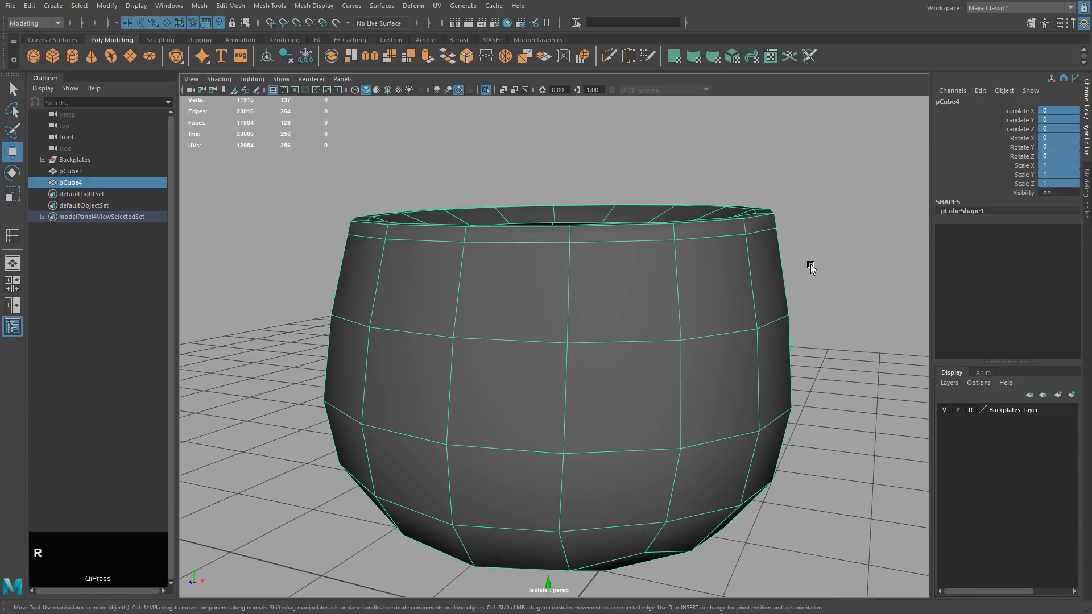
Step: Create a polygon cylinder at the origin for the leg and frame it in the front view
{"action": "left_click_drag", "start_coordinate": [811, 264], "coordinate": [787, 285], "text": "alt"}
{"action": "middle_click_drag", "start_coordinate": [787, 285], "coordinate": [702, 227], "text": "alt"}
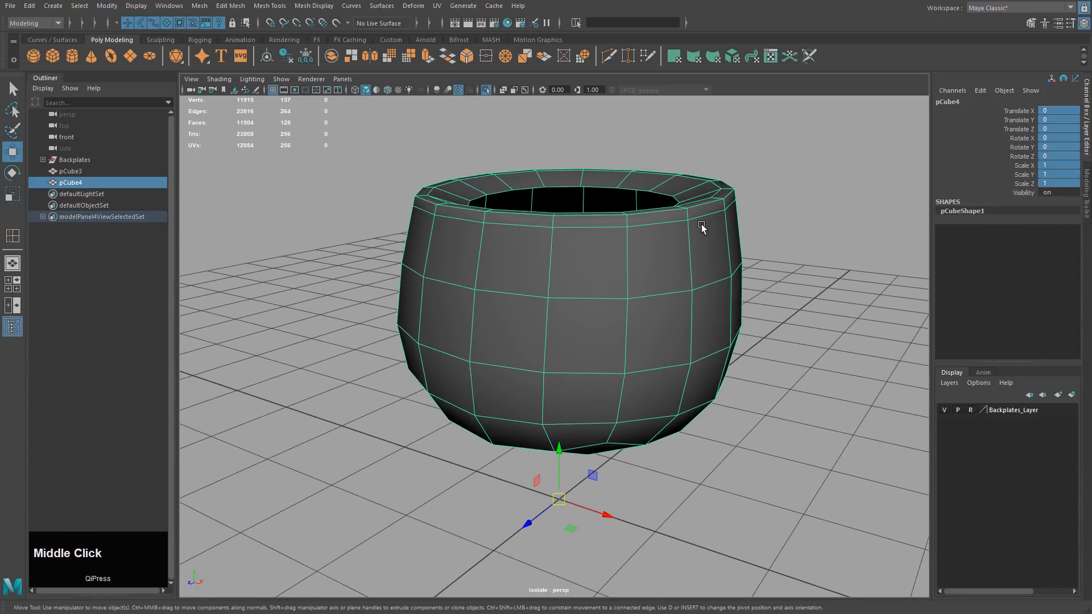
{"action": "left_click", "coordinate": [752, 271]}
{"action": "left_click", "coordinate": [637, 357]}
{"action": "key", "text": "space"}
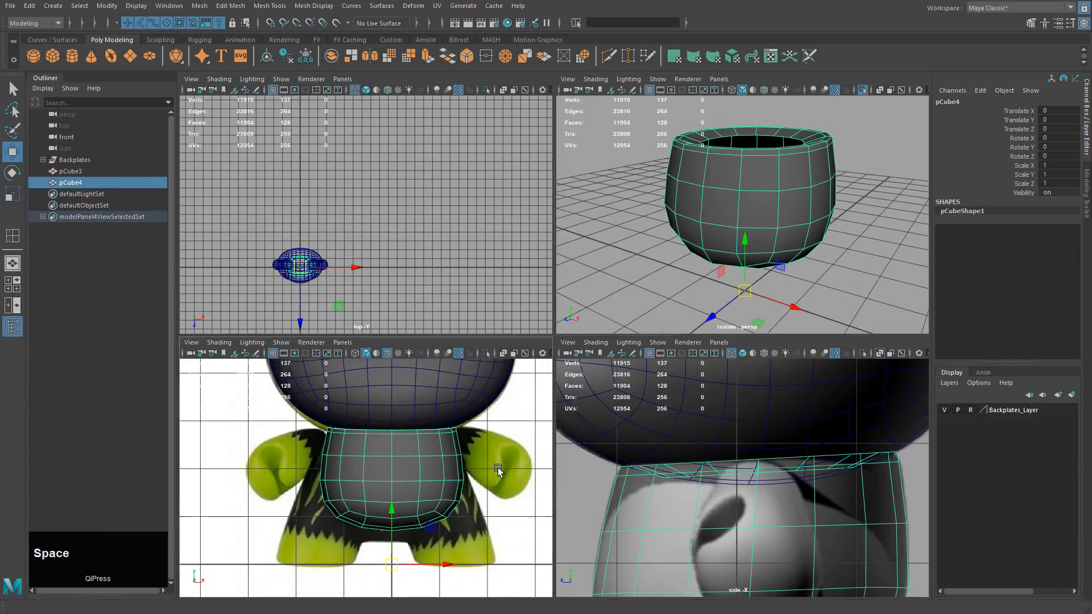
{"action": "key", "text": "space"}
{"action": "middle_click_drag", "start_coordinate": [648, 370], "coordinate": [617, 397], "text": "alt"}
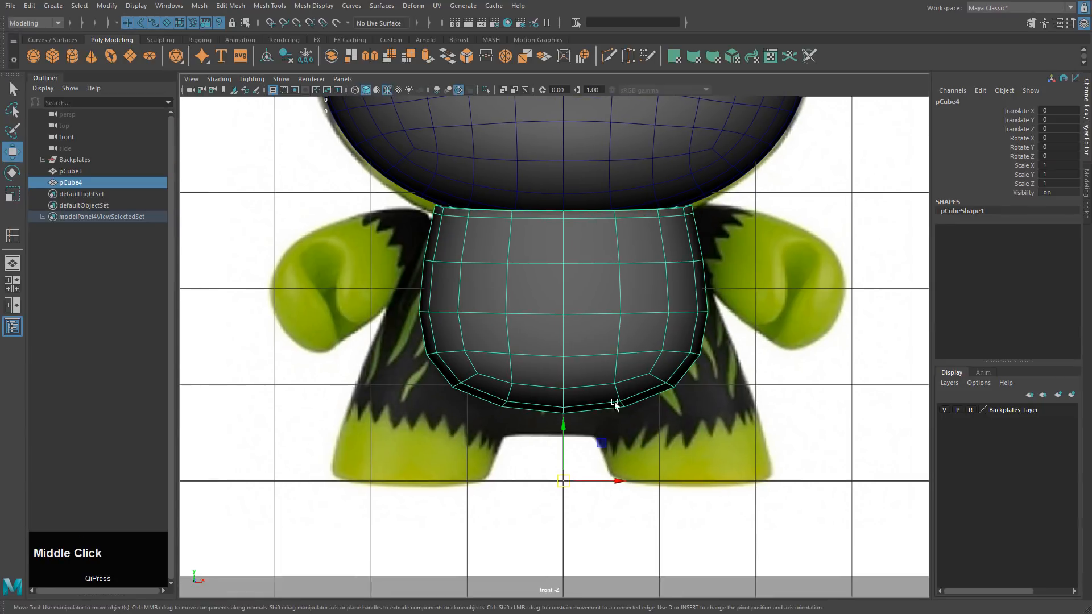
{"action": "left_click", "coordinate": [72, 57]}
{"action": "key", "text": "w"}
{"action": "middle_click_drag", "start_coordinate": [588, 377], "coordinate": [574, 256], "text": "alt"}
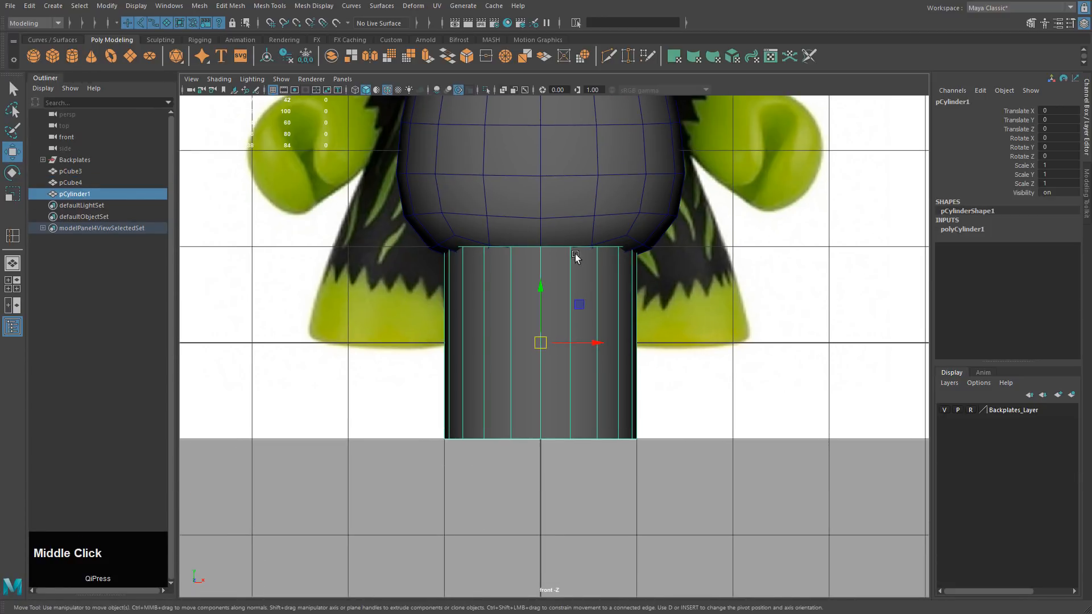
Step: Move the cylinder's pivot down and snap it to the centre of its bottom edge
{"action": "key", "text": "d"}
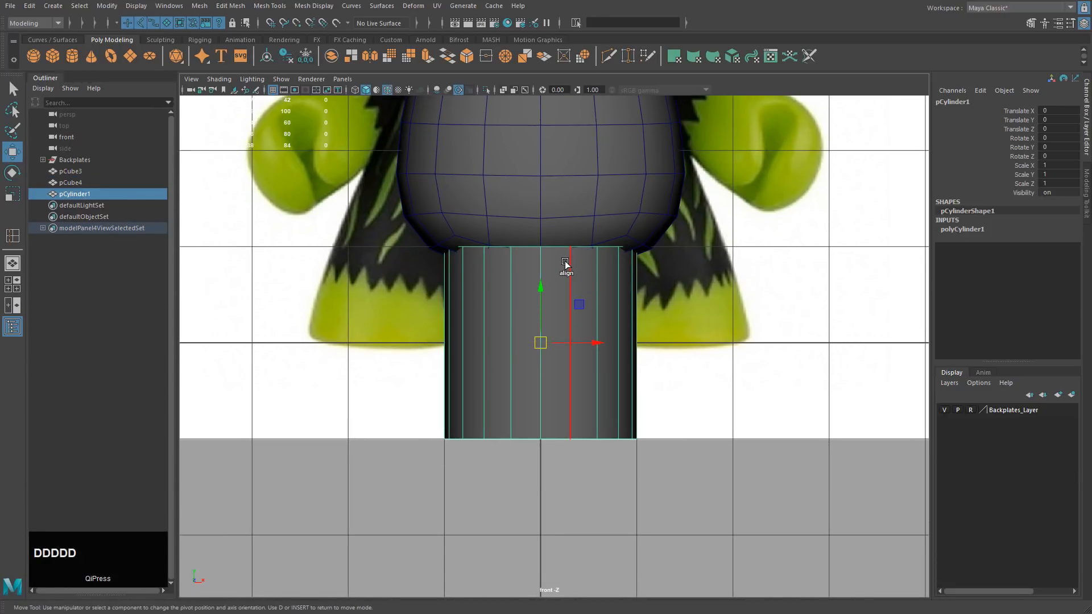
{"action": "left_click", "coordinate": [541, 285]}
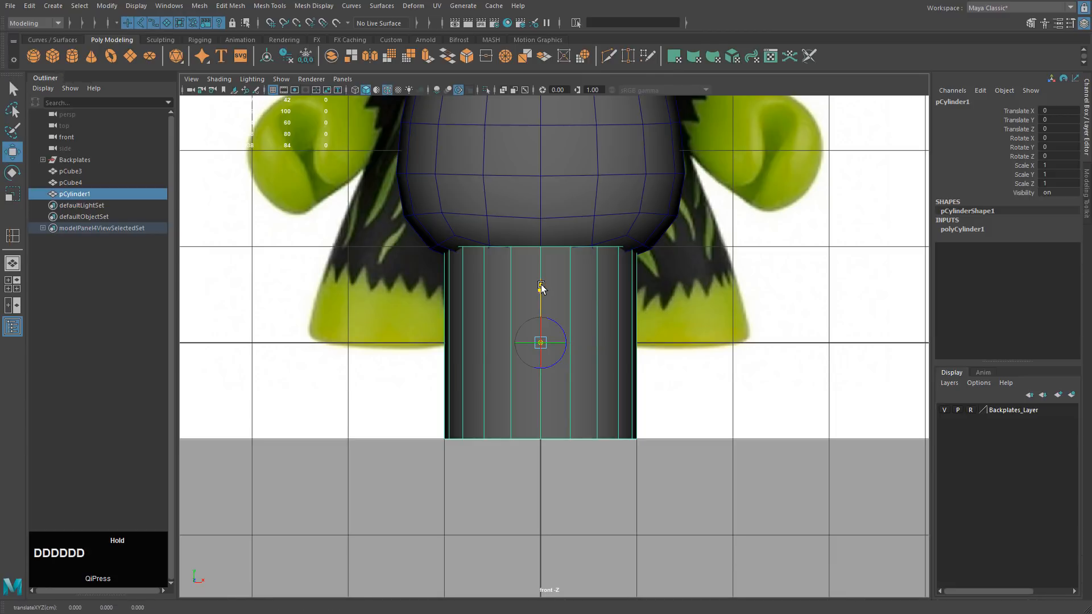
{"action": "left_click_drag", "start_coordinate": [541, 286], "coordinate": [541, 339]}
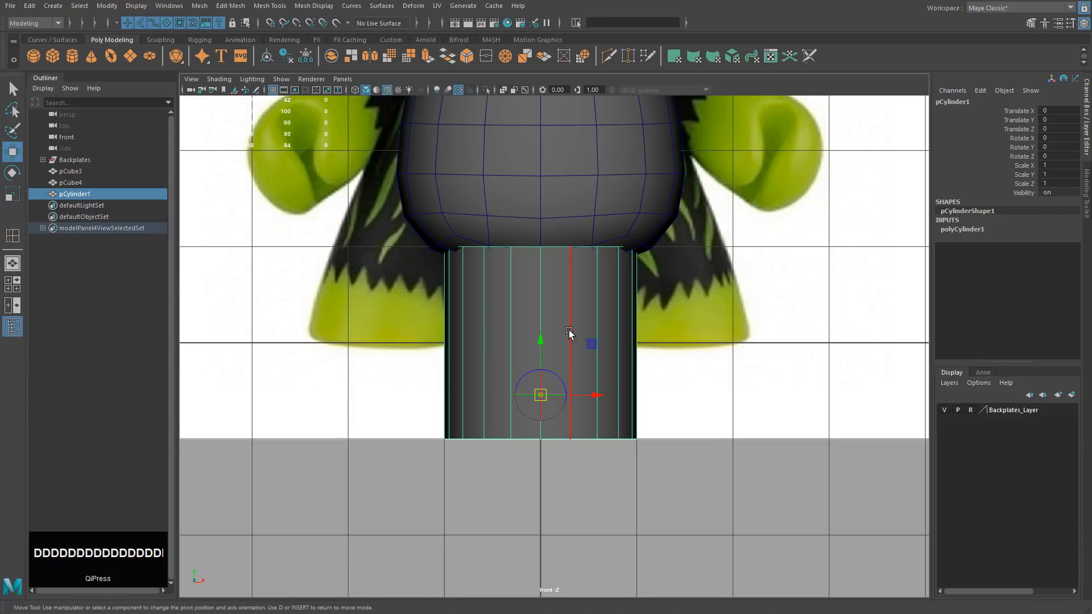
{"action": "key", "text": "v"}
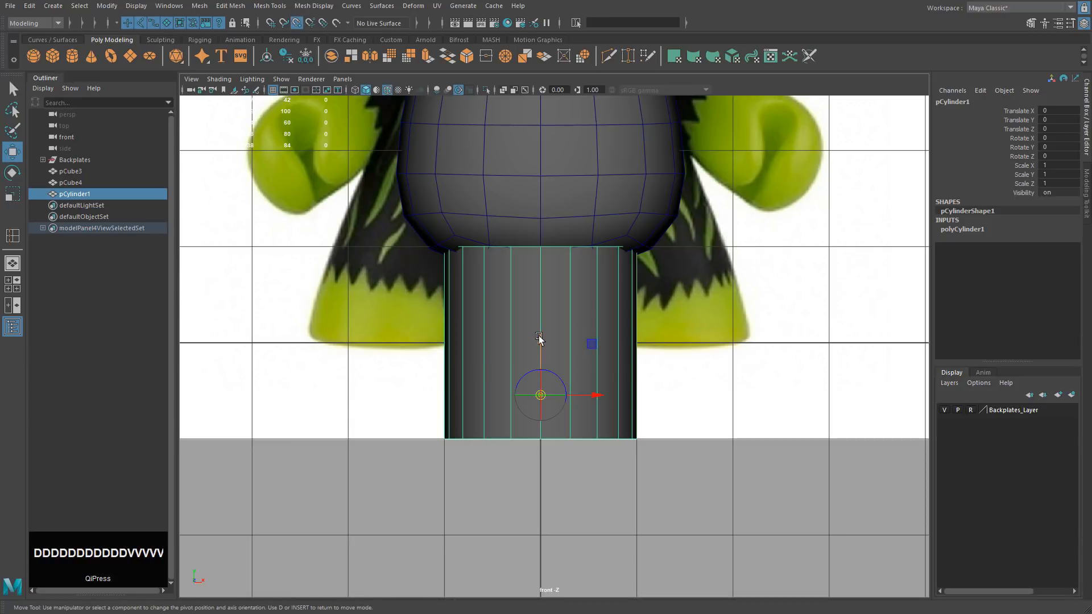
{"action": "left_click_drag", "start_coordinate": [540, 395], "coordinate": [540, 438]}
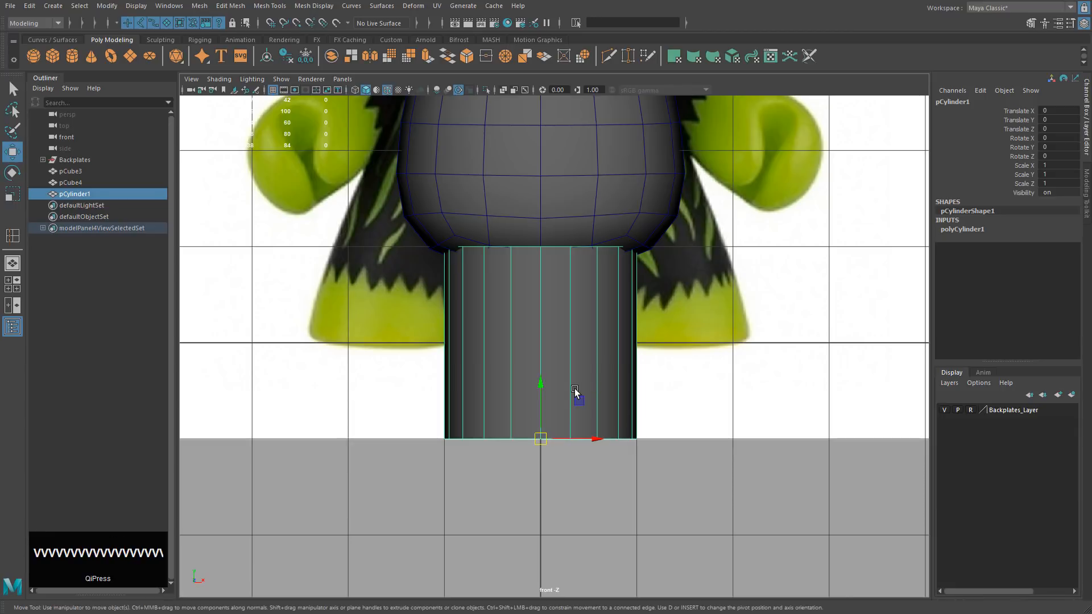
Step: Snap the cylinder's base onto the ground line at Translate Y 1 and move it over the reference's right-hand leg, at about Translate X 1.33
{"action": "key", "text": "x"}
{"action": "left_click_drag", "start_coordinate": [539, 384], "coordinate": [556, 333]}
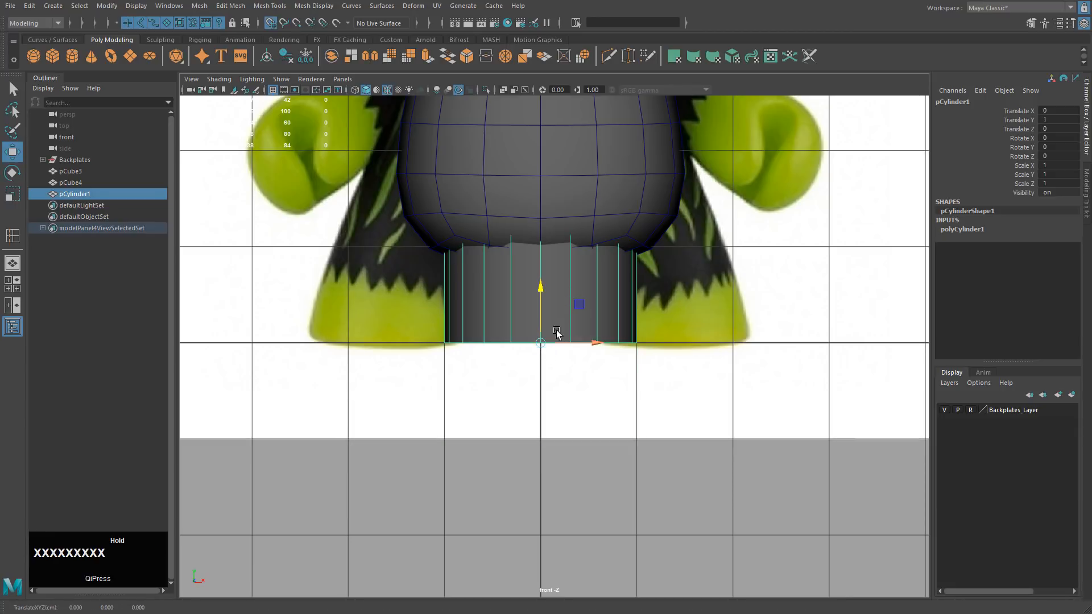
{"action": "middle_click_drag", "start_coordinate": [612, 379], "coordinate": [564, 386], "text": "alt"}
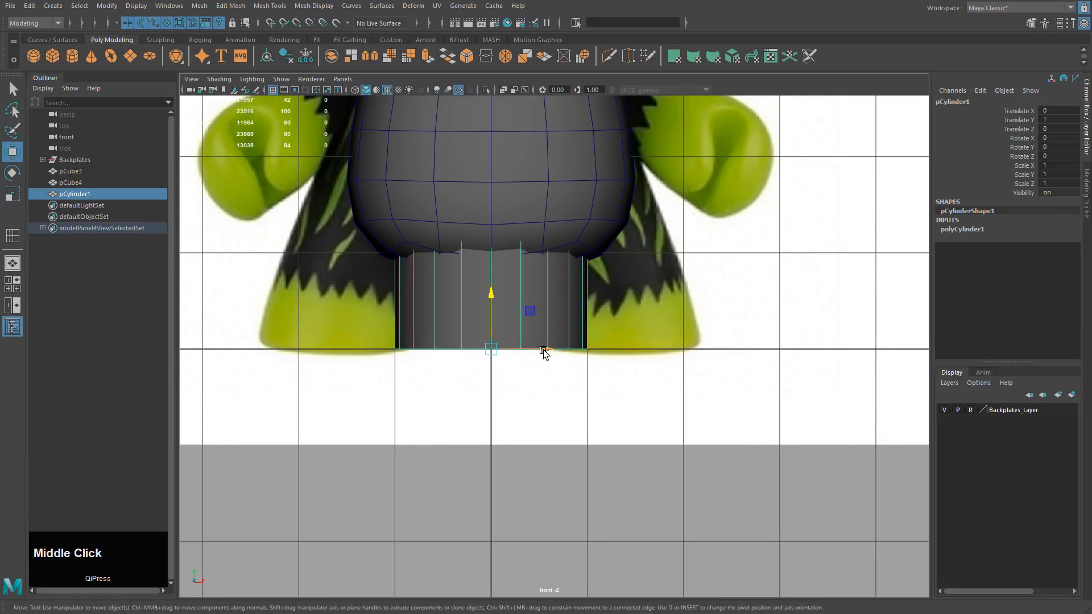
{"action": "left_click_drag", "start_coordinate": [544, 353], "coordinate": [672, 353]}
Step: Scale the cylinder to fit the foot's width, about 0.836 in X and Z, and stretch it to about 1.114 in Y
{"action": "key", "text": "r"}
{"action": "middle_click_drag", "start_coordinate": [723, 377], "coordinate": [714, 390]}
{"action": "key", "text": "r"}
{"action": "left_click_drag", "start_coordinate": [622, 302], "coordinate": [688, 290]}
Step: Set the leg cylinder's height subdivisions to 4 in its polyCylinder1 inputs
{"action": "left_click", "coordinate": [960, 230]}
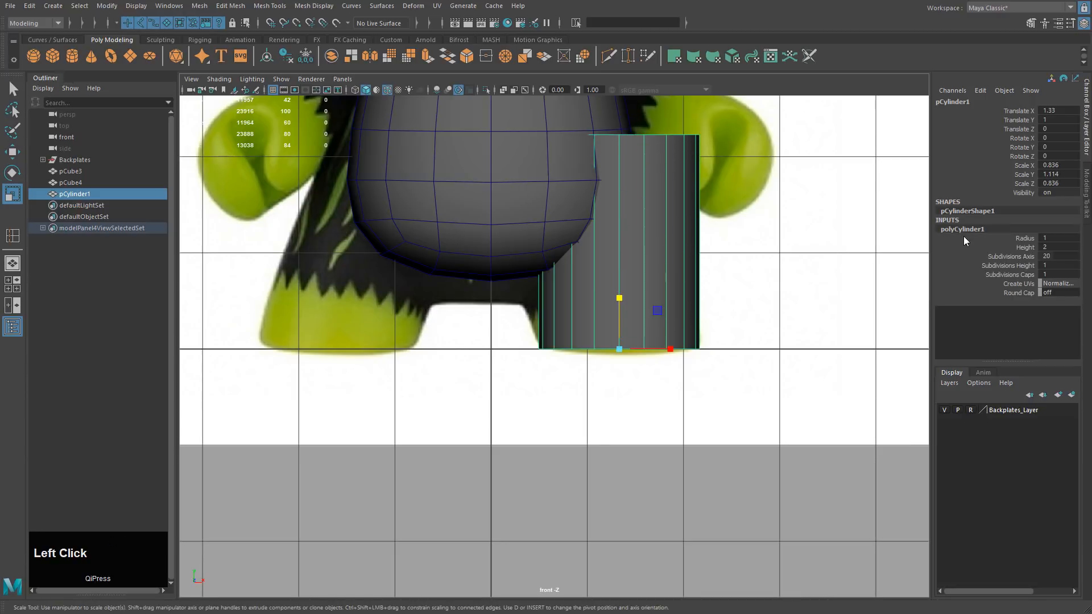
{"action": "left_click", "coordinate": [1021, 266]}
{"action": "middle_click_drag", "start_coordinate": [850, 276], "coordinate": [856, 273]}
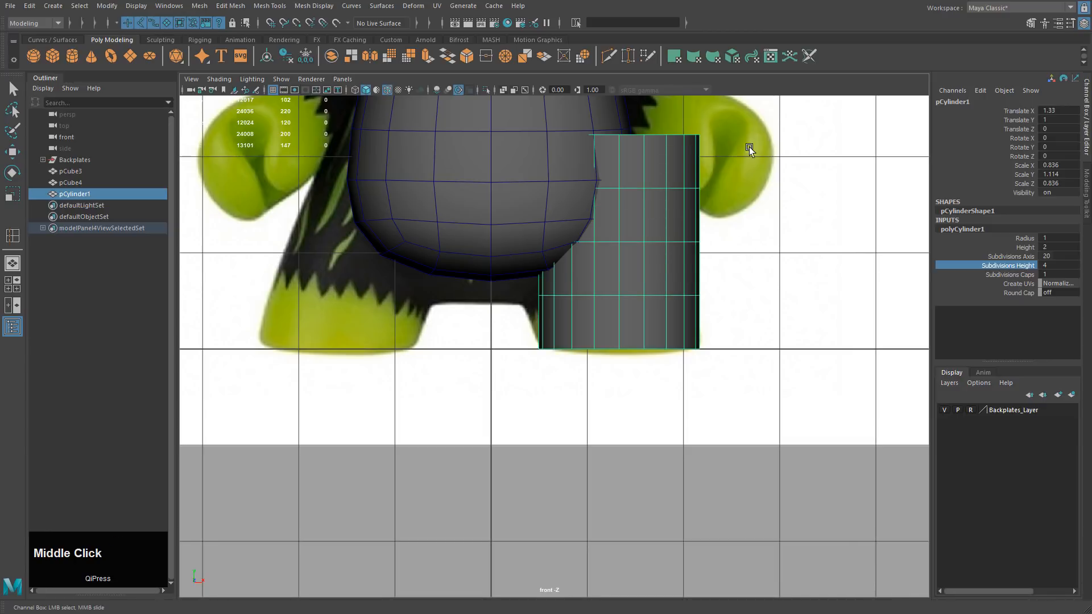
{"action": "middle_click_drag", "start_coordinate": [778, 232], "coordinate": [769, 305], "text": "alt"}
{"action": "right_click_drag", "start_coordinate": [769, 305], "coordinate": [803, 301], "text": "alt"}
{"action": "left_click", "coordinate": [1000, 264]}
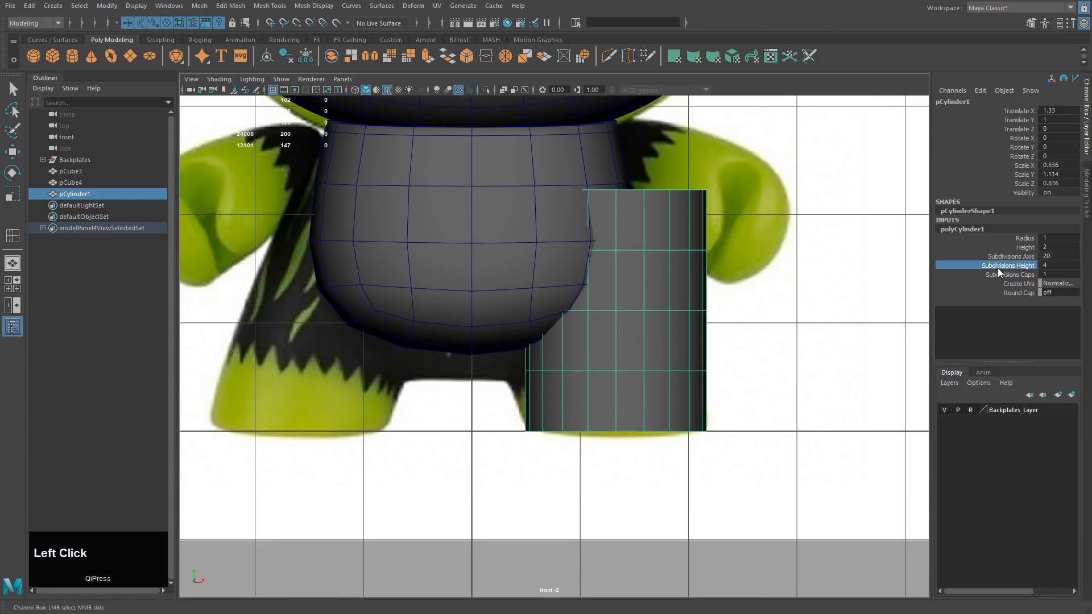
{"action": "double_click", "coordinate": [962, 228]}
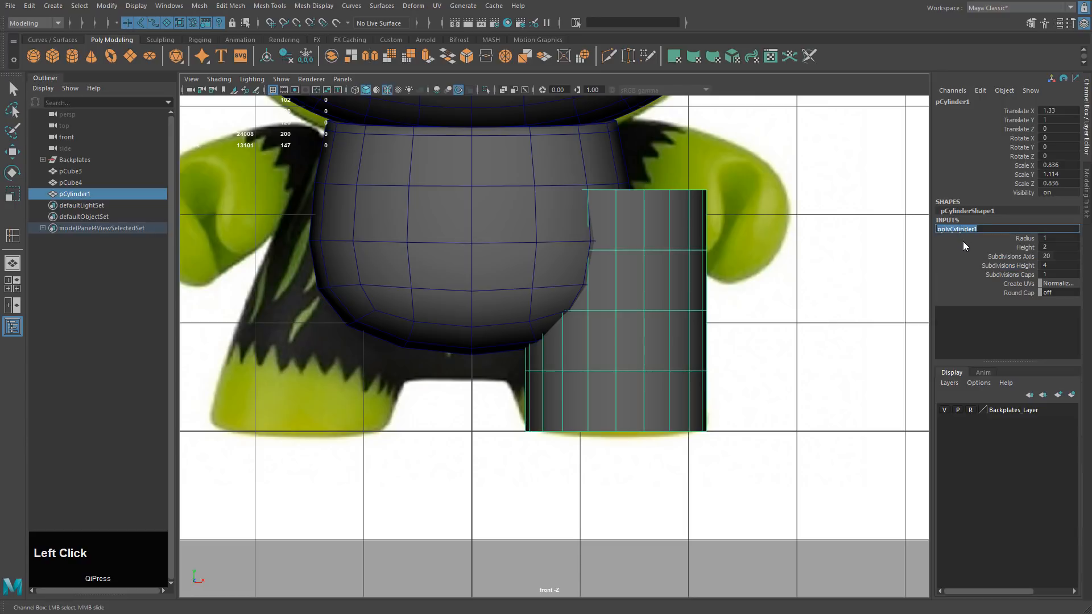
{"action": "left_click", "coordinate": [1009, 265]}
{"action": "middle_click_drag", "start_coordinate": [840, 290], "coordinate": [873, 229]}
{"action": "left_click", "coordinate": [739, 174]}
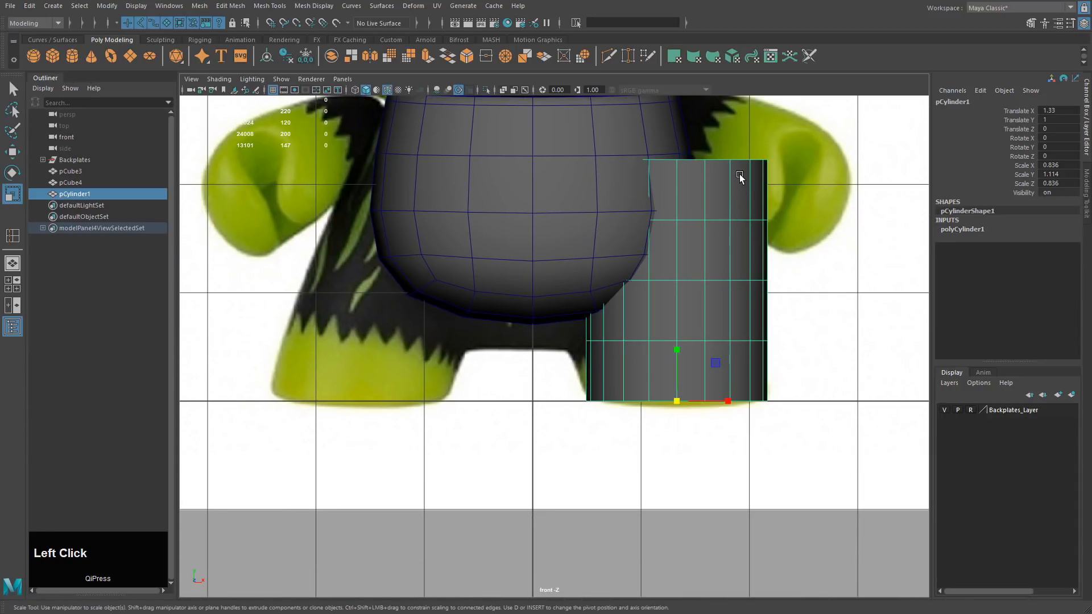
Step: Fine-tune the leg cylinder's overall scale to about 0.832 in X and Z and 1.11 in Y
{"action": "middle_click_drag", "start_coordinate": [748, 178], "coordinate": [701, 185], "text": "alt"}
{"action": "key", "text": "w"}
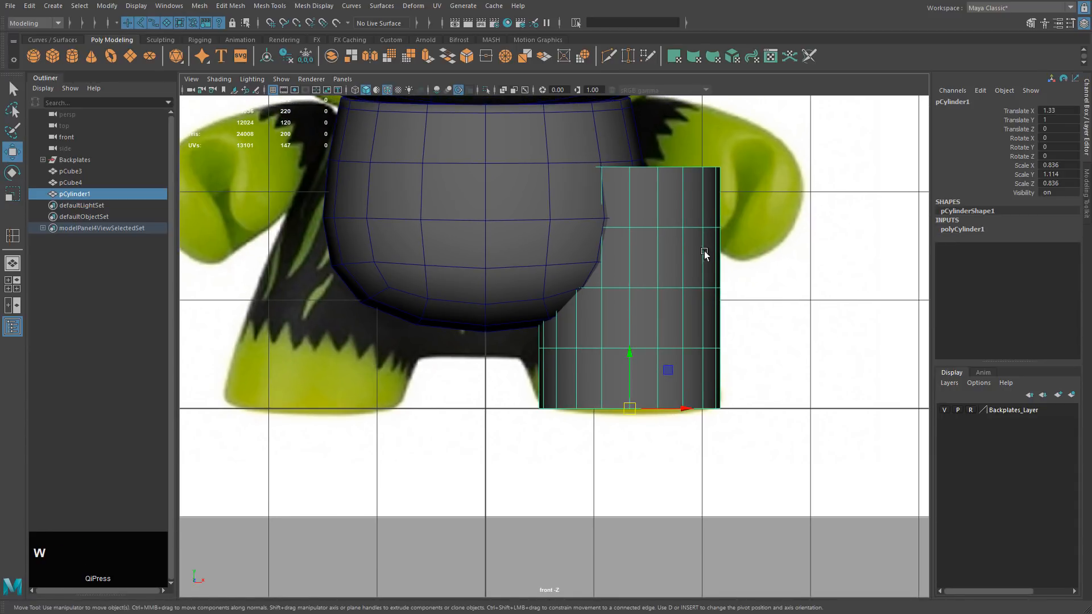
{"action": "key", "text": "r"}
{"action": "mouse_move", "coordinate": [737, 269]}
{"action": "middle_mouse_down"}
{"action": "mouse_move", "coordinate": [726, 267]}
{"action": "mouse_move", "coordinate": [737, 269]}
{"action": "middle_mouse_up"}
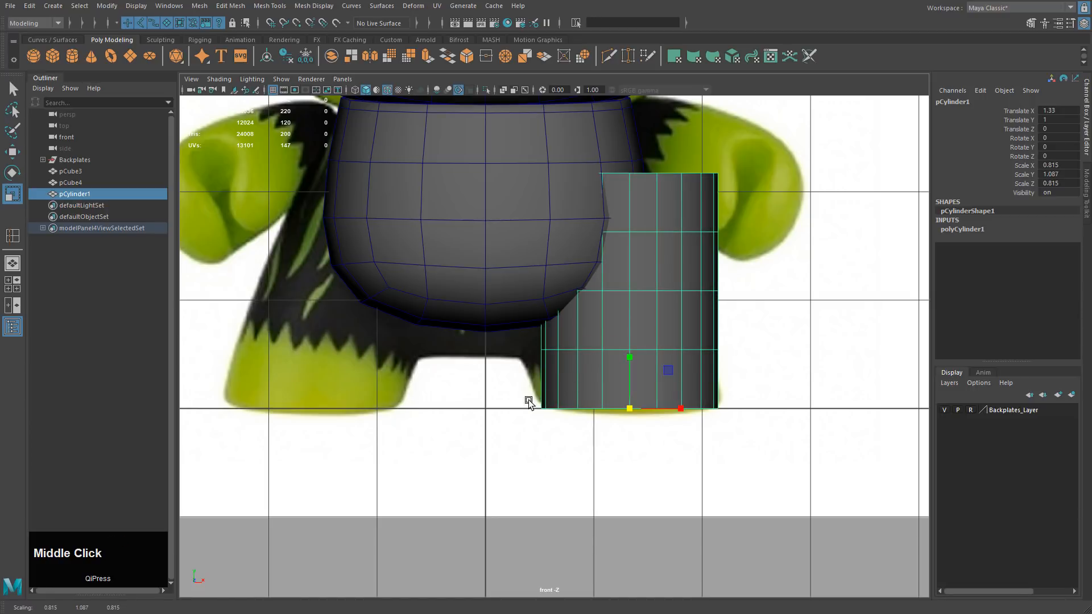
{"action": "middle_click_drag", "start_coordinate": [770, 313], "coordinate": [775, 307]}
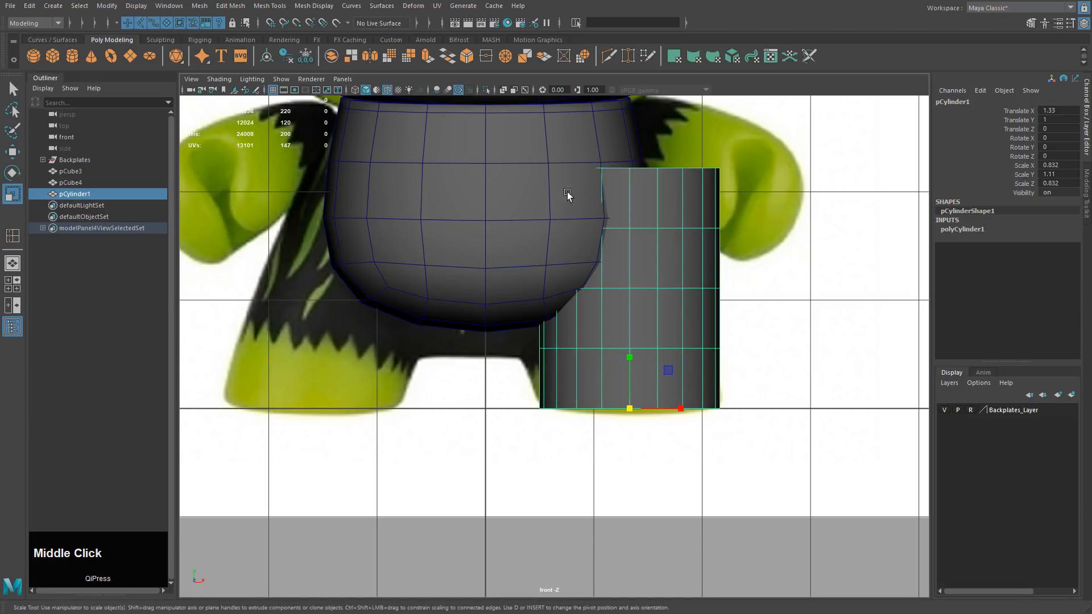
Step: Move the leg cylinder outward to about Translate X 1.472 and stretch its height to about Scale Y 1.221
{"action": "key", "text": "w"}
{"action": "left_click_drag", "start_coordinate": [635, 410], "coordinate": [650, 411]}
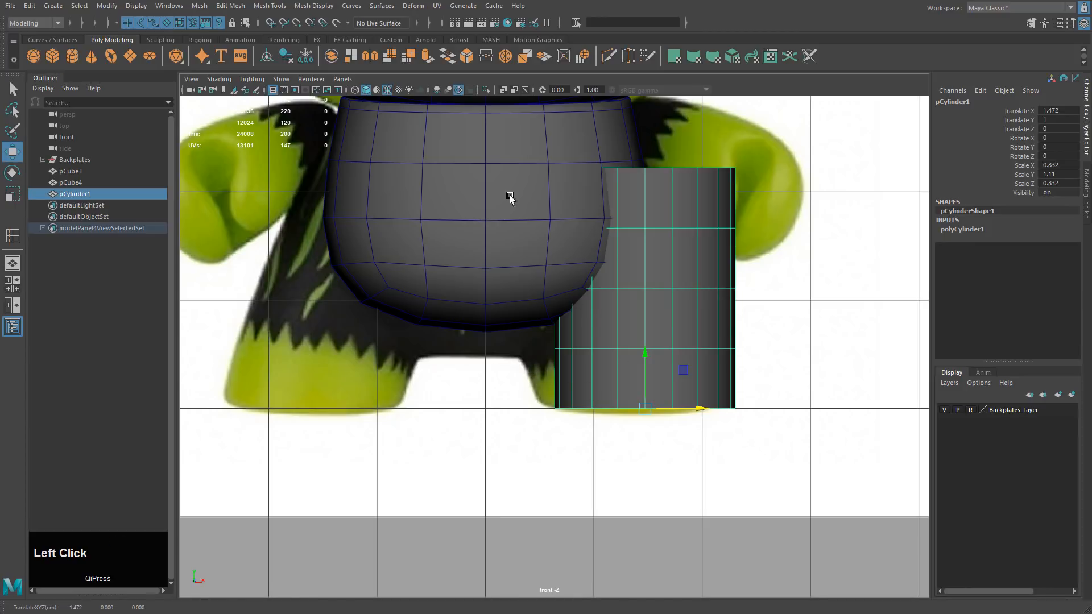
{"action": "middle_click_drag", "start_coordinate": [630, 296], "coordinate": [630, 314], "text": "alt"}
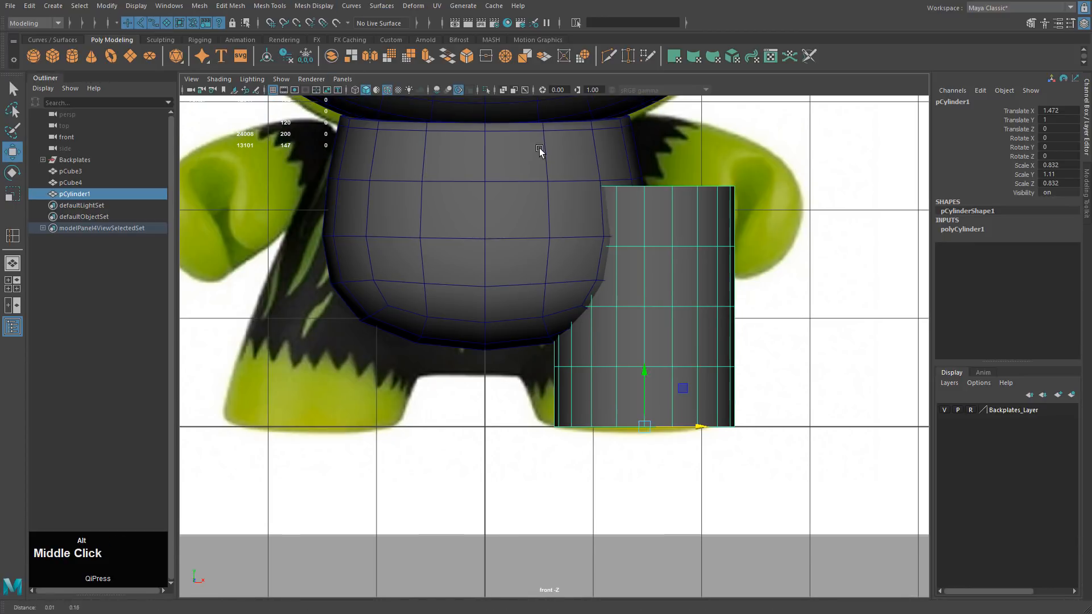
{"action": "key", "text": "r"}
{"action": "left_click_drag", "start_coordinate": [643, 371], "coordinate": [644, 365]}
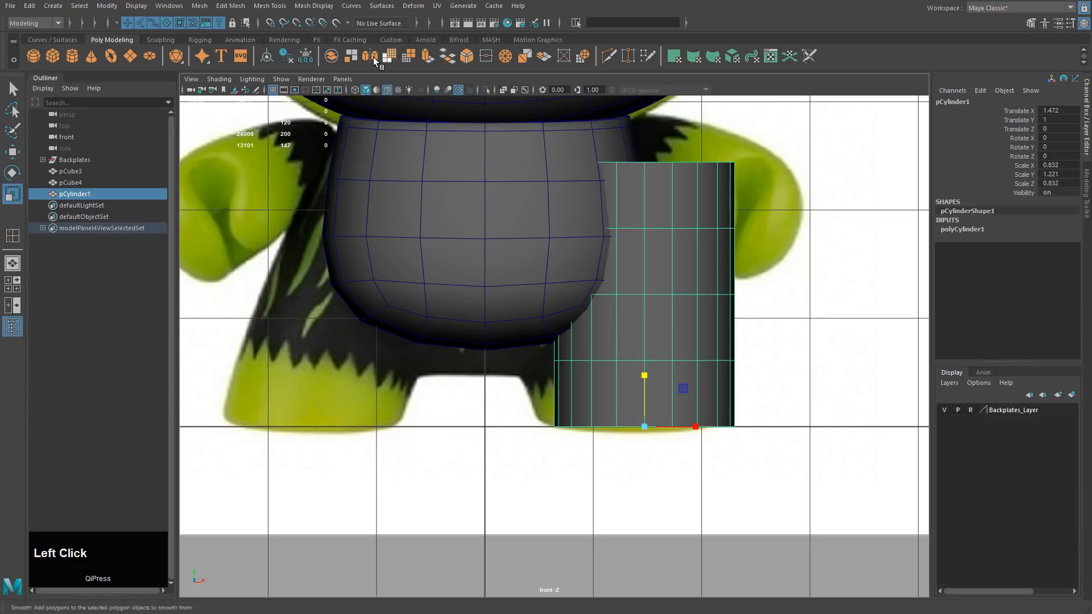
Step: Apply a Lattice deformer to the leg cylinder and set its T divisions to 3
{"action": "left_click", "coordinate": [411, 7]}
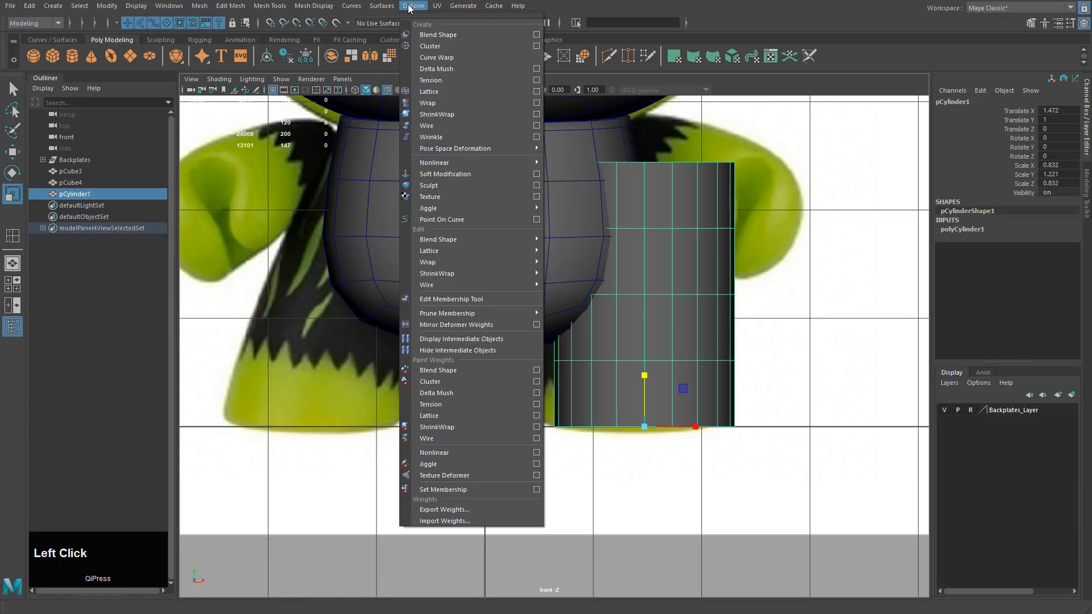
{"action": "left_click", "coordinate": [445, 90]}
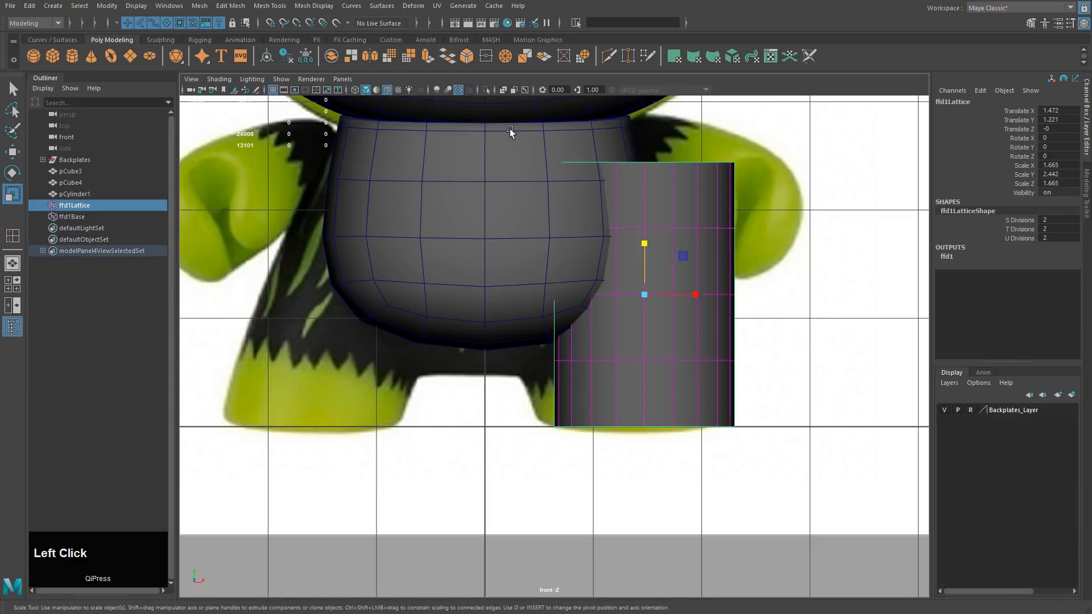
{"action": "left_click", "coordinate": [947, 257]}
{"action": "left_click_drag", "start_coordinate": [1049, 219], "coordinate": [1036, 227]}
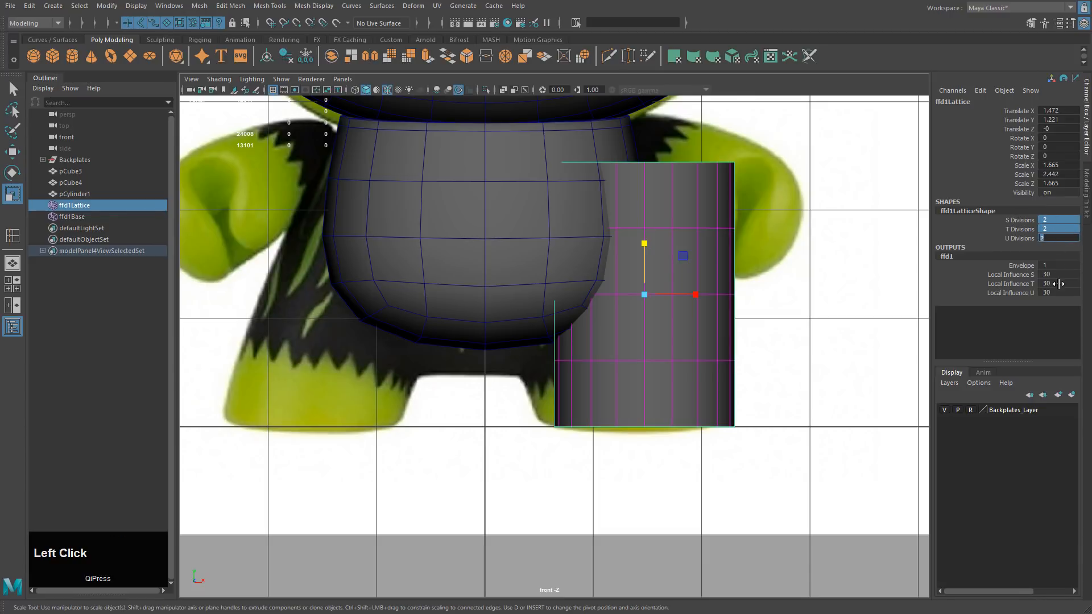
{"action": "left_click_drag", "start_coordinate": [1049, 274], "coordinate": [1035, 285]}
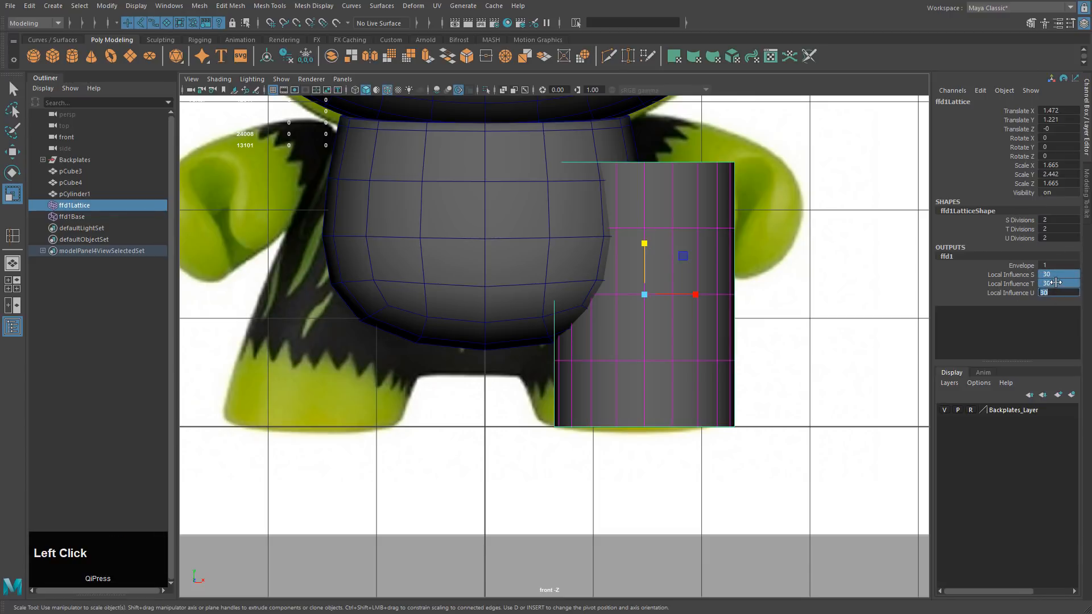
{"action": "left_click", "coordinate": [1023, 229]}
{"action": "middle_click_drag", "start_coordinate": [819, 256], "coordinate": [825, 253]}
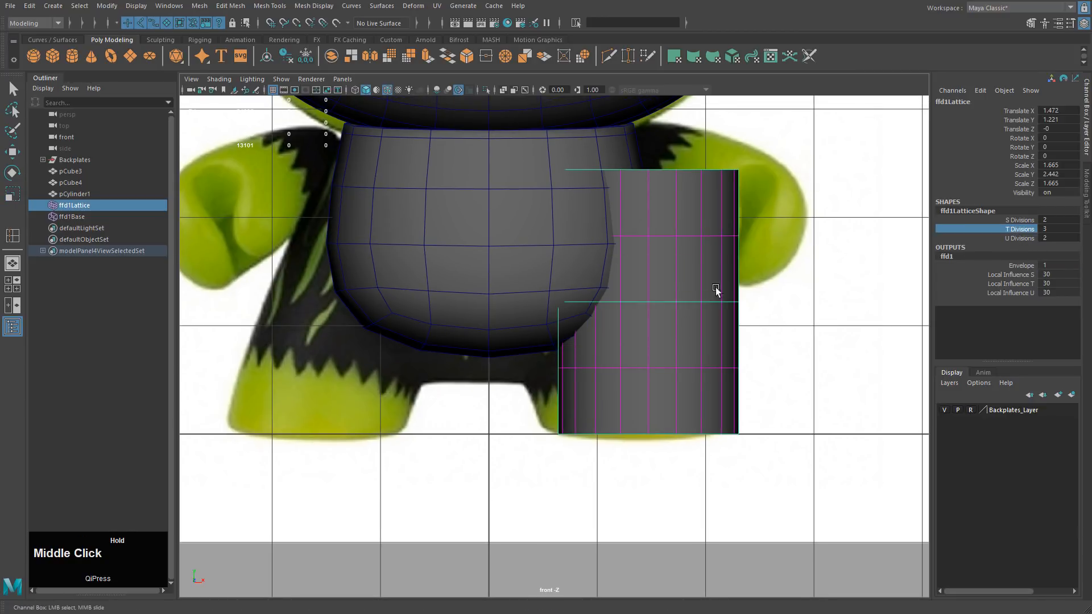
{"action": "left_click", "coordinate": [1053, 228]}
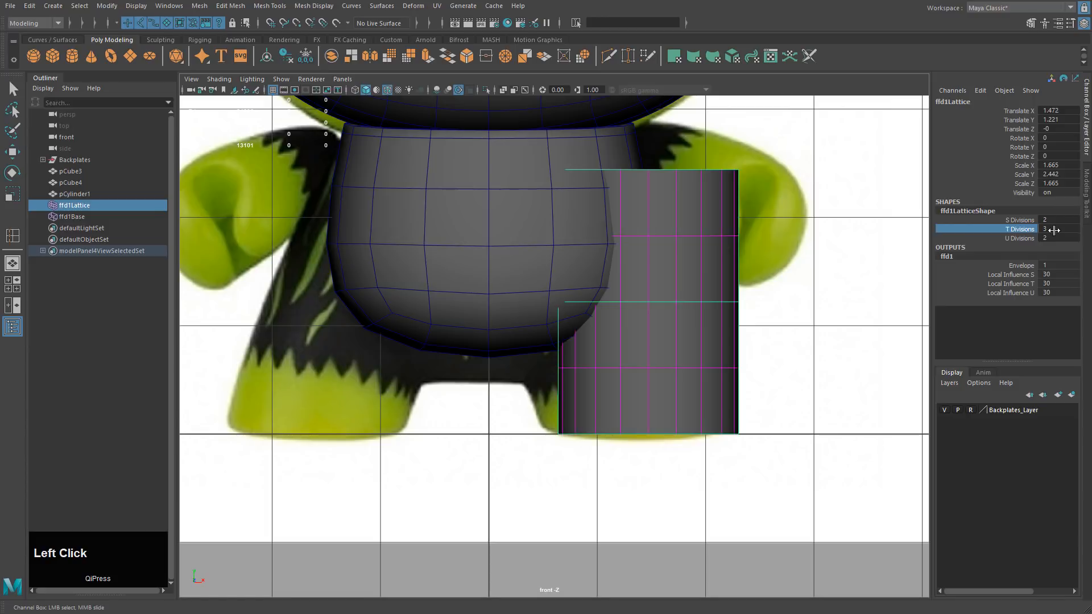
Step: Reselect ffd1Lattice and enter lattice point editing
{"action": "middle_click_drag", "start_coordinate": [801, 233], "coordinate": [797, 215], "text": "alt"}
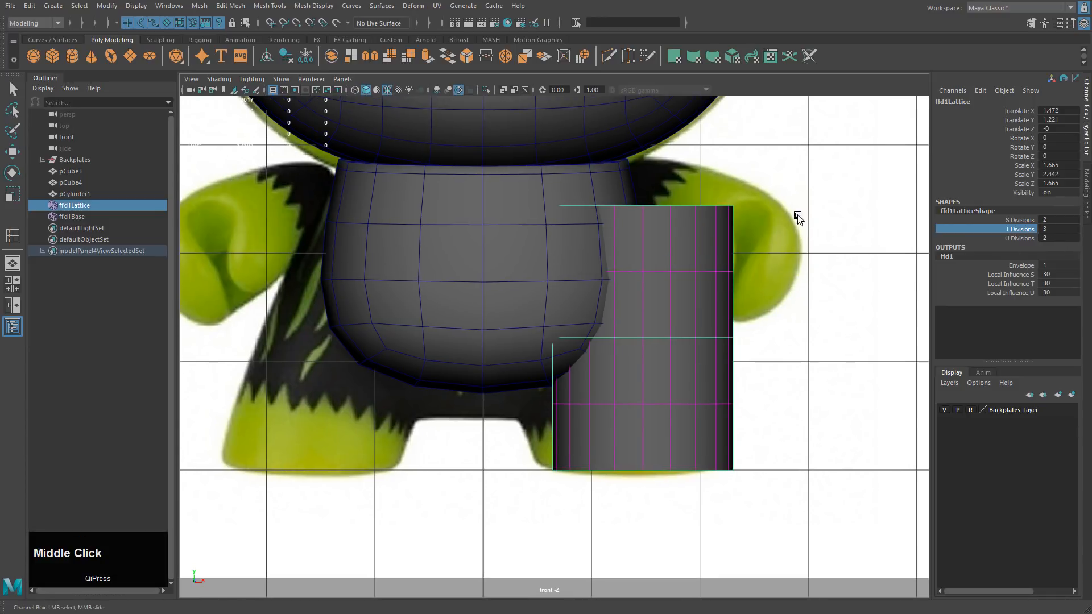
{"action": "right_click", "coordinate": [790, 209]}
{"action": "right_click_drag", "start_coordinate": [790, 210], "coordinate": [642, 189]}
{"action": "left_click", "coordinate": [696, 243]}
{"action": "left_click", "coordinate": [812, 230]}
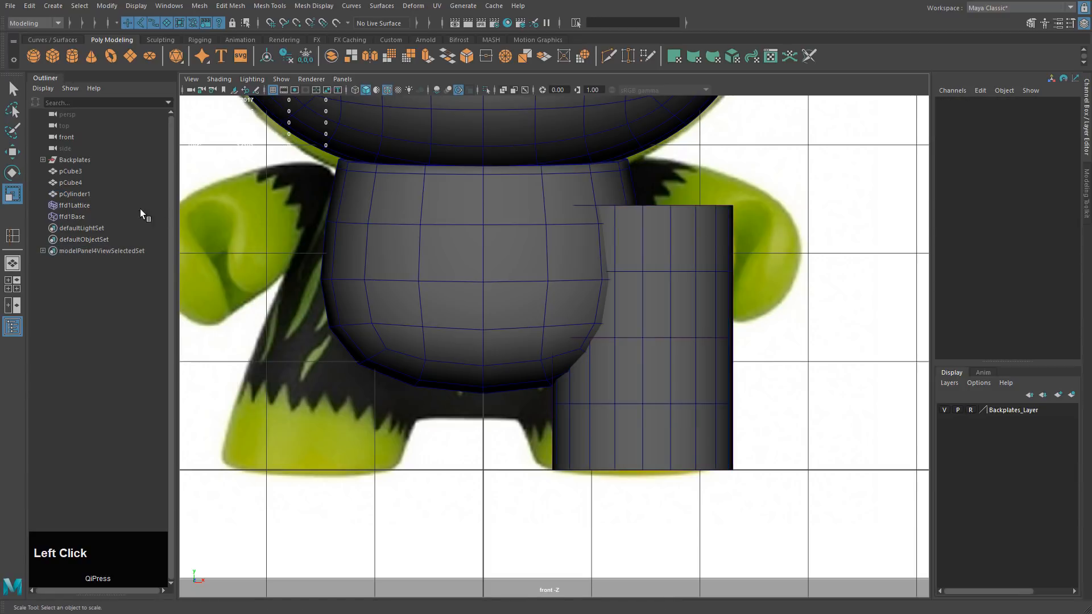
{"action": "left_click", "coordinate": [72, 204]}
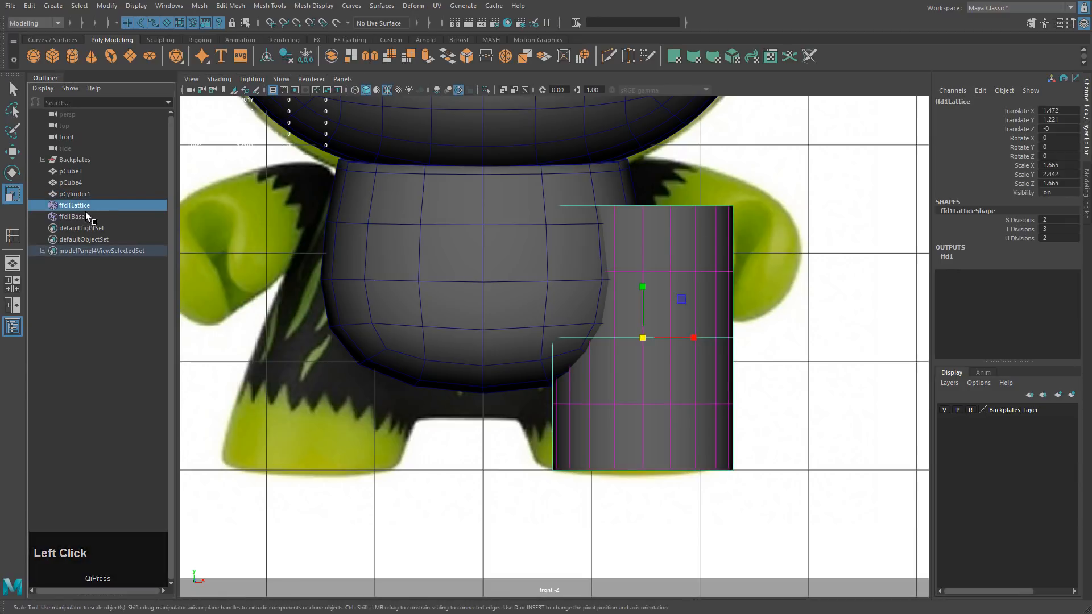
{"action": "right_click_drag", "start_coordinate": [857, 215], "coordinate": [861, 196]}
Step: Move the top row of lattice points inward along X so the leg leans into the body, following the reference outline
{"action": "left_click_drag", "start_coordinate": [458, 173], "coordinate": [829, 227]}
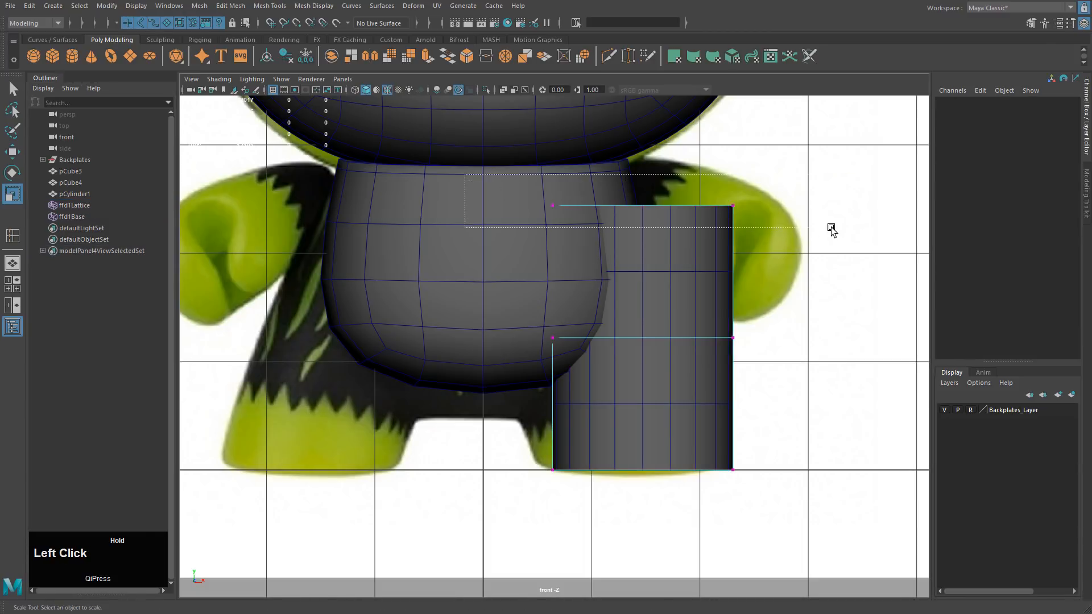
{"action": "middle_click", "coordinate": [784, 239]}
{"action": "key", "text": "w"}
{"action": "middle_click_drag", "start_coordinate": [811, 255], "coordinate": [793, 258]}
{"action": "key", "text": "z"}
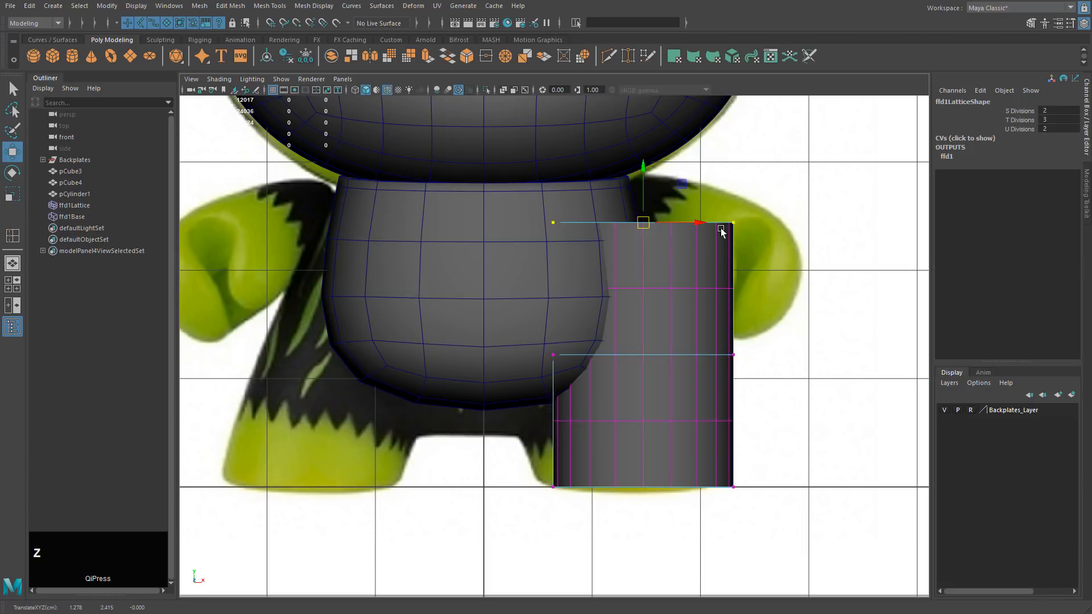
{"action": "left_click_drag", "start_coordinate": [721, 228], "coordinate": [601, 222]}
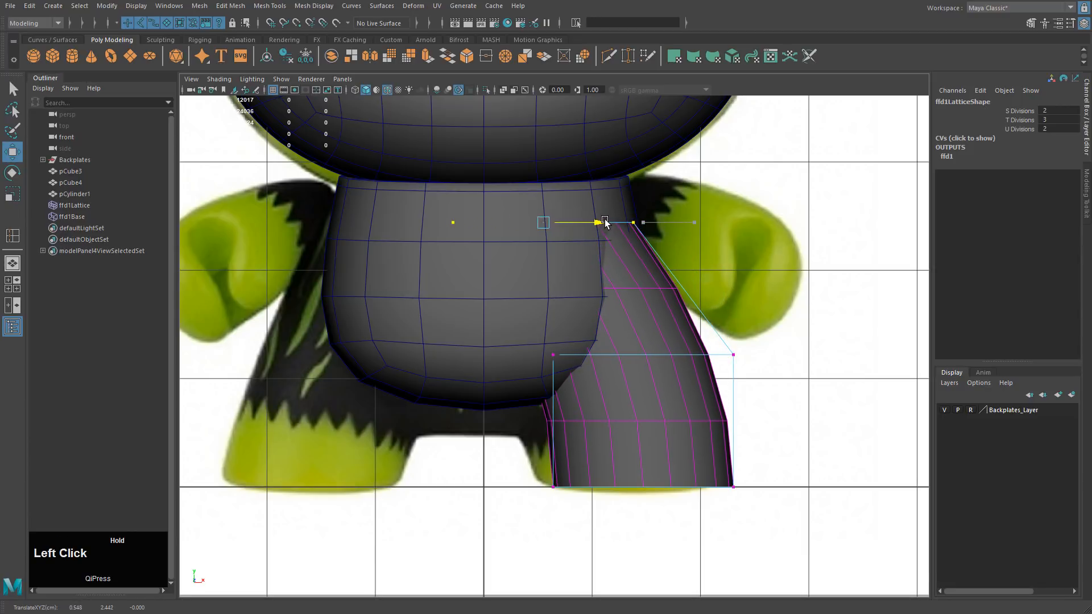
Step: Shift the middle row of lattice points inward to match the leg's slope and show the models in wireframe
{"action": "left_click_drag", "start_coordinate": [466, 303], "coordinate": [819, 372]}
{"action": "middle_click", "coordinate": [815, 369]}
{"action": "middle_click_drag", "start_coordinate": [816, 368], "coordinate": [782, 365]}
{"action": "key", "text": "4"}
Step: Scale the top row of lattice points in to about 0.86 along X and Z, narrowing the top of the leg
{"action": "left_click_drag", "start_coordinate": [392, 198], "coordinate": [689, 261]}
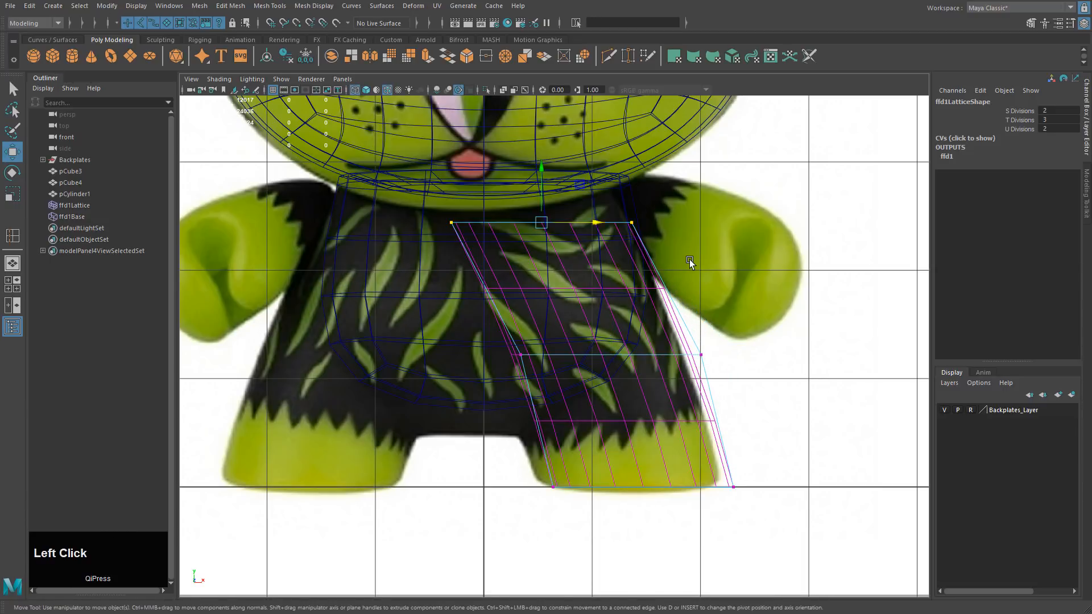
{"action": "key", "text": "r"}
{"action": "middle_click_drag", "start_coordinate": [742, 274], "coordinate": [724, 275]}
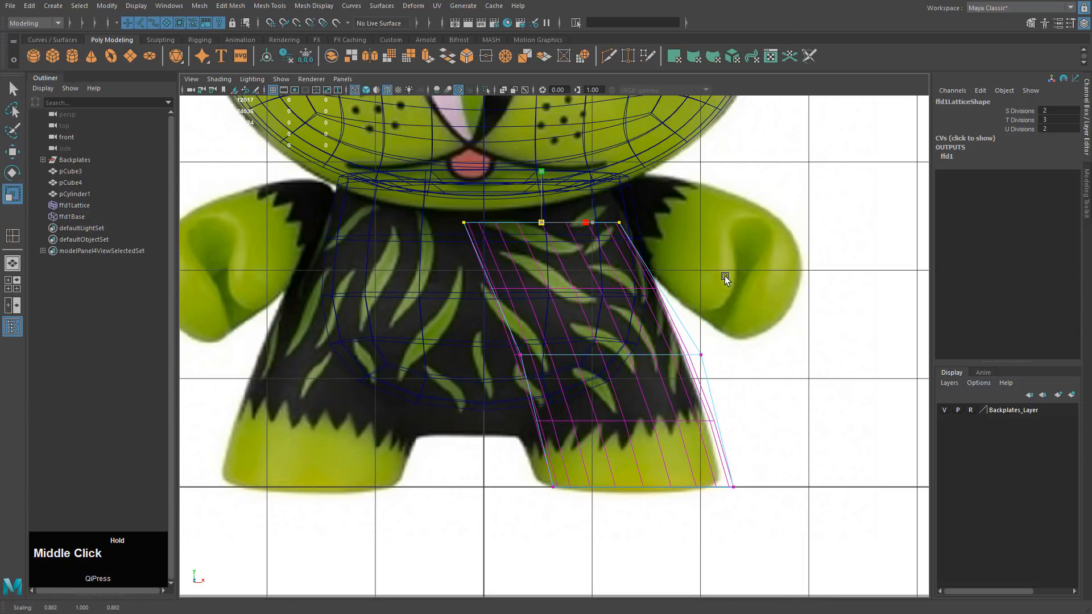
Step: In the side view, shift the bottom, middle and top rows of lattice points along Z to line up with the reference leg
{"action": "key", "text": "w"}
{"action": "key", "text": "space"}
{"action": "key", "text": "space"}
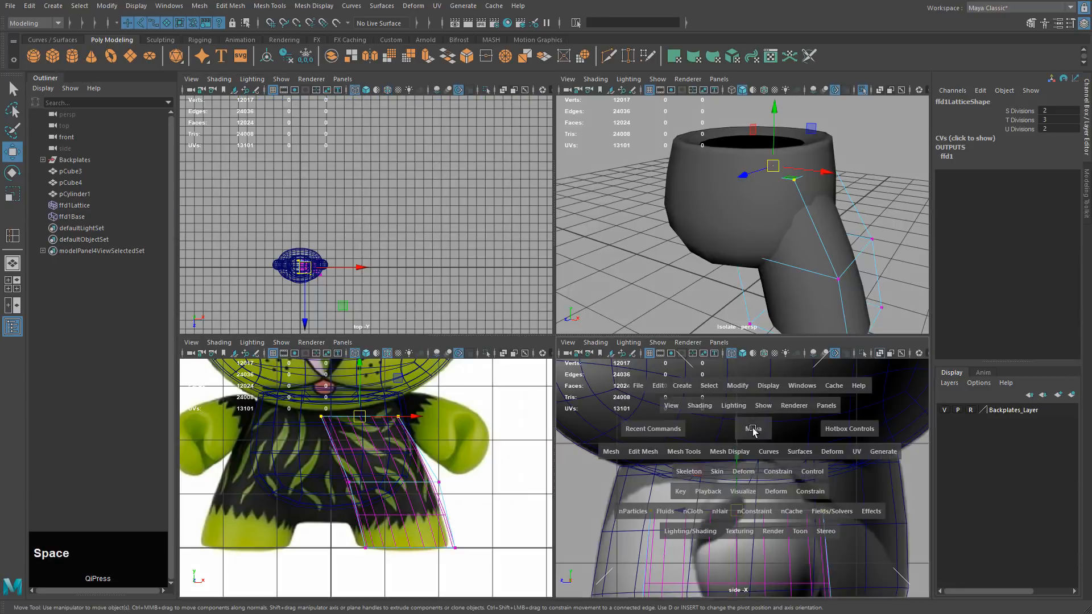
{"action": "right_click_drag", "start_coordinate": [752, 382], "coordinate": [702, 350], "text": "alt"}
{"action": "middle_click_drag", "start_coordinate": [702, 350], "coordinate": [729, 195], "text": "alt"}
{"action": "left_click_drag", "start_coordinate": [449, 500], "coordinate": [650, 550]}
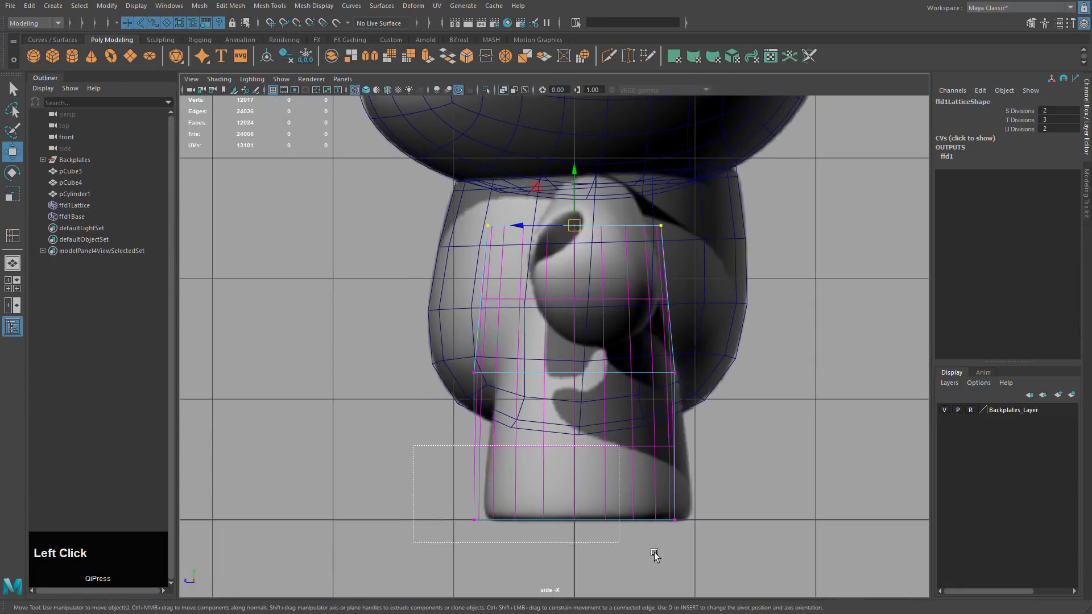
{"action": "key", "text": "w"}
{"action": "left_click_drag", "start_coordinate": [519, 520], "coordinate": [533, 518]}
{"action": "left_click_drag", "start_coordinate": [390, 351], "coordinate": [682, 436]}
{"action": "middle_click_drag", "start_coordinate": [682, 436], "coordinate": [698, 431]}
{"action": "left_click_drag", "start_coordinate": [439, 212], "coordinate": [722, 283]}
{"action": "mouse_move", "coordinate": [730, 284]}
{"action": "middle_mouse_down"}
{"action": "mouse_move", "coordinate": [752, 284]}
{"action": "mouse_move", "coordinate": [737, 288]}
{"action": "middle_mouse_up"}
Step: Scale the top row of lattice points inward along Z so the leg tapers toward the body in the side view
{"action": "key", "text": "r"}
{"action": "middle_click_drag", "start_coordinate": [556, 291], "coordinate": [554, 290], "text": "shift"}
{"action": "middle_click", "coordinate": [531, 215]}
{"action": "left_click_drag", "start_coordinate": [534, 218], "coordinate": [549, 224]}
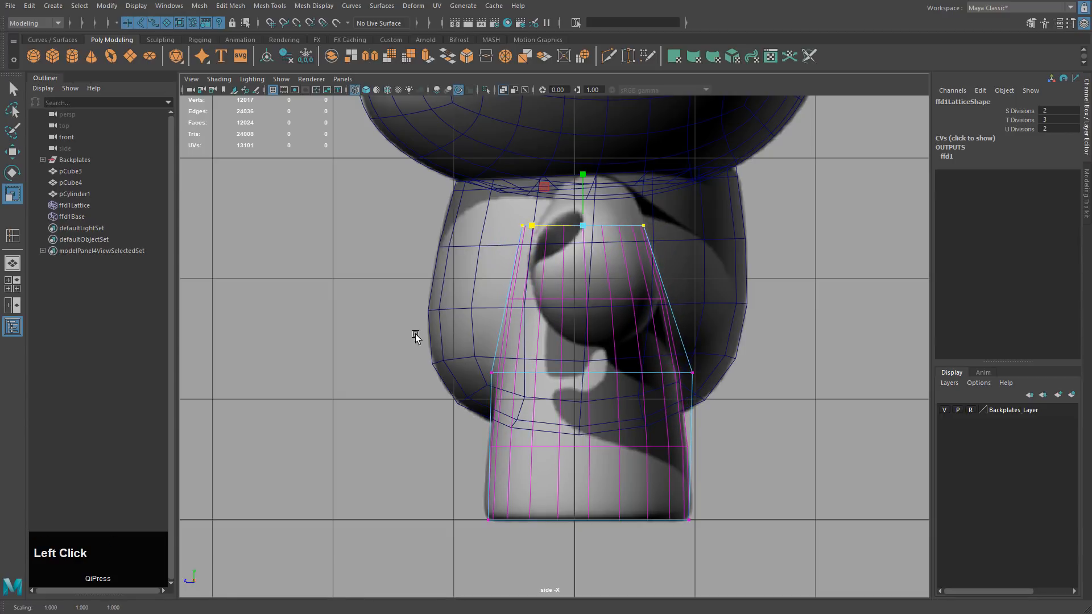
Step: Fine-tune the depth and position of the middle and bottom rows of lattice points to fit the side reference's leg outline
{"action": "left_click_drag", "start_coordinate": [415, 333], "coordinate": [783, 428]}
{"action": "middle_click_drag", "start_coordinate": [785, 429], "coordinate": [788, 428]}
{"action": "left_click_drag", "start_coordinate": [395, 447], "coordinate": [786, 558]}
{"action": "middle_click_drag", "start_coordinate": [786, 558], "coordinate": [784, 558]}
{"action": "left_click_drag", "start_coordinate": [433, 327], "coordinate": [784, 437]}
{"action": "middle_click_drag", "start_coordinate": [784, 437], "coordinate": [779, 437]}
{"action": "key", "text": "w"}
{"action": "left_click_drag", "start_coordinate": [570, 370], "coordinate": [567, 371]}
{"action": "left_click_drag", "start_coordinate": [419, 454], "coordinate": [757, 539]}
{"action": "middle_click_drag", "start_coordinate": [756, 539], "coordinate": [749, 524]}
Step: Select the leg cylinder in the perspective view and display wireframe on the shaded models
{"action": "key", "text": "space"}
{"action": "key", "text": "space"}
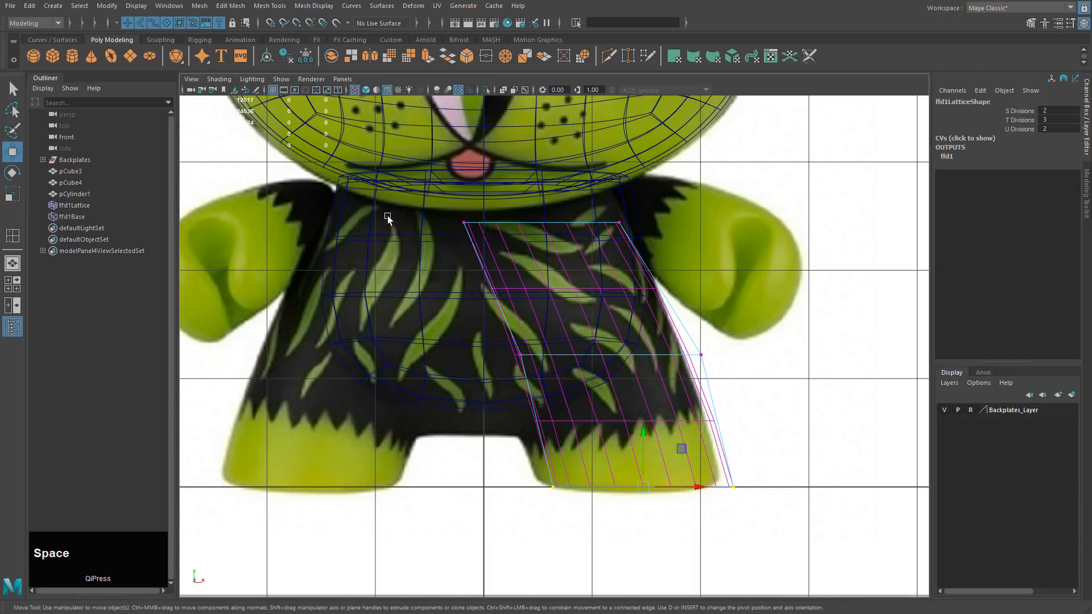
{"action": "key", "text": "space"}
{"action": "key", "text": "space"}
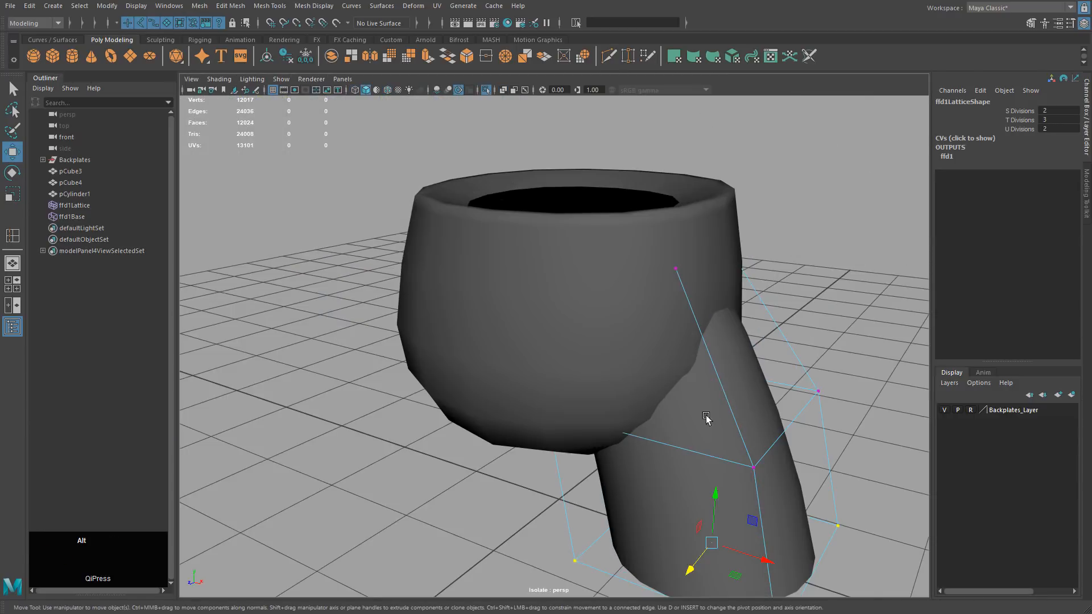
{"action": "left_click_drag", "start_coordinate": [706, 417], "coordinate": [601, 337], "text": "alt"}
{"action": "left_click", "coordinate": [602, 337]}
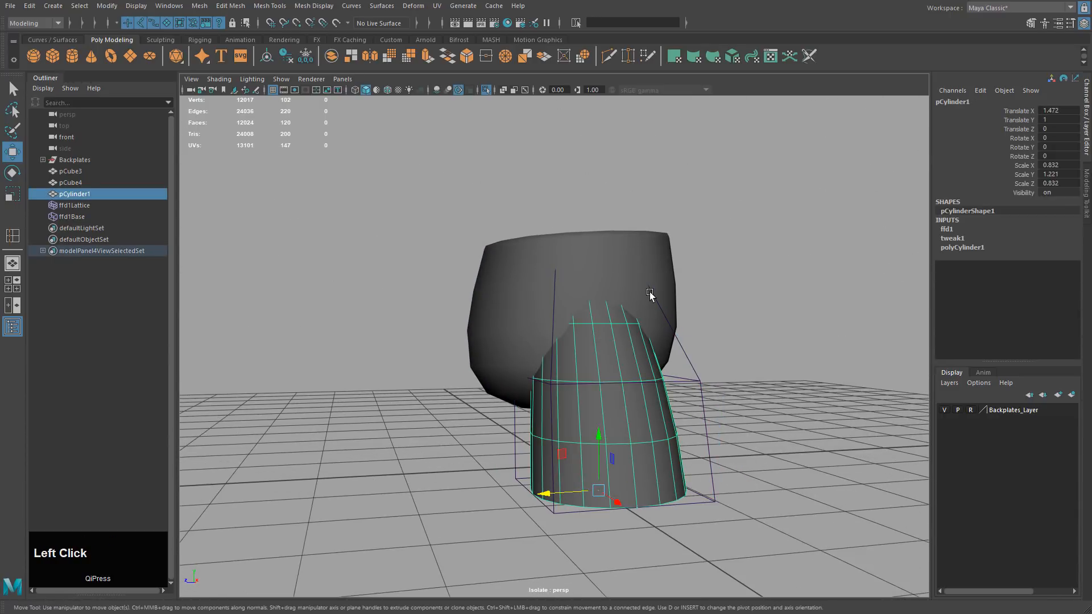
{"action": "left_click", "coordinate": [386, 89]}
{"action": "left_click_drag", "start_coordinate": [550, 267], "coordinate": [585, 278], "text": "alt"}
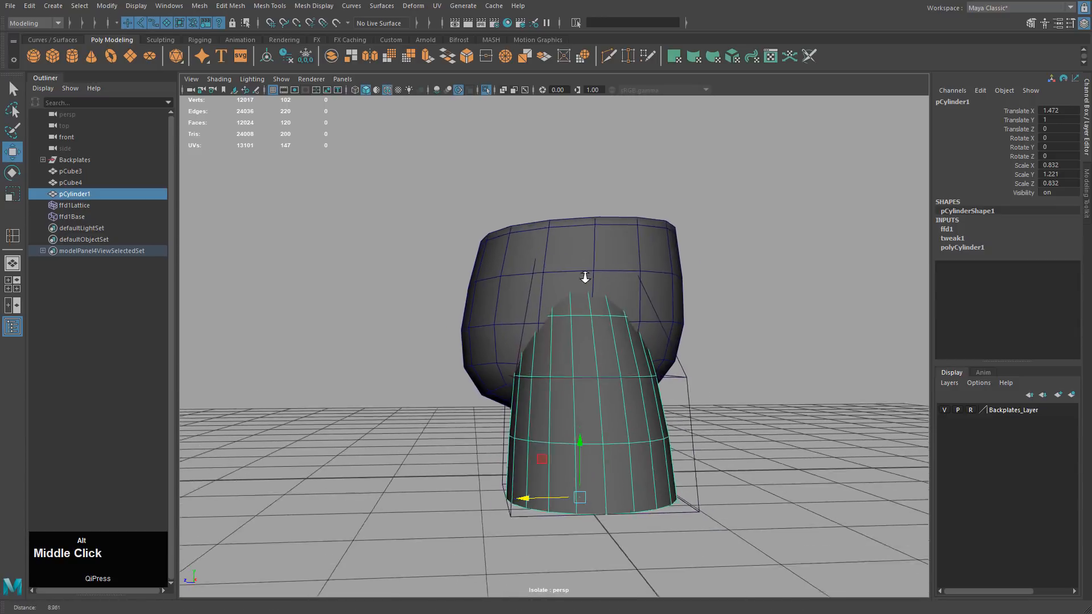
{"action": "middle_click_drag", "start_coordinate": [585, 278], "coordinate": [632, 322], "text": "alt"}
{"action": "left_click_drag", "start_coordinate": [636, 347], "coordinate": [679, 359], "text": "alt"}
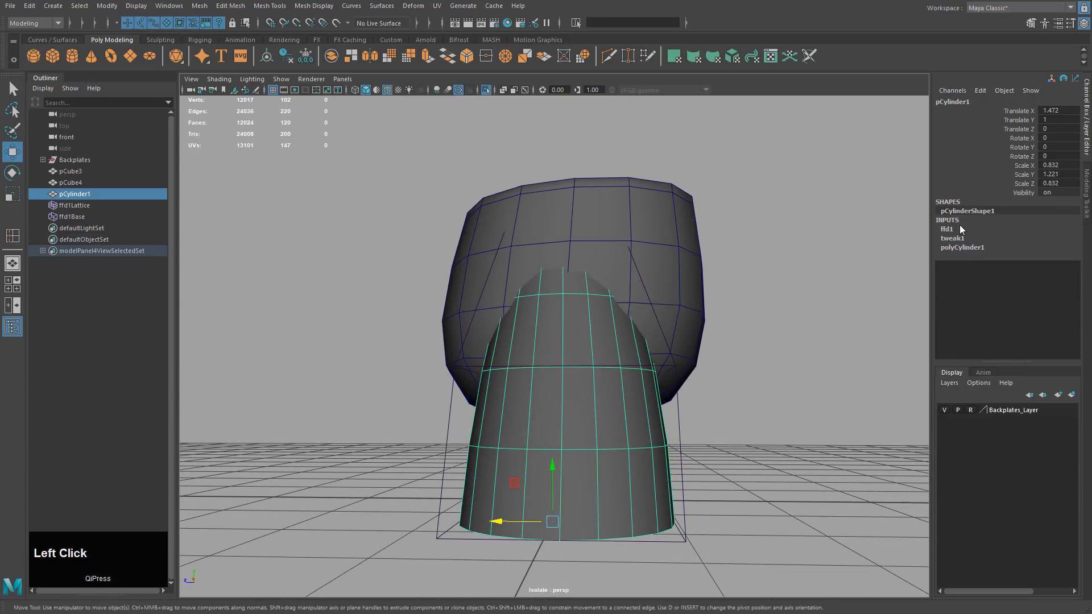
Step: Set the leg cylinder's Subdivisions Axis to 11 and compare its edges with the body's topology
{"action": "left_click", "coordinate": [965, 248]}
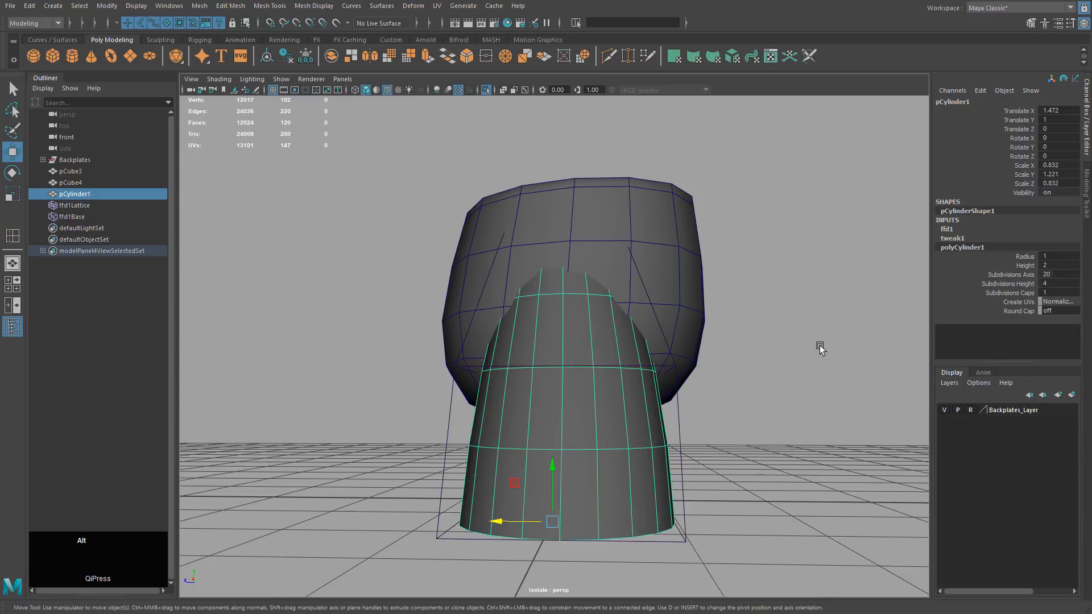
{"action": "left_click_drag", "start_coordinate": [824, 273], "coordinate": [807, 341], "text": "alt"}
{"action": "left_click", "coordinate": [1012, 274]}
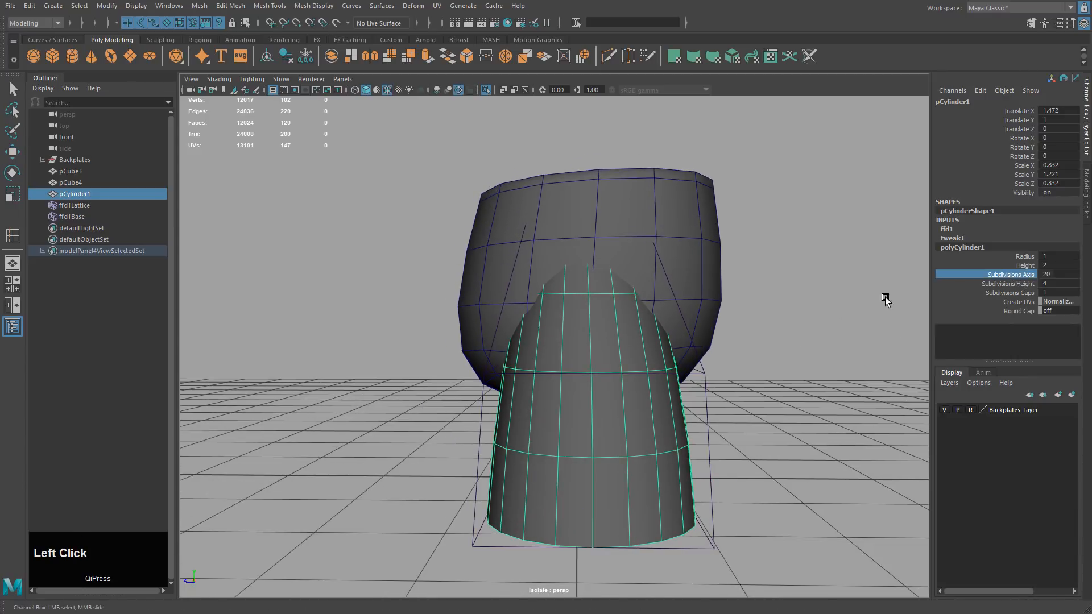
{"action": "middle_click_drag", "start_coordinate": [826, 312], "coordinate": [770, 309]}
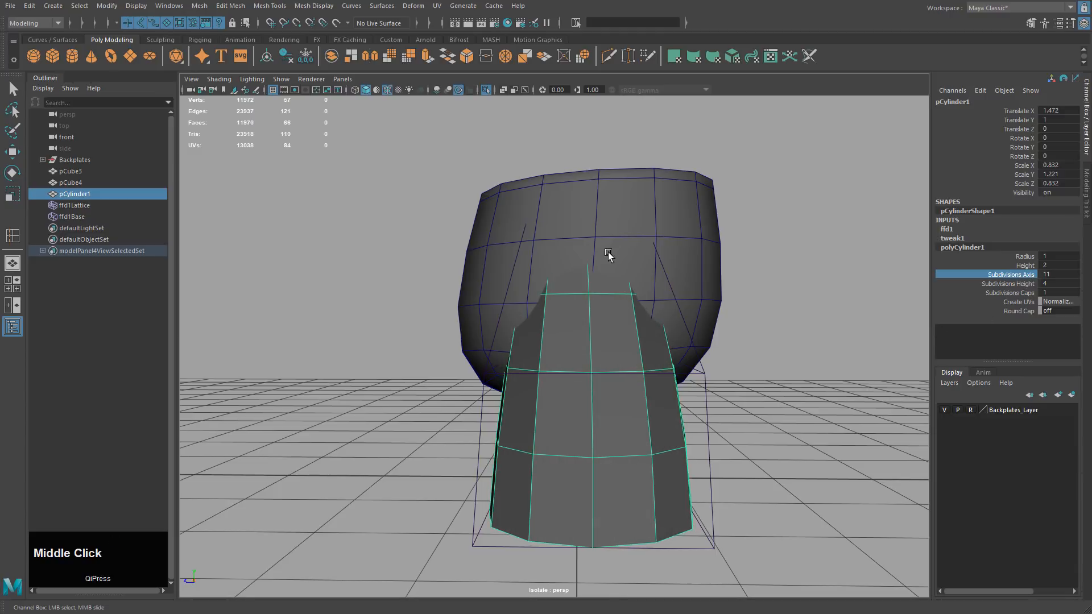
{"action": "left_click_drag", "start_coordinate": [638, 356], "coordinate": [635, 243], "text": "alt"}
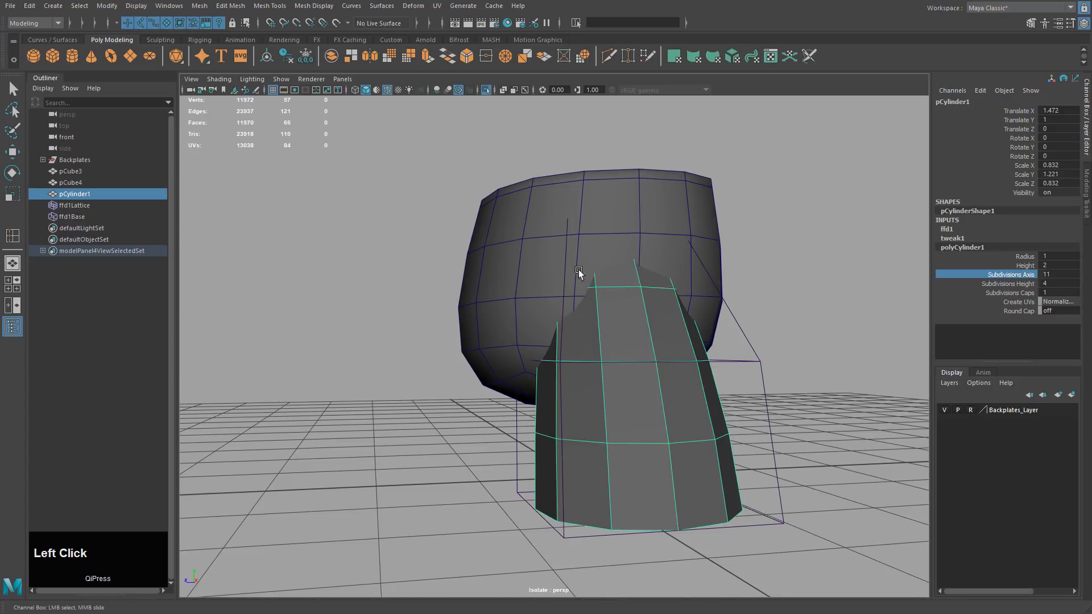
{"action": "left_click_drag", "start_coordinate": [578, 270], "coordinate": [733, 255], "text": "alt"}
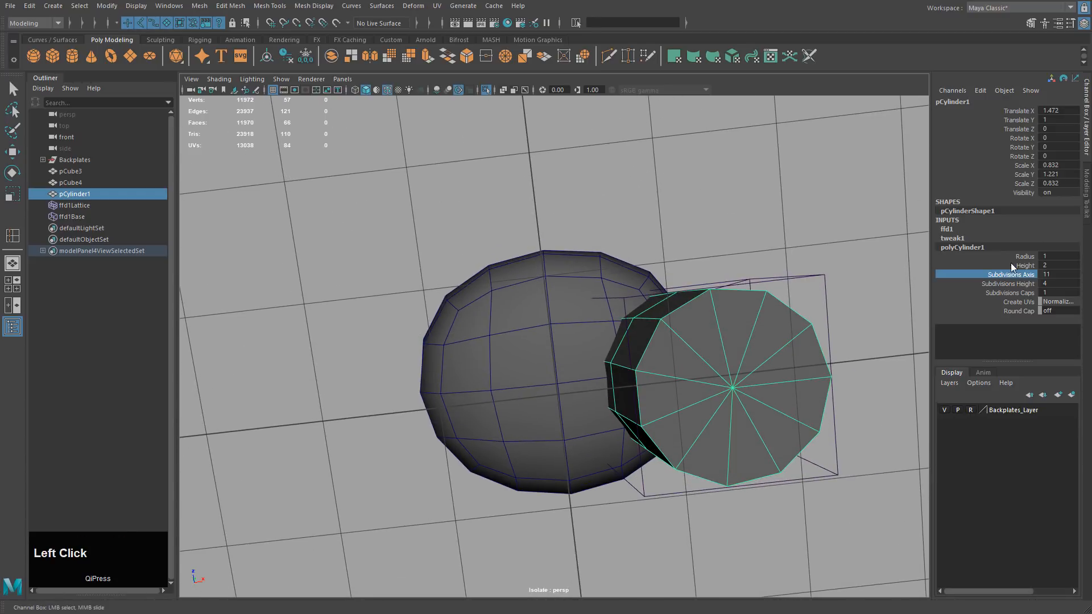
{"action": "left_click_drag", "start_coordinate": [742, 336], "coordinate": [624, 372], "text": "alt"}
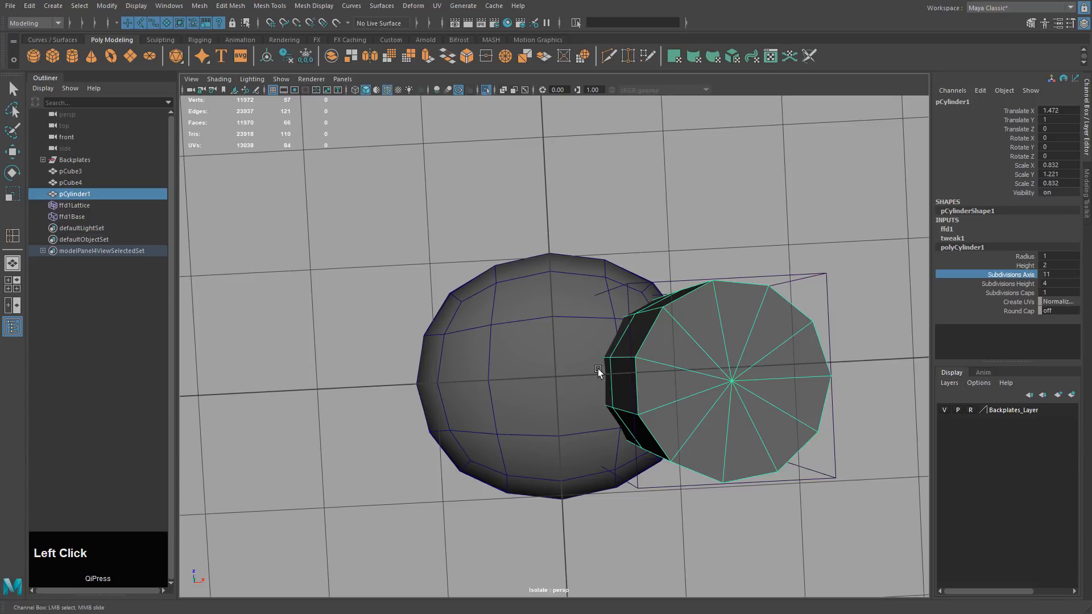
{"action": "left_click_drag", "start_coordinate": [687, 296], "coordinate": [636, 344], "text": "alt"}
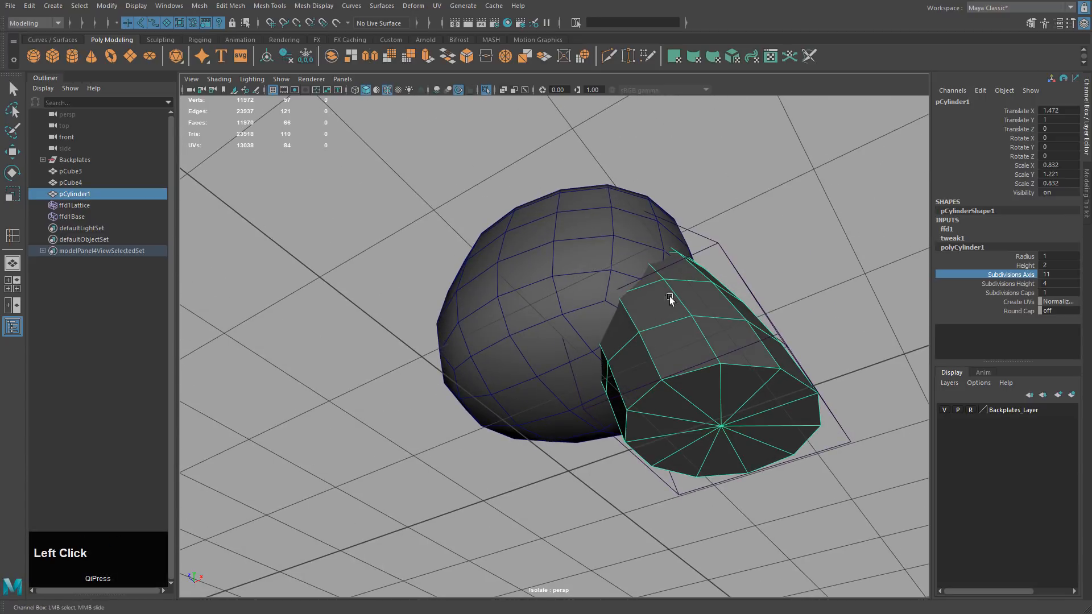
{"action": "left_click_drag", "start_coordinate": [669, 296], "coordinate": [643, 257], "text": "alt"}
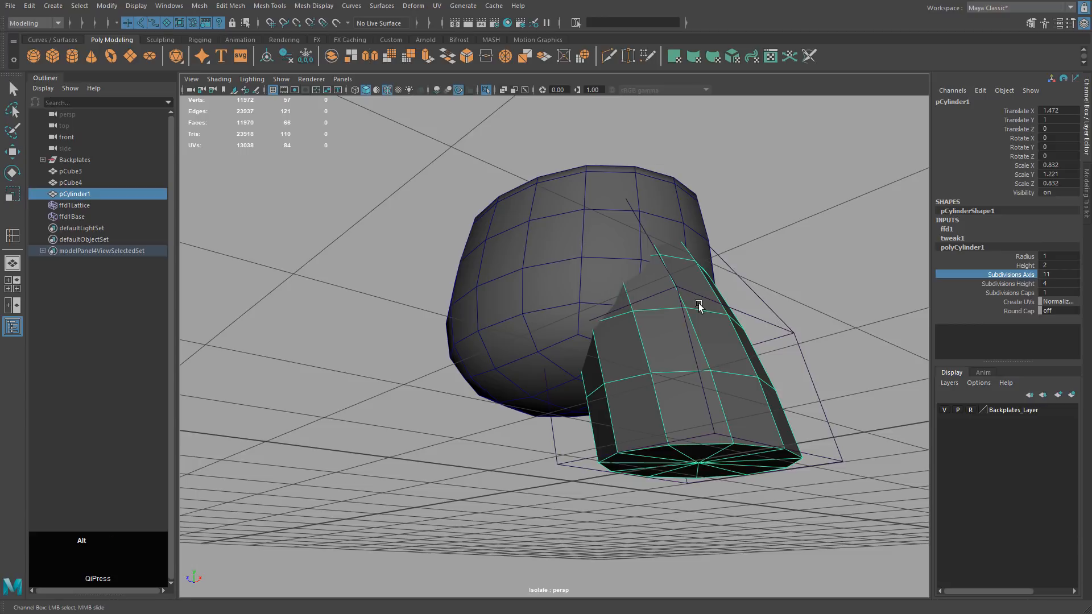
{"action": "mouse_move", "coordinate": [699, 305]}
{"action": "left_mouse_down", "text": "alt"}
{"action": "mouse_move", "coordinate": [690, 312]}
{"action": "mouse_move", "coordinate": [711, 307]}
{"action": "left_mouse_up", "text": "alt"}
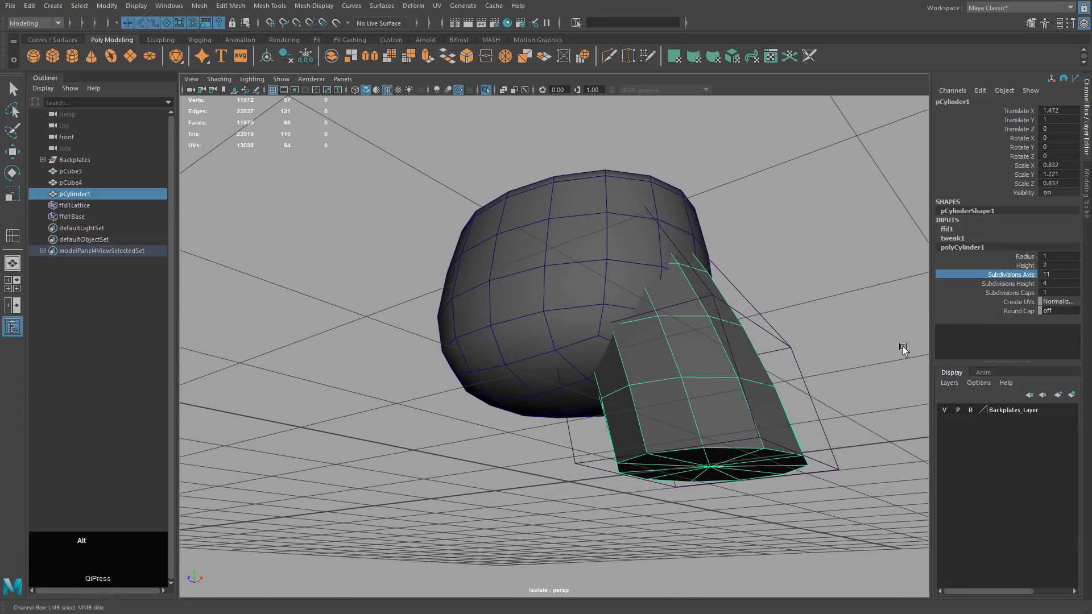
Step: Set the leg cylinder's Subdivisions Axis to 10 and check how its edges meet the body
{"action": "left_click_drag", "start_coordinate": [902, 348], "coordinate": [910, 289], "text": "alt"}
{"action": "middle_click_drag", "start_coordinate": [996, 274], "coordinate": [861, 287]}
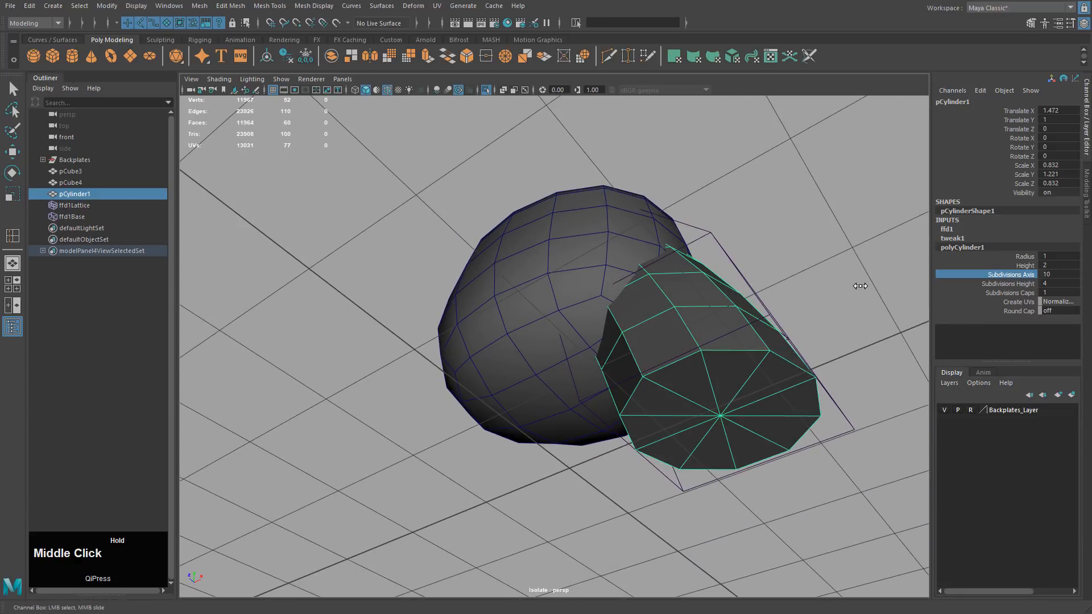
{"action": "left_click_drag", "start_coordinate": [758, 288], "coordinate": [605, 338], "text": "alt"}
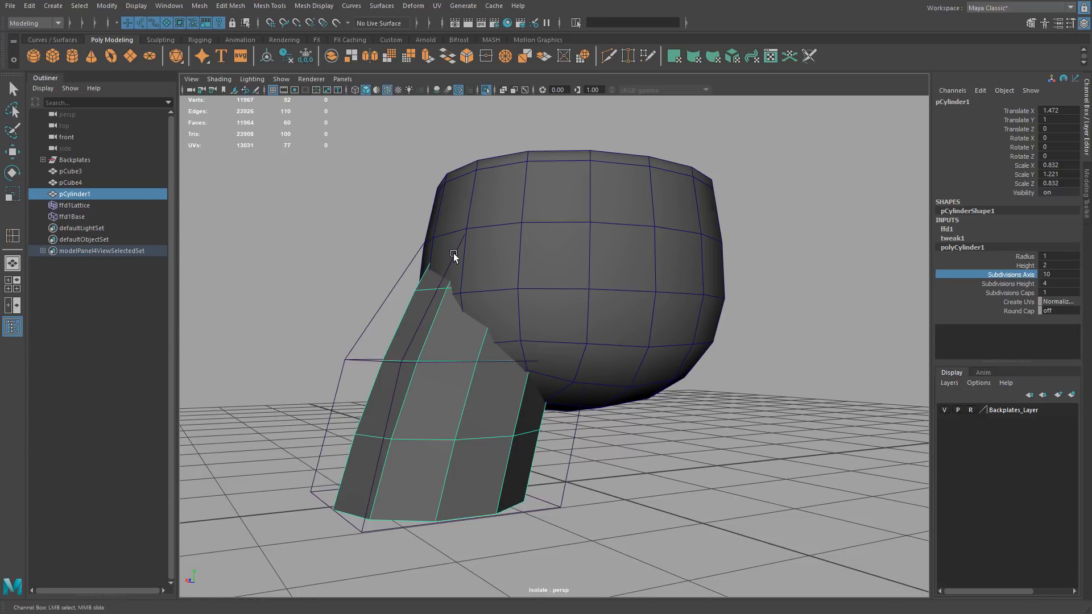
{"action": "left_click_drag", "start_coordinate": [478, 296], "coordinate": [535, 291], "text": "alt"}
{"action": "left_click_drag", "start_coordinate": [581, 262], "coordinate": [558, 302], "text": "alt"}
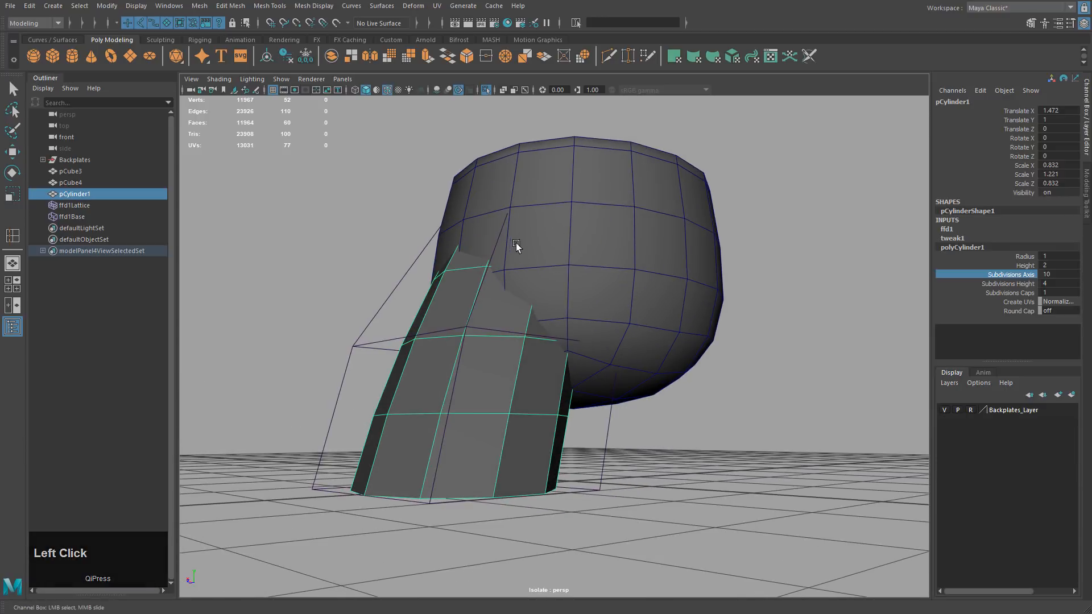
Step: Set the leg cylinder's Subdivisions Axis to 12 and check the edge flow from several sides
{"action": "left_click", "coordinate": [985, 275]}
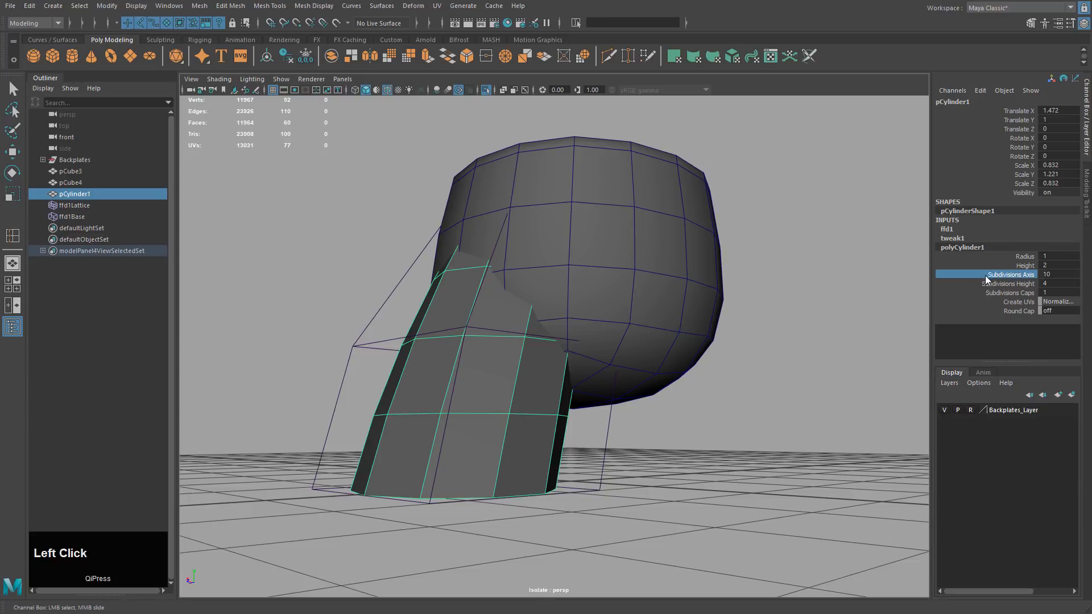
{"action": "middle_click_drag", "start_coordinate": [797, 316], "coordinate": [813, 317]}
{"action": "left_click_drag", "start_coordinate": [649, 329], "coordinate": [586, 198], "text": "alt"}
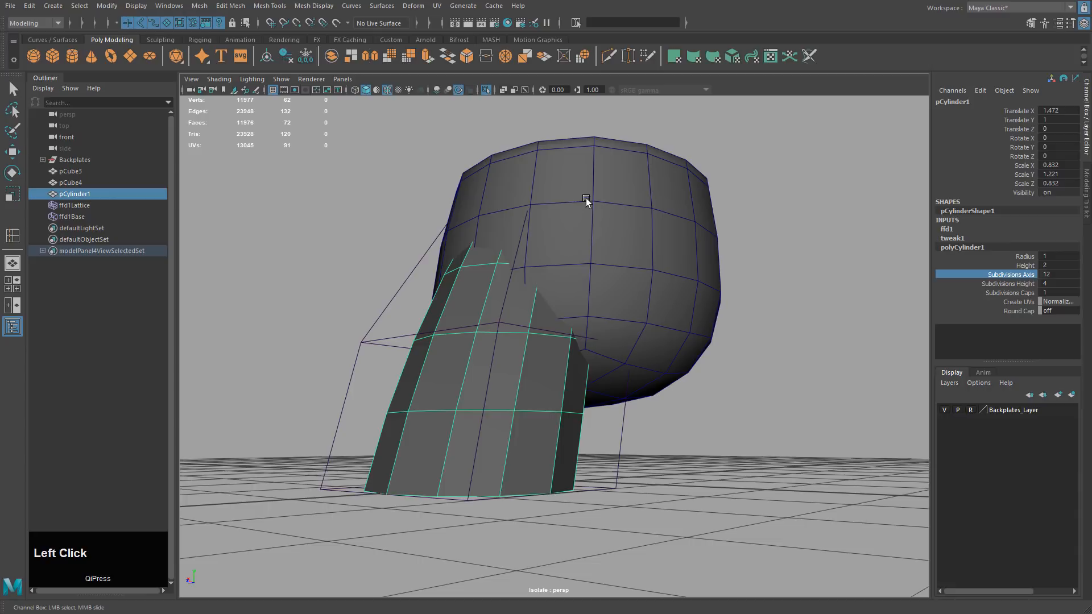
{"action": "left_click_drag", "start_coordinate": [551, 240], "coordinate": [533, 295], "text": "alt"}
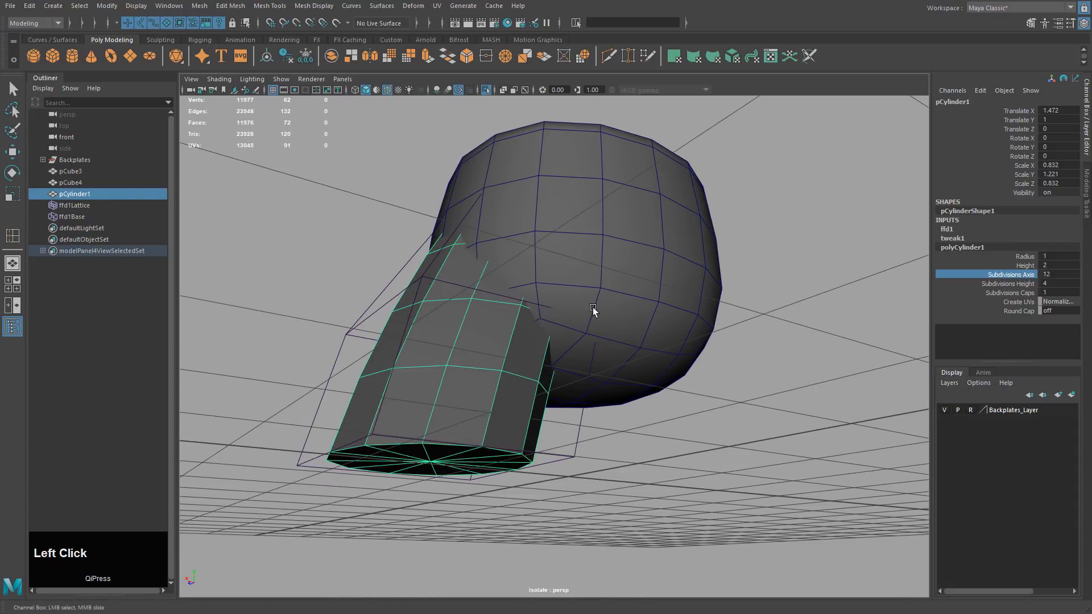
{"action": "mouse_move", "coordinate": [599, 324]}
{"action": "left_mouse_down", "text": "alt"}
{"action": "mouse_move", "coordinate": [619, 309]}
{"action": "mouse_move", "coordinate": [635, 317]}
{"action": "mouse_move", "coordinate": [609, 305]}
{"action": "mouse_move", "coordinate": [617, 312]}
{"action": "left_mouse_up", "text": "alt"}
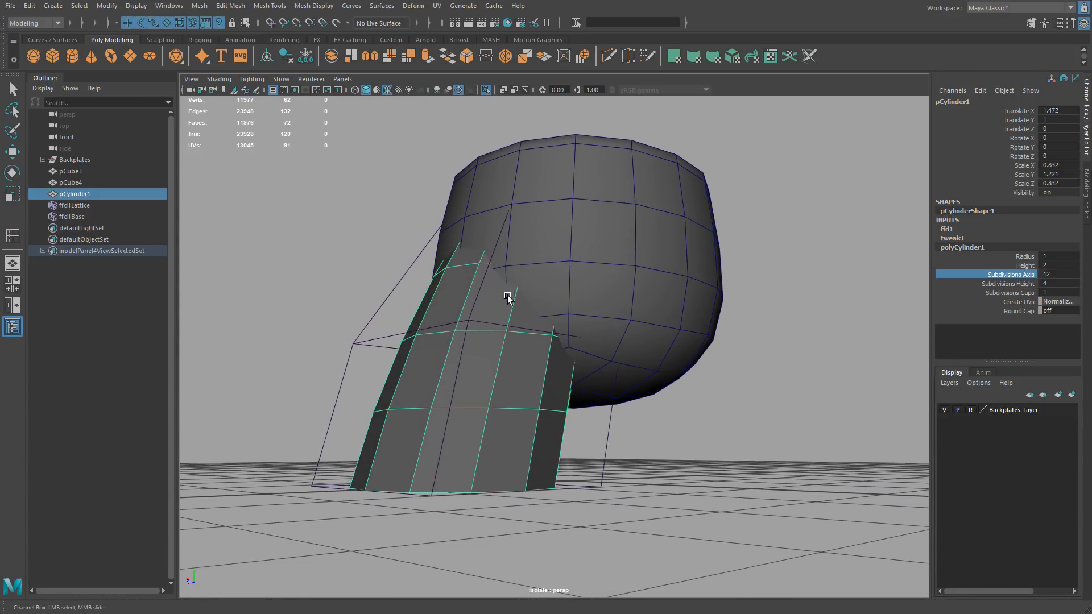
{"action": "left_click_drag", "start_coordinate": [547, 371], "coordinate": [701, 375], "text": "alt"}
{"action": "middle_click_drag", "start_coordinate": [701, 376], "coordinate": [687, 355], "text": "alt"}
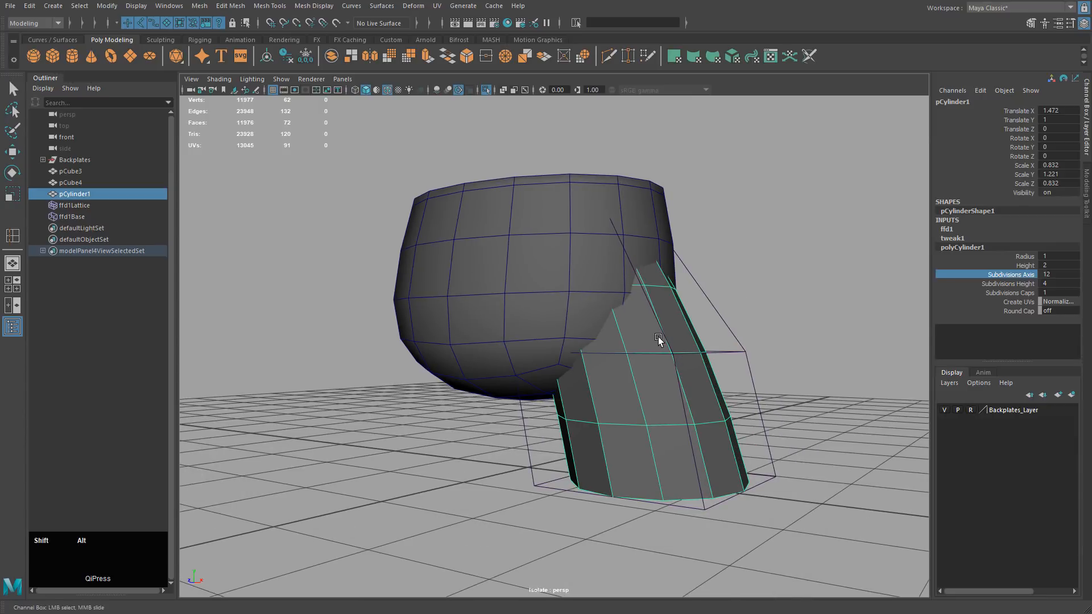
Step: Delete the leg cylinder's history and merge it with the body using a Boolean Union
{"action": "key", "text": "shift+alt+d"}
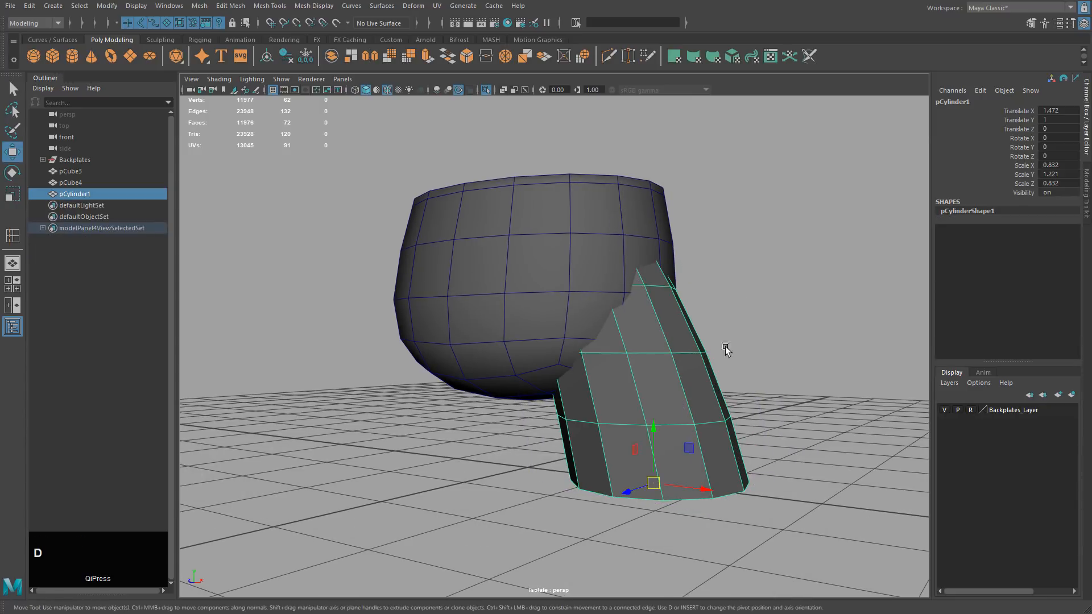
{"action": "left_click_drag", "start_coordinate": [724, 346], "coordinate": [653, 361], "text": "alt"}
{"action": "left_click", "coordinate": [635, 261], "text": "shift"}
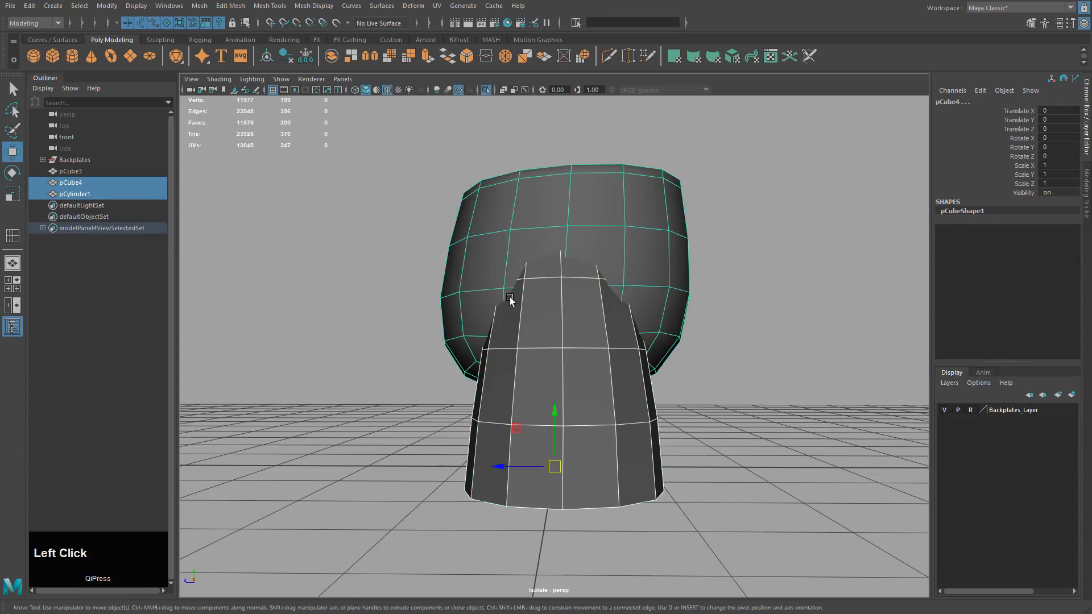
{"action": "left_click_drag", "start_coordinate": [635, 261], "coordinate": [570, 302], "text": "alt"}
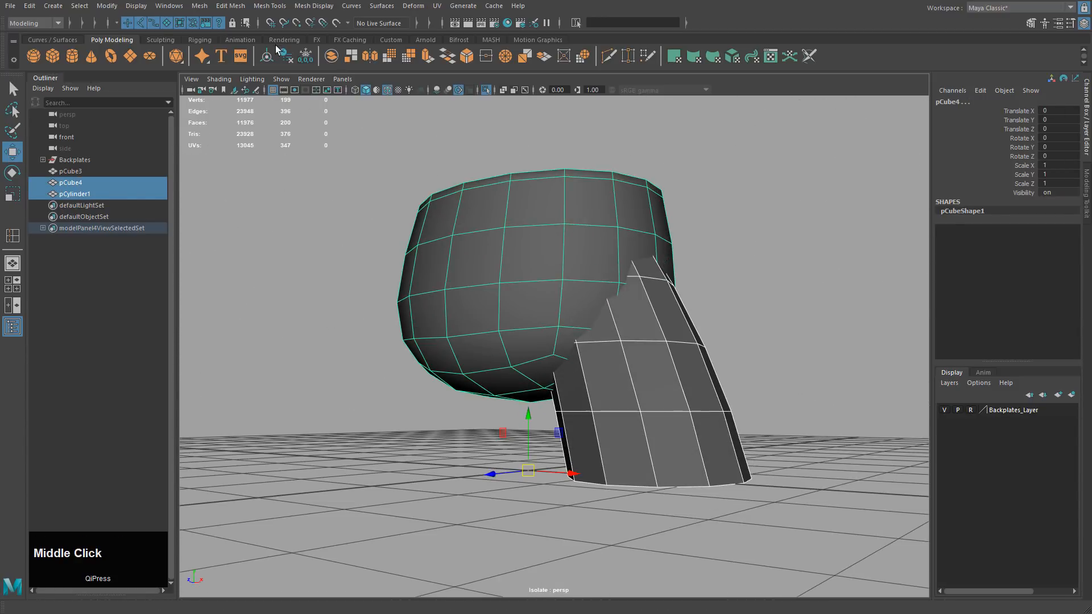
{"action": "left_click", "coordinate": [230, 5]}
{"action": "mouse_move", "coordinate": [200, 6]}
{"action": "mouse_move", "coordinate": [222, 35]}
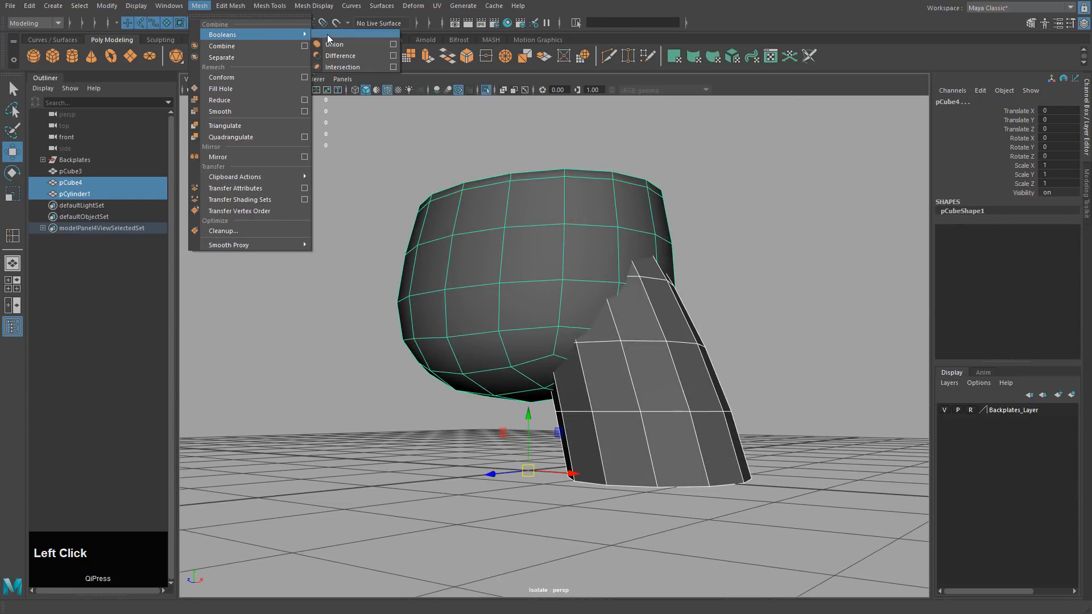
{"action": "left_click", "coordinate": [328, 51]}
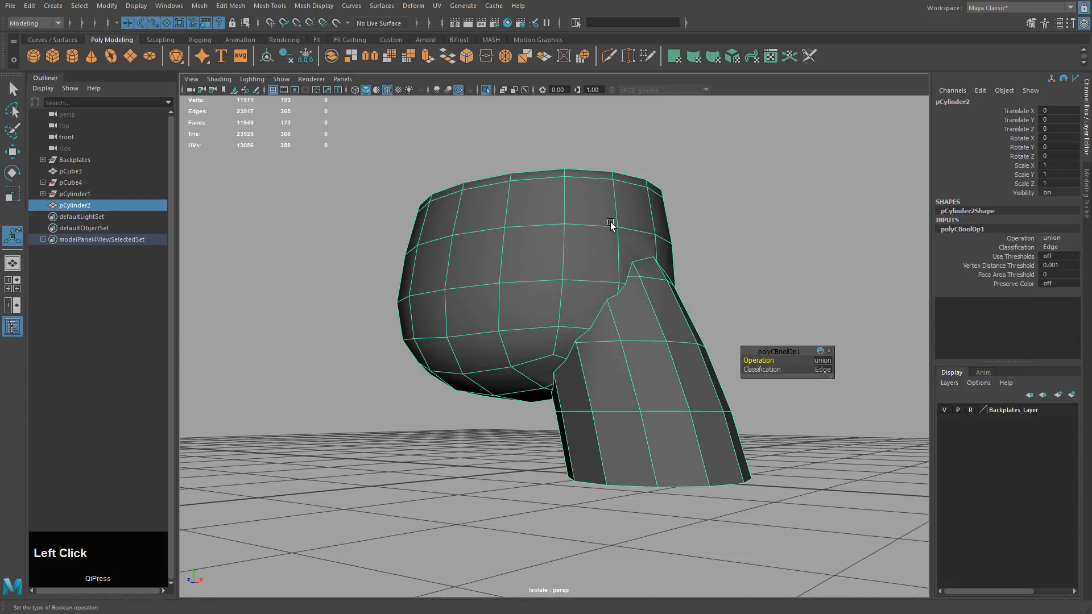
Step: Delete the construction history of the merged body and leg mesh and inspect the seam between them
{"action": "left_click_drag", "start_coordinate": [745, 303], "coordinate": [694, 298], "text": "alt"}
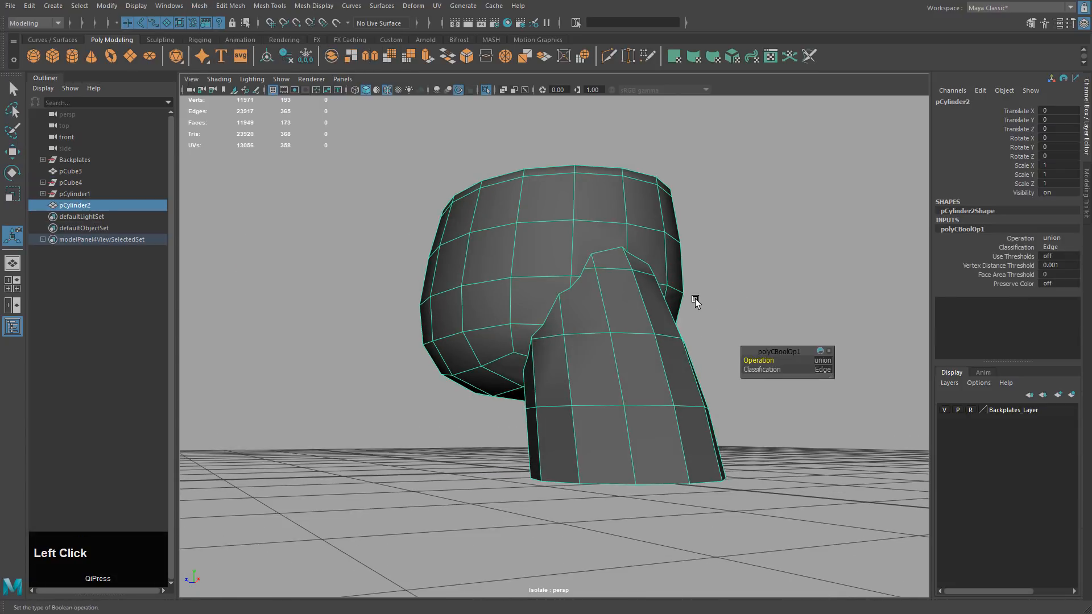
{"action": "key", "text": "alt+shift+d"}
{"action": "middle_click_drag", "start_coordinate": [562, 294], "coordinate": [645, 307], "text": "alt"}
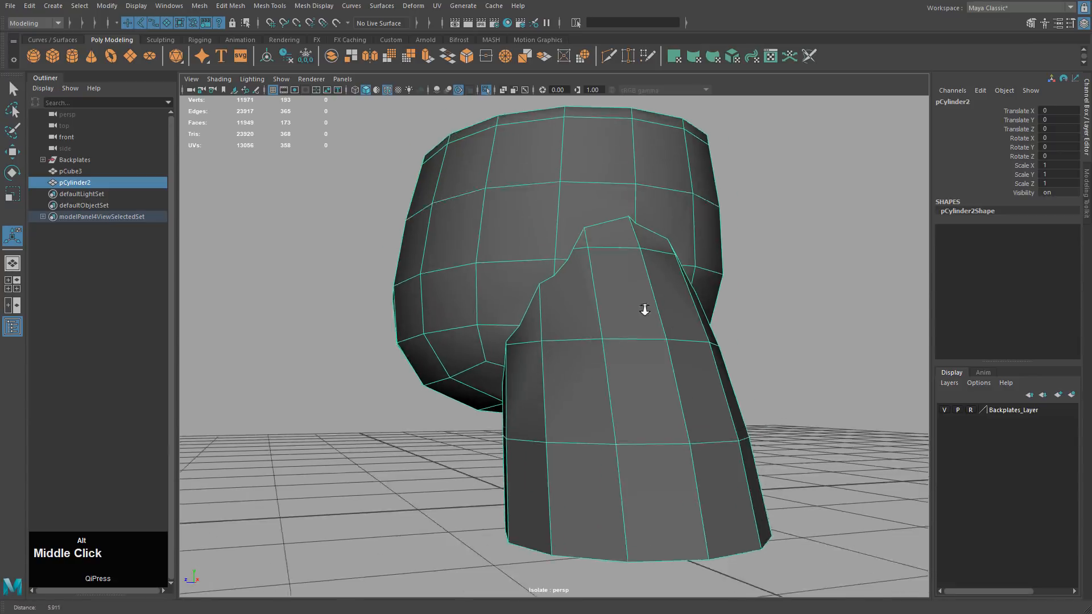
{"action": "left_click_drag", "start_coordinate": [645, 307], "coordinate": [581, 294], "text": "alt"}
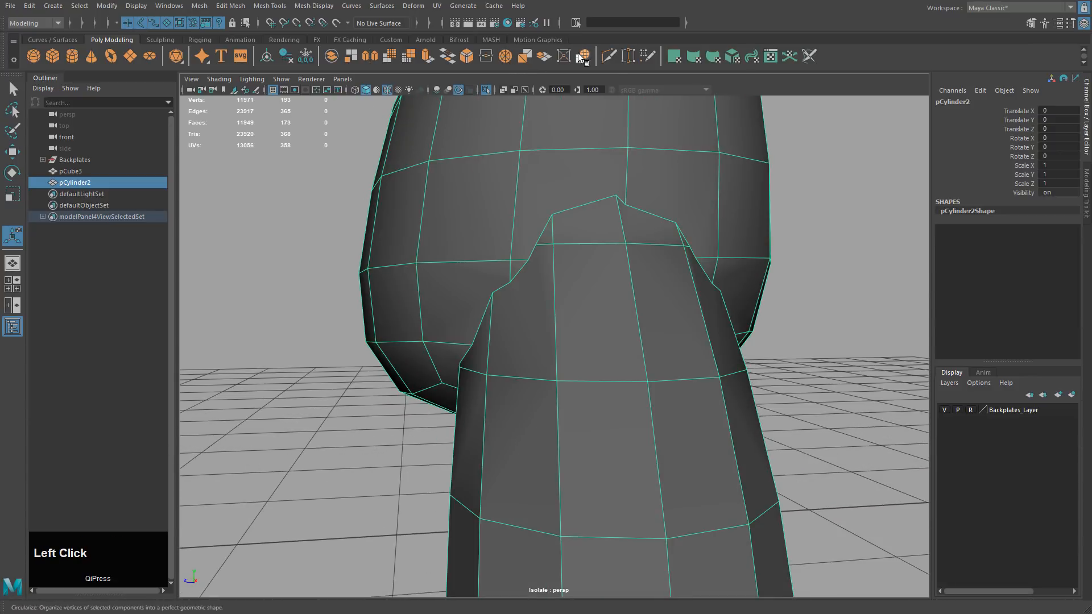
Step: Cut an edge from the leg's topmost seam vertex to the body vertex above and delete the adjacent redundant edge with its vertex
{"action": "left_click", "coordinate": [608, 56]}
{"action": "left_click", "coordinate": [616, 196]}
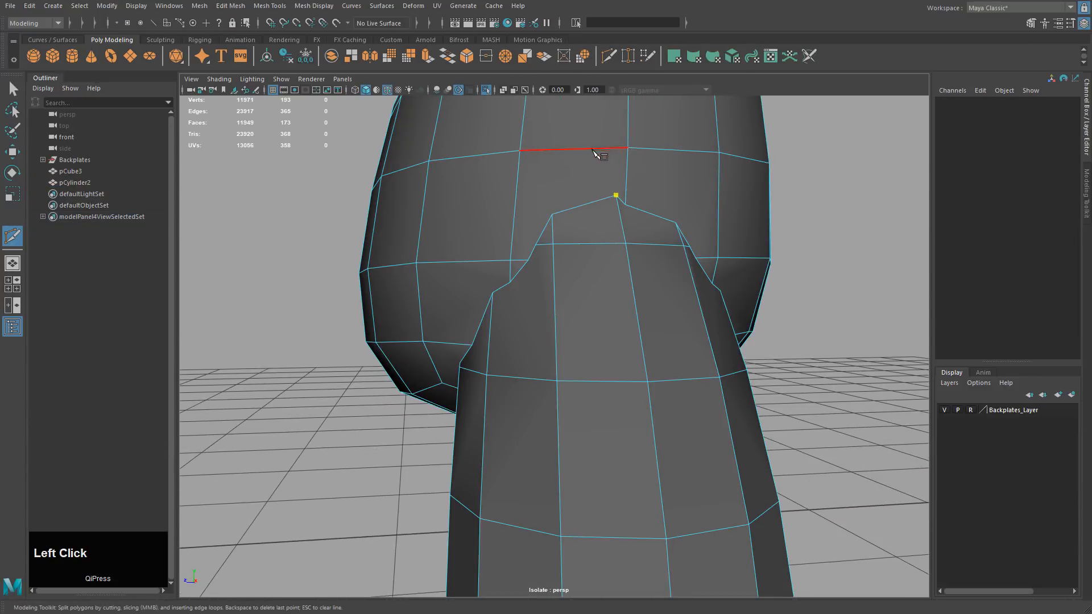
{"action": "left_click", "coordinate": [617, 152]}
{"action": "key", "text": "w"}
{"action": "right_click_drag", "start_coordinate": [630, 204], "coordinate": [630, 169]}
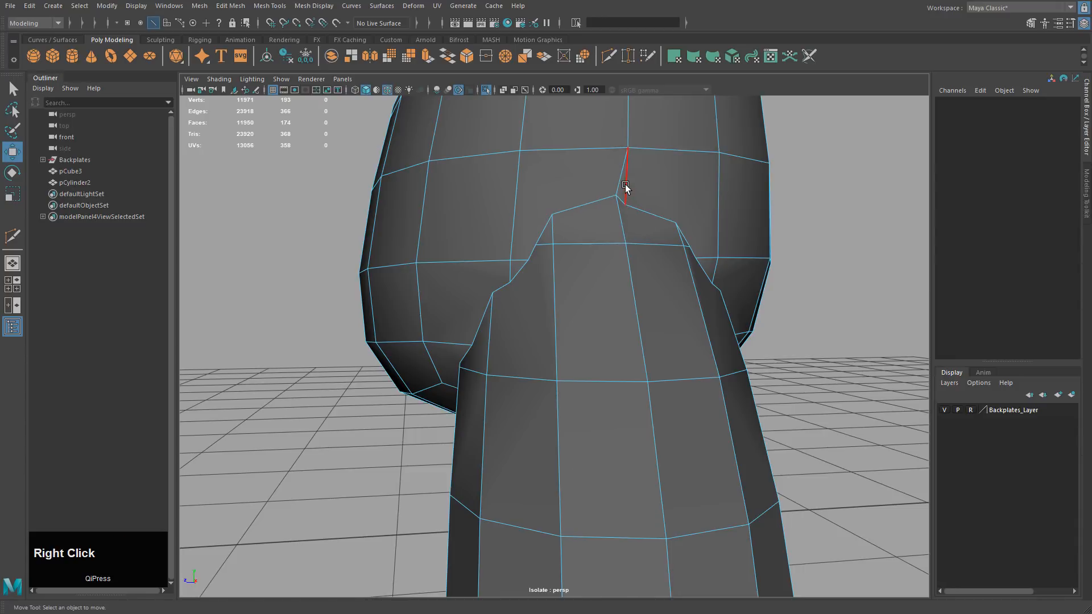
{"action": "left_click", "coordinate": [631, 183]}
{"action": "key", "text": "ctrl+Delete"}
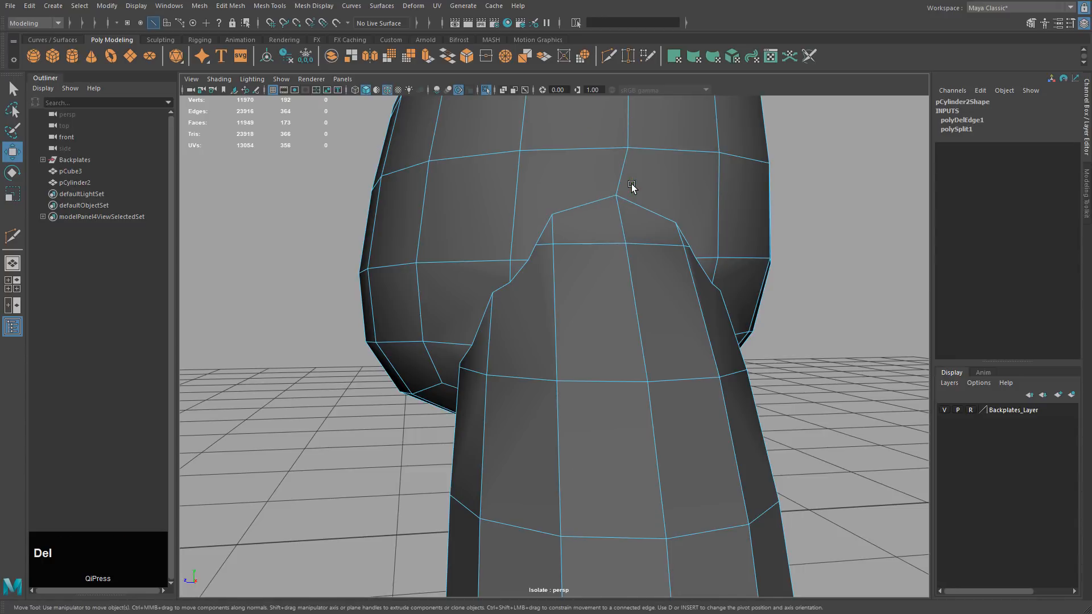
Step: Cut edges from the seam vertices on either side of the leg's peak to the nearest body vertices in the row above
{"action": "left_click", "coordinate": [608, 57]}
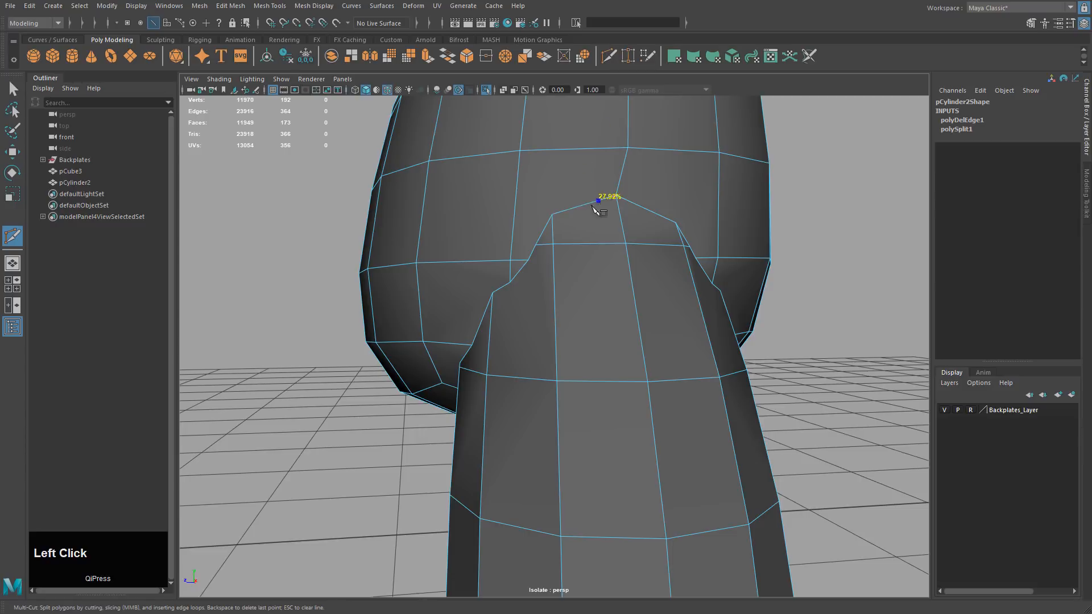
{"action": "left_click", "coordinate": [519, 151]}
{"action": "right_click", "coordinate": [628, 210]}
{"action": "left_click", "coordinate": [675, 223]}
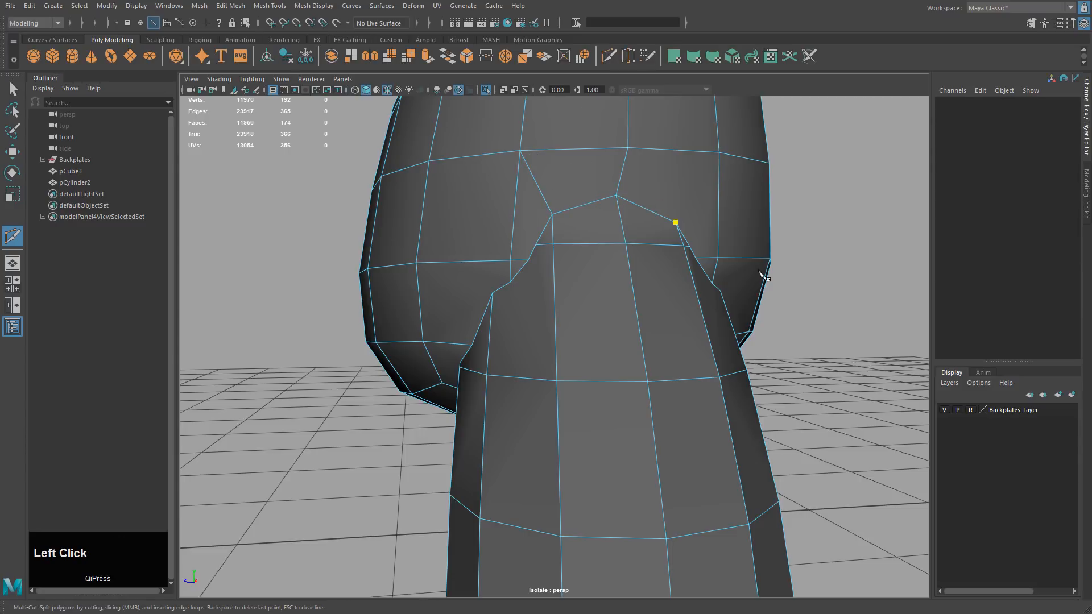
{"action": "left_click", "coordinate": [718, 152]}
{"action": "right_click", "coordinate": [810, 191]}
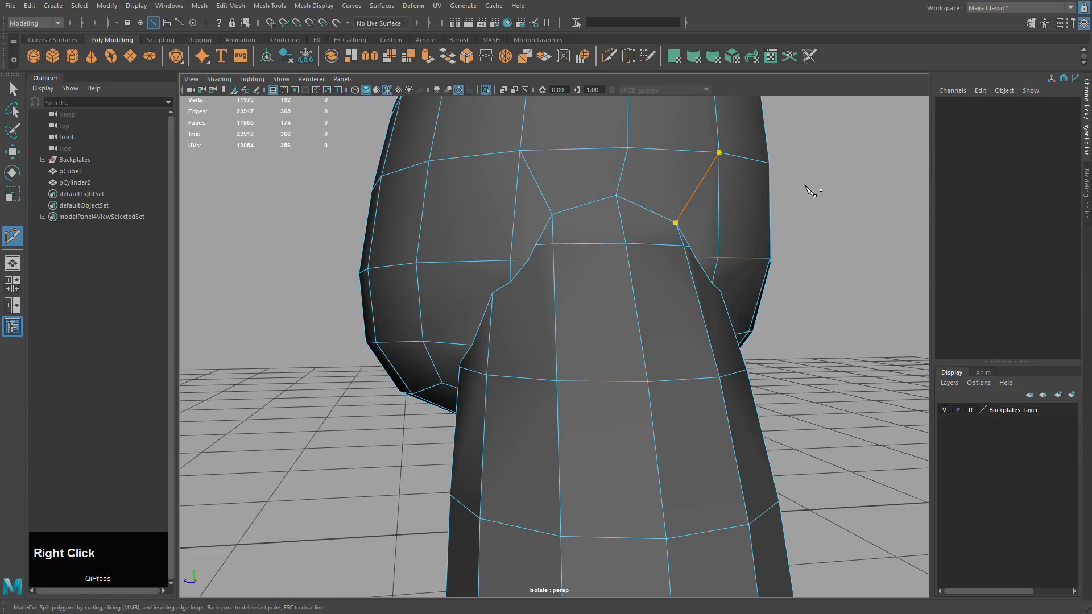
{"action": "left_click", "coordinate": [727, 165]}
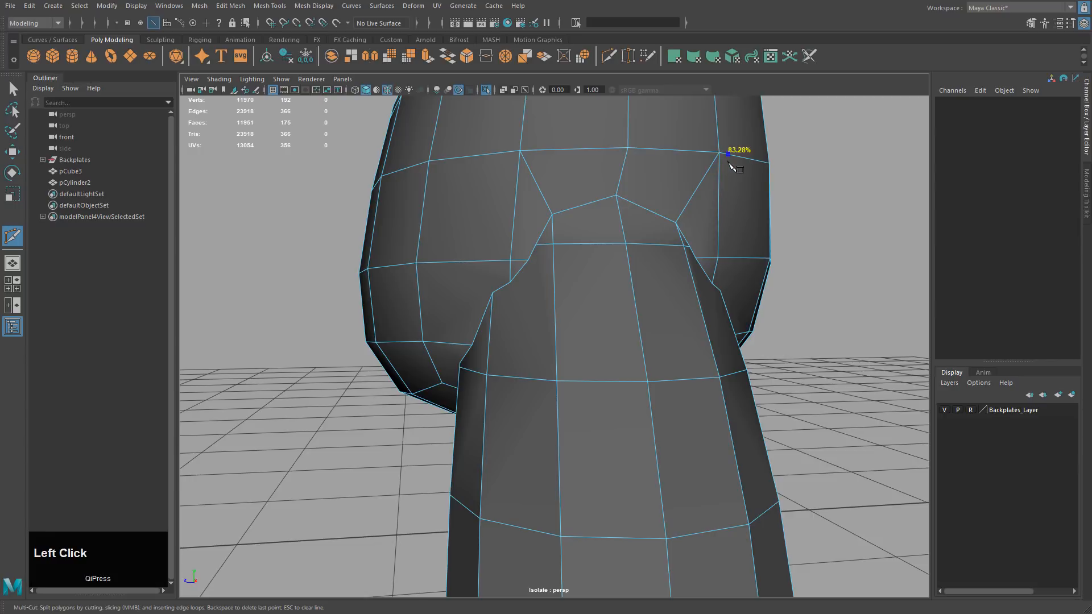
{"action": "key", "text": "z"}
Step: Connect the next seam vertex down the side of the leg to the nearest body grid vertex with Multi-Cut
{"action": "left_click_drag", "start_coordinate": [752, 202], "coordinate": [541, 229], "text": "alt"}
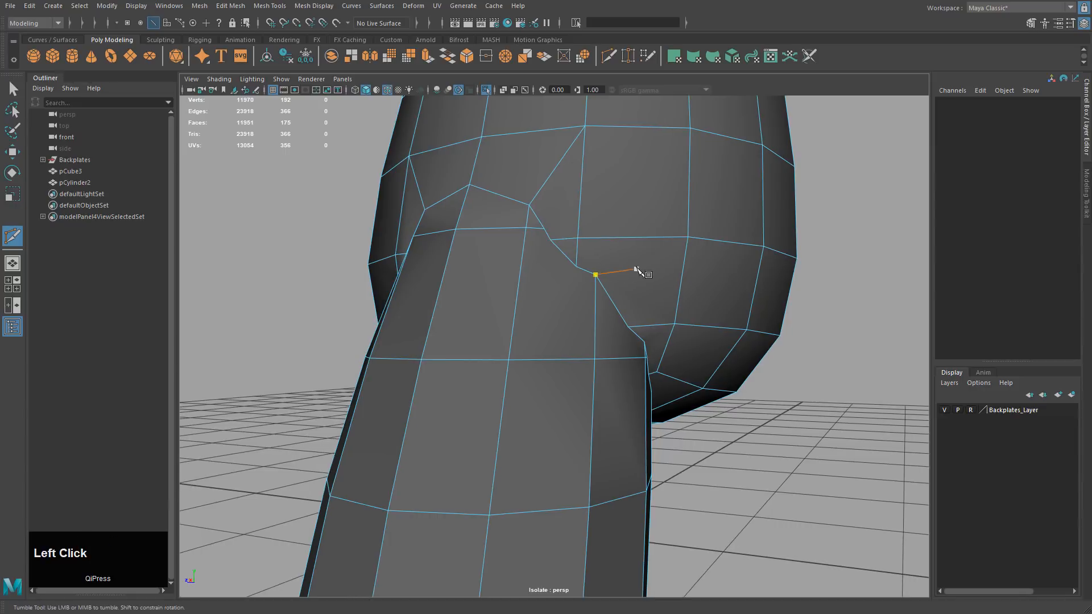
{"action": "left_click_drag", "start_coordinate": [614, 272], "coordinate": [571, 270], "text": "alt"}
{"action": "left_click", "coordinate": [545, 241], "text": "shift"}
{"action": "right_click", "coordinate": [572, 269]}
{"action": "left_click", "coordinate": [544, 247]}
{"action": "left_click", "coordinate": [637, 206]}
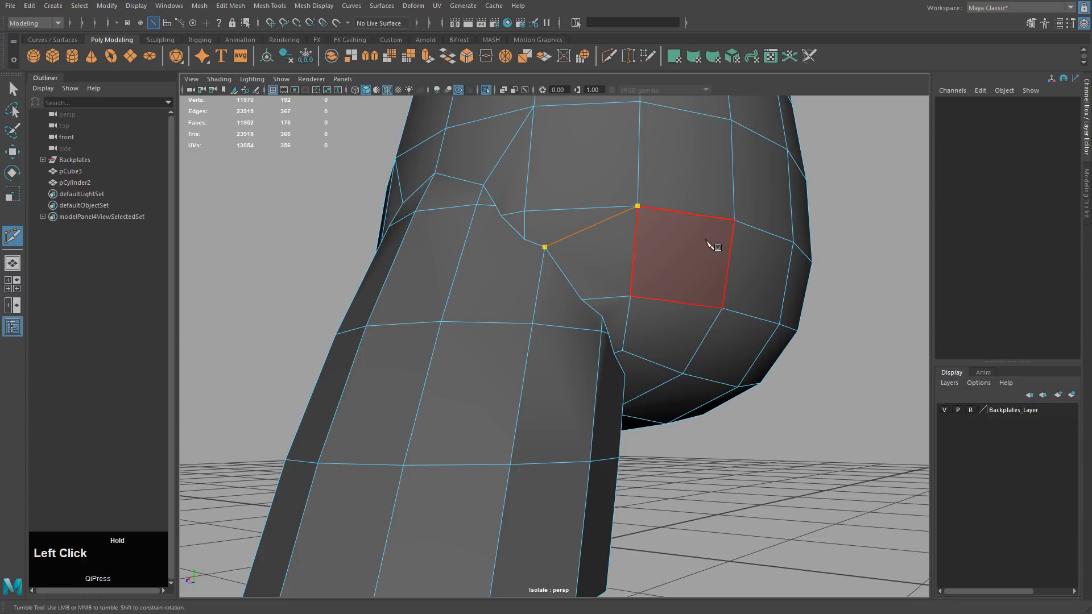
{"action": "right_click", "coordinate": [712, 244]}
Step: Cut edges from the remaining side seam vertices to the neighbouring body vertices on both sides of the leg
{"action": "left_click_drag", "start_coordinate": [652, 331], "coordinate": [551, 303], "text": "alt"}
{"action": "left_click", "coordinate": [517, 283]}
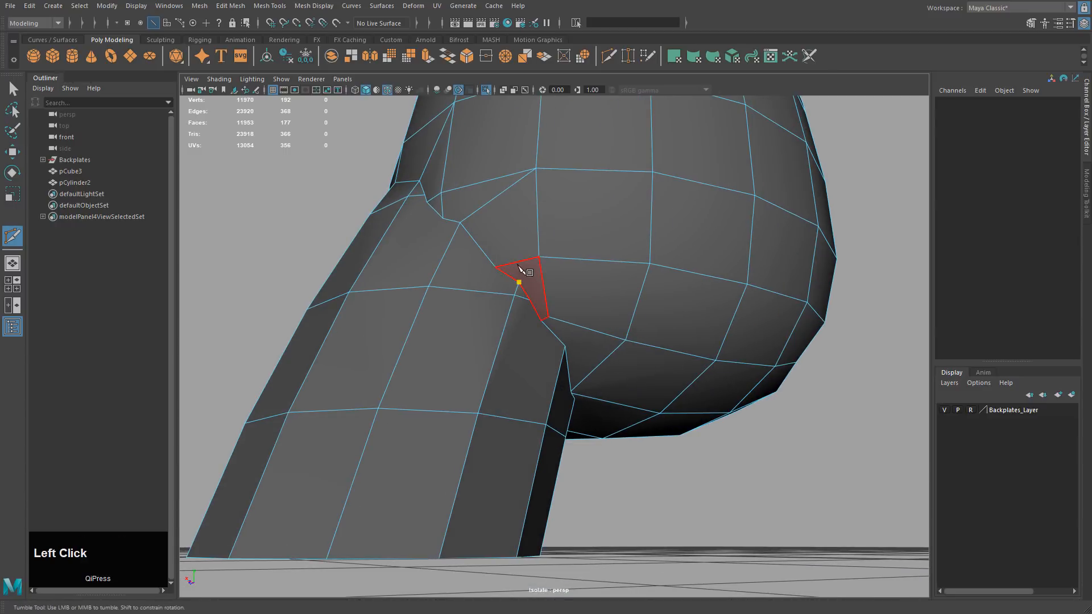
{"action": "left_click", "coordinate": [538, 254]}
{"action": "right_click", "coordinate": [642, 254]}
{"action": "left_click_drag", "start_coordinate": [643, 255], "coordinate": [638, 346], "text": "alt"}
{"action": "left_click", "coordinate": [591, 322]}
{"action": "left_click", "coordinate": [557, 296]}
{"action": "right_click", "coordinate": [619, 319]}
Step: Delete the redundant short body edges running into the seam on both sides of the leg, including their vertices
{"action": "left_click_drag", "start_coordinate": [626, 256], "coordinate": [562, 313], "text": "alt"}
{"action": "key", "text": "w"}
{"action": "right_click_drag", "start_coordinate": [576, 249], "coordinate": [576, 232]}
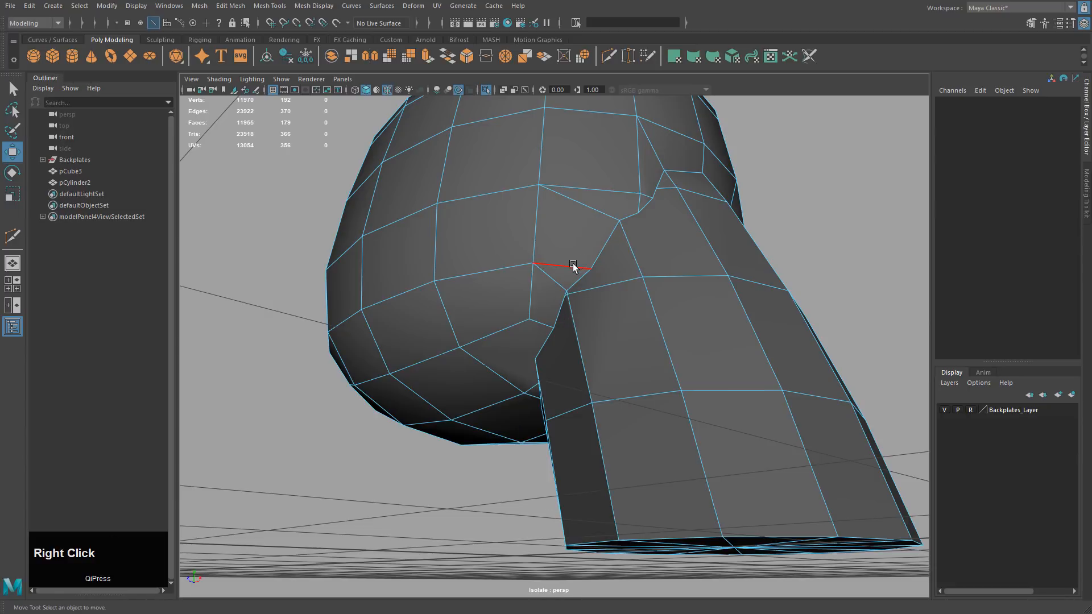
{"action": "left_click", "coordinate": [572, 266]}
{"action": "left_click_drag", "start_coordinate": [573, 266], "coordinate": [621, 291], "text": "alt"}
{"action": "left_click", "coordinate": [625, 297], "text": "shift"}
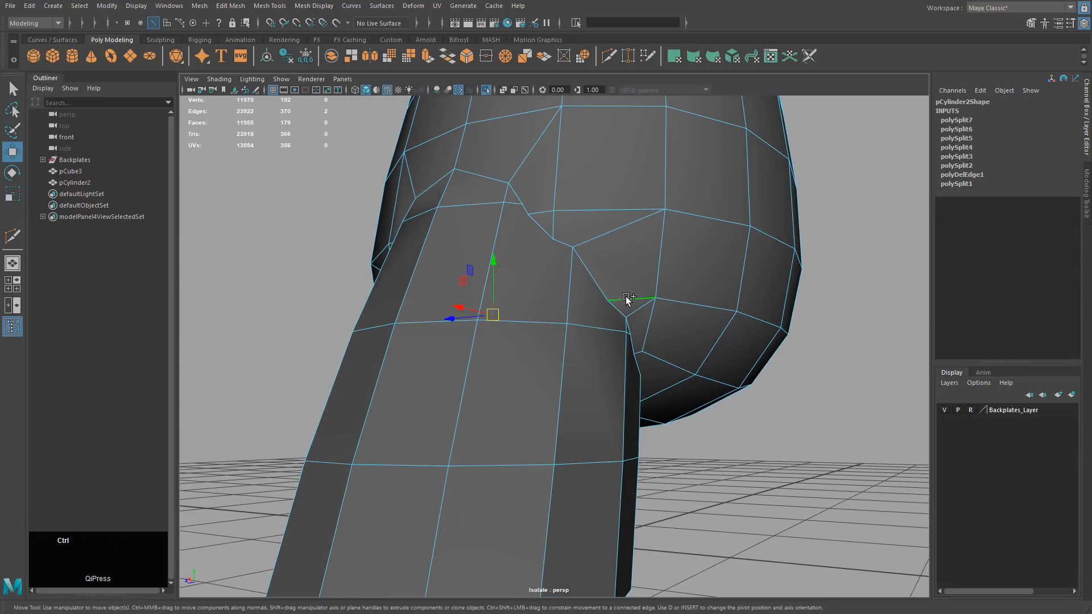
{"action": "key", "text": "ctrl+Delete"}
Step: Select the two horizontal edge loops around the leg between the seam and its bottom rim and delete them
{"action": "left_click_drag", "start_coordinate": [607, 238], "coordinate": [528, 349], "text": "alt"}
{"action": "left_click", "coordinate": [669, 263]}
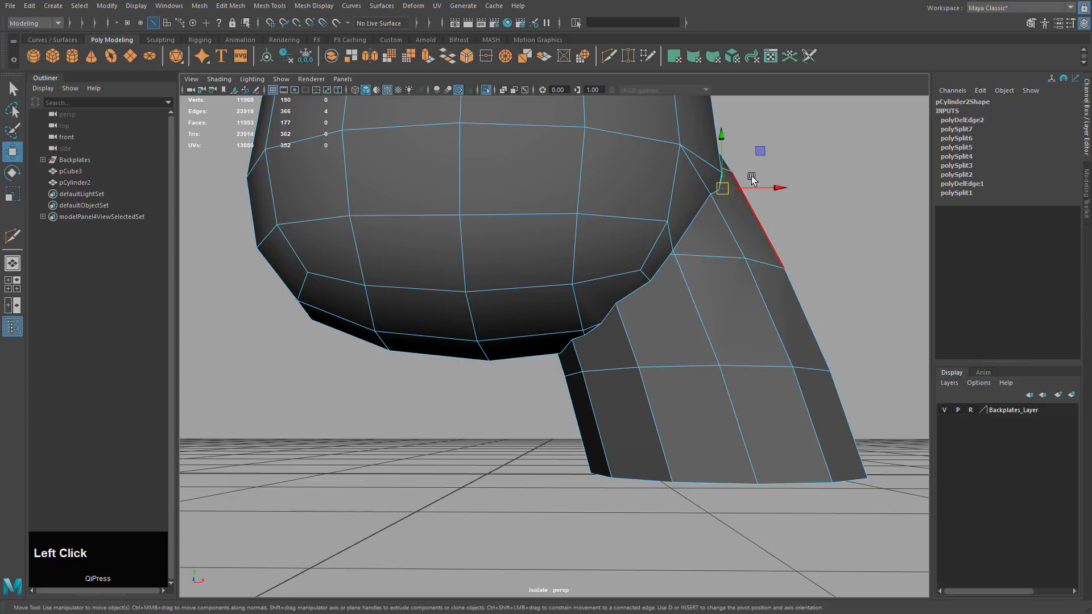
{"action": "left_click_drag", "start_coordinate": [644, 370], "coordinate": [589, 381], "text": "alt"}
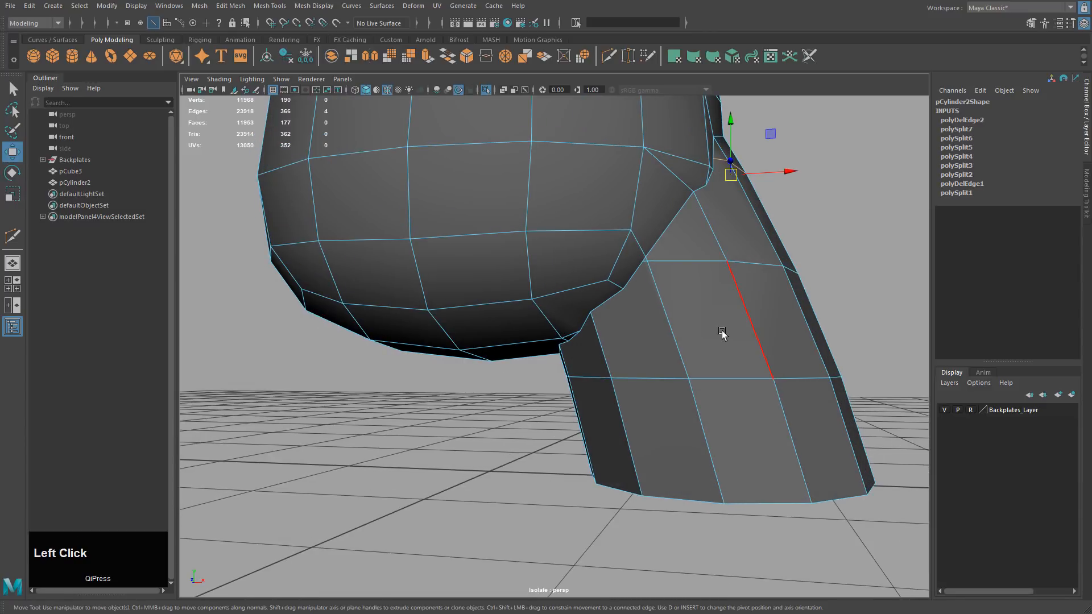
{"action": "double_click", "coordinate": [703, 260], "text": "shift"}
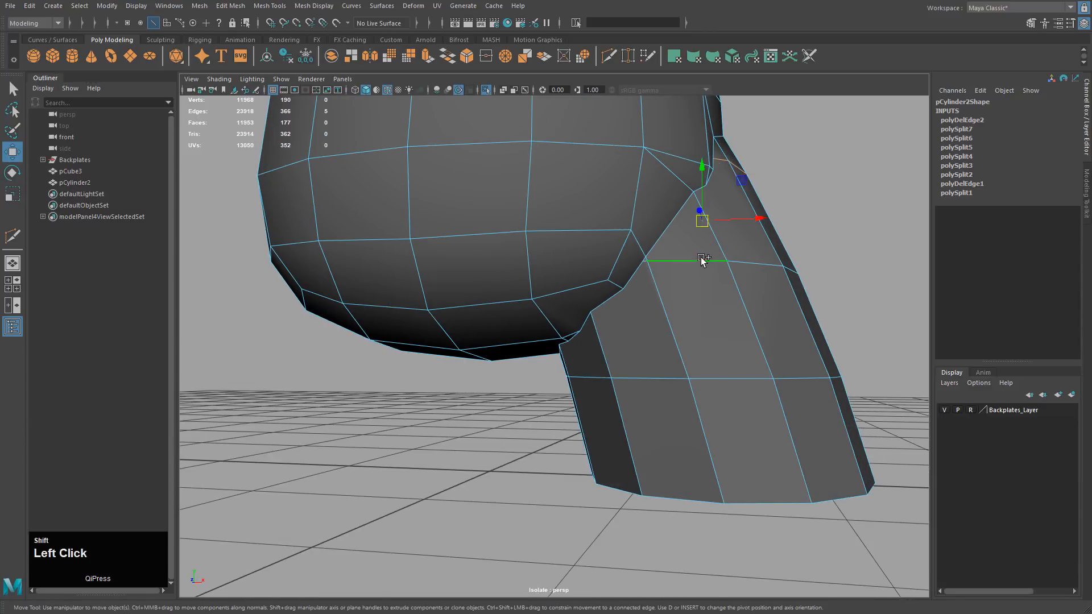
{"action": "double_click", "coordinate": [720, 377], "text": "shift"}
{"action": "left_click_drag", "start_coordinate": [722, 370], "coordinate": [757, 348], "text": "alt"}
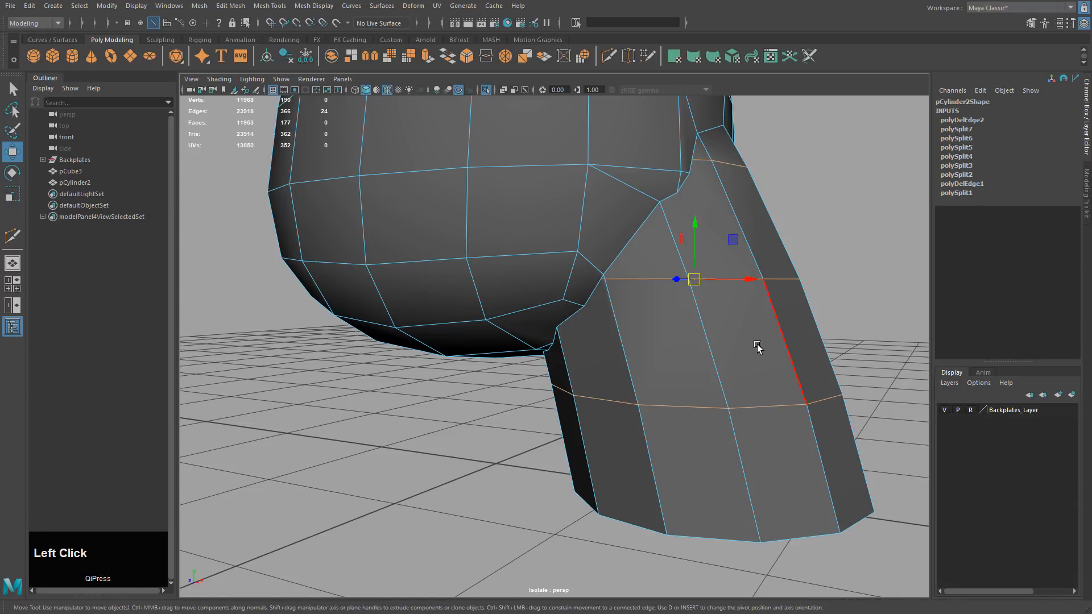
{"action": "key", "text": "Delete"}
Step: Show the mesh in the front view in object mode and hide the Backplates_Layer around the leg
{"action": "right_click_drag", "start_coordinate": [765, 294], "coordinate": [712, 294]}
{"action": "mouse_move", "coordinate": [731, 329]}
{"action": "left_mouse_down", "text": "alt"}
{"action": "mouse_move", "coordinate": [767, 313]}
{"action": "mouse_move", "coordinate": [746, 344]}
{"action": "left_mouse_up", "text": "alt"}
{"action": "key", "text": "space"}
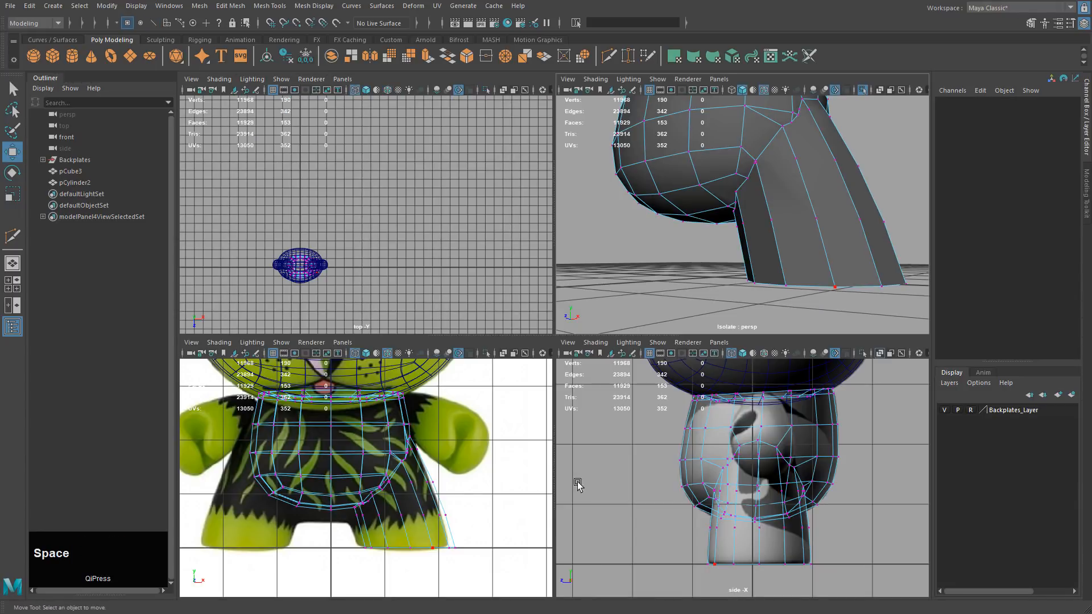
{"action": "key", "text": "space"}
{"action": "middle_click_drag", "start_coordinate": [616, 395], "coordinate": [589, 380], "text": "alt"}
{"action": "right_click_drag", "start_coordinate": [589, 380], "coordinate": [612, 368]}
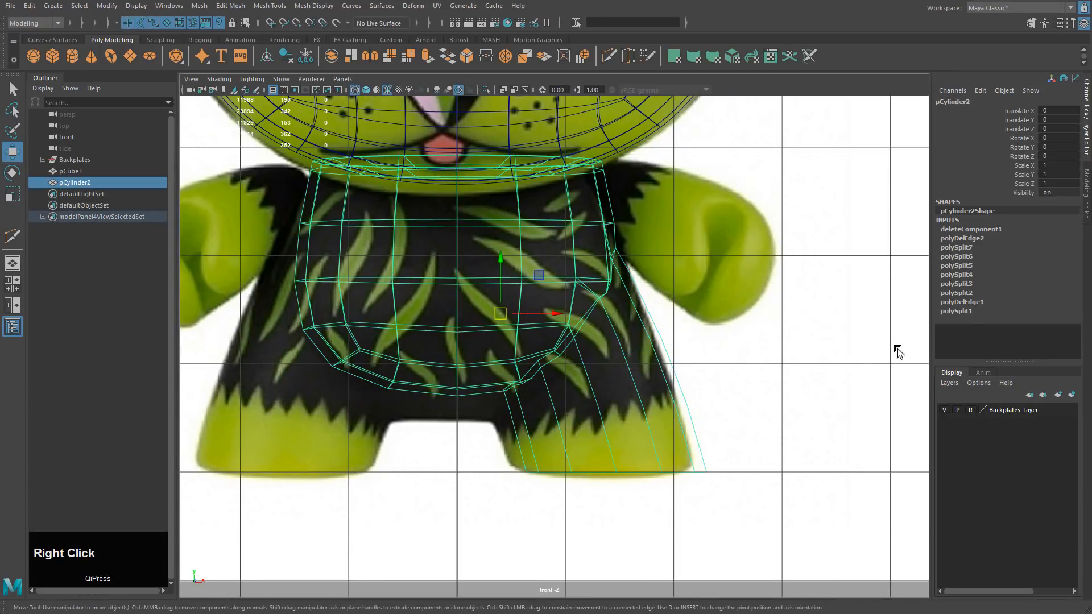
{"action": "left_click", "coordinate": [944, 409]}
{"action": "scroll", "coordinate": [734, 400], "scroll_direction": "up", "scroll_amount": 3}
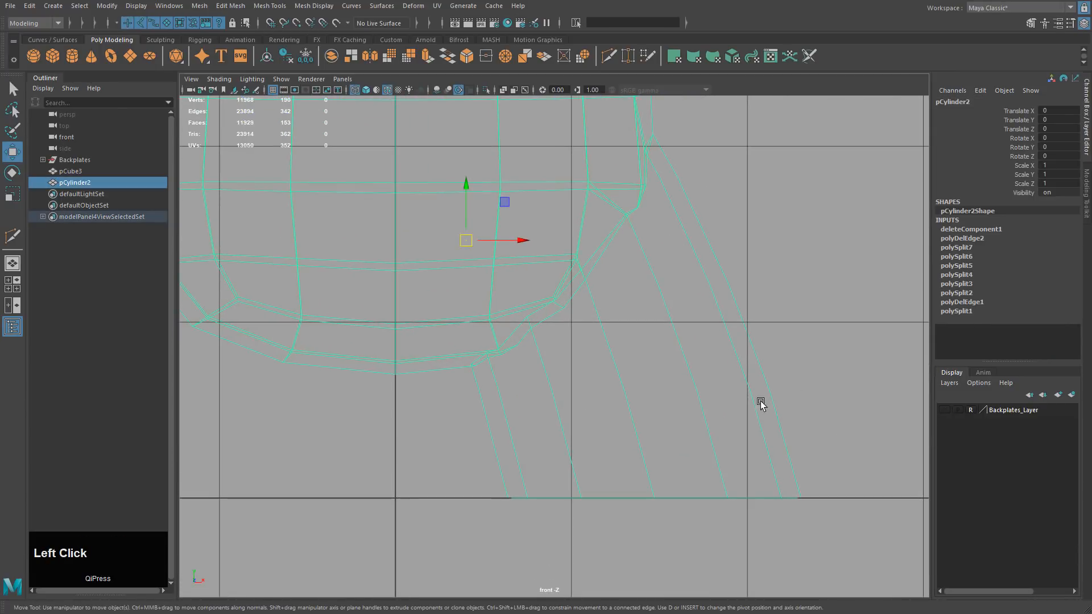
Step: Select all leg faces and slice them with a nearly horizontal cut above the bottom rim and a diagonal cut across the middle
{"action": "right_click_drag", "start_coordinate": [643, 335], "coordinate": [641, 363]}
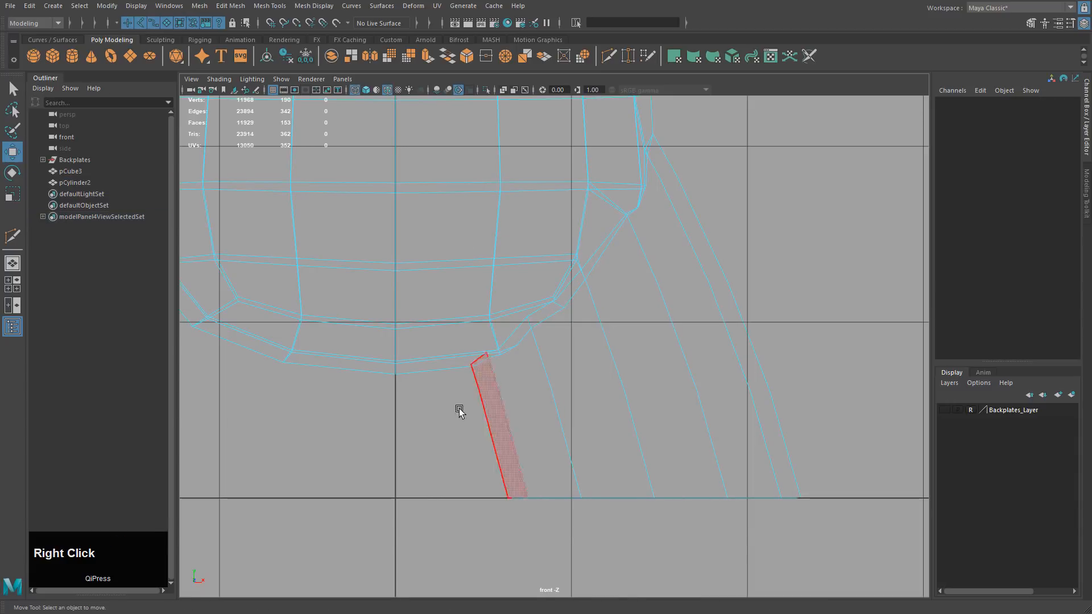
{"action": "left_click_drag", "start_coordinate": [458, 410], "coordinate": [770, 500]}
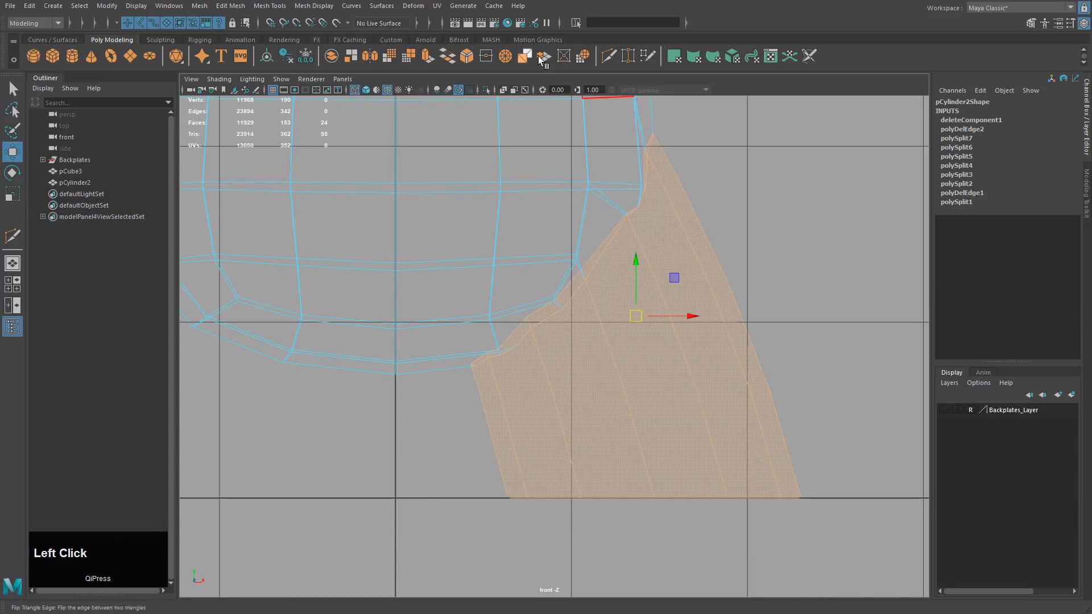
{"action": "left_click", "coordinate": [609, 59]}
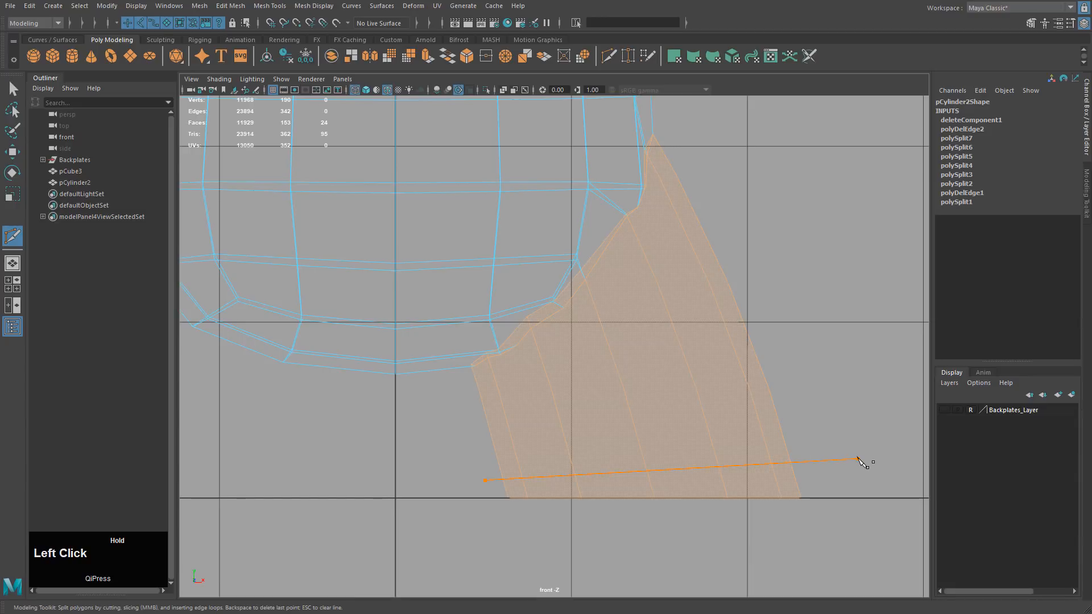
{"action": "left_click_drag", "start_coordinate": [858, 463], "coordinate": [858, 465]}
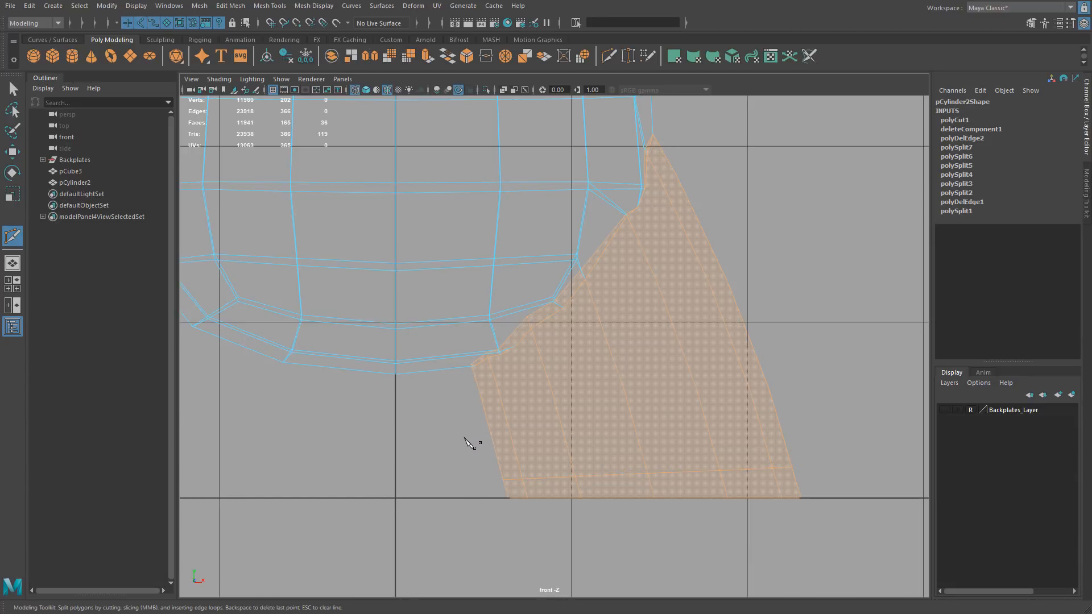
{"action": "left_click_drag", "start_coordinate": [464, 438], "coordinate": [783, 334]}
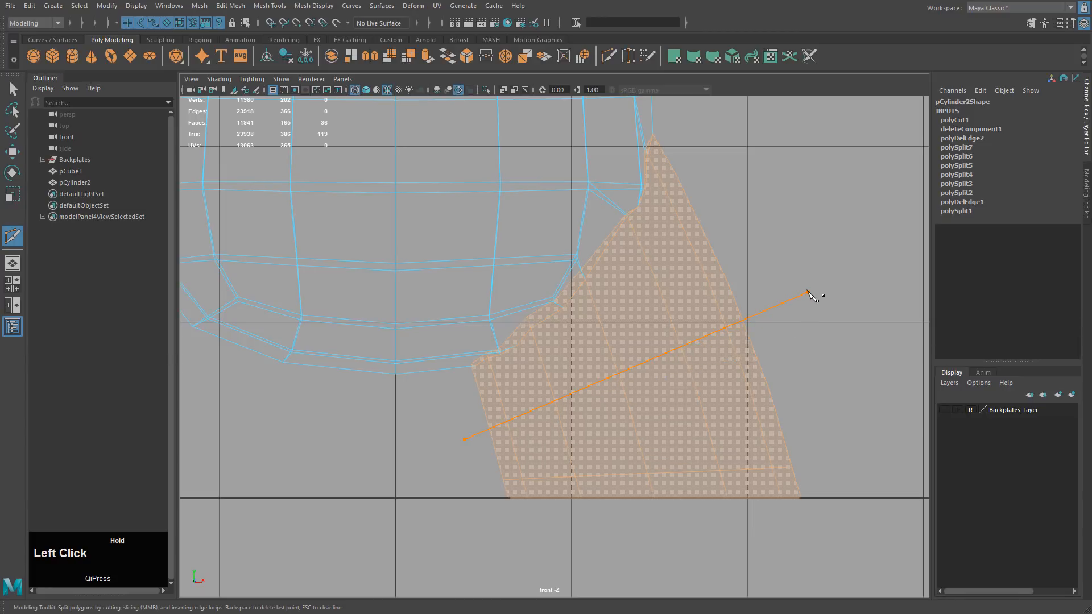
{"action": "left_click_drag", "start_coordinate": [807, 293], "coordinate": [807, 293]}
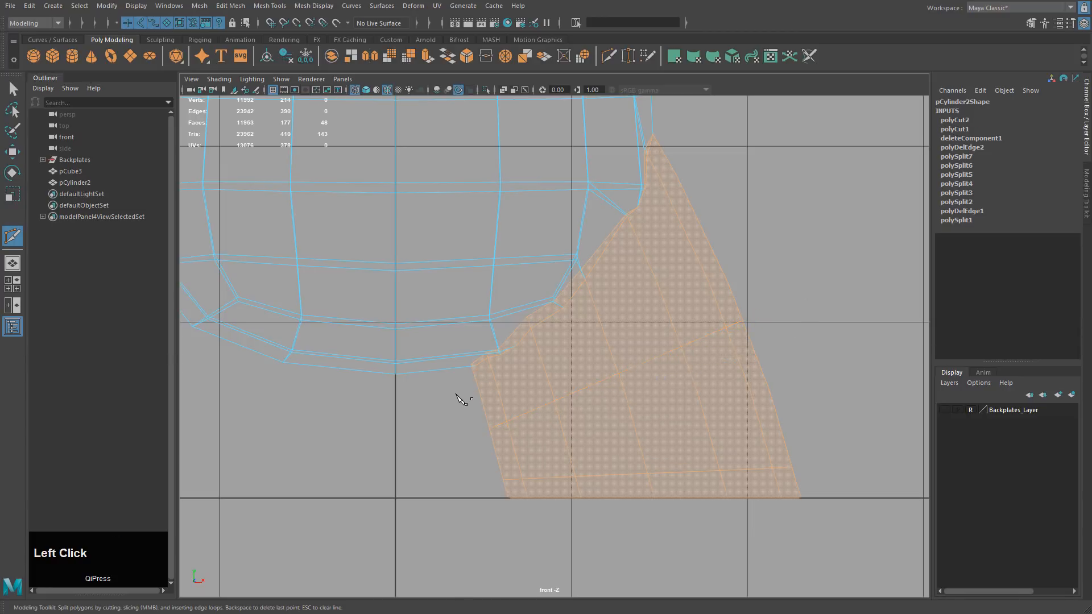
Step: Try two diagonal slices across the upper leg just below the seam, undoing each one
{"action": "left_click_drag", "start_coordinate": [518, 368], "coordinate": [518, 368]}
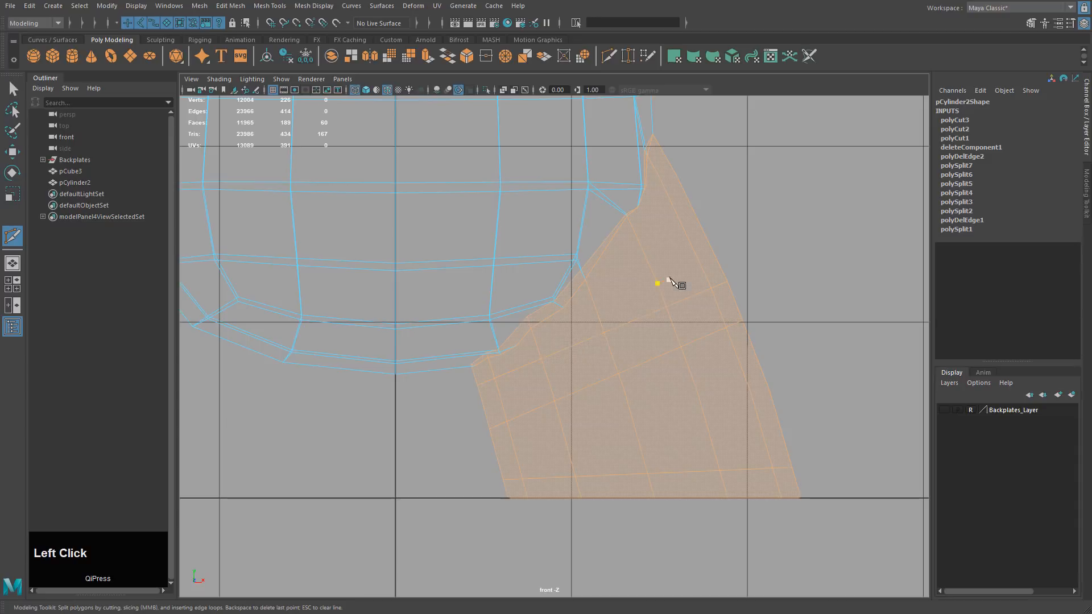
{"action": "key", "text": "ctrl+z"}
{"action": "left_click_drag", "start_coordinate": [460, 394], "coordinate": [668, 304]}
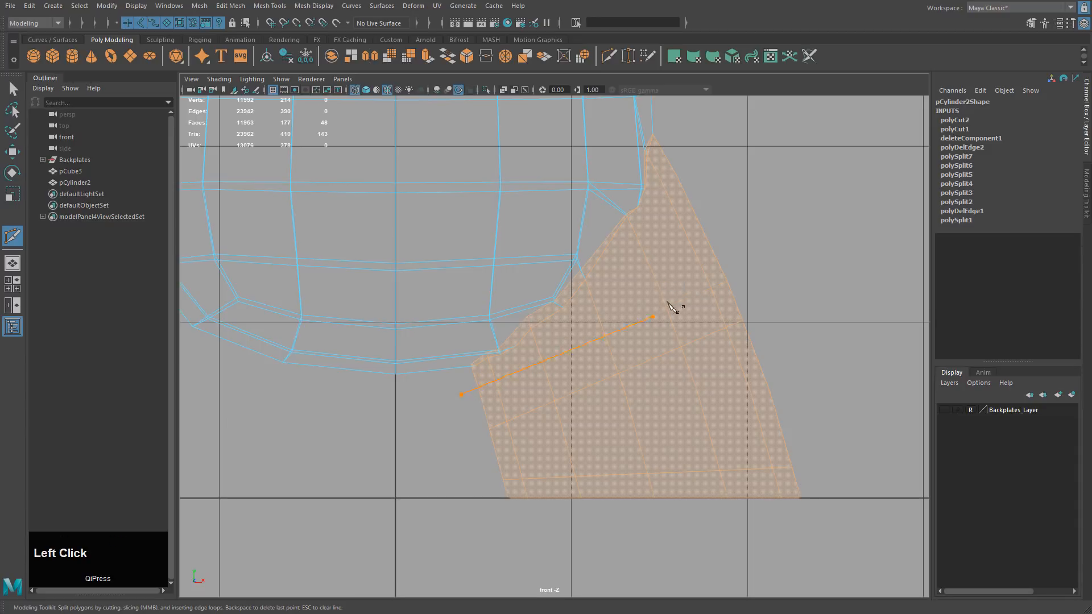
{"action": "left_click_drag", "start_coordinate": [719, 193], "coordinate": [719, 193]}
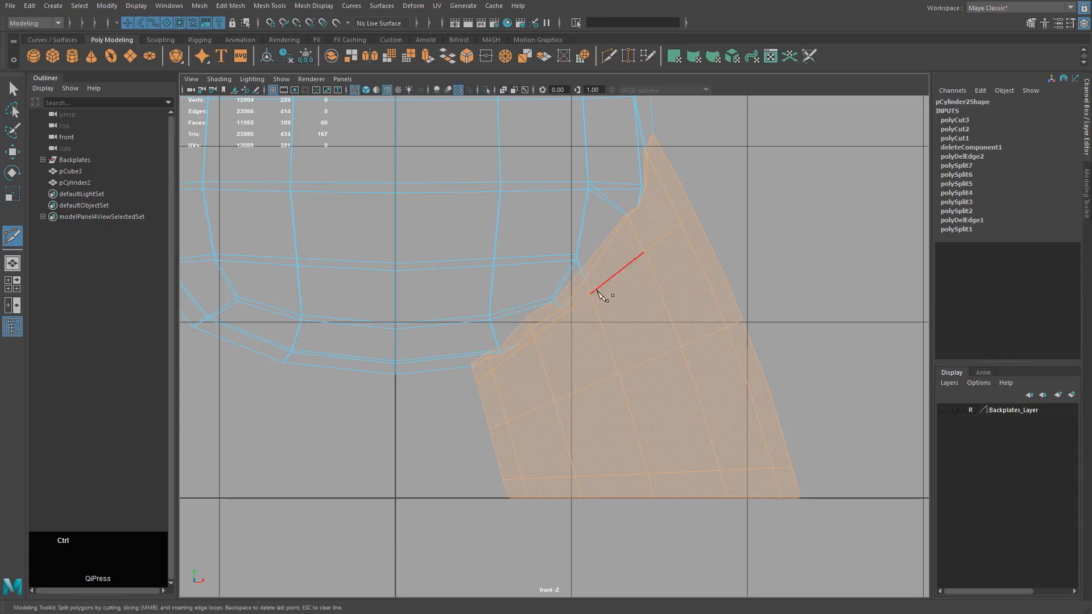
{"action": "key", "text": "ctrl+z"}
Step: Slice the leg with a steep diagonal cut along the seam, a shallower one just above the middle cut, and one across the lower leg
{"action": "left_click_drag", "start_coordinate": [468, 396], "coordinate": [703, 248]}
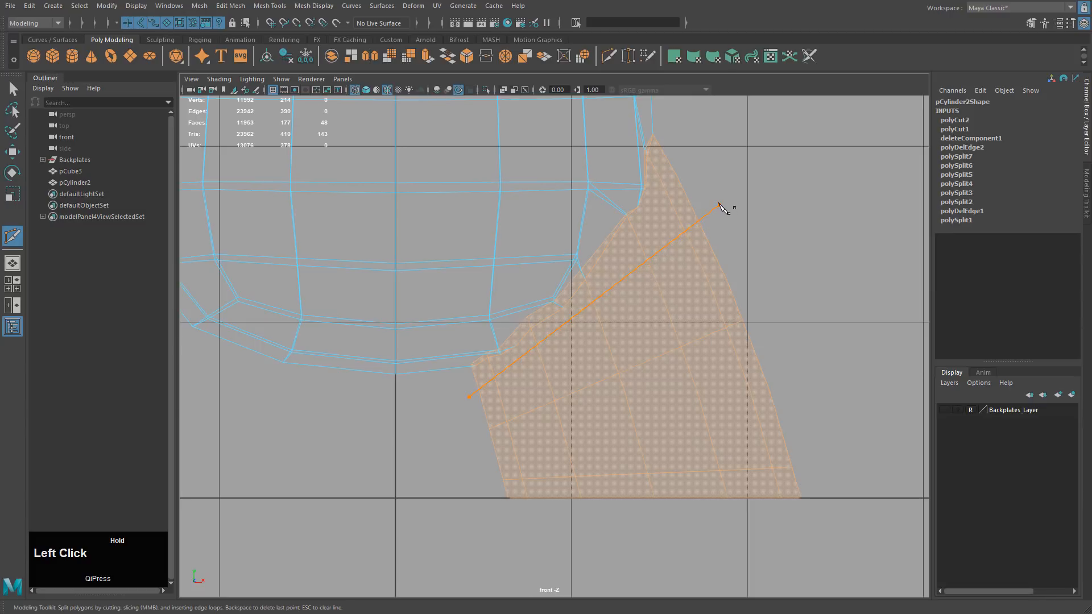
{"action": "left_click_drag", "start_coordinate": [720, 203], "coordinate": [719, 203]}
{"action": "left_click", "coordinate": [697, 390]}
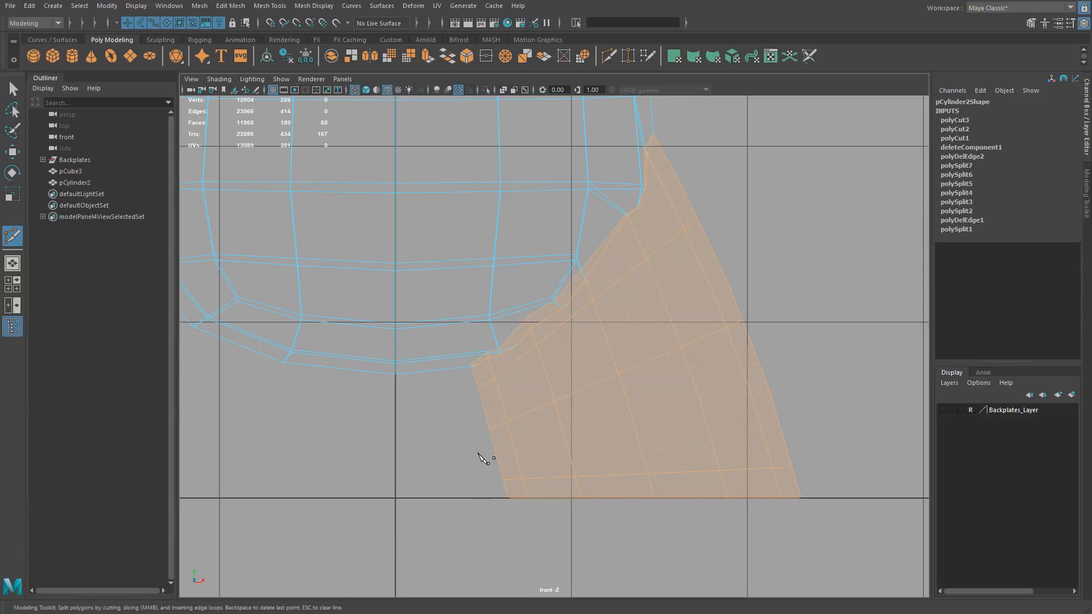
{"action": "left_click", "coordinate": [475, 422]}
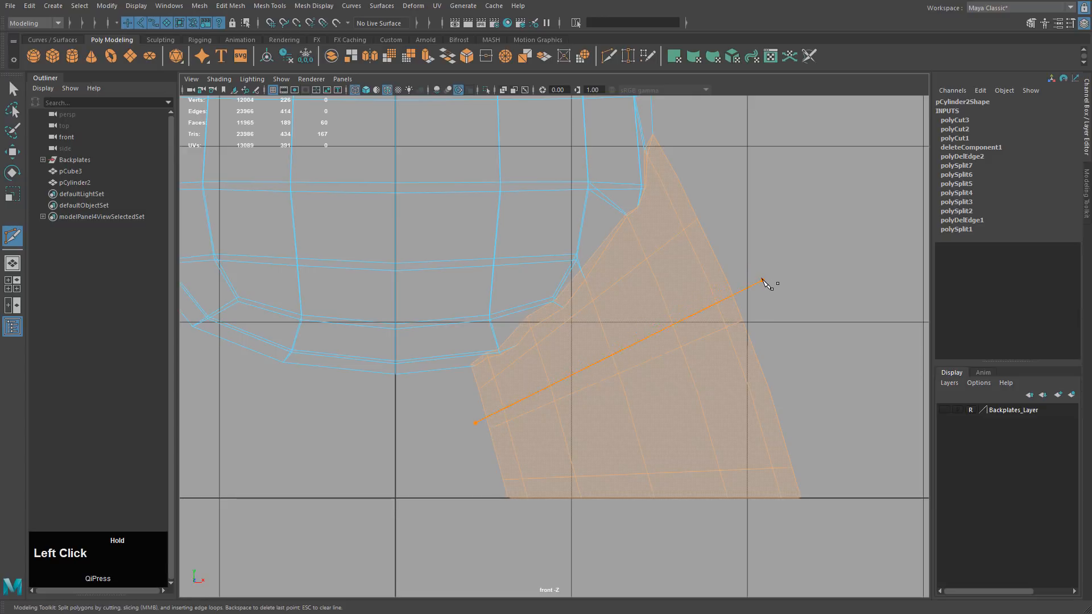
{"action": "left_click_drag", "start_coordinate": [761, 280], "coordinate": [761, 281]}
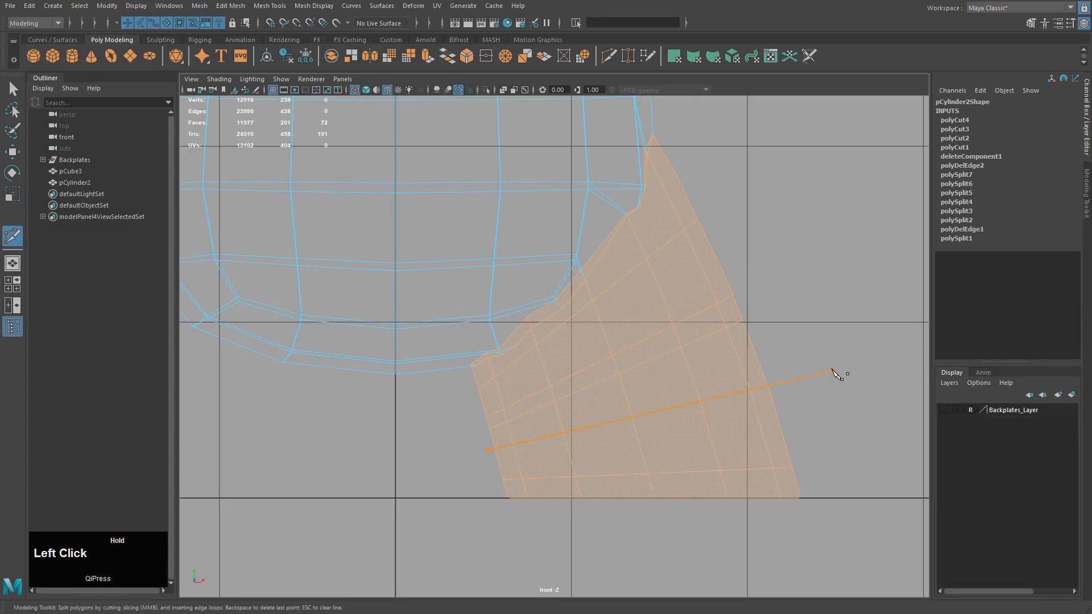
{"action": "left_click_drag", "start_coordinate": [830, 367], "coordinate": [830, 367]}
Step: Delete the leg's first diagonal middle edge loop, the one just below the shallower diagonal slice
{"action": "key", "text": "w"}
{"action": "right_click_drag", "start_coordinate": [706, 336], "coordinate": [707, 297]}
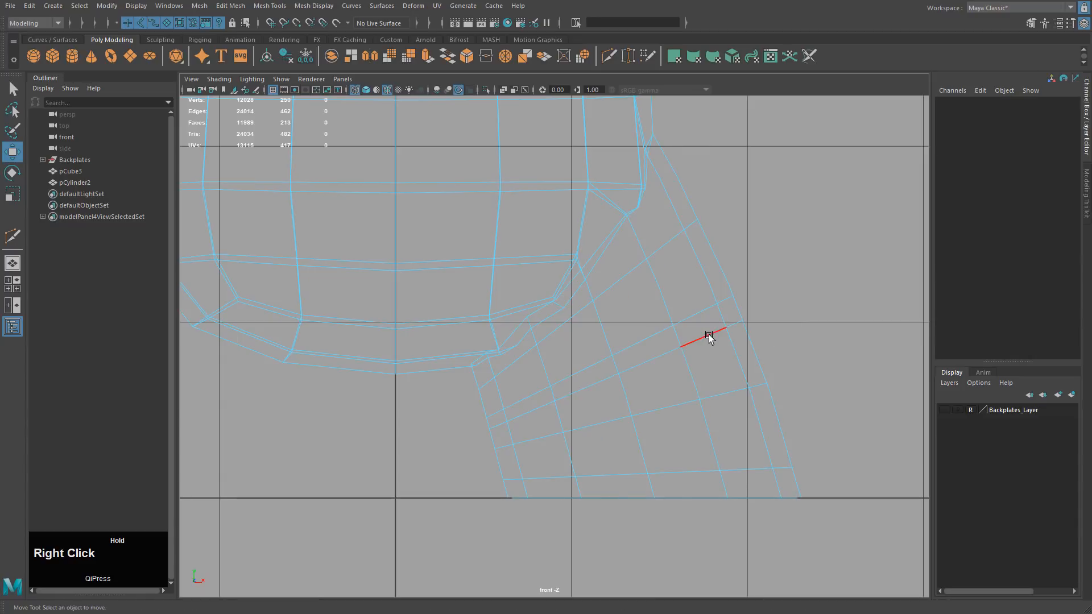
{"action": "double_click", "coordinate": [709, 334]}
{"action": "key", "text": "Delete"}
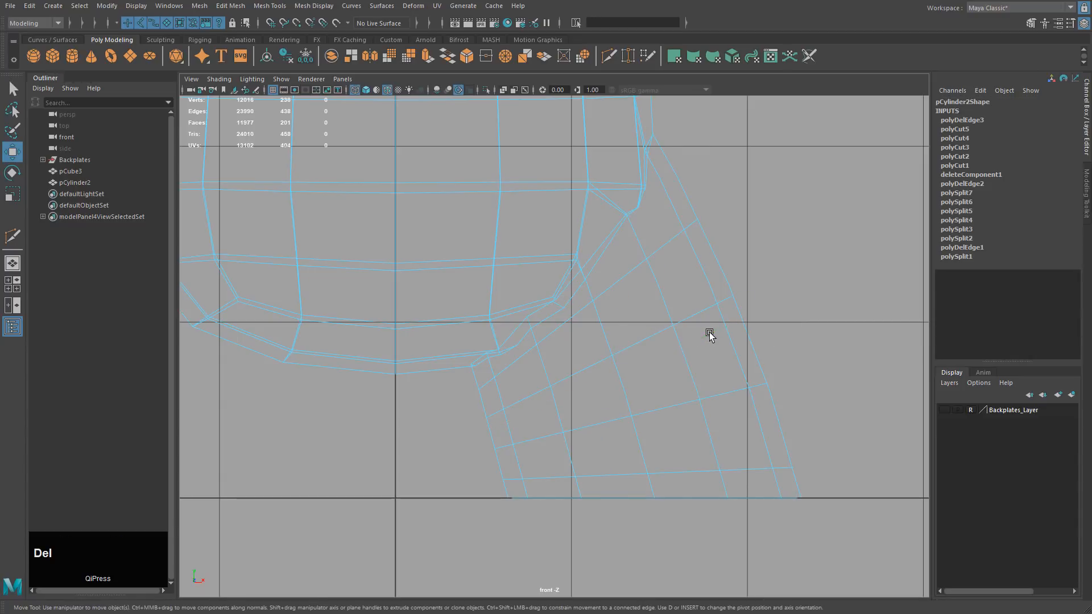
{"action": "key", "text": "space"}
{"action": "key", "text": "space"}
{"action": "left_click_drag", "start_coordinate": [770, 292], "coordinate": [711, 224], "text": "alt"}
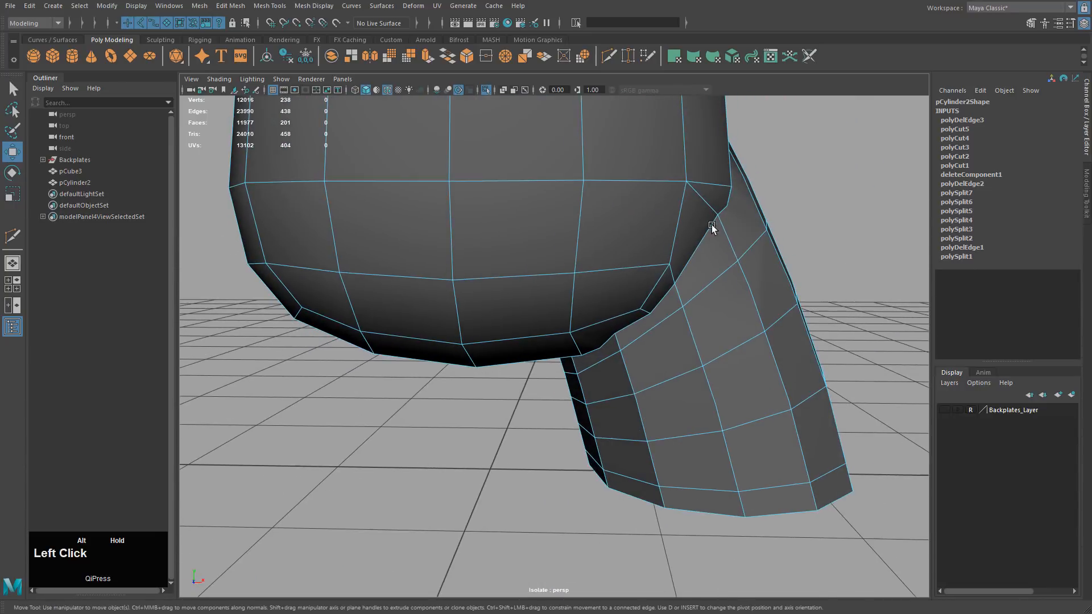
Step: Use Multi-Cut to add three edges on the body's underside, each joining a leg-seam vertex to the nearest body vertex
{"action": "left_click_drag", "start_coordinate": [728, 308], "coordinate": [687, 316], "text": "alt"}
{"action": "right_click_drag", "start_coordinate": [715, 264], "coordinate": [660, 265]}
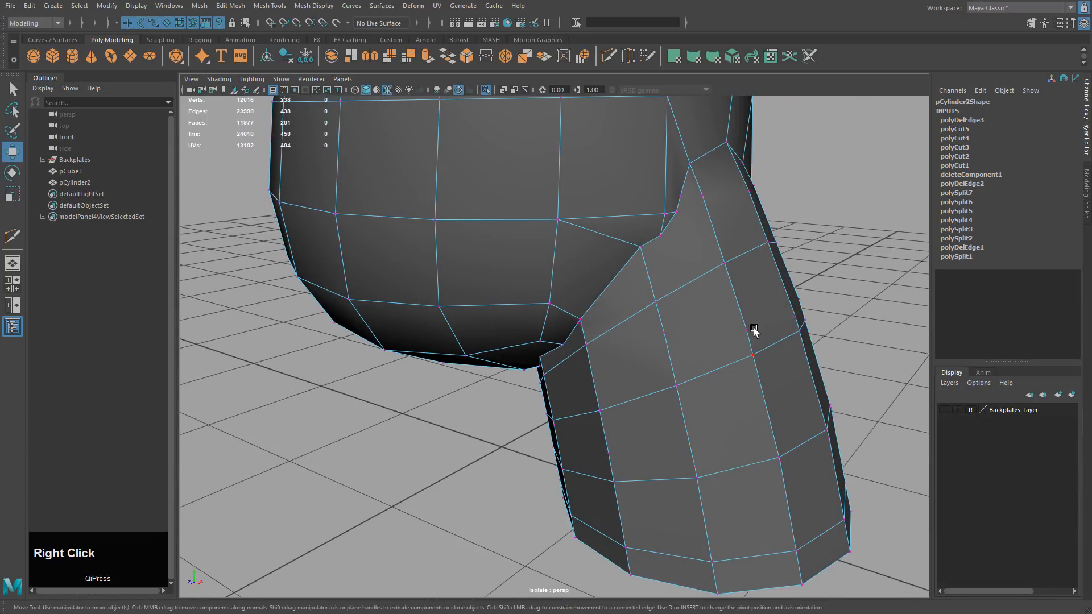
{"action": "left_click_drag", "start_coordinate": [754, 330], "coordinate": [723, 309], "text": "alt"}
{"action": "middle_click_drag", "start_coordinate": [724, 309], "coordinate": [641, 307], "text": "alt"}
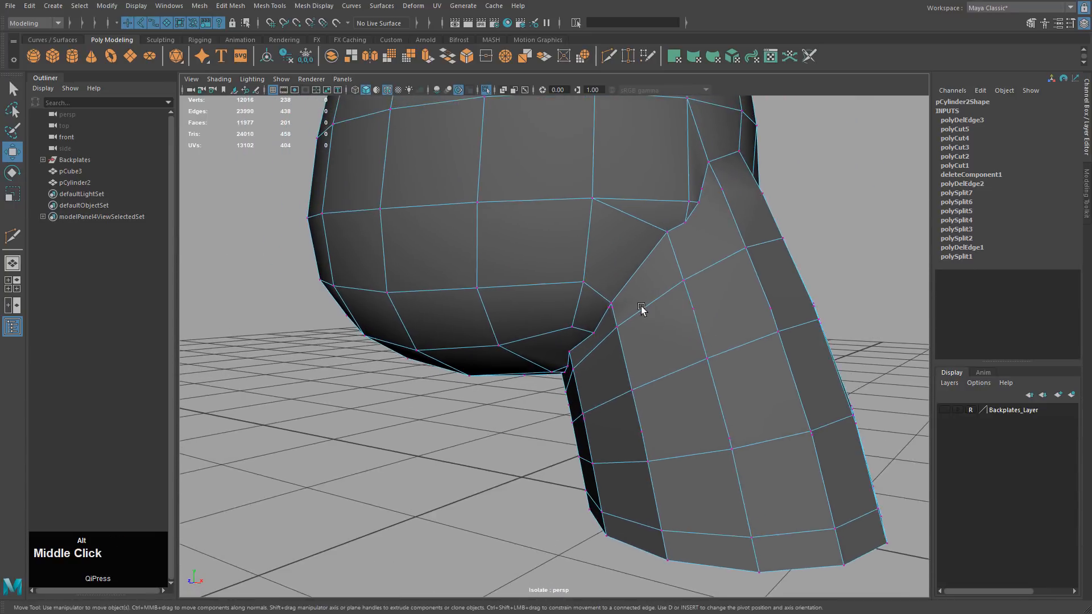
{"action": "left_click_drag", "start_coordinate": [641, 307], "coordinate": [640, 169], "text": "alt"}
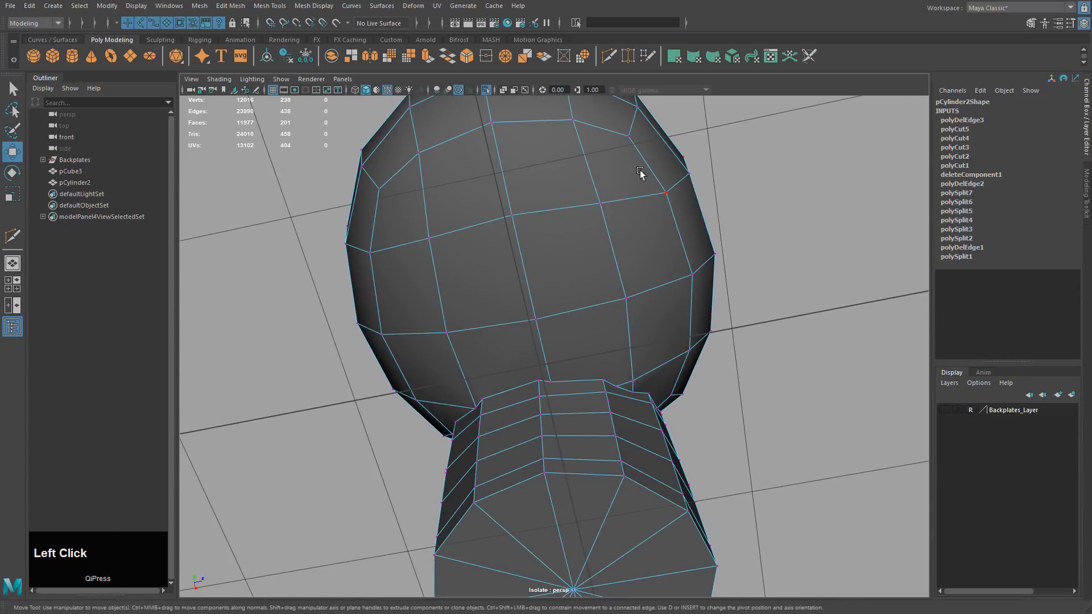
{"action": "left_click", "coordinate": [607, 56]}
{"action": "left_click", "coordinate": [541, 379]}
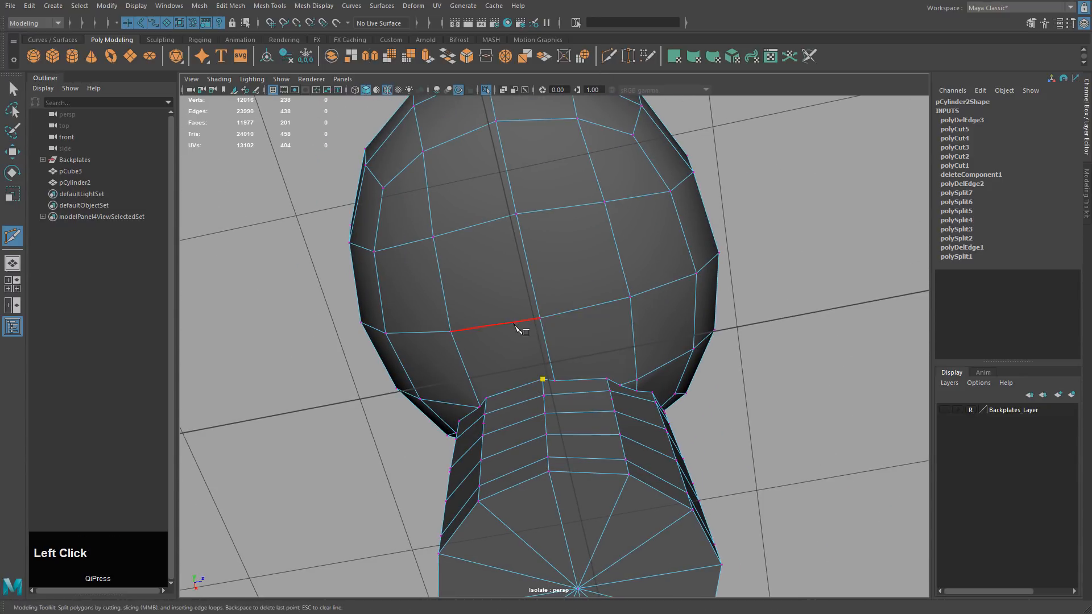
{"action": "left_click", "coordinate": [539, 319]}
{"action": "right_click", "coordinate": [621, 316]}
{"action": "left_click", "coordinate": [581, 380]}
{"action": "left_click", "coordinate": [629, 297]}
{"action": "right_click", "coordinate": [676, 343]}
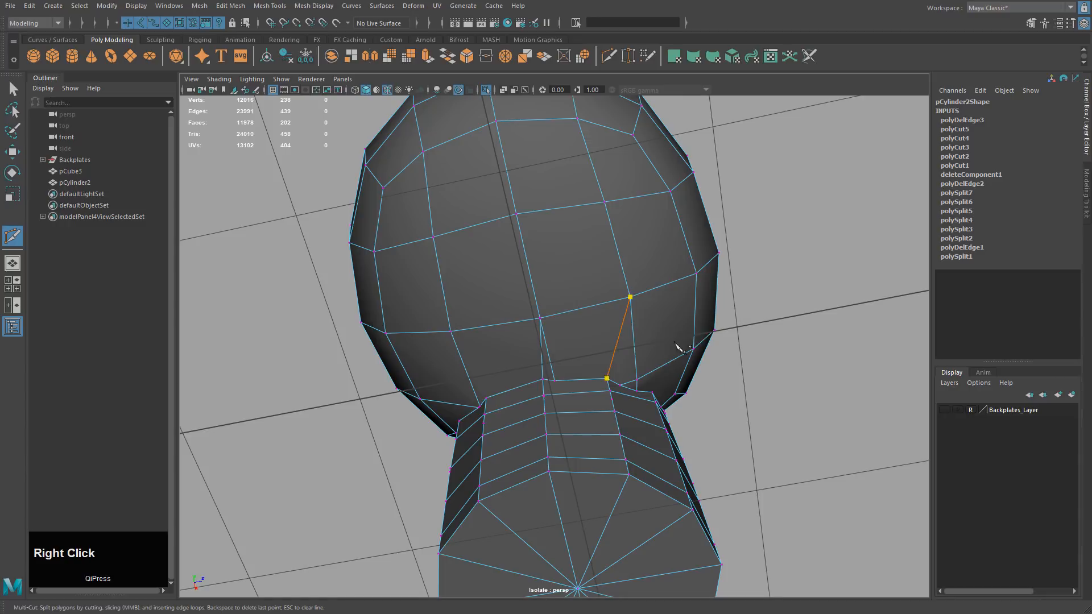
{"action": "left_click", "coordinate": [486, 397]}
{"action": "left_click", "coordinate": [451, 331]}
{"action": "key", "text": "w"}
Step: Delete the redundant old body edge running to the seam beside the first new underside cut
{"action": "right_click_drag", "start_coordinate": [527, 349], "coordinate": [526, 319]}
{"action": "left_click", "coordinate": [547, 359]}
{"action": "mouse_move", "coordinate": [592, 373]}
{"action": "left_mouse_down", "text": "alt"}
{"action": "mouse_move", "coordinate": [521, 397]}
{"action": "mouse_move", "coordinate": [634, 431]}
{"action": "mouse_move", "coordinate": [576, 376]}
{"action": "left_mouse_up", "text": "alt"}
{"action": "key", "text": "ctrl+Delete"}
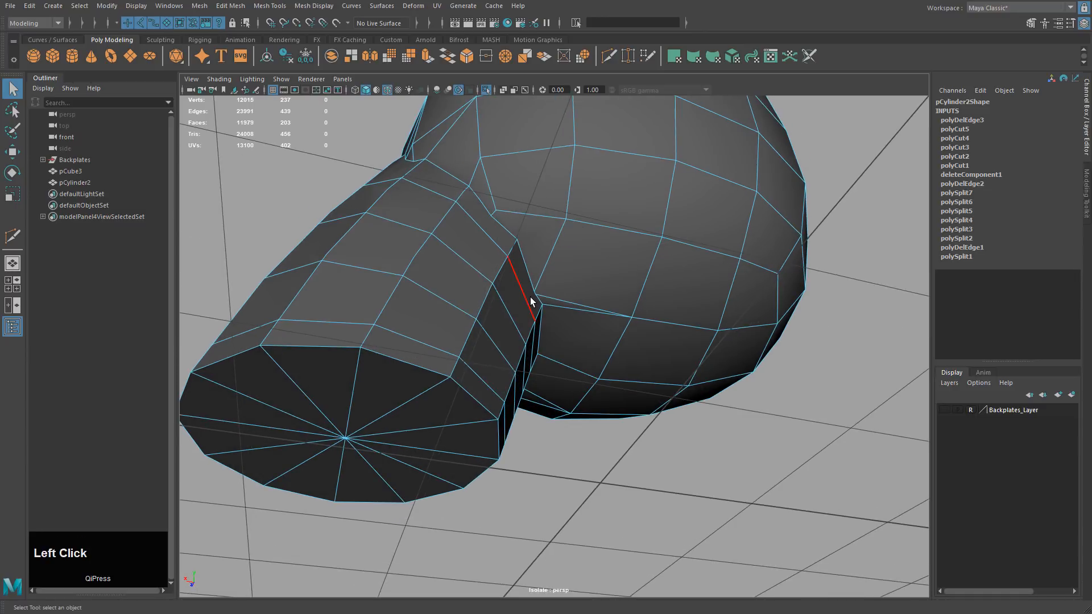
Step: Cut two more edges from leg-seam vertices to neighbouring body vertices around the side of the leg
{"action": "key", "text": "y"}
{"action": "left_click", "coordinate": [516, 239]}
{"action": "left_click", "coordinate": [566, 219]}
{"action": "right_click", "coordinate": [610, 244]}
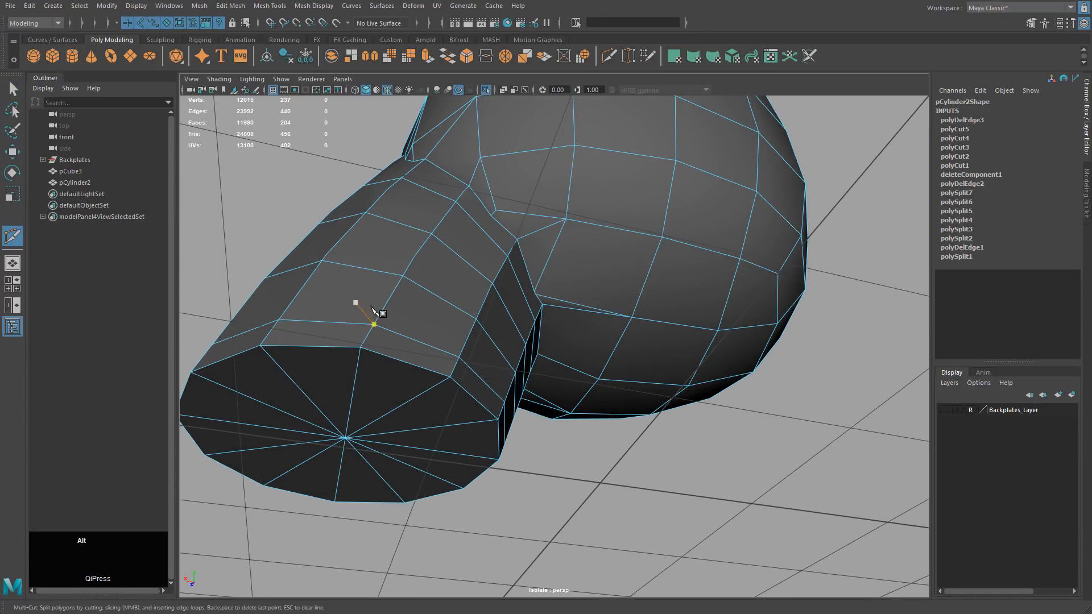
{"action": "left_click_drag", "start_coordinate": [376, 312], "coordinate": [577, 295], "text": "alt"}
{"action": "left_click", "coordinate": [562, 243]}
{"action": "key", "text": "w"}
{"action": "key", "text": "q"}
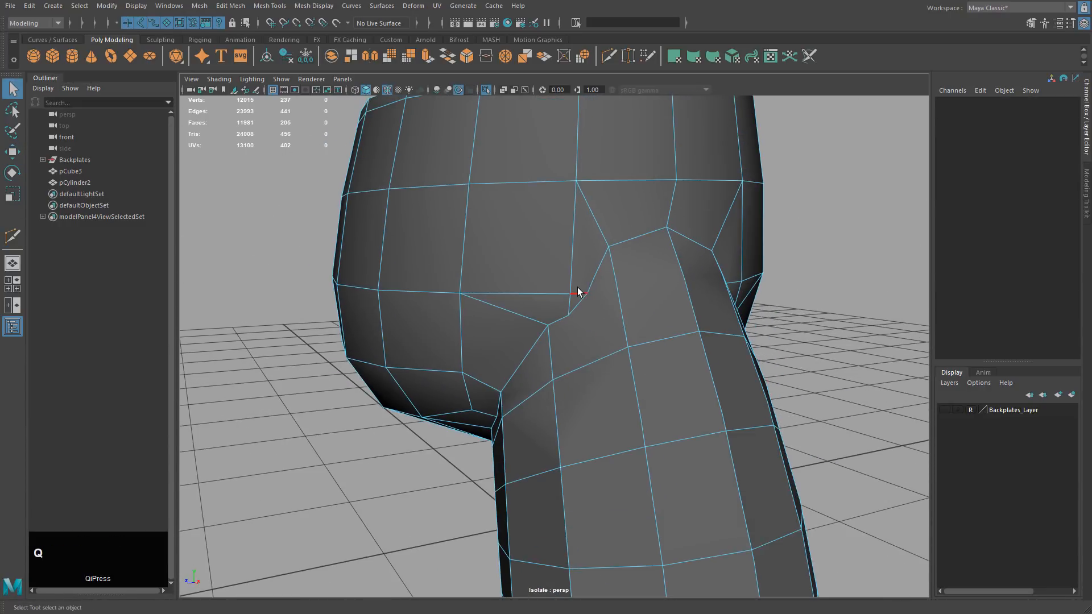
Step: Select the leftover short edges and slivers on the body all around the leg seam and delete them
{"action": "right_click_drag", "start_coordinate": [578, 295], "coordinate": [540, 290]}
{"action": "left_click_drag", "start_coordinate": [604, 312], "coordinate": [636, 290], "text": "alt"}
{"action": "right_click_drag", "start_coordinate": [566, 297], "coordinate": [570, 266]}
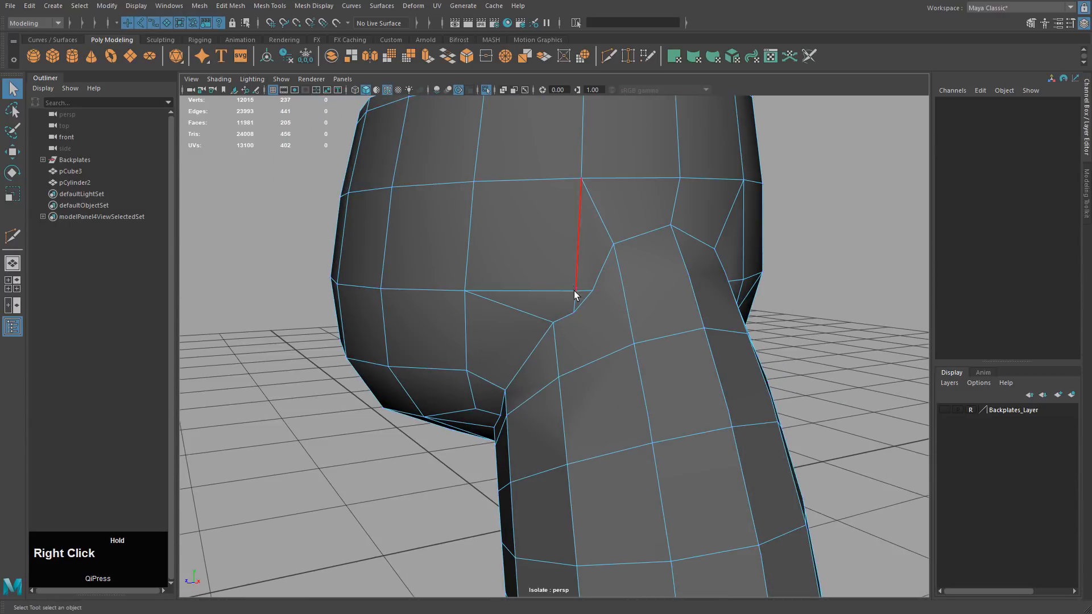
{"action": "key", "text": "q"}
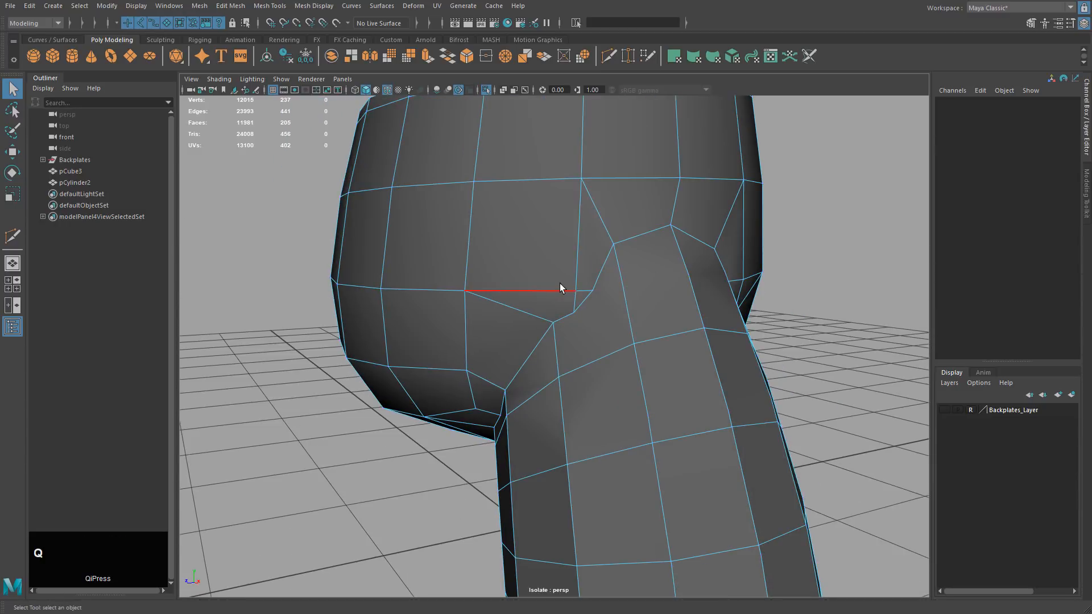
{"action": "left_click", "coordinate": [559, 284]}
{"action": "left_click", "coordinate": [577, 273], "text": "shift"}
{"action": "mouse_move", "coordinate": [577, 273]}
{"action": "left_mouse_down", "text": "alt"}
{"action": "mouse_move", "coordinate": [597, 302]}
{"action": "mouse_move", "coordinate": [558, 263]}
{"action": "mouse_move", "coordinate": [616, 307]}
{"action": "mouse_move", "coordinate": [535, 253]}
{"action": "mouse_move", "coordinate": [531, 331]}
{"action": "mouse_move", "coordinate": [579, 275]}
{"action": "left_mouse_up", "text": "alt"}
{"action": "left_click", "coordinate": [579, 257], "text": "shift"}
{"action": "left_click", "coordinate": [542, 253], "text": "shift"}
{"action": "mouse_move", "coordinate": [552, 313]}
{"action": "left_mouse_down", "text": "alt"}
{"action": "mouse_move", "coordinate": [631, 312]}
{"action": "mouse_move", "coordinate": [547, 297]}
{"action": "left_mouse_up", "text": "alt"}
{"action": "left_click", "coordinate": [551, 291], "text": "shift"}
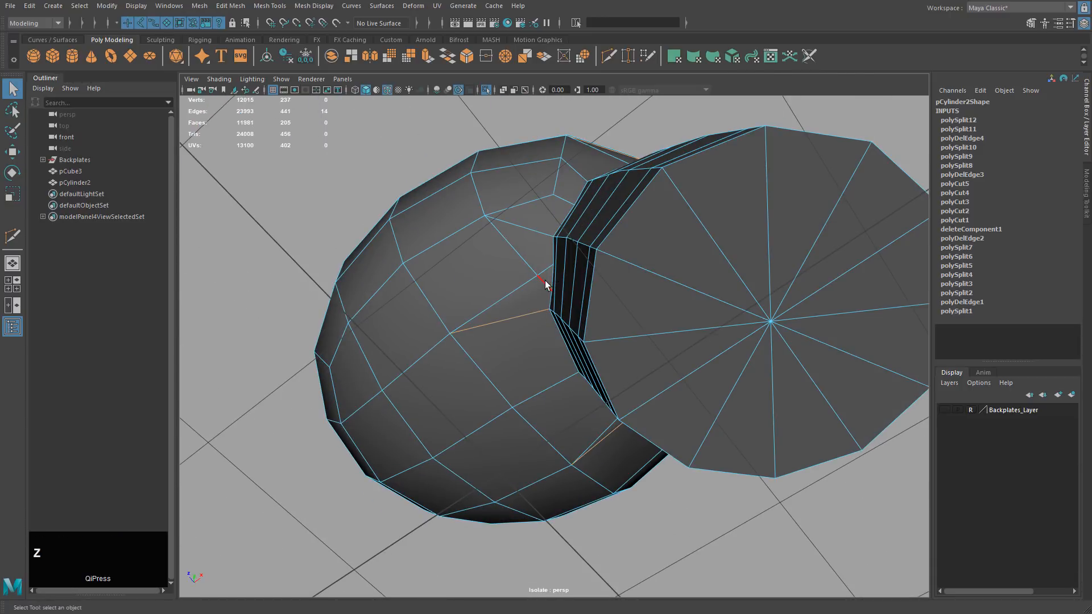
{"action": "left_click", "coordinate": [529, 261], "text": "shift"}
{"action": "left_click", "coordinate": [554, 301], "text": "shift"}
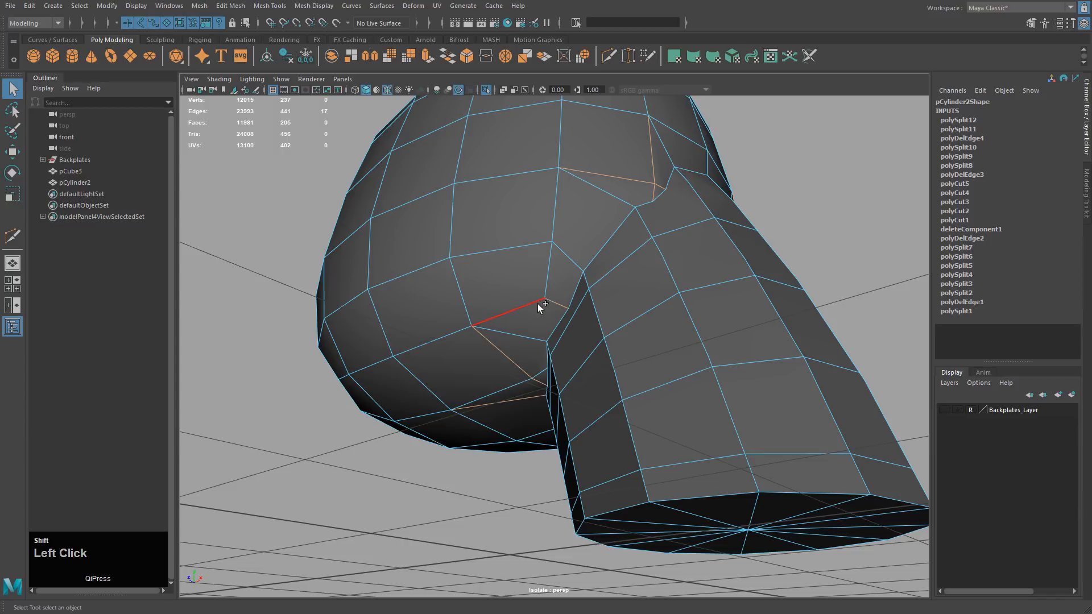
{"action": "left_click", "coordinate": [537, 304], "text": "shift"}
{"action": "key", "text": "Delete"}
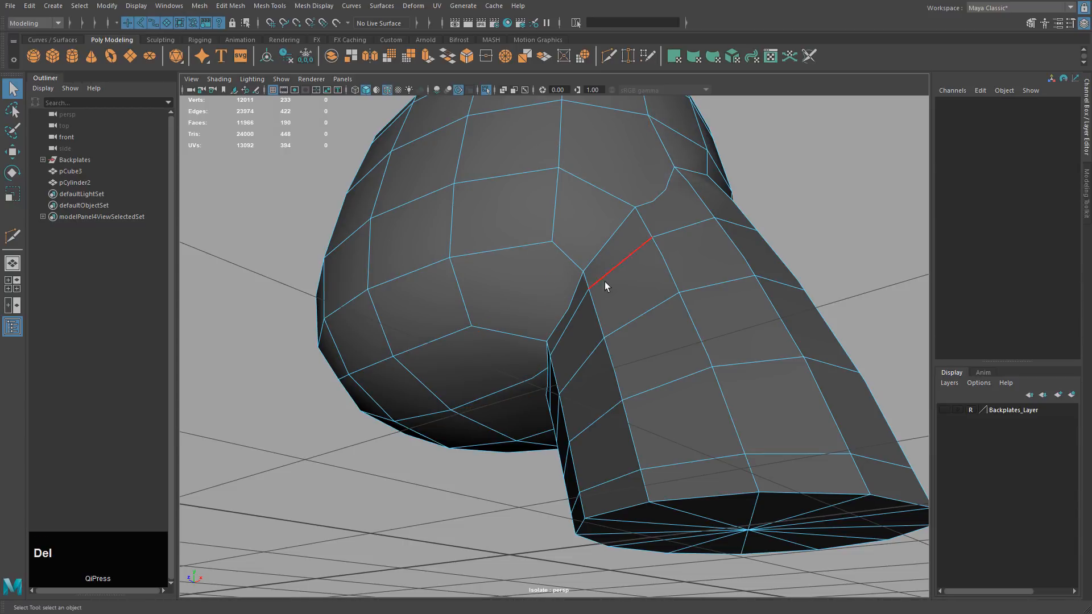
Step: Examine the cleaned leg seam from the side and below, and the edge loop of the body's open upper rim
{"action": "middle_click_drag", "start_coordinate": [601, 281], "coordinate": [589, 312], "text": "alt"}
{"action": "left_click_drag", "start_coordinate": [589, 312], "coordinate": [571, 335], "text": "alt"}
{"action": "right_click_drag", "start_coordinate": [571, 335], "coordinate": [519, 317]}
{"action": "left_click_drag", "start_coordinate": [535, 327], "coordinate": [626, 353], "text": "alt"}
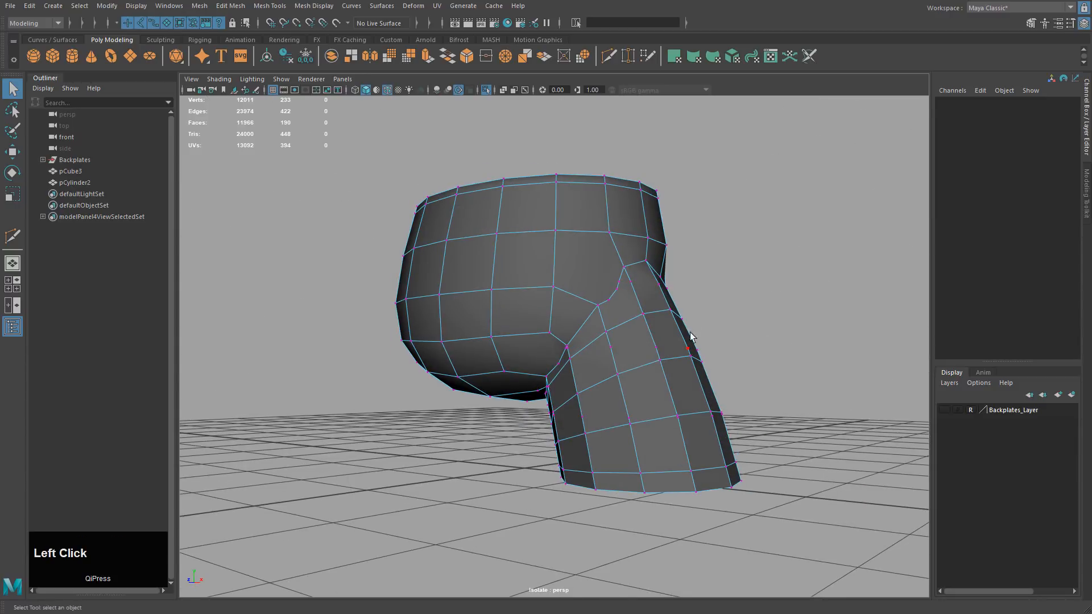
{"action": "left_click_drag", "start_coordinate": [690, 336], "coordinate": [651, 383], "text": "alt"}
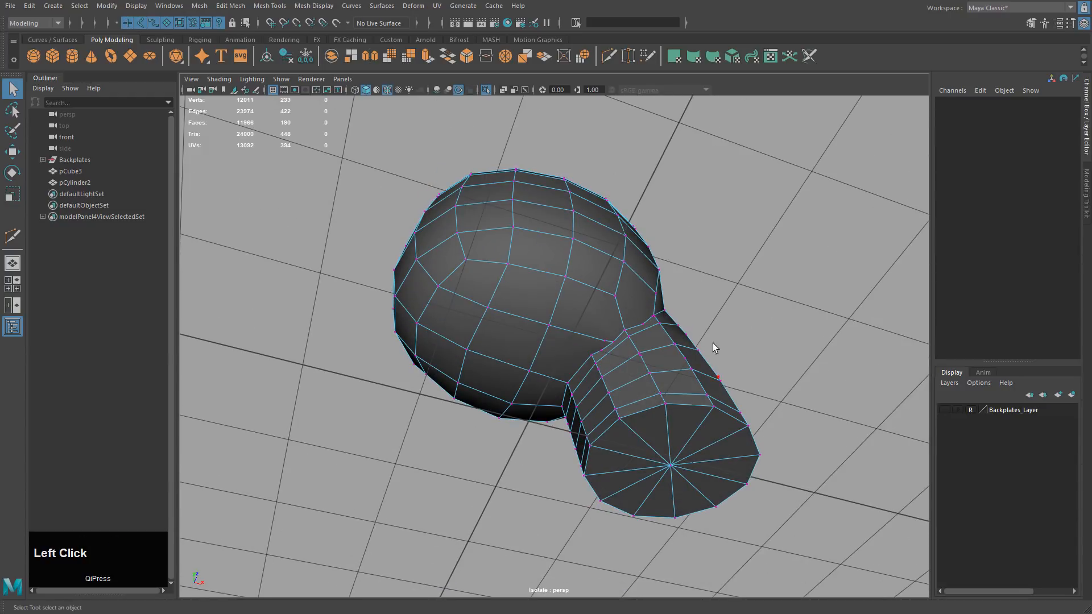
{"action": "left_click_drag", "start_coordinate": [715, 348], "coordinate": [614, 390], "text": "alt"}
{"action": "right_click_drag", "start_coordinate": [612, 268], "coordinate": [610, 235]}
{"action": "double_click", "coordinate": [592, 190]}
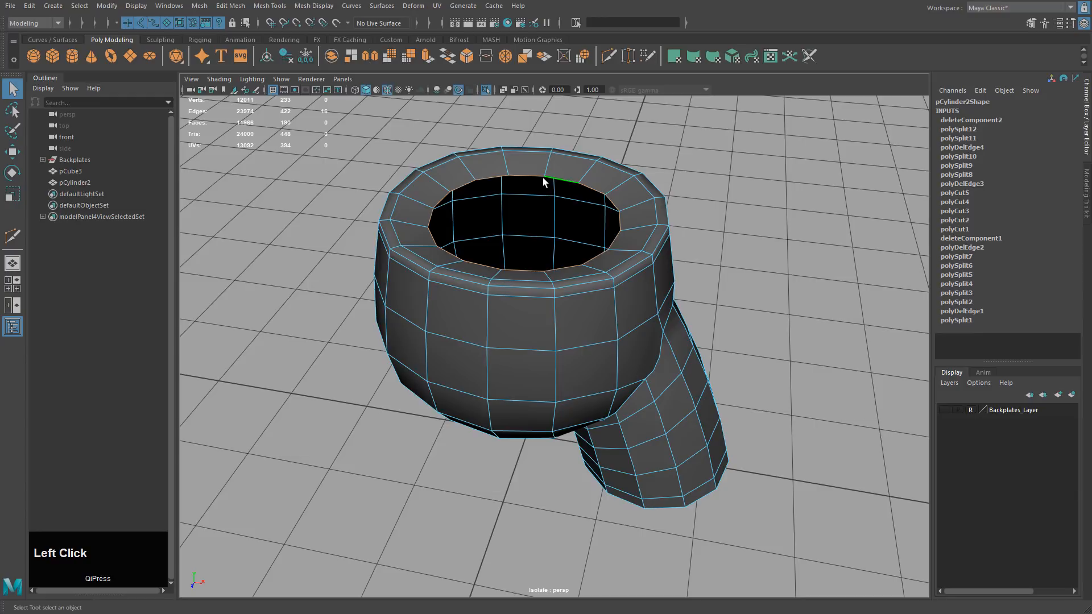
{"action": "left_click_drag", "start_coordinate": [611, 281], "coordinate": [567, 250], "text": "alt"}
Step: Select all vertices of the mesh and delete them to clear the stray ones left along the seam
{"action": "right_click_drag", "start_coordinate": [597, 253], "coordinate": [544, 252]}
{"action": "left_click_drag", "start_coordinate": [352, 147], "coordinate": [492, 220]}
{"action": "left_click_drag", "start_coordinate": [371, 121], "coordinate": [765, 483]}
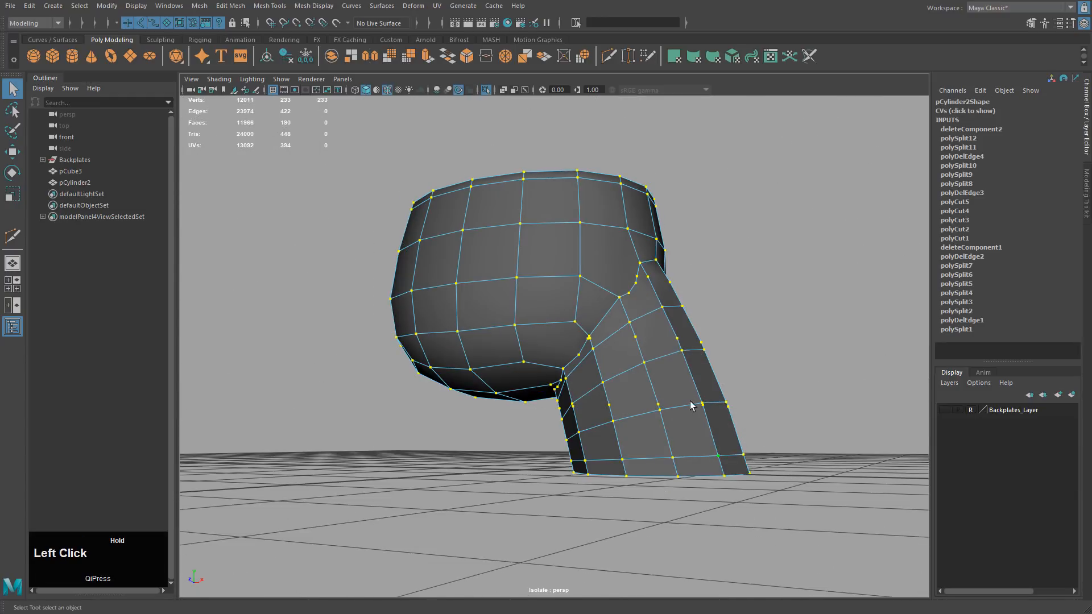
{"action": "key", "text": "Delete"}
Step: Cut an edge from the body vertex above the leg to the nearest seam vertex and delete the old edge beside it
{"action": "left_click_drag", "start_coordinate": [617, 365], "coordinate": [653, 297], "text": "alt"}
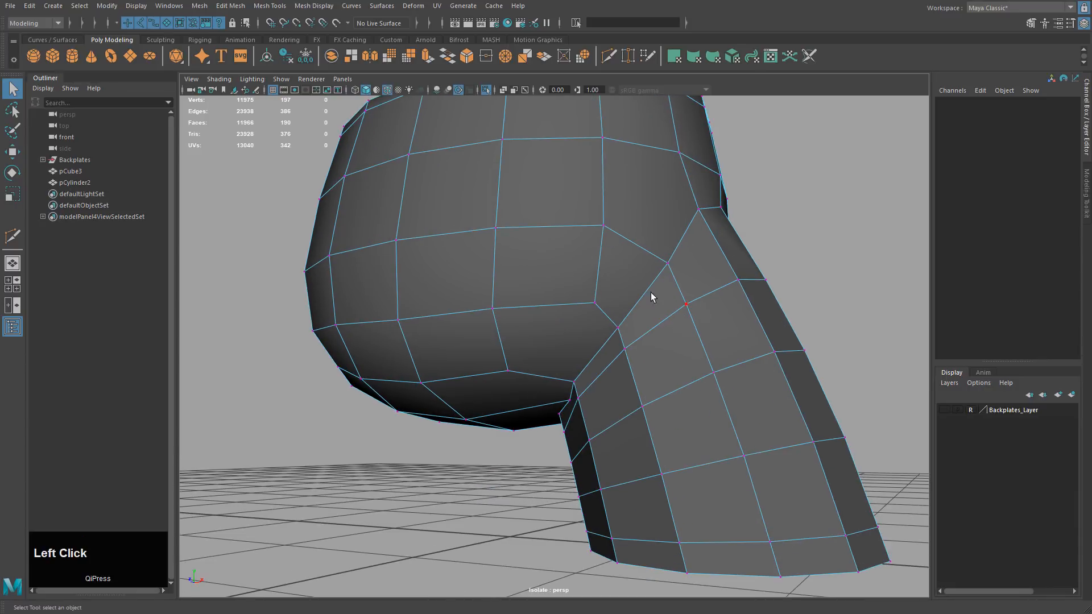
{"action": "right_click", "coordinate": [609, 305]}
{"action": "left_click", "coordinate": [664, 289]}
{"action": "left_click_drag", "start_coordinate": [604, 370], "coordinate": [669, 359], "text": "alt"}
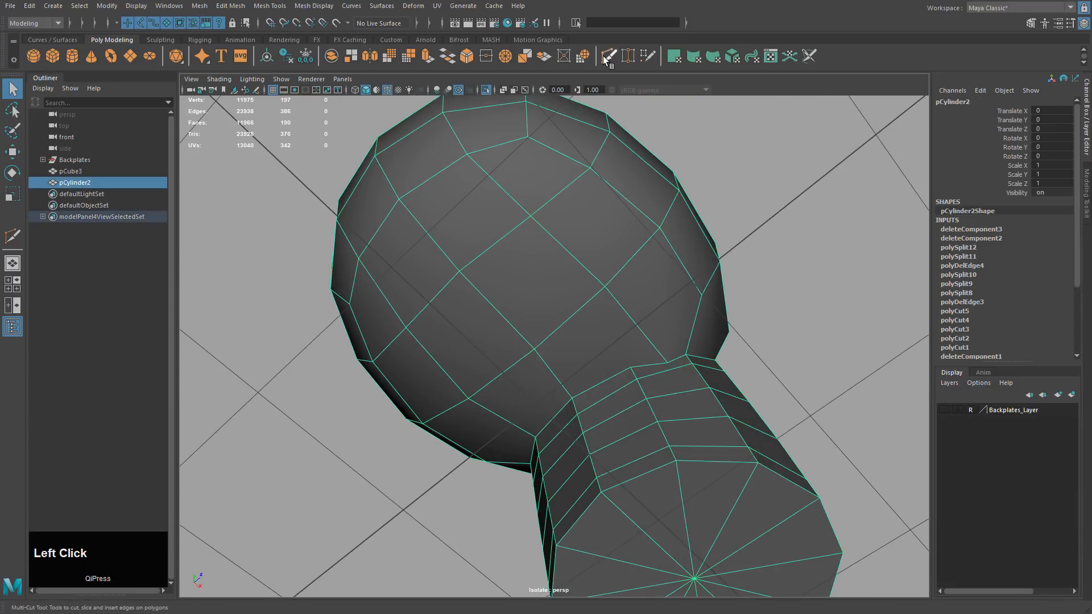
{"action": "left_click", "coordinate": [608, 56]}
{"action": "left_click", "coordinate": [605, 286]}
{"action": "key", "text": "w"}
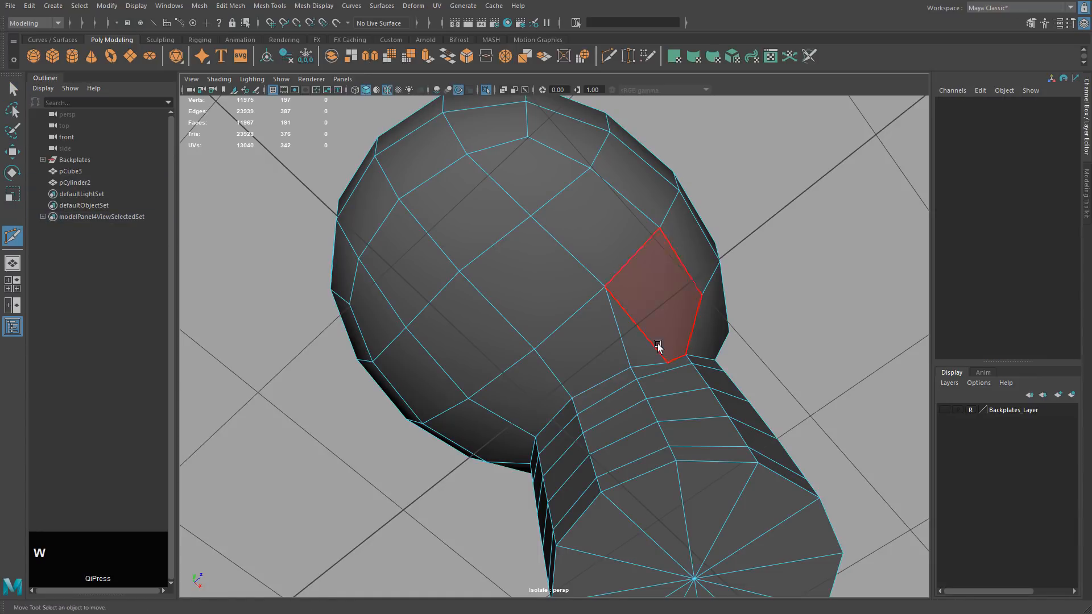
{"action": "right_click_drag", "start_coordinate": [657, 344], "coordinate": [660, 314]}
{"action": "left_click", "coordinate": [644, 333]}
{"action": "key", "text": "ctrl+Delete"}
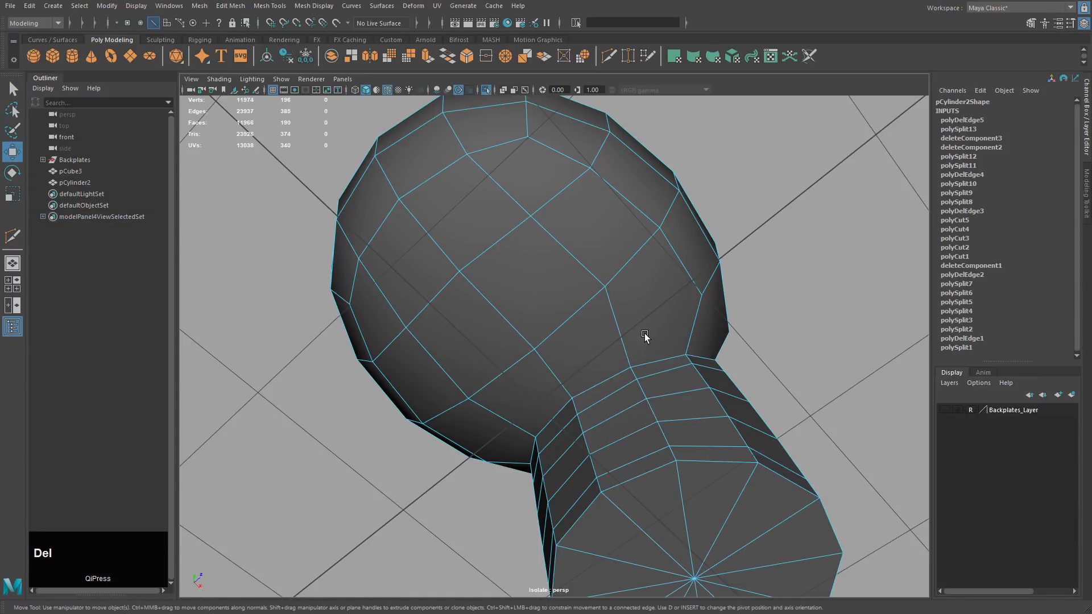
Step: Return the body mesh to object mode and delete its construction history
{"action": "left_click_drag", "start_coordinate": [643, 336], "coordinate": [572, 364], "text": "alt"}
{"action": "right_click_drag", "start_coordinate": [537, 263], "coordinate": [592, 244]}
{"action": "key", "text": "alt+shift+d"}
{"action": "right_click_drag", "start_coordinate": [699, 316], "coordinate": [601, 296], "text": "alt"}
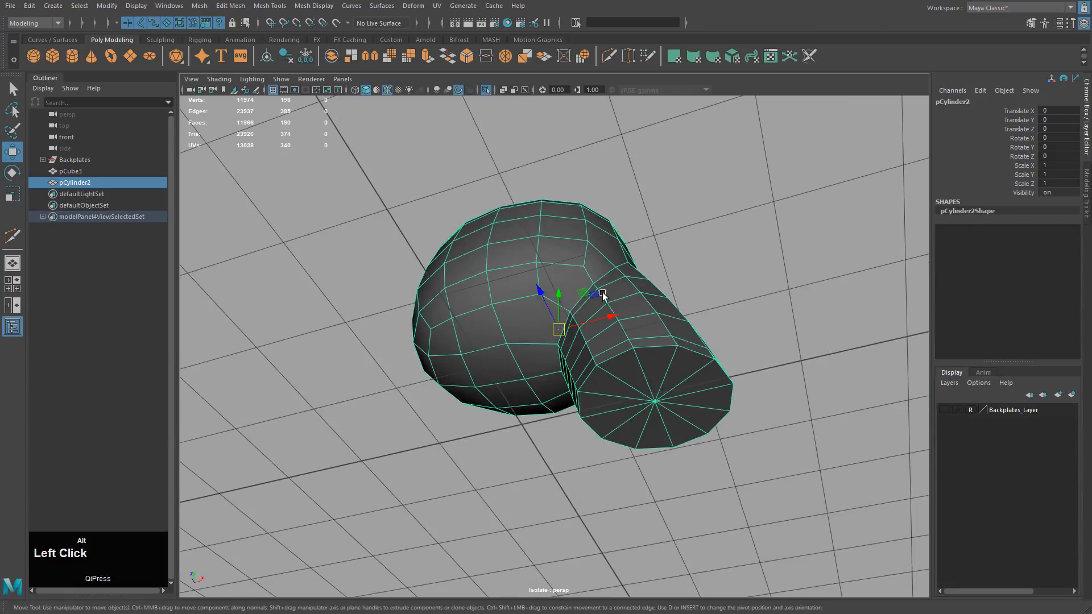
Step: Examine the edge flow around the leg-to-body seam from below and from the sides
{"action": "left_click_drag", "start_coordinate": [601, 295], "coordinate": [591, 250], "text": "alt"}
{"action": "middle_click_drag", "start_coordinate": [591, 250], "coordinate": [765, 371], "text": "alt"}
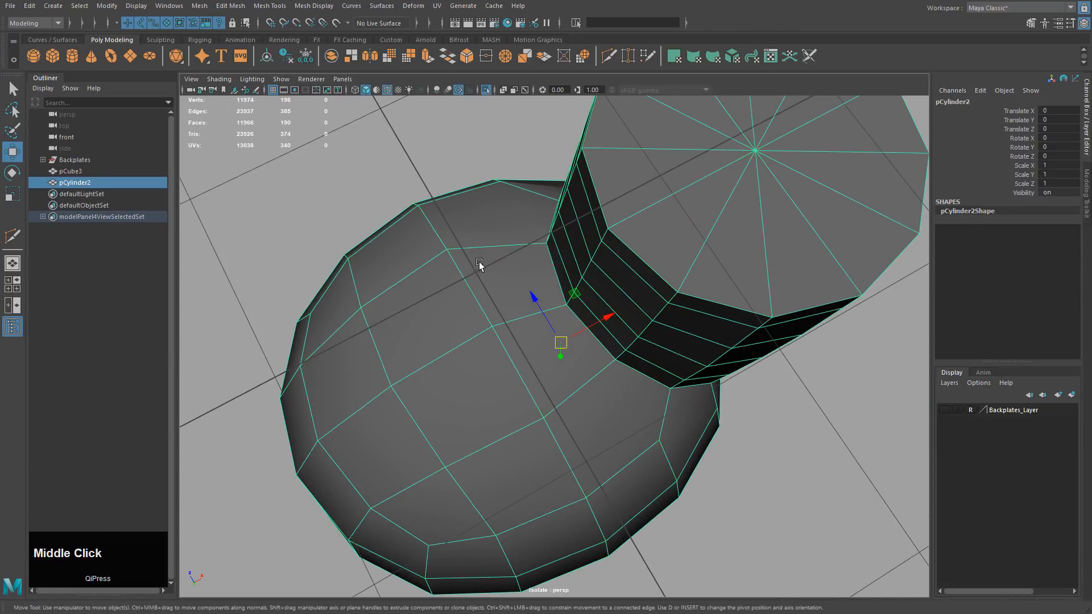
{"action": "left_click_drag", "start_coordinate": [572, 287], "coordinate": [661, 357], "text": "alt"}
{"action": "middle_click_drag", "start_coordinate": [661, 357], "coordinate": [554, 324], "text": "alt"}
{"action": "left_click_drag", "start_coordinate": [554, 324], "coordinate": [500, 256], "text": "alt"}
{"action": "middle_click_drag", "start_coordinate": [500, 256], "coordinate": [621, 314], "text": "alt"}
{"action": "left_click_drag", "start_coordinate": [621, 313], "coordinate": [602, 285], "text": "alt"}
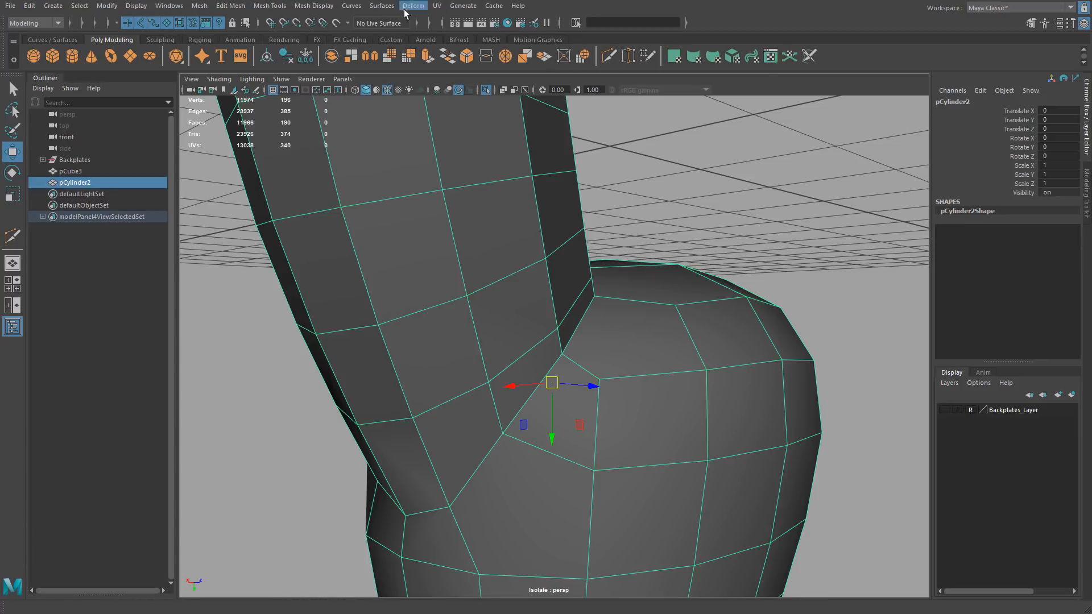
Step: Set the Insert Edge Loop tool to Equal distance from edge with Auto complete turned off
{"action": "left_click", "coordinate": [319, 8]}
{"action": "mouse_move", "coordinate": [270, 6]}
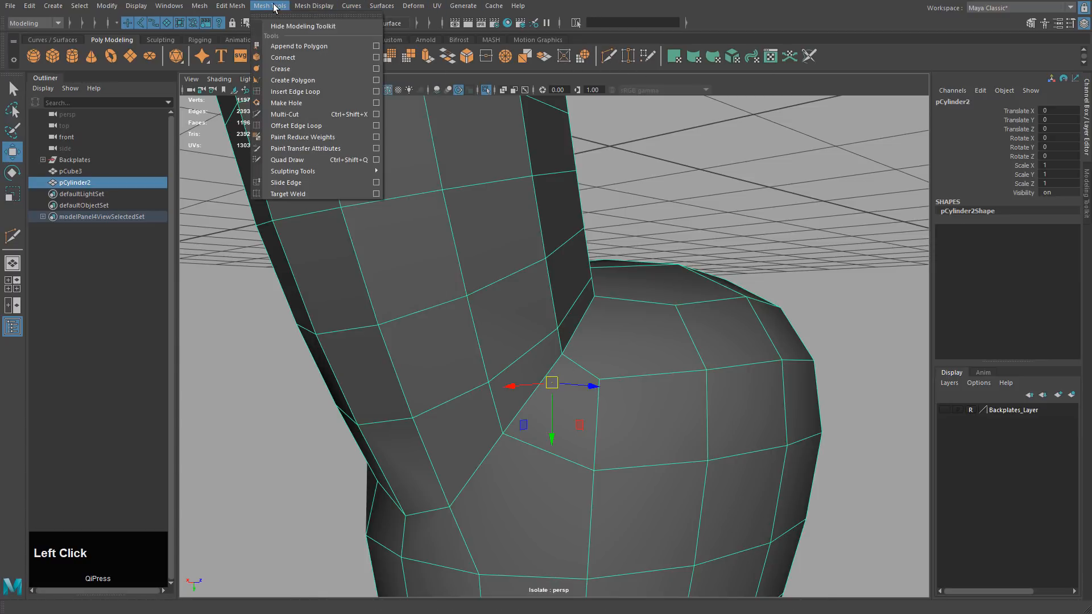
{"action": "left_click", "coordinate": [300, 92]}
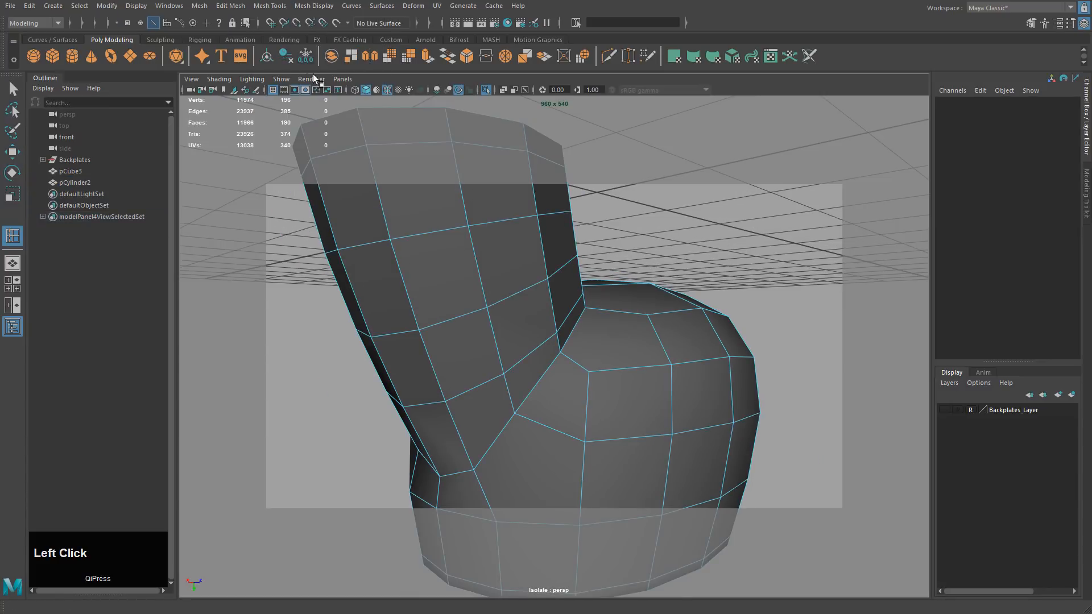
{"action": "left_click", "coordinate": [304, 88]}
{"action": "left_click", "coordinate": [269, 6]}
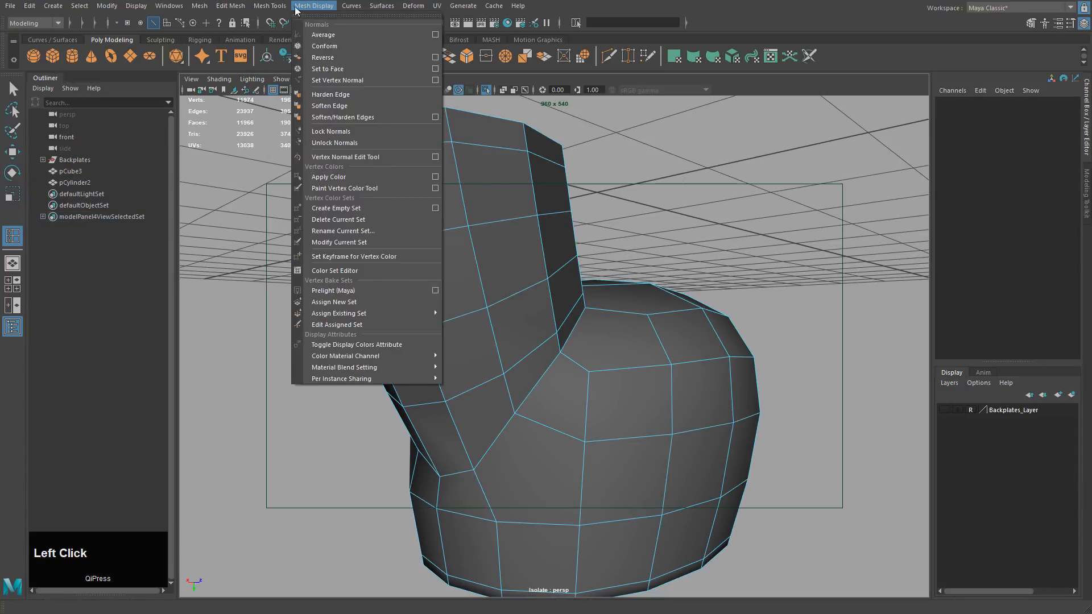
{"action": "left_click", "coordinate": [377, 91]}
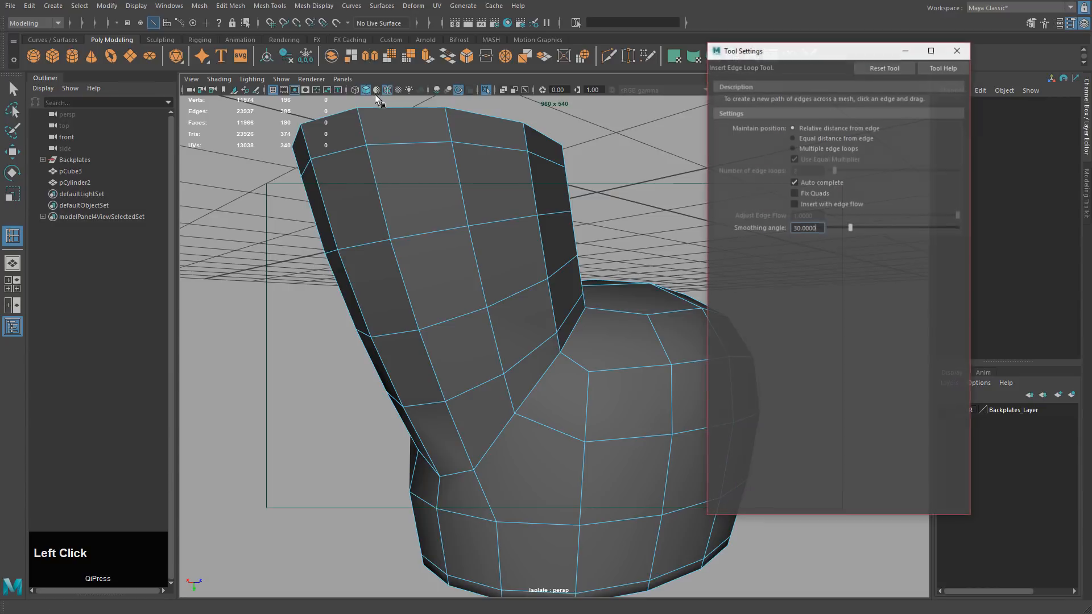
{"action": "middle_click_drag", "start_coordinate": [487, 192], "coordinate": [430, 194], "text": "alt"}
{"action": "left_click", "coordinate": [295, 90]}
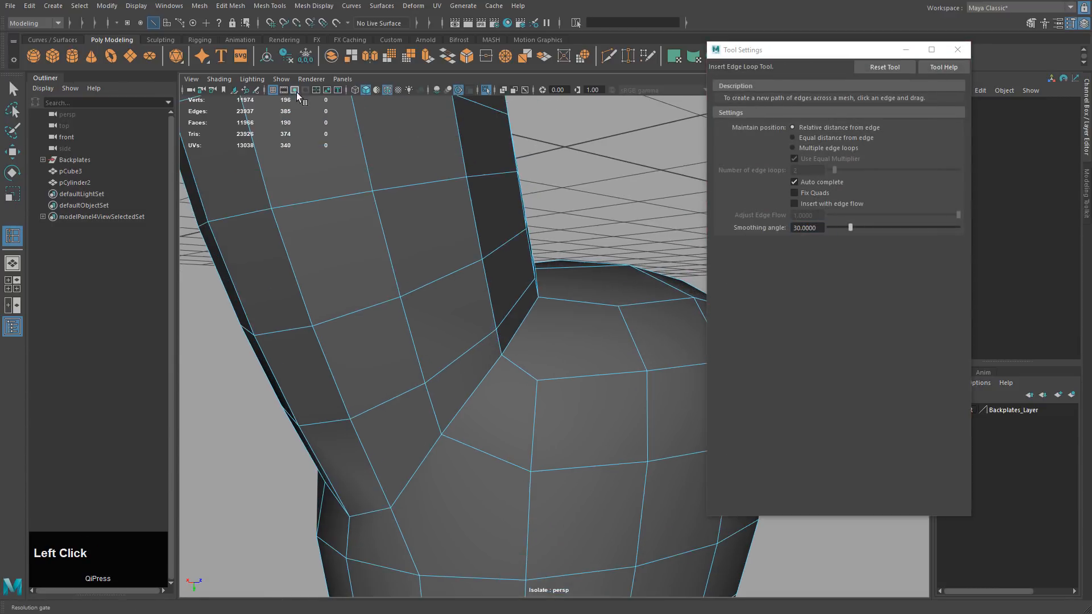
{"action": "right_click_drag", "start_coordinate": [500, 273], "coordinate": [475, 277], "text": "alt"}
{"action": "left_click_drag", "start_coordinate": [475, 277], "coordinate": [610, 245], "text": "alt"}
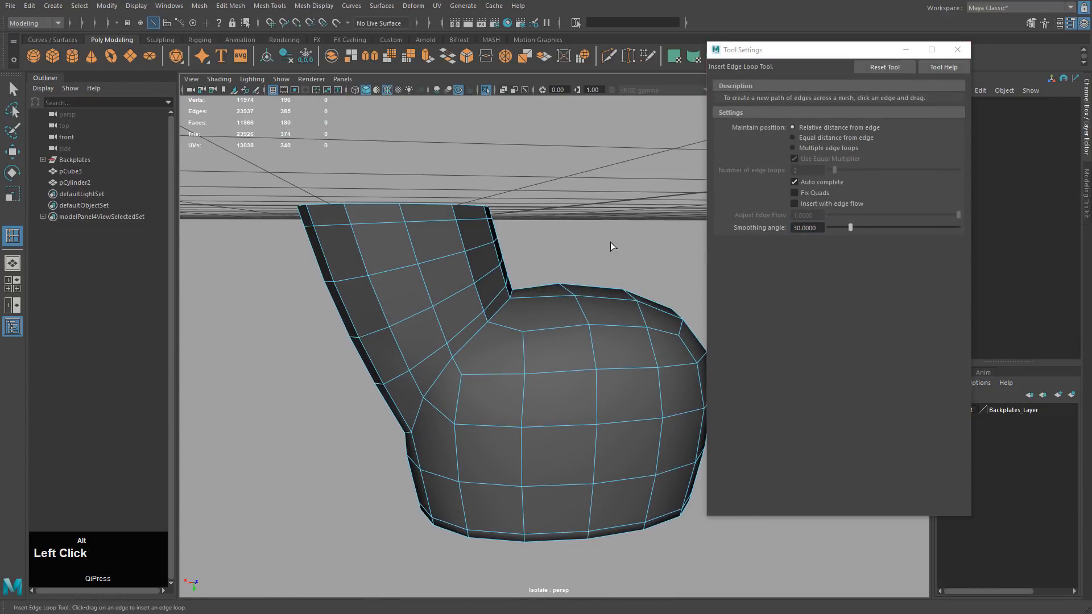
{"action": "left_click", "coordinate": [814, 138]}
{"action": "left_click", "coordinate": [794, 182]}
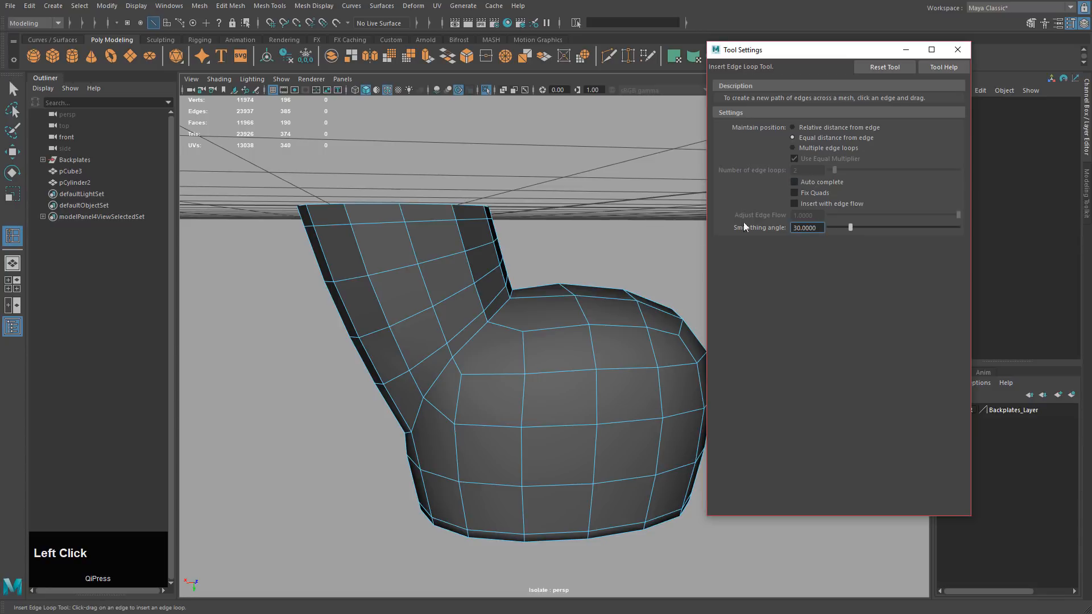
Step: Insert an edge loop on the body side of the leg-to-body seam by picking the edges all around it and completing the path
{"action": "scroll", "coordinate": [500, 310], "scroll_direction": "up", "scroll_amount": 5}
{"action": "left_click", "coordinate": [472, 390]}
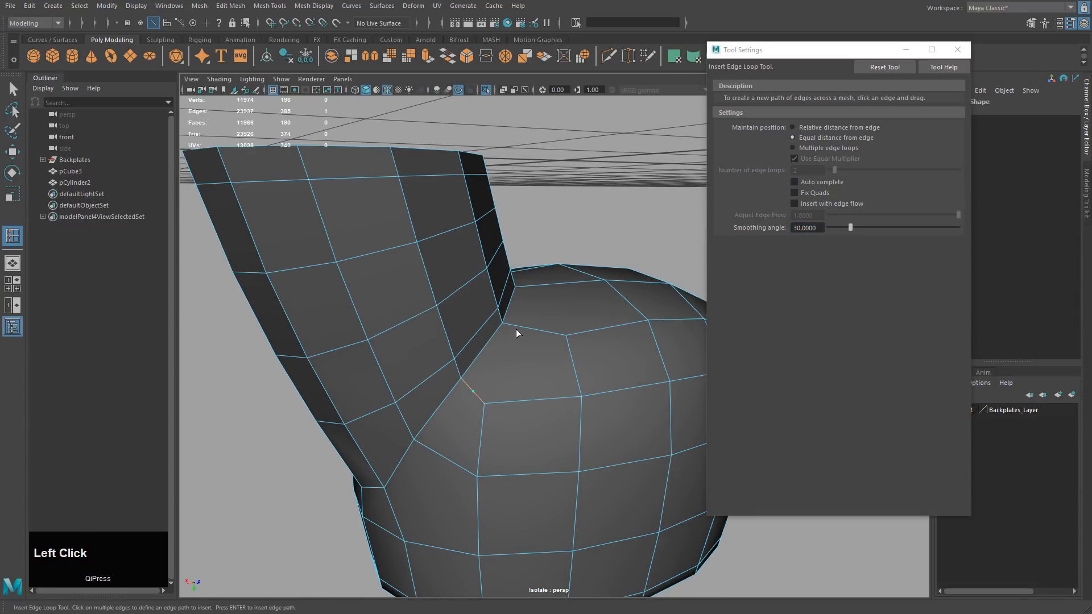
{"action": "left_click_drag", "start_coordinate": [518, 325], "coordinate": [521, 432], "text": "alt"}
{"action": "left_click", "coordinate": [506, 330]}
{"action": "key", "text": "ctrl+z"}
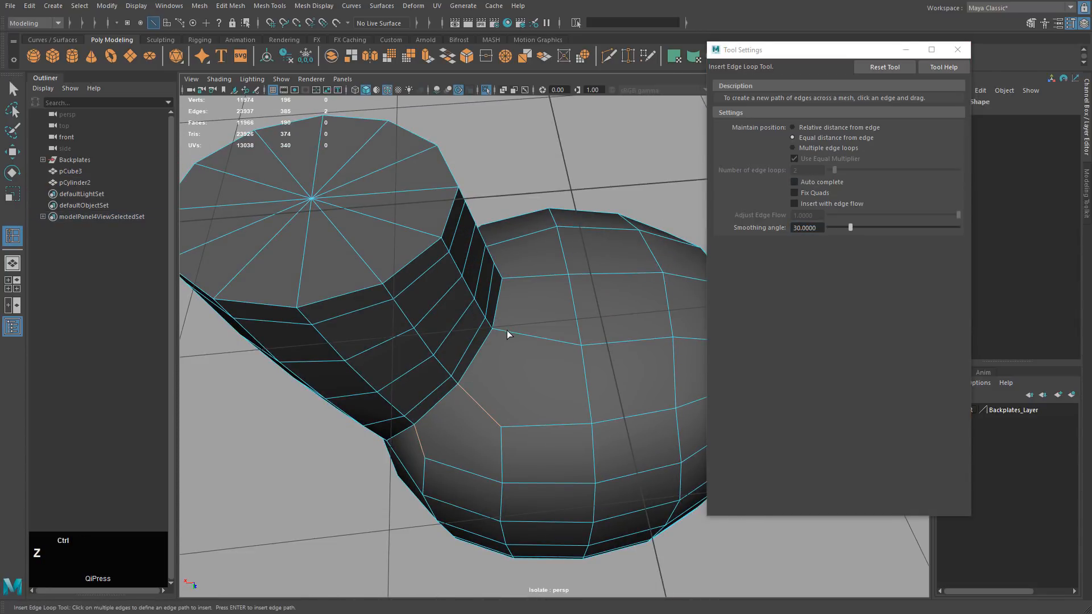
{"action": "left_click_drag", "start_coordinate": [517, 282], "coordinate": [515, 357], "text": "alt"}
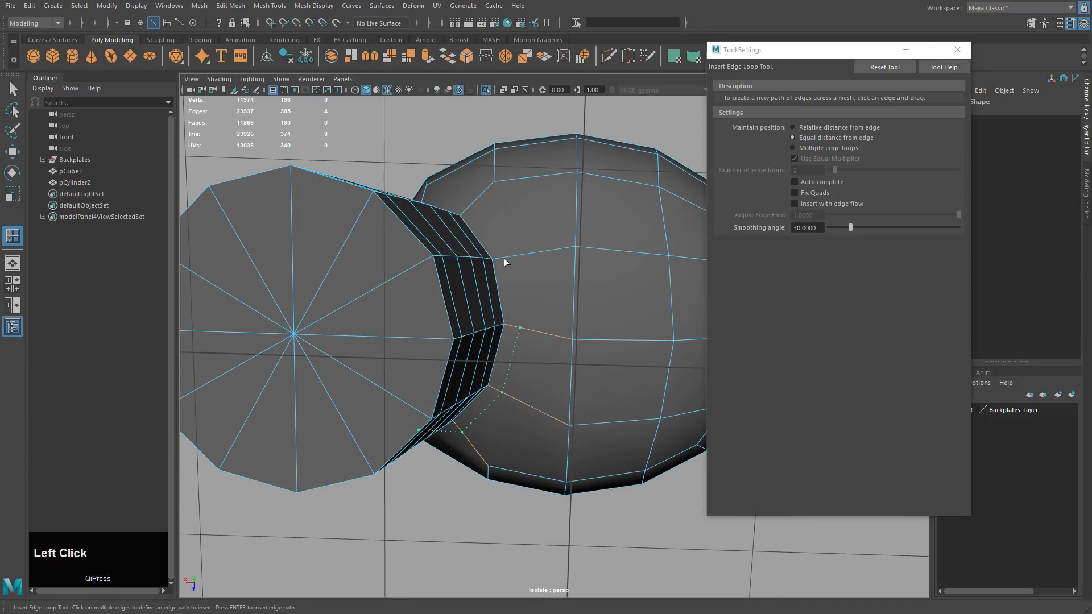
{"action": "left_click_drag", "start_coordinate": [472, 200], "coordinate": [563, 255], "text": "alt"}
{"action": "left_click_drag", "start_coordinate": [449, 164], "coordinate": [659, 242], "text": "alt"}
{"action": "left_click", "coordinate": [609, 208]}
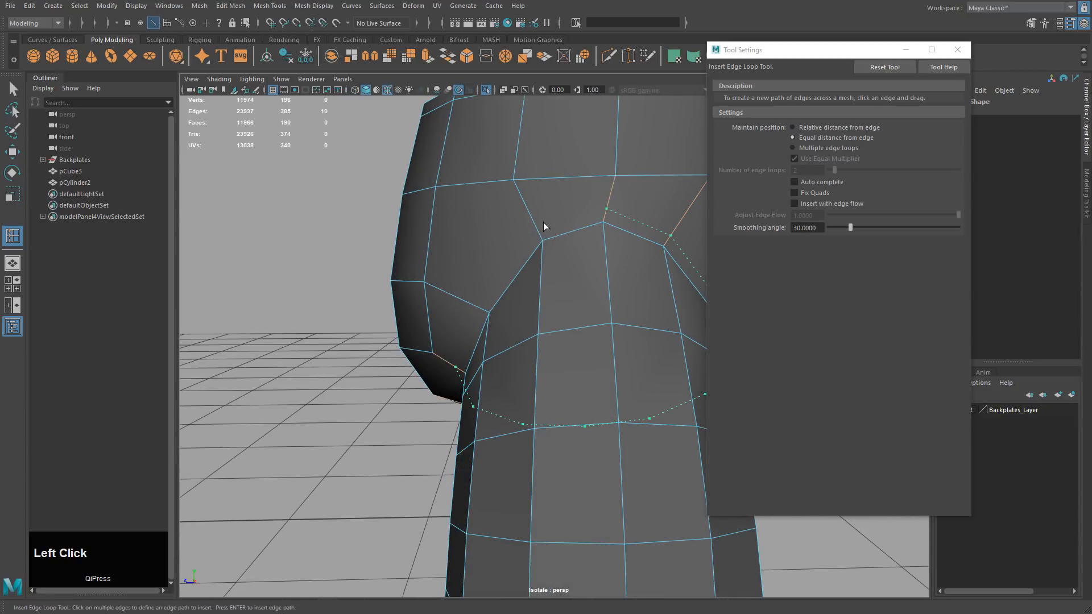
{"action": "left_click_drag", "start_coordinate": [477, 309], "coordinate": [539, 267], "text": "alt"}
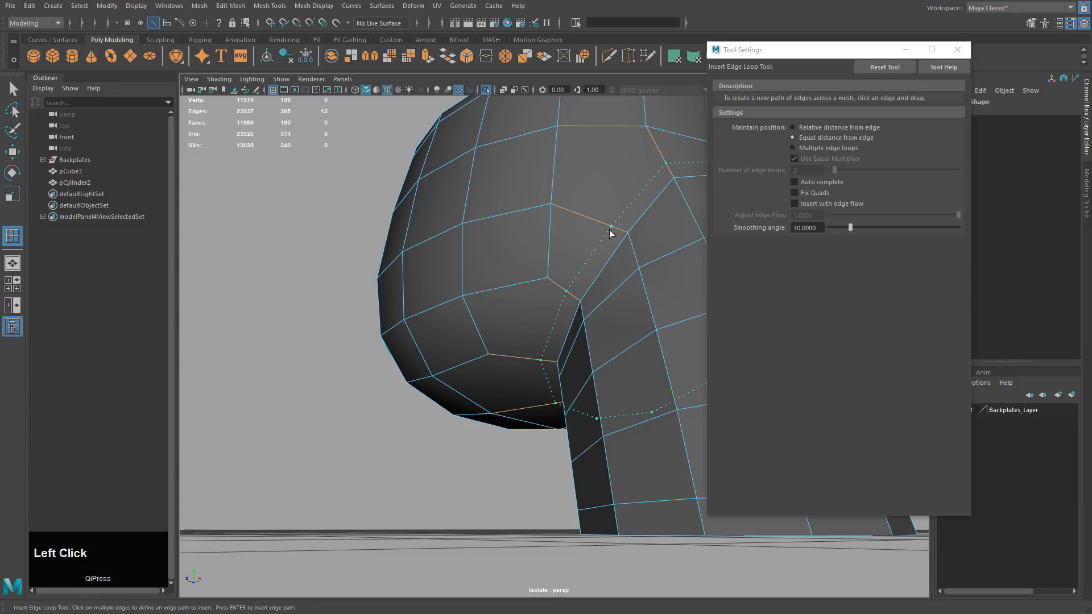
{"action": "key", "text": "Return"}
Step: Preview the body smoothed in object mode with wireframe on shaded turned off, and return it to unsmoothed display
{"action": "middle_click_drag", "start_coordinate": [610, 235], "coordinate": [516, 263], "text": "alt"}
{"action": "left_click_drag", "start_coordinate": [516, 263], "coordinate": [573, 297], "text": "alt"}
{"action": "middle_click_drag", "start_coordinate": [572, 297], "coordinate": [515, 283], "text": "alt"}
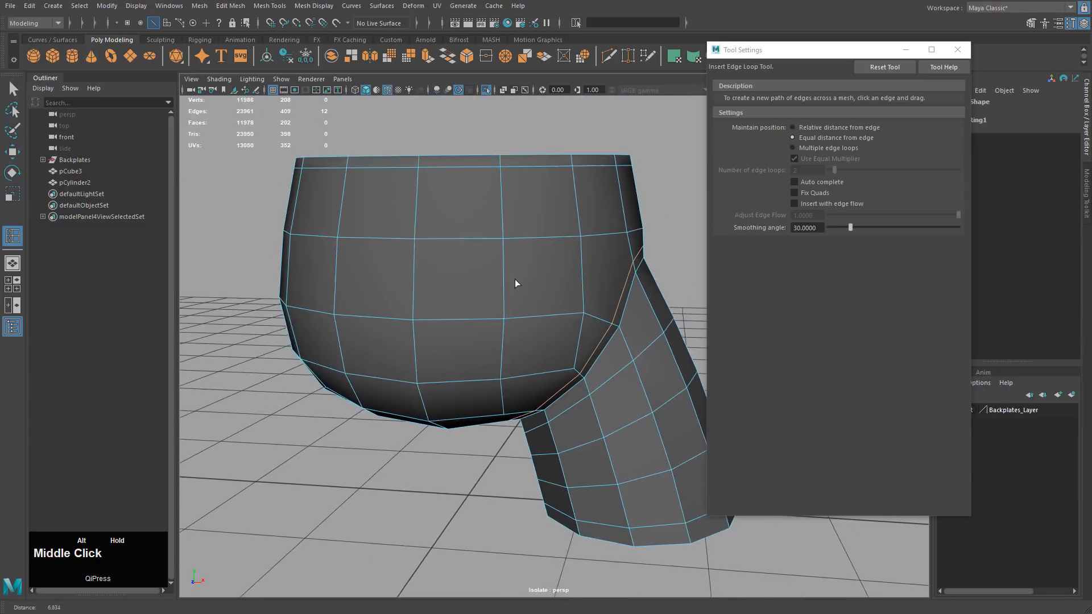
{"action": "left_click_drag", "start_coordinate": [515, 282], "coordinate": [574, 282], "text": "alt"}
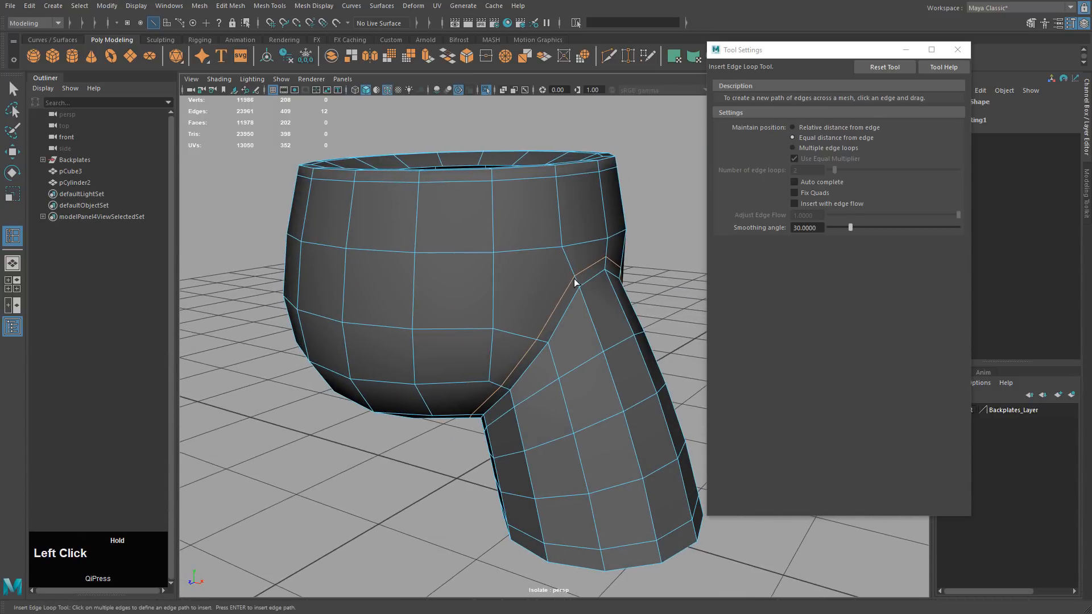
{"action": "key", "text": "w"}
{"action": "right_click_drag", "start_coordinate": [524, 258], "coordinate": [580, 241]}
{"action": "key", "text": "3"}
{"action": "left_click", "coordinate": [660, 228]}
{"action": "right_click_drag", "start_coordinate": [659, 238], "coordinate": [549, 287], "text": "alt"}
{"action": "middle_click_drag", "start_coordinate": [549, 287], "coordinate": [546, 278], "text": "alt"}
{"action": "mouse_move", "coordinate": [545, 278]}
{"action": "left_mouse_down", "text": "alt"}
{"action": "mouse_move", "coordinate": [490, 288]}
{"action": "mouse_move", "coordinate": [336, 258]}
{"action": "mouse_move", "coordinate": [490, 233]}
{"action": "mouse_move", "coordinate": [542, 279]}
{"action": "mouse_move", "coordinate": [540, 311]}
{"action": "left_mouse_up", "text": "alt"}
{"action": "left_click", "coordinate": [387, 89]}
{"action": "left_click", "coordinate": [523, 309]}
{"action": "key", "text": "1"}
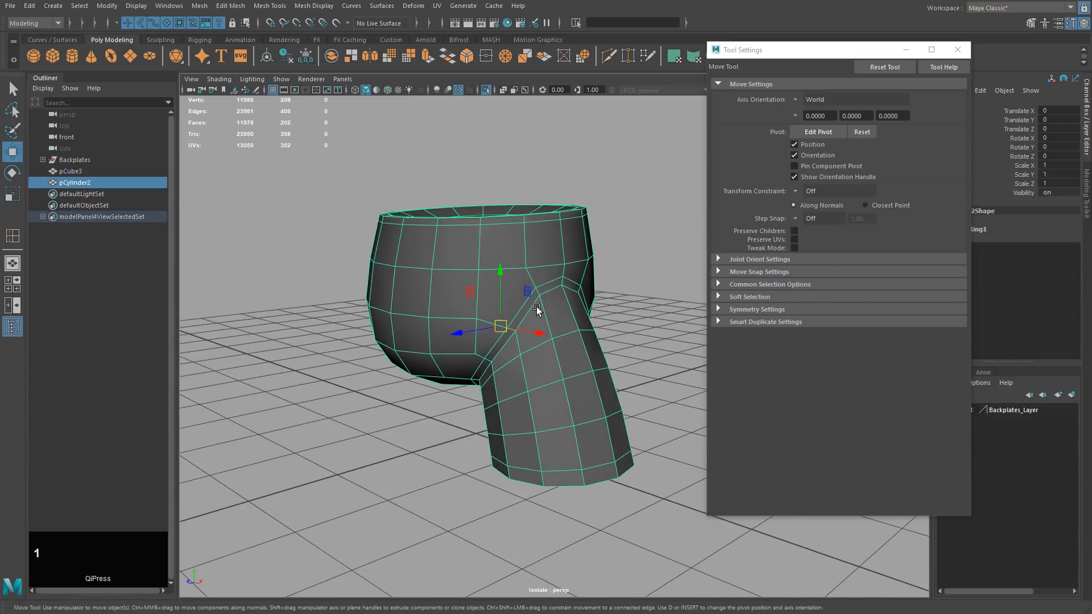
Step: Start the Multi-Cut tool on the body mesh and turn on Edge Flow in its settings
{"action": "middle_click_drag", "start_coordinate": [537, 306], "coordinate": [584, 349], "text": "alt"}
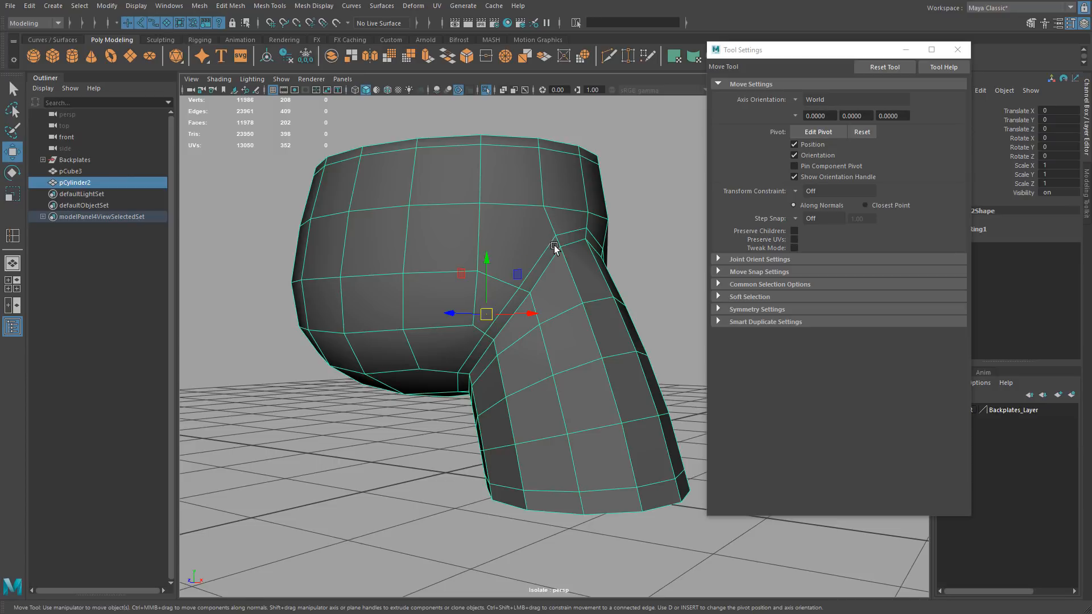
{"action": "left_click_drag", "start_coordinate": [554, 249], "coordinate": [548, 154], "text": "alt"}
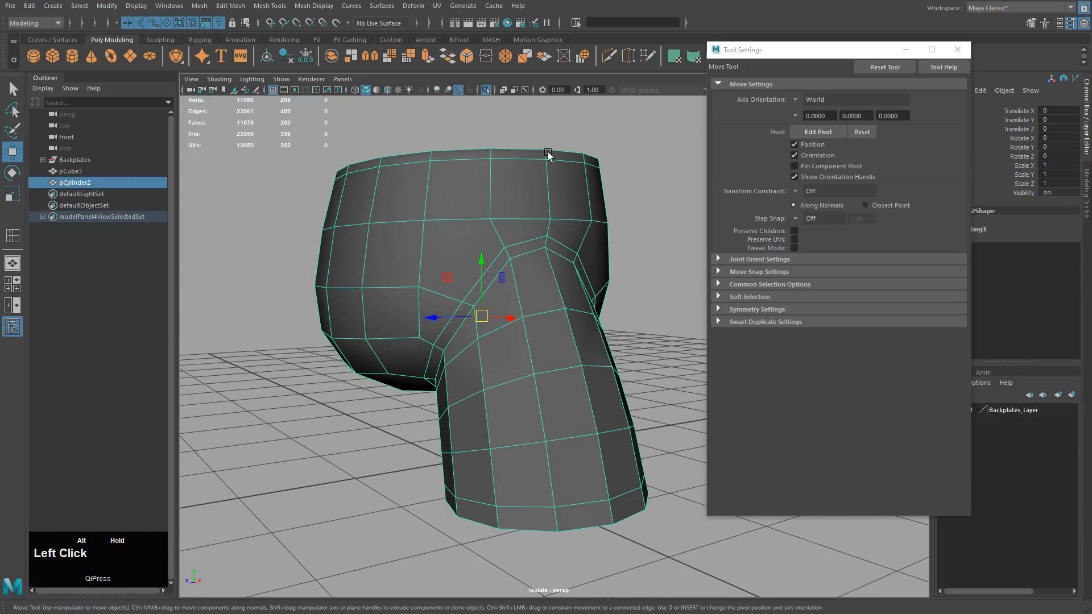
{"action": "left_click", "coordinate": [957, 50]}
{"action": "left_click_drag", "start_coordinate": [585, 250], "coordinate": [623, 212], "text": "alt"}
{"action": "middle_click_drag", "start_coordinate": [624, 212], "coordinate": [592, 209], "text": "alt"}
{"action": "left_click_drag", "start_coordinate": [592, 210], "coordinate": [549, 205], "text": "alt"}
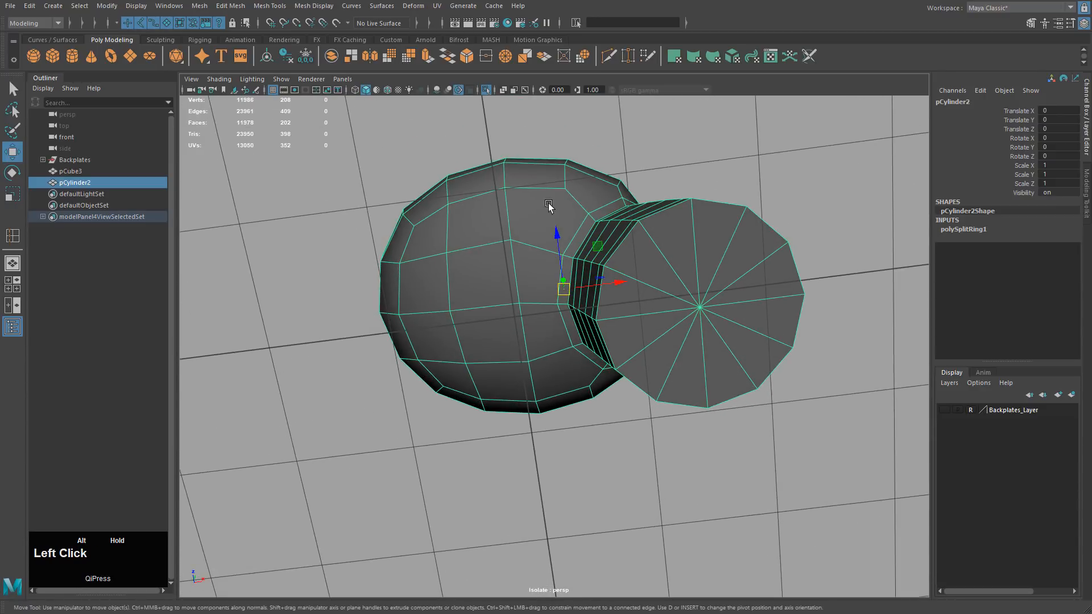
{"action": "left_click", "coordinate": [608, 56]}
{"action": "scroll", "coordinate": [598, 268], "scroll_direction": "up", "scroll_amount": 2}
{"action": "left_click_drag", "start_coordinate": [598, 267], "coordinate": [539, 279], "text": "alt"}
{"action": "middle_click_drag", "start_coordinate": [539, 279], "coordinate": [500, 265], "text": "alt"}
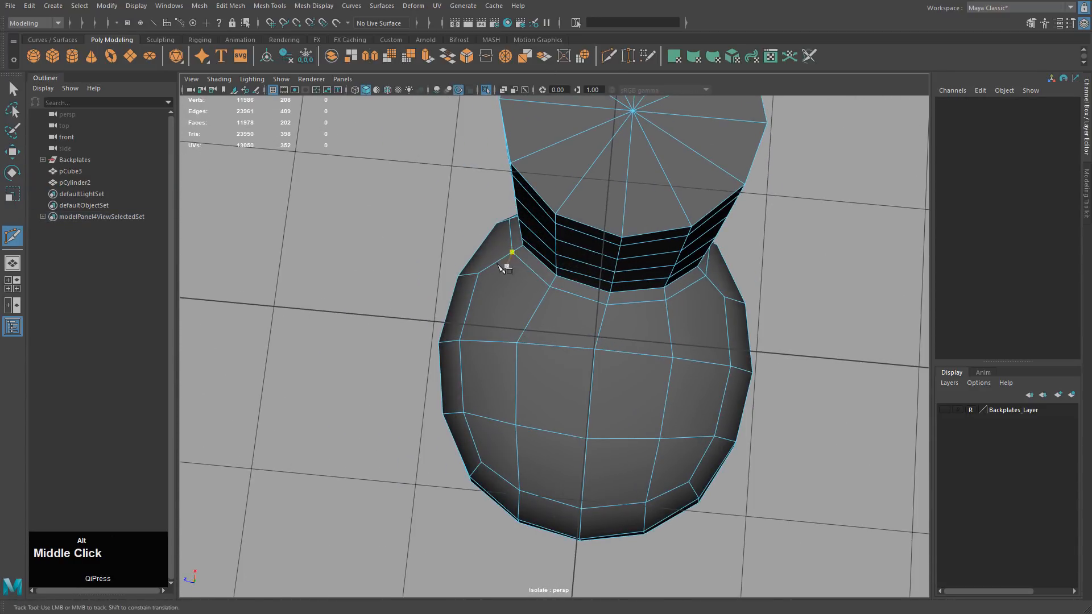
{"action": "double_click", "coordinate": [607, 54]}
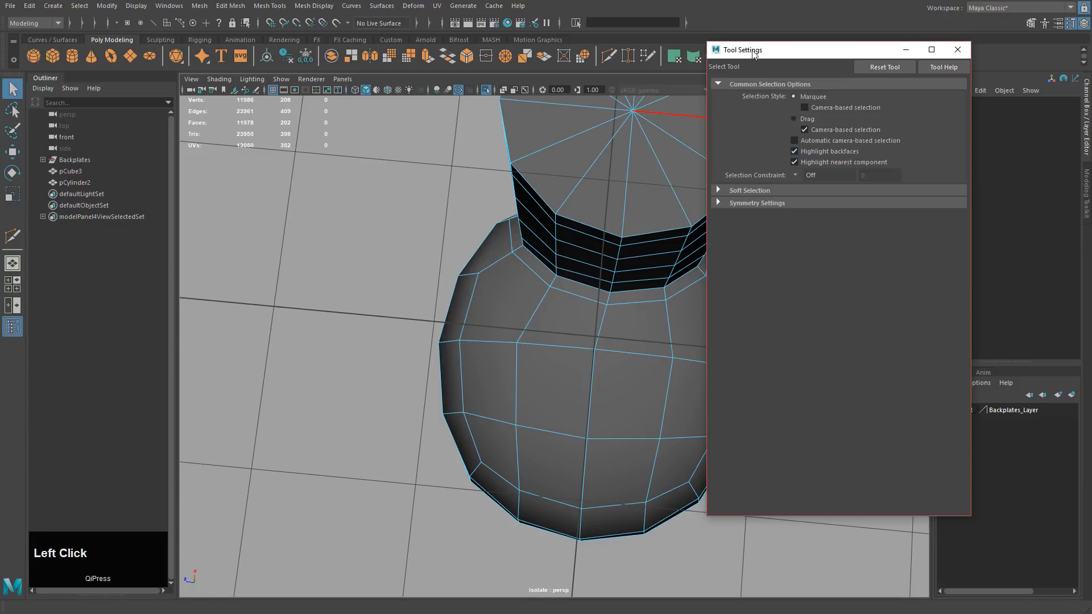
{"action": "left_click_drag", "start_coordinate": [750, 50], "coordinate": [818, 64]}
{"action": "key", "text": "w"}
{"action": "left_click", "coordinate": [610, 54]}
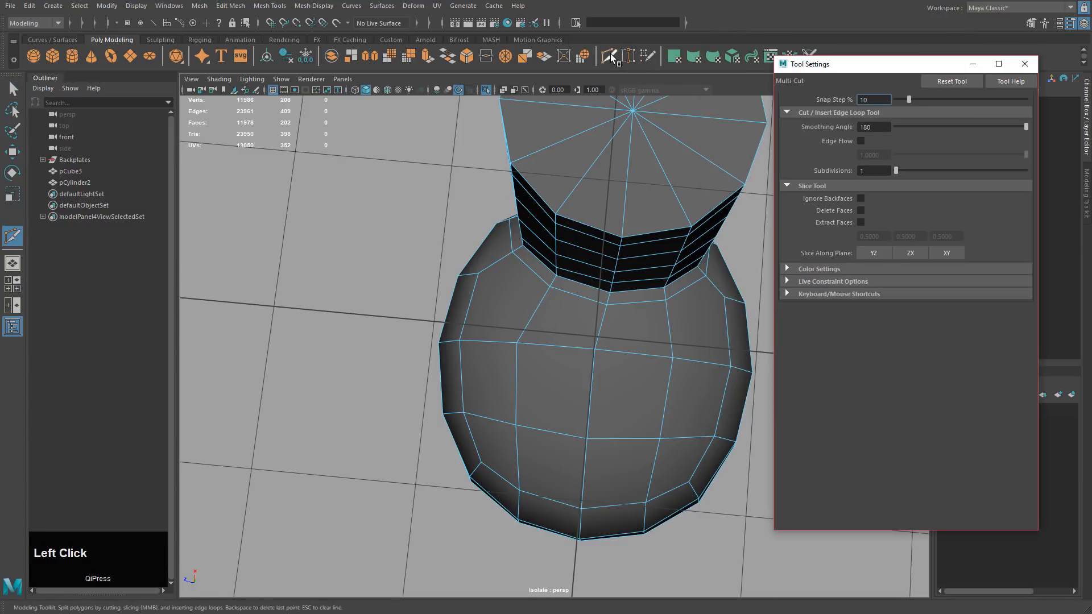
{"action": "left_click", "coordinate": [499, 99]}
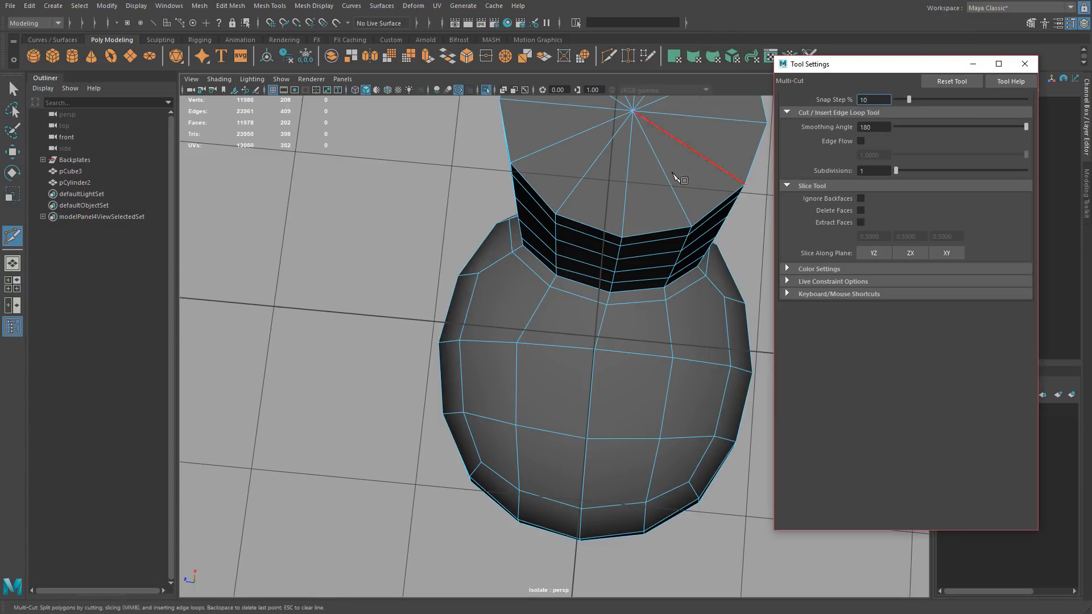
{"action": "middle_click_drag", "start_coordinate": [657, 181], "coordinate": [624, 198], "text": "alt"}
{"action": "scroll", "coordinate": [623, 198], "scroll_direction": "up", "scroll_amount": 1}
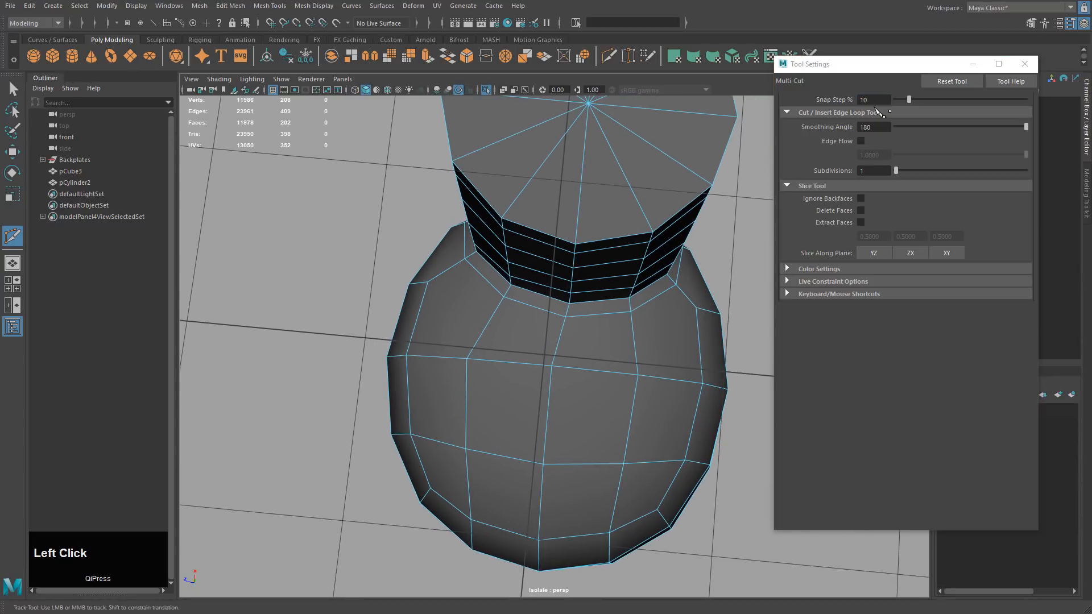
{"action": "left_click", "coordinate": [860, 141]}
Step: Cut an edge path across the three underside edges beside the leg, ending at the body vertex on either side
{"action": "left_click_drag", "start_coordinate": [713, 235], "coordinate": [741, 239], "text": "alt"}
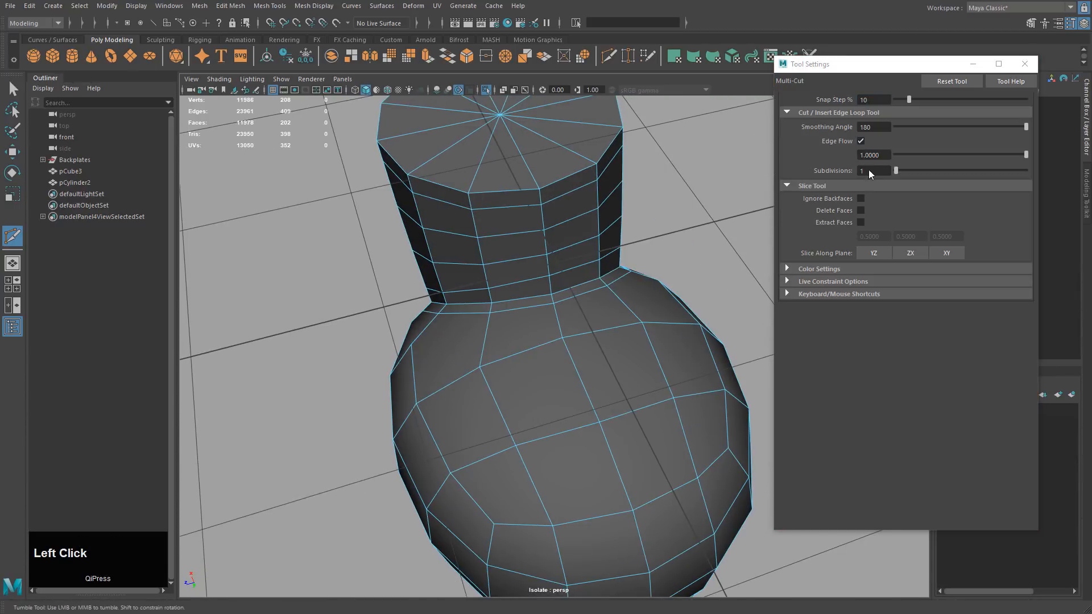
{"action": "left_click", "coordinate": [487, 309]}
{"action": "left_click_drag", "start_coordinate": [487, 309], "coordinate": [510, 375], "text": "alt"}
{"action": "left_click", "coordinate": [451, 414]}
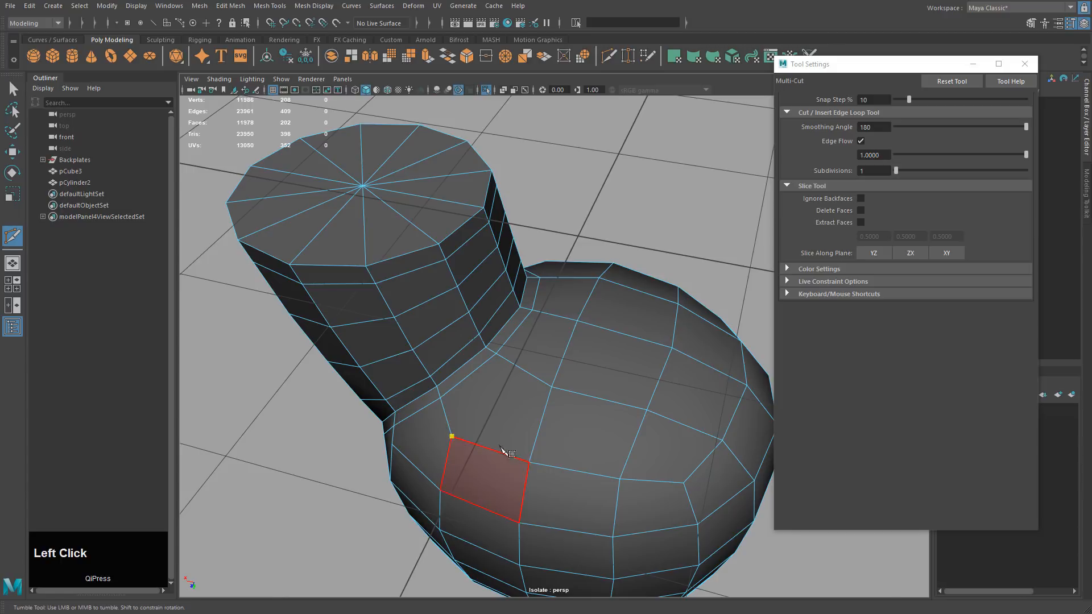
{"action": "left_click_drag", "start_coordinate": [451, 414], "coordinate": [563, 389], "text": "alt"}
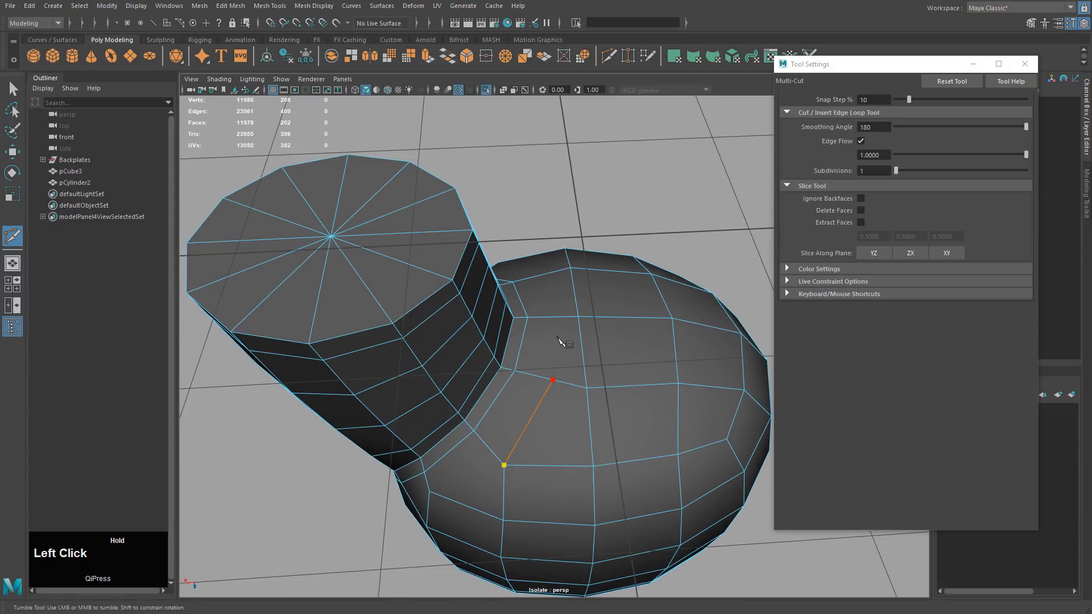
{"action": "left_click", "coordinate": [558, 317]}
{"action": "left_click_drag", "start_coordinate": [558, 316], "coordinate": [560, 272], "text": "alt"}
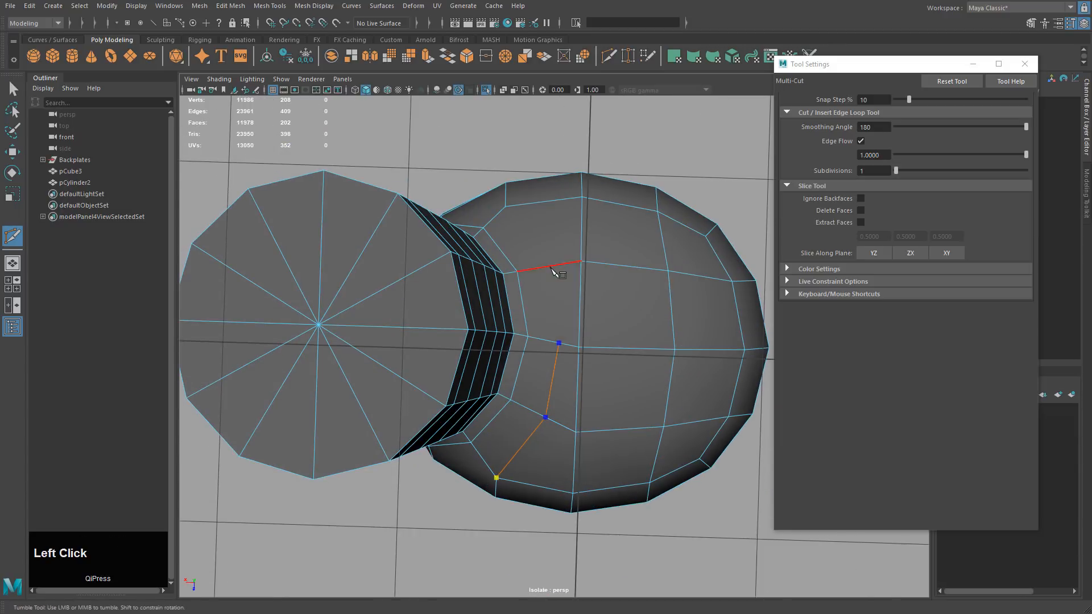
{"action": "left_click", "coordinate": [505, 207]}
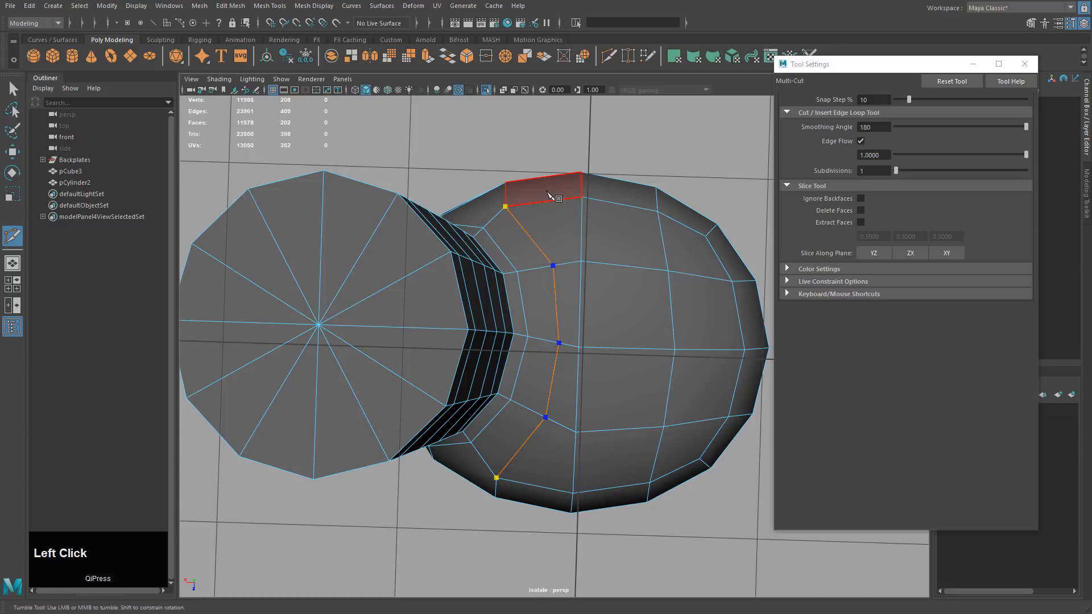
{"action": "left_click_drag", "start_coordinate": [550, 195], "coordinate": [568, 256], "text": "alt"}
{"action": "middle_click_drag", "start_coordinate": [580, 250], "coordinate": [592, 263], "text": "alt"}
{"action": "left_click_drag", "start_coordinate": [594, 267], "coordinate": [612, 210], "text": "alt"}
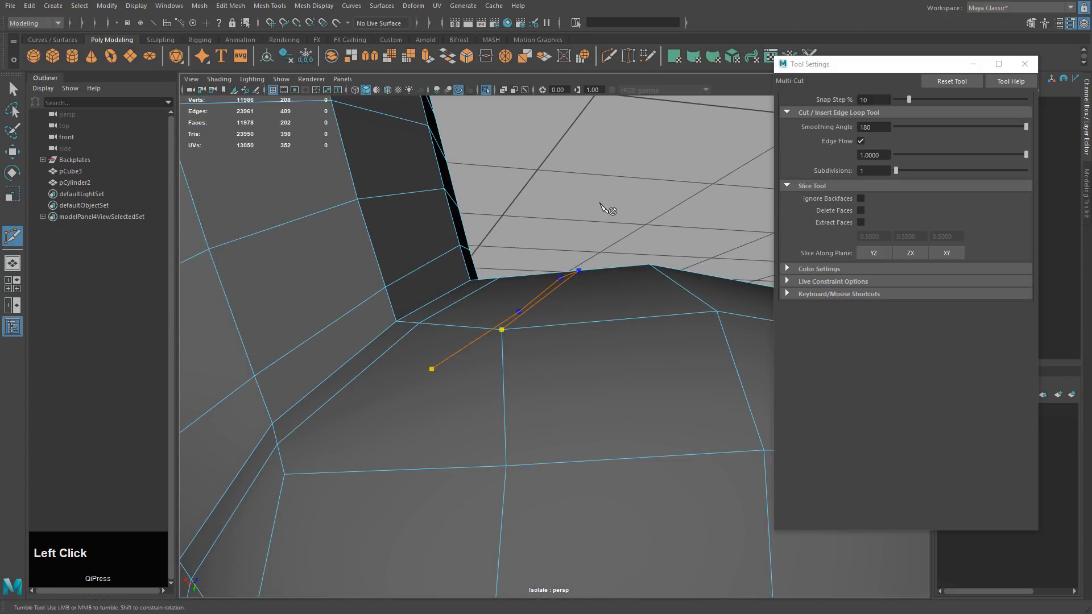
{"action": "right_click", "coordinate": [602, 210]}
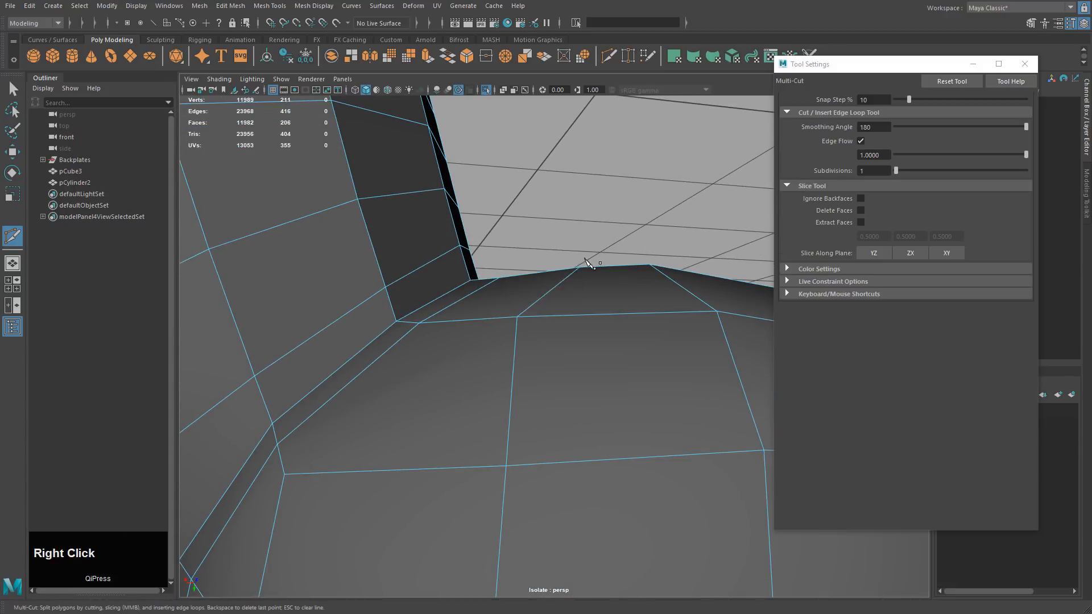
{"action": "left_click_drag", "start_coordinate": [591, 268], "coordinate": [472, 370], "text": "alt"}
{"action": "middle_click_drag", "start_coordinate": [472, 370], "coordinate": [422, 353], "text": "alt"}
{"action": "left_click_drag", "start_coordinate": [422, 353], "coordinate": [530, 318], "text": "alt"}
{"action": "key", "text": "w"}
{"action": "right_click_drag", "start_coordinate": [558, 300], "coordinate": [560, 329]}
{"action": "right_click_drag", "start_coordinate": [613, 298], "coordinate": [612, 268]}
{"action": "left_click", "coordinate": [611, 297]}
{"action": "left_click", "coordinate": [567, 297], "text": "shift"}
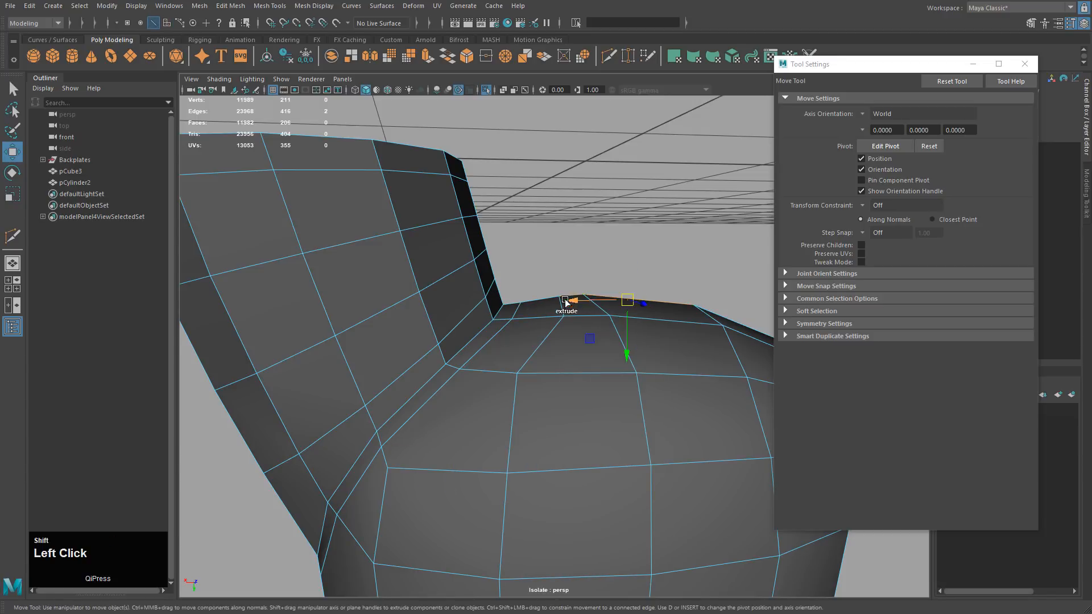
{"action": "left_click", "coordinate": [703, 323], "text": "shift"}
{"action": "left_click_drag", "start_coordinate": [615, 325], "coordinate": [609, 357], "text": "alt"}
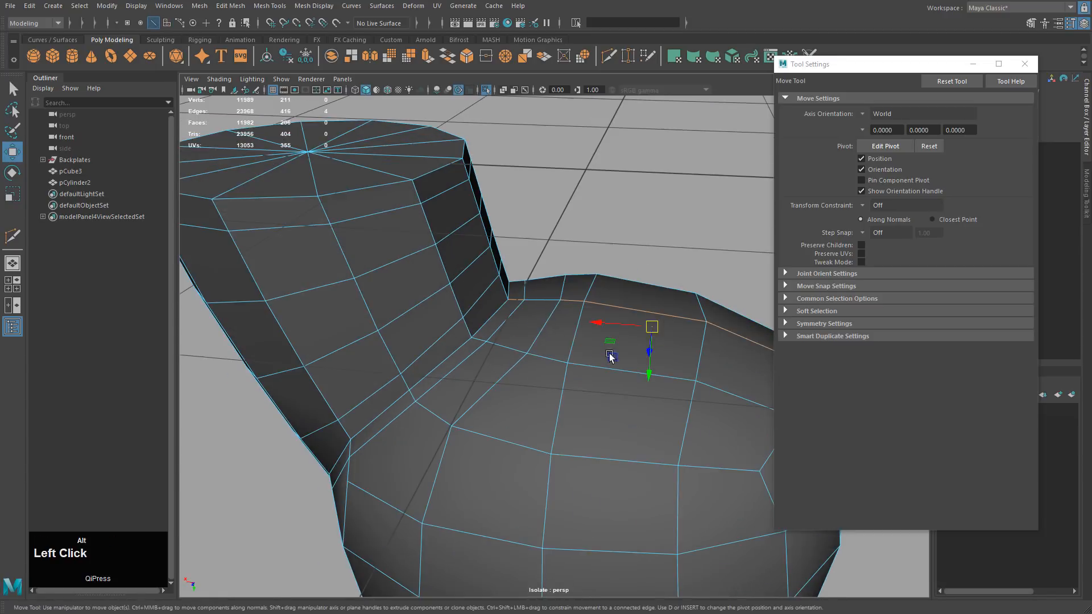
{"action": "right_click_drag", "start_coordinate": [538, 324], "coordinate": [573, 304]}
{"action": "left_click", "coordinate": [644, 222]}
Step: Slide the two middle edges of the new underside cut along their neighbouring edges with the Slide Edge tool
{"action": "left_click_drag", "start_coordinate": [608, 265], "coordinate": [560, 335], "text": "alt"}
{"action": "left_click", "coordinate": [590, 335]}
{"action": "right_click_drag", "start_coordinate": [560, 335], "coordinate": [552, 310]}
{"action": "left_click", "coordinate": [537, 294]}
{"action": "left_click", "coordinate": [555, 338], "text": "shift"}
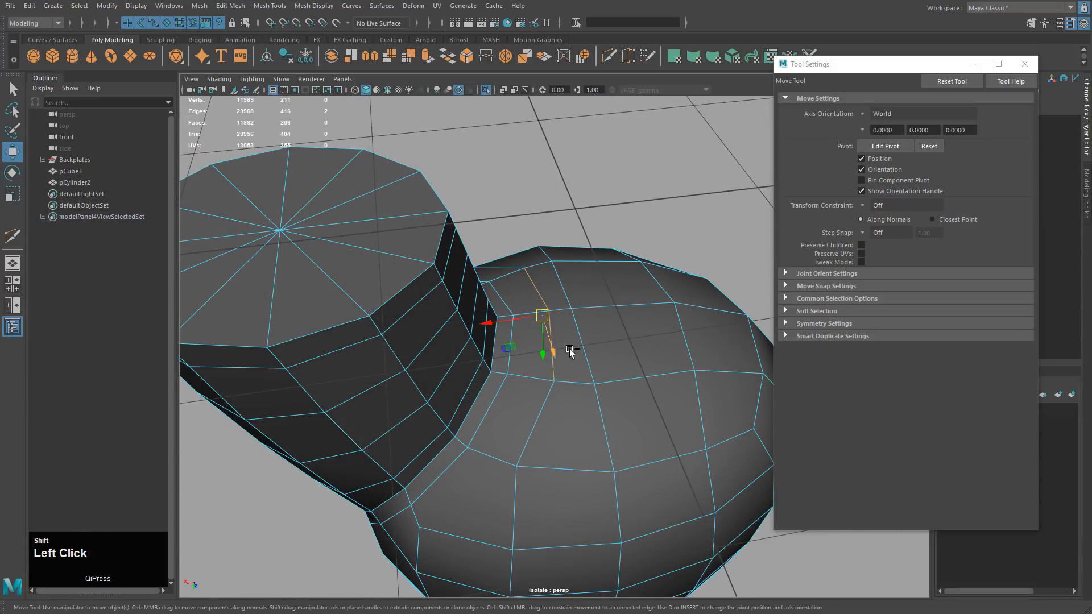
{"action": "left_click_drag", "start_coordinate": [562, 348], "coordinate": [594, 331], "text": "alt"}
{"action": "right_click_drag", "start_coordinate": [588, 269], "coordinate": [561, 360], "text": "shift"}
{"action": "left_click", "coordinate": [579, 301]}
{"action": "middle_click_drag", "start_coordinate": [579, 302], "coordinate": [561, 313]}
{"action": "left_click_drag", "start_coordinate": [554, 277], "coordinate": [509, 219], "text": "alt"}
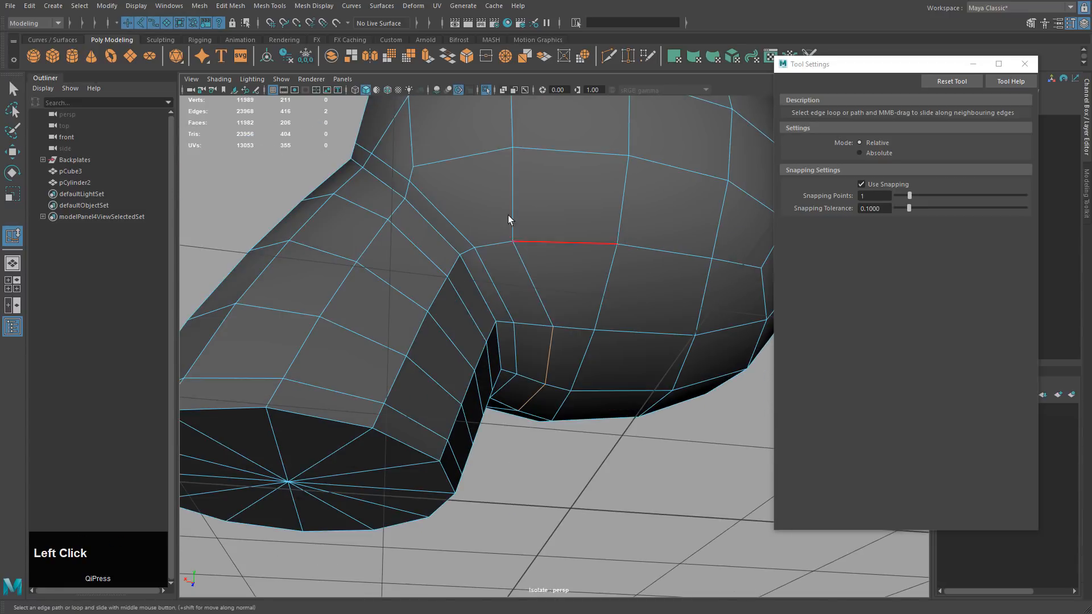
{"action": "left_click_drag", "start_coordinate": [547, 270], "coordinate": [444, 405], "text": "alt"}
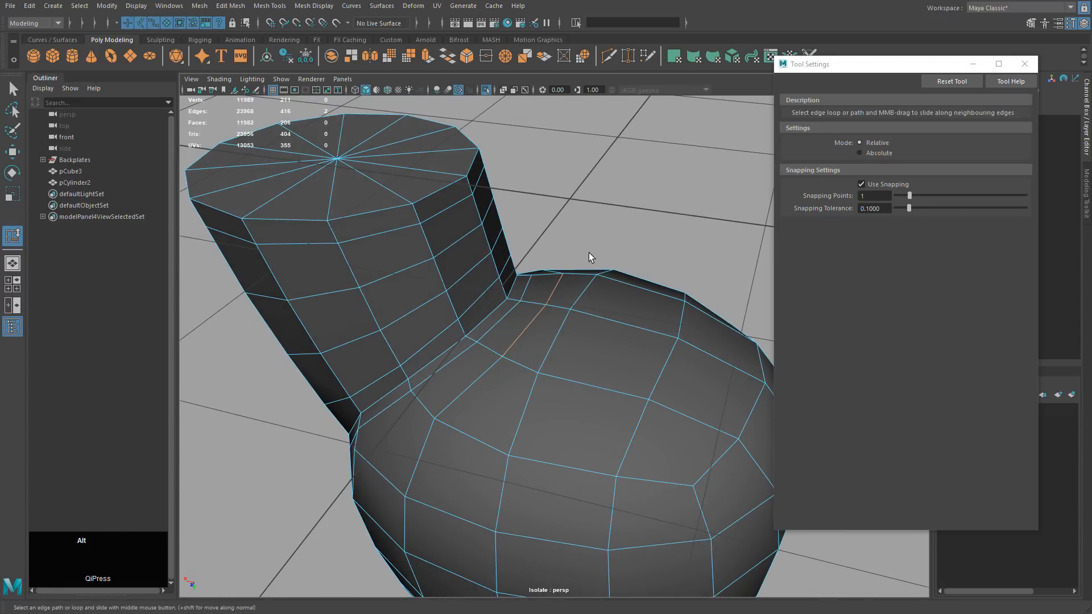
Step: Return the body mesh to object mode and delete its construction history
{"action": "left_click_drag", "start_coordinate": [590, 256], "coordinate": [521, 258], "text": "alt"}
{"action": "key", "text": "w"}
{"action": "right_click_drag", "start_coordinate": [522, 258], "coordinate": [576, 238]}
{"action": "key", "text": "ctrl+shift+d"}
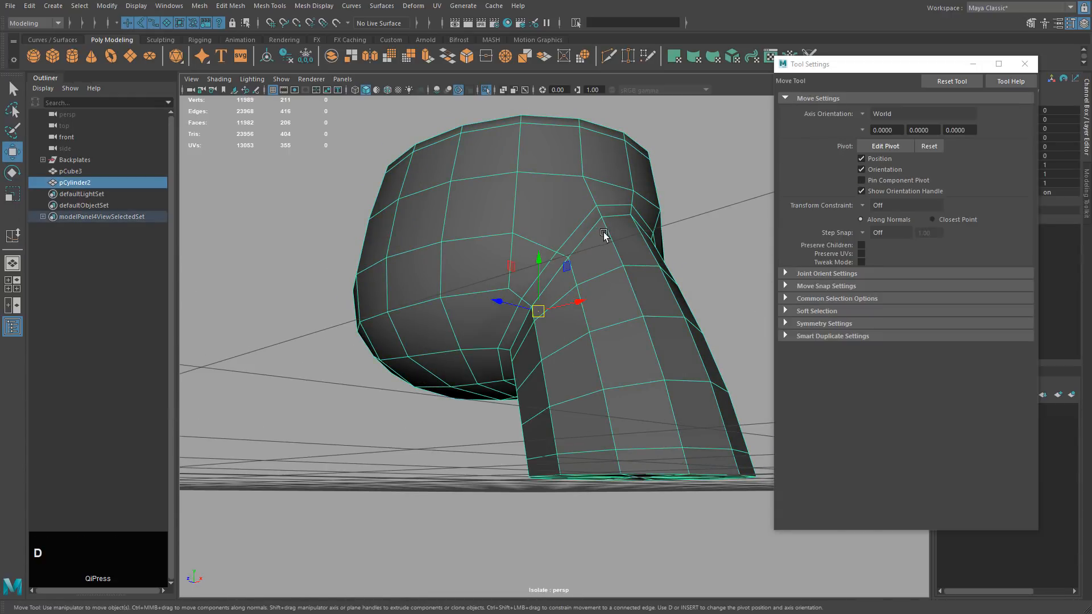
Step: Multi-Cut a diagonal edge on each side of the leg, joining the body vertex above the seam to the lower side vertex
{"action": "left_click_drag", "start_coordinate": [604, 234], "coordinate": [544, 264], "text": "alt"}
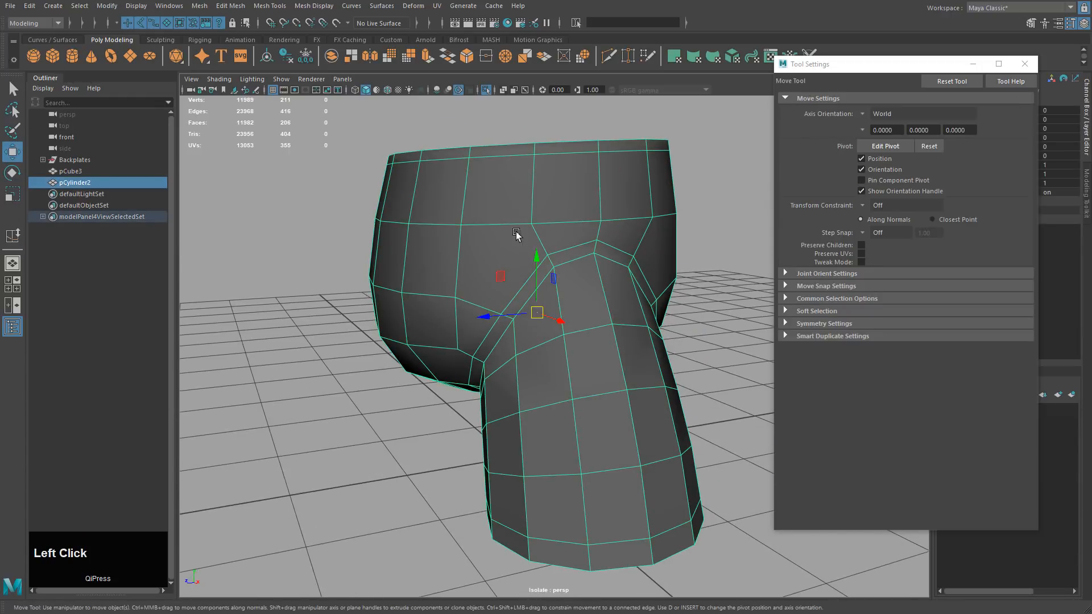
{"action": "left_click_drag", "start_coordinate": [579, 231], "coordinate": [517, 127], "text": "alt"}
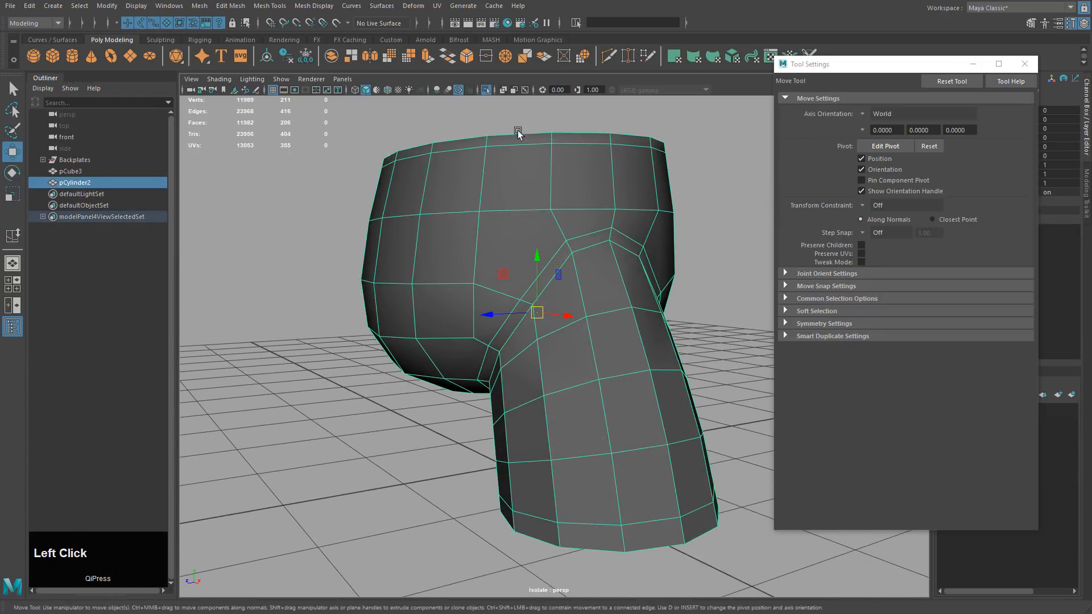
{"action": "left_click", "coordinate": [608, 55]}
{"action": "key", "text": "Escape"}
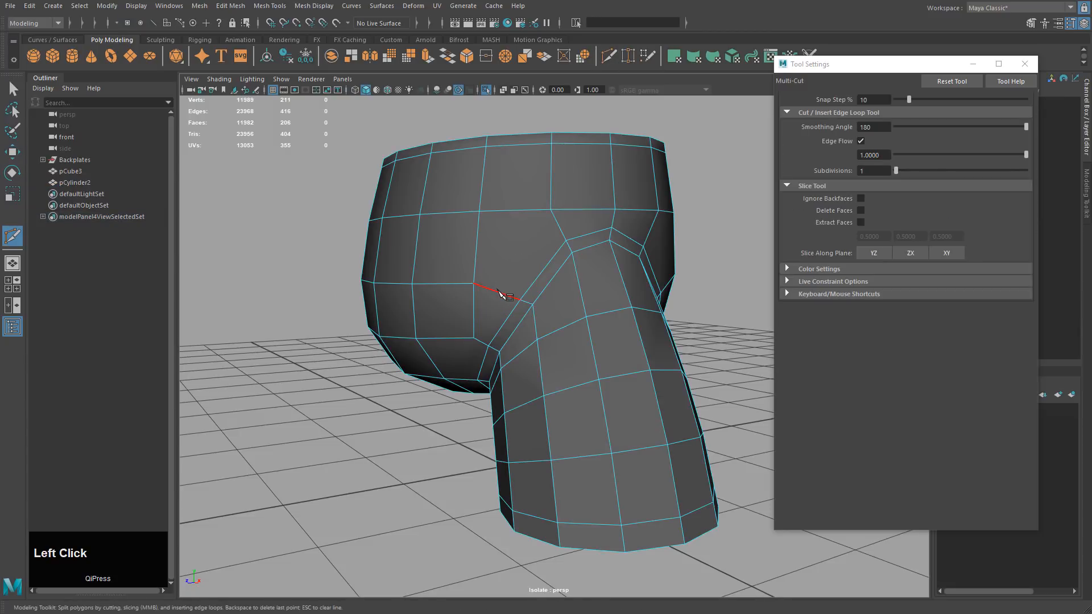
{"action": "left_click", "coordinate": [550, 209]}
{"action": "right_click", "coordinate": [531, 198]}
{"action": "left_click_drag", "start_coordinate": [629, 272], "coordinate": [560, 232], "text": "alt"}
{"action": "left_click", "coordinate": [570, 210]}
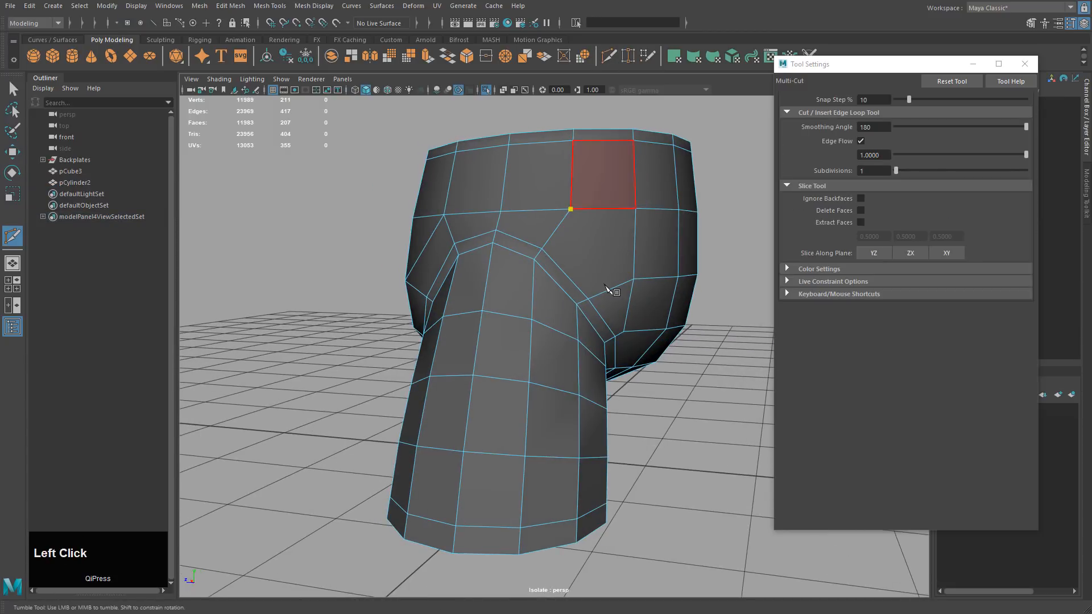
{"action": "left_click", "coordinate": [633, 279]}
{"action": "right_click", "coordinate": [675, 265]}
Step: Delete the old horizontal edge above the diagonal cut on both sides of the leg
{"action": "key", "text": "w"}
{"action": "right_click_drag", "start_coordinate": [573, 212], "coordinate": [572, 177]}
{"action": "left_click", "coordinate": [591, 212]}
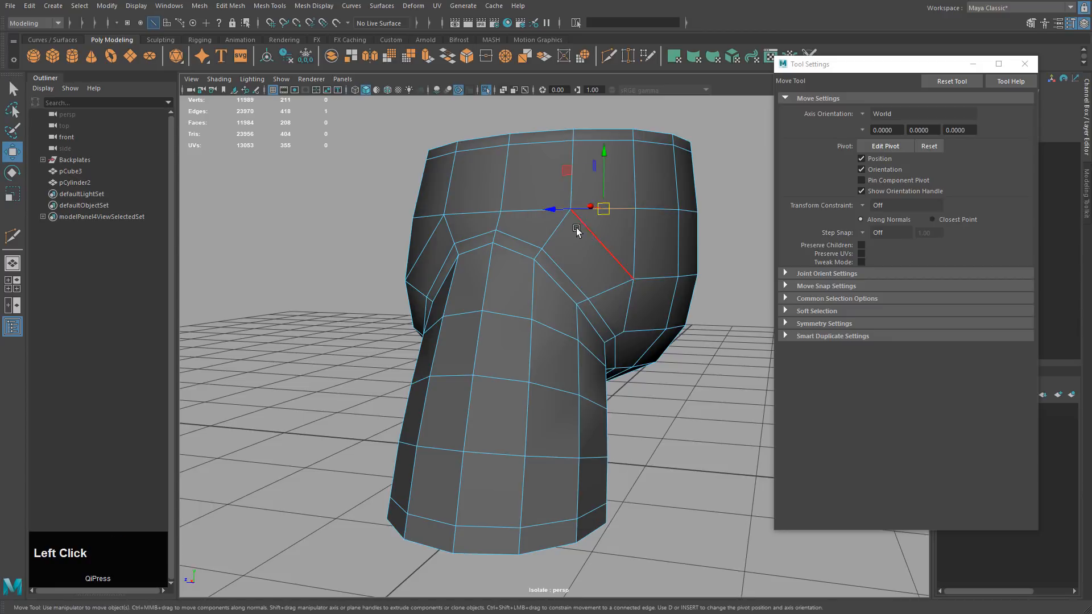
{"action": "left_click_drag", "start_coordinate": [575, 227], "coordinate": [517, 245], "text": "alt"}
{"action": "left_click", "coordinate": [492, 217], "text": "shift"}
{"action": "key", "text": "Delete"}
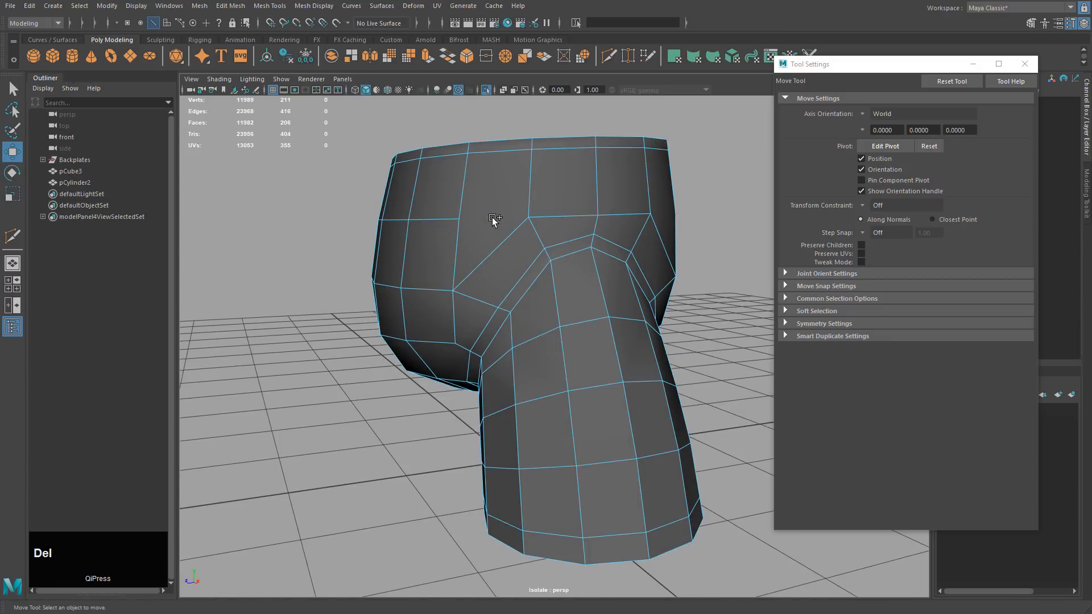
Step: Multi-Cut a new edge path above the leg, from the side vertex across the three vertical edges to the matching vertex on the far side
{"action": "middle_click_drag", "start_coordinate": [559, 185], "coordinate": [546, 231], "text": "alt"}
{"action": "middle_click_drag", "start_coordinate": [481, 250], "coordinate": [493, 247], "text": "alt"}
{"action": "left_click_drag", "start_coordinate": [493, 247], "coordinate": [598, 181], "text": "alt"}
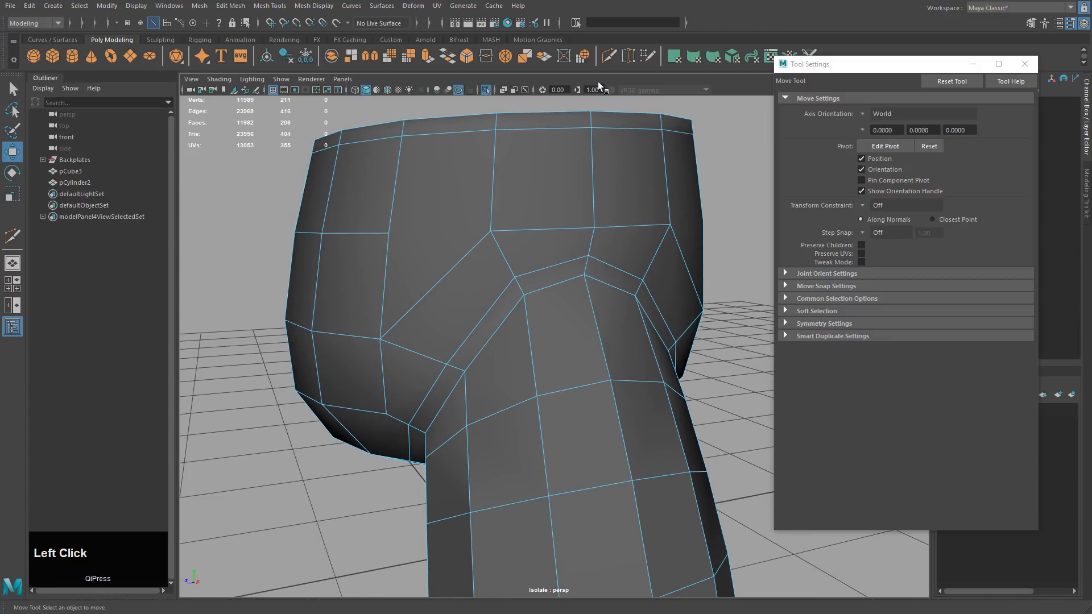
{"action": "left_click", "coordinate": [605, 61]}
{"action": "left_click_drag", "start_coordinate": [574, 229], "coordinate": [658, 232], "text": "alt"}
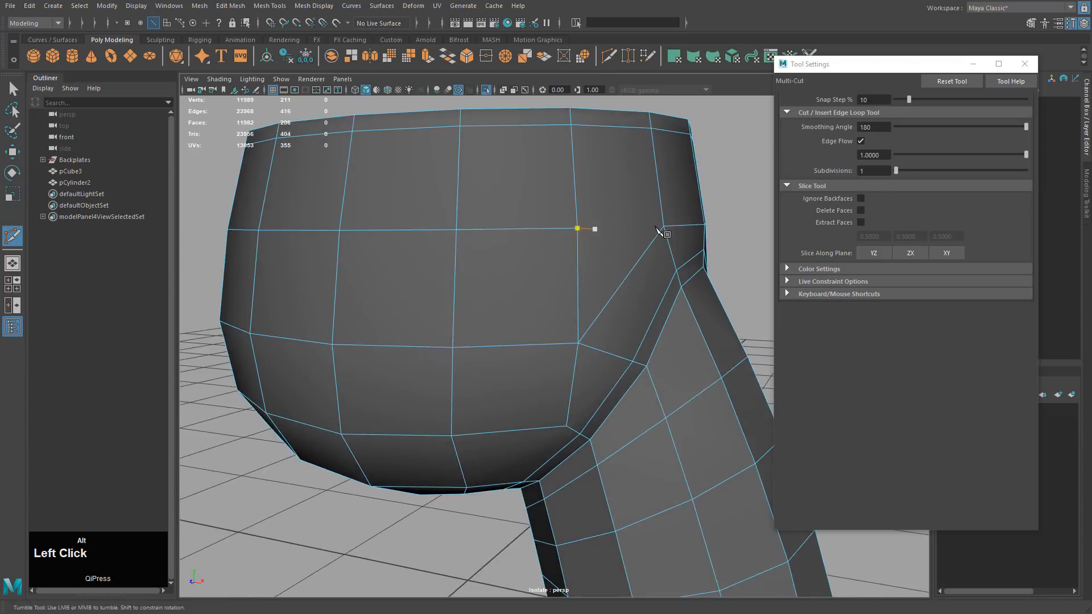
{"action": "middle_click_drag", "start_coordinate": [658, 232], "coordinate": [605, 243], "text": "alt"}
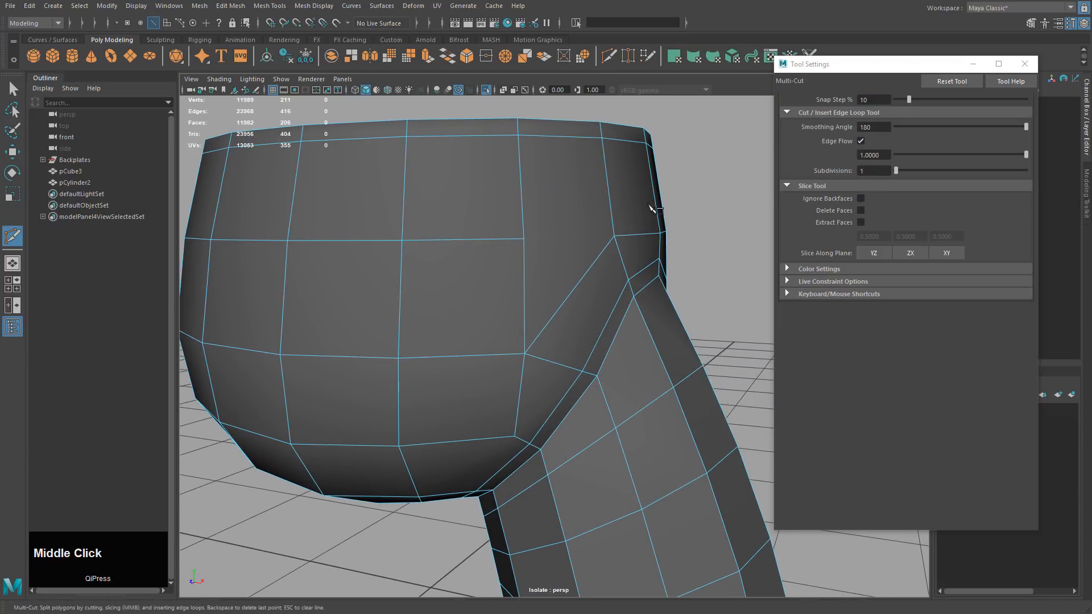
{"action": "left_click", "coordinate": [524, 238]}
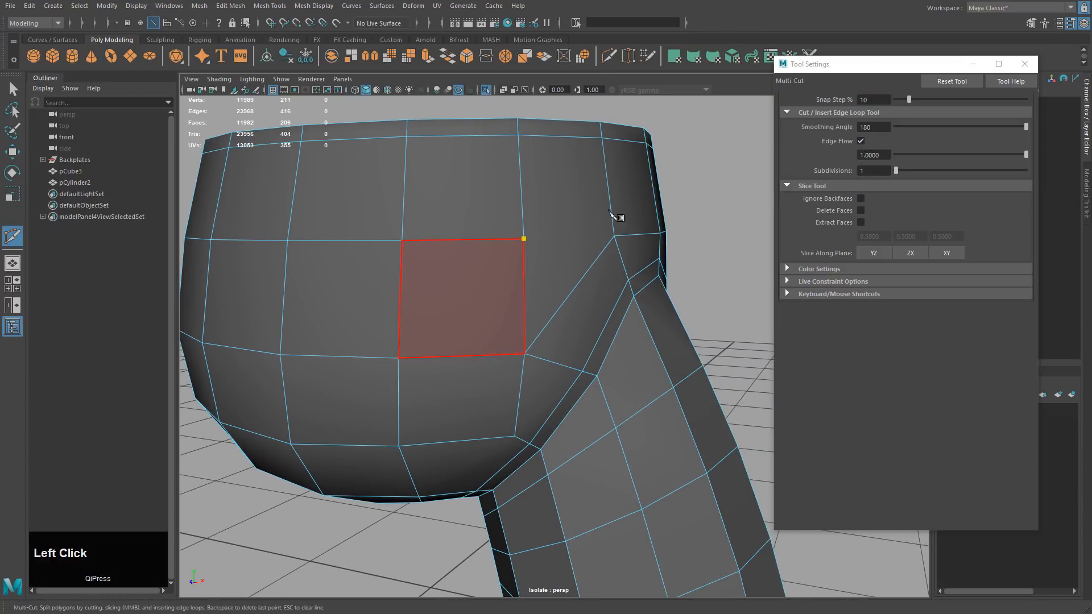
{"action": "left_click_drag", "start_coordinate": [670, 234], "coordinate": [407, 210], "text": "alt"}
{"action": "left_click", "coordinate": [552, 199], "text": "shift"}
{"action": "left_click", "coordinate": [624, 193], "text": "shift"}
{"action": "left_click", "coordinate": [556, 223]}
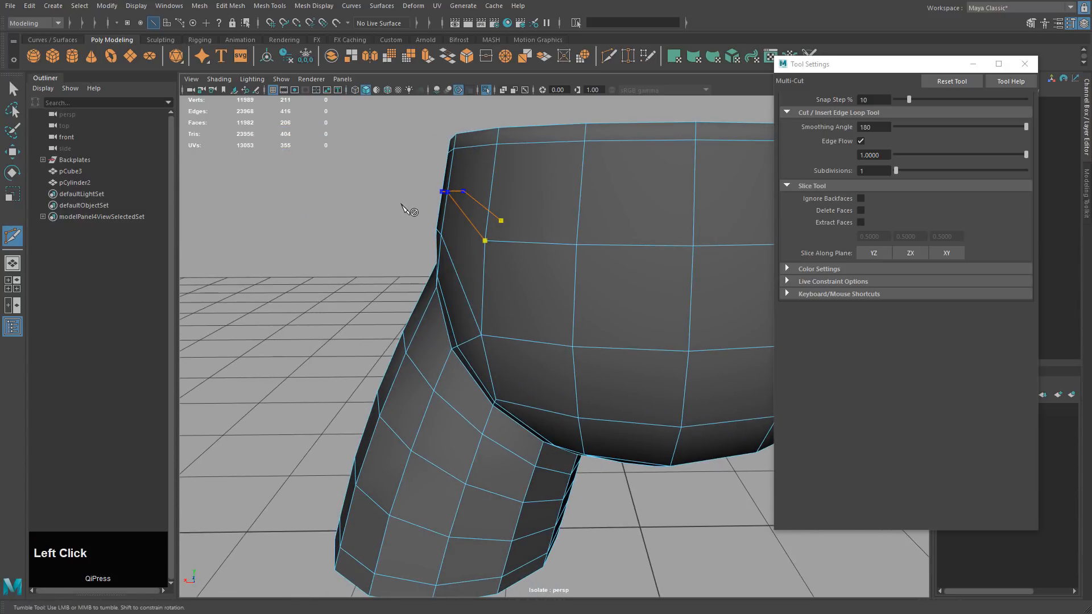
{"action": "right_click", "coordinate": [402, 205]}
{"action": "left_click_drag", "start_coordinate": [452, 253], "coordinate": [522, 192], "text": "alt"}
{"action": "key", "text": "w"}
{"action": "middle_click_drag", "start_coordinate": [532, 186], "coordinate": [524, 187], "text": "alt"}
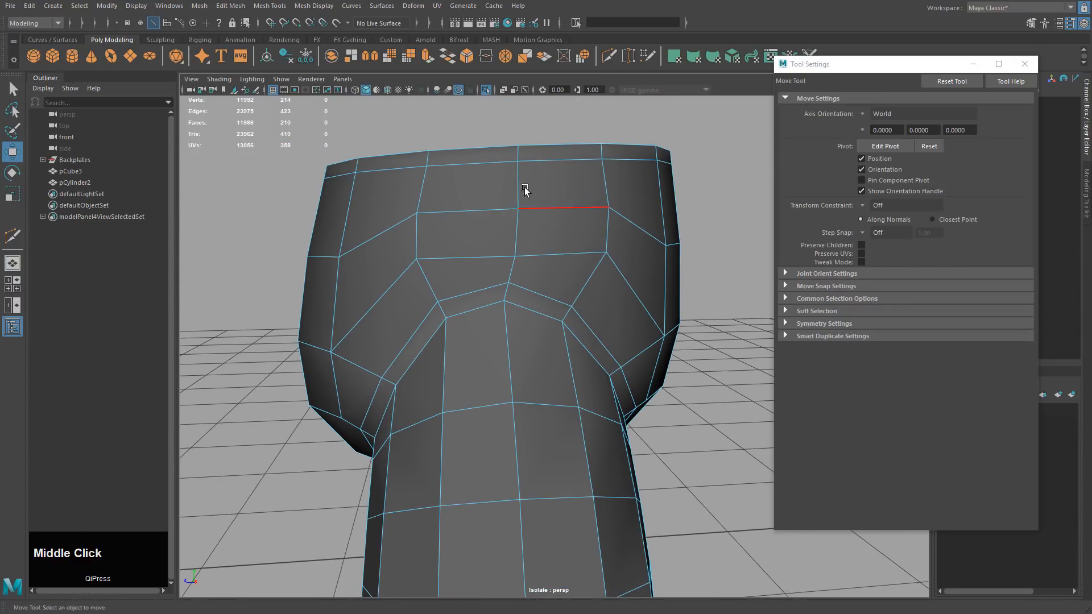
Step: Shrink the move manipulator and slide the centre vertex of the row above the leg seam upward along its vertical edge with curve snapping
{"action": "scroll", "coordinate": [543, 241], "scroll_direction": "up", "scroll_amount": 3}
{"action": "left_click_drag", "start_coordinate": [538, 216], "coordinate": [561, 220], "text": "alt"}
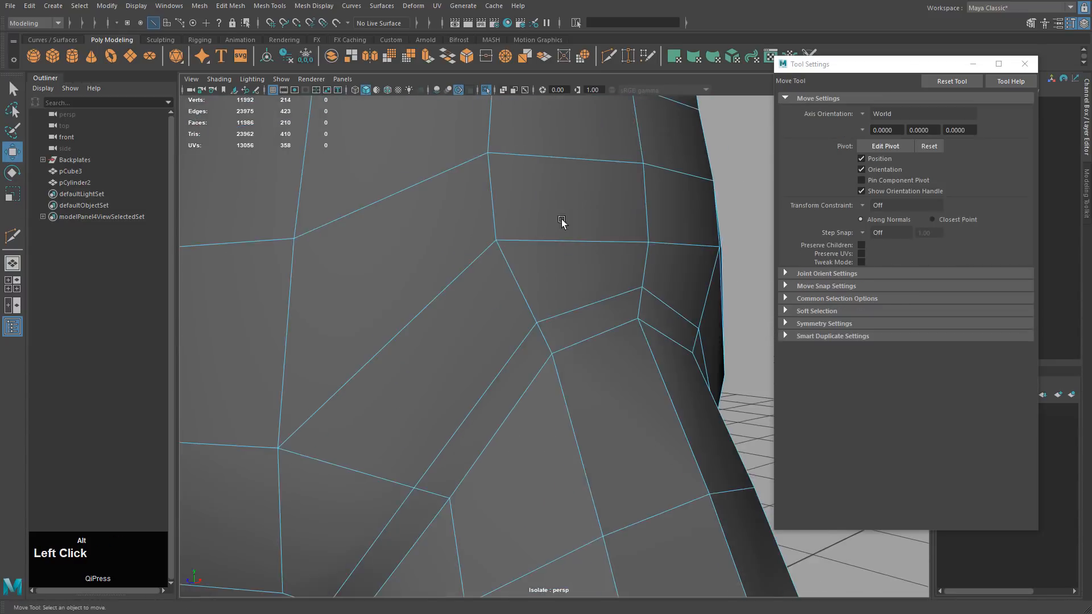
{"action": "middle_click_drag", "start_coordinate": [561, 219], "coordinate": [492, 307], "text": "alt"}
{"action": "right_click", "coordinate": [574, 231]}
{"action": "right_click_drag", "start_coordinate": [574, 231], "coordinate": [581, 235]}
{"action": "left_click", "coordinate": [585, 237]}
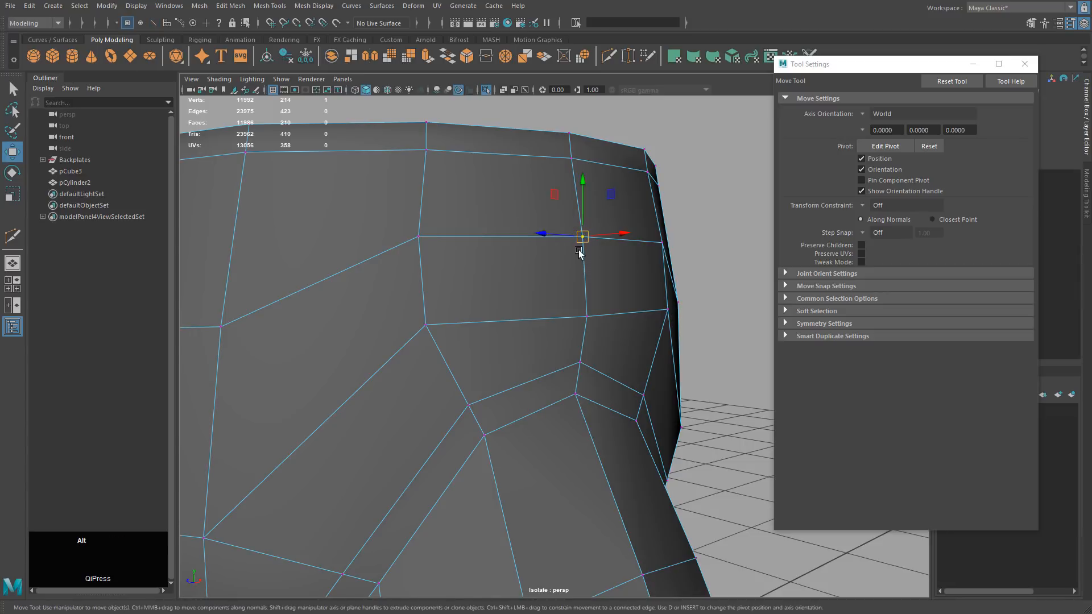
{"action": "left_click", "coordinate": [589, 316]}
{"action": "left_click_drag", "start_coordinate": [621, 312], "coordinate": [550, 292], "text": "alt"}
{"action": "key", "text": "4"}
{"action": "key", "text": "5"}
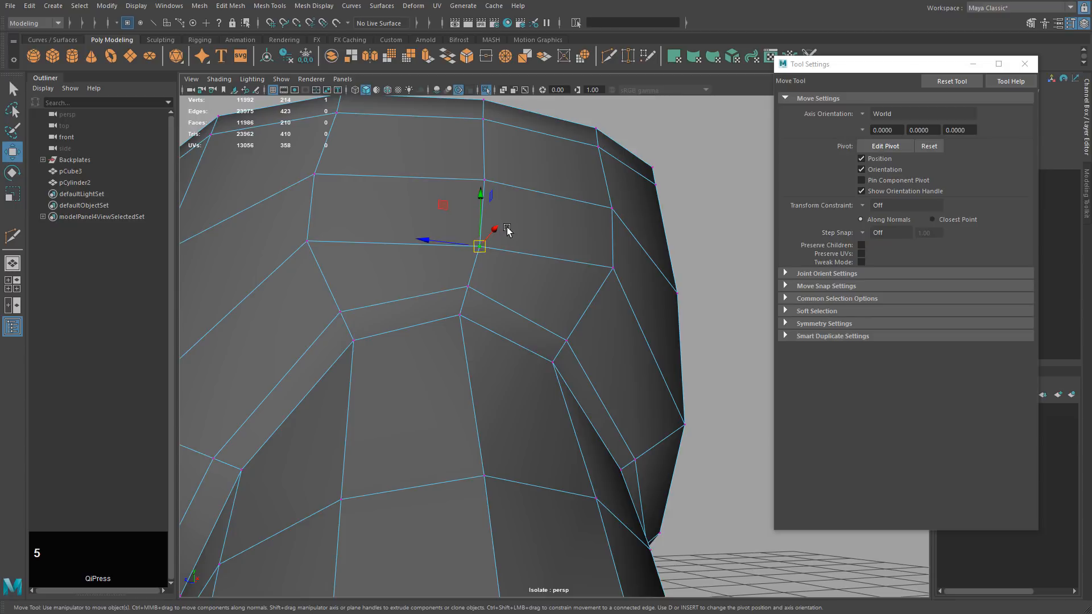
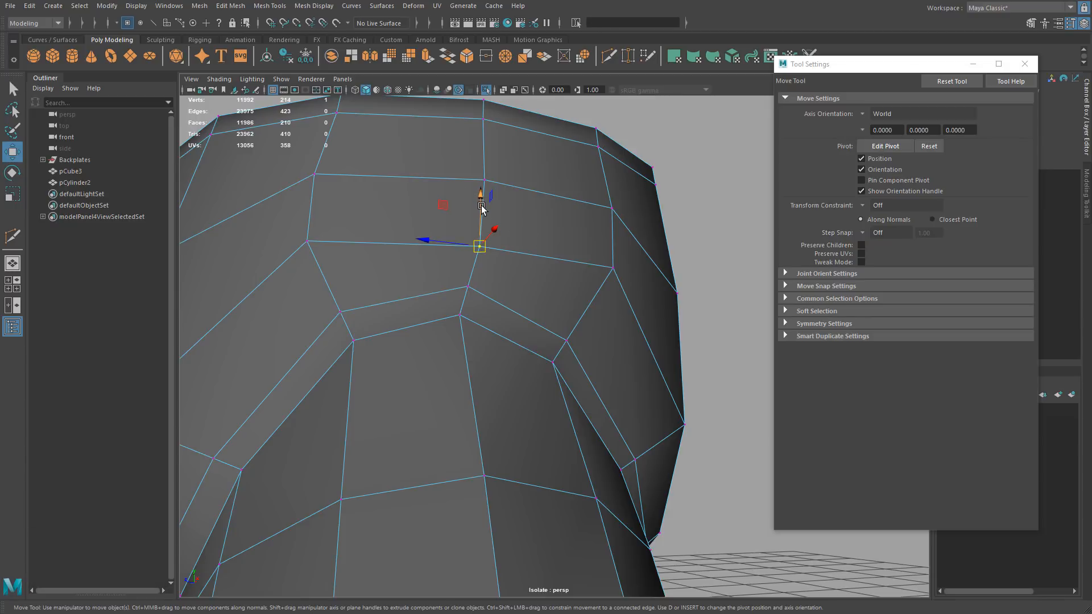
{"action": "key", "text": "minus"}
{"action": "key", "text": "minus"}
{"action": "key", "text": "minus"}
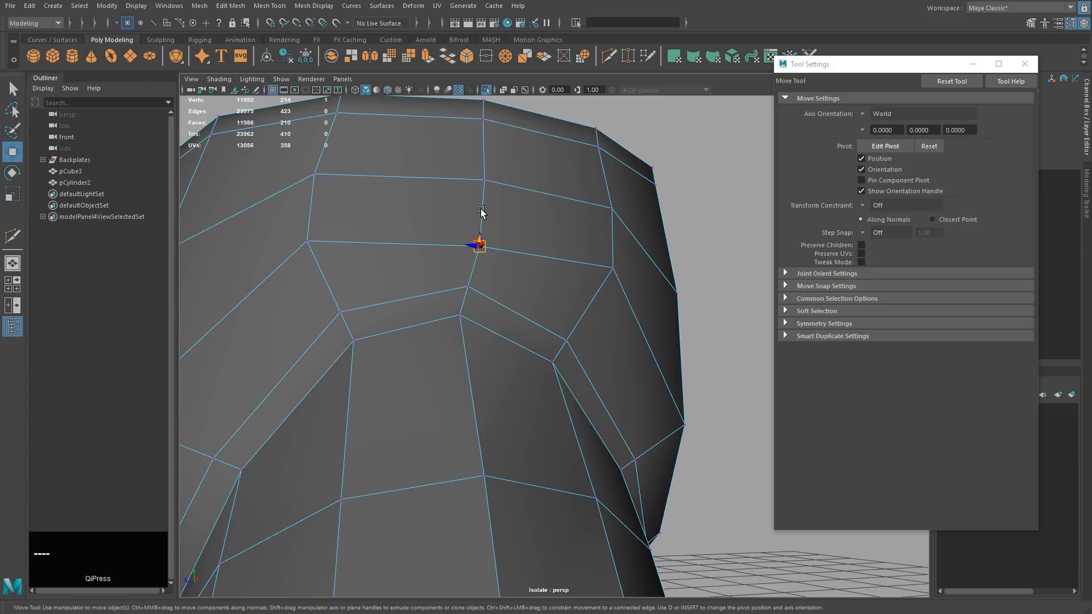
{"action": "middle_click_drag", "start_coordinate": [513, 240], "coordinate": [522, 242], "text": "alt"}
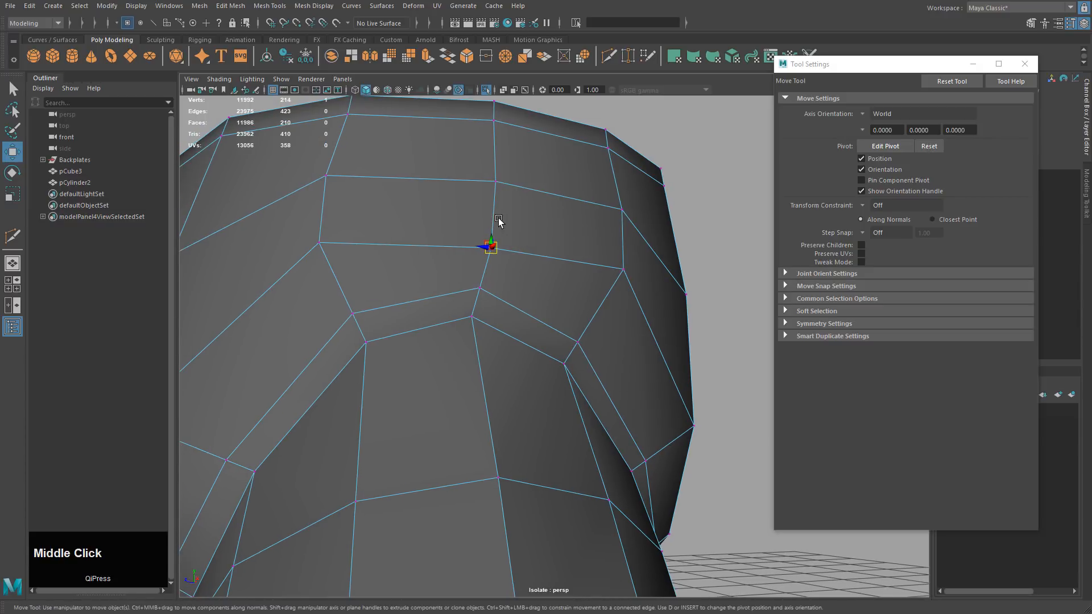
{"action": "key", "text": "c"}
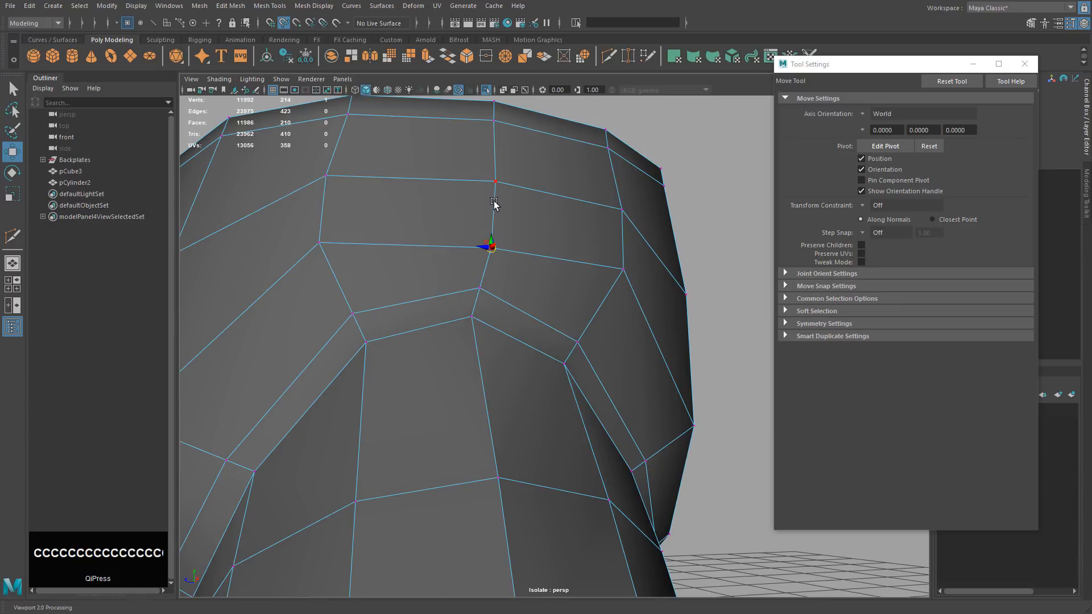
{"action": "mouse_move", "coordinate": [494, 203]}
{"action": "middle_mouse_down"}
{"action": "mouse_move", "coordinate": [495, 237]}
{"action": "mouse_move", "coordinate": [531, 248]}
{"action": "mouse_move", "coordinate": [548, 241]}
{"action": "mouse_move", "coordinate": [453, 241]}
{"action": "mouse_move", "coordinate": [462, 222]}
{"action": "mouse_move", "coordinate": [493, 221]}
{"action": "middle_mouse_up"}
Step: Slide the centre vertex of the new cut upward along its vertical edge with curve snapping and enlarge the move manipulator
{"action": "left_click", "coordinate": [495, 181]}
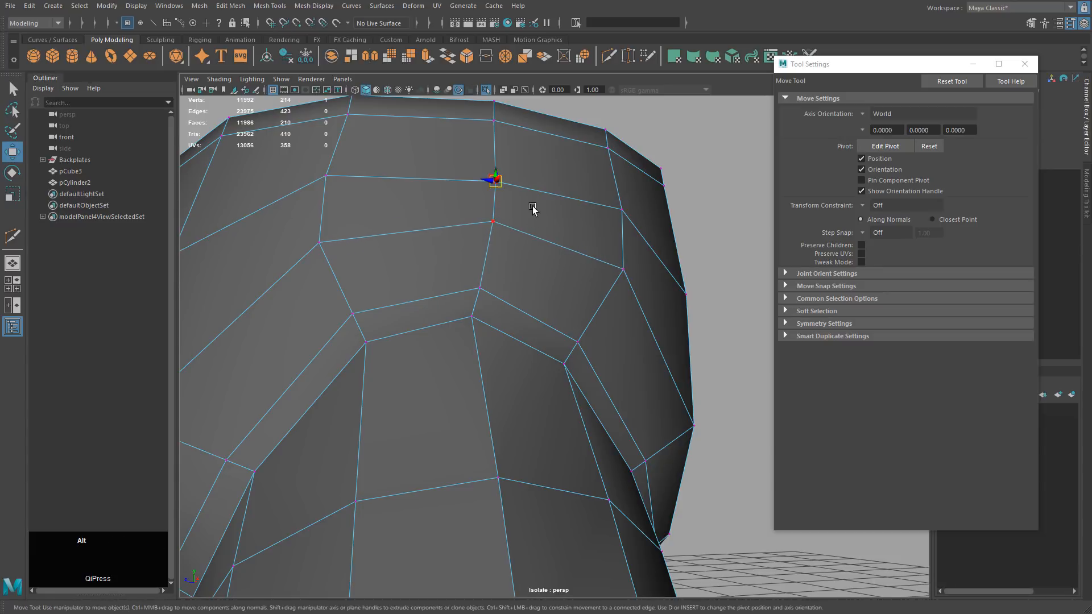
{"action": "left_click_drag", "start_coordinate": [533, 209], "coordinate": [520, 226], "text": "alt"}
{"action": "key", "text": "c"}
{"action": "key", "text": "v"}
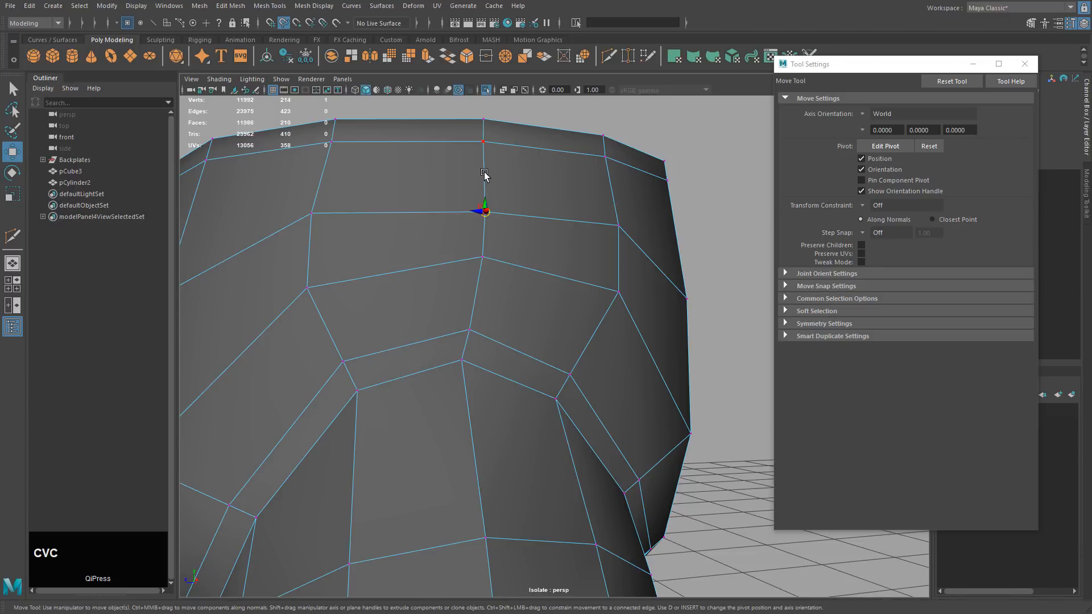
{"action": "middle_click_drag", "start_coordinate": [484, 175], "coordinate": [490, 197]}
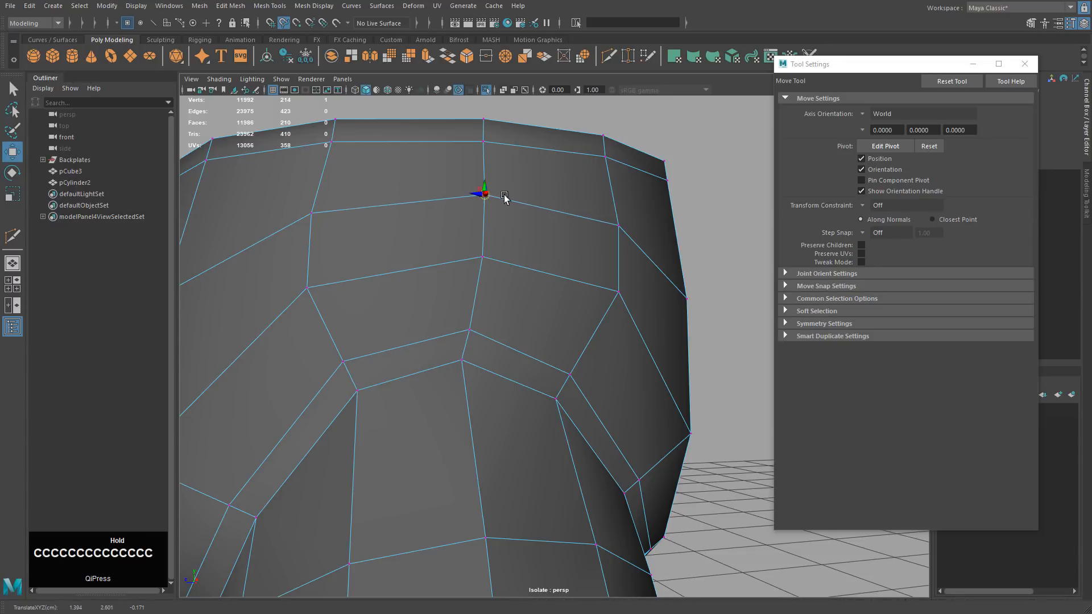
{"action": "key", "text": "equal"}
{"action": "key", "text": "equal"}
{"action": "key", "text": "equal"}
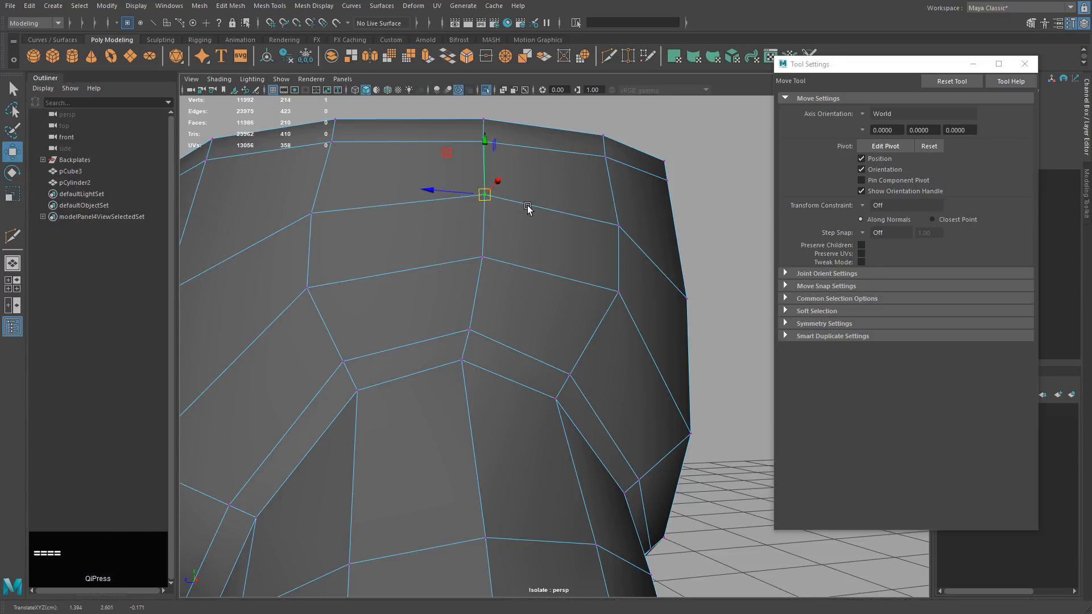
Step: Return the body mesh from vertex editing to object mode
{"action": "left_click_drag", "start_coordinate": [542, 225], "coordinate": [570, 258], "text": "alt"}
{"action": "middle_click_drag", "start_coordinate": [570, 258], "coordinate": [523, 250], "text": "alt"}
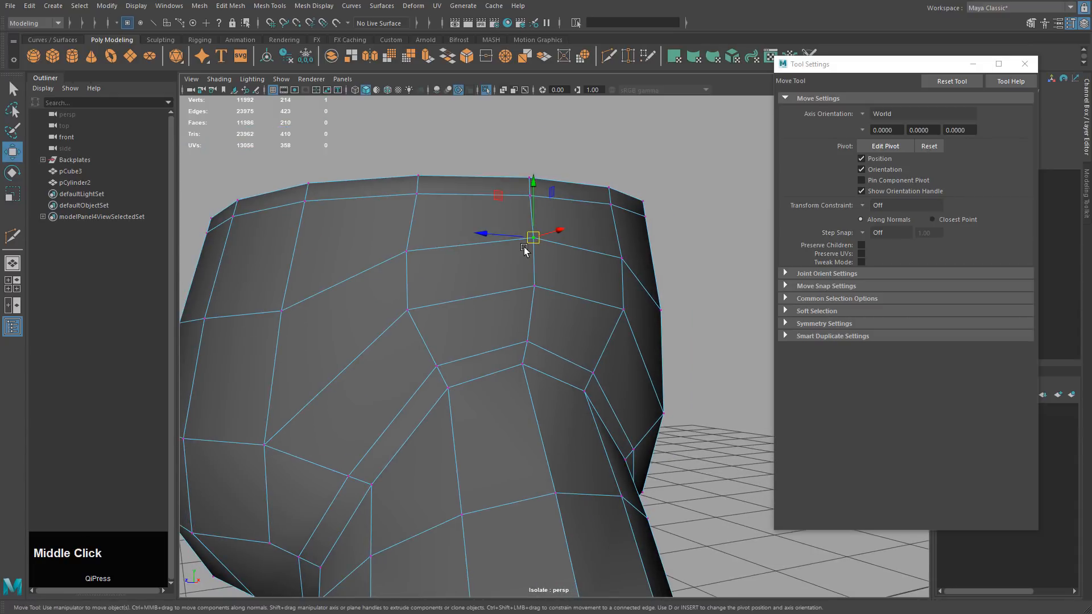
{"action": "right_click_drag", "start_coordinate": [525, 249], "coordinate": [483, 232]}
{"action": "key", "text": "d"}
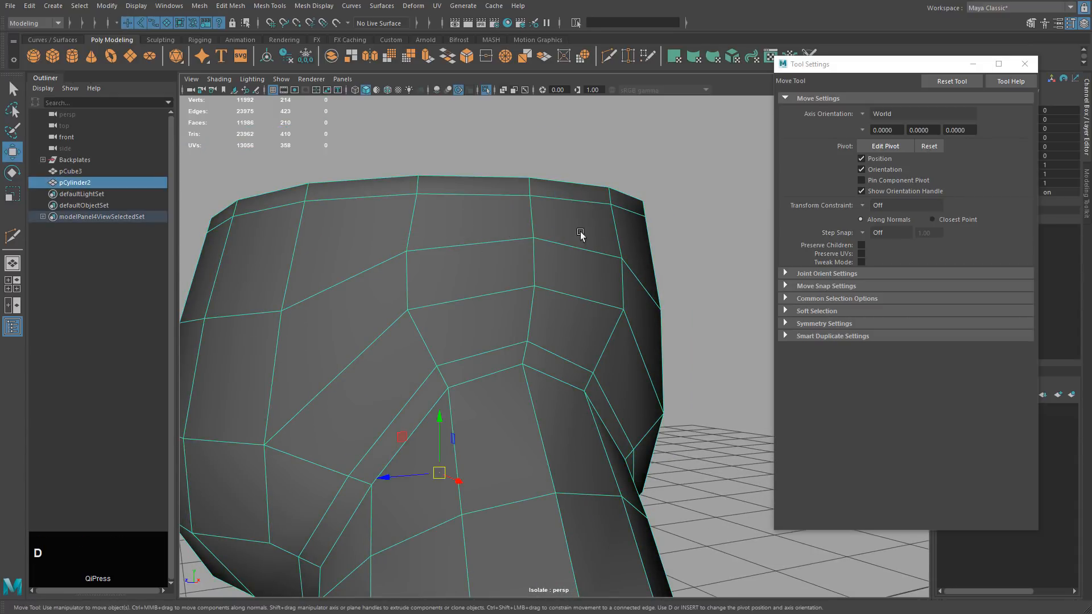
Step: Preview the body mesh smoothed, examine the leg-to-body transition from several sides, and restore the unsmoothed display
{"action": "right_click_drag", "start_coordinate": [622, 234], "coordinate": [565, 224], "text": "alt"}
{"action": "left_click_drag", "start_coordinate": [627, 231], "coordinate": [643, 232], "text": "alt"}
{"action": "key", "text": "3"}
{"action": "left_click", "coordinate": [683, 270]}
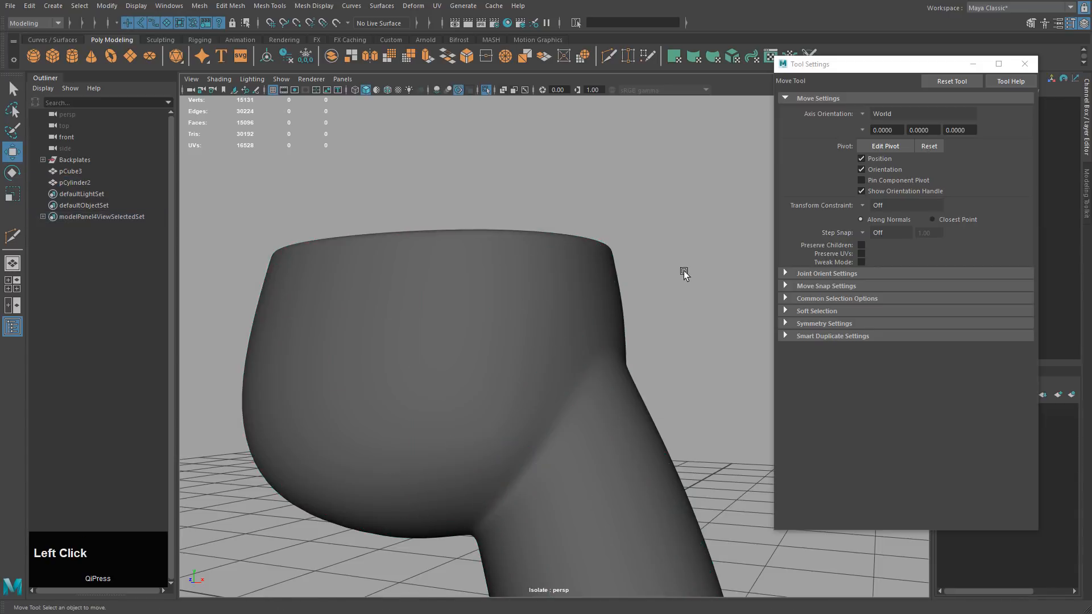
{"action": "left_click_drag", "start_coordinate": [684, 271], "coordinate": [547, 300], "text": "alt"}
{"action": "left_click", "coordinate": [513, 347]}
{"action": "left_click_drag", "start_coordinate": [515, 345], "coordinate": [589, 320], "text": "alt"}
{"action": "key", "text": "1"}
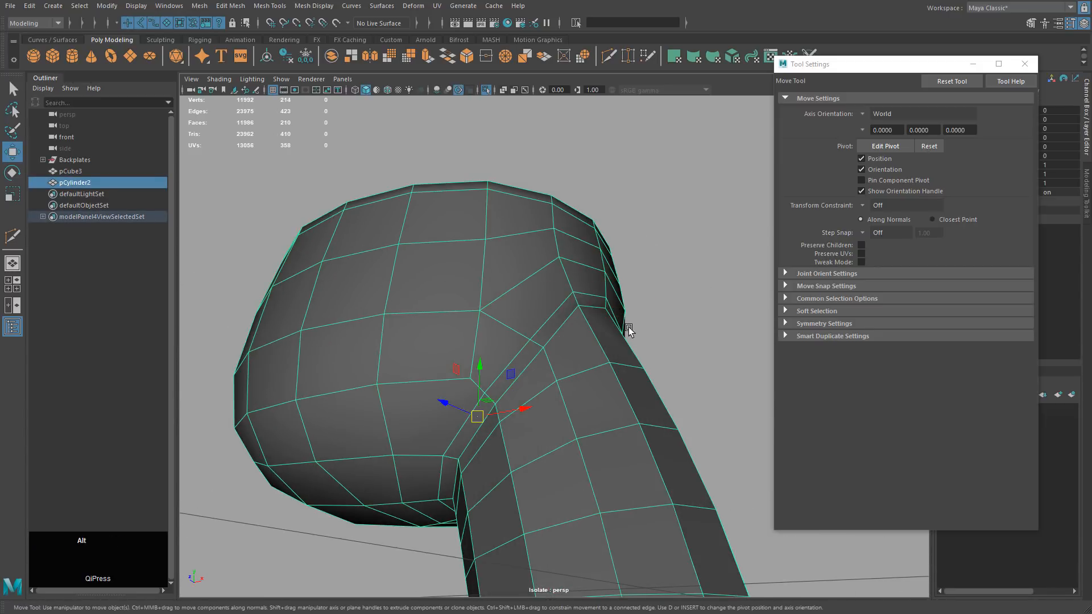
Step: Activate the Insert Edge Loop tool with its options shown and turn on Auto complete
{"action": "middle_click_drag", "start_coordinate": [628, 326], "coordinate": [658, 236], "text": "alt"}
{"action": "left_click_drag", "start_coordinate": [466, 319], "coordinate": [536, 210], "text": "alt"}
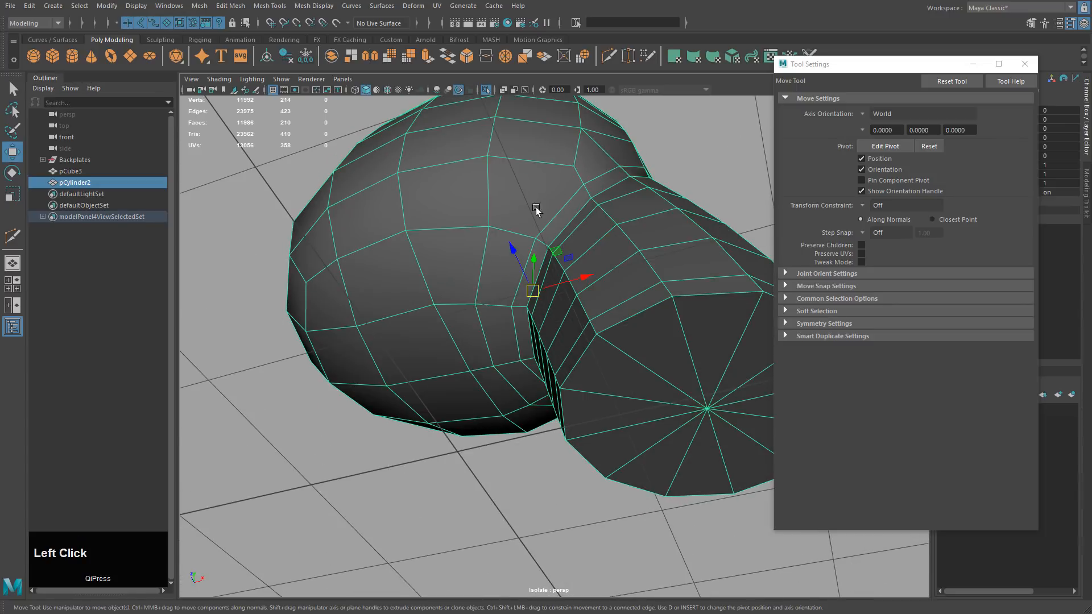
{"action": "left_click_drag", "start_coordinate": [471, 271], "coordinate": [536, 169], "text": "alt"}
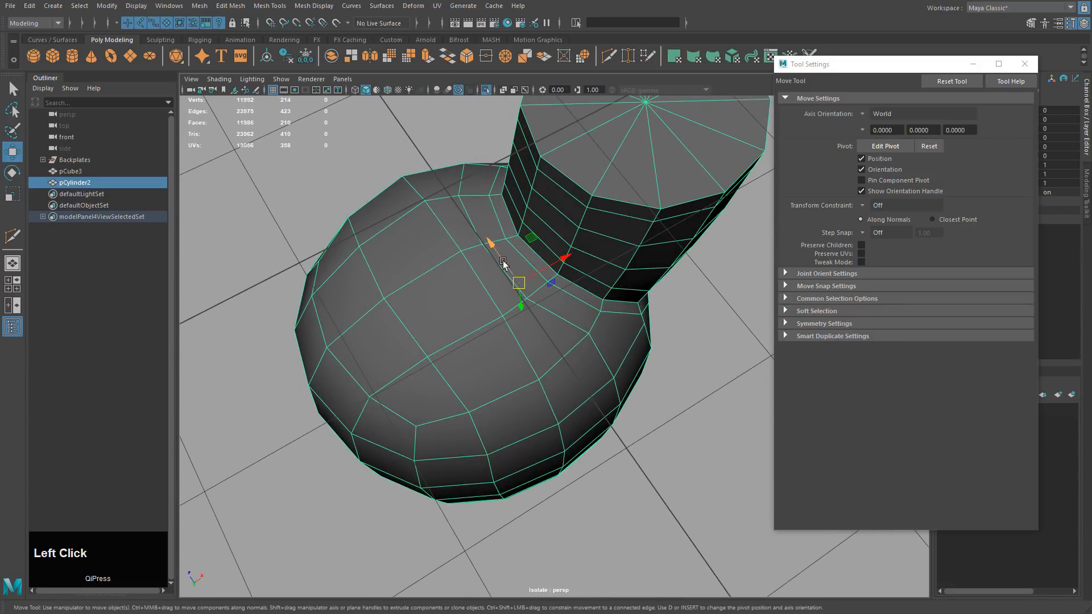
{"action": "left_click_drag", "start_coordinate": [551, 285], "coordinate": [495, 131], "text": "alt"}
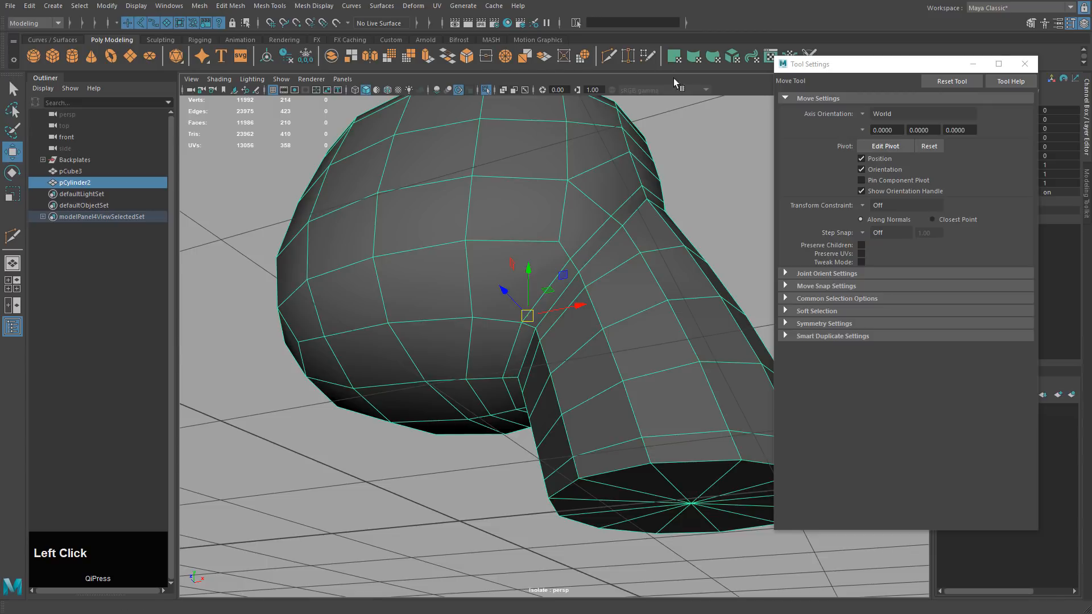
{"action": "left_click_drag", "start_coordinate": [809, 69], "coordinate": [836, 104]}
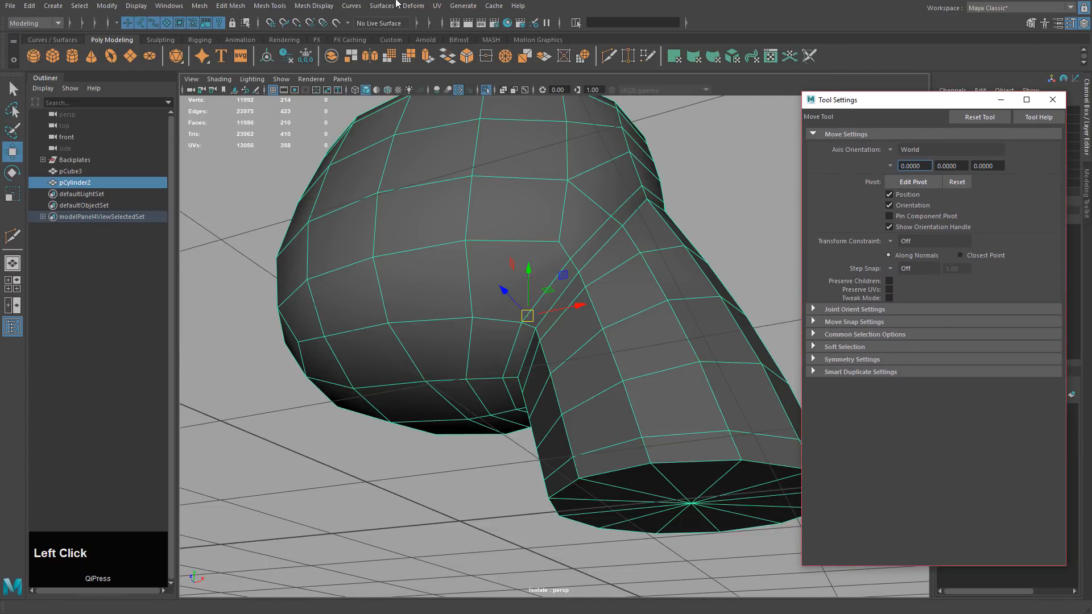
{"action": "left_click", "coordinate": [281, 7]}
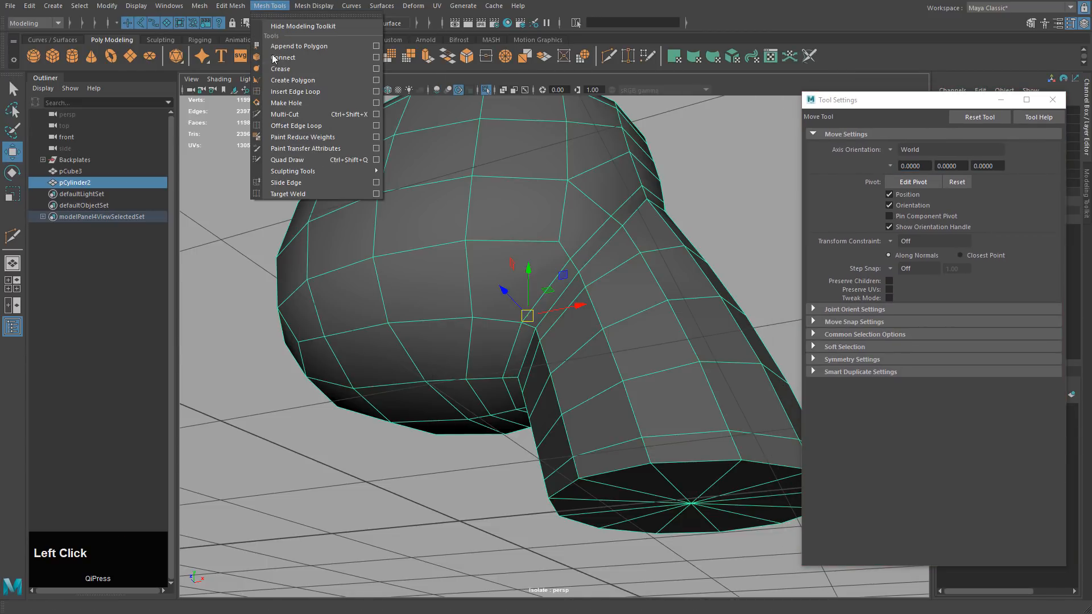
{"action": "left_click", "coordinate": [373, 91]}
{"action": "left_click_drag", "start_coordinate": [535, 319], "coordinate": [538, 244], "text": "alt"}
{"action": "middle_click_drag", "start_coordinate": [539, 244], "coordinate": [569, 230], "text": "alt"}
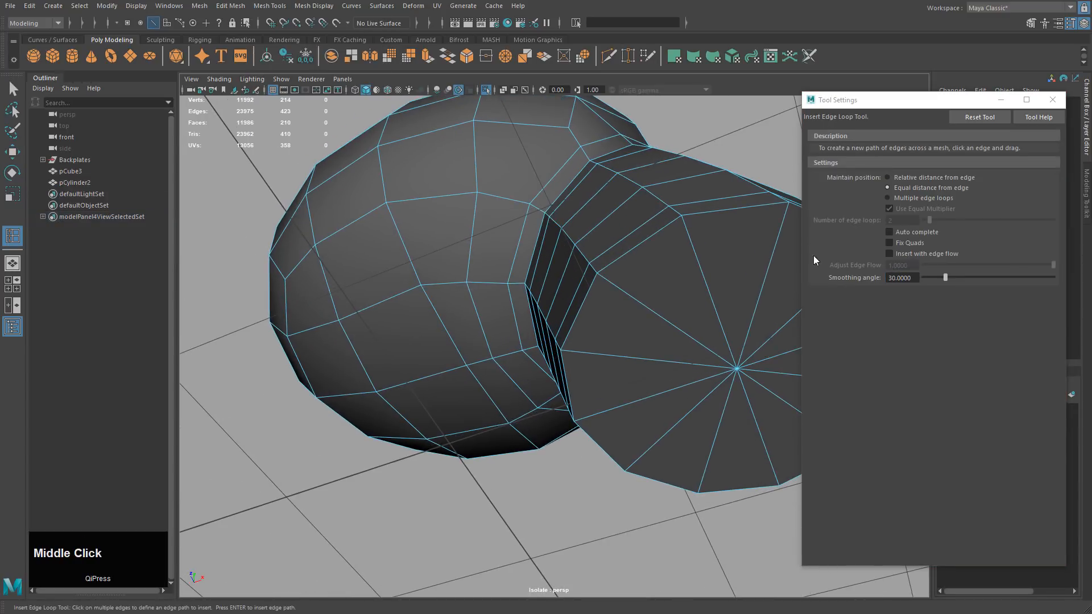
{"action": "left_click", "coordinate": [903, 232]}
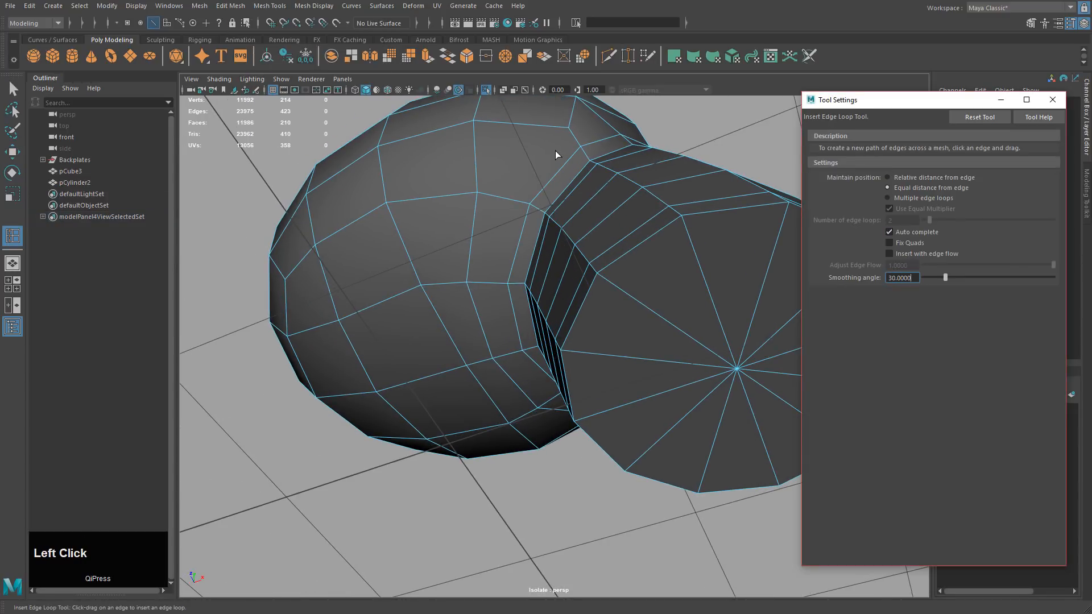
Step: Insert a partial edge loop on the body beside the neck joint, using relative distance from edge and Insert with edge flow
{"action": "left_click_drag", "start_coordinate": [570, 223], "coordinate": [618, 327], "text": "alt"}
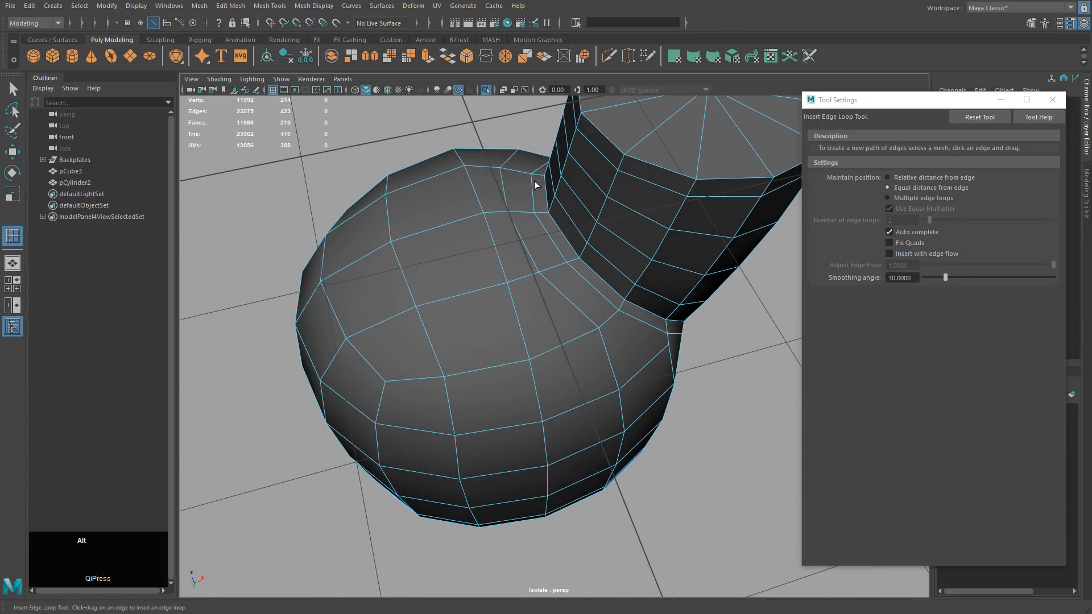
{"action": "left_click_drag", "start_coordinate": [534, 181], "coordinate": [785, 185], "text": "alt"}
{"action": "left_click", "coordinate": [891, 182]}
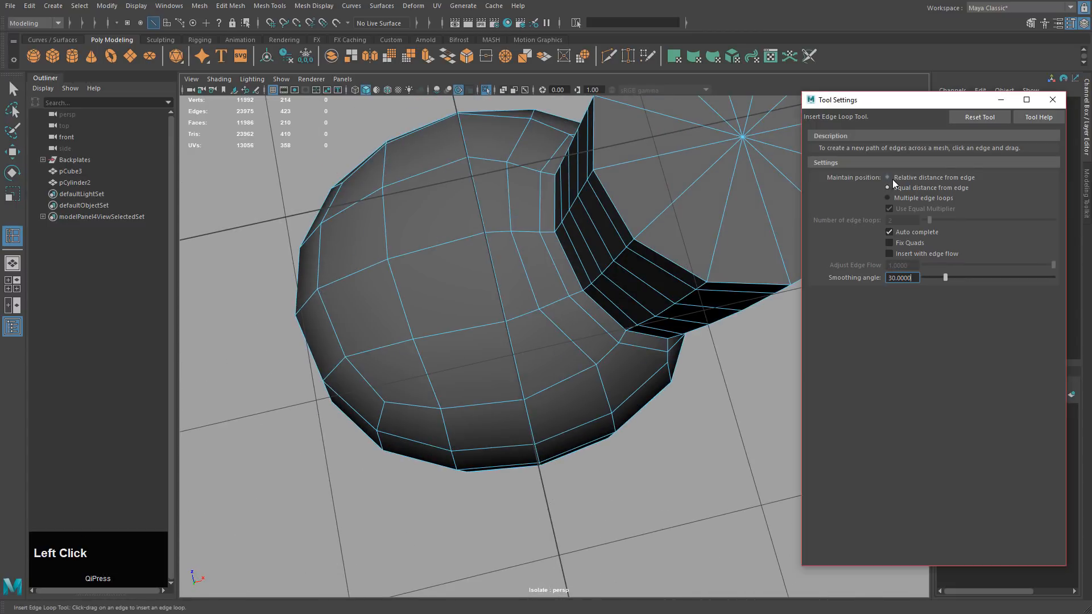
{"action": "left_click", "coordinate": [905, 254]}
{"action": "left_click_drag", "start_coordinate": [592, 256], "coordinate": [478, 193], "text": "alt"}
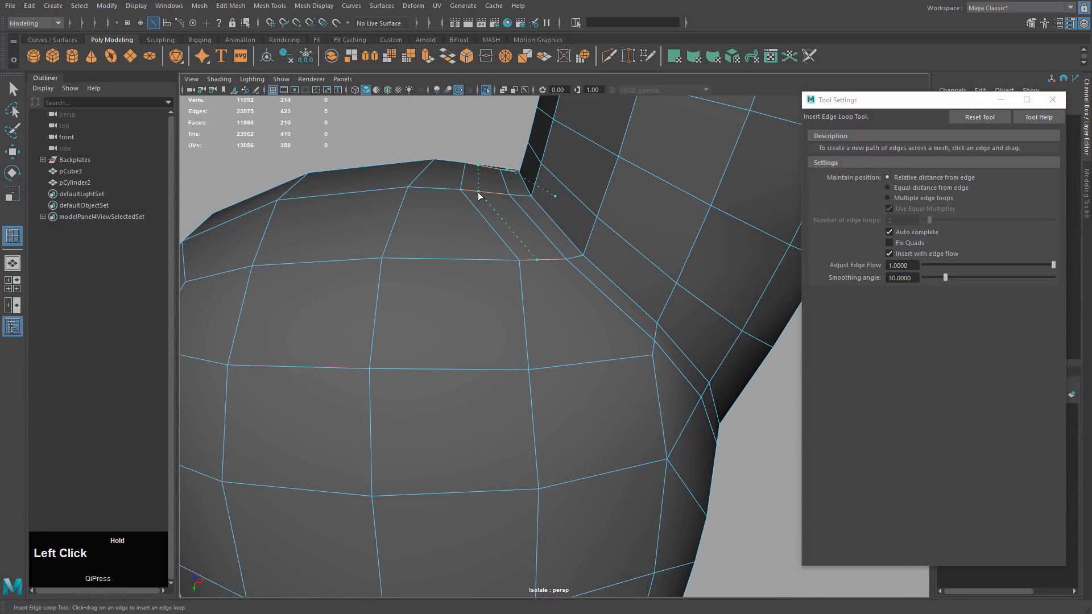
{"action": "left_click_drag", "start_coordinate": [520, 228], "coordinate": [468, 211], "text": "alt"}
Step: Select the four edges of the partial loop beside the neck and reposition them with the Slide Edge Tool
{"action": "key", "text": "w"}
{"action": "right_click_drag", "start_coordinate": [453, 199], "coordinate": [454, 171]}
{"action": "left_click", "coordinate": [443, 178]}
{"action": "left_click", "coordinate": [479, 231], "text": "shift"}
{"action": "left_click_drag", "start_coordinate": [479, 231], "coordinate": [424, 227], "text": "alt"}
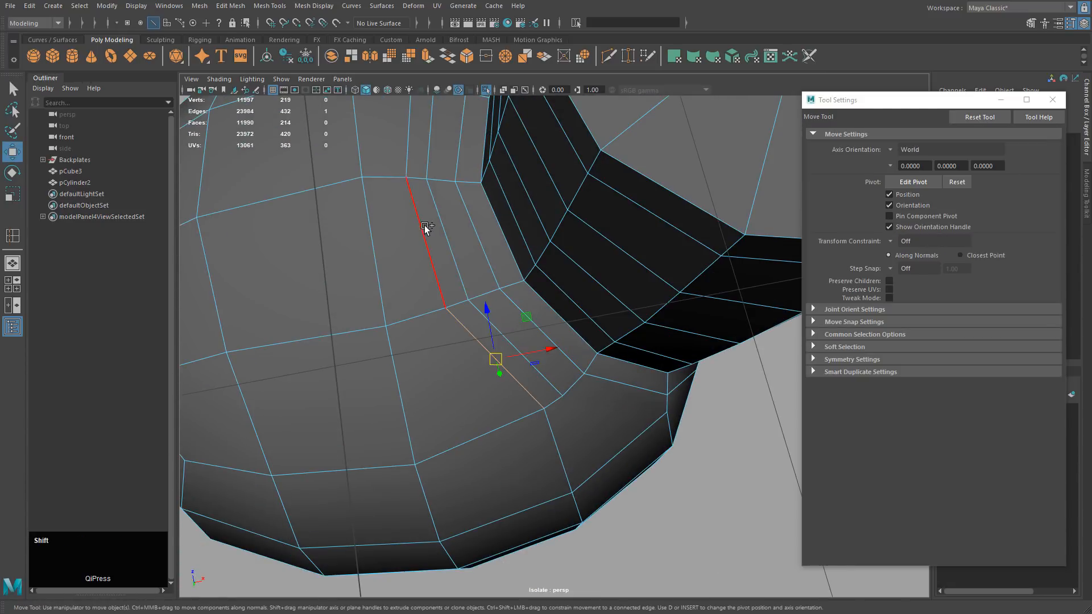
{"action": "left_click", "coordinate": [423, 225], "text": "shift"}
{"action": "middle_click_drag", "start_coordinate": [446, 223], "coordinate": [458, 263], "text": "alt"}
{"action": "left_click", "coordinate": [444, 152], "text": "shift"}
{"action": "left_click_drag", "start_coordinate": [444, 152], "coordinate": [439, 183], "text": "alt"}
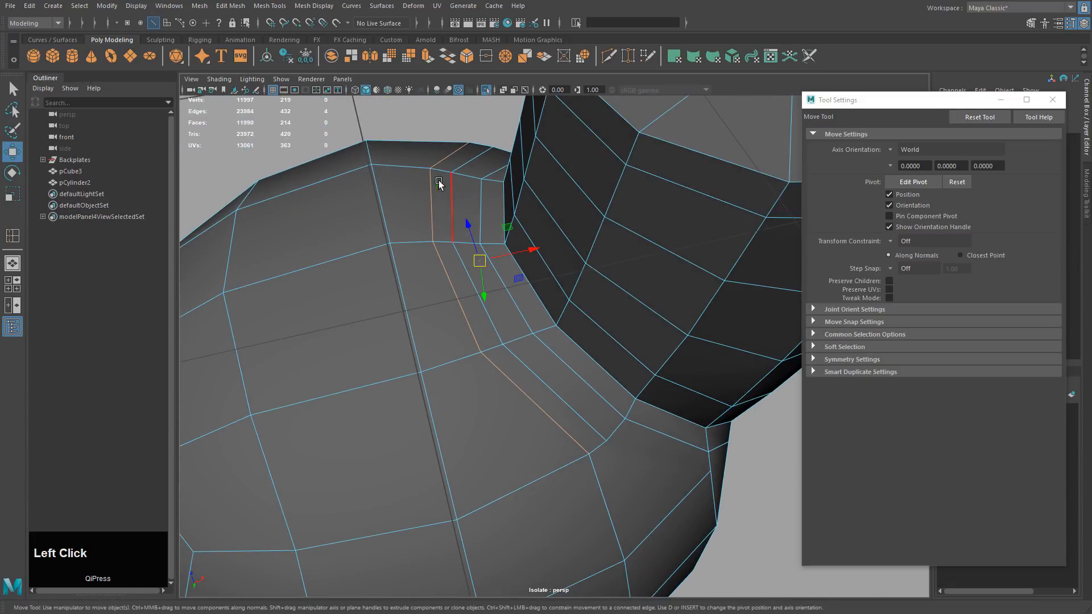
{"action": "right_click_drag", "start_coordinate": [432, 171], "coordinate": [433, 265], "text": "shift"}
{"action": "middle_click_drag", "start_coordinate": [461, 276], "coordinate": [454, 284]}
{"action": "left_click_drag", "start_coordinate": [525, 309], "coordinate": [458, 265], "text": "alt"}
{"action": "middle_click_drag", "start_coordinate": [458, 265], "coordinate": [482, 267], "text": "alt"}
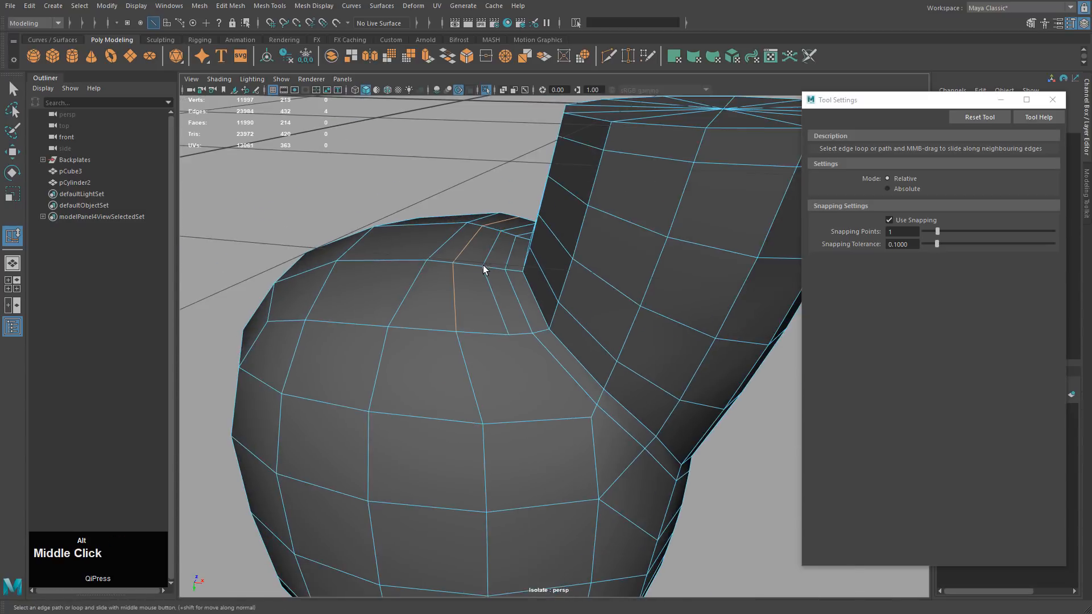
Step: Slide the individual loop edges on both sides of the joint slightly away from the neck
{"action": "left_click_drag", "start_coordinate": [483, 268], "coordinate": [533, 291], "text": "alt"}
{"action": "left_click", "coordinate": [478, 305]}
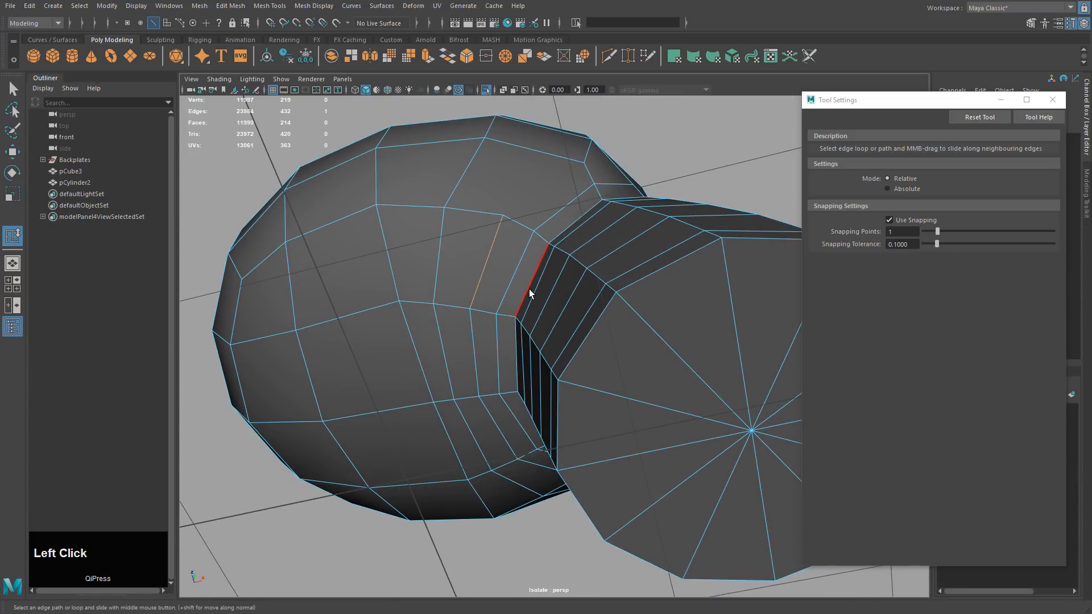
{"action": "middle_click_drag", "start_coordinate": [527, 279], "coordinate": [541, 319]}
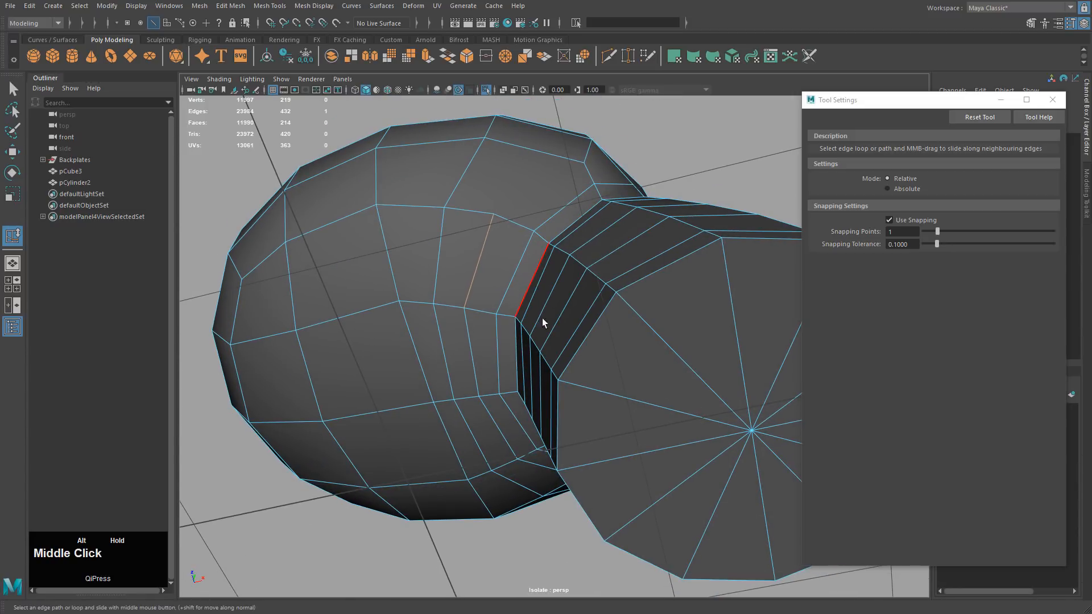
{"action": "left_click_drag", "start_coordinate": [541, 319], "coordinate": [568, 377], "text": "alt"}
{"action": "left_click", "coordinate": [520, 339]}
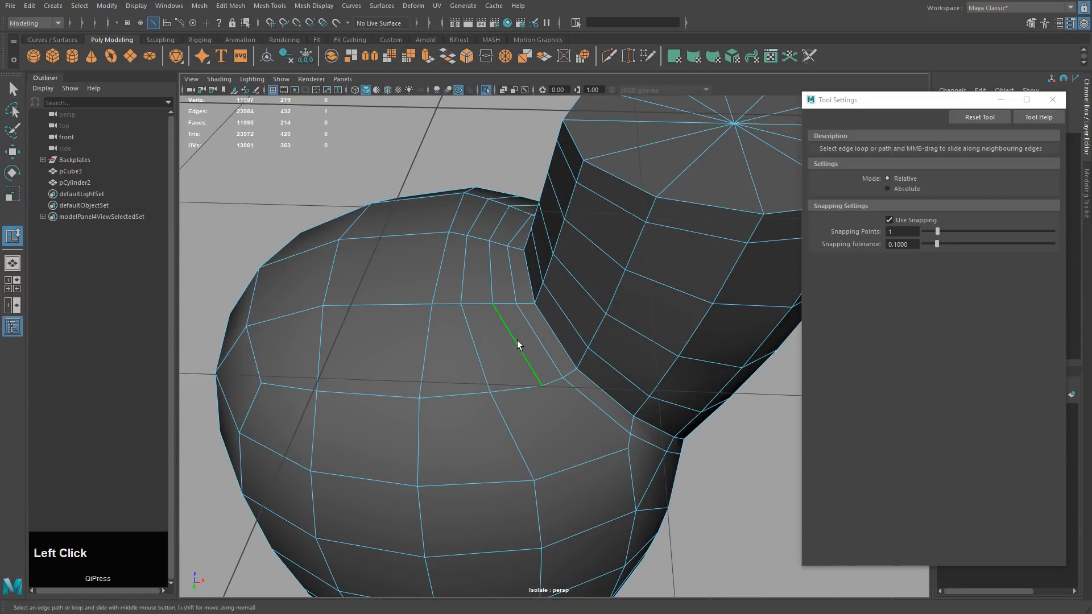
{"action": "middle_click_drag", "start_coordinate": [564, 353], "coordinate": [560, 353]}
{"action": "left_click_drag", "start_coordinate": [561, 354], "coordinate": [500, 148], "text": "alt"}
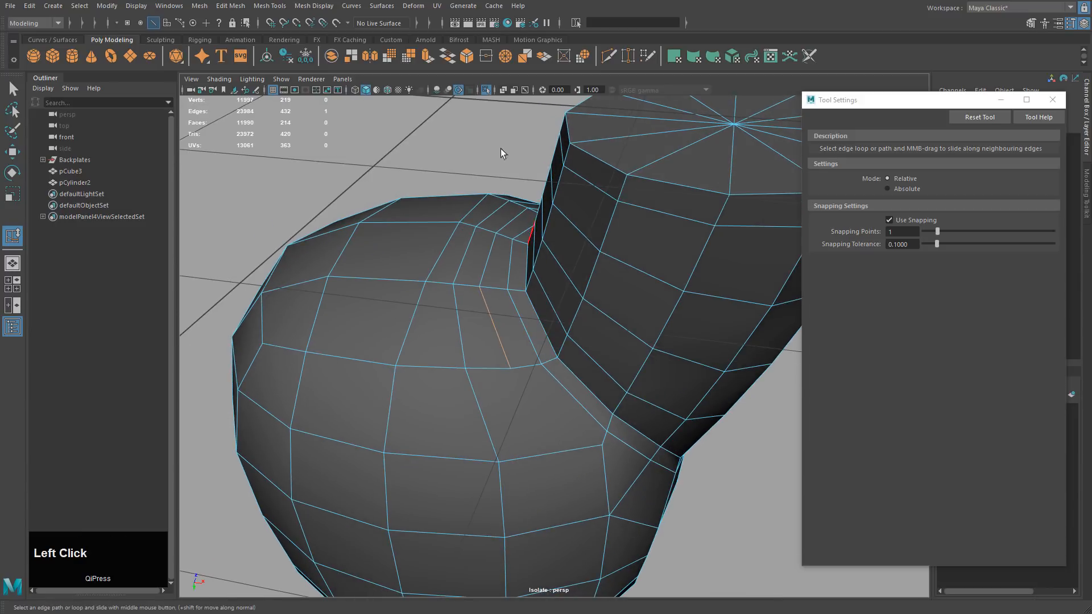
Step: Try a Multi-Cut with Edge Flow on, connecting the end of the partial loop to the nearby corner vertex
{"action": "left_click", "coordinate": [608, 55]}
{"action": "left_click_drag", "start_coordinate": [591, 275], "coordinate": [535, 338], "text": "alt"}
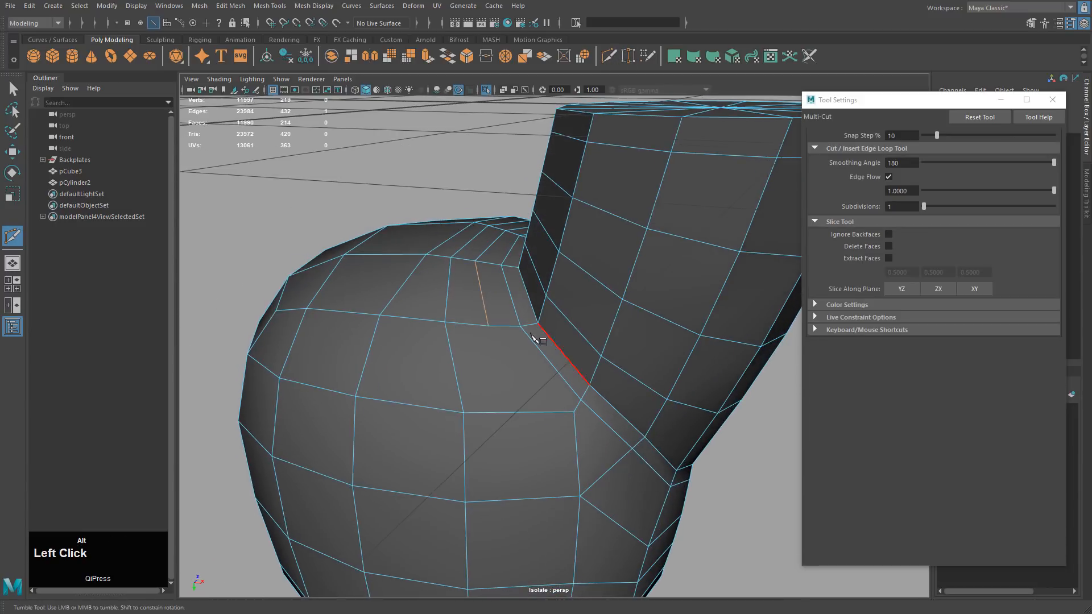
{"action": "left_click", "coordinate": [486, 325]}
{"action": "right_click", "coordinate": [608, 420]}
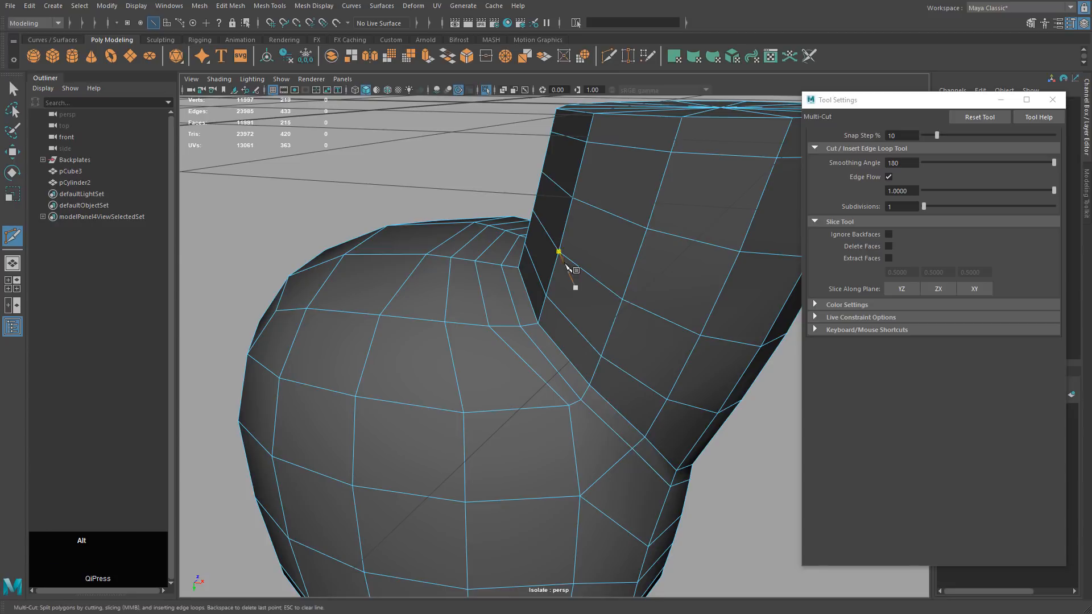
{"action": "mouse_move", "coordinate": [565, 265]}
{"action": "left_mouse_down", "text": "alt"}
{"action": "mouse_move", "coordinate": [573, 302]}
{"action": "mouse_move", "coordinate": [572, 275]}
{"action": "left_mouse_up", "text": "alt"}
{"action": "key", "text": "ctrl+z"}
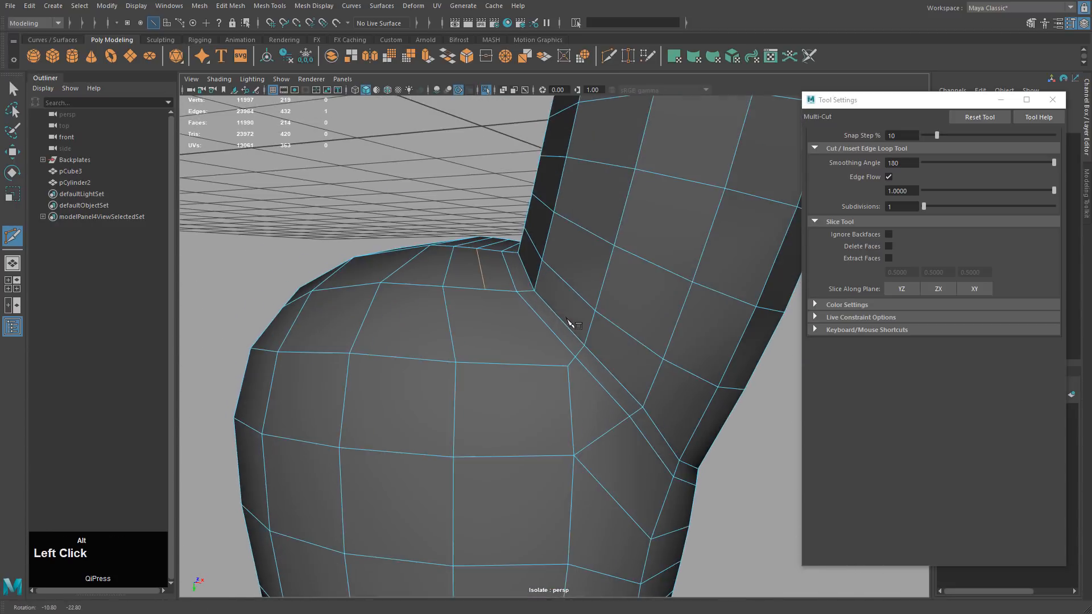
Step: Turn Edge Flow off and cut connecting edges from both ends of the partial loop to the neighbouring vertices on the body
{"action": "left_click", "coordinate": [888, 177]}
{"action": "left_click", "coordinate": [484, 290]}
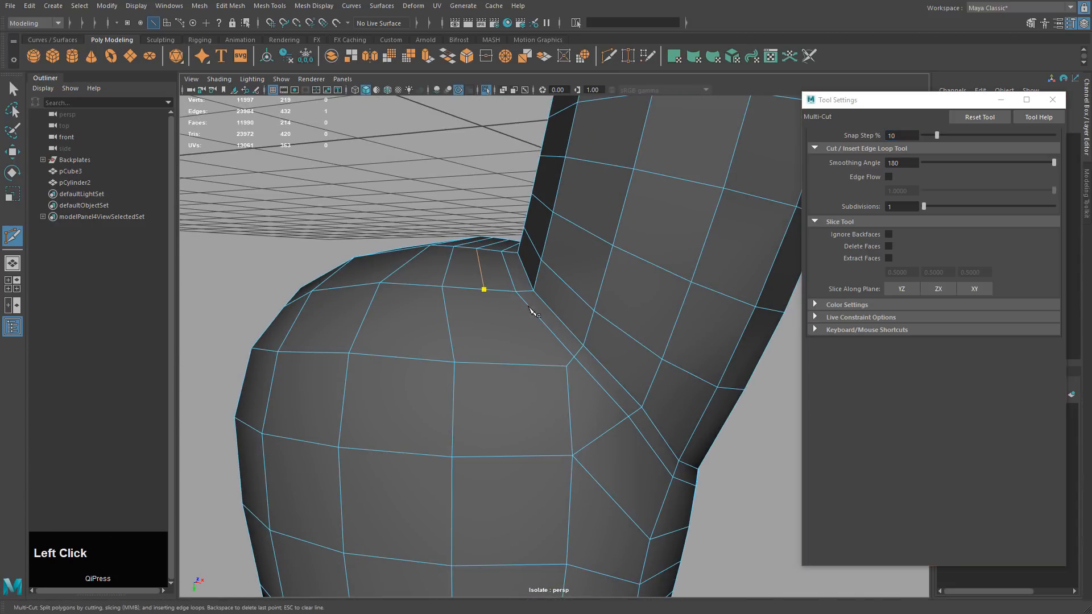
{"action": "left_click", "coordinate": [566, 367]}
{"action": "right_click", "coordinate": [630, 396]}
{"action": "left_click_drag", "start_coordinate": [630, 396], "coordinate": [574, 255], "text": "alt"}
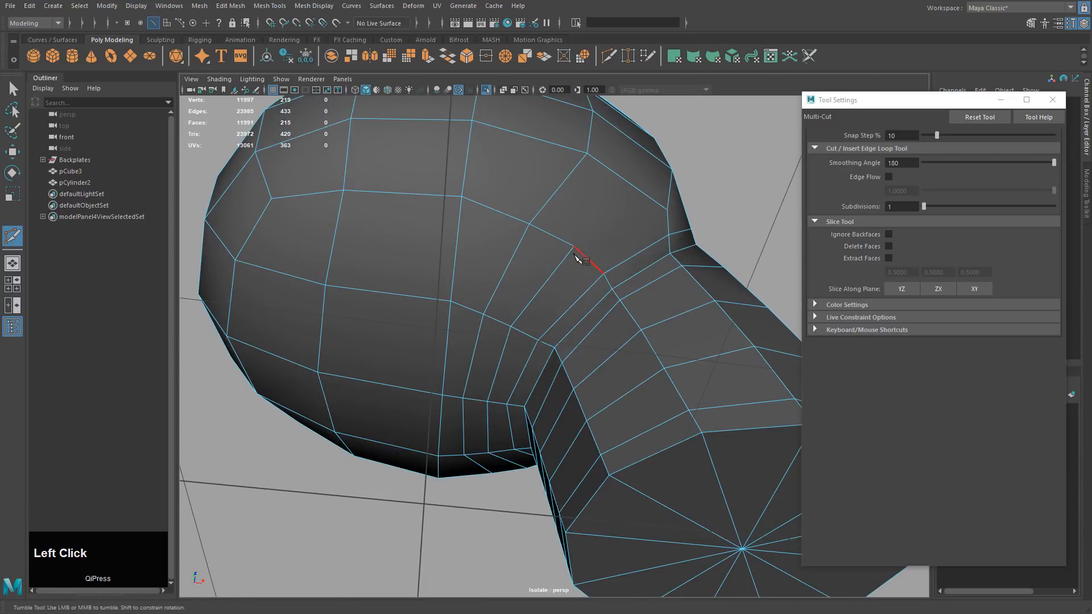
{"action": "left_click", "coordinate": [666, 209]}
{"action": "right_click", "coordinate": [710, 249]}
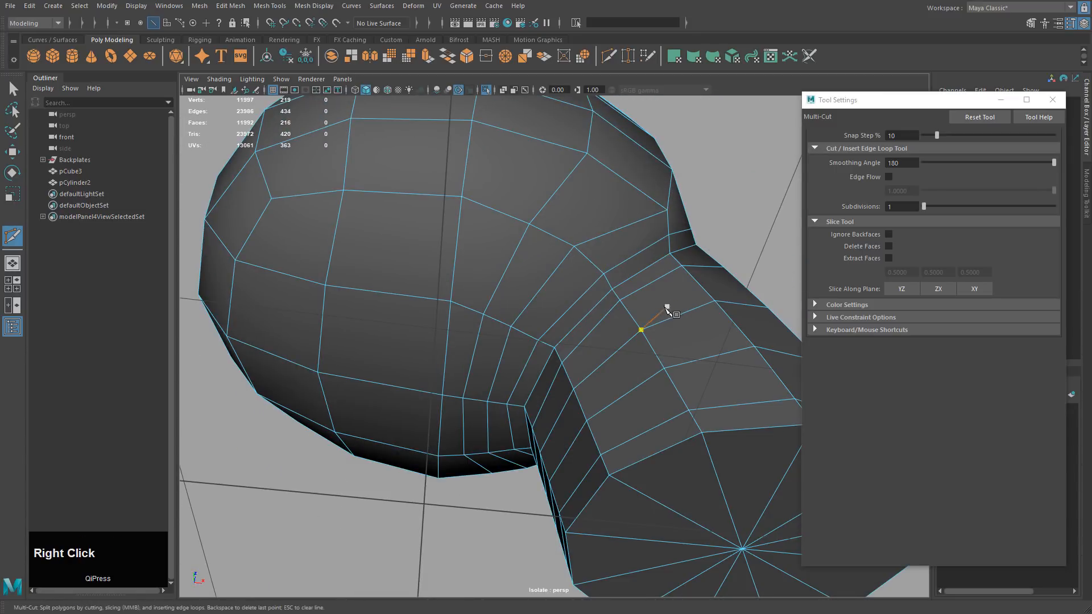
Step: Move the vertex where one connecting cut ends along its edge, away from the neck, using curve snapping
{"action": "left_click_drag", "start_coordinate": [665, 308], "coordinate": [559, 327], "text": "alt"}
{"action": "key", "text": "w"}
{"action": "left_click_drag", "start_coordinate": [471, 249], "coordinate": [545, 305], "text": "alt"}
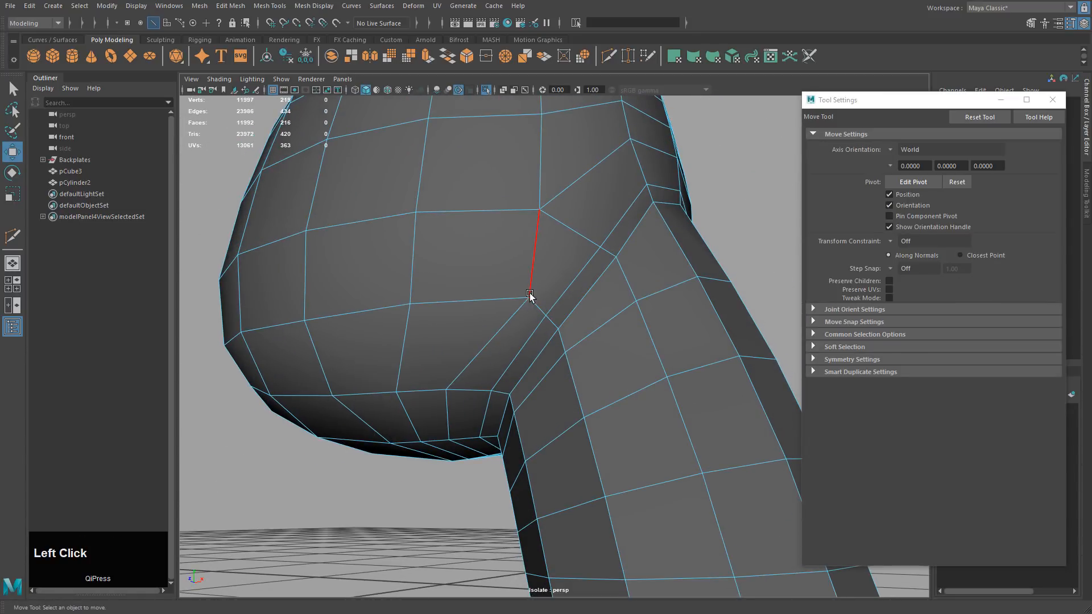
{"action": "right_click_drag", "start_coordinate": [530, 299], "coordinate": [517, 300]}
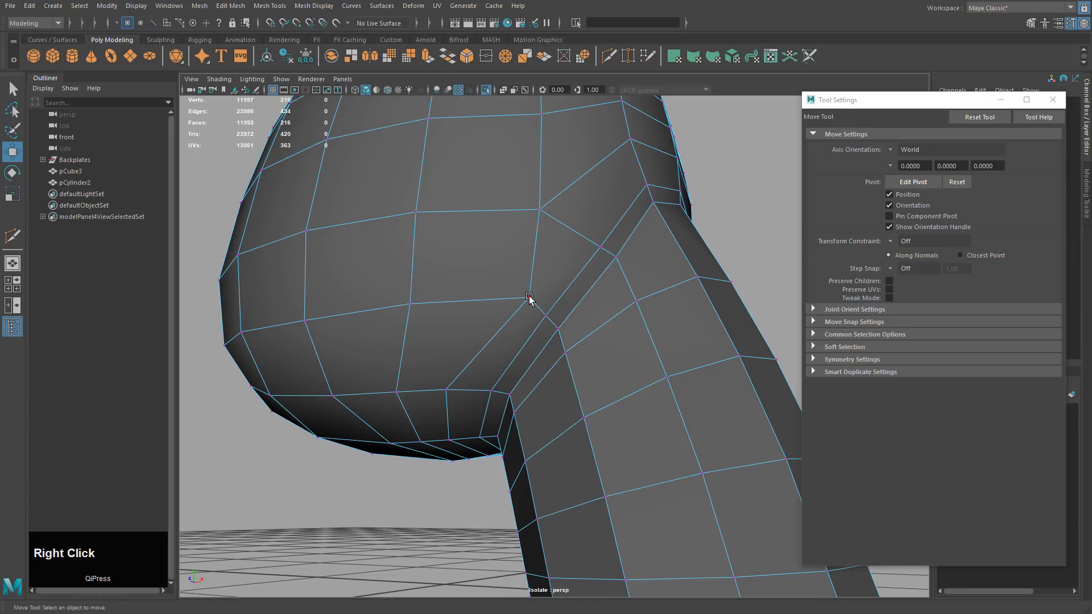
{"action": "left_click", "coordinate": [529, 297]}
{"action": "left_click_drag", "start_coordinate": [529, 298], "coordinate": [593, 184], "text": "alt"}
{"action": "middle_click_drag", "start_coordinate": [551, 175], "coordinate": [571, 201], "text": "alt"}
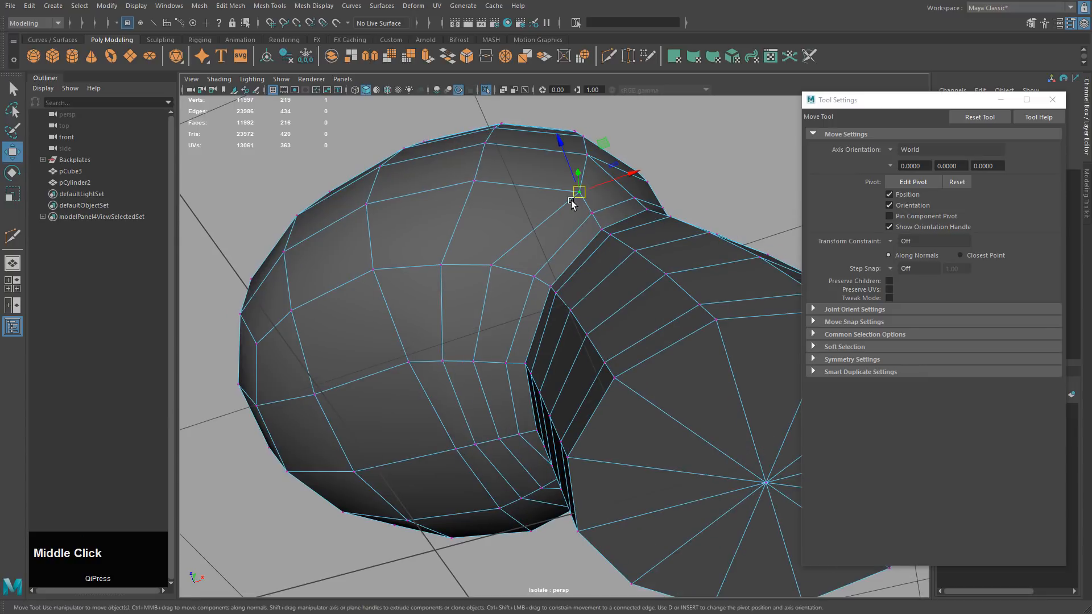
{"action": "left_click_drag", "start_coordinate": [571, 203], "coordinate": [539, 204], "text": "alt"}
{"action": "key", "text": "c"}
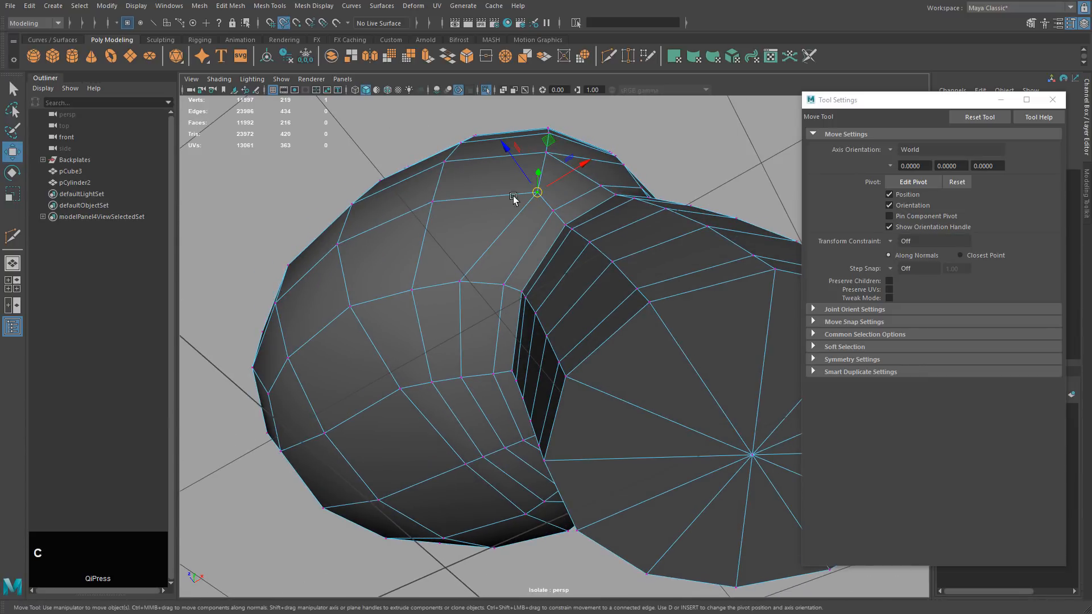
{"action": "mouse_move", "coordinate": [503, 197]}
{"action": "middle_mouse_down"}
{"action": "mouse_move", "coordinate": [492, 198]}
{"action": "mouse_move", "coordinate": [504, 195]}
{"action": "middle_mouse_up"}
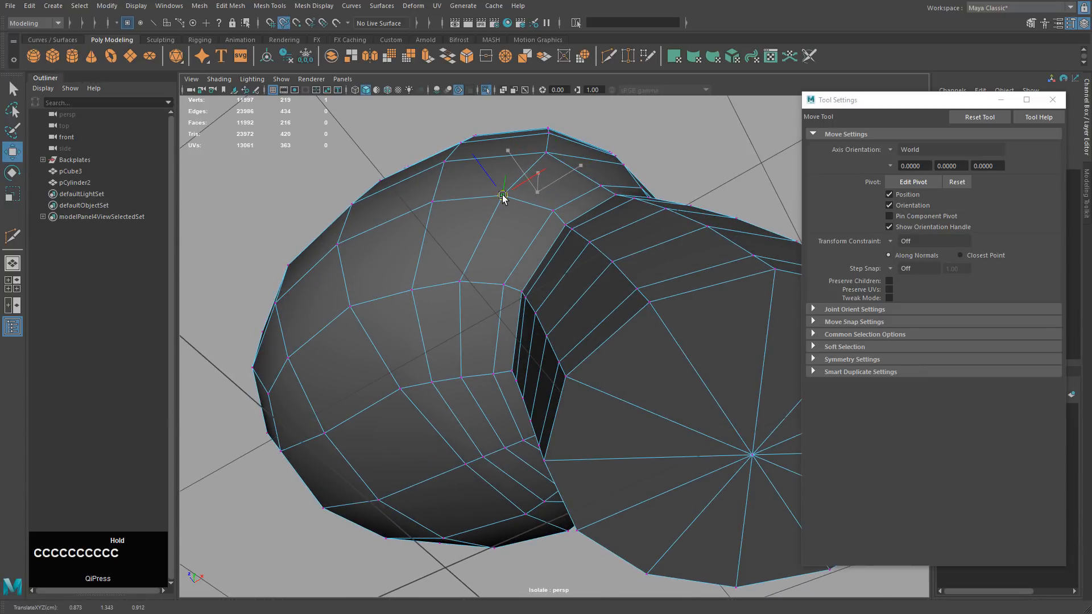
Step: Move the matching vertex on the opposite side of the joint away from the neck along its edge with curve snapping
{"action": "left_click_drag", "start_coordinate": [558, 271], "coordinate": [518, 318], "text": "alt"}
{"action": "left_click", "coordinate": [520, 432]}
{"action": "middle_click_drag", "start_coordinate": [520, 432], "coordinate": [567, 373], "text": "alt"}
{"action": "key", "text": "c"}
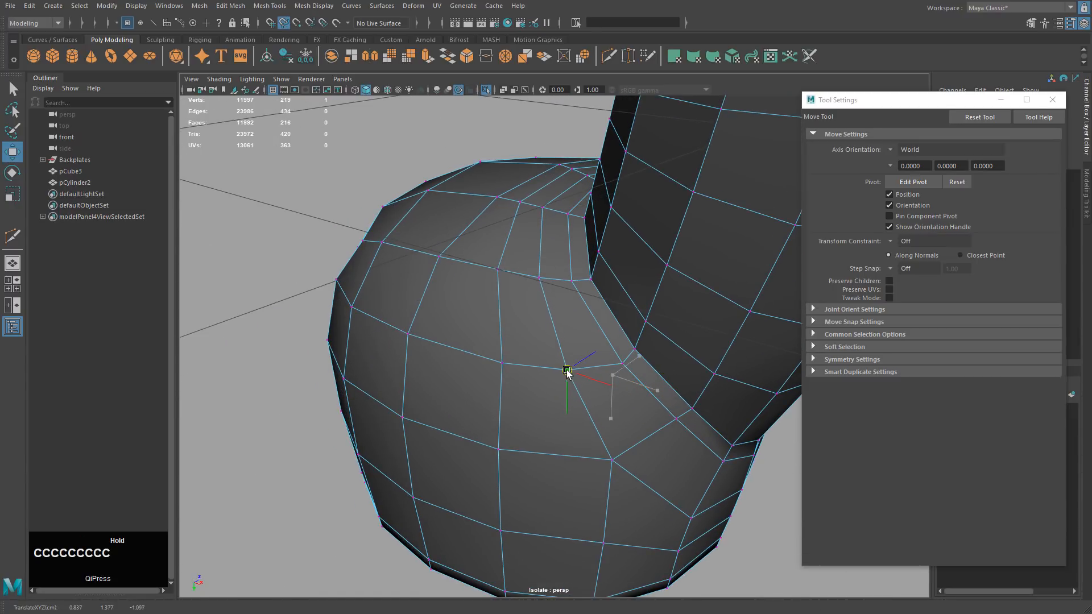
Step: Return pCylinder2 to object mode, delete its history and turn on the smooth mesh preview
{"action": "right_click_drag", "start_coordinate": [514, 317], "coordinate": [563, 273]}
{"action": "key", "text": "alt+shift+d"}
{"action": "right_click_drag", "start_coordinate": [676, 384], "coordinate": [473, 334], "text": "alt"}
{"action": "left_click_drag", "start_coordinate": [472, 333], "coordinate": [481, 336], "text": "alt"}
{"action": "key", "text": "3"}
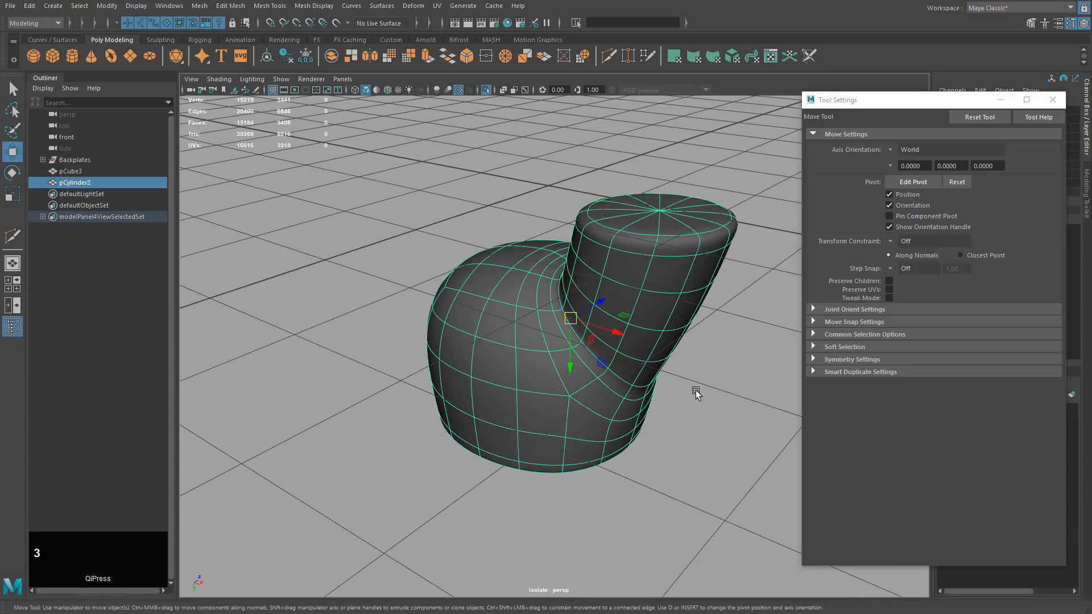
Step: Examine the smoothed joint from several angles and return the mesh to its unsmoothed display
{"action": "left_click", "coordinate": [695, 390]}
{"action": "left_click_drag", "start_coordinate": [694, 390], "coordinate": [545, 305], "text": "alt"}
{"action": "left_click_drag", "start_coordinate": [602, 355], "coordinate": [670, 343], "text": "alt"}
{"action": "left_click", "coordinate": [636, 370]}
{"action": "key", "text": "1"}
Step: Try selecting the neck's end-cap faces with an area selection, remove the extra side faces, and clear the selection
{"action": "right_click_drag", "start_coordinate": [670, 343], "coordinate": [642, 350]}
{"action": "middle_click_drag", "start_coordinate": [619, 351], "coordinate": [604, 353], "text": "alt"}
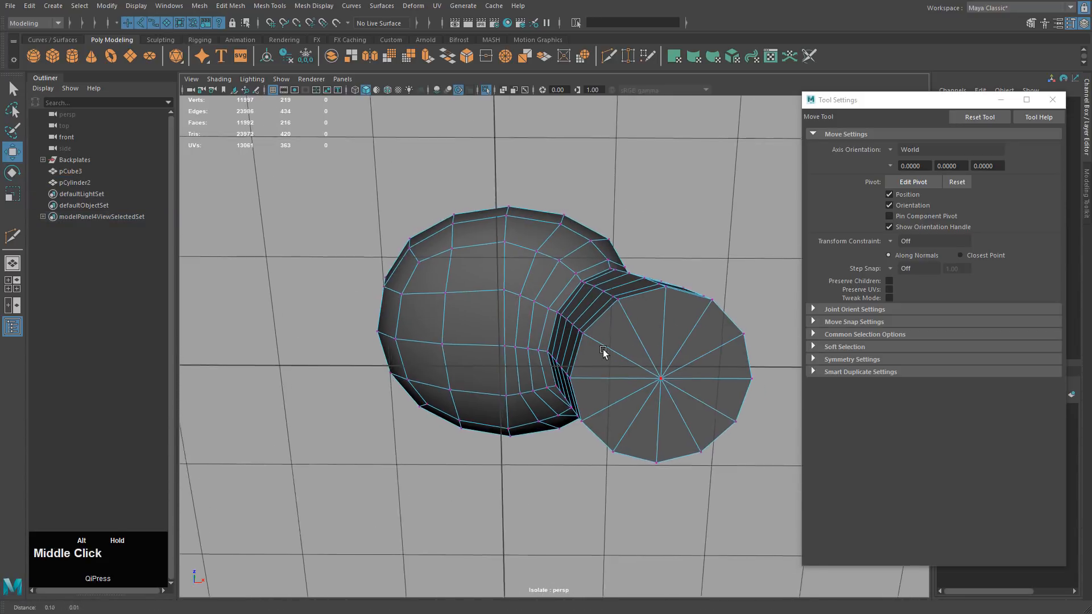
{"action": "right_click_drag", "start_coordinate": [604, 353], "coordinate": [688, 336], "text": "alt"}
{"action": "right_click_drag", "start_coordinate": [690, 316], "coordinate": [685, 364]}
{"action": "left_click_drag", "start_coordinate": [680, 384], "coordinate": [625, 370]}
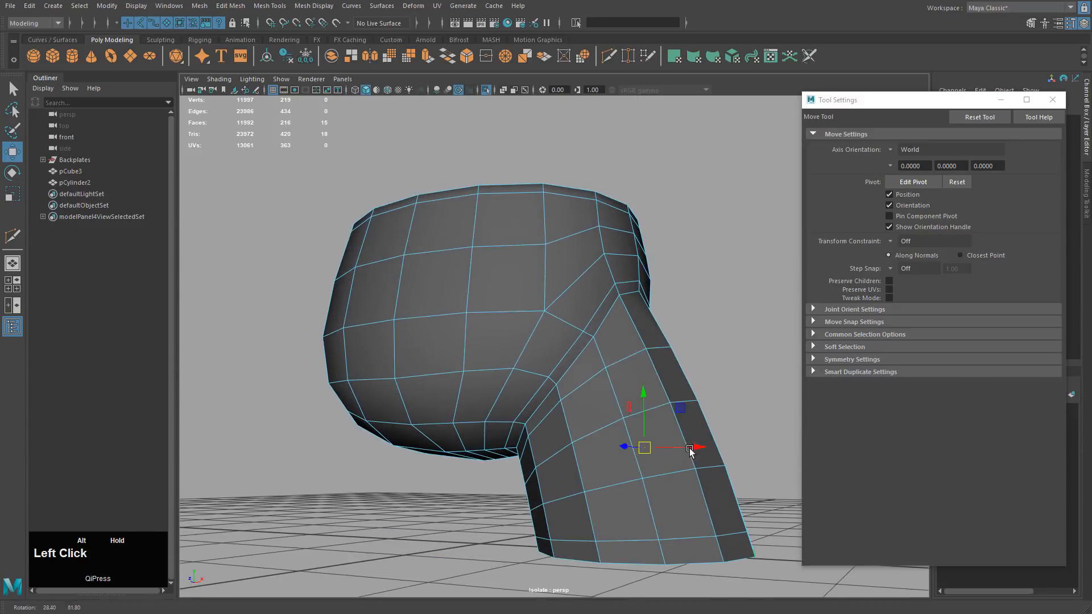
{"action": "left_click_drag", "start_coordinate": [457, 244], "coordinate": [784, 532], "text": "ctrl"}
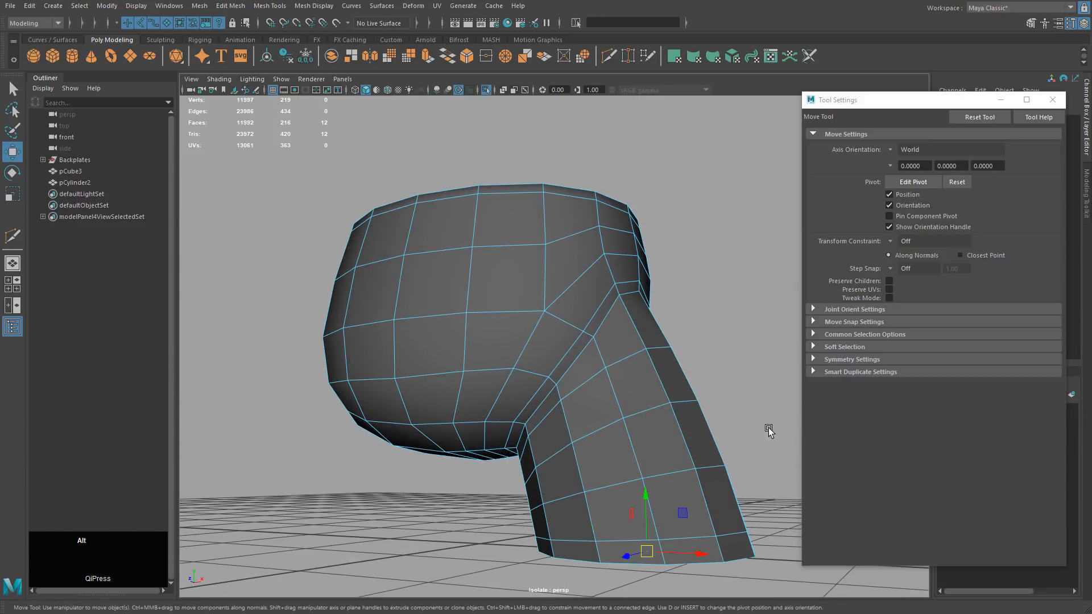
{"action": "left_click_drag", "start_coordinate": [768, 427], "coordinate": [697, 250], "text": "alt"}
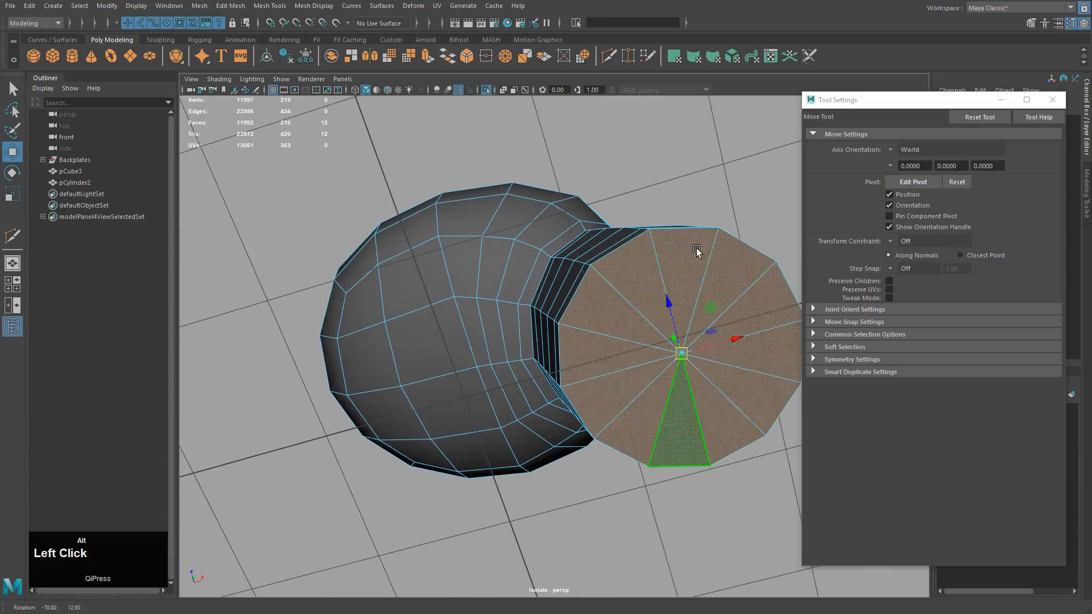
{"action": "middle_click_drag", "start_coordinate": [729, 273], "coordinate": [682, 261], "text": "alt"}
{"action": "left_click", "coordinate": [743, 214]}
{"action": "left_click_drag", "start_coordinate": [677, 292], "coordinate": [692, 314], "text": "alt"}
Step: Select the centre vertex of the neck's end cap and convert the selection to its surrounding faces
{"action": "right_click_drag", "start_coordinate": [692, 313], "coordinate": [653, 311]}
{"action": "left_click", "coordinate": [652, 384]}
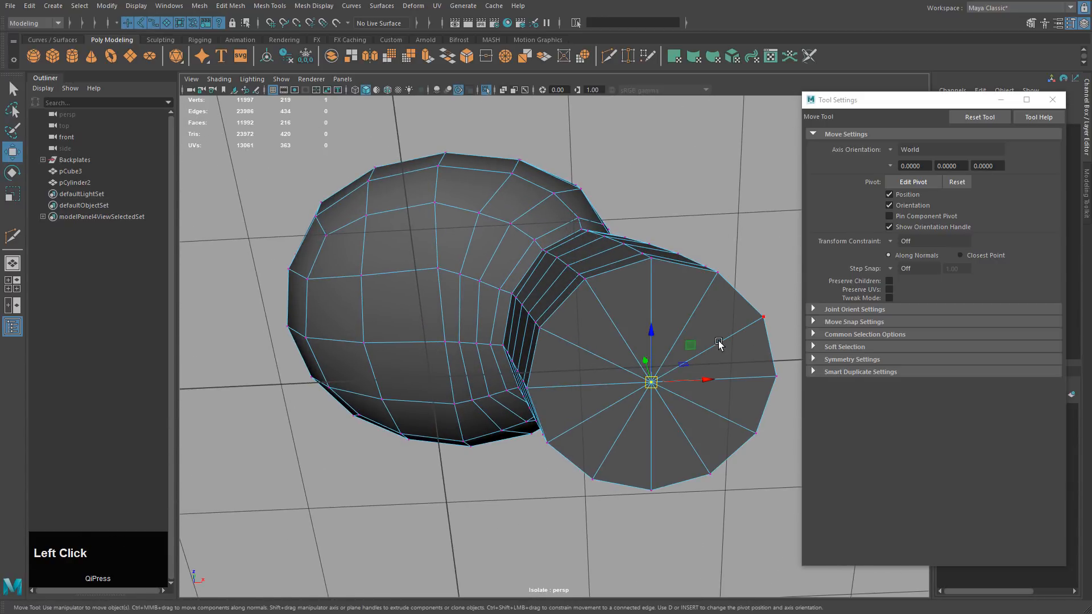
{"action": "right_click", "coordinate": [656, 293], "text": "ctrl"}
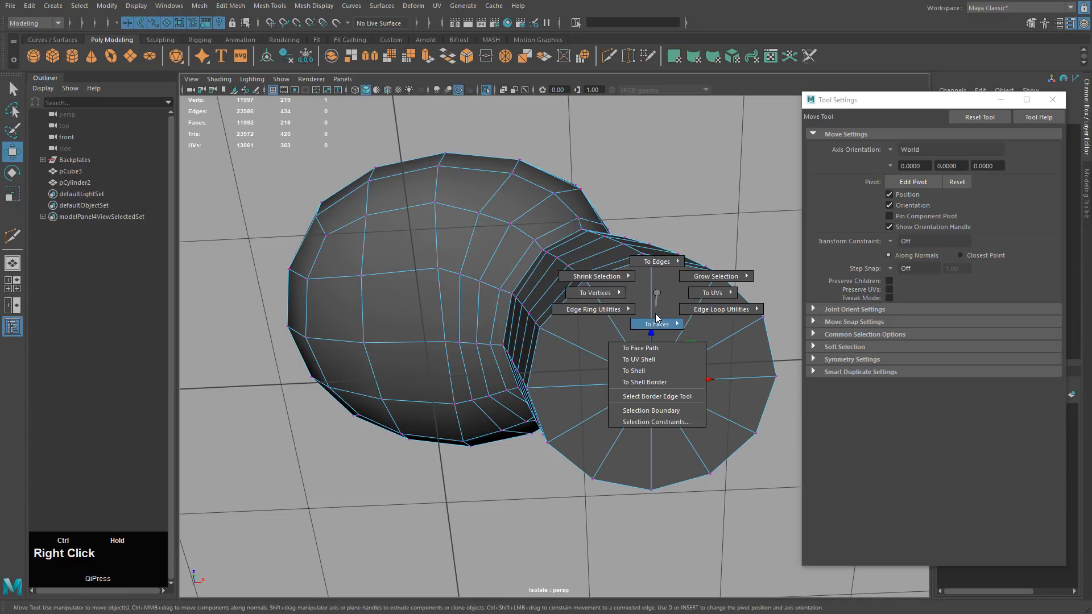
{"action": "right_click_drag", "start_coordinate": [657, 322], "coordinate": [659, 353], "text": "ctrl"}
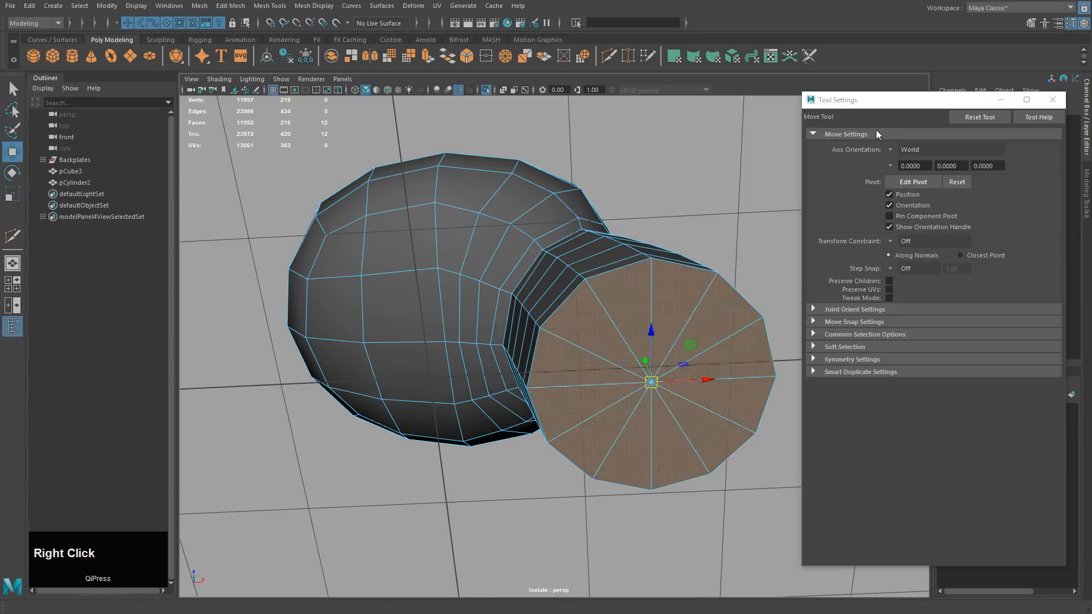
Step: Extrude the cap faces, scale them inward to about 0.83 to form an inset ring, and return to object mode
{"action": "left_click_drag", "start_coordinate": [852, 104], "coordinate": [899, 137]}
{"action": "middle_click_drag", "start_coordinate": [672, 267], "coordinate": [658, 236], "text": "alt"}
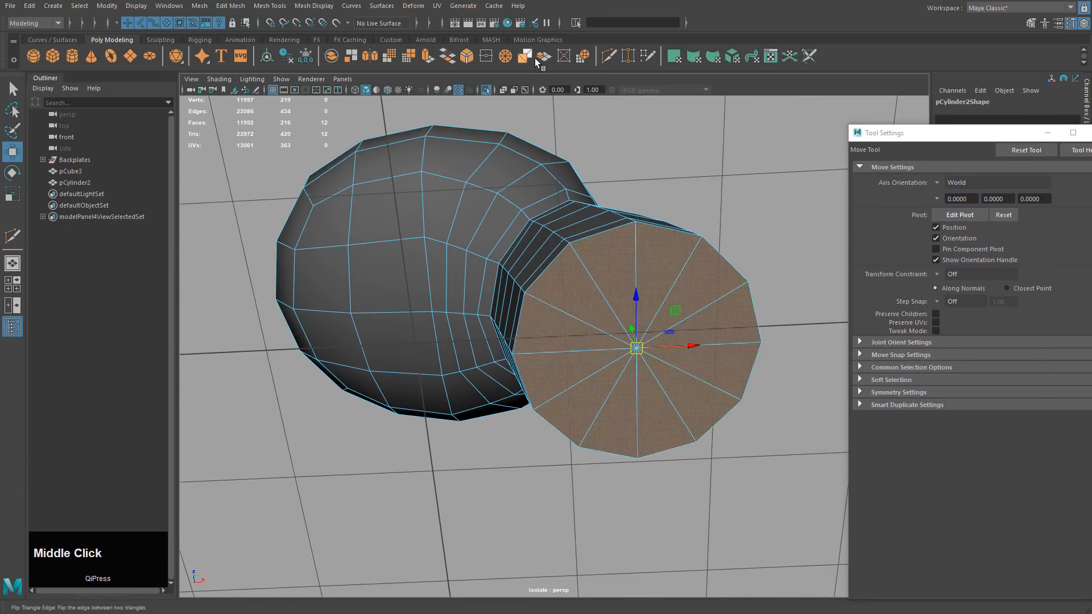
{"action": "left_click", "coordinate": [430, 56]}
{"action": "key", "text": "r"}
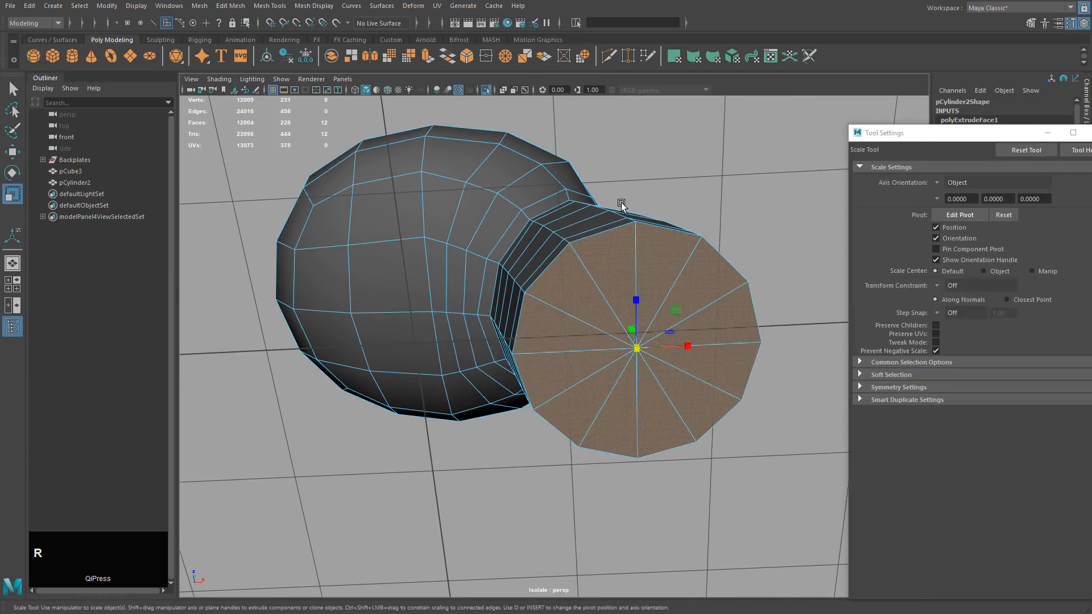
{"action": "middle_click_drag", "start_coordinate": [752, 229], "coordinate": [724, 239]}
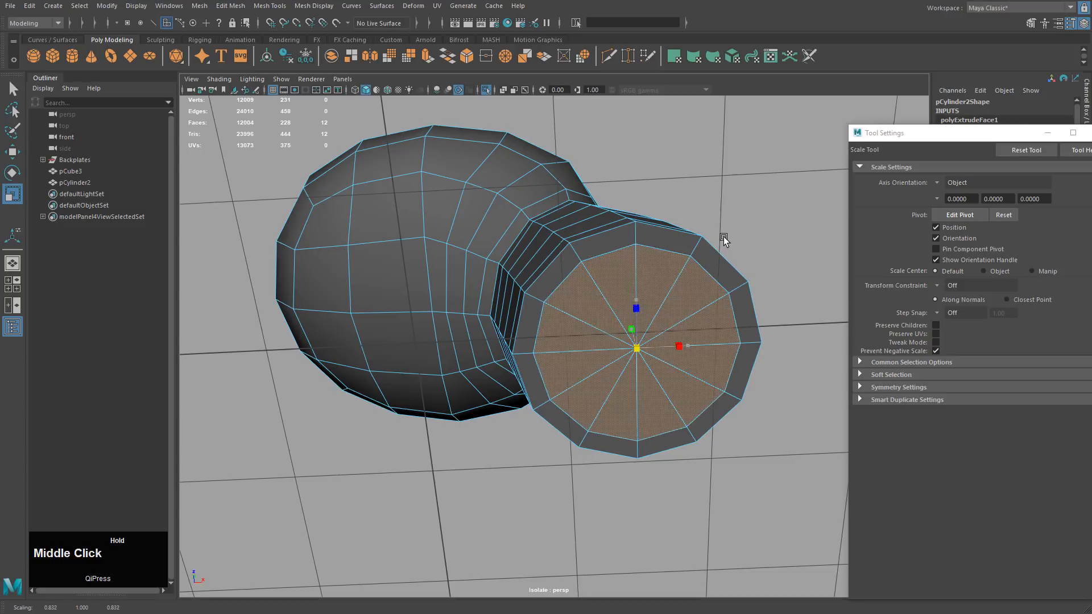
{"action": "key", "text": "q"}
{"action": "right_click_drag", "start_coordinate": [602, 282], "coordinate": [621, 270]}
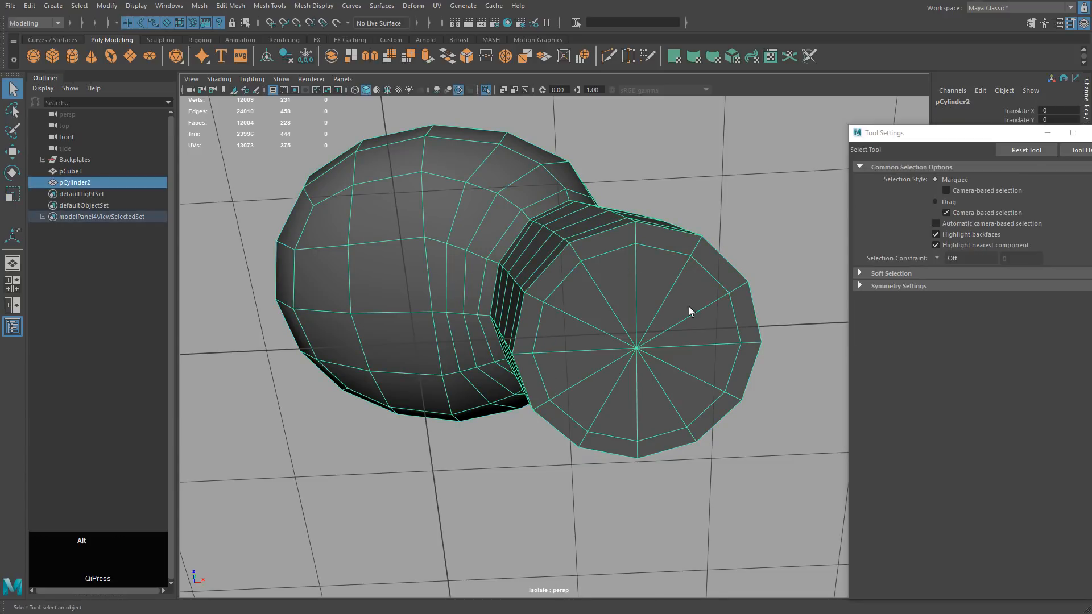
Step: Delete eight of the spoke edges on the neck's end cap, keeping only the horizontal and vertical centre lines
{"action": "left_click", "coordinate": [1088, 133]}
{"action": "left_click_drag", "start_coordinate": [615, 302], "coordinate": [622, 293], "text": "alt"}
{"action": "right_click_drag", "start_coordinate": [622, 293], "coordinate": [618, 261]}
{"action": "left_click", "coordinate": [597, 305]}
{"action": "left_click", "coordinate": [622, 296], "text": "shift"}
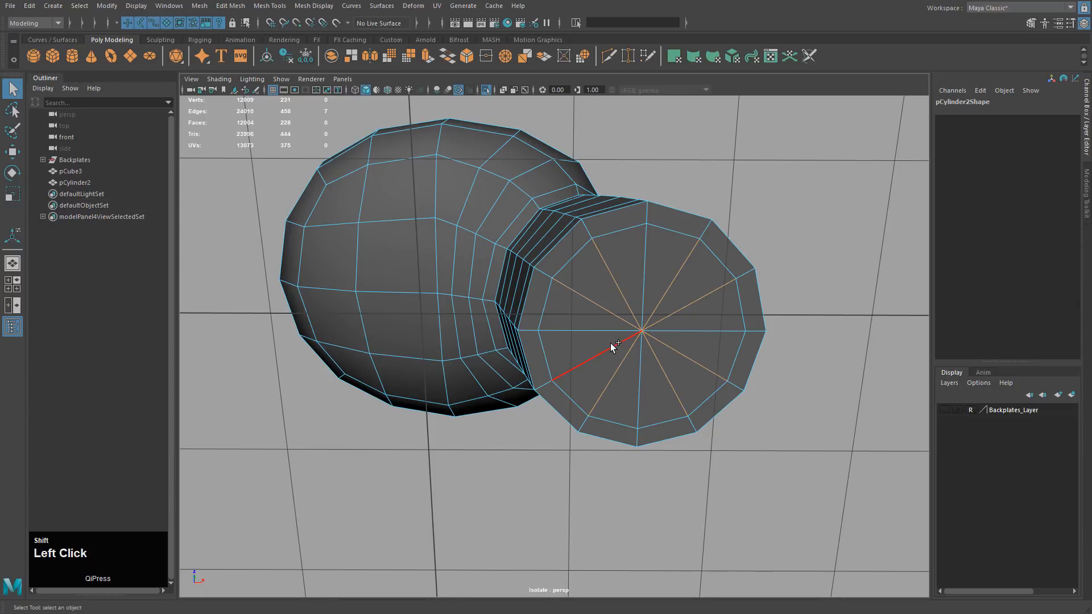
{"action": "key", "text": "Delete"}
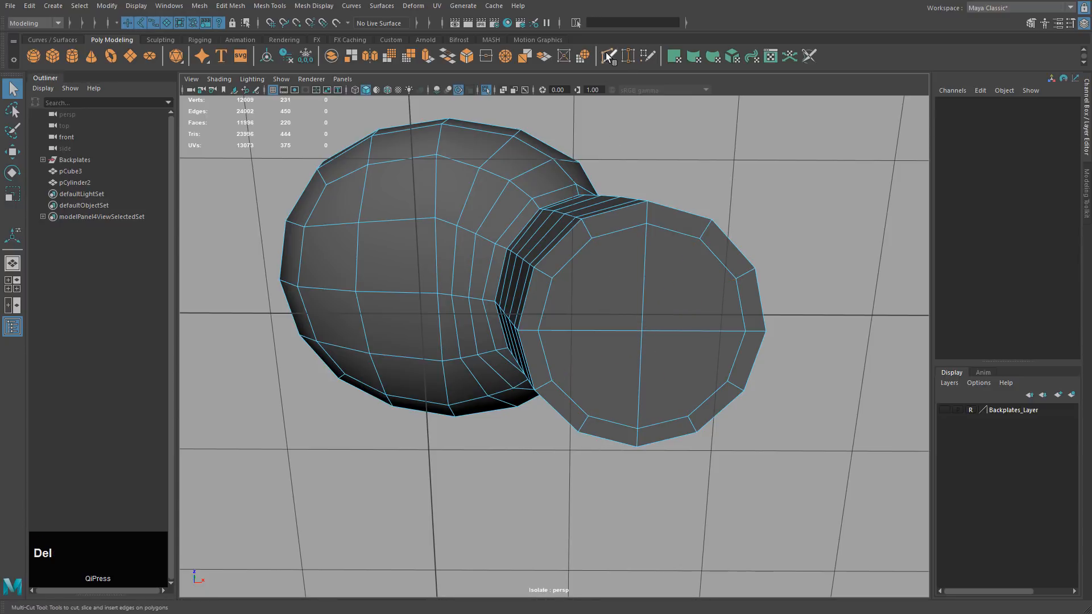
Step: Cut two horizontal edges across the end cap with Multi-Cut, one above and one below the centre line, joining opposite inset-ring vertices
{"action": "left_click", "coordinate": [608, 56]}
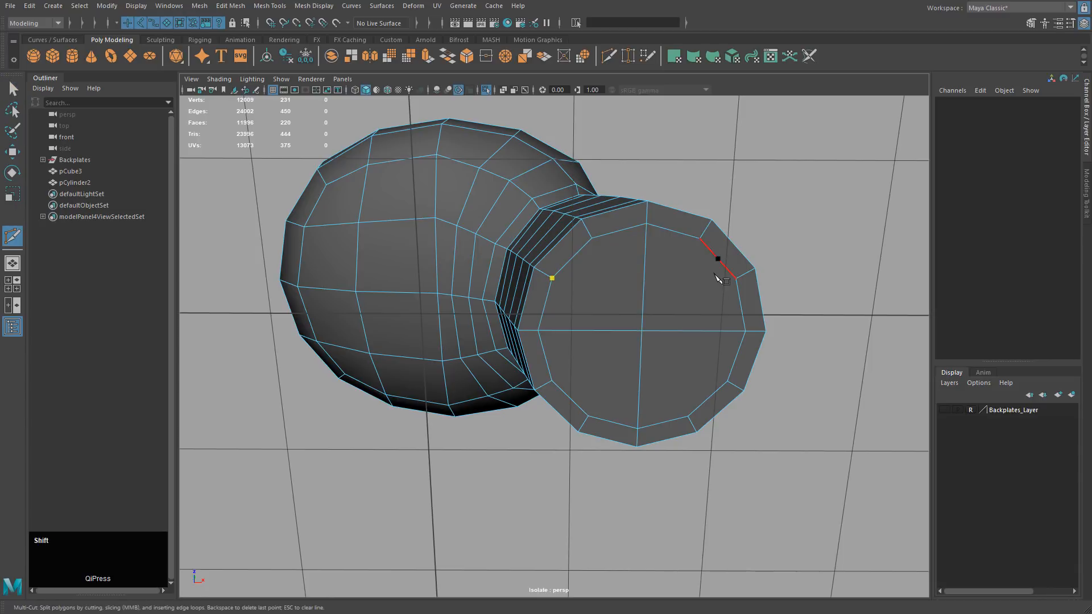
{"action": "left_click", "coordinate": [737, 279]}
{"action": "right_click", "coordinate": [746, 348]}
{"action": "left_click", "coordinate": [728, 380]}
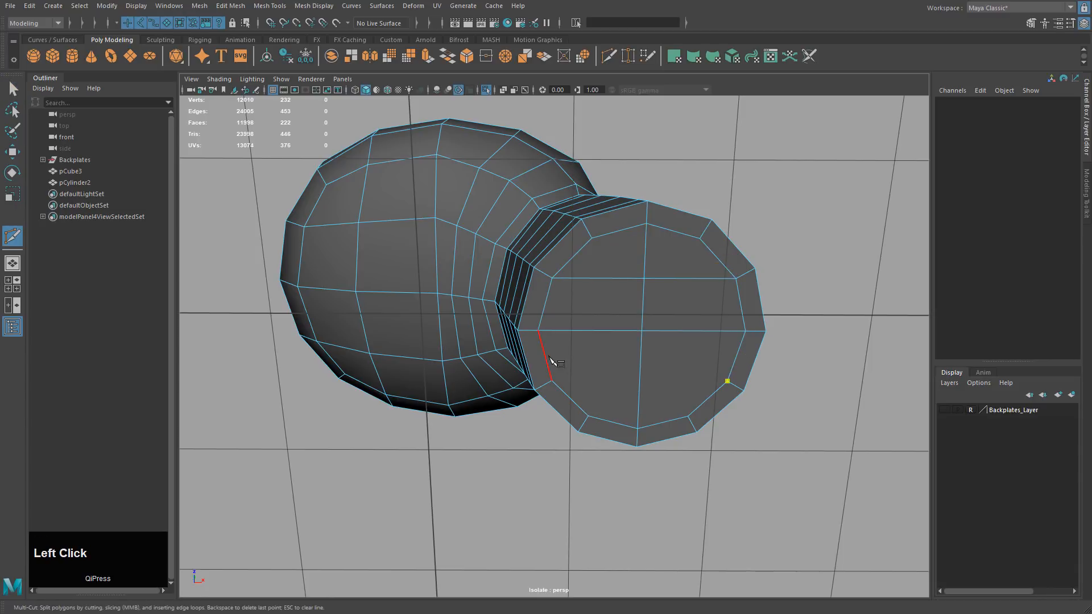
{"action": "left_click", "coordinate": [551, 381]}
{"action": "right_click", "coordinate": [592, 397]}
{"action": "key", "text": "w"}
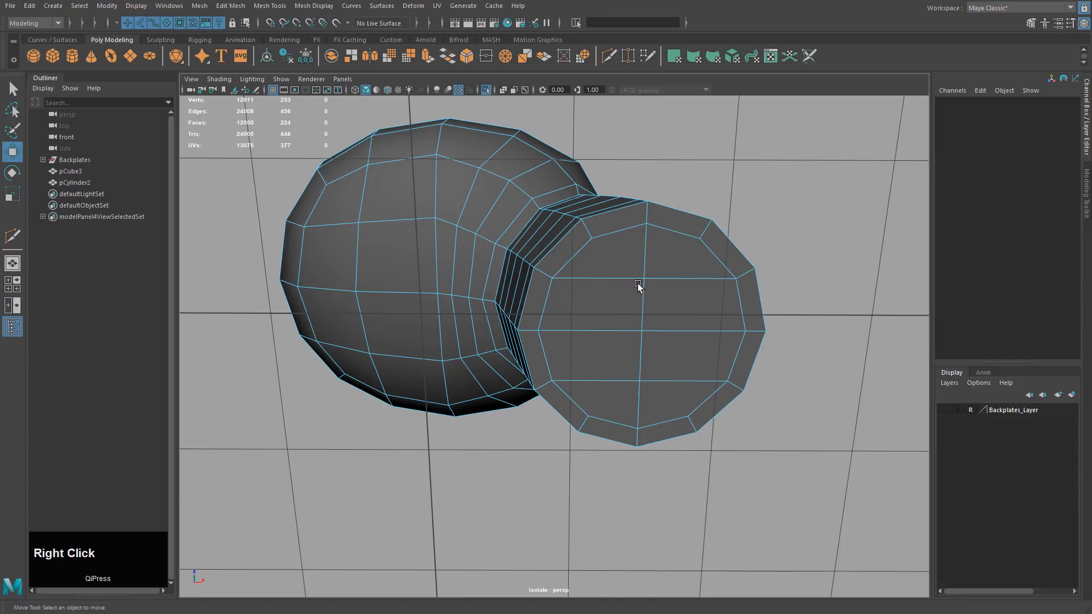
Step: Check the smoothed mesh in object mode, delete its construction history and return it to the unsmoothed display
{"action": "right_click_drag", "start_coordinate": [639, 288], "coordinate": [687, 273]}
{"action": "scroll", "coordinate": [697, 329], "scroll_direction": "down", "scroll_amount": 3}
{"action": "key", "text": "3"}
{"action": "left_click_drag", "start_coordinate": [677, 268], "coordinate": [660, 316], "text": "alt"}
{"action": "key", "text": "alt+shift+d"}
{"action": "left_click_drag", "start_coordinate": [614, 348], "coordinate": [646, 328], "text": "alt"}
{"action": "key", "text": "1"}
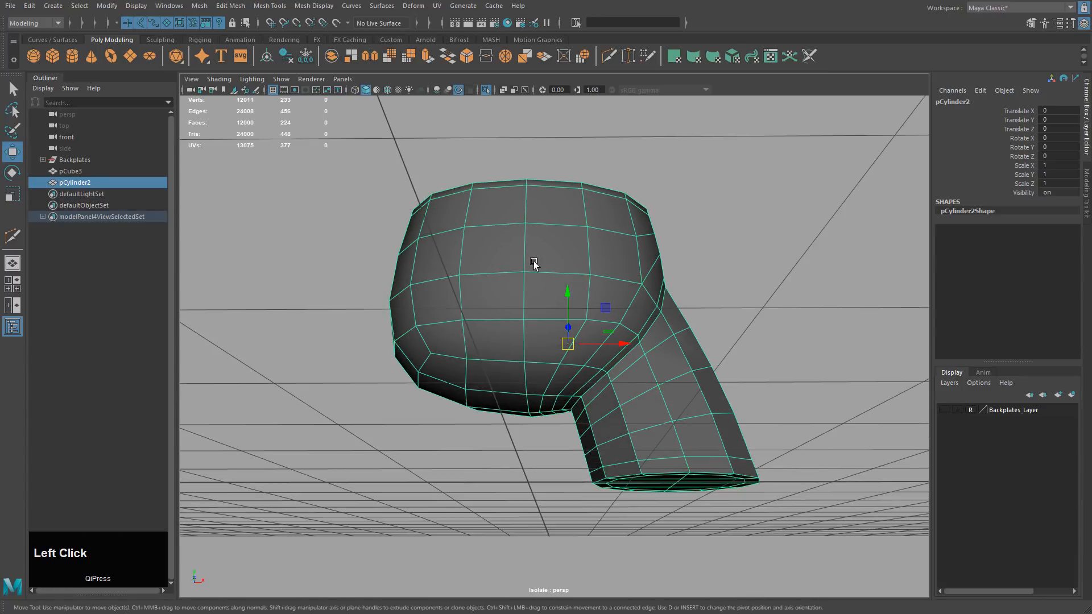
Step: Select all faces on the half of the body without the leg and delete them
{"action": "right_click_drag", "start_coordinate": [516, 237], "coordinate": [517, 262]}
{"action": "left_click_drag", "start_coordinate": [362, 165], "coordinate": [502, 479]}
{"action": "key", "text": "Insert"}
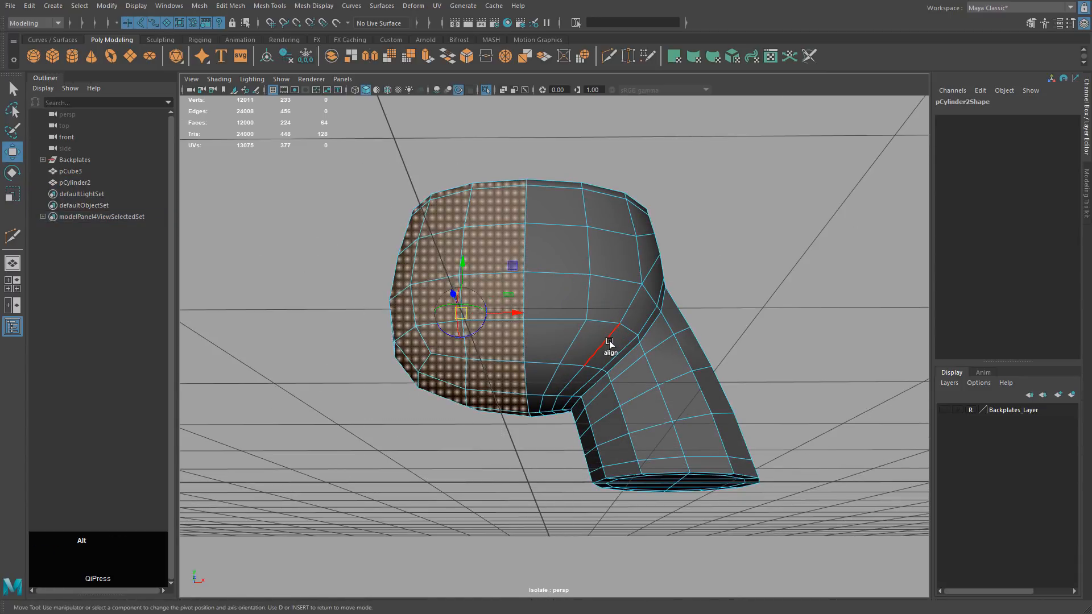
{"action": "left_click_drag", "start_coordinate": [609, 341], "coordinate": [605, 358], "text": "alt"}
{"action": "key", "text": "Insert"}
{"action": "key", "text": "Delete"}
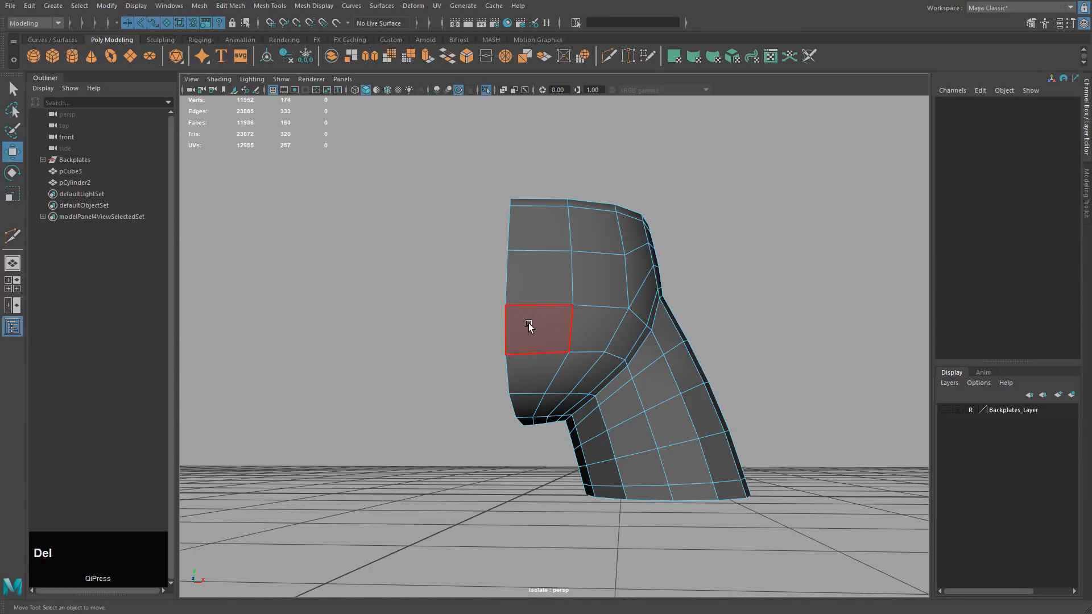
Step: Mirror the half body across the world X axis in the negative direction, merging border vertices with the original
{"action": "right_click_drag", "start_coordinate": [528, 323], "coordinate": [559, 309]}
{"action": "left_click_drag", "start_coordinate": [565, 343], "coordinate": [572, 373], "text": "alt"}
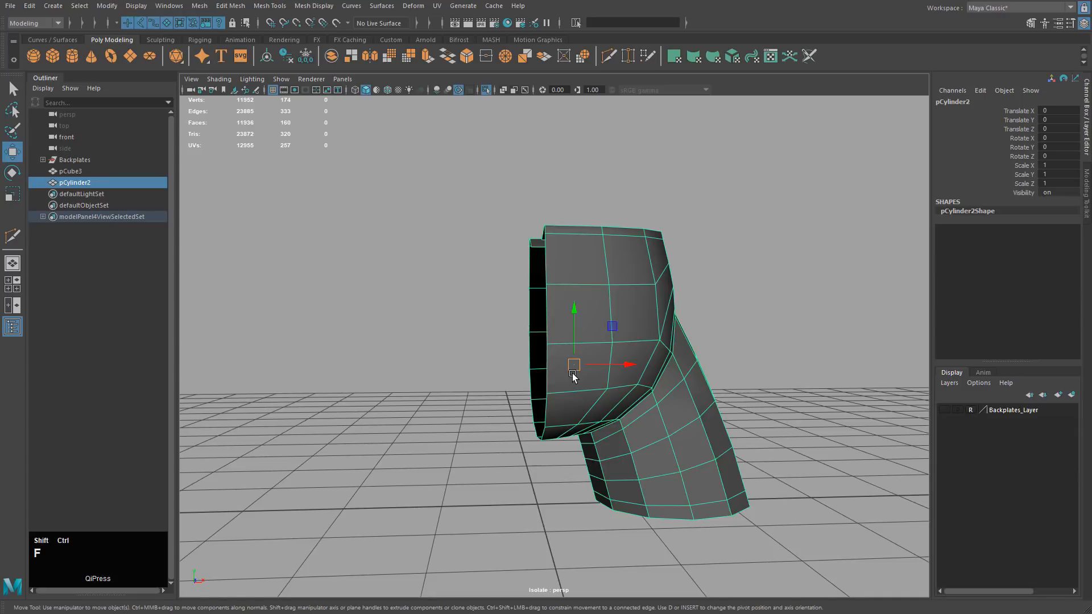
{"action": "left_click_drag", "start_coordinate": [610, 353], "coordinate": [617, 336], "text": "alt"}
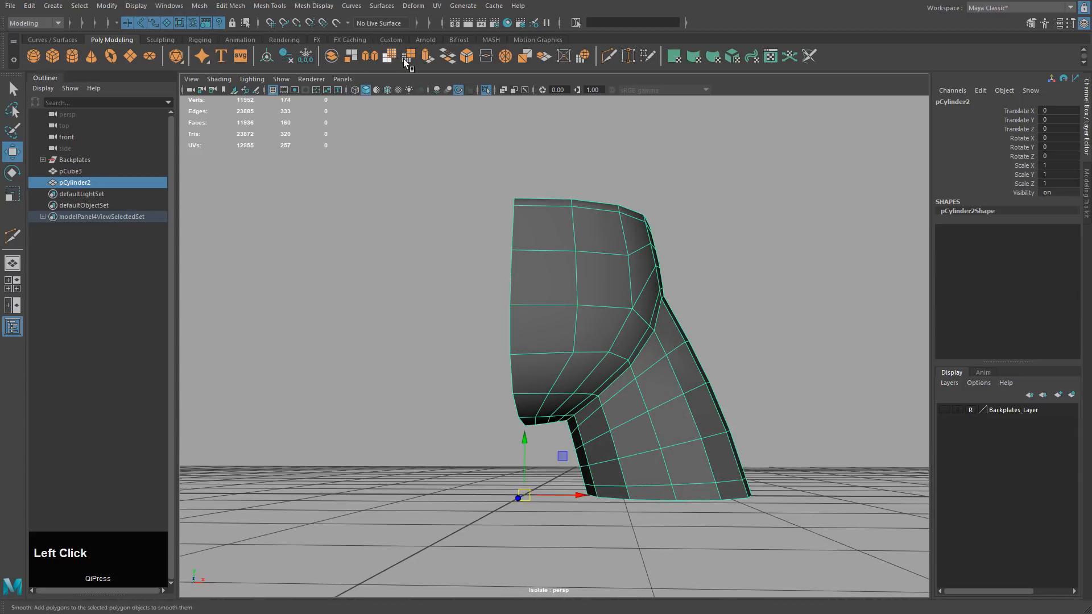
{"action": "double_click", "coordinate": [370, 57]}
{"action": "left_click_drag", "start_coordinate": [741, 123], "coordinate": [816, 76]}
{"action": "left_click_drag", "start_coordinate": [689, 254], "coordinate": [618, 408], "text": "alt"}
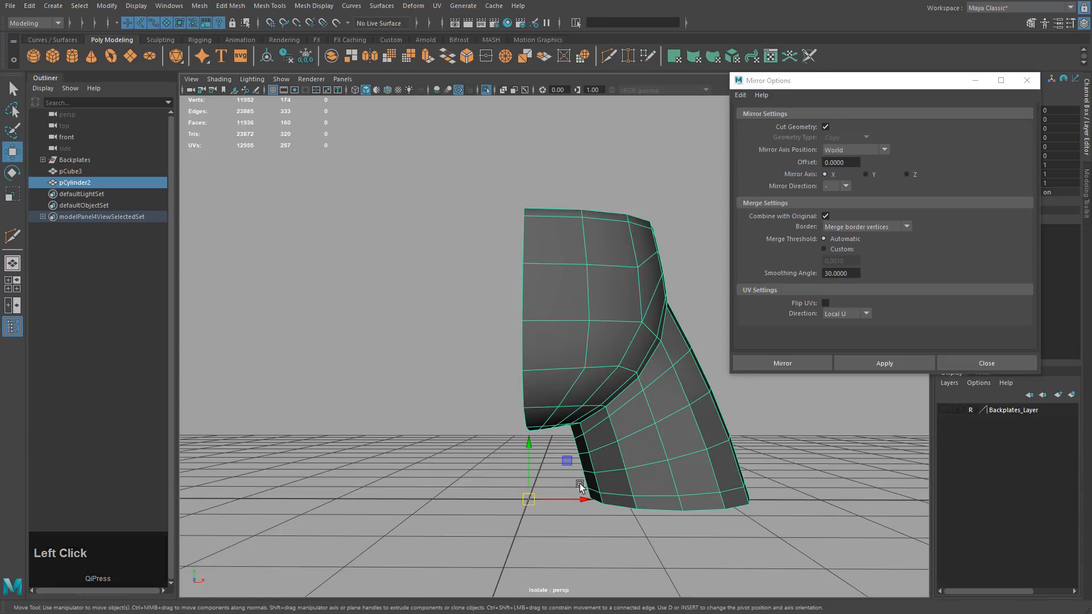
{"action": "left_click", "coordinate": [834, 188]}
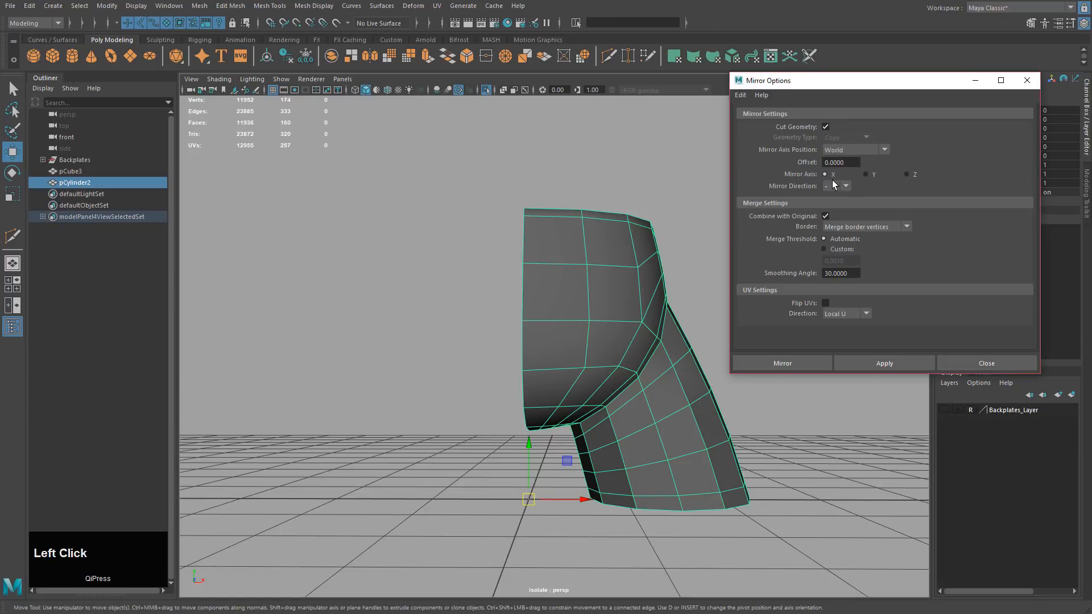
{"action": "left_click", "coordinate": [876, 360]}
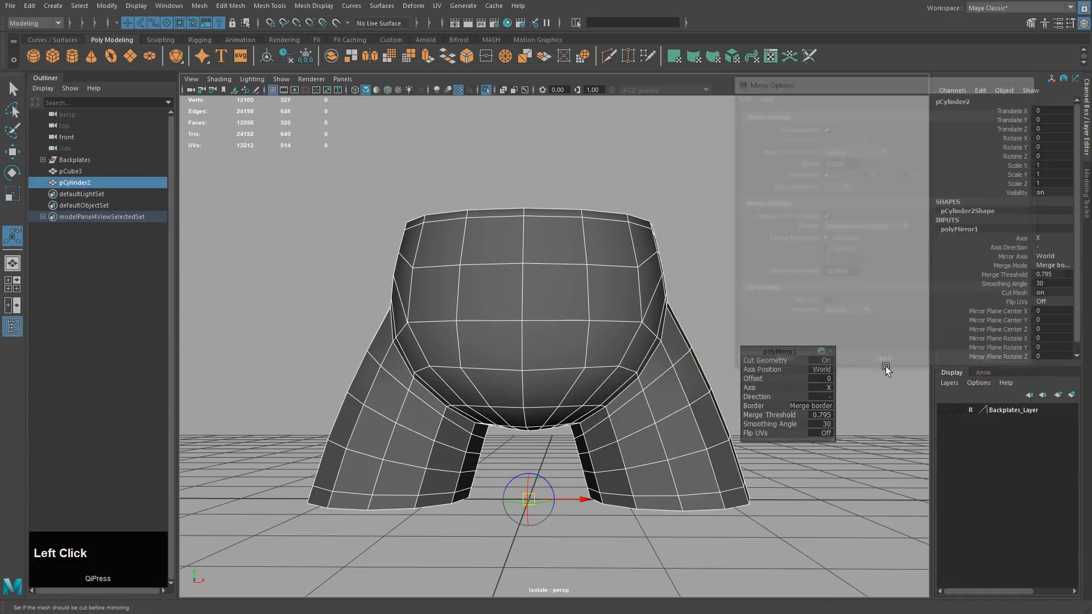
{"action": "left_click", "coordinate": [734, 304]}
{"action": "left_click", "coordinate": [605, 300]}
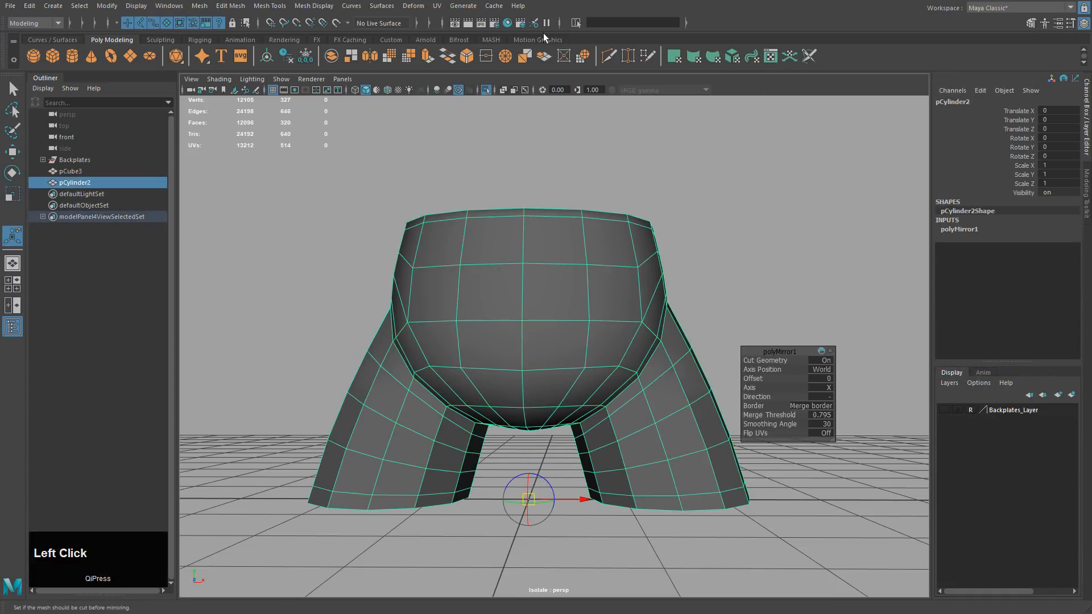
Step: Soften the edges of the mirrored body with Soften/Harden Edges and clear the selection
{"action": "left_click", "coordinate": [306, 5]}
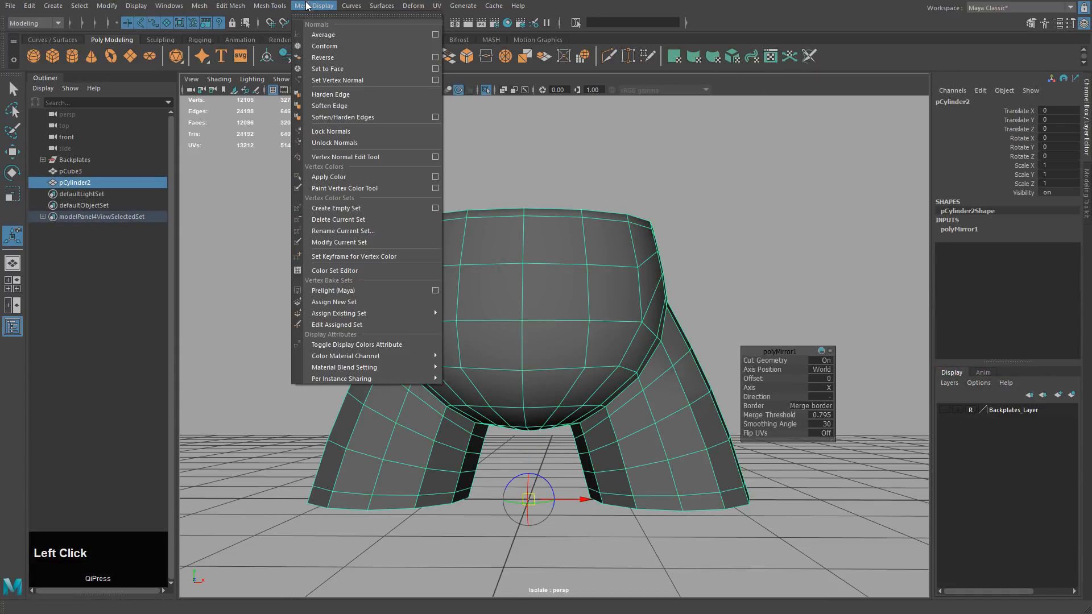
{"action": "left_click", "coordinate": [344, 119]}
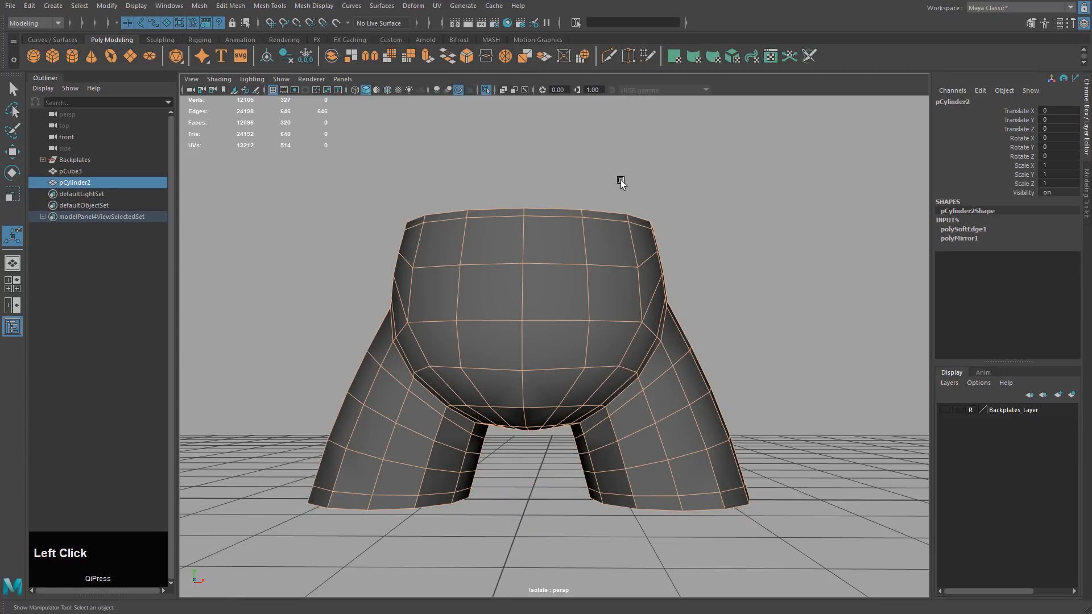
{"action": "left_click", "coordinate": [328, 6]}
{"action": "left_click", "coordinate": [344, 116]}
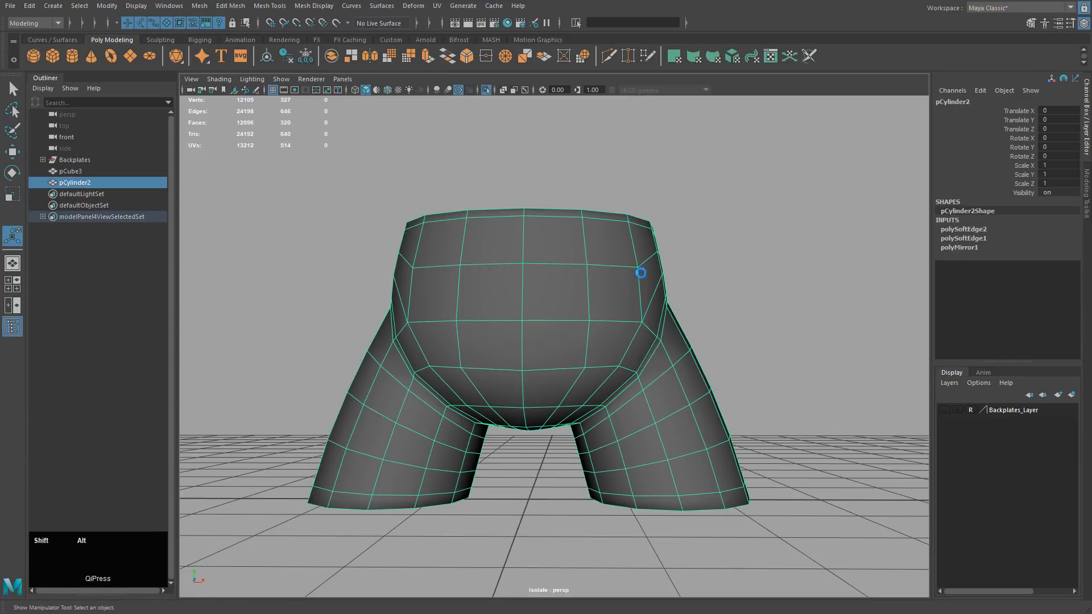
{"action": "left_click", "coordinate": [311, 181]}
Step: Turn off isolation so the head mesh shows together with the body, and select the body
{"action": "left_click", "coordinate": [134, 172]}
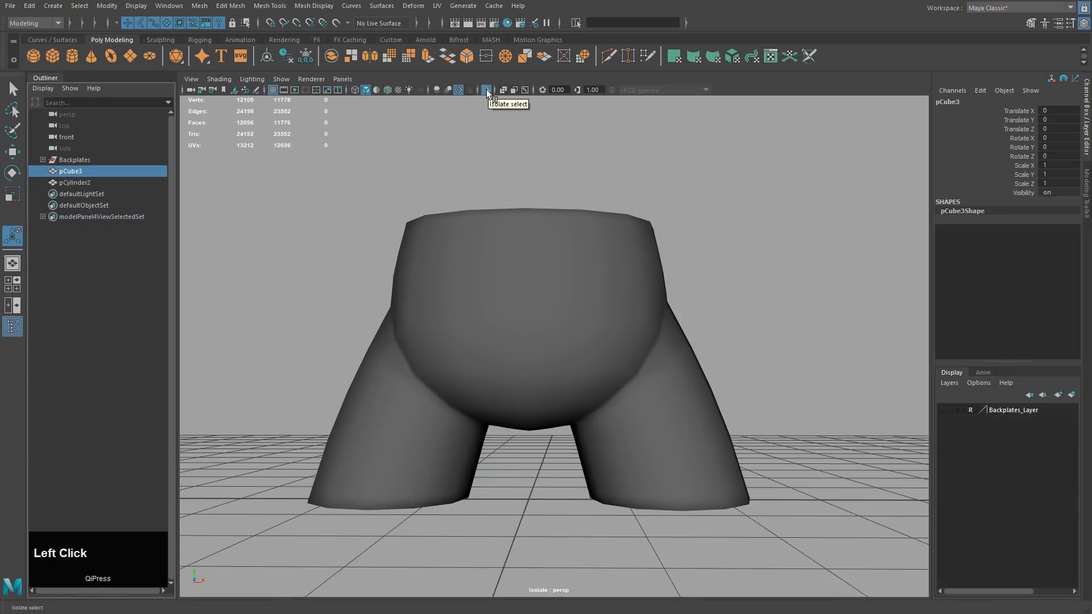
{"action": "left_click", "coordinate": [486, 90]}
{"action": "left_click", "coordinate": [758, 290]}
{"action": "left_click", "coordinate": [568, 275]}
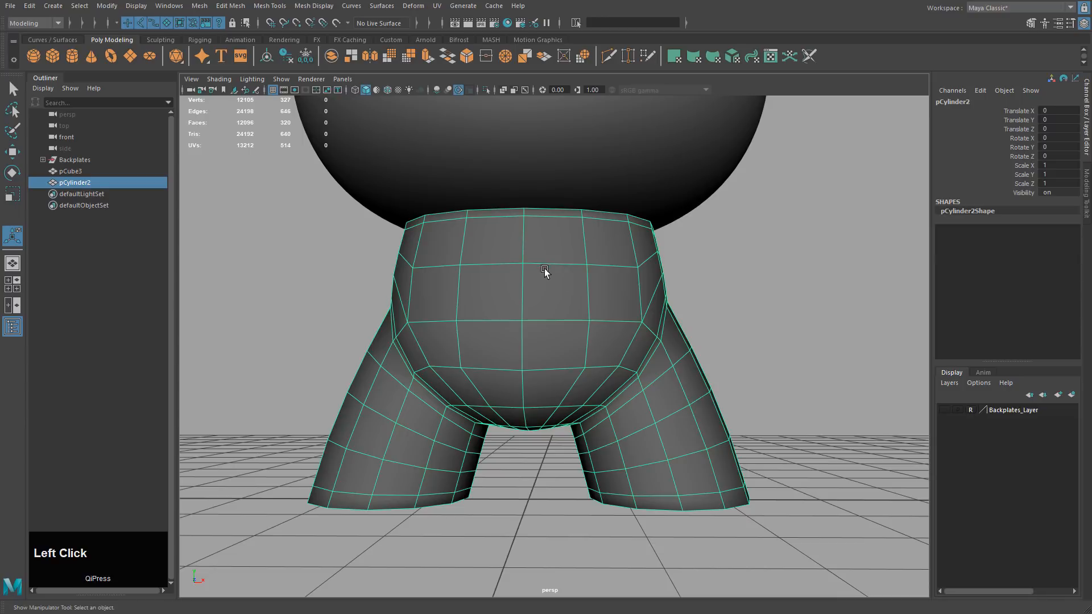
Step: Toggle the isolated view on the body and on the head, returning to the full character with nothing selected
{"action": "left_click", "coordinate": [484, 89]}
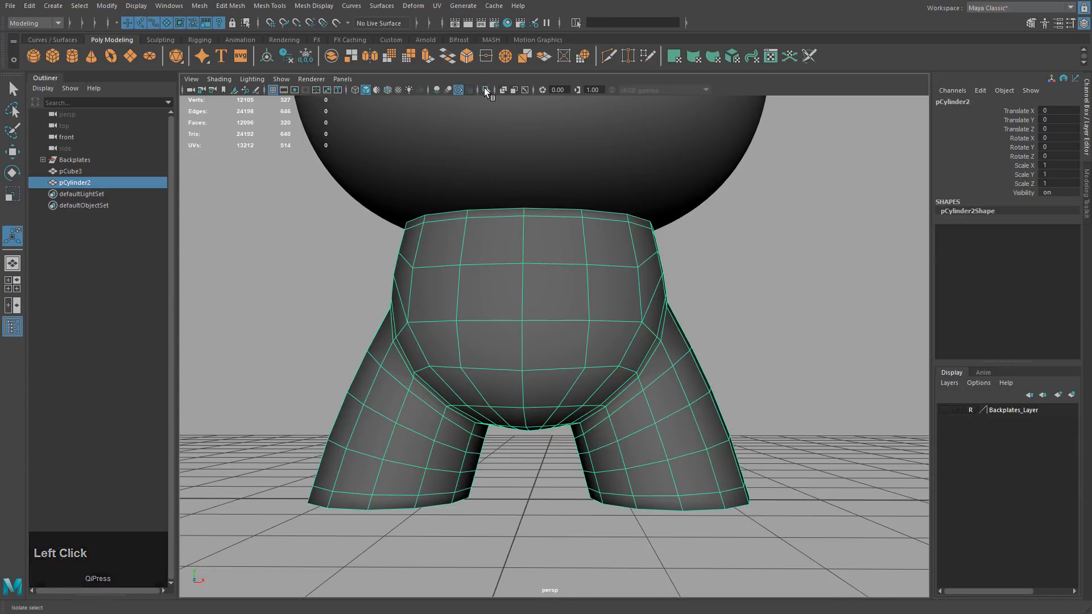
{"action": "left_click", "coordinate": [484, 89]}
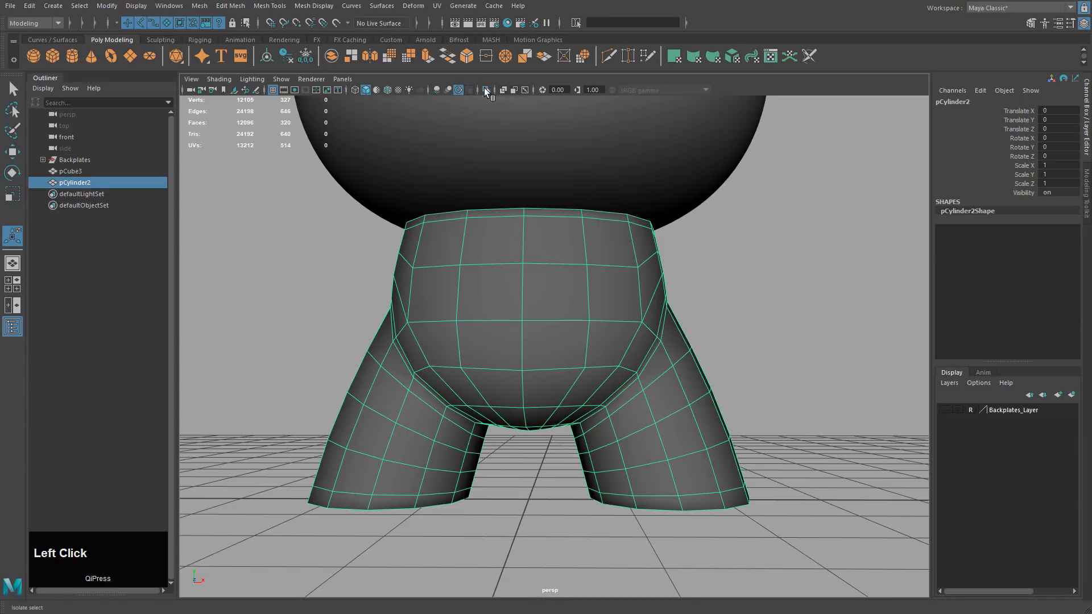
{"action": "left_click", "coordinate": [714, 202]}
{"action": "left_click", "coordinate": [475, 108]}
{"action": "left_click", "coordinate": [484, 89]}
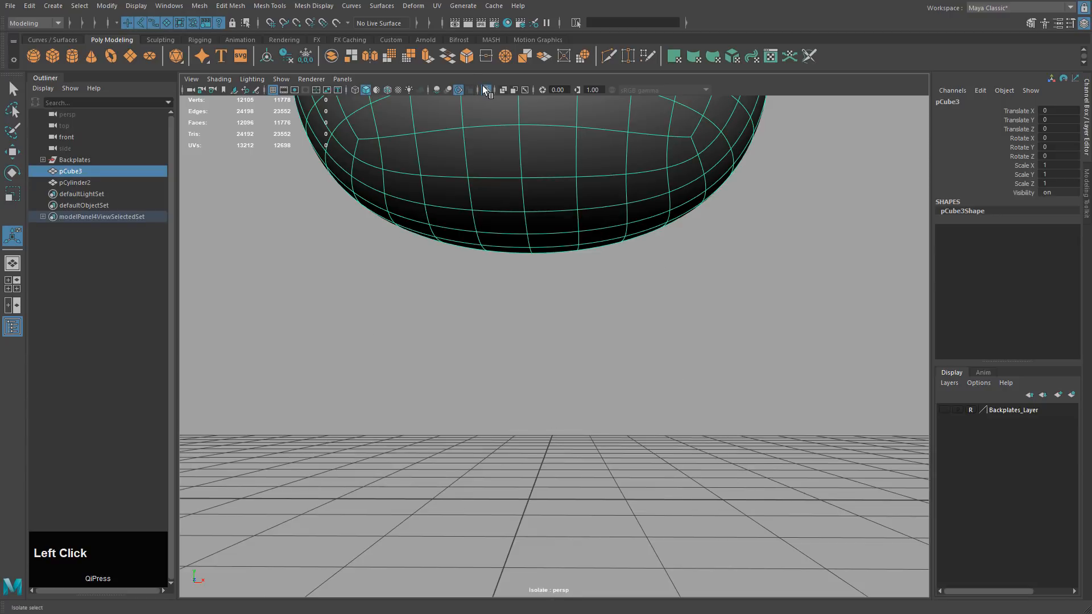
{"action": "left_click", "coordinate": [483, 89]}
{"action": "left_click", "coordinate": [600, 254]}
{"action": "left_click", "coordinate": [764, 333]}
Step: Review the whole character from several angles, and switch the head and body meshes to the unsmoothed display
{"action": "scroll", "coordinate": [765, 333], "scroll_direction": "down", "scroll_amount": 8}
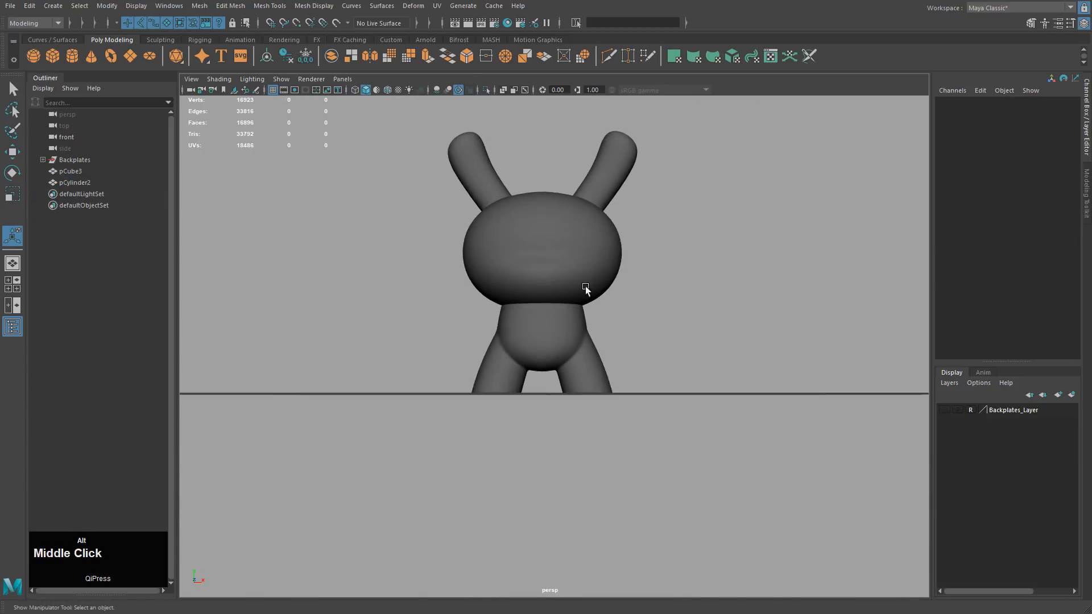
{"action": "left_click_drag", "start_coordinate": [585, 290], "coordinate": [439, 292], "text": "alt"}
{"action": "scroll", "coordinate": [612, 323], "scroll_direction": "up", "scroll_amount": 4}
{"action": "left_click_drag", "start_coordinate": [611, 323], "coordinate": [563, 300], "text": "alt"}
{"action": "middle_click_drag", "start_coordinate": [562, 299], "coordinate": [650, 339], "text": "alt"}
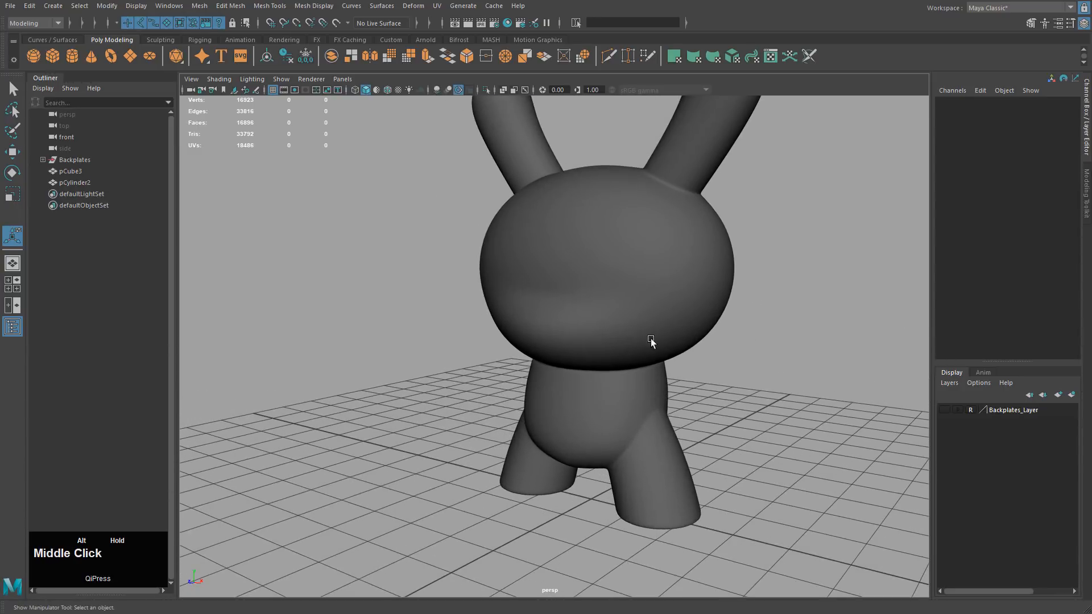
{"action": "left_click_drag", "start_coordinate": [651, 339], "coordinate": [690, 392]}
{"action": "key", "text": "1"}
{"action": "middle_click_drag", "start_coordinate": [690, 393], "coordinate": [709, 385], "text": "alt"}
{"action": "mouse_move", "coordinate": [709, 385]}
{"action": "left_mouse_down", "text": "alt"}
{"action": "mouse_move", "coordinate": [763, 349]}
{"action": "mouse_move", "coordinate": [714, 370]}
{"action": "left_mouse_up", "text": "alt"}
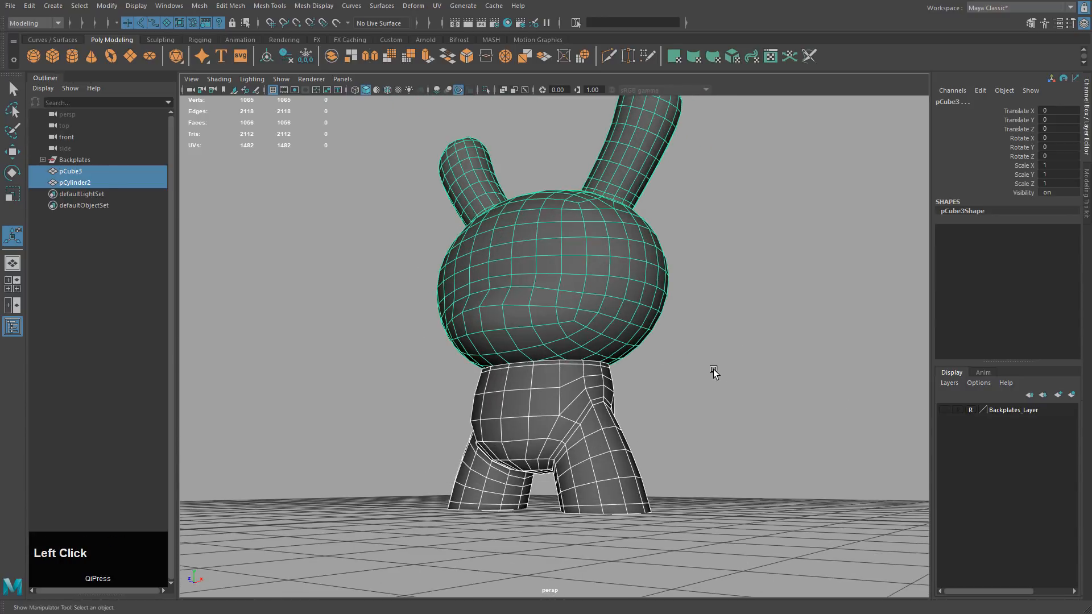
Step: Switch to the front view with shaded display and show the Backplates_Layer reference, framing the arm beside the body
{"action": "left_click", "coordinate": [676, 422]}
{"action": "key", "text": "space"}
{"action": "key", "text": "space"}
{"action": "scroll", "coordinate": [704, 404], "scroll_direction": "down", "scroll_amount": 3}
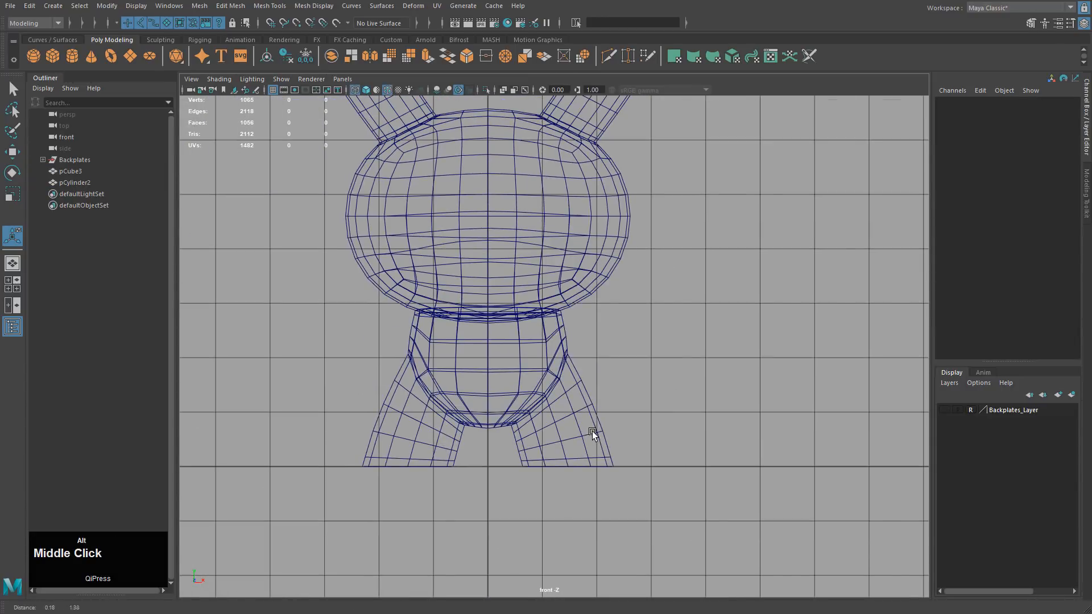
{"action": "key", "text": "6"}
{"action": "left_click", "coordinate": [848, 421]}
{"action": "scroll", "coordinate": [849, 421], "scroll_direction": "up", "scroll_amount": 2}
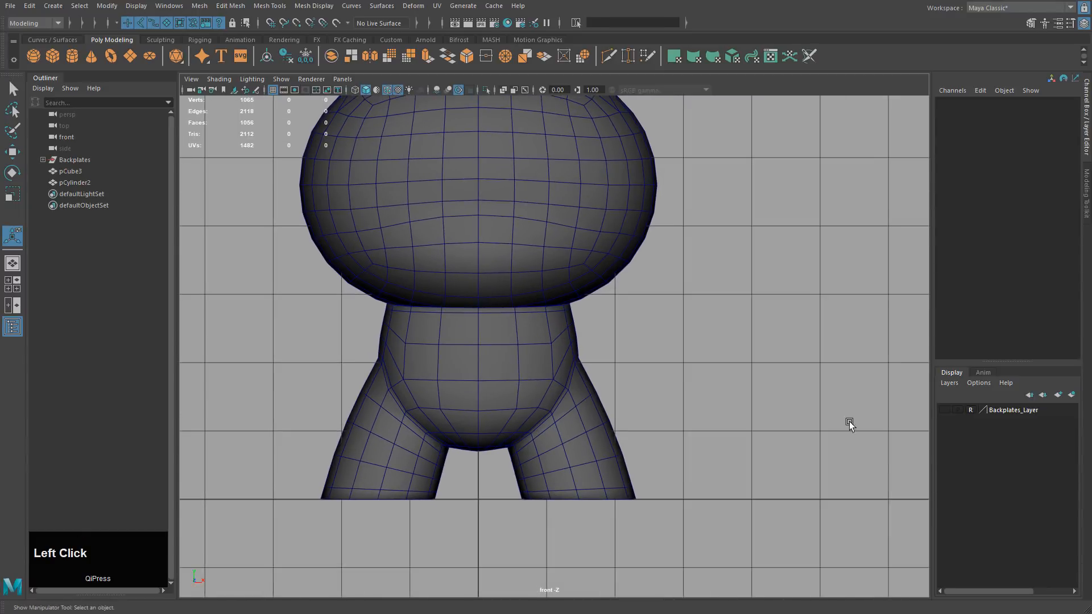
{"action": "left_click", "coordinate": [943, 410]}
{"action": "scroll", "coordinate": [567, 377], "scroll_direction": "up", "scroll_amount": 2}
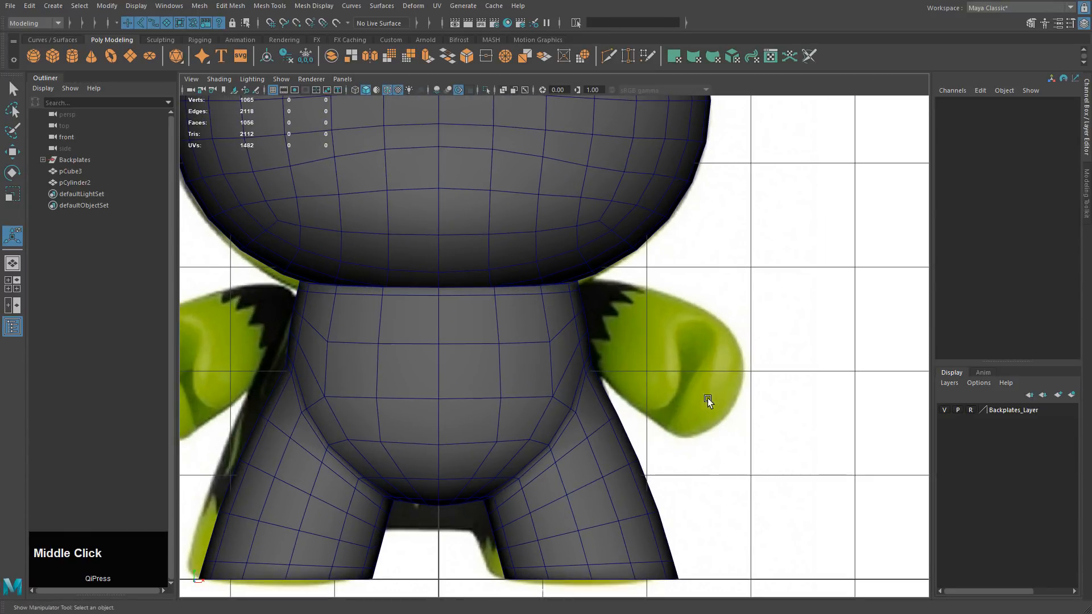
{"action": "scroll", "coordinate": [708, 401], "scroll_direction": "up", "scroll_amount": 1}
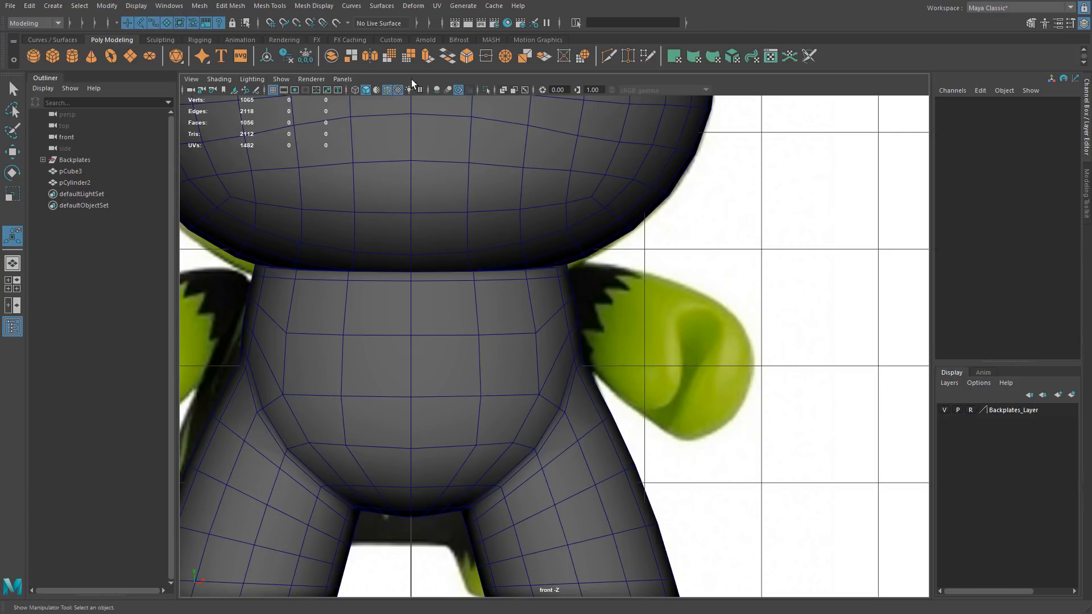
Step: Create a polygon cube, place it over the reference hand at about X 2.63, Y 1.89, and rotate it about -32 degrees in Z
{"action": "left_click", "coordinate": [53, 56]}
{"action": "key", "text": "w"}
{"action": "middle_click_drag", "start_coordinate": [646, 451], "coordinate": [865, 329]}
{"action": "key", "text": "e"}
{"action": "left_click_drag", "start_coordinate": [764, 338], "coordinate": [779, 366]}
{"action": "key", "text": "w"}
{"action": "right_click", "coordinate": [738, 284]}
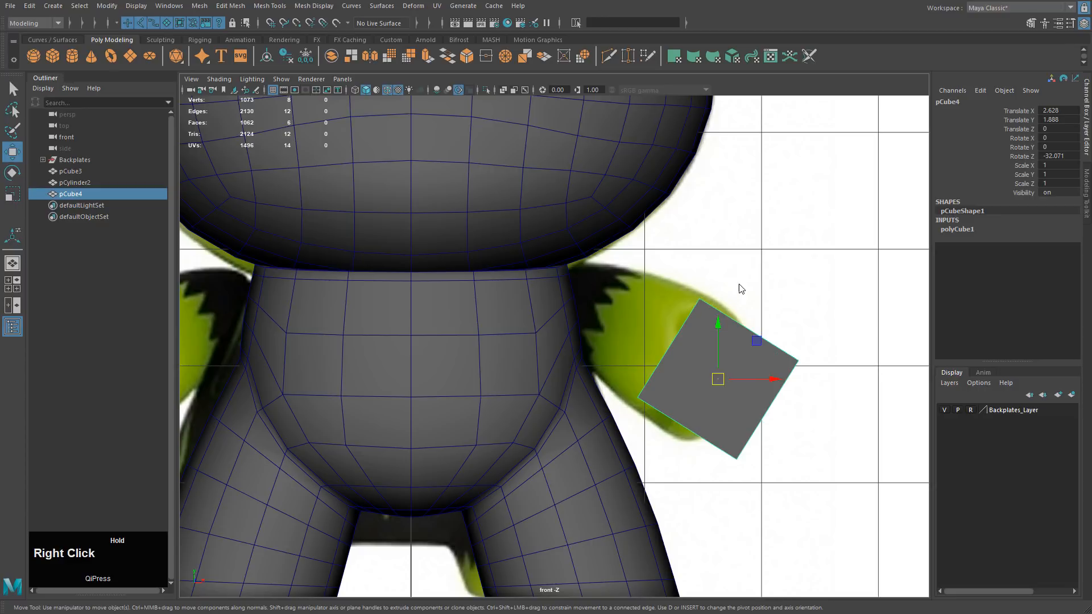
Step: Turn on smooth preview for the cube and delete its face pointing toward the body
{"action": "key", "text": "3"}
{"action": "right_click", "coordinate": [691, 339]}
{"action": "right_click_drag", "start_coordinate": [690, 340], "coordinate": [628, 316]}
{"action": "left_click", "coordinate": [687, 344]}
{"action": "key", "text": "Delete"}
Step: Select all the cube's vertices, scale them up and reposition them to match the reference hand's outline
{"action": "left_click_drag", "start_coordinate": [617, 284], "coordinate": [787, 423]}
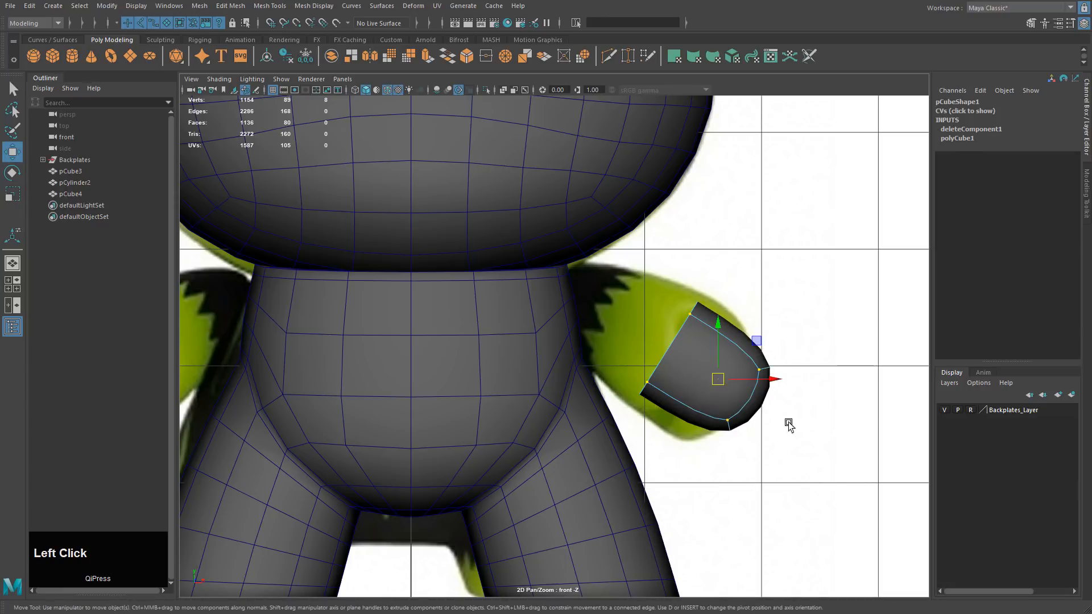
{"action": "key", "text": "r"}
{"action": "middle_click_drag", "start_coordinate": [780, 418], "coordinate": [803, 417]}
{"action": "key", "text": "w"}
{"action": "key", "text": "r"}
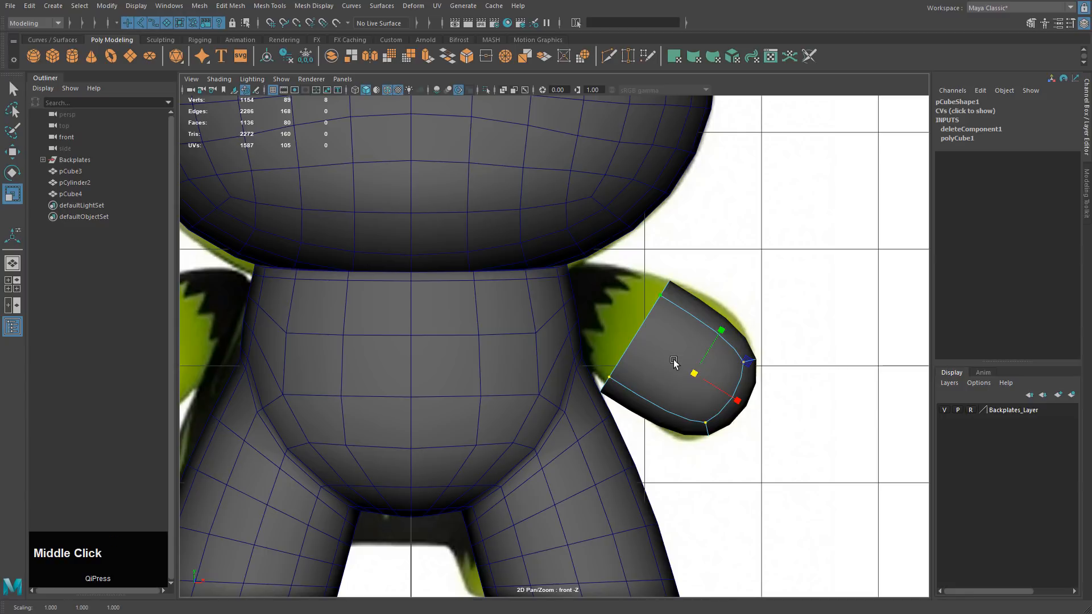
Step: Select the cube's open border edges, move them toward the fist and scale them to fit the arm's width
{"action": "right_click_drag", "start_coordinate": [673, 359], "coordinate": [666, 321]}
{"action": "double_click", "coordinate": [642, 318]}
{"action": "key", "text": "w"}
{"action": "middle_click_drag", "start_coordinate": [702, 357], "coordinate": [741, 379]}
{"action": "key", "text": "r"}
{"action": "key", "text": "w"}
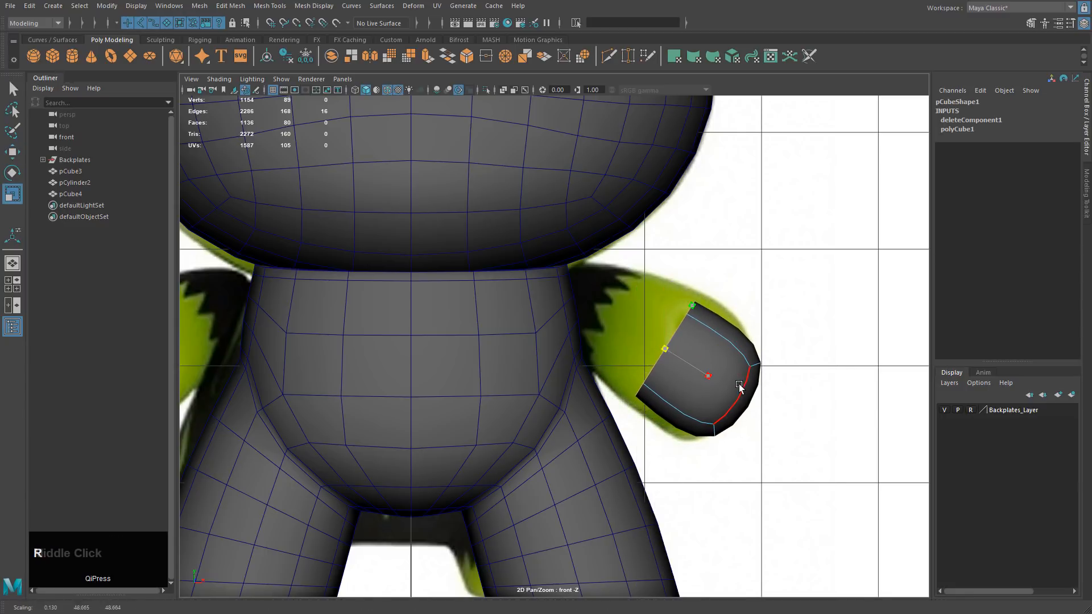
Step: Extrude the arm's open border edges toward the body, then rotate, scale and reposition them to form the shoulder end
{"action": "right_click", "coordinate": [723, 353]}
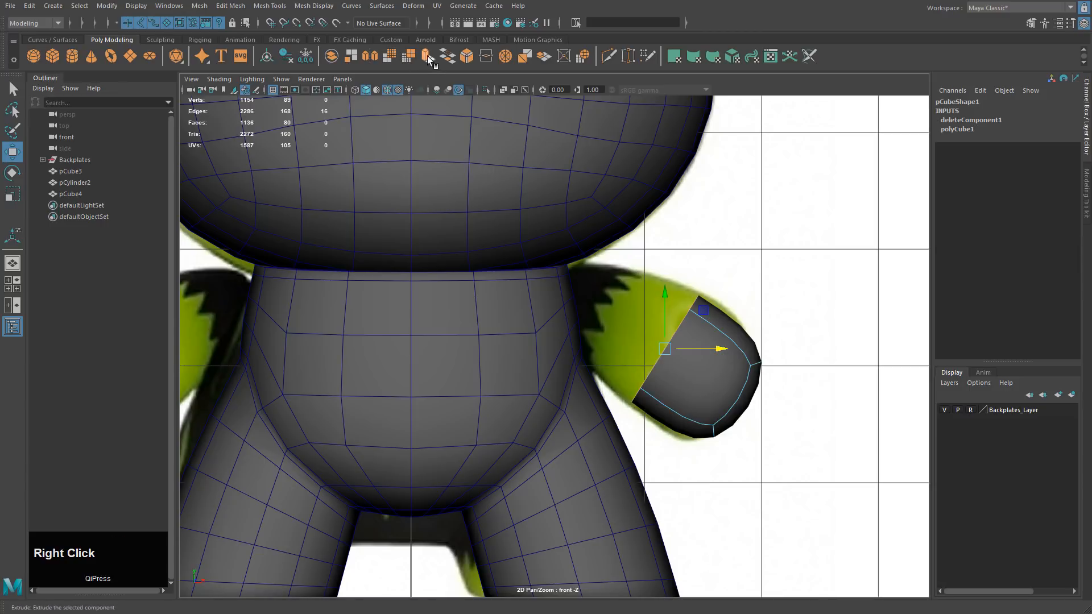
{"action": "middle_click_drag", "start_coordinate": [812, 315], "coordinate": [746, 275]}
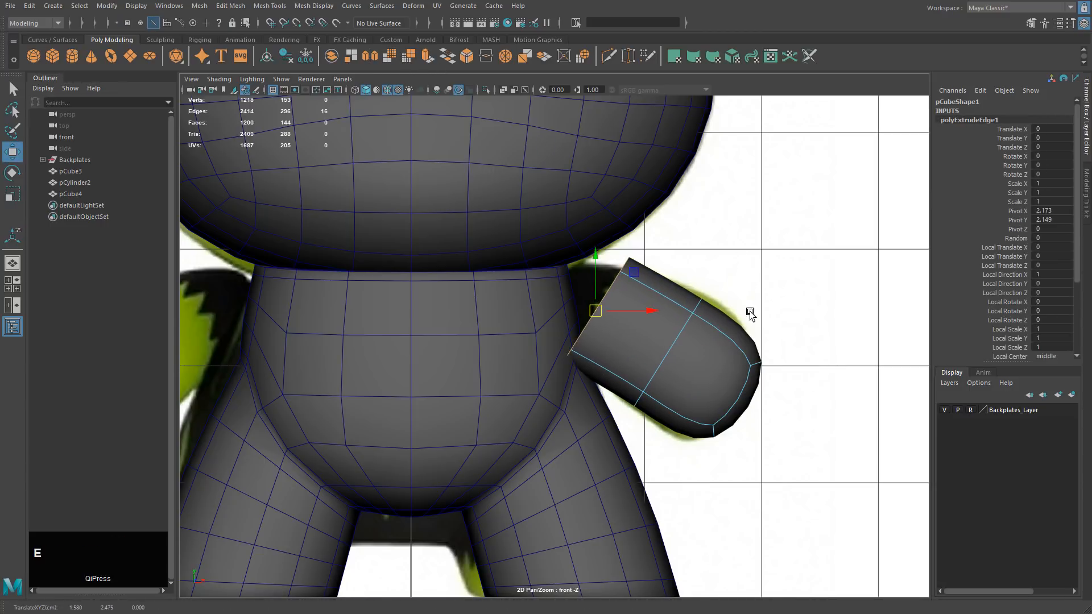
{"action": "key", "text": "e"}
{"action": "left_click_drag", "start_coordinate": [646, 339], "coordinate": [659, 295]}
{"action": "key", "text": "r"}
{"action": "middle_click_drag", "start_coordinate": [742, 319], "coordinate": [648, 373]}
{"action": "left_click_drag", "start_coordinate": [648, 373], "coordinate": [855, 424], "text": "alt"}
{"action": "middle_click_drag", "start_coordinate": [855, 424], "coordinate": [806, 363], "text": "alt"}
{"action": "key", "text": "w"}
{"action": "middle_click_drag", "start_coordinate": [750, 343], "coordinate": [723, 349]}
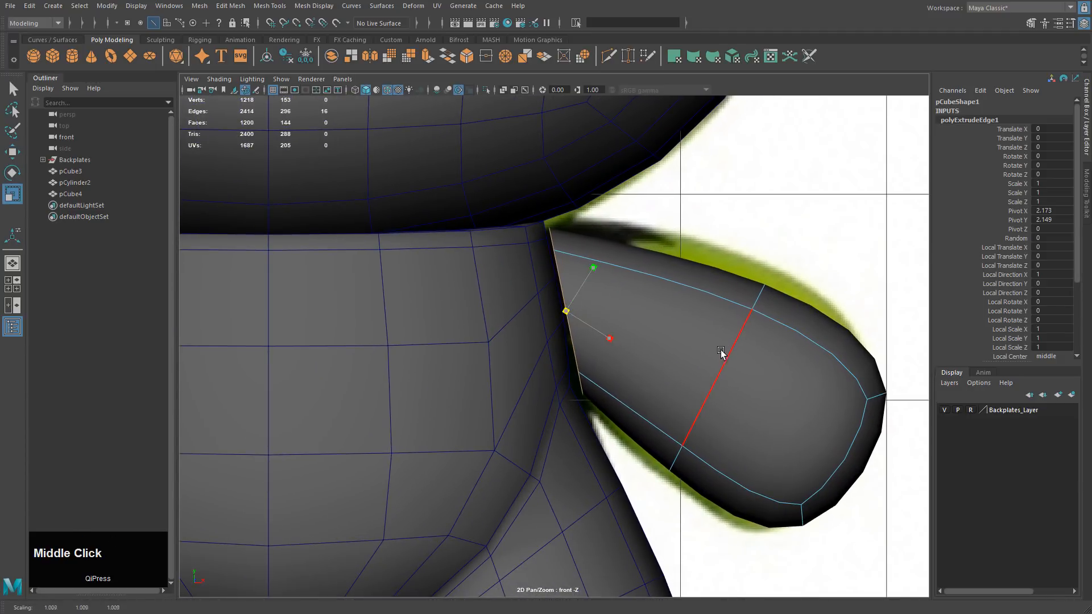
Step: Fine-tune the scale of the arm's shoulder border edges where they meet the body
{"action": "left_click_drag", "start_coordinate": [568, 311], "coordinate": [564, 310]}
{"action": "key", "text": "ctrl+z"}
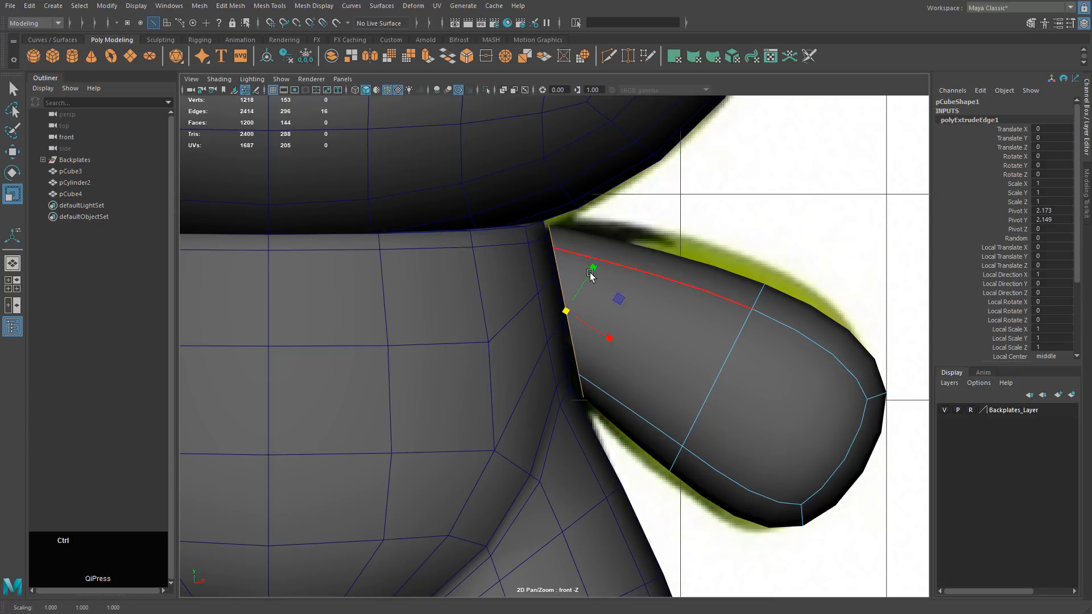
{"action": "left_click_drag", "start_coordinate": [592, 269], "coordinate": [597, 259]}
{"action": "key", "text": "ctrl+z"}
{"action": "left_click", "coordinate": [608, 339]}
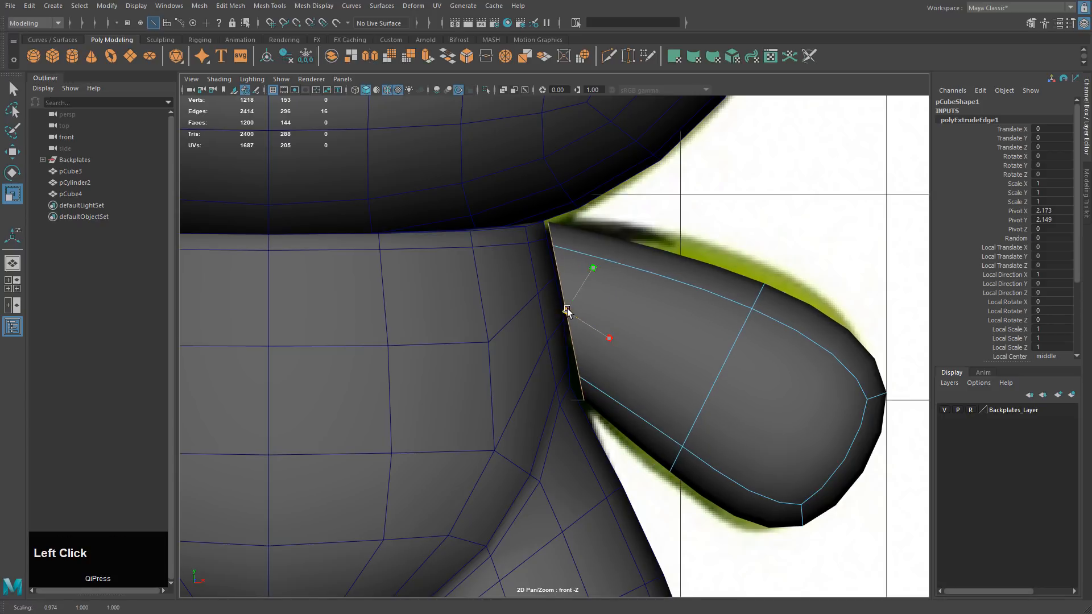
Step: Check the arm's join with the body from several angles and nudge its shoulder border edges into place
{"action": "right_click_drag", "start_coordinate": [786, 320], "coordinate": [656, 317], "text": "alt"}
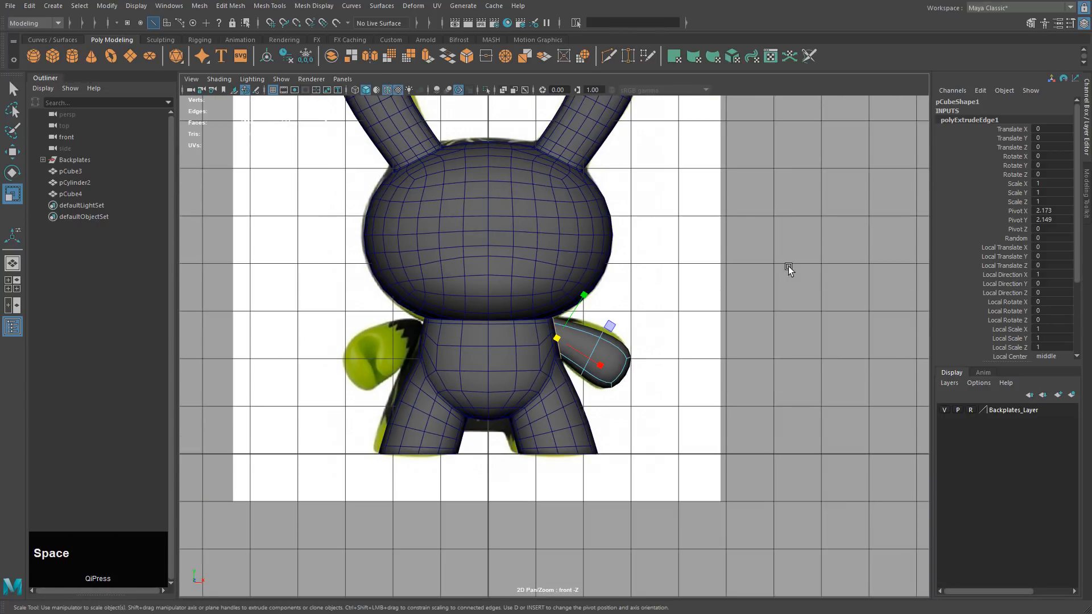
{"action": "key", "text": "space"}
{"action": "left_click_drag", "start_coordinate": [697, 321], "coordinate": [620, 338], "text": "alt"}
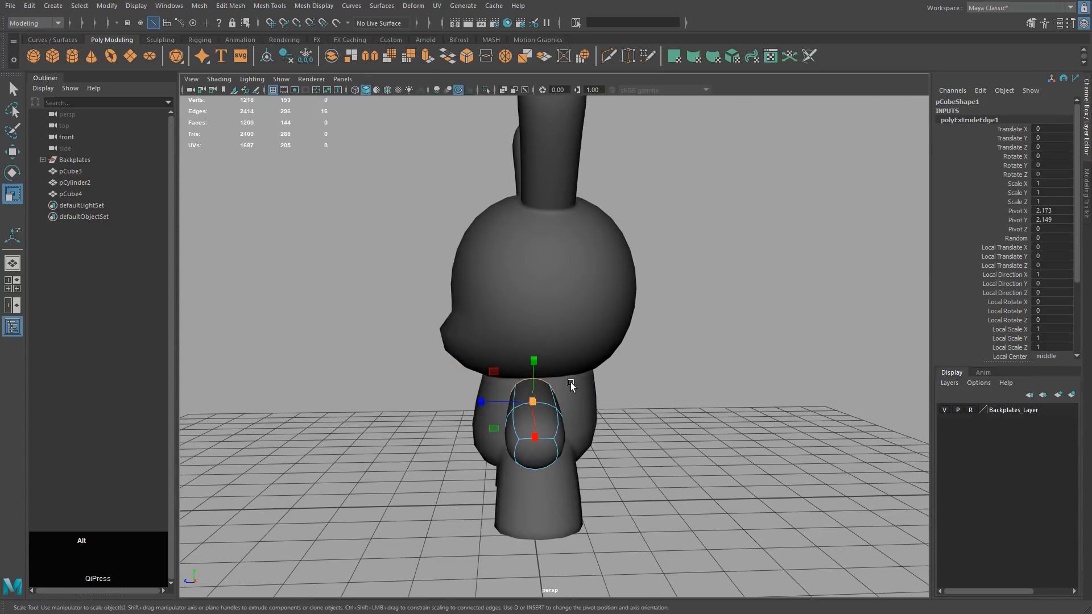
{"action": "left_click_drag", "start_coordinate": [571, 382], "coordinate": [555, 450], "text": "alt"}
{"action": "key", "text": "space"}
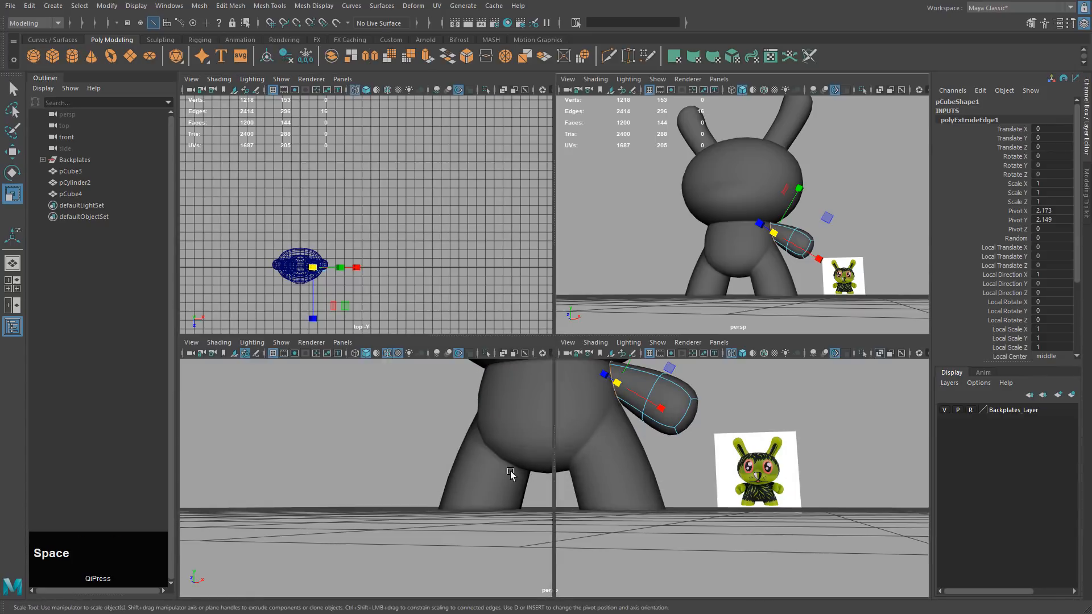
{"action": "key", "text": "space"}
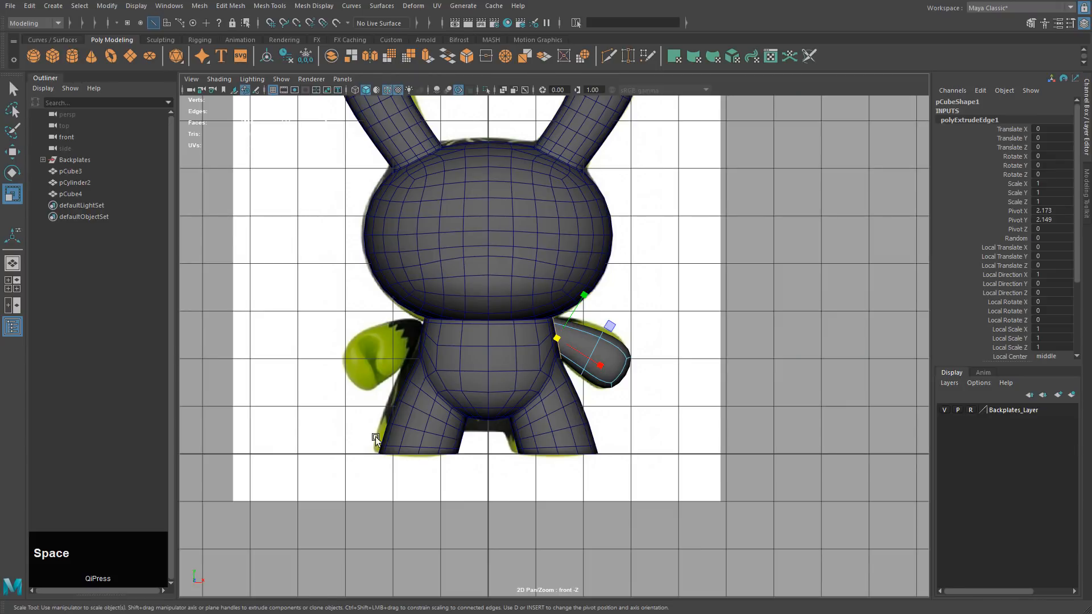
{"action": "middle_click_drag", "start_coordinate": [384, 429], "coordinate": [703, 385], "text": "alt"}
{"action": "key", "text": "w"}
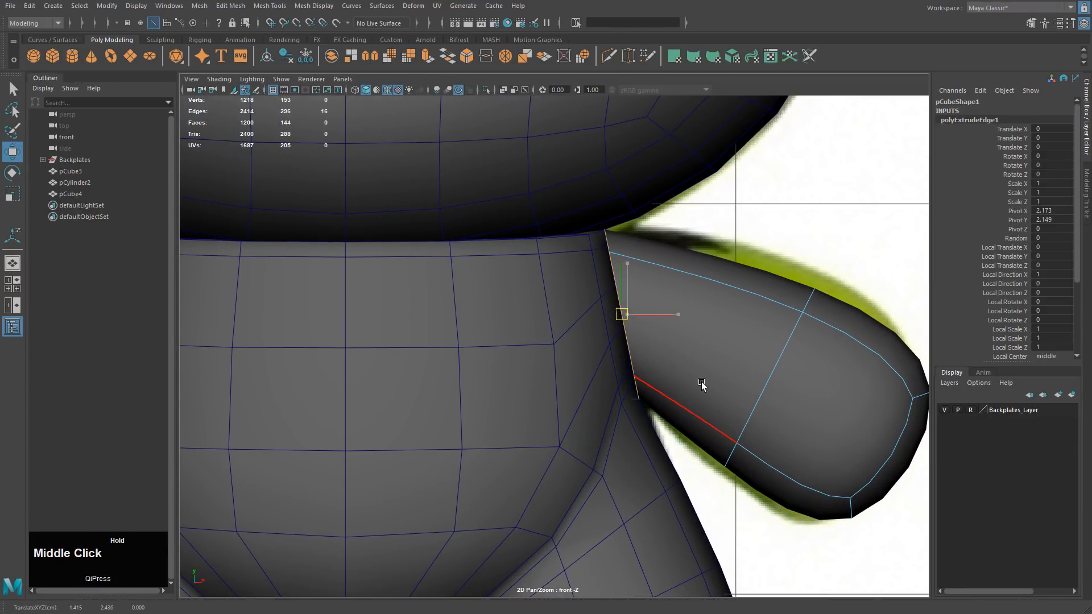
{"action": "middle_click_drag", "start_coordinate": [768, 397], "coordinate": [665, 372], "text": "alt"}
Step: Move the arm's upper, lower and fist vertex pairs toward the outline of the reference arm
{"action": "right_click_drag", "start_coordinate": [717, 296], "coordinate": [670, 295]}
{"action": "left_click_drag", "start_coordinate": [667, 249], "coordinate": [742, 320]}
{"action": "middle_click_drag", "start_coordinate": [723, 333], "coordinate": [722, 317]}
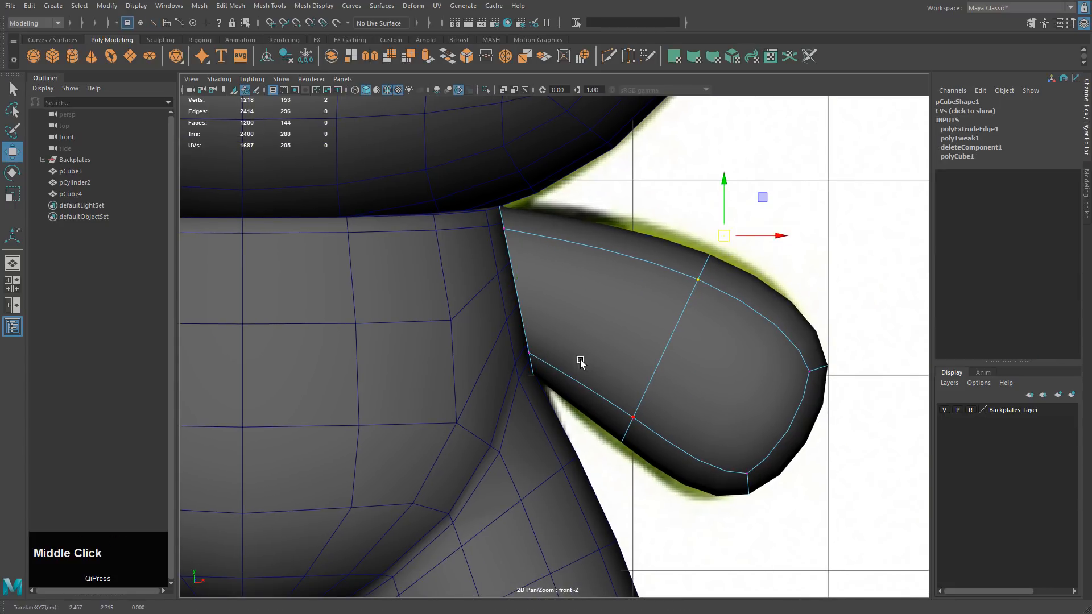
{"action": "left_click_drag", "start_coordinate": [581, 360], "coordinate": [675, 465]}
{"action": "middle_click_drag", "start_coordinate": [665, 457], "coordinate": [667, 461]}
{"action": "left_click_drag", "start_coordinate": [697, 384], "coordinate": [807, 527]}
{"action": "middle_click_drag", "start_coordinate": [808, 484], "coordinate": [819, 487]}
{"action": "left_click_drag", "start_coordinate": [787, 341], "coordinate": [859, 426]}
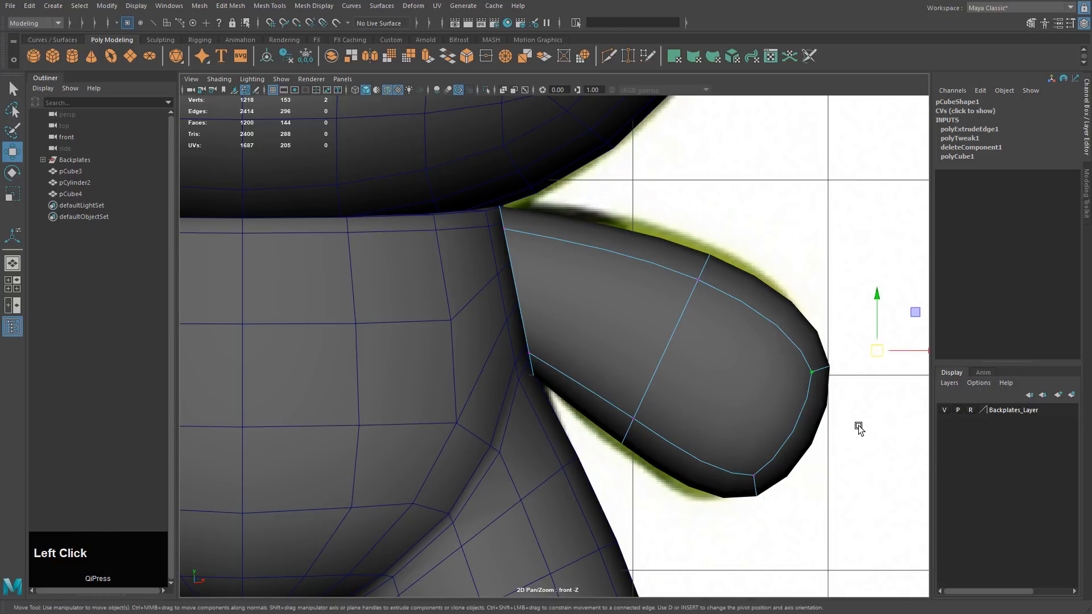
{"action": "middle_click_drag", "start_coordinate": [859, 428], "coordinate": [857, 438]}
Step: Refine the mid-arm and fist vertices so the smoothed silhouette follows the green arm in the front reference
{"action": "left_click_drag", "start_coordinate": [662, 236], "coordinate": [743, 325]}
{"action": "mouse_move", "coordinate": [743, 326]}
{"action": "middle_mouse_down"}
{"action": "mouse_move", "coordinate": [740, 306]}
{"action": "mouse_move", "coordinate": [743, 316]}
{"action": "middle_mouse_up"}
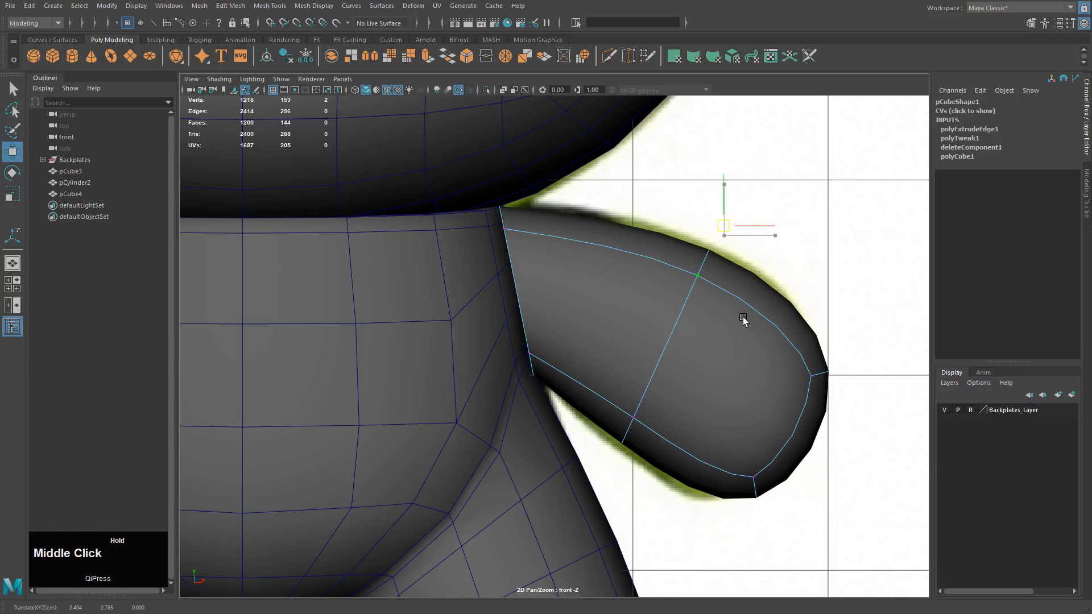
{"action": "left_click_drag", "start_coordinate": [590, 385], "coordinate": [662, 459]}
{"action": "middle_click_drag", "start_coordinate": [662, 460], "coordinate": [659, 462]}
{"action": "left_click_drag", "start_coordinate": [684, 433], "coordinate": [765, 506]}
{"action": "middle_click_drag", "start_coordinate": [767, 511], "coordinate": [728, 514]}
{"action": "left_click_drag", "start_coordinate": [774, 341], "coordinate": [868, 428]}
{"action": "middle_click_drag", "start_coordinate": [868, 428], "coordinate": [862, 431]}
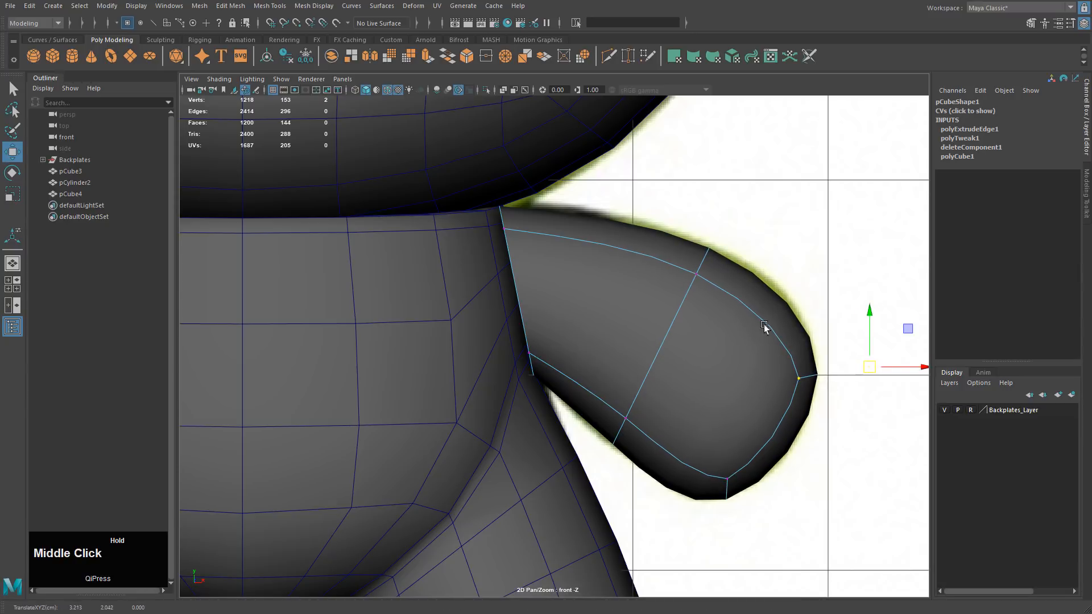
{"action": "left_click_drag", "start_coordinate": [665, 243], "coordinate": [738, 310]}
{"action": "middle_click_drag", "start_coordinate": [738, 309], "coordinate": [738, 311]}
{"action": "left_click", "coordinate": [599, 365]}
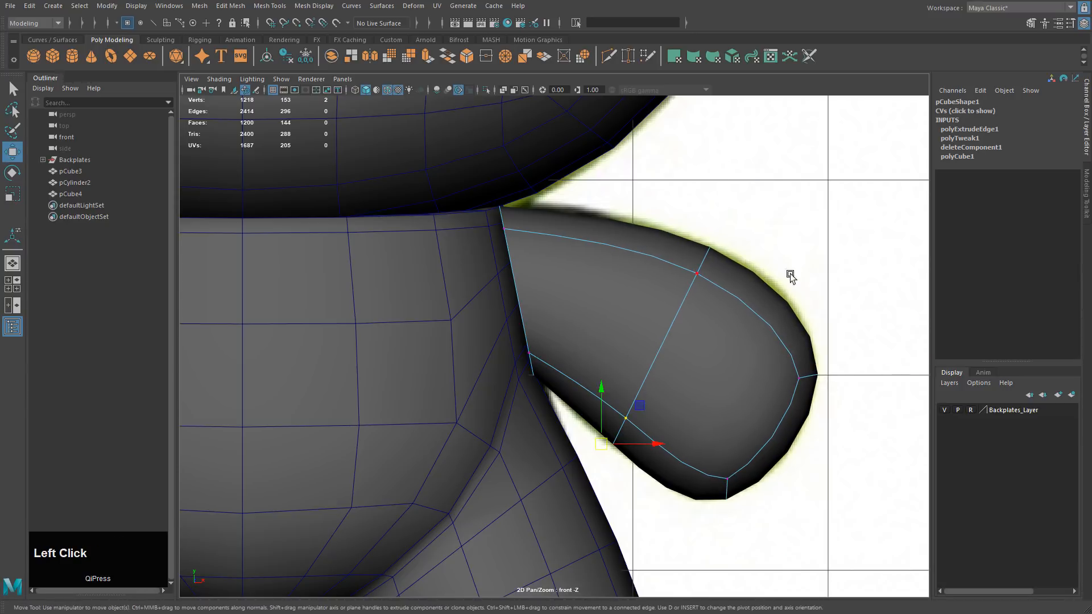
Step: Shift the arm's shoulder-end vertices toward the character's back, to about -0.15 in Z
{"action": "key", "text": "space"}
{"action": "key", "text": "space"}
{"action": "left_click_drag", "start_coordinate": [744, 370], "coordinate": [675, 401], "text": "alt"}
{"action": "right_click_drag", "start_coordinate": [675, 400], "coordinate": [735, 407], "text": "alt"}
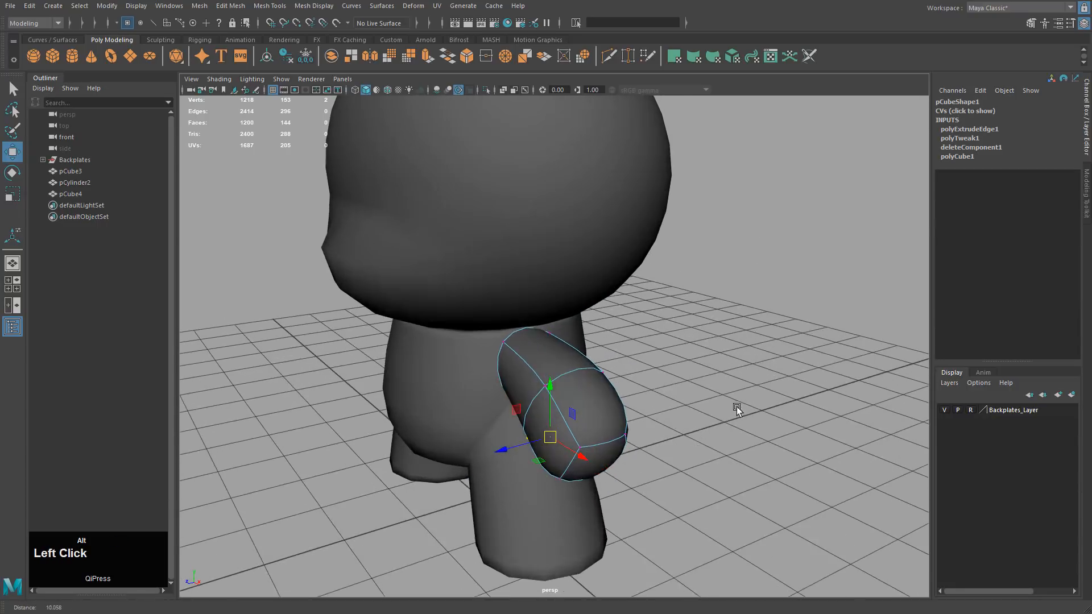
{"action": "left_click_drag", "start_coordinate": [736, 407], "coordinate": [388, 322], "text": "alt"}
{"action": "key", "text": "4"}
{"action": "mouse_move", "coordinate": [600, 415]}
{"action": "left_mouse_down", "text": "alt"}
{"action": "mouse_move", "coordinate": [561, 419]}
{"action": "mouse_move", "coordinate": [580, 409]}
{"action": "left_mouse_up", "text": "alt"}
{"action": "left_click_drag", "start_coordinate": [432, 390], "coordinate": [456, 387]}
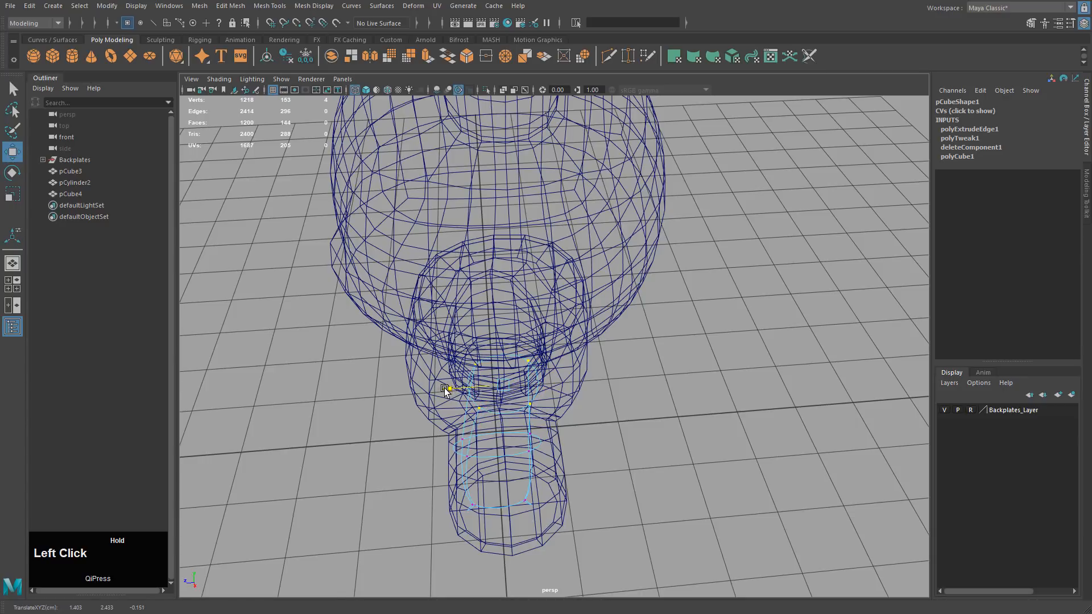
Step: Adjust the mid-arm vertices in depth, then rotate and reposition the mid-arm and hand vertices together to angle the hand
{"action": "key", "text": "5"}
{"action": "mouse_move", "coordinate": [589, 462]}
{"action": "left_mouse_down", "text": "alt"}
{"action": "mouse_move", "coordinate": [587, 424]}
{"action": "mouse_move", "coordinate": [557, 435]}
{"action": "mouse_move", "coordinate": [572, 485]}
{"action": "mouse_move", "coordinate": [469, 483]}
{"action": "mouse_move", "coordinate": [487, 459]}
{"action": "mouse_move", "coordinate": [462, 457]}
{"action": "left_mouse_up", "text": "alt"}
{"action": "left_click_drag", "start_coordinate": [540, 545], "coordinate": [437, 478], "text": "alt"}
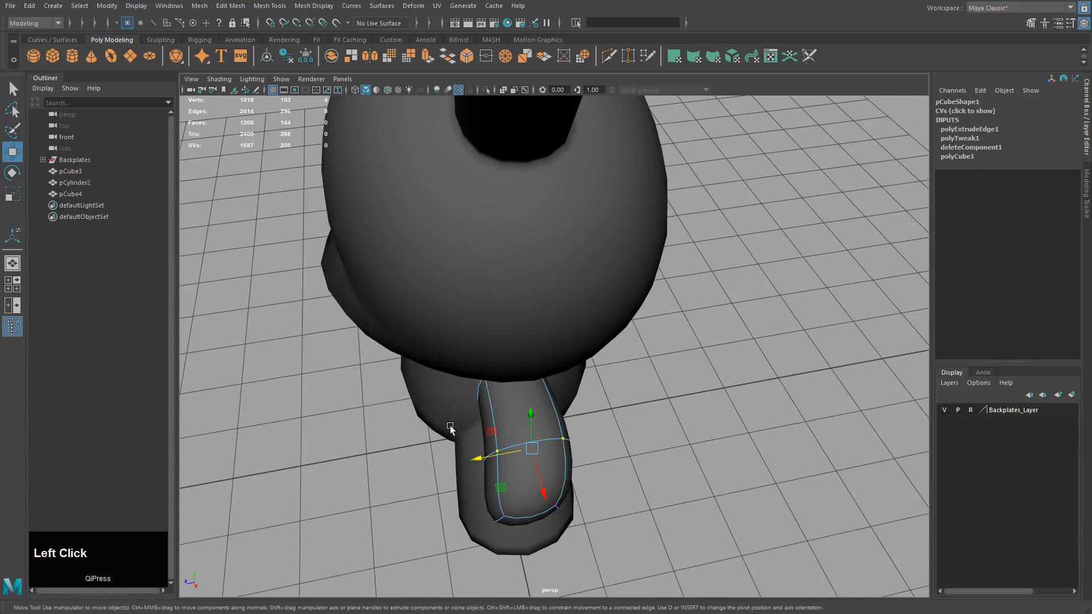
{"action": "left_click_drag", "start_coordinate": [449, 427], "coordinate": [505, 505], "text": "alt"}
{"action": "left_click_drag", "start_coordinate": [395, 429], "coordinate": [577, 506]}
{"action": "key", "text": "e"}
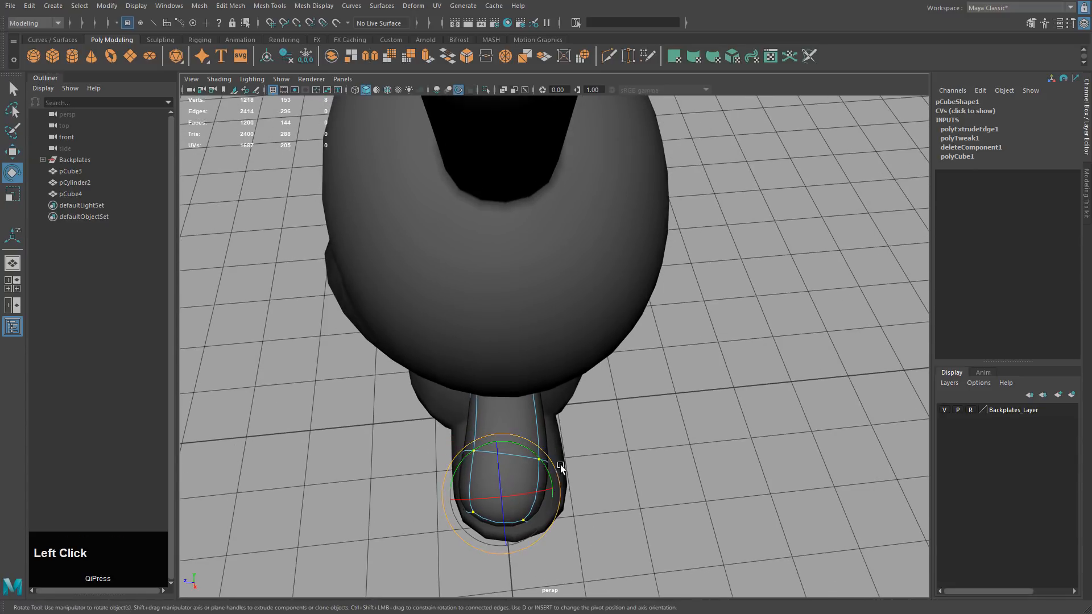
{"action": "mouse_move", "coordinate": [574, 476]}
{"action": "left_mouse_down", "text": "alt"}
{"action": "mouse_move", "coordinate": [574, 490]}
{"action": "mouse_move", "coordinate": [559, 490]}
{"action": "left_mouse_up", "text": "alt"}
{"action": "key", "text": "w"}
{"action": "middle_click_drag", "start_coordinate": [574, 500], "coordinate": [575, 505]}
{"action": "left_click_drag", "start_coordinate": [575, 505], "coordinate": [594, 441], "text": "alt"}
Step: Realign the upper mid-arm and fist-tip vertices with the reference outline in the front view
{"action": "key", "text": "space"}
{"action": "key", "text": "space"}
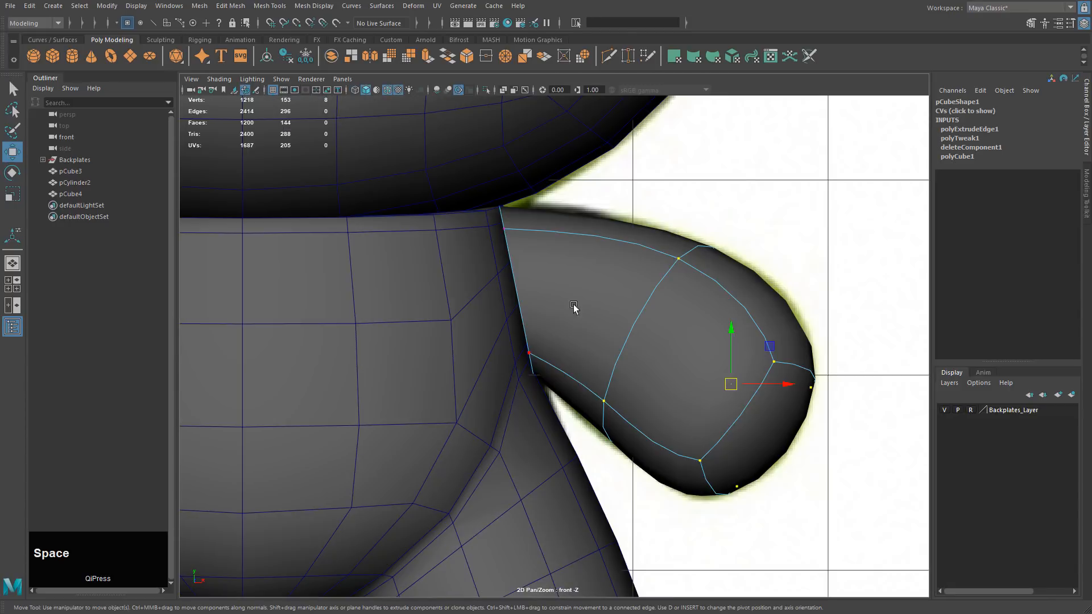
{"action": "key", "text": "w"}
{"action": "key", "text": "4"}
{"action": "key", "text": "5"}
{"action": "middle_click_drag", "start_coordinate": [747, 328], "coordinate": [747, 333], "text": "shift"}
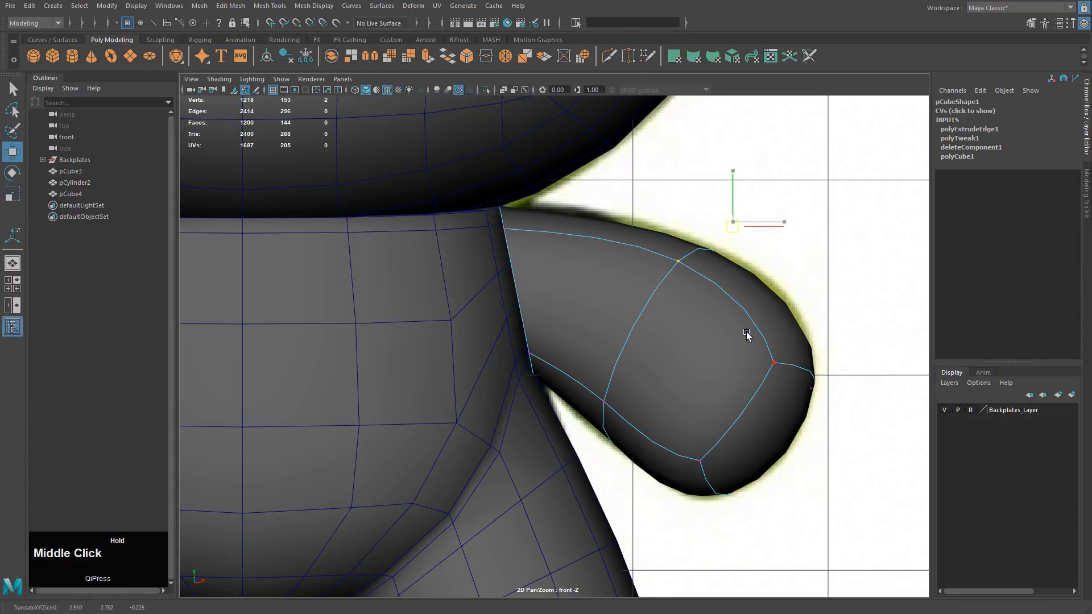
{"action": "left_click_drag", "start_coordinate": [748, 335], "coordinate": [838, 406]}
{"action": "middle_click_drag", "start_coordinate": [837, 406], "coordinate": [842, 402]}
Step: Adjust the vertex pairs along the underside of the hand and arm to match the front reference
{"action": "left_click_drag", "start_coordinate": [686, 423], "coordinate": [741, 505]}
{"action": "middle_click_drag", "start_coordinate": [741, 510], "coordinate": [745, 508]}
{"action": "left_click_drag", "start_coordinate": [582, 382], "coordinate": [644, 463]}
{"action": "middle_click_drag", "start_coordinate": [645, 465], "coordinate": [645, 465]}
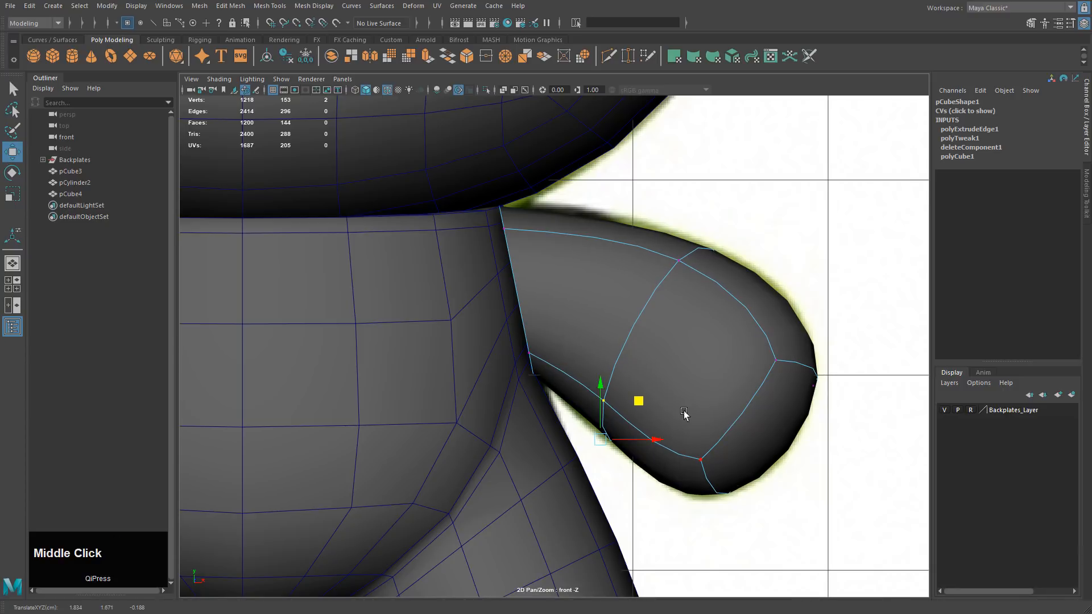
{"action": "left_click_drag", "start_coordinate": [684, 411], "coordinate": [745, 505]}
{"action": "middle_click_drag", "start_coordinate": [745, 506], "coordinate": [747, 505]}
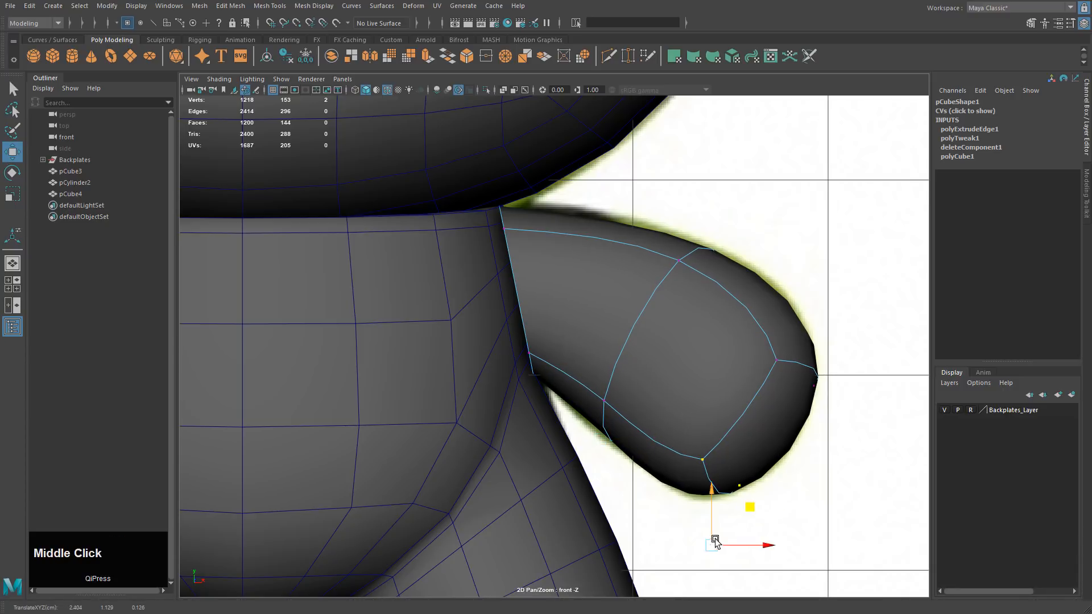
Step: Select the arm's shoulder border edges in perspective and scale them in depth
{"action": "key", "text": "space"}
{"action": "left_click_drag", "start_coordinate": [804, 329], "coordinate": [741, 358], "text": "alt"}
{"action": "right_click_drag", "start_coordinate": [742, 358], "coordinate": [765, 337]}
{"action": "left_click_drag", "start_coordinate": [659, 355], "coordinate": [511, 390], "text": "alt"}
{"action": "right_click_drag", "start_coordinate": [512, 390], "coordinate": [527, 351]}
{"action": "scroll", "coordinate": [535, 384], "scroll_direction": "up", "scroll_amount": 3}
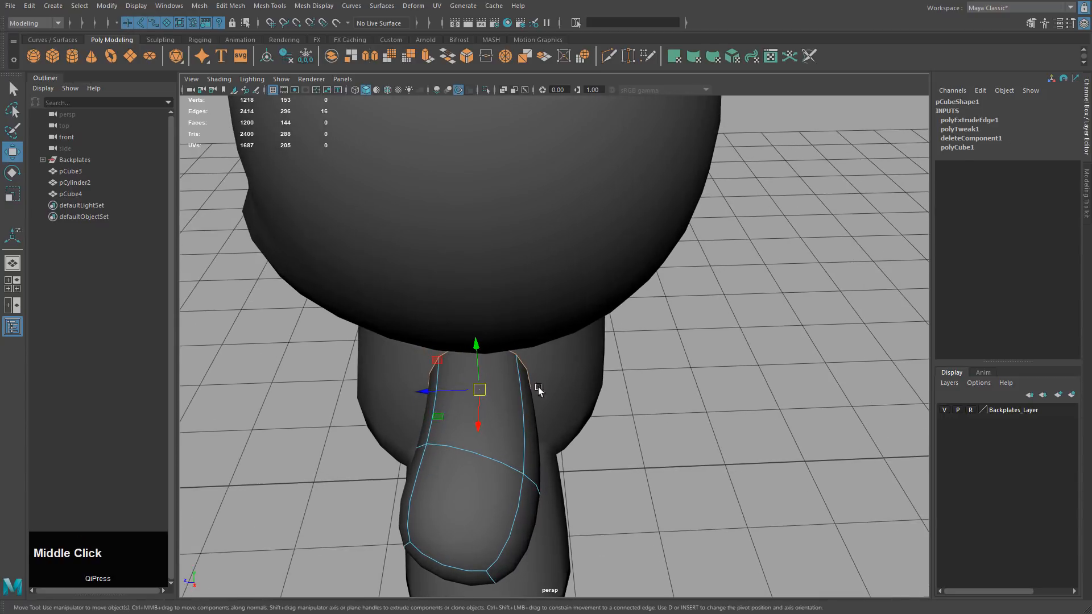
{"action": "key", "text": "r"}
{"action": "left_click_drag", "start_coordinate": [428, 391], "coordinate": [604, 365]}
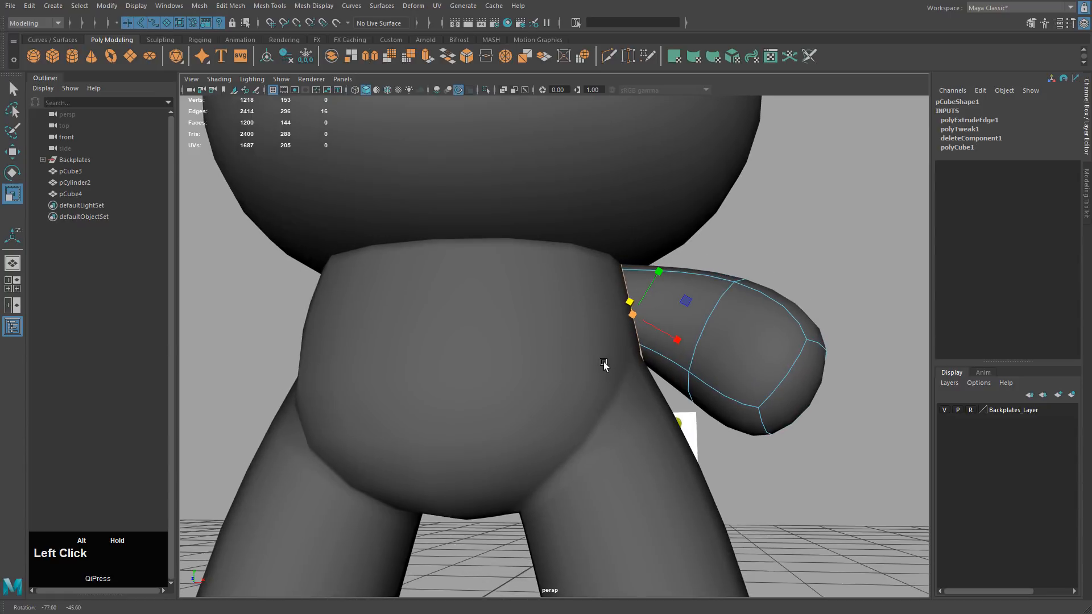
Step: Raise the lower shoulder vertices in the front view to fit the reference armpit
{"action": "key", "text": "space"}
{"action": "key", "text": "space"}
{"action": "right_click_drag", "start_coordinate": [614, 365], "coordinate": [579, 366]}
{"action": "left_click_drag", "start_coordinate": [514, 355], "coordinate": [555, 422]}
{"action": "key", "text": "w"}
{"action": "mouse_move", "coordinate": [558, 422]}
{"action": "middle_mouse_down"}
{"action": "mouse_move", "coordinate": [584, 410]}
{"action": "mouse_move", "coordinate": [555, 408]}
{"action": "middle_mouse_up"}
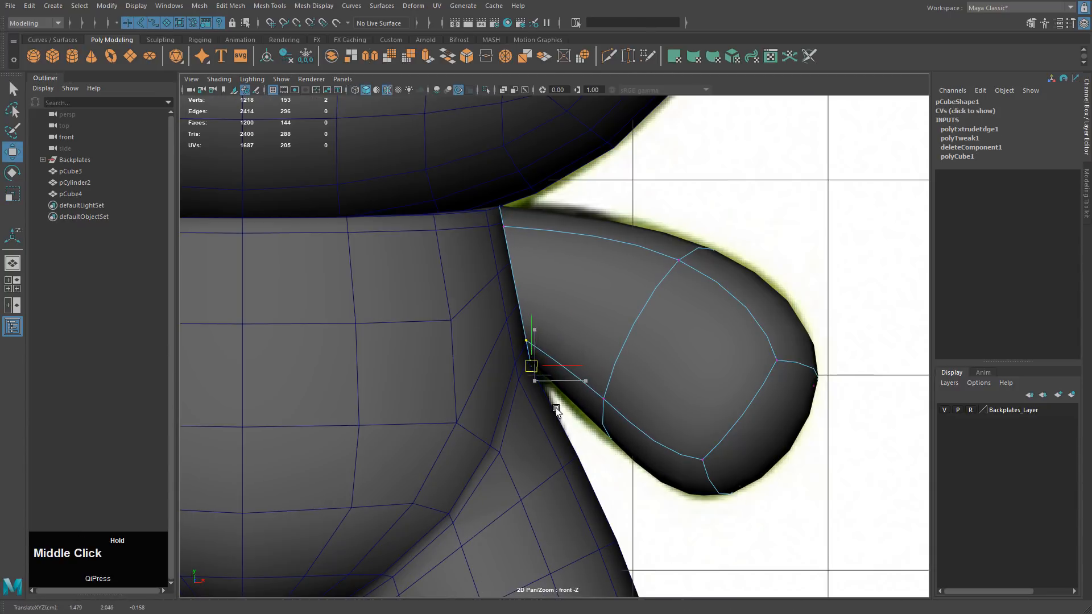
{"action": "left_click_drag", "start_coordinate": [341, 218], "coordinate": [755, 470], "text": "ctrl+alt"}
{"action": "key", "text": "4"}
{"action": "key", "text": "6"}
{"action": "middle_click_drag", "start_coordinate": [625, 440], "coordinate": [617, 438]}
{"action": "left_click_drag", "start_coordinate": [619, 435], "coordinate": [773, 375], "text": "alt"}
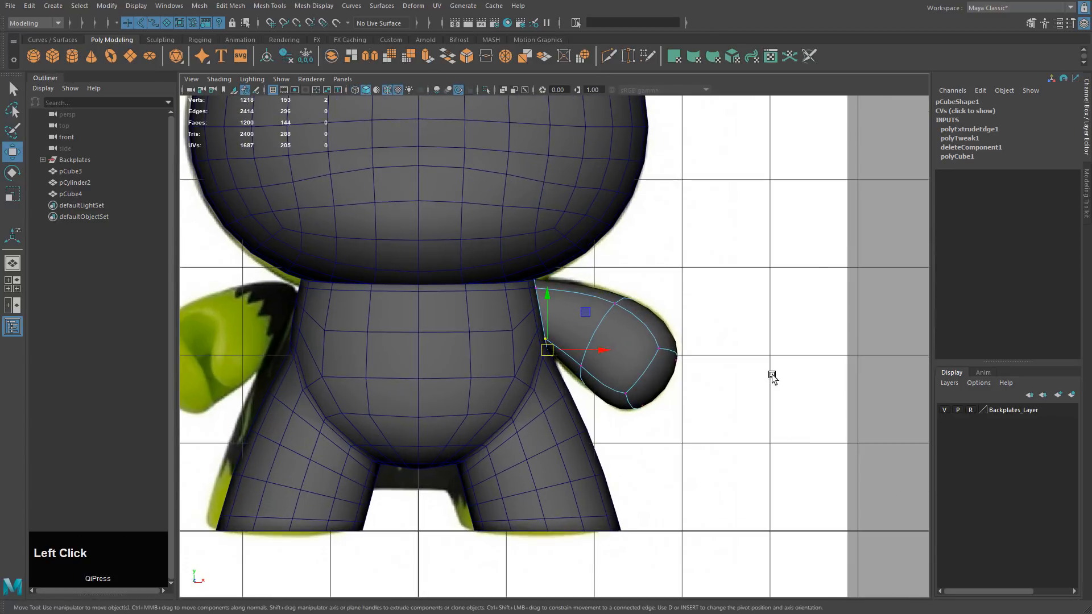
Step: Fine-tune the lower and upper shoulder vertices in perspective so the arm sits against the body
{"action": "key", "text": "space"}
{"action": "key", "text": "space"}
{"action": "left_click_drag", "start_coordinate": [729, 285], "coordinate": [705, 360], "text": "alt"}
{"action": "left_click", "coordinate": [703, 360]}
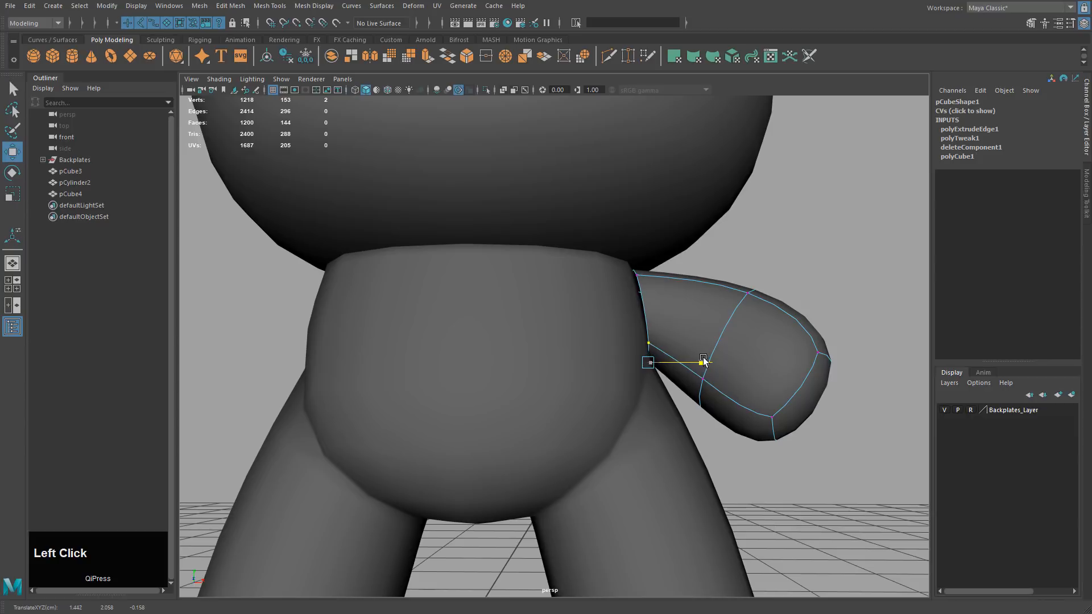
{"action": "left_click_drag", "start_coordinate": [611, 248], "coordinate": [692, 333]}
{"action": "middle_click_drag", "start_coordinate": [691, 333], "coordinate": [692, 333]}
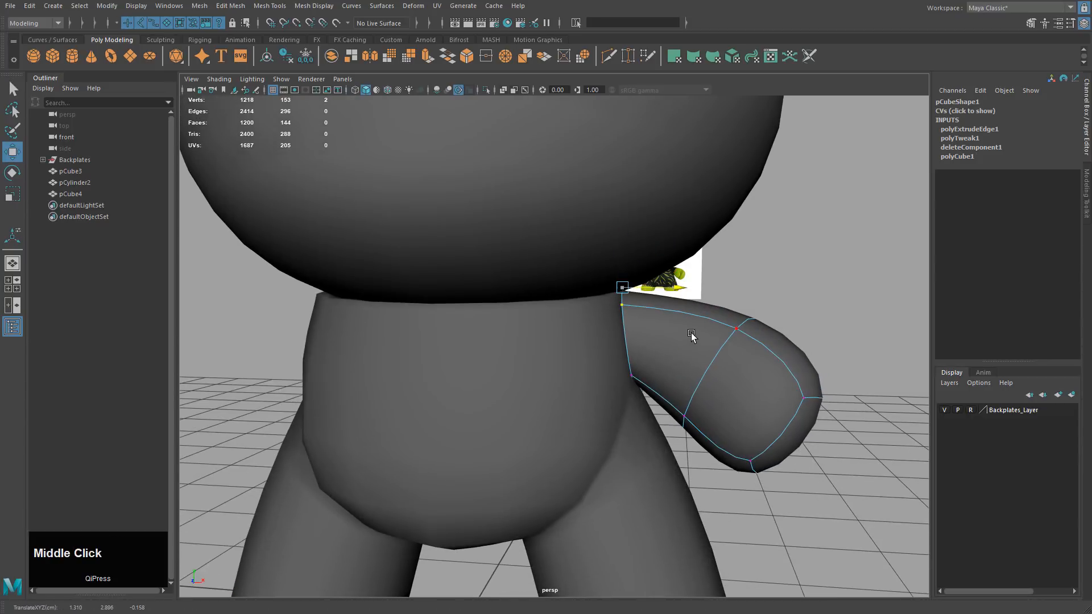
Step: Select the whole arm object and compare its unsmoothed cage with the smooth preview
{"action": "left_click_drag", "start_coordinate": [686, 337], "coordinate": [722, 361], "text": "alt"}
{"action": "right_click_drag", "start_coordinate": [722, 361], "coordinate": [749, 340]}
{"action": "left_click", "coordinate": [738, 369]}
{"action": "key", "text": "1"}
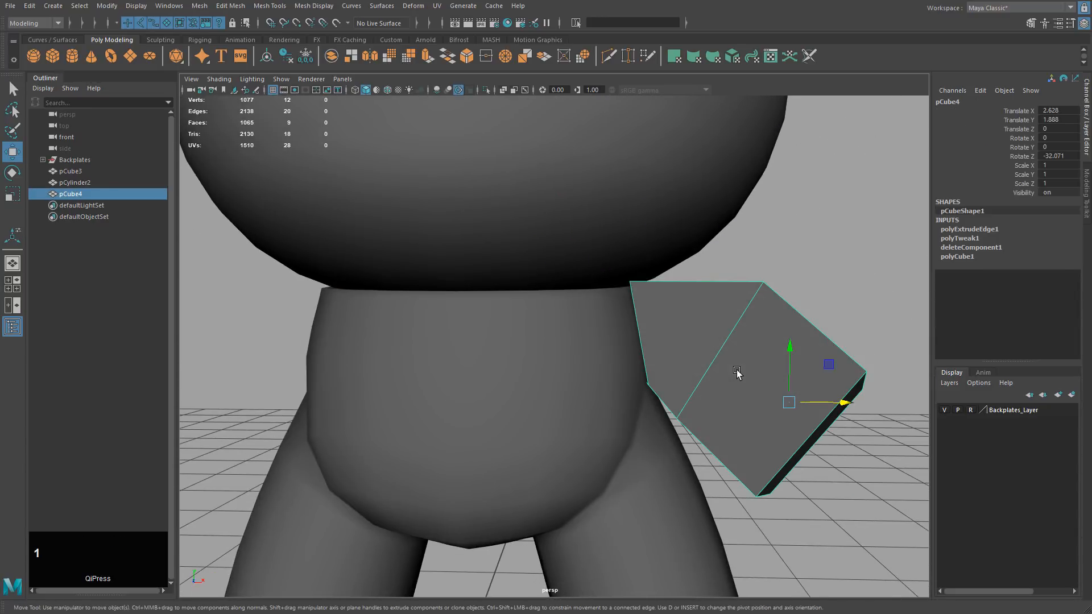
{"action": "left_click_drag", "start_coordinate": [753, 385], "coordinate": [697, 415], "text": "alt"}
{"action": "key", "text": "3"}
{"action": "left_click_drag", "start_coordinate": [563, 370], "coordinate": [614, 349], "text": "alt"}
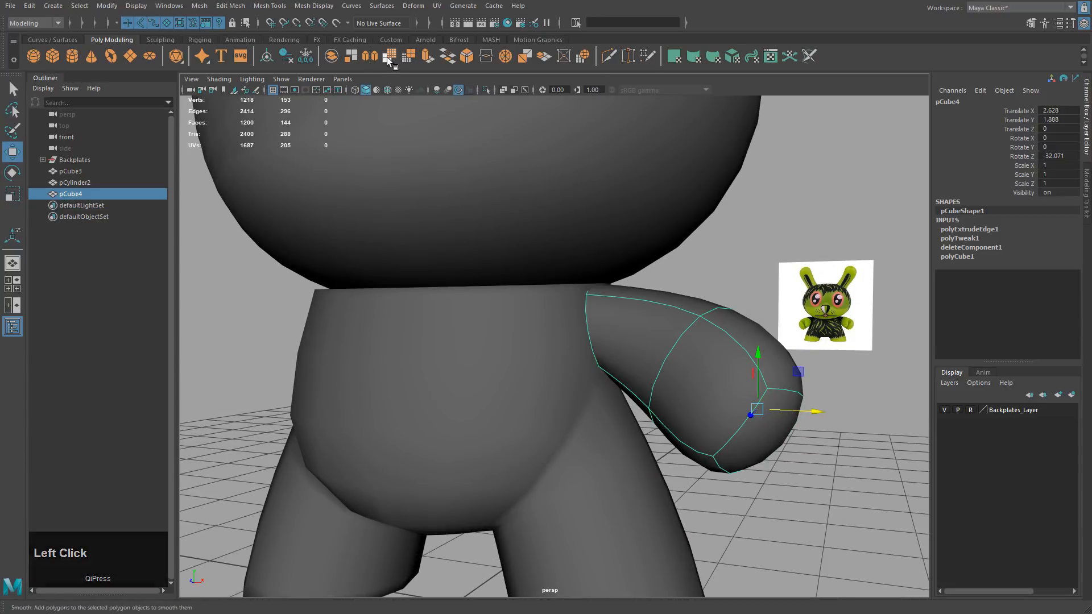
Step: Apply Smooth to the arm mesh with 1 division and return to the Select tool
{"action": "left_click", "coordinate": [199, 5]}
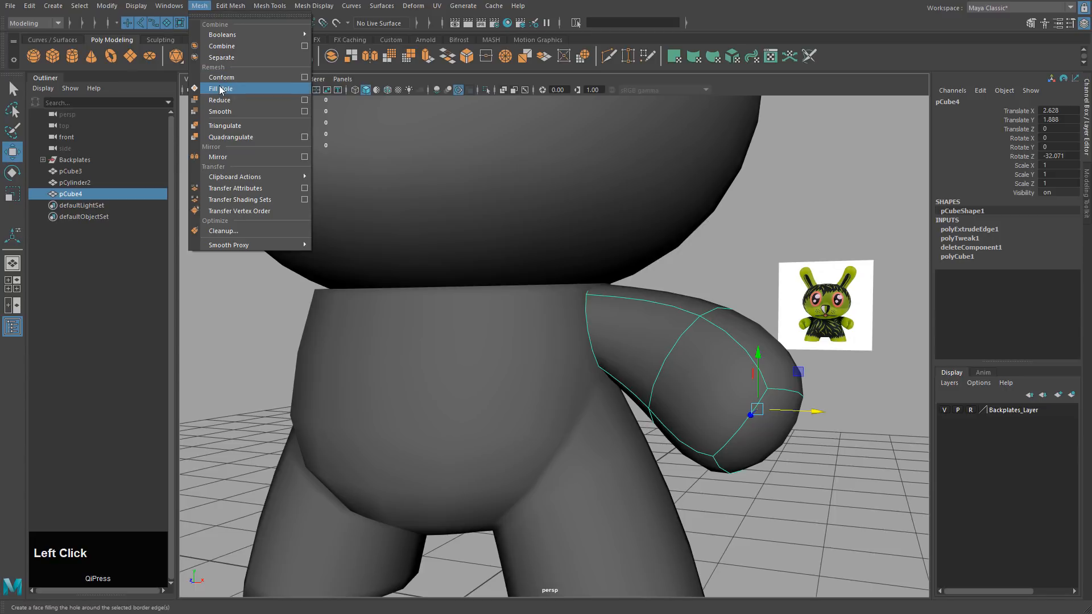
{"action": "left_click", "coordinate": [388, 56]}
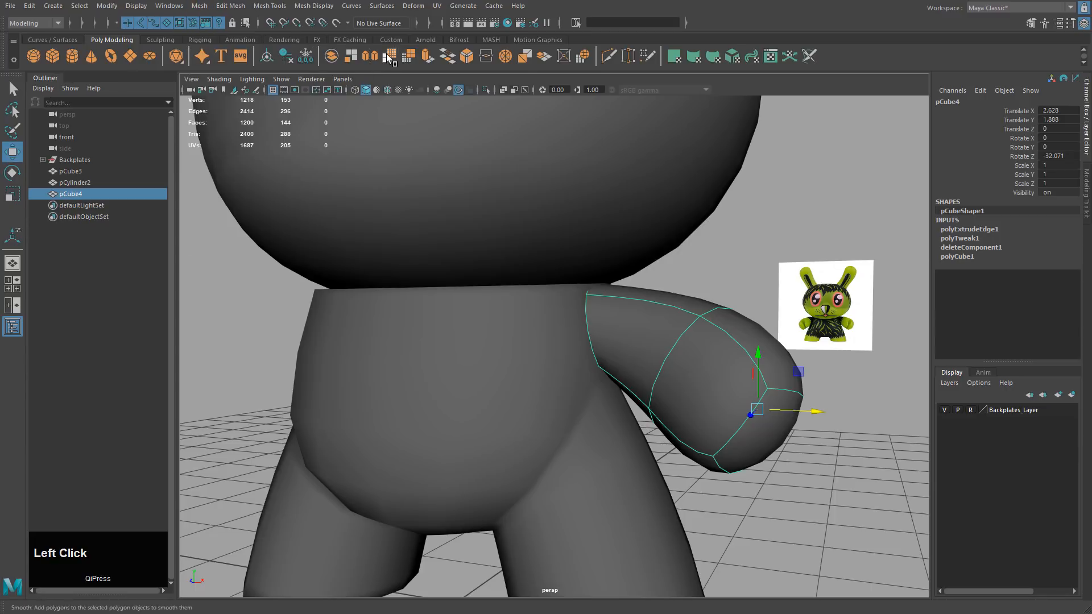
{"action": "left_click", "coordinate": [389, 57]}
{"action": "middle_click_drag", "start_coordinate": [643, 298], "coordinate": [617, 288], "text": "alt"}
{"action": "key", "text": "ctrl+z"}
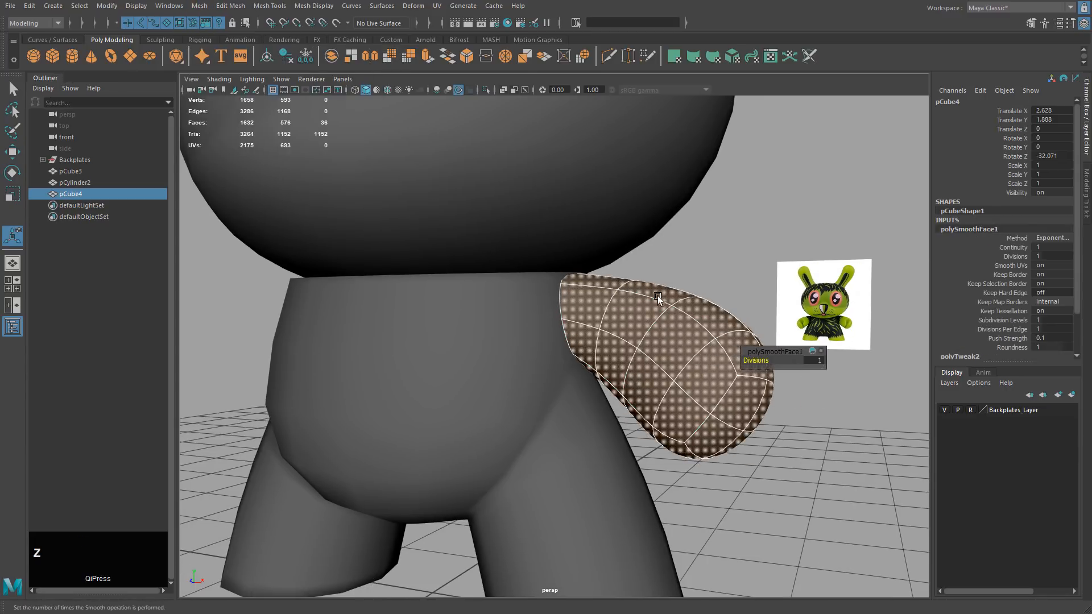
{"action": "left_click_drag", "start_coordinate": [617, 288], "coordinate": [575, 293], "text": "alt"}
{"action": "middle_click_drag", "start_coordinate": [574, 293], "coordinate": [557, 299], "text": "alt"}
{"action": "left_click_drag", "start_coordinate": [557, 299], "coordinate": [560, 307], "text": "alt"}
{"action": "key", "text": "q"}
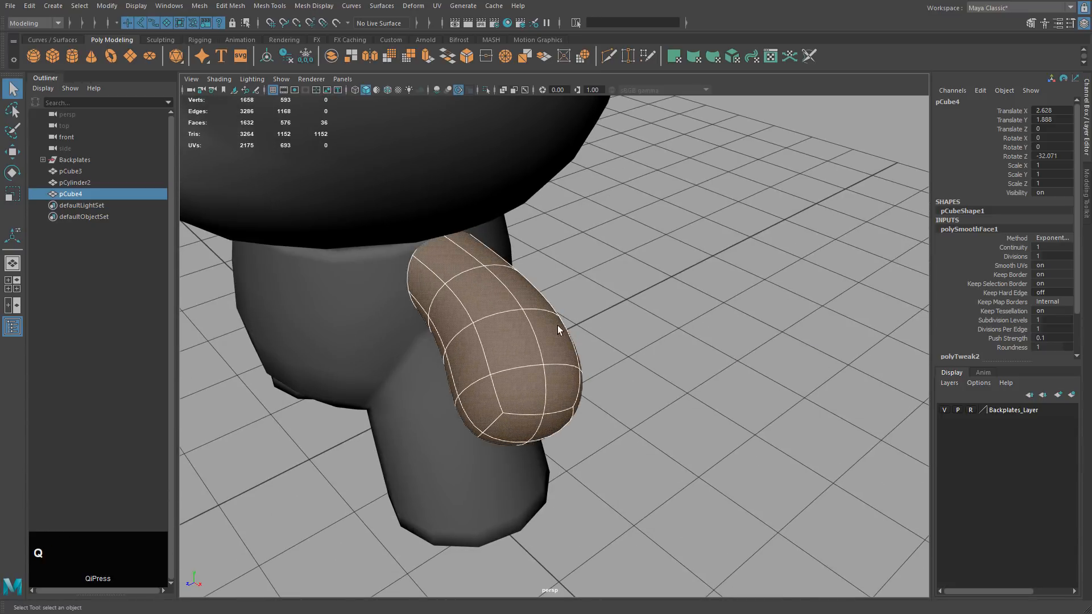
Step: Return the arm to object selection and delete its construction history
{"action": "right_click_drag", "start_coordinate": [528, 329], "coordinate": [583, 312]}
{"action": "key", "text": "alt+shift+d"}
{"action": "left_click_drag", "start_coordinate": [688, 328], "coordinate": [633, 323], "text": "alt"}
{"action": "left_click", "coordinate": [496, 319]}
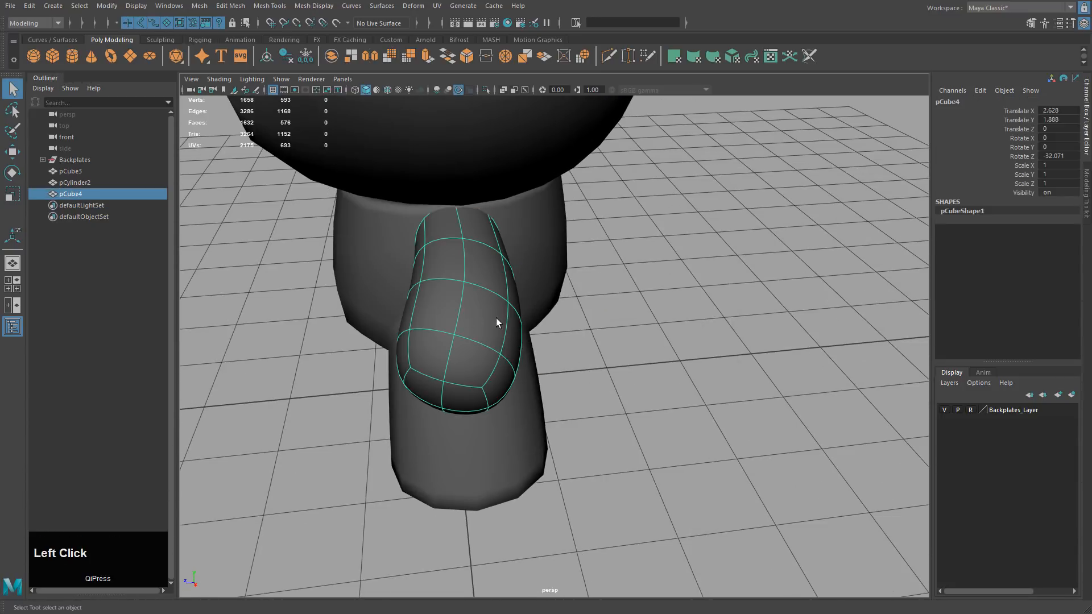
Step: Compare the smooth-previewed arm with the reference hand in the front view and examine the palm side in perspective
{"action": "left_click_drag", "start_coordinate": [496, 319], "coordinate": [653, 296], "text": "alt"}
{"action": "key", "text": "space"}
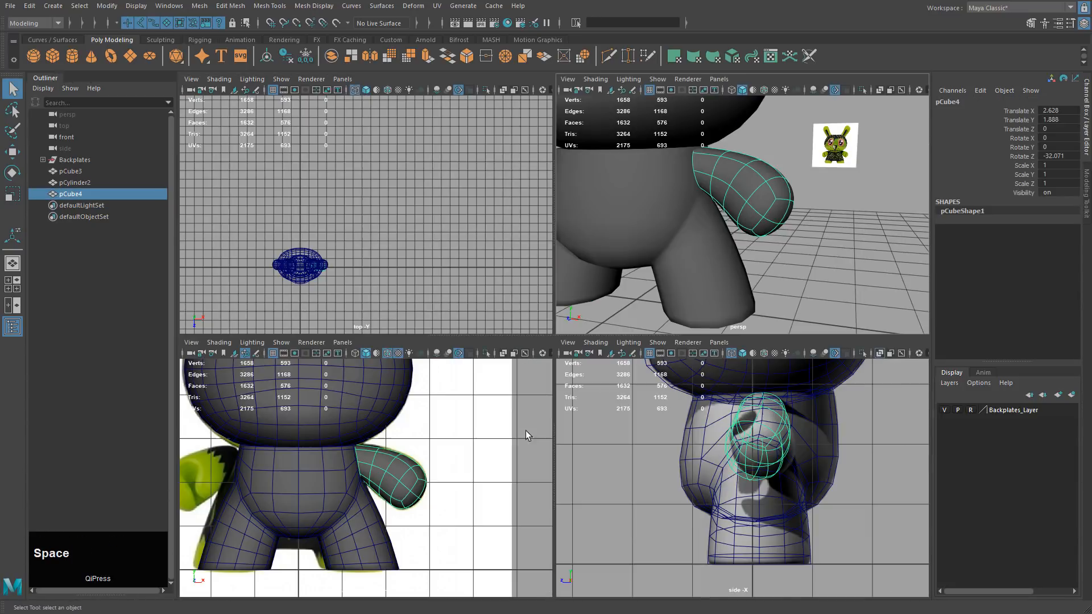
{"action": "key", "text": "space"}
{"action": "middle_click_drag", "start_coordinate": [476, 360], "coordinate": [576, 348], "text": "alt"}
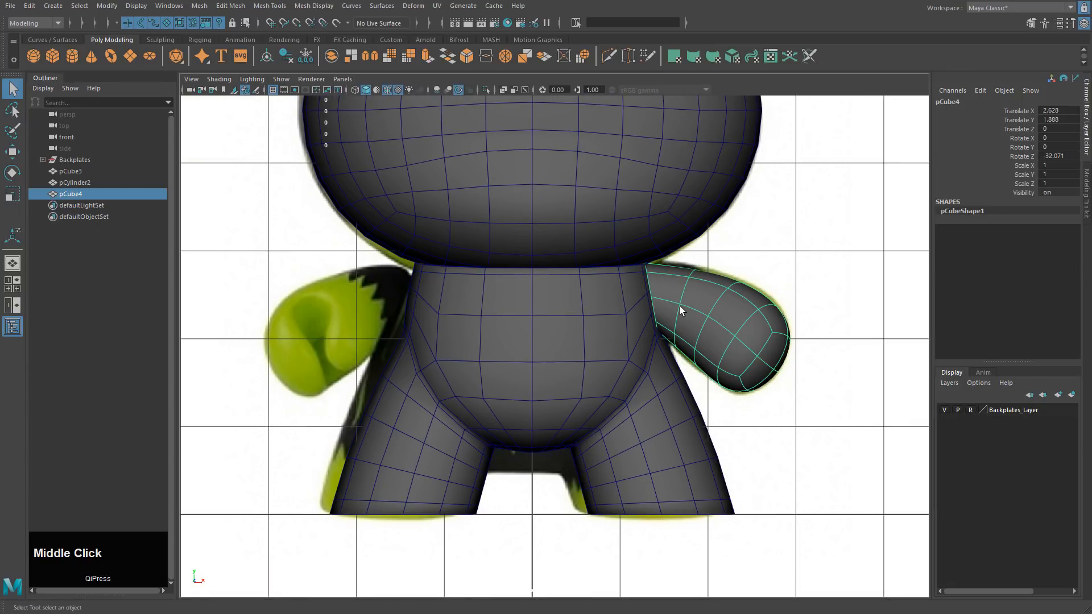
{"action": "left_click", "coordinate": [760, 312]}
{"action": "key", "text": "space"}
{"action": "key", "text": "space"}
{"action": "left_click_drag", "start_coordinate": [650, 316], "coordinate": [587, 353], "text": "alt"}
Step: Show the arm's unsmoothed cage, select the four faces running across the palm side of the hand, and extrude them
{"action": "key", "text": "1"}
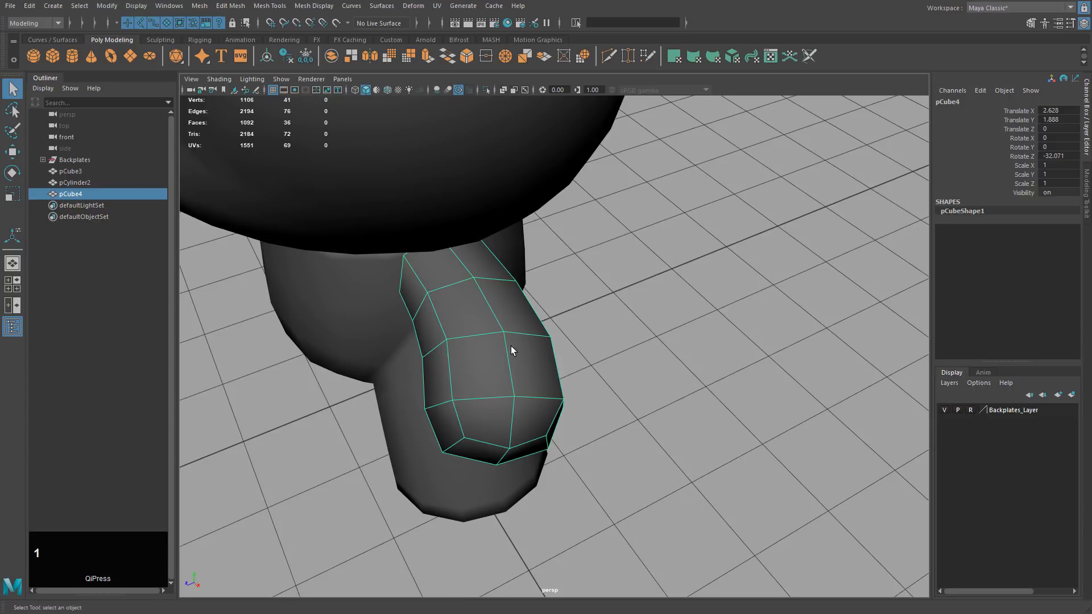
{"action": "left_click_drag", "start_coordinate": [470, 374], "coordinate": [522, 357], "text": "alt"}
{"action": "right_click_drag", "start_coordinate": [533, 348], "coordinate": [531, 373]}
{"action": "left_click", "coordinate": [541, 358]}
{"action": "left_click_drag", "start_coordinate": [489, 367], "coordinate": [621, 319], "text": "alt"}
{"action": "left_click", "coordinate": [550, 380], "text": "shift"}
{"action": "left_click", "coordinate": [619, 327], "text": "shift"}
{"action": "left_click_drag", "start_coordinate": [620, 327], "coordinate": [560, 285], "text": "alt"}
{"action": "middle_click_drag", "start_coordinate": [560, 286], "coordinate": [467, 91], "text": "alt"}
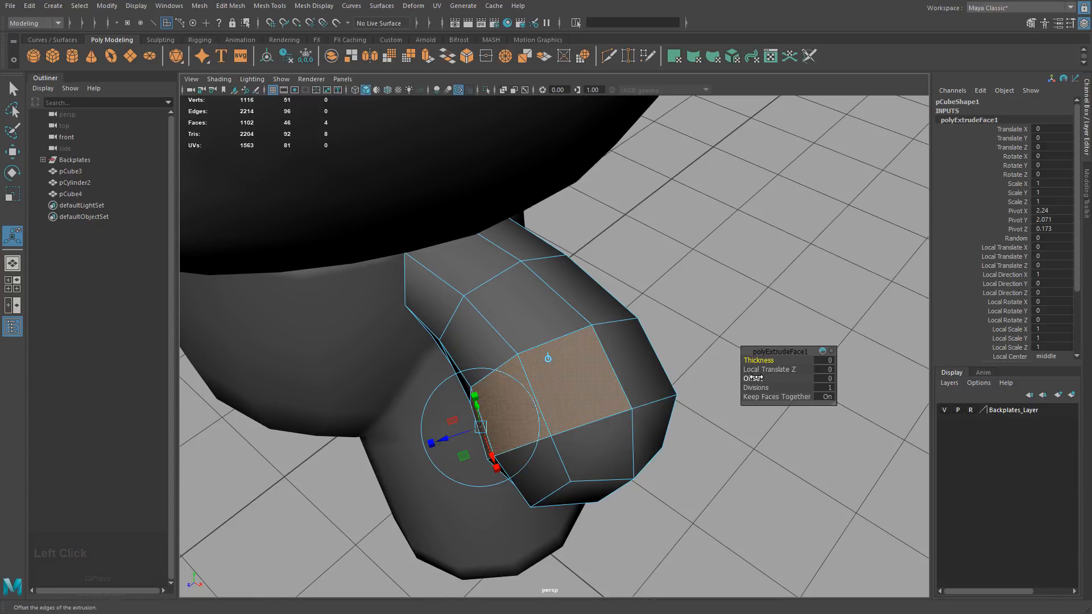
{"action": "key", "text": "ctrl"}
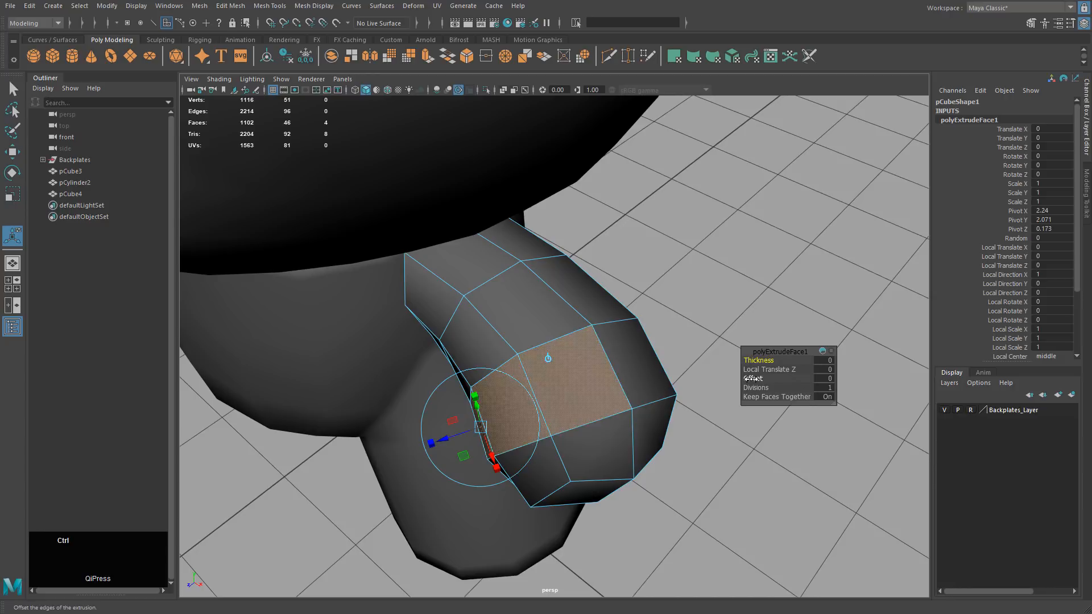
{"action": "left_click_drag", "start_coordinate": [752, 378], "coordinate": [757, 379], "text": "ctrl"}
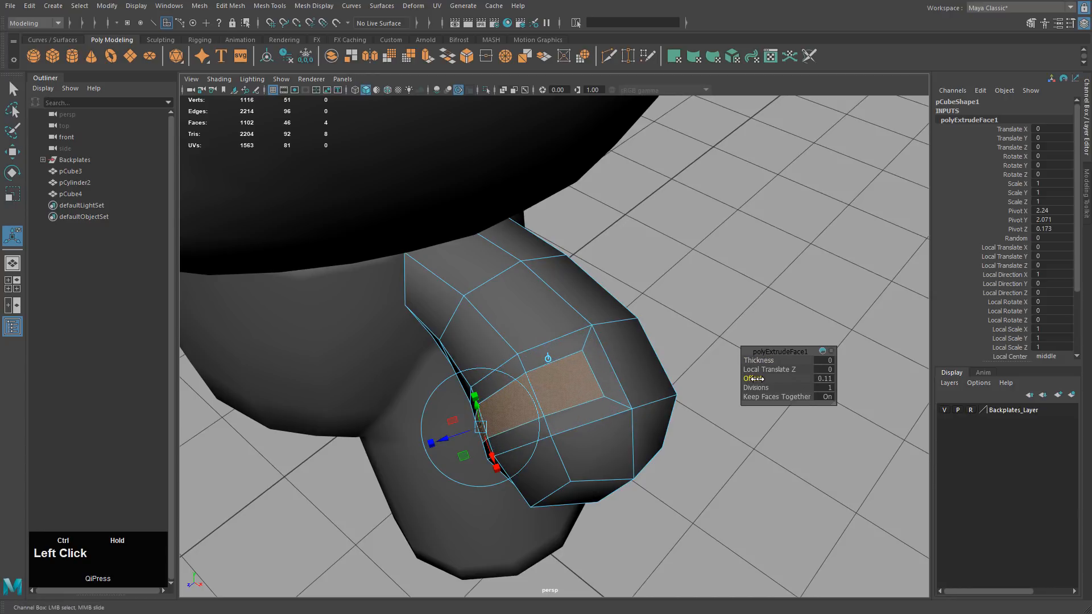
{"action": "key", "text": "ctrl+z"}
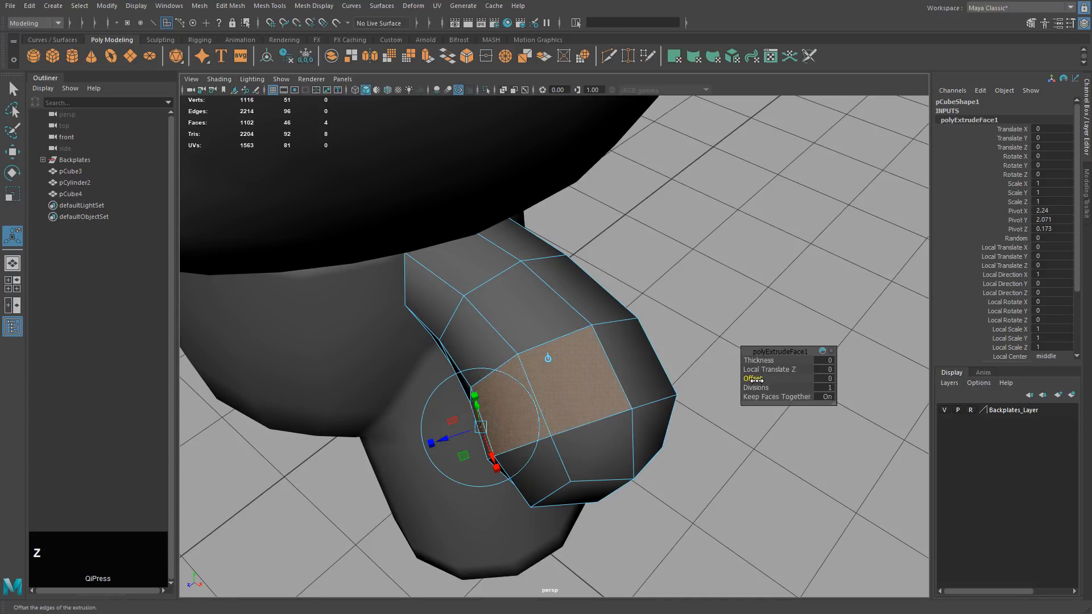
Step: Inset the extruded hand faces with an Offset of 0.12 and delete them, leaving the arm in smooth preview
{"action": "left_click_drag", "start_coordinate": [752, 379], "coordinate": [754, 378]}
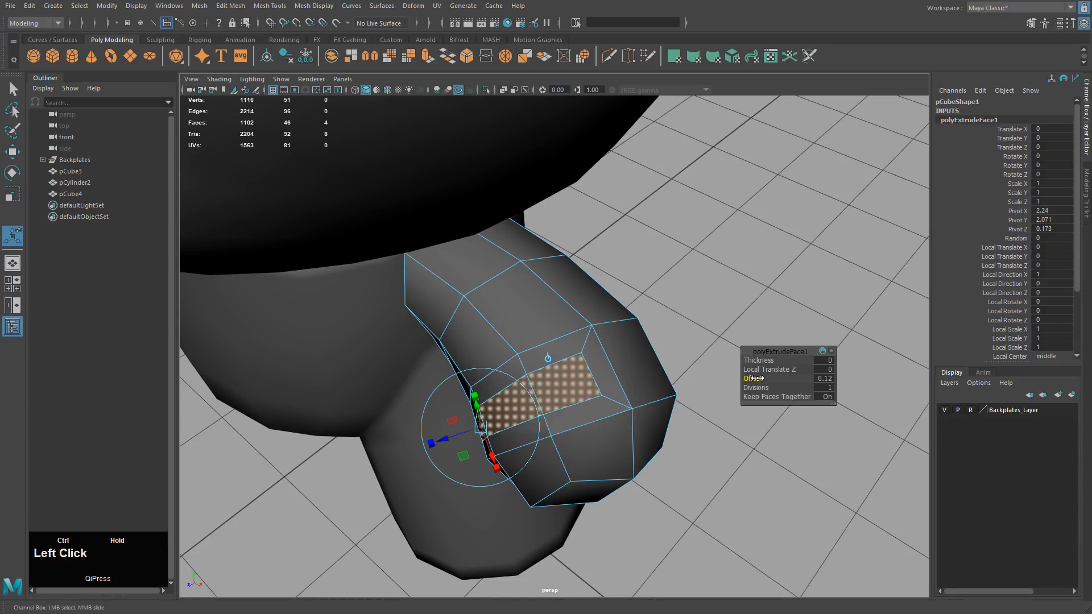
{"action": "left_click_drag", "start_coordinate": [610, 392], "coordinate": [641, 378], "text": "alt"}
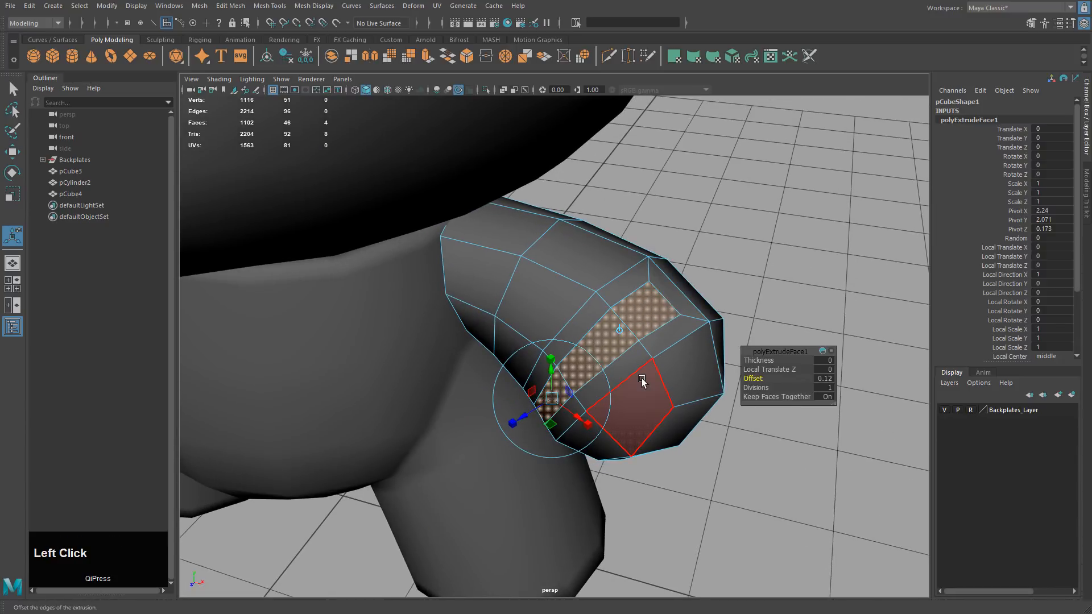
{"action": "key", "text": "Delete"}
{"action": "right_click_drag", "start_coordinate": [582, 285], "coordinate": [599, 266]}
{"action": "key", "text": "3"}
{"action": "left_click", "coordinate": [750, 279]}
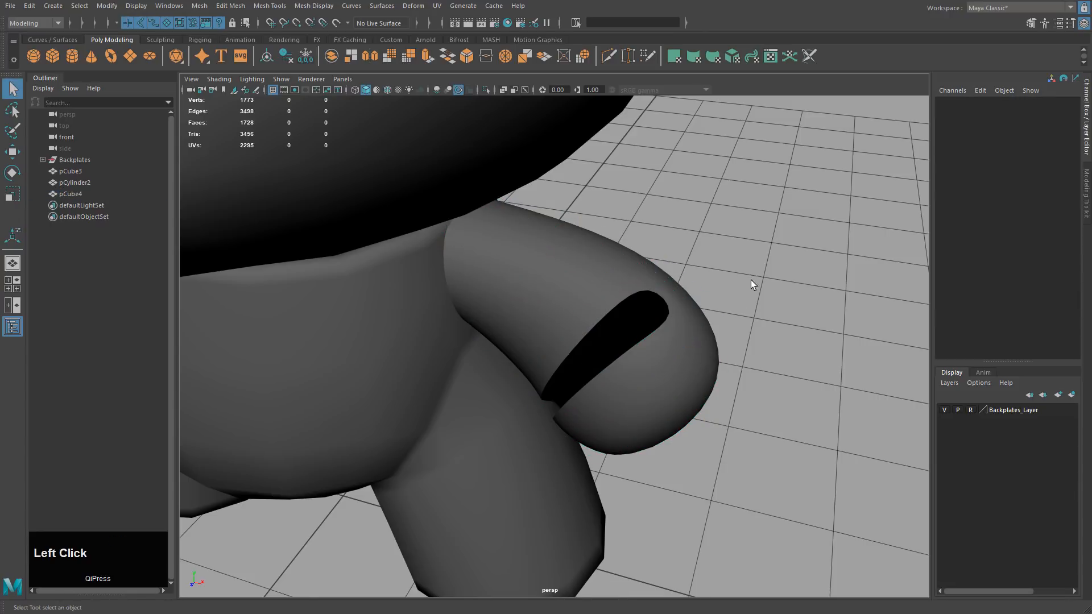
Step: Compare the slotted arm with the reference hand's crease in the front and perspective views
{"action": "left_click_drag", "start_coordinate": [750, 279], "coordinate": [718, 348], "text": "alt"}
{"action": "key", "text": "space"}
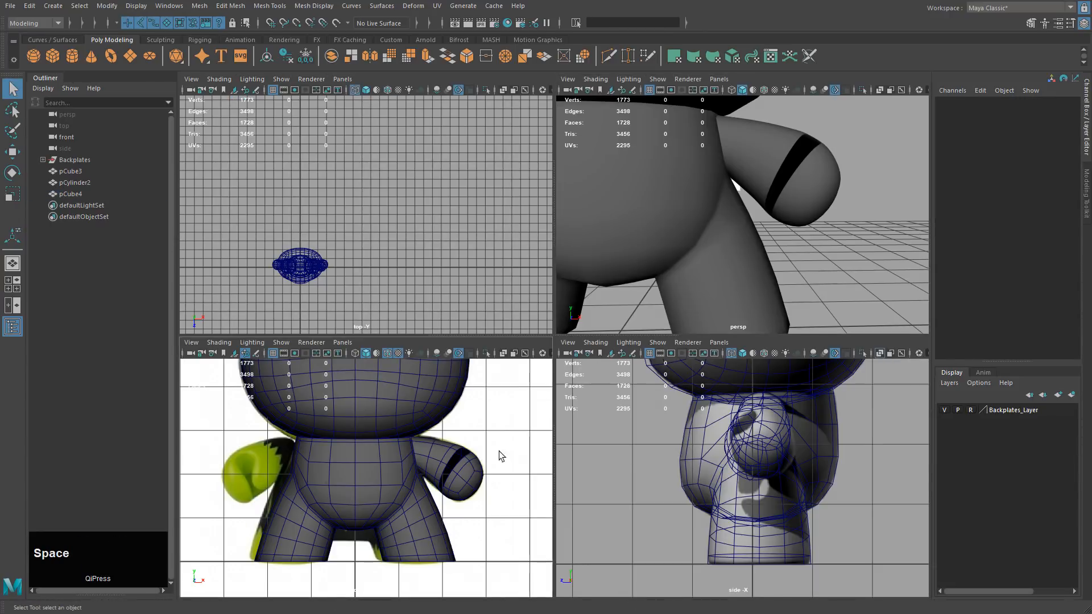
{"action": "key", "text": "space"}
{"action": "key", "text": "space"}
{"action": "key", "text": "space"}
{"action": "left_click_drag", "start_coordinate": [739, 341], "coordinate": [647, 394], "text": "alt"}
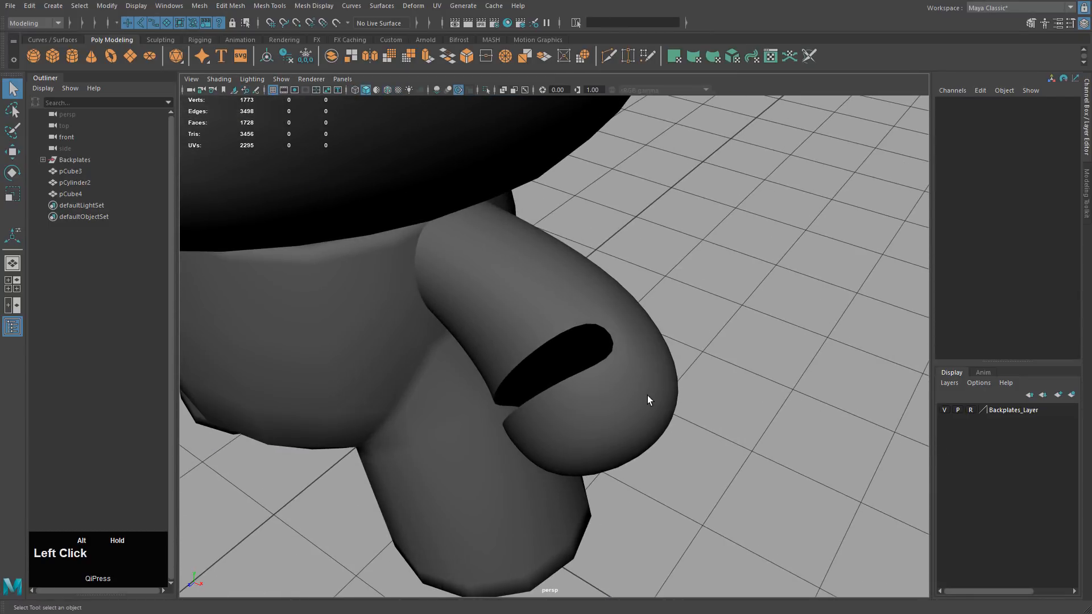
Step: Select the arm and examine the opening in its unsmoothed cage from several angles
{"action": "left_click", "coordinate": [615, 383]}
{"action": "key", "text": "1"}
{"action": "mouse_move", "coordinate": [610, 370]}
{"action": "right_mouse_down"}
{"action": "mouse_move", "coordinate": [611, 388]}
{"action": "mouse_move", "coordinate": [606, 366]}
{"action": "right_mouse_up"}
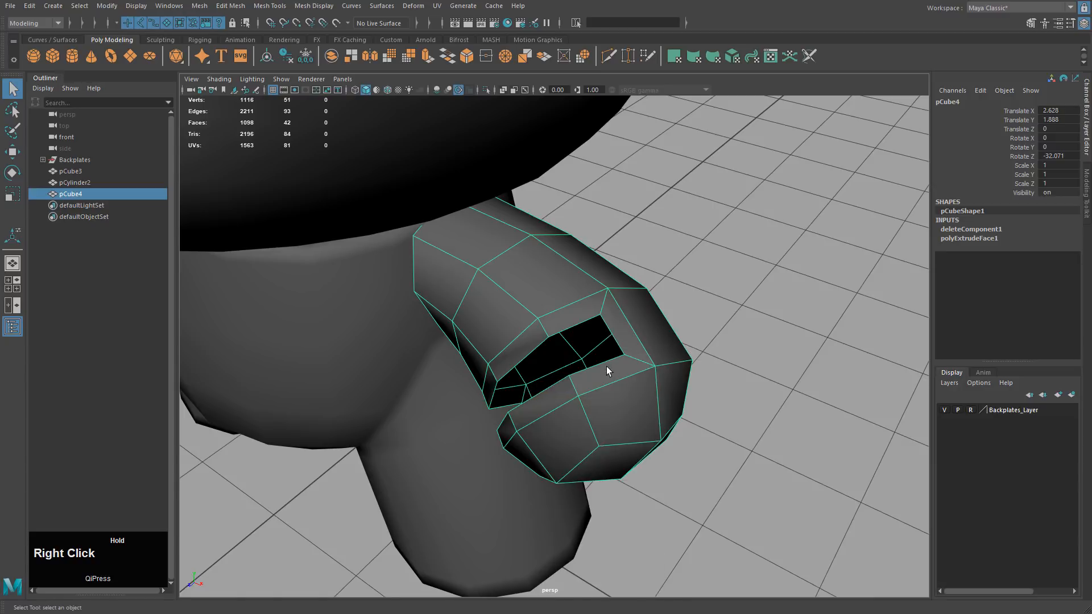
{"action": "left_click_drag", "start_coordinate": [606, 366], "coordinate": [654, 386], "text": "alt"}
{"action": "middle_click_drag", "start_coordinate": [654, 386], "coordinate": [637, 358], "text": "alt"}
{"action": "scroll", "coordinate": [636, 358], "scroll_direction": "up", "scroll_amount": 2}
{"action": "mouse_move", "coordinate": [636, 358]}
{"action": "left_mouse_down", "text": "alt"}
{"action": "mouse_move", "coordinate": [583, 361]}
{"action": "mouse_move", "coordinate": [636, 346]}
{"action": "left_mouse_up", "text": "alt"}
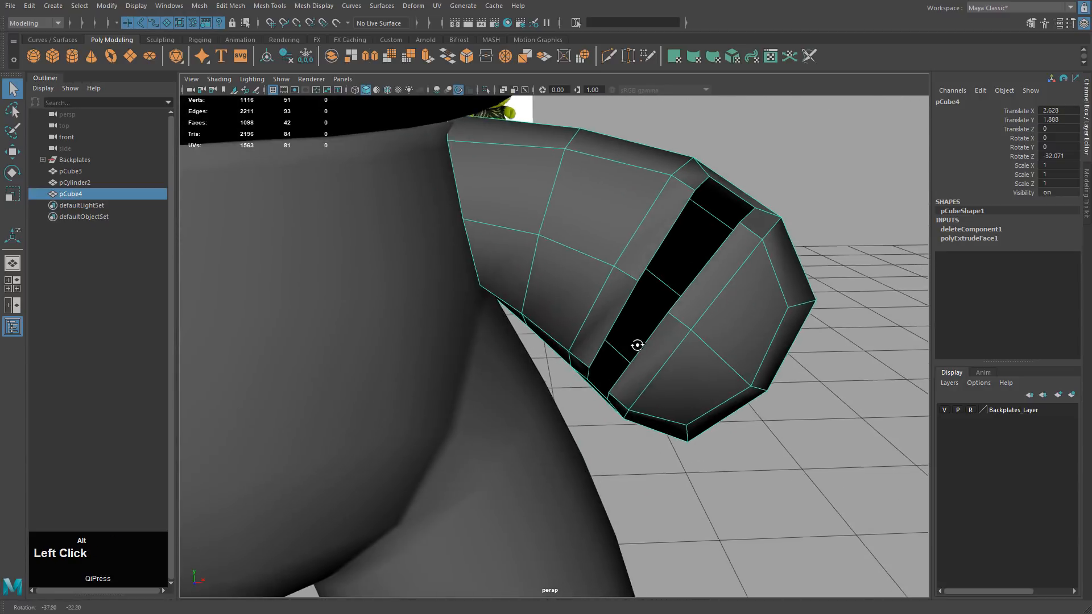
{"action": "middle_click_drag", "start_coordinate": [636, 346], "coordinate": [628, 281], "text": "alt"}
{"action": "left_click_drag", "start_coordinate": [629, 281], "coordinate": [617, 298], "text": "alt"}
{"action": "middle_click_drag", "start_coordinate": [617, 297], "coordinate": [617, 309], "text": "alt"}
Step: Switch the arm to edge selection and examine the opening's border in the cage and the smooth preview
{"action": "right_click_drag", "start_coordinate": [629, 244], "coordinate": [629, 213]}
{"action": "left_click", "coordinate": [652, 244]}
{"action": "left_click_drag", "start_coordinate": [676, 254], "coordinate": [656, 295], "text": "alt"}
{"action": "key", "text": "w"}
{"action": "middle_click_drag", "start_coordinate": [656, 295], "coordinate": [684, 339], "text": "alt"}
{"action": "key", "text": "3"}
{"action": "left_click_drag", "start_coordinate": [684, 339], "coordinate": [551, 403], "text": "alt"}
Step: Select the rim face on the arm side of the opening and compare it in cage and smooth preview
{"action": "right_click_drag", "start_coordinate": [531, 404], "coordinate": [534, 436]}
{"action": "left_click", "coordinate": [540, 410]}
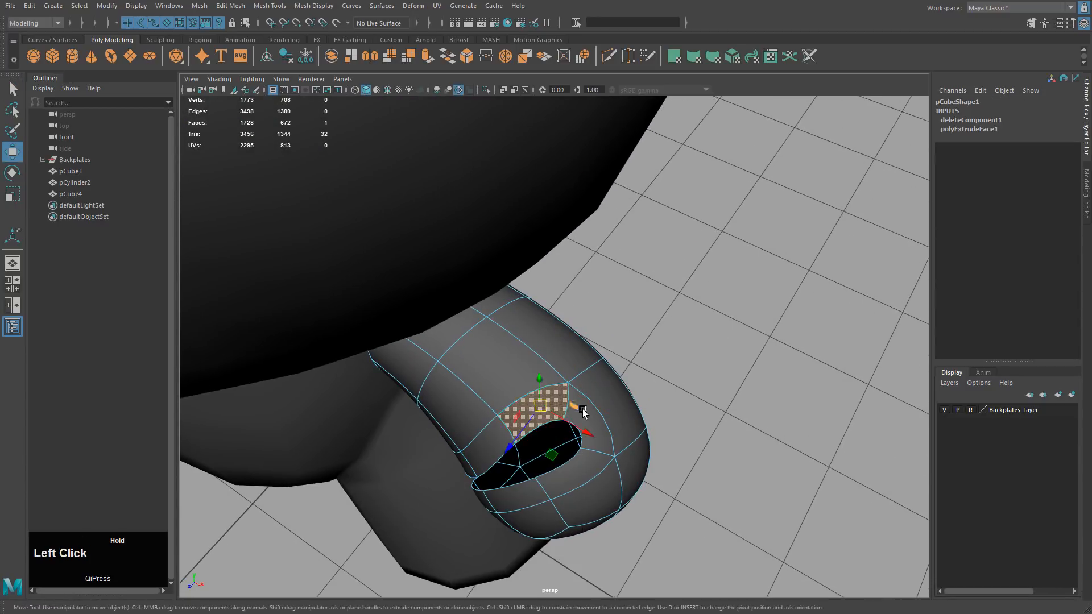
{"action": "middle_click_drag", "start_coordinate": [575, 407], "coordinate": [633, 394], "text": "alt"}
{"action": "key", "text": "1"}
{"action": "left_click_drag", "start_coordinate": [648, 404], "coordinate": [578, 412], "text": "alt"}
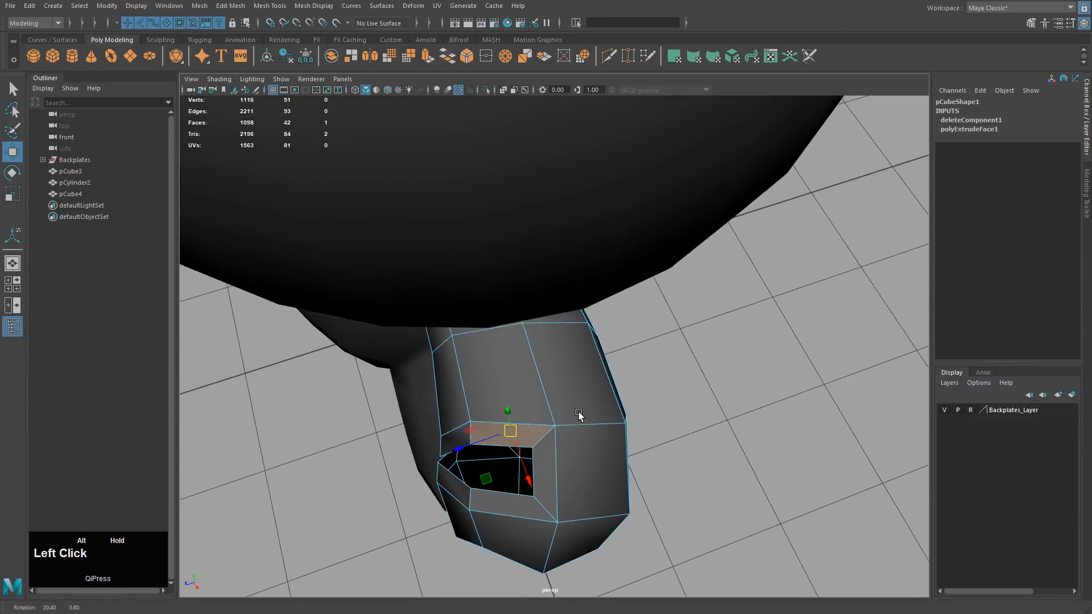
{"action": "middle_click_drag", "start_coordinate": [599, 415], "coordinate": [665, 392], "text": "alt"}
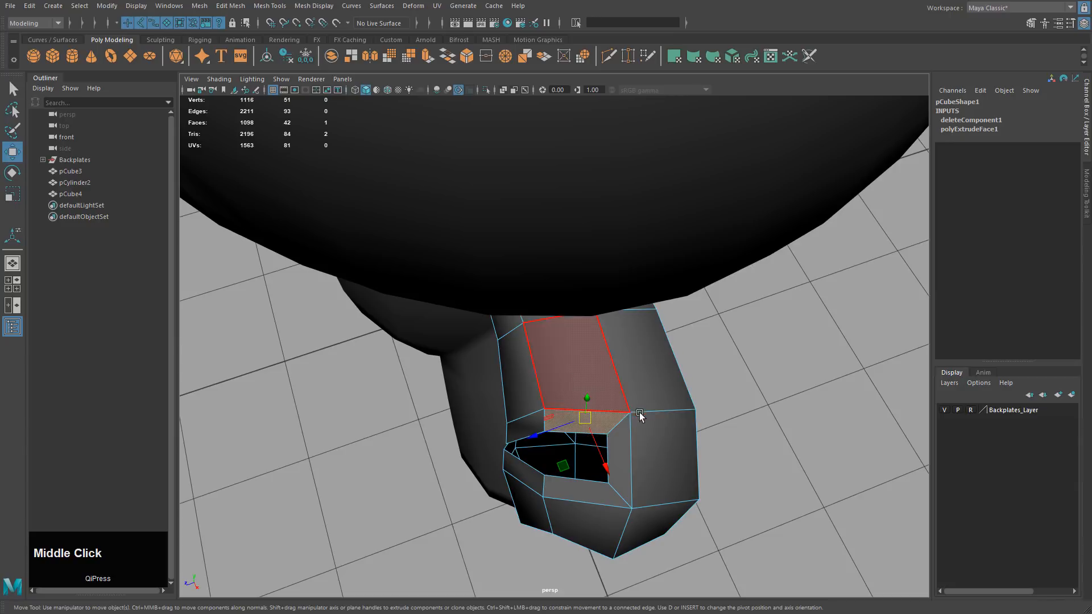
{"action": "left_click", "coordinate": [579, 367]}
{"action": "left_click", "coordinate": [610, 419]}
{"action": "mouse_move", "coordinate": [631, 425]}
{"action": "middle_mouse_down"}
{"action": "mouse_move", "coordinate": [630, 398]}
{"action": "mouse_move", "coordinate": [645, 417]}
{"action": "middle_mouse_up"}
{"action": "key", "text": "3"}
{"action": "left_click_drag", "start_coordinate": [646, 417], "coordinate": [723, 375], "text": "alt"}
Step: Check the upper and lower rim faces of the opening against the reference outline in the front view
{"action": "key", "text": "space"}
{"action": "key", "text": "space"}
{"action": "left_click_drag", "start_coordinate": [536, 454], "coordinate": [772, 453]}
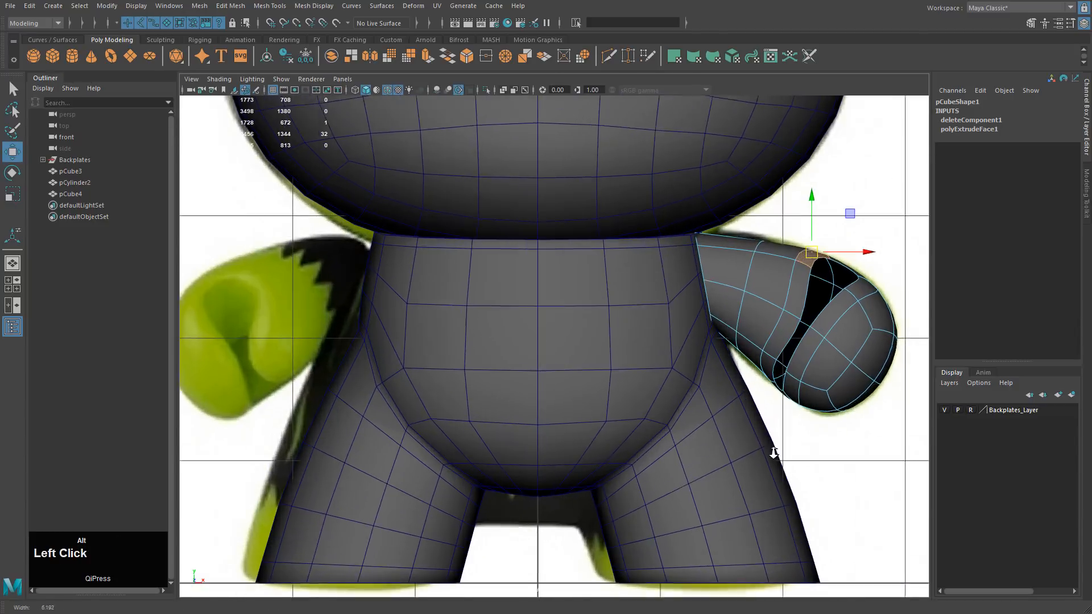
{"action": "middle_click_drag", "start_coordinate": [772, 453], "coordinate": [609, 480]}
{"action": "left_click_drag", "start_coordinate": [610, 480], "coordinate": [848, 475]}
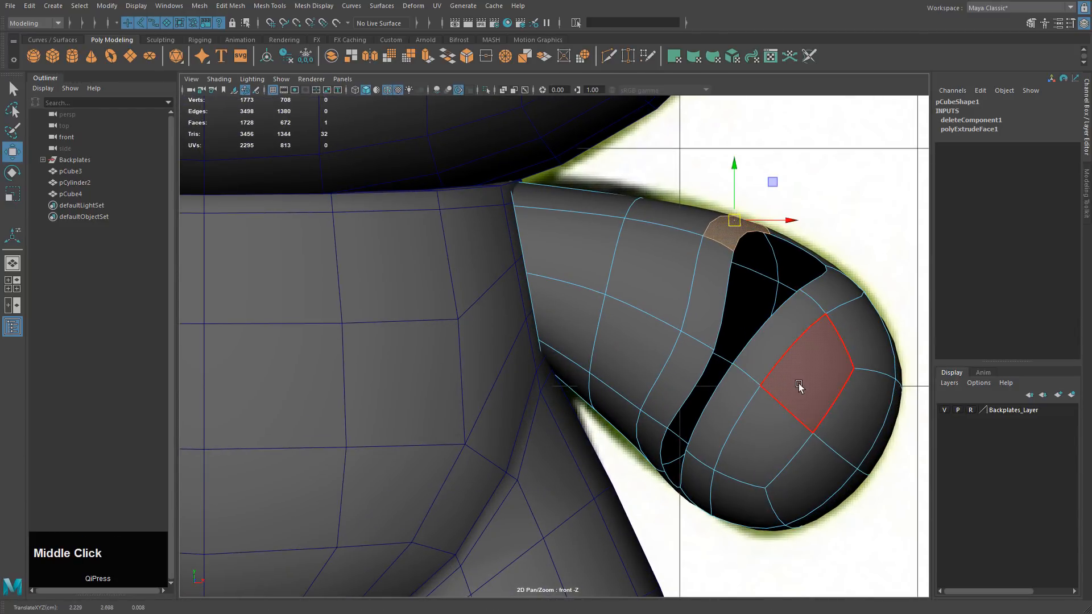
{"action": "left_click", "coordinate": [648, 441]}
{"action": "middle_click", "coordinate": [696, 493]}
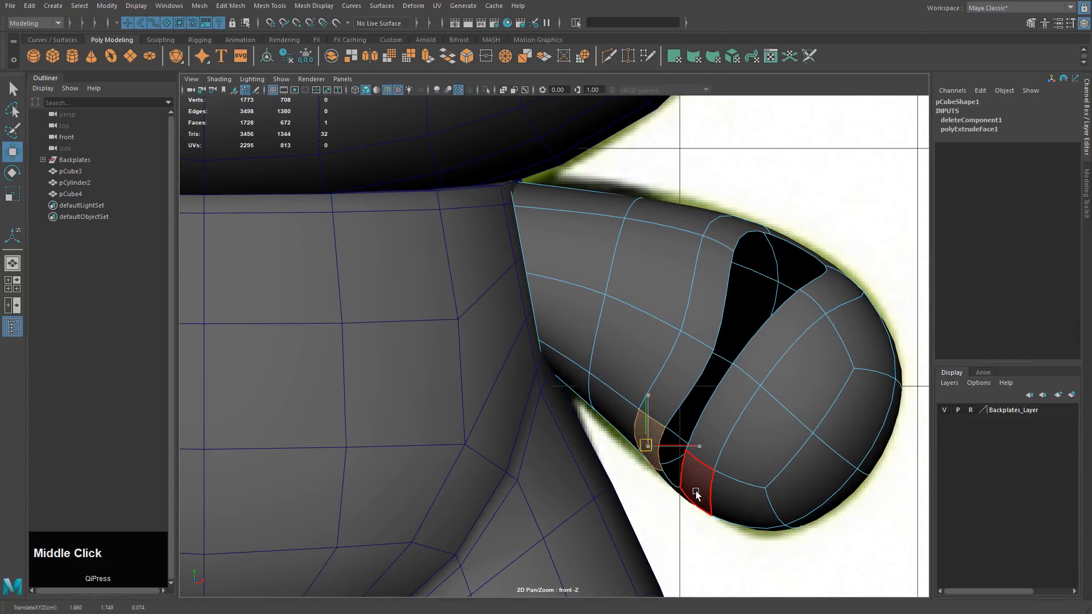
{"action": "middle_click_drag", "start_coordinate": [696, 493], "coordinate": [667, 472]}
{"action": "key", "text": "space"}
{"action": "key", "text": "space"}
{"action": "left_click_drag", "start_coordinate": [602, 319], "coordinate": [637, 411], "text": "alt"}
Step: Turn on X-Ray shading in the front view and pick a rim face on the hand side of the opening
{"action": "key", "text": "space"}
{"action": "key", "text": "space"}
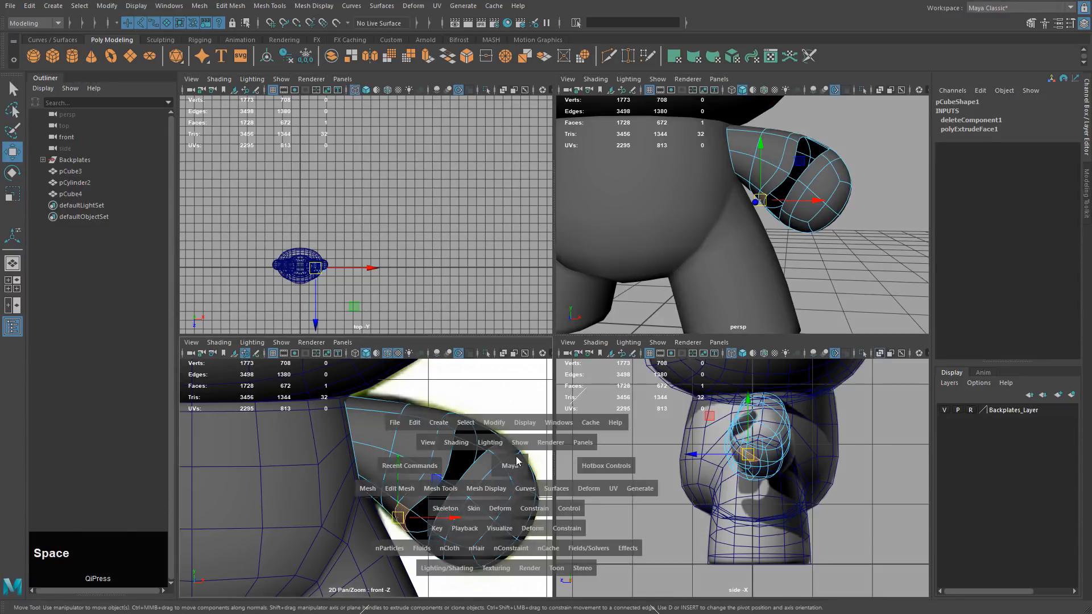
{"action": "left_click", "coordinate": [503, 90]}
{"action": "middle_click_drag", "start_coordinate": [711, 308], "coordinate": [679, 301], "text": "alt"}
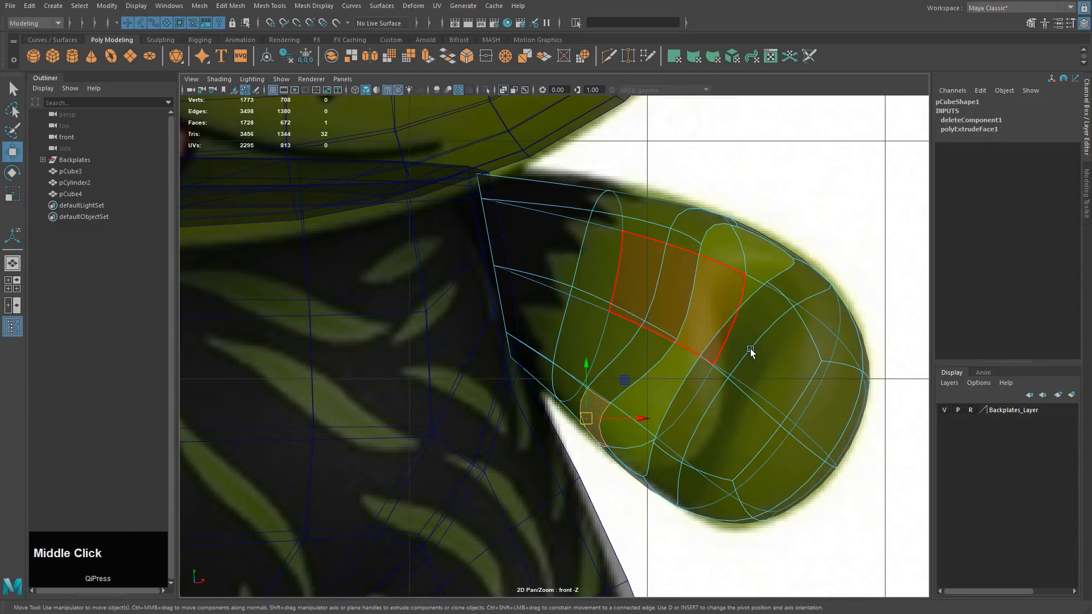
{"action": "left_click", "coordinate": [796, 294]}
Step: Select the arm's faces and frame them in the perspective view
{"action": "key", "text": "space"}
{"action": "key", "text": "space"}
{"action": "left_click_drag", "start_coordinate": [756, 333], "coordinate": [703, 335], "text": "alt"}
{"action": "left_click", "coordinate": [661, 313], "text": "shift"}
{"action": "key", "text": "a"}
{"action": "key", "text": "q"}
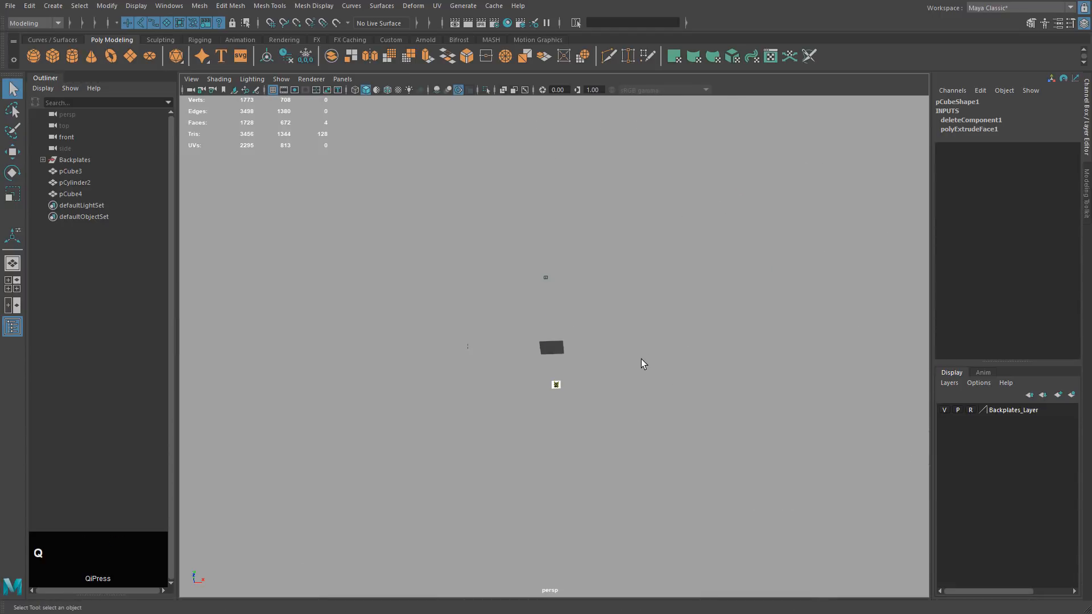
{"action": "key", "text": "f"}
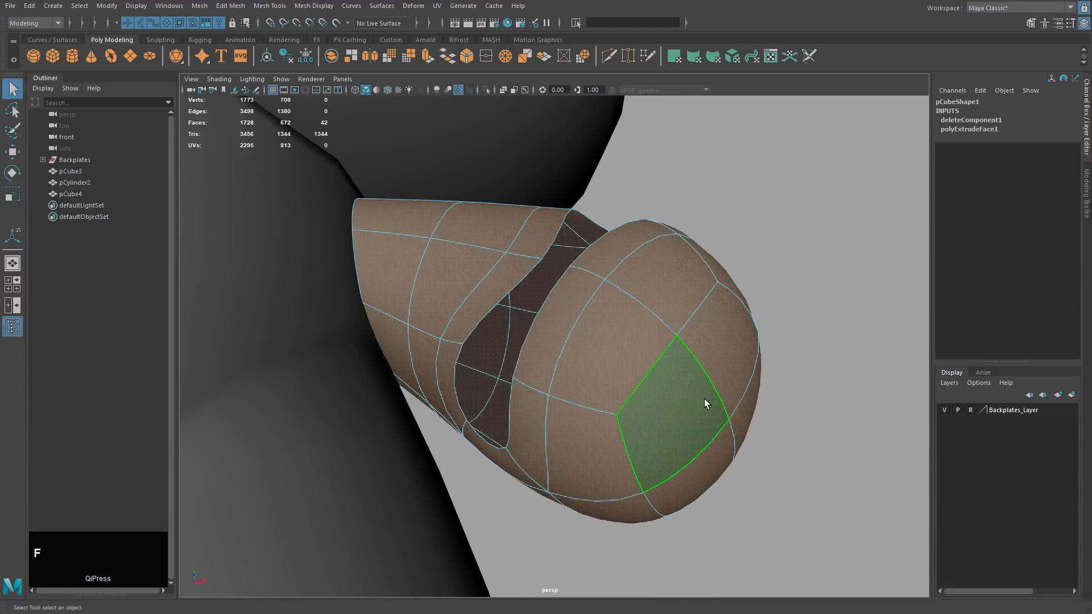
{"action": "left_click_drag", "start_coordinate": [661, 406], "coordinate": [675, 417], "text": "alt"}
Step: Clear the face selection, return to object mode, and examine the smooth-previewed opening without wireframe
{"action": "left_click", "coordinate": [779, 287]}
{"action": "right_click", "coordinate": [664, 312]}
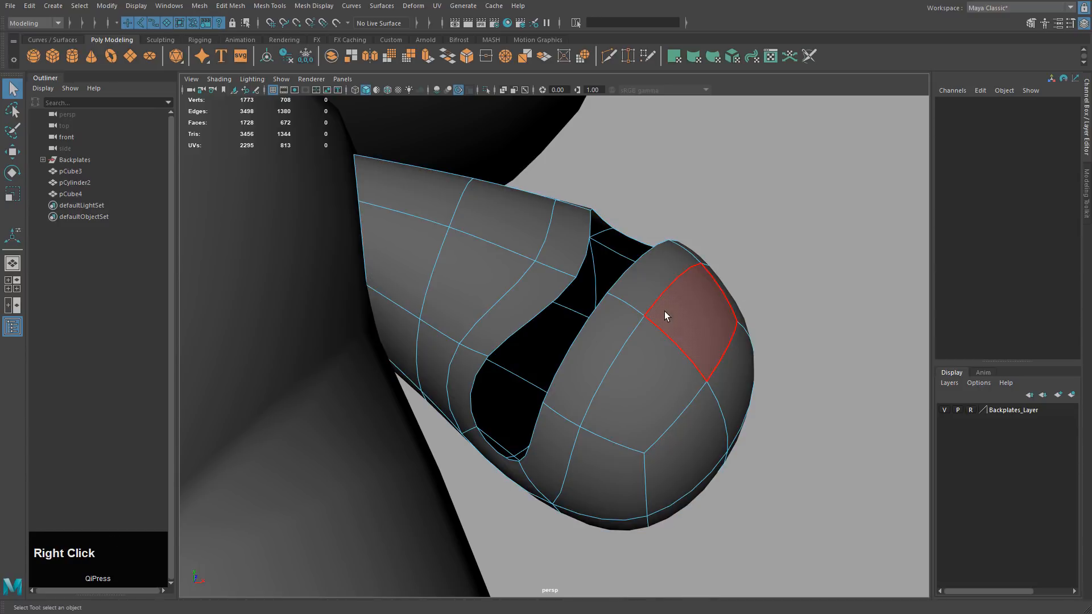
{"action": "right_click_drag", "start_coordinate": [664, 311], "coordinate": [746, 291]}
{"action": "left_click", "coordinate": [747, 292]}
{"action": "left_click_drag", "start_coordinate": [678, 370], "coordinate": [634, 328], "text": "alt"}
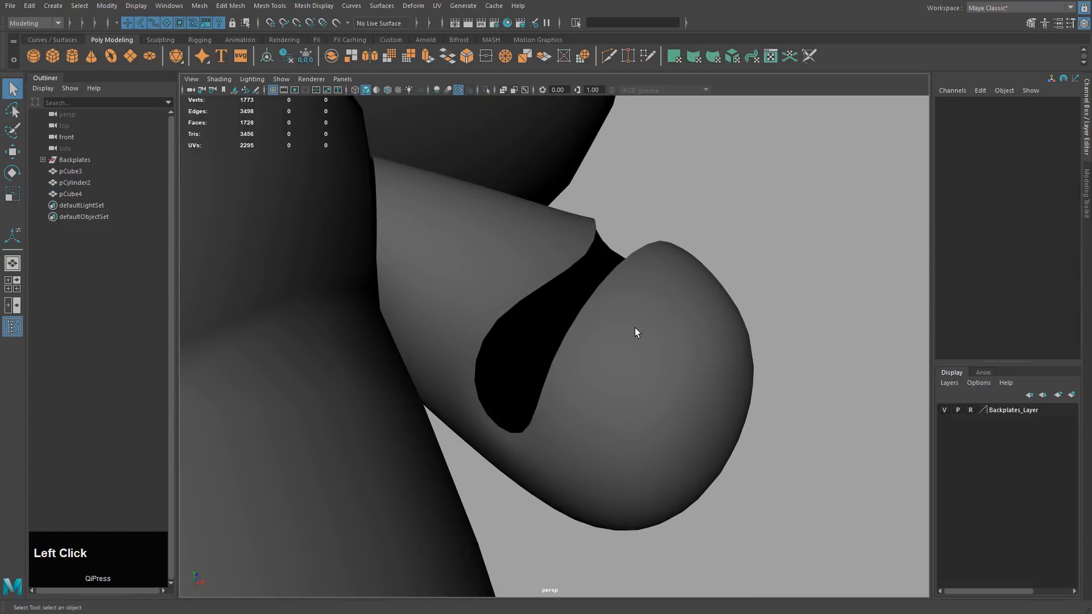
Step: Show the arm's unsmoothed cage and select the four rim faces on the hand side of the opening
{"action": "left_click", "coordinate": [634, 327]}
{"action": "right_click_drag", "start_coordinate": [591, 330], "coordinate": [592, 307]}
{"action": "key", "text": "1"}
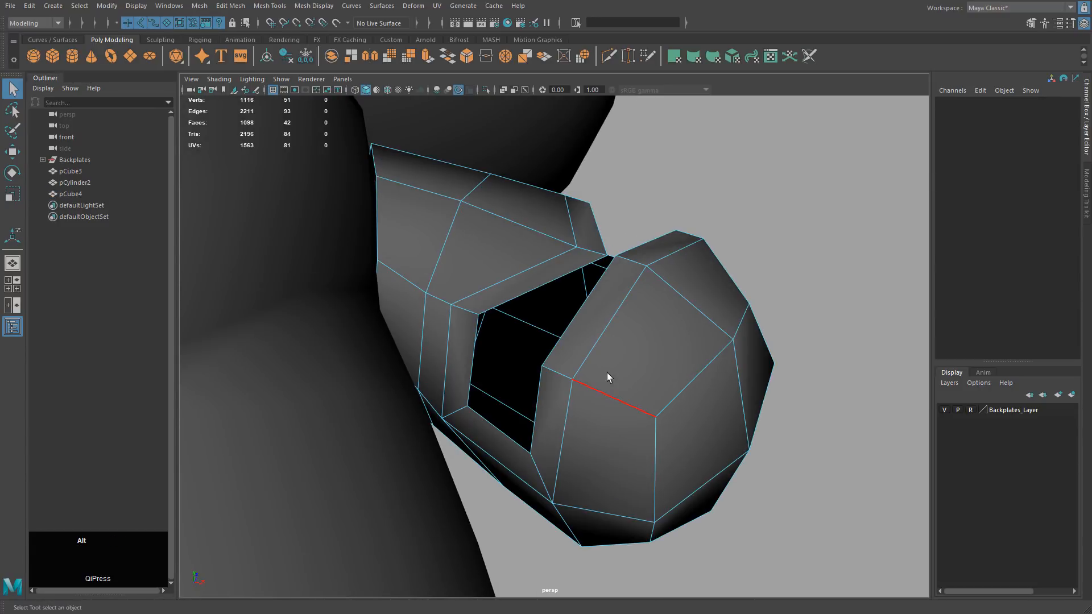
{"action": "left_click_drag", "start_coordinate": [607, 376], "coordinate": [624, 347], "text": "alt"}
{"action": "right_click_drag", "start_coordinate": [623, 333], "coordinate": [619, 359]}
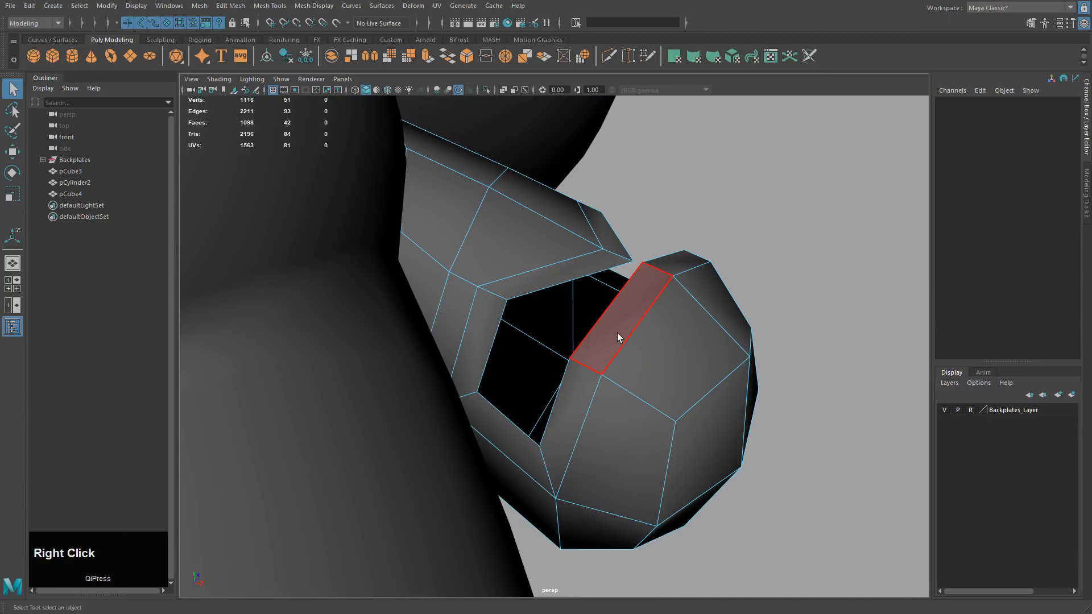
{"action": "left_click", "coordinate": [634, 324]}
{"action": "left_click", "coordinate": [685, 264], "text": "shift"}
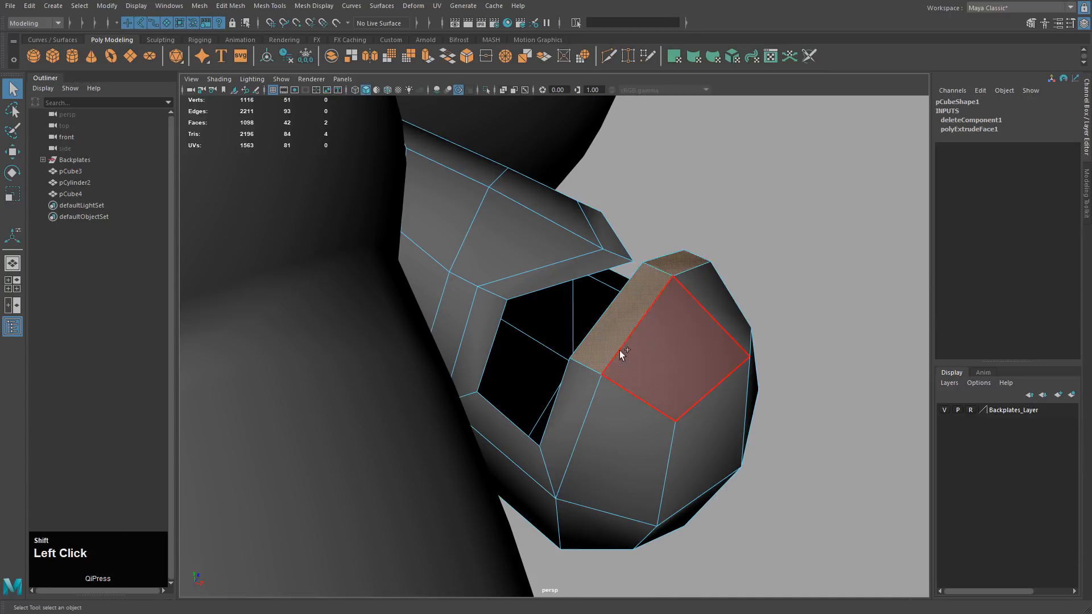
{"action": "left_click", "coordinate": [586, 377], "text": "shift"}
{"action": "left_click_drag", "start_coordinate": [710, 378], "coordinate": [663, 356], "text": "alt"}
{"action": "left_click", "coordinate": [666, 248], "text": "shift"}
{"action": "left_click_drag", "start_coordinate": [666, 247], "coordinate": [667, 311], "text": "alt"}
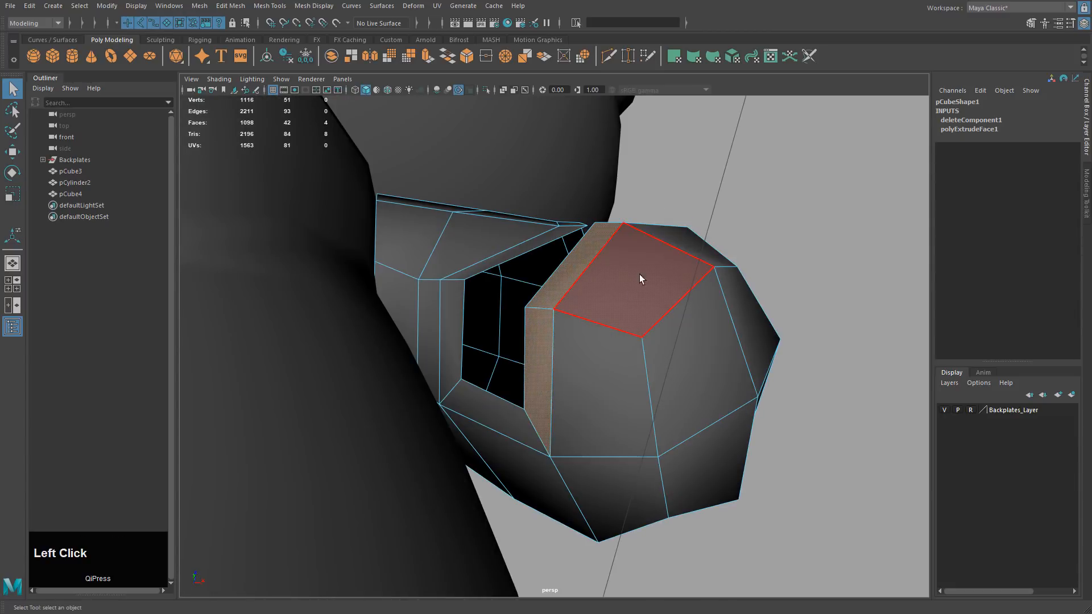
{"action": "left_click_drag", "start_coordinate": [680, 361], "coordinate": [677, 366], "text": "alt"}
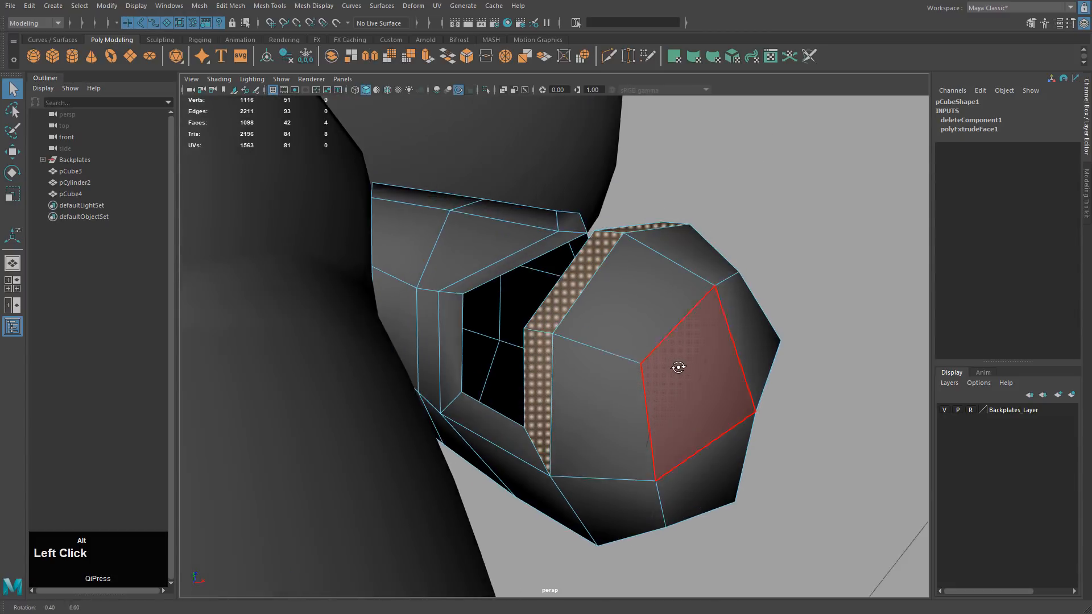
{"action": "key", "text": "e"}
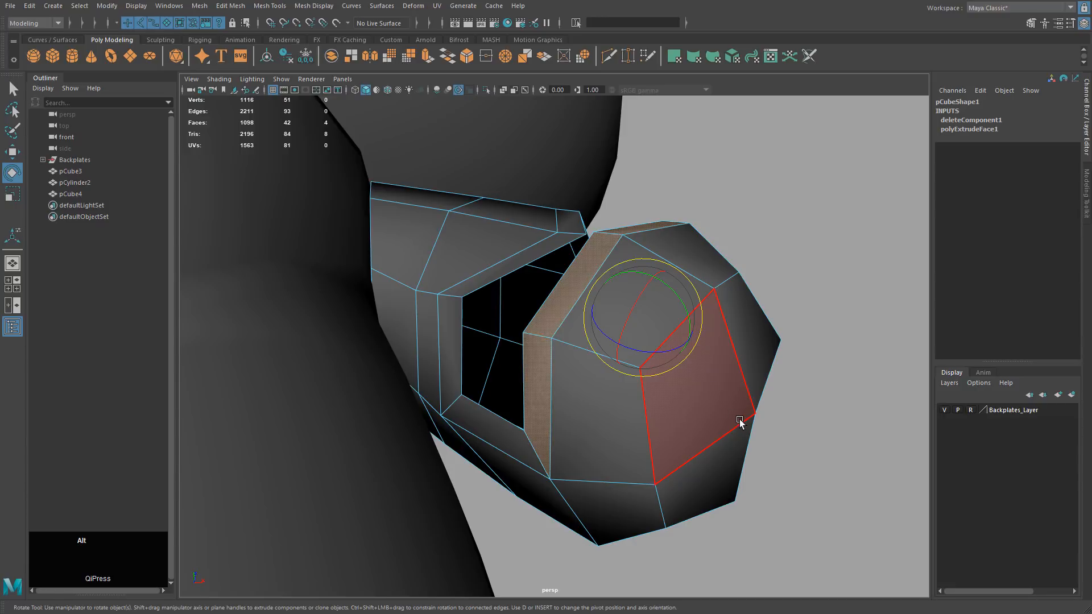
{"action": "mouse_move", "coordinate": [740, 421]}
{"action": "left_mouse_down", "text": "alt"}
{"action": "mouse_move", "coordinate": [768, 437]}
{"action": "mouse_move", "coordinate": [750, 434]}
{"action": "left_mouse_up", "text": "alt"}
{"action": "key", "text": "d"}
{"action": "key", "text": "v"}
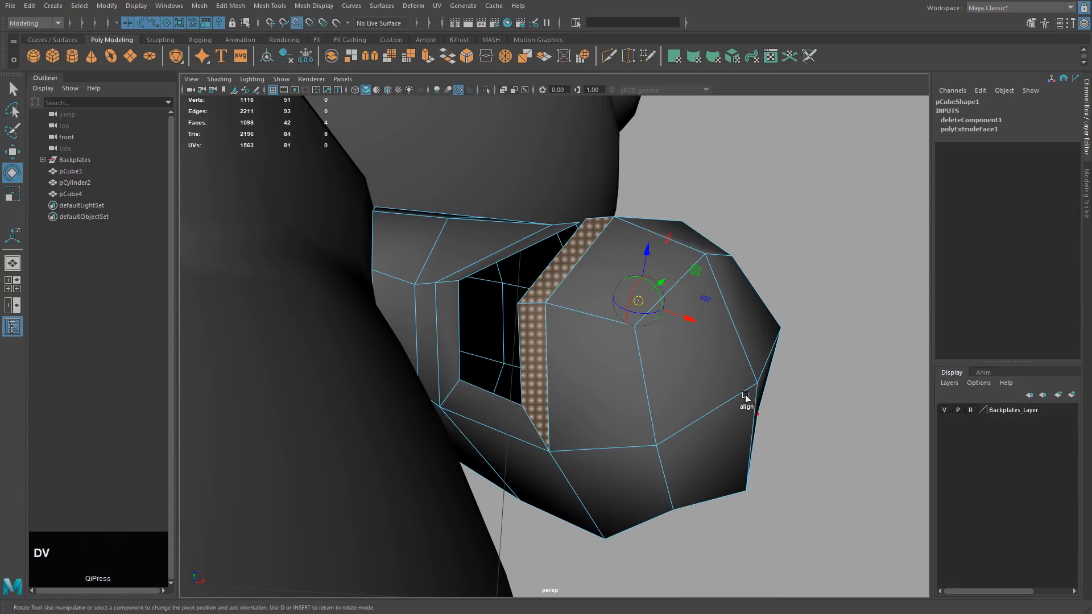
{"action": "left_click", "coordinate": [689, 360]}
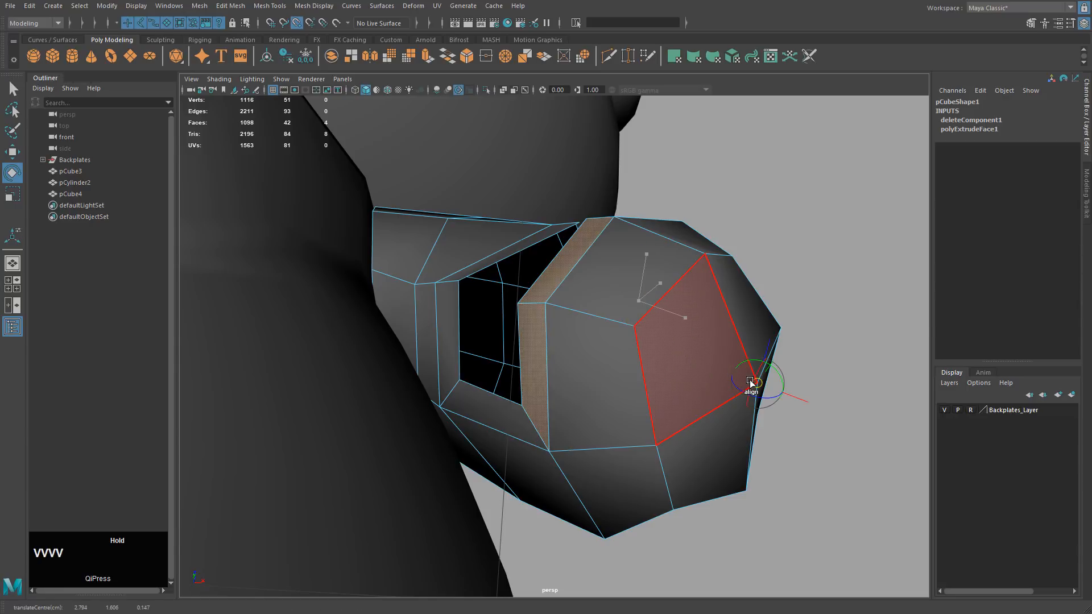
{"action": "left_click_drag", "start_coordinate": [783, 401], "coordinate": [744, 367], "text": "alt"}
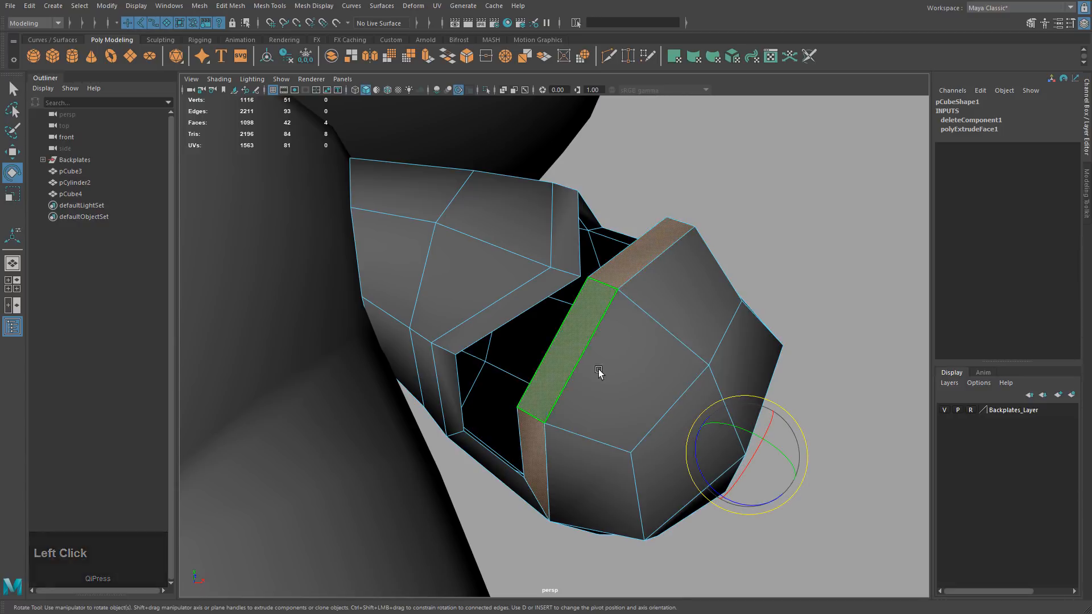
{"action": "left_click_drag", "start_coordinate": [599, 370], "coordinate": [732, 339], "text": "alt"}
{"action": "left_click_drag", "start_coordinate": [766, 407], "coordinate": [774, 419]}
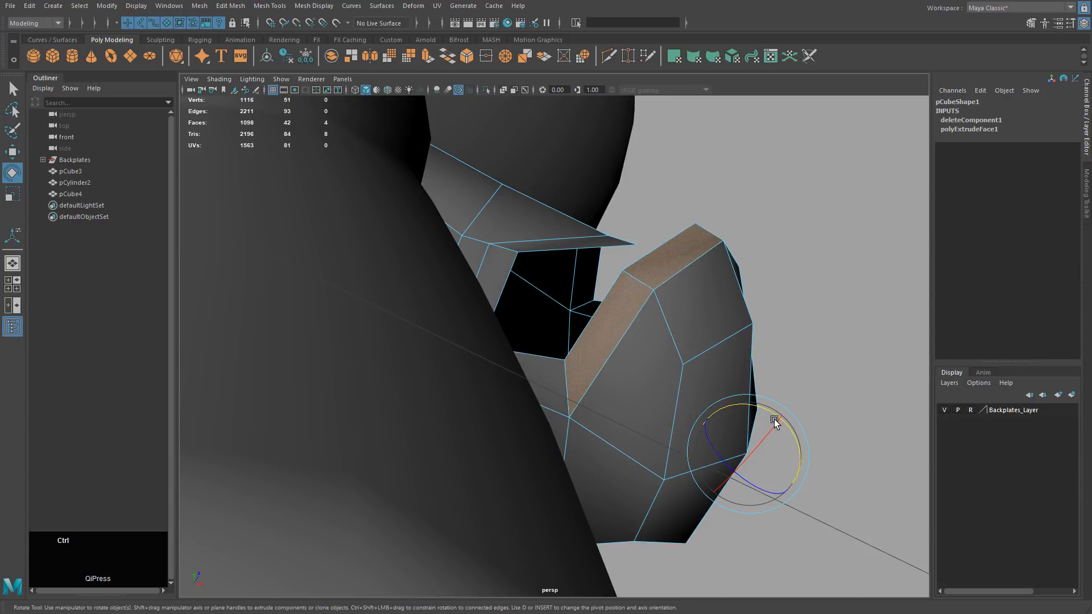
{"action": "key", "text": "ctrl+z"}
Step: Rotate the four hand-side rim faces about a pivot snapped to the rim's lower corner vertex, widening the opening to match the front reference
{"action": "left_click_drag", "start_coordinate": [653, 434], "coordinate": [592, 442], "text": "alt"}
{"action": "key", "text": "d+v"}
{"action": "left_click", "coordinate": [567, 449]}
{"action": "key", "text": "space"}
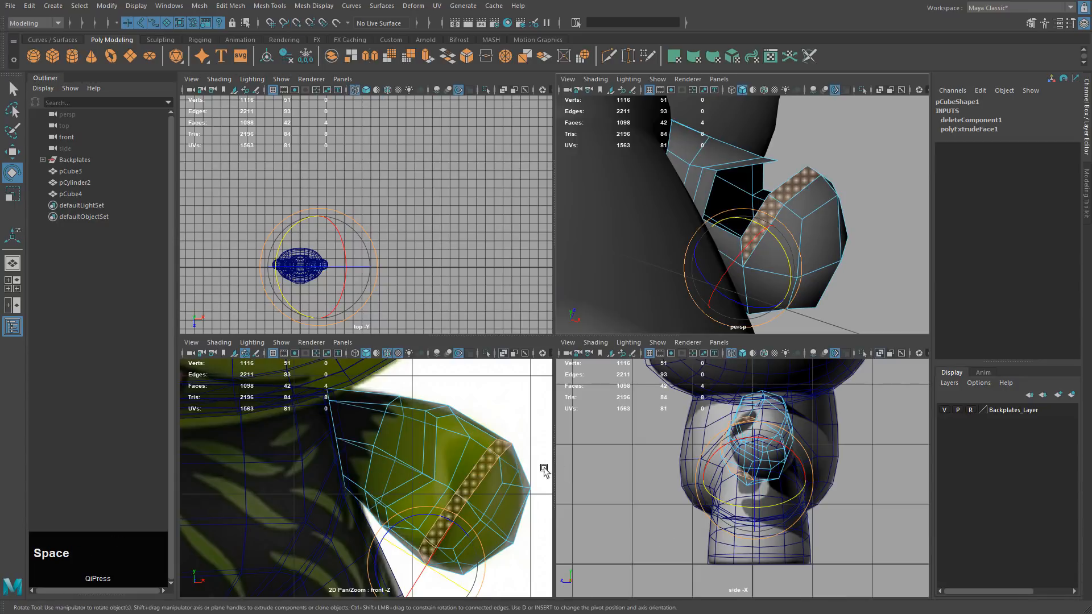
{"action": "key", "text": "space"}
{"action": "key", "text": "3"}
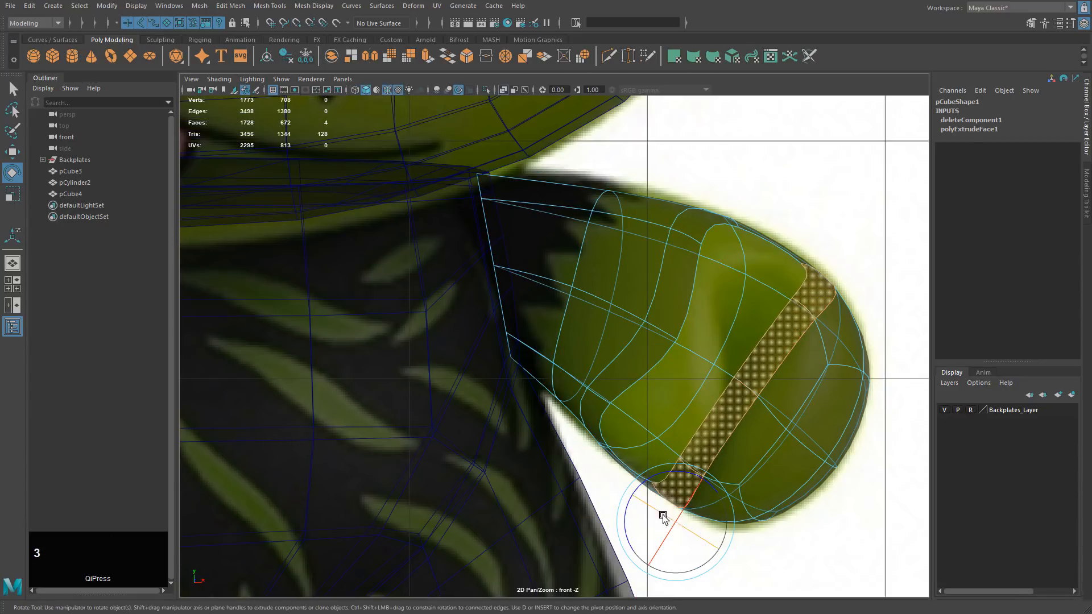
{"action": "left_click_drag", "start_coordinate": [663, 517], "coordinate": [661, 522]}
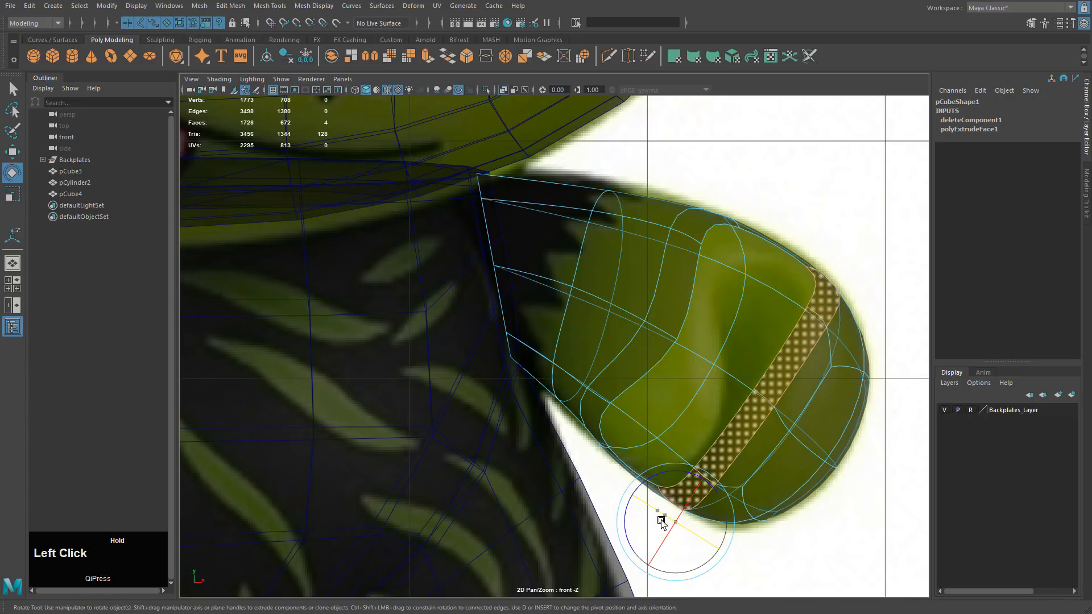
{"action": "key", "text": "space"}
{"action": "key", "text": "space"}
{"action": "key", "text": "1"}
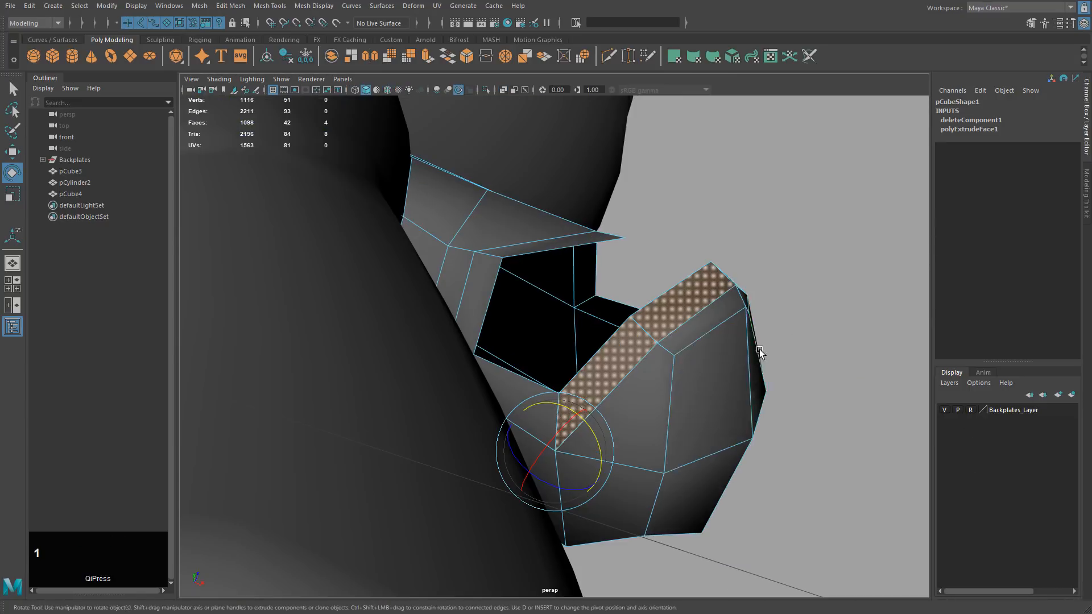
Step: Rotate the two hand edges just behind the rim faces about a pivot snapped to the same lower corner vertex
{"action": "right_click", "coordinate": [707, 327]}
{"action": "left_click_drag", "start_coordinate": [707, 328], "coordinate": [701, 294], "text": "alt"}
{"action": "right_click", "coordinate": [701, 295]}
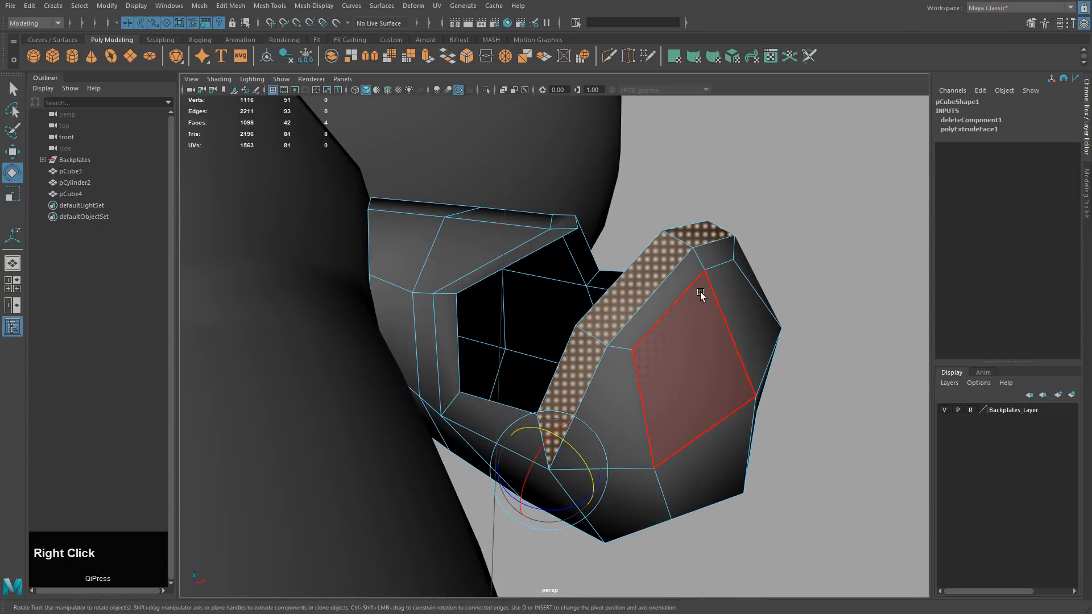
{"action": "right_click_drag", "start_coordinate": [687, 281], "coordinate": [685, 279]}
{"action": "left_click", "coordinate": [718, 265]}
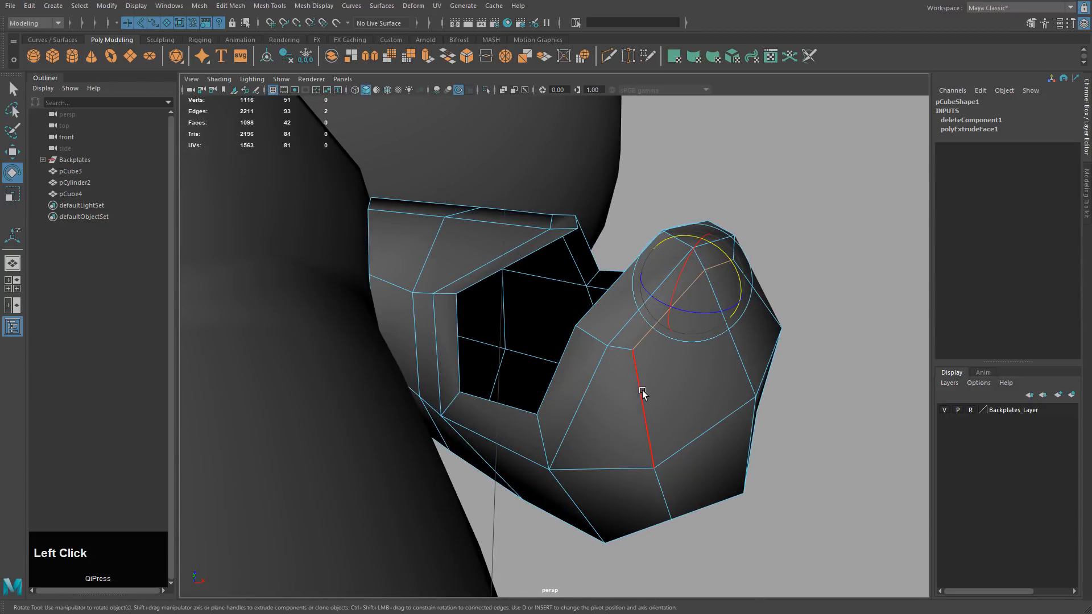
{"action": "key", "text": "d"}
{"action": "key", "text": "v"}
{"action": "middle_click_drag", "start_coordinate": [568, 453], "coordinate": [552, 462]}
{"action": "left_click_drag", "start_coordinate": [651, 391], "coordinate": [679, 377], "text": "alt"}
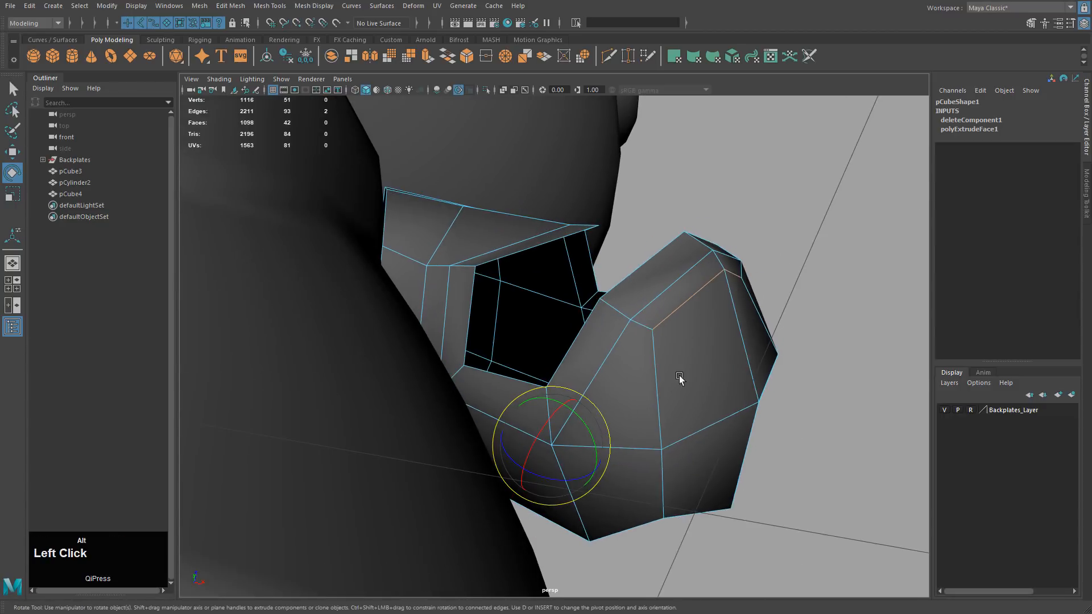
{"action": "left_click_drag", "start_coordinate": [583, 419], "coordinate": [657, 424]}
Step: Move the hand vertex at the upper end of the rotated edges to even out the surface behind the rim
{"action": "right_click_drag", "start_coordinate": [697, 314], "coordinate": [659, 313]}
{"action": "left_click", "coordinate": [718, 268]}
{"action": "key", "text": "w"}
{"action": "left_click_drag", "start_coordinate": [738, 386], "coordinate": [667, 367], "text": "alt"}
{"action": "middle_click_drag", "start_coordinate": [666, 367], "coordinate": [677, 353]}
{"action": "left_click_drag", "start_coordinate": [678, 354], "coordinate": [733, 363], "text": "alt"}
{"action": "scroll", "coordinate": [633, 390], "scroll_direction": "down", "scroll_amount": 3}
Step: Turn on smooth preview and adjust the vertex on the hand's outer end to round its contour
{"action": "key", "text": "3"}
{"action": "key", "text": "f"}
{"action": "left_click_drag", "start_coordinate": [753, 312], "coordinate": [671, 391], "text": "alt"}
{"action": "middle_click_drag", "start_coordinate": [671, 392], "coordinate": [686, 386]}
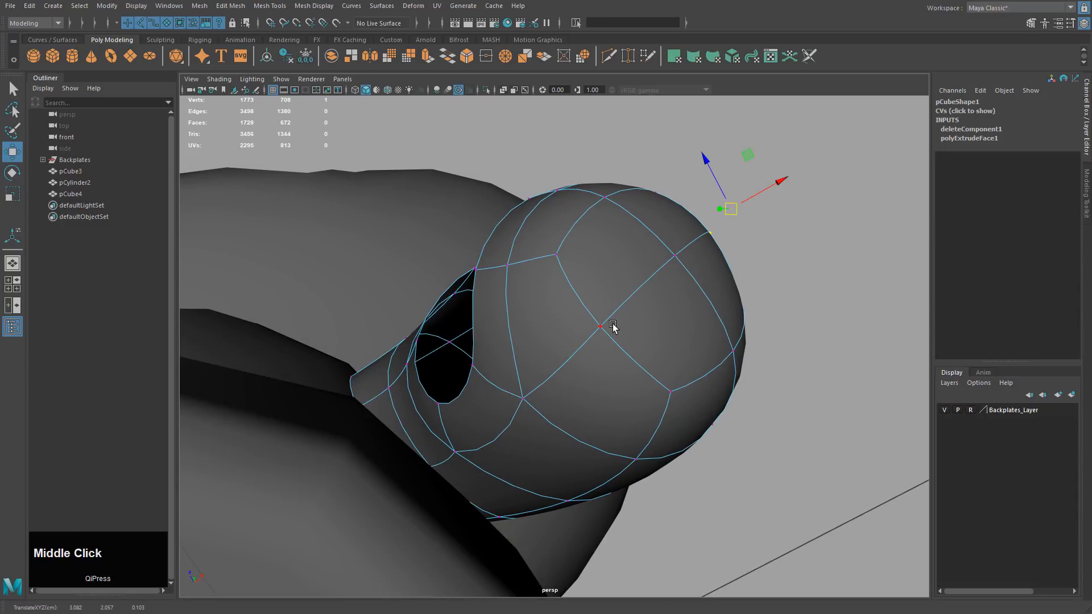
{"action": "left_click_drag", "start_coordinate": [613, 327], "coordinate": [713, 509], "text": "alt"}
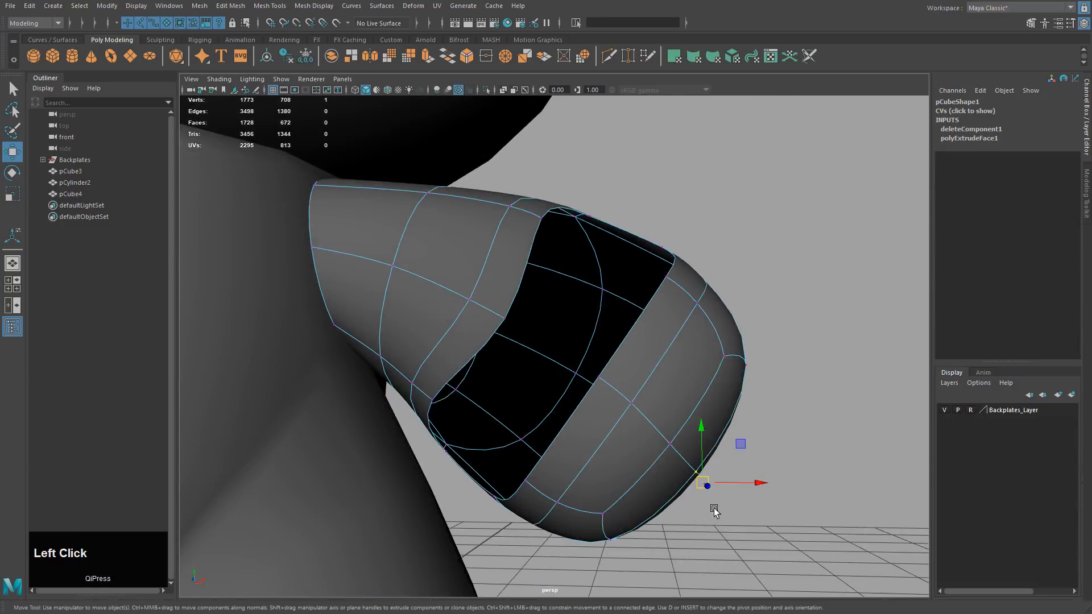
{"action": "middle_click_drag", "start_coordinate": [714, 509], "coordinate": [719, 514]}
{"action": "left_click_drag", "start_coordinate": [637, 512], "coordinate": [677, 494], "text": "alt"}
Step: Select the short cross edge at the tip of the arm-side flap and move it outward over the crease in the front view
{"action": "right_click_drag", "start_coordinate": [531, 282], "coordinate": [530, 244]}
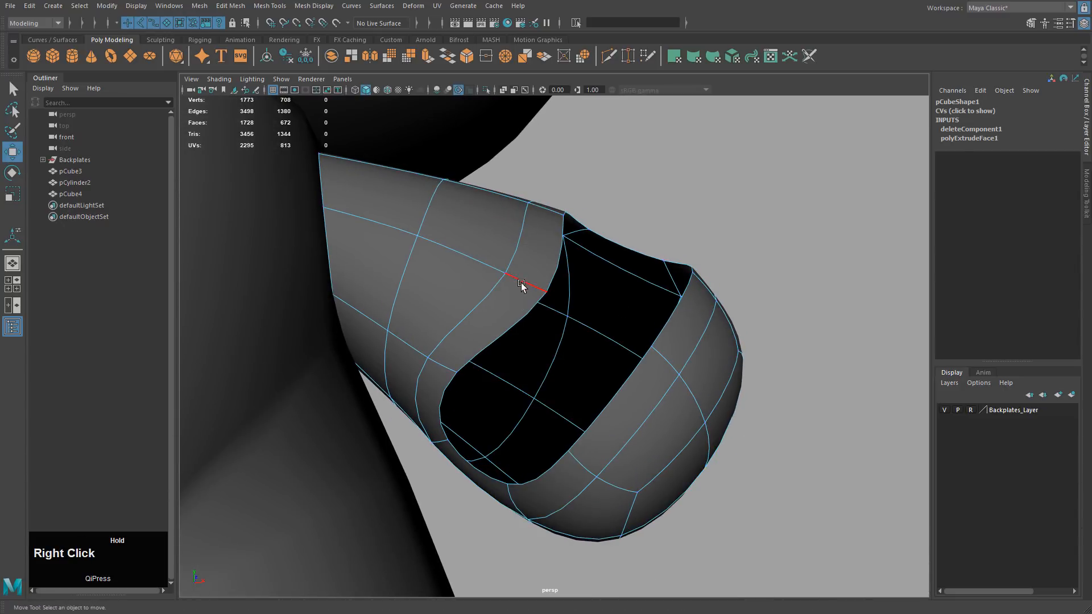
{"action": "left_click", "coordinate": [520, 283]}
{"action": "key", "text": "space"}
{"action": "key", "text": "space"}
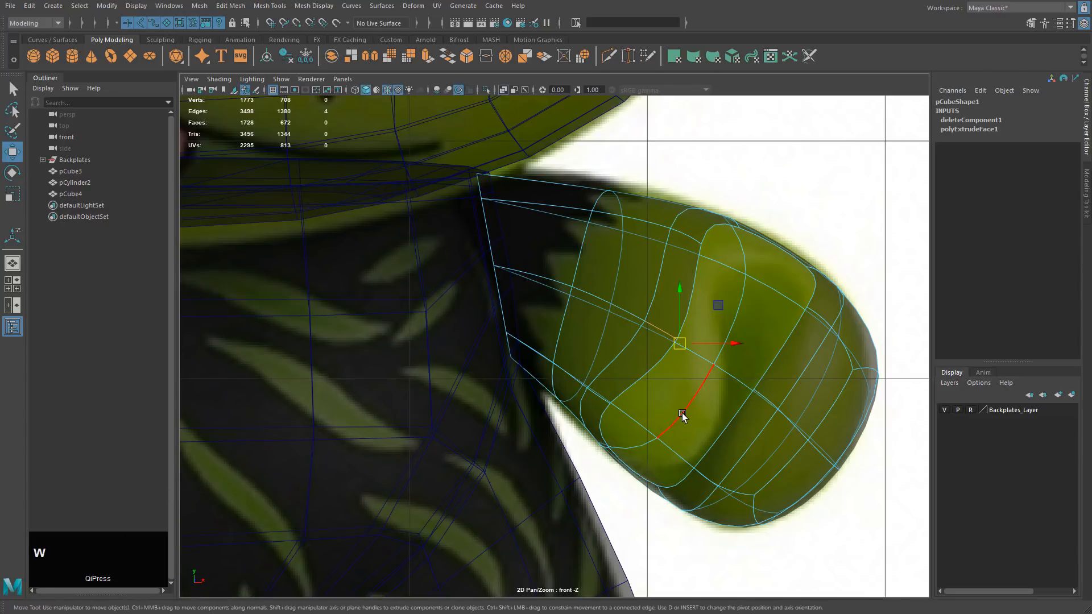
{"action": "middle_click_drag", "start_coordinate": [683, 414], "coordinate": [738, 462]}
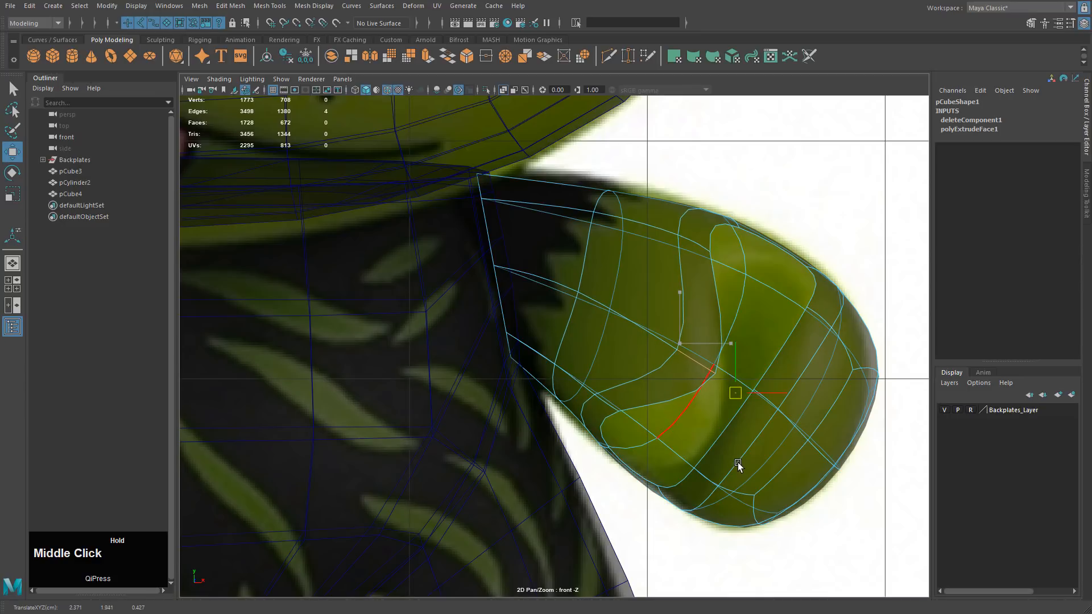
{"action": "key", "text": "q"}
{"action": "left_click", "coordinate": [774, 426]}
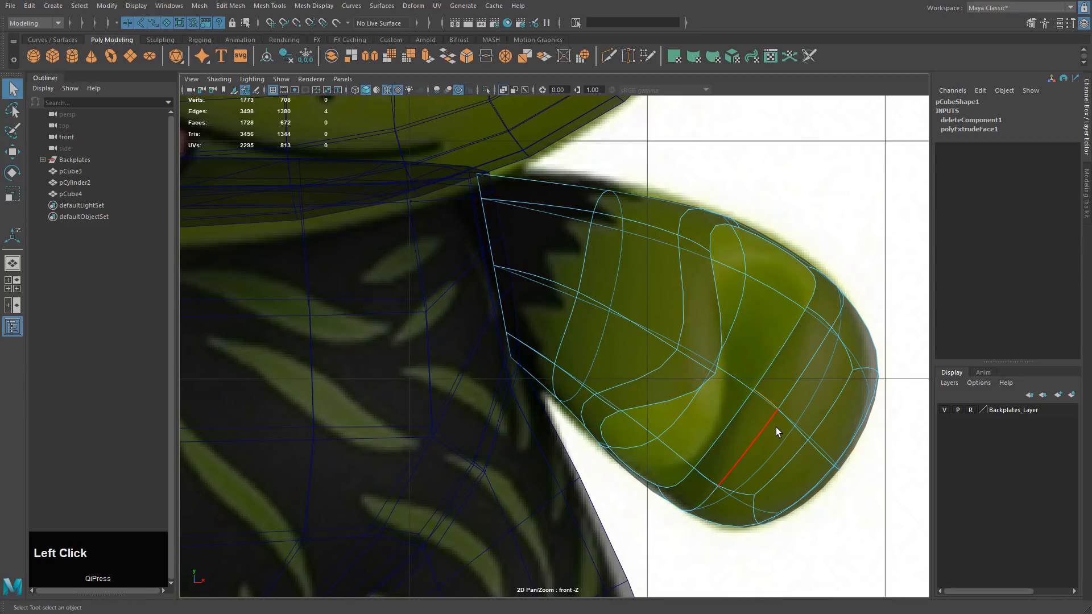
{"action": "key", "text": "w"}
{"action": "middle_click_drag", "start_coordinate": [776, 434], "coordinate": [797, 356]}
{"action": "left_click", "coordinate": [693, 358]}
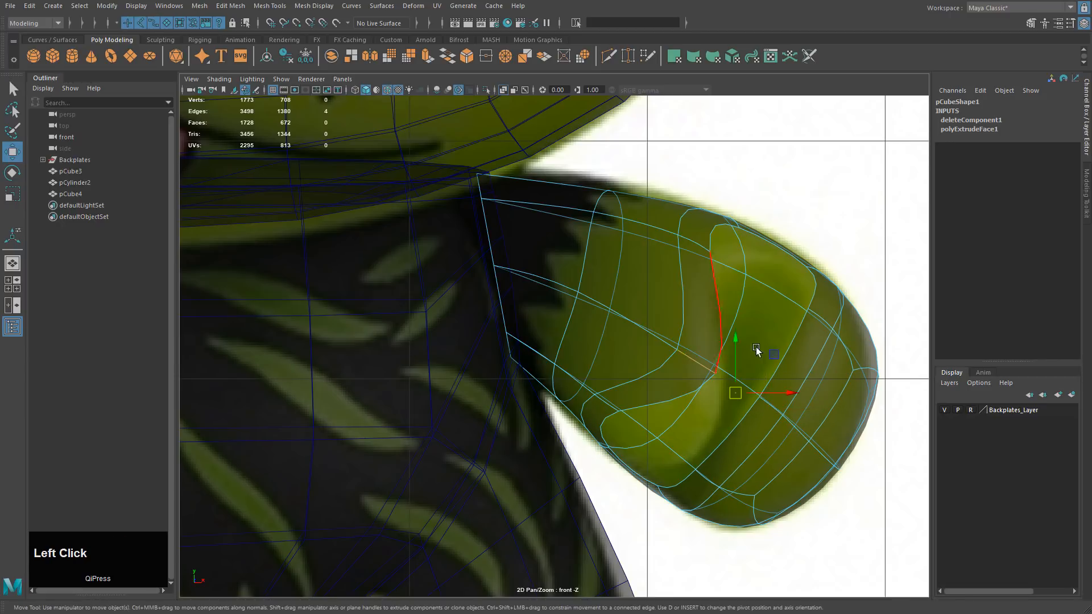
Step: Adjust the depth of the flap's tip edge in the perspective view
{"action": "key", "text": "space"}
{"action": "key", "text": "space"}
{"action": "left_click_drag", "start_coordinate": [705, 341], "coordinate": [685, 393], "text": "alt"}
{"action": "middle_click_drag", "start_coordinate": [695, 397], "coordinate": [703, 396]}
{"action": "left_click_drag", "start_coordinate": [703, 400], "coordinate": [565, 291], "text": "alt"}
Step: Select the arm-side rim face at the lower corner of the opening and move it to reshape that corner
{"action": "right_click_drag", "start_coordinate": [545, 259], "coordinate": [548, 285]}
{"action": "left_click", "coordinate": [564, 257]}
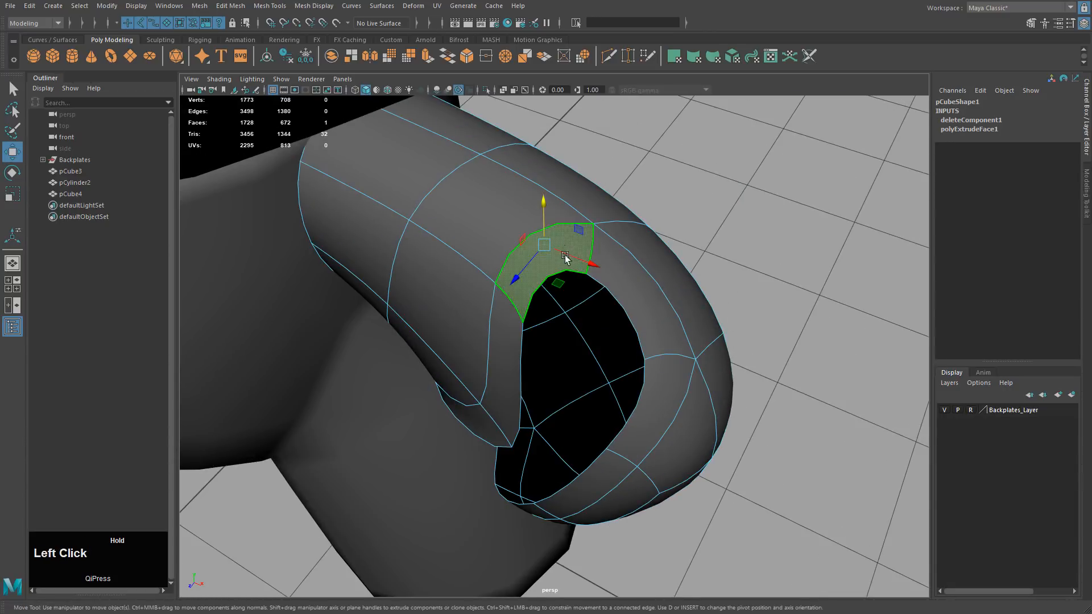
{"action": "left_click_drag", "start_coordinate": [594, 331], "coordinate": [520, 405], "text": "alt"}
{"action": "key", "text": "q"}
{"action": "middle_click", "coordinate": [592, 377]}
{"action": "key", "text": "w"}
{"action": "key", "text": "w"}
{"action": "middle_click", "coordinate": [591, 382]}
{"action": "middle_click_drag", "start_coordinate": [545, 418], "coordinate": [579, 431]}
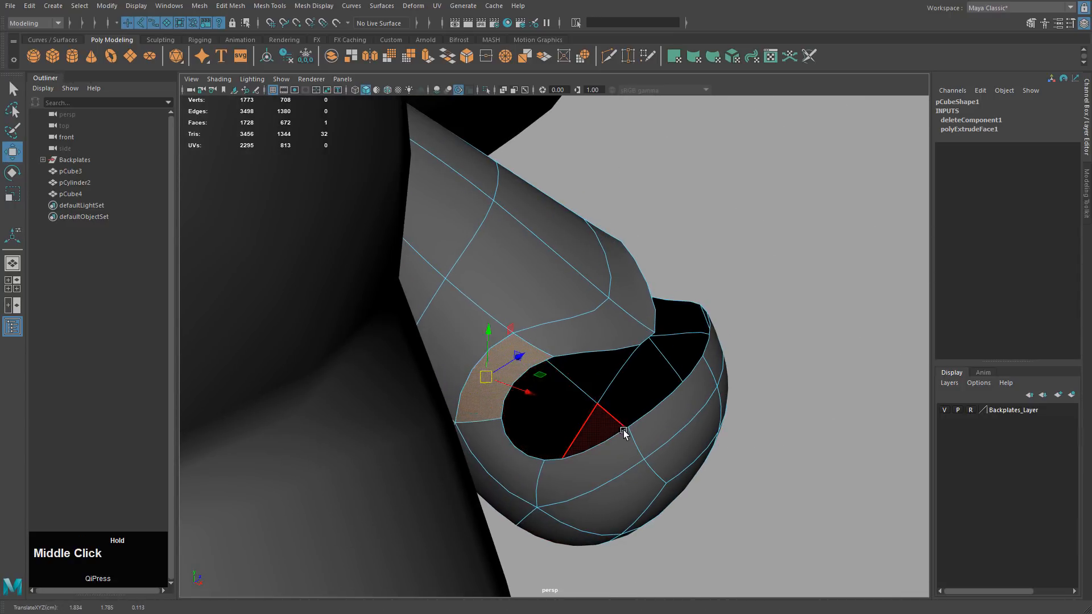
{"action": "left_click_drag", "start_coordinate": [624, 432], "coordinate": [615, 408], "text": "alt"}
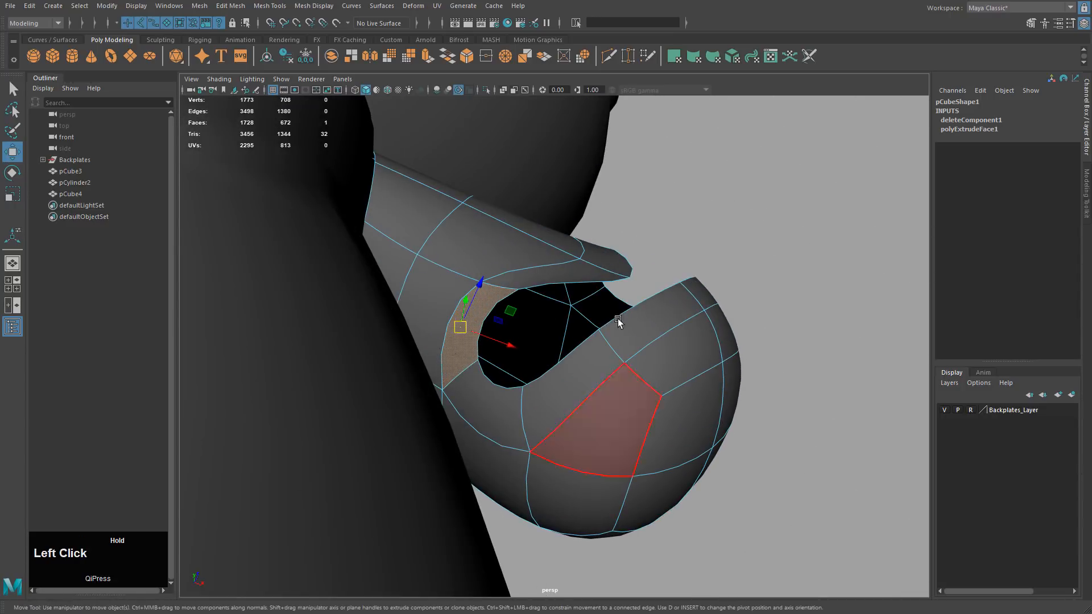
Step: Raise the flap's tip edge and compare the smoothed and unsmoothed shapes of the opening
{"action": "left_click", "coordinate": [602, 265]}
{"action": "key", "text": "q"}
{"action": "left_click", "coordinate": [601, 269]}
{"action": "key", "text": "w"}
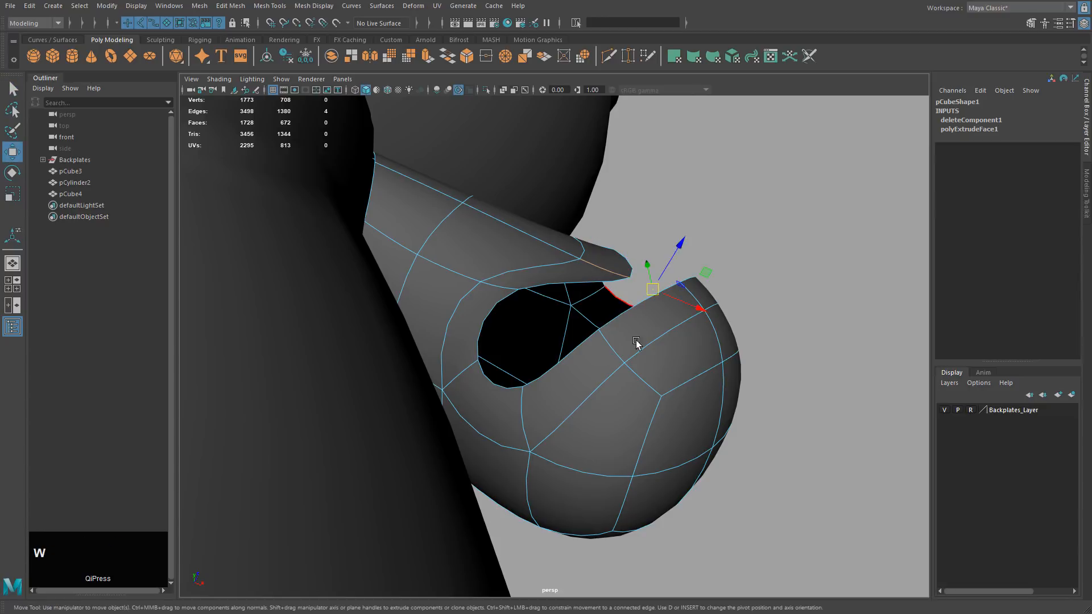
{"action": "left_click_drag", "start_coordinate": [638, 369], "coordinate": [640, 347], "text": "alt"}
{"action": "middle_click_drag", "start_coordinate": [638, 346], "coordinate": [638, 310]}
{"action": "left_click_drag", "start_coordinate": [641, 316], "coordinate": [650, 348], "text": "alt"}
{"action": "key", "text": "3"}
{"action": "key", "text": "1"}
{"action": "left_click_drag", "start_coordinate": [585, 385], "coordinate": [561, 450], "text": "alt"}
{"action": "key", "text": "3"}
{"action": "middle_click_drag", "start_coordinate": [496, 416], "coordinate": [624, 421], "text": "alt"}
{"action": "left_click_drag", "start_coordinate": [624, 420], "coordinate": [623, 405], "text": "alt"}
Step: Move the vertex in the middle of the arm's front on the unsmoothed cage and inspect it in smooth preview
{"action": "key", "text": "1"}
{"action": "right_click_drag", "start_coordinate": [508, 312], "coordinate": [523, 292]}
{"action": "left_click", "coordinate": [449, 265]}
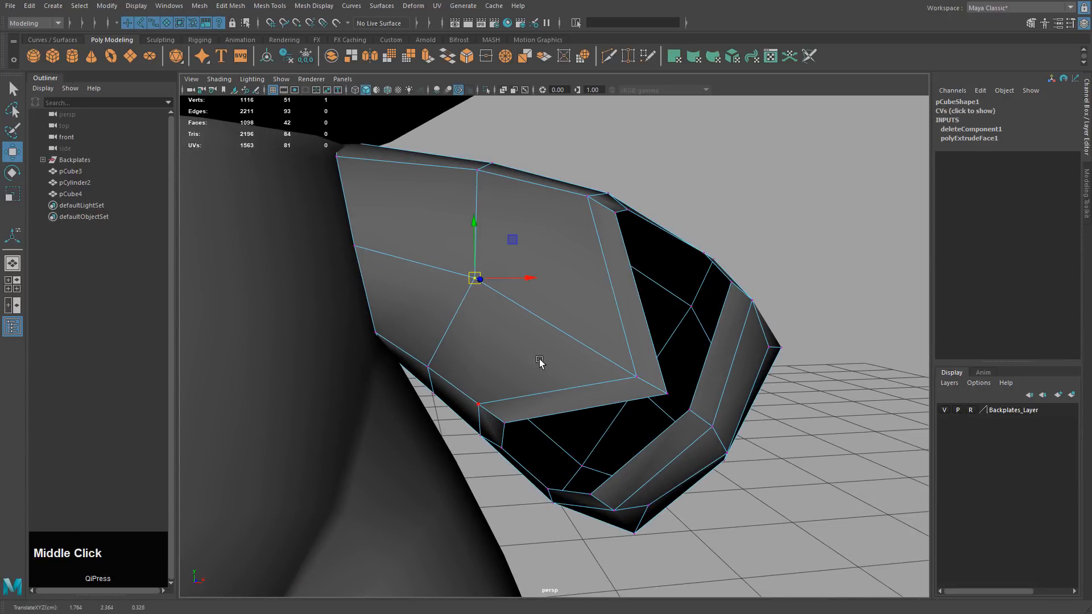
{"action": "key", "text": "3"}
{"action": "left_click_drag", "start_coordinate": [673, 434], "coordinate": [566, 280], "text": "alt"}
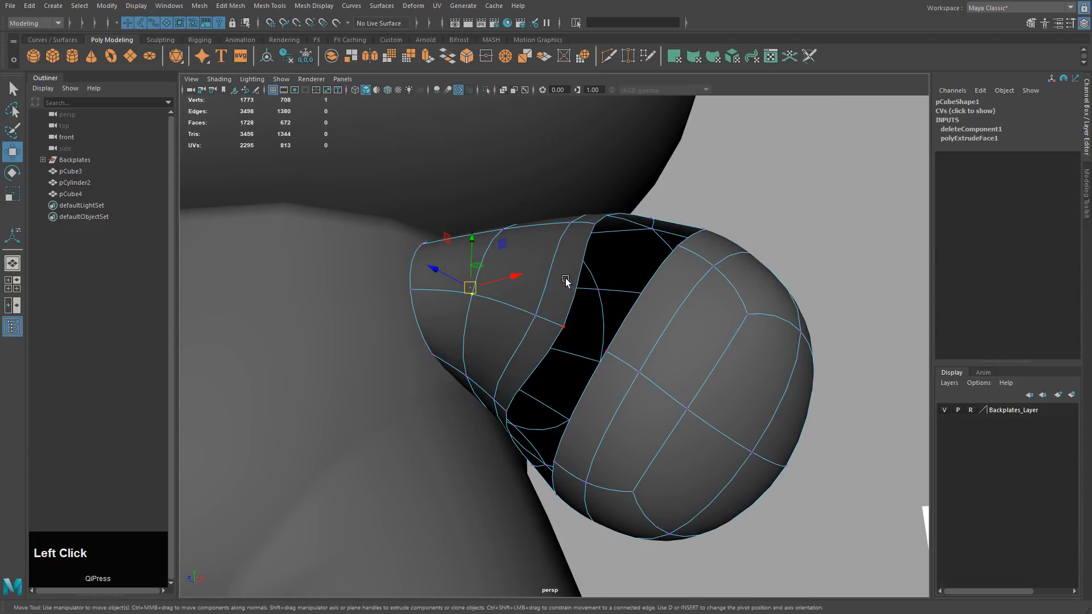
{"action": "left_click_drag", "start_coordinate": [553, 320], "coordinate": [639, 370], "text": "alt"}
Step: Select a short cross edge on the hand-side rim and move it outward to widen the smoothed opening
{"action": "right_click_drag", "start_coordinate": [638, 370], "coordinate": [657, 333]}
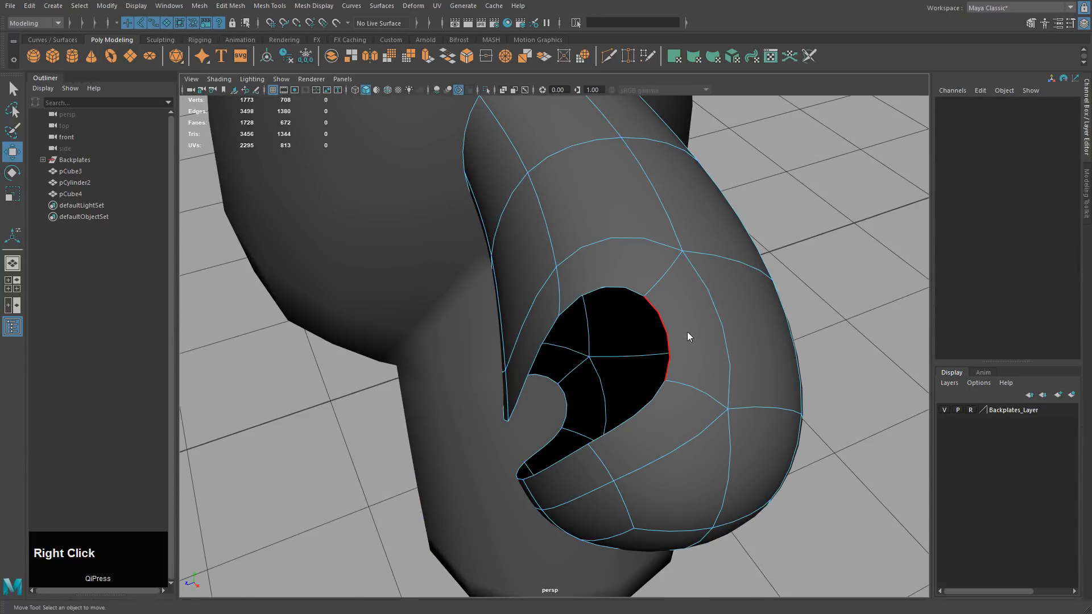
{"action": "left_click", "coordinate": [714, 390]}
{"action": "left_click_drag", "start_coordinate": [714, 390], "coordinate": [673, 402], "text": "alt"}
{"action": "middle_click_drag", "start_coordinate": [672, 402], "coordinate": [707, 413]}
{"action": "left_click_drag", "start_coordinate": [707, 413], "coordinate": [662, 453], "text": "alt"}
{"action": "key", "text": "3"}
{"action": "middle_click_drag", "start_coordinate": [663, 453], "coordinate": [716, 473]}
{"action": "left_click_drag", "start_coordinate": [716, 473], "coordinate": [682, 441], "text": "alt"}
Step: On the unsmoothed cage, move the short cross edge midway along the hand-side rim to even out the border
{"action": "left_click", "coordinate": [623, 452]}
{"action": "key", "text": "1"}
{"action": "right_click_drag", "start_coordinate": [599, 471], "coordinate": [594, 441]}
{"action": "left_click", "coordinate": [515, 527]}
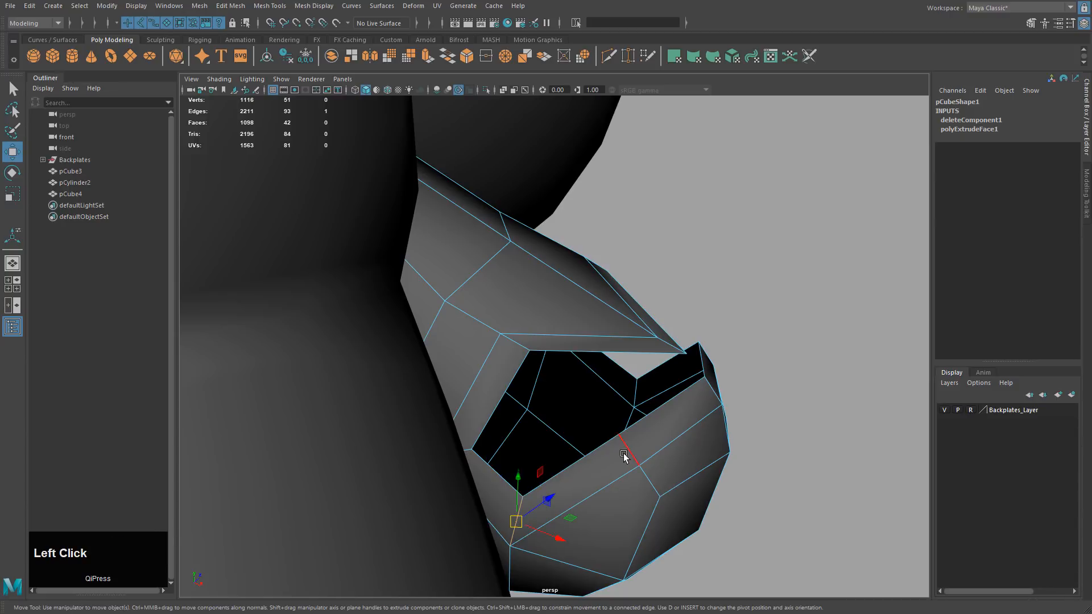
{"action": "left_click", "coordinate": [625, 456]}
{"action": "middle_click_drag", "start_coordinate": [625, 486], "coordinate": [627, 499]}
{"action": "left_click_drag", "start_coordinate": [669, 482], "coordinate": [668, 443], "text": "alt"}
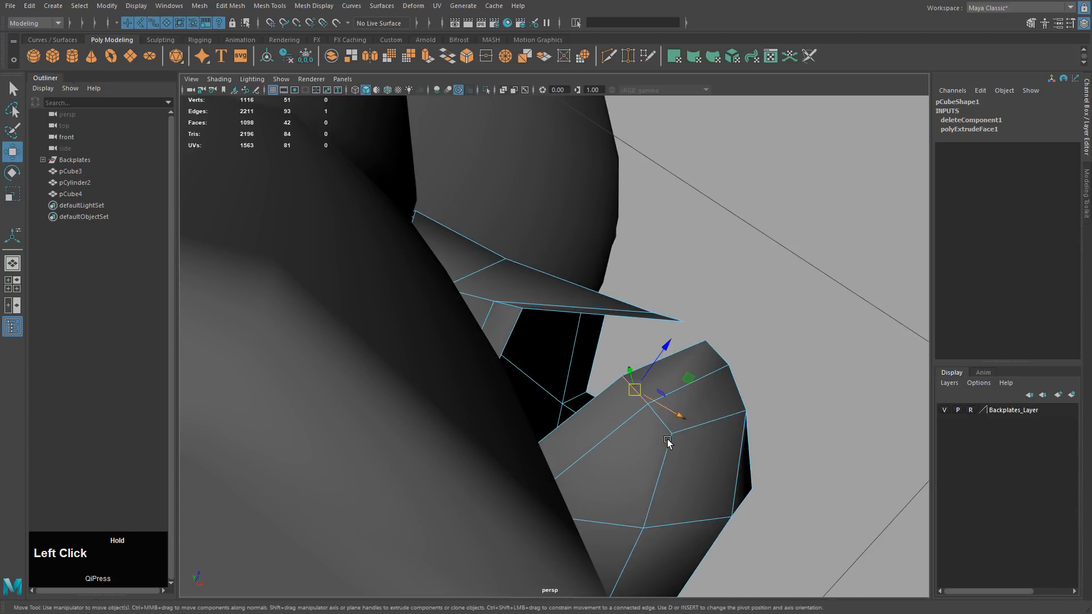
Step: Move the hand's lower front vertex outward from several angles to fill out the underside, with smooth preview back on
{"action": "right_click_drag", "start_coordinate": [678, 430], "coordinate": [662, 431]}
{"action": "left_click", "coordinate": [669, 435]}
{"action": "middle_click_drag", "start_coordinate": [637, 464], "coordinate": [648, 480]}
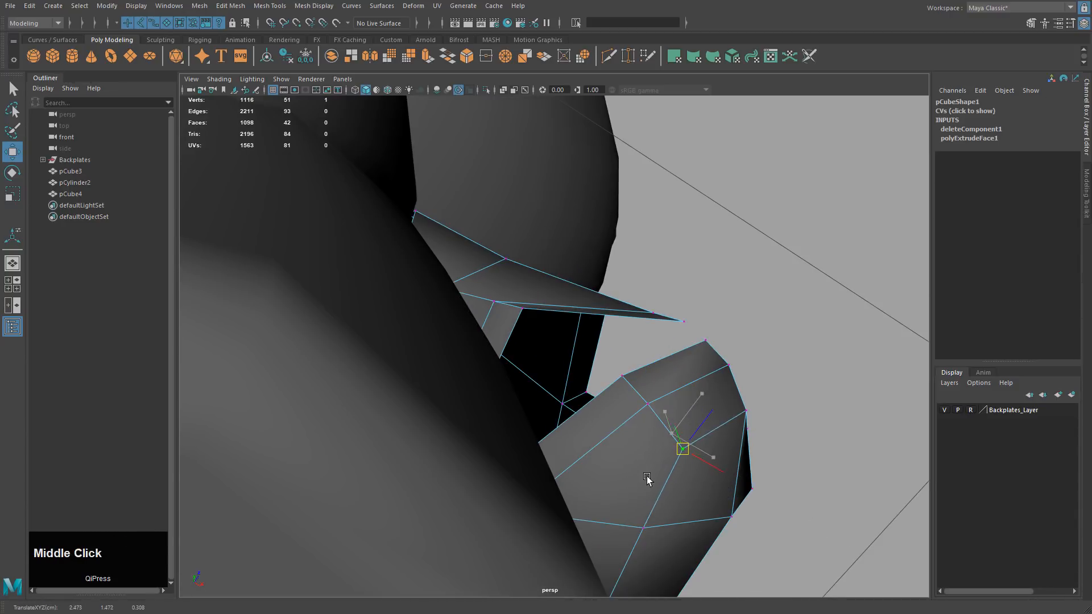
{"action": "left_click_drag", "start_coordinate": [648, 480], "coordinate": [609, 543], "text": "alt"}
{"action": "middle_click_drag", "start_coordinate": [739, 494], "coordinate": [730, 508]}
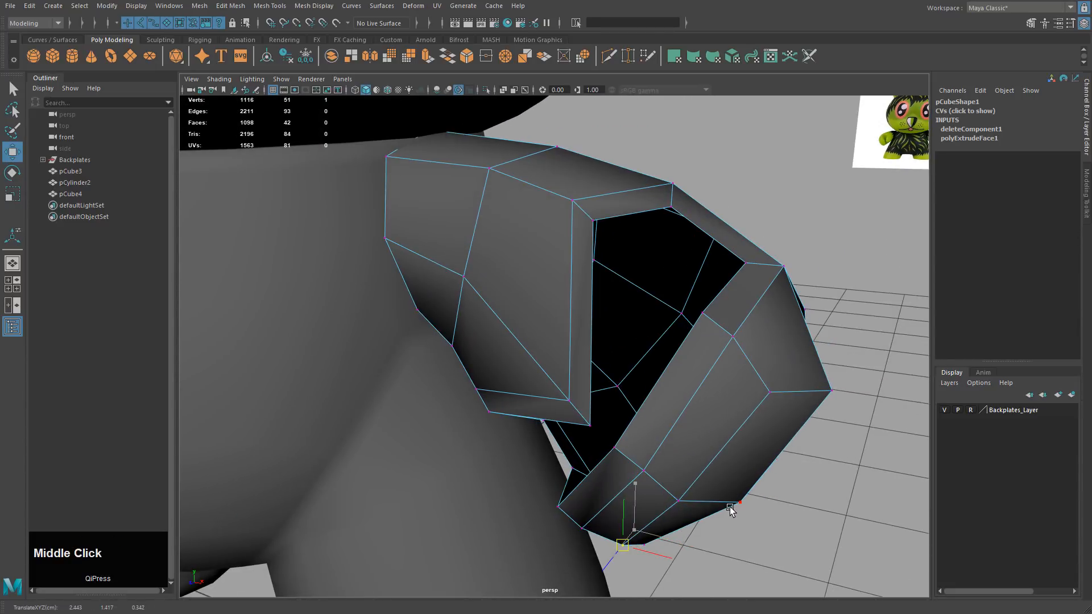
{"action": "left_click_drag", "start_coordinate": [682, 508], "coordinate": [681, 491], "text": "alt"}
{"action": "key", "text": "3"}
Step: Fine-tune the hand's bottom vertex in smooth preview until the lower contour is evenly rounded
{"action": "left_click_drag", "start_coordinate": [725, 453], "coordinate": [524, 429], "text": "alt"}
{"action": "key", "text": "f"}
{"action": "left_click_drag", "start_coordinate": [594, 426], "coordinate": [705, 468], "text": "alt"}
{"action": "middle_click_drag", "start_coordinate": [705, 468], "coordinate": [629, 404], "text": "alt"}
{"action": "left_click_drag", "start_coordinate": [628, 404], "coordinate": [609, 441], "text": "alt"}
{"action": "middle_click_drag", "start_coordinate": [609, 441], "coordinate": [653, 426], "text": "alt"}
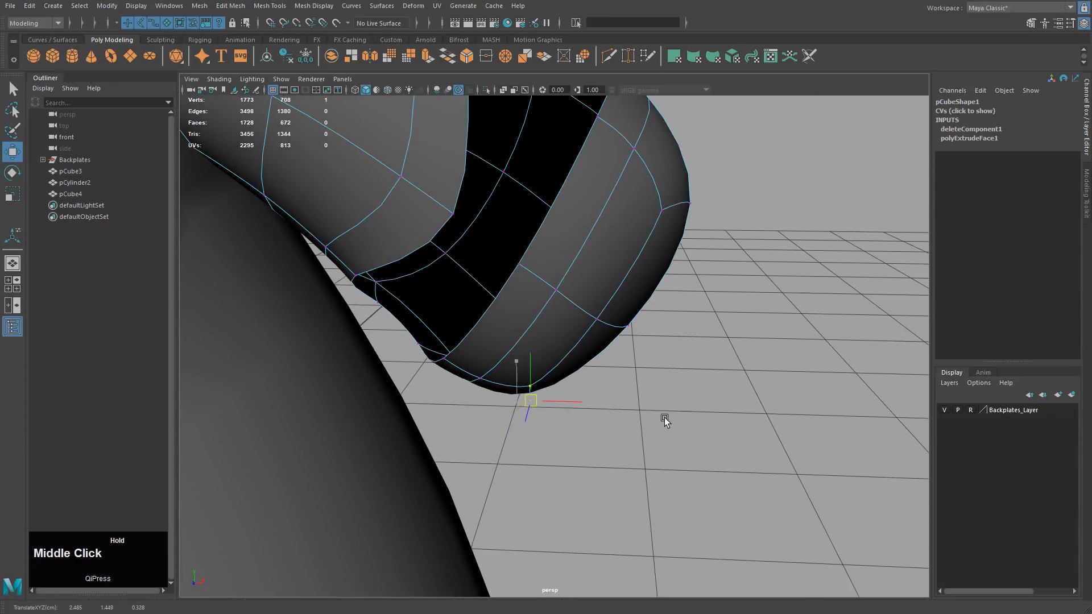
{"action": "left_click_drag", "start_coordinate": [664, 417], "coordinate": [550, 394], "text": "alt"}
{"action": "middle_click_drag", "start_coordinate": [606, 409], "coordinate": [608, 410]}
{"action": "left_click_drag", "start_coordinate": [579, 416], "coordinate": [639, 386], "text": "alt"}
{"action": "middle_click_drag", "start_coordinate": [639, 386], "coordinate": [715, 466], "text": "alt"}
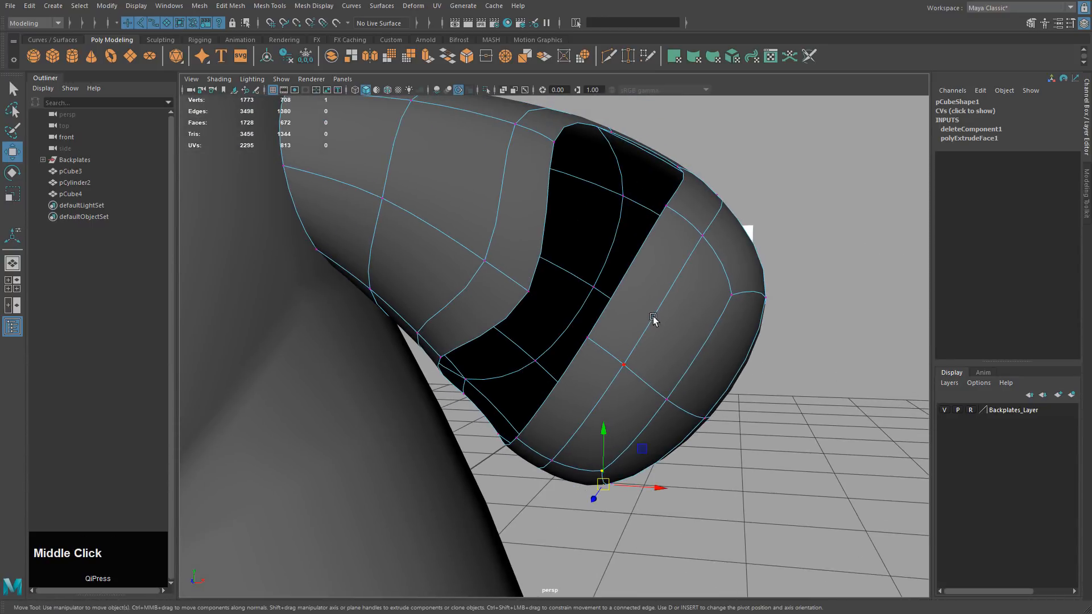
Step: Return to object mode and delete the arm's construction history
{"action": "right_click_drag", "start_coordinate": [653, 322], "coordinate": [676, 302]}
{"action": "key", "text": "alt+shift+d"}
{"action": "left_click_drag", "start_coordinate": [679, 279], "coordinate": [627, 209], "text": "alt"}
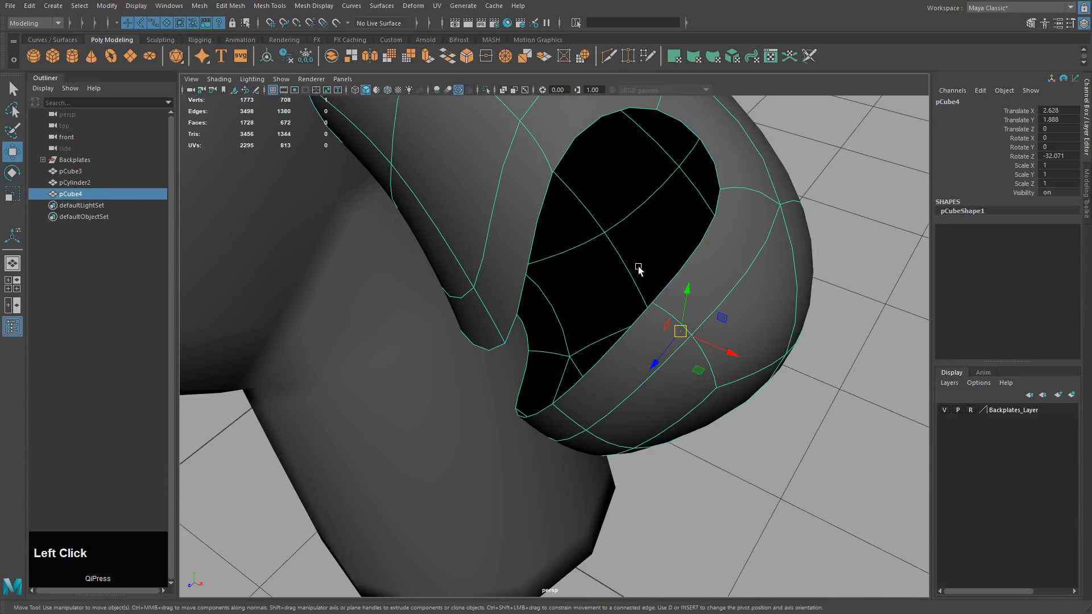
Step: Fill the open hole in the hand's crease on the unsmoothed cage and check the new face in smooth preview
{"action": "middle_click_drag", "start_coordinate": [638, 266], "coordinate": [707, 234]}
{"action": "key", "text": "1"}
{"action": "right_click_drag", "start_coordinate": [724, 209], "coordinate": [721, 162]}
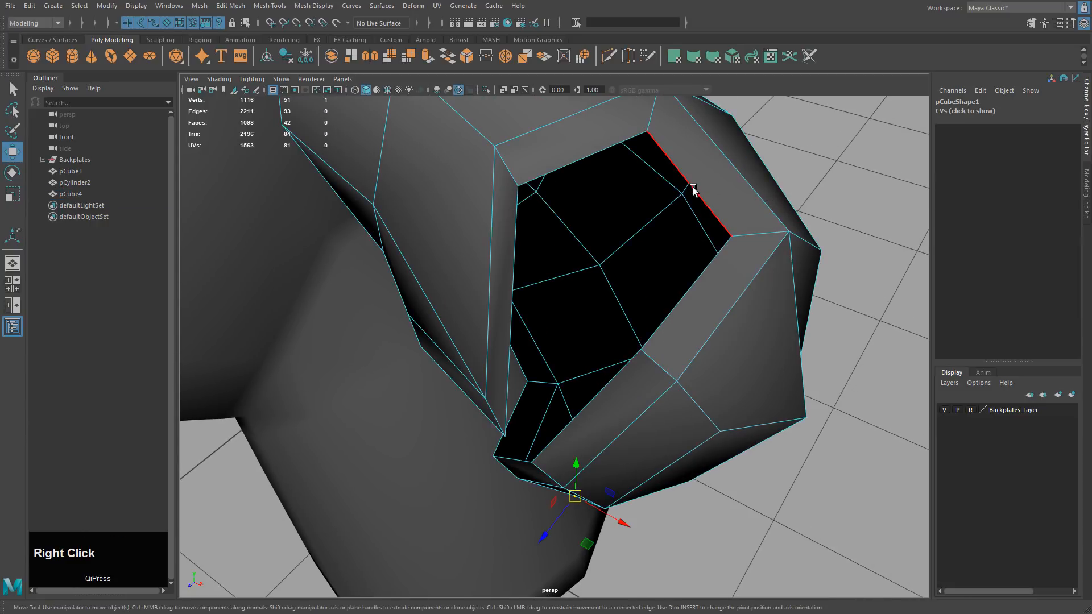
{"action": "left_click", "coordinate": [692, 189]}
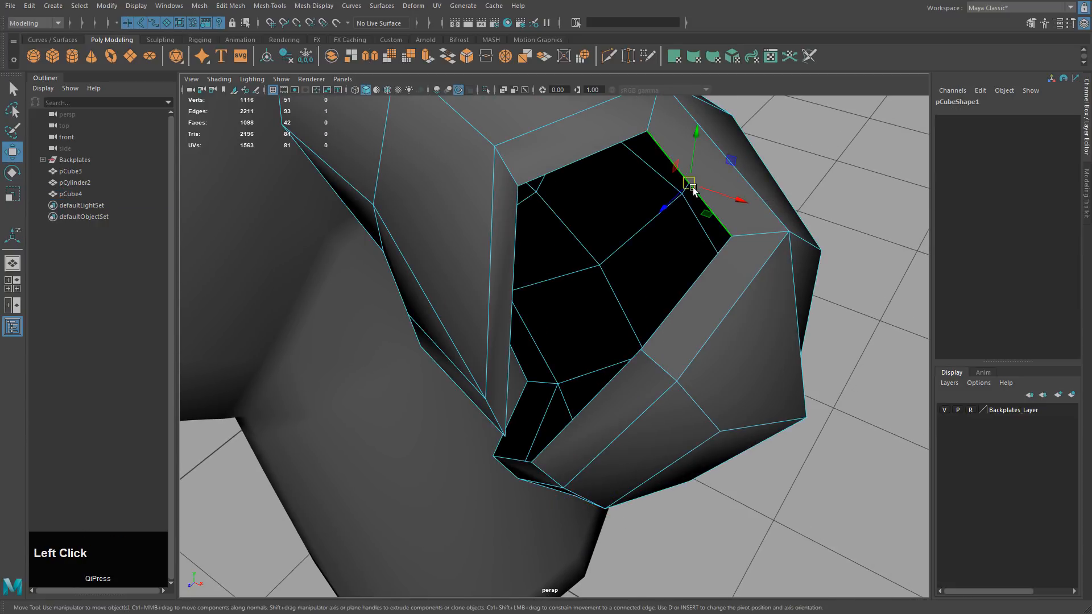
{"action": "left_click", "coordinate": [195, 6]}
{"action": "left_click", "coordinate": [220, 89]}
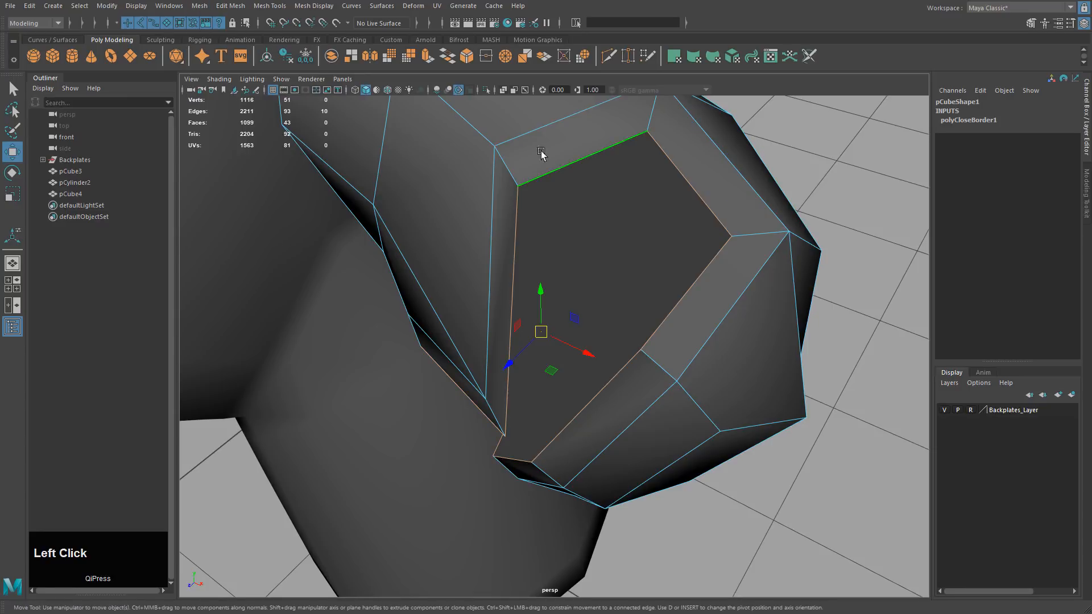
{"action": "left_click_drag", "start_coordinate": [467, 297], "coordinate": [504, 340], "text": "alt"}
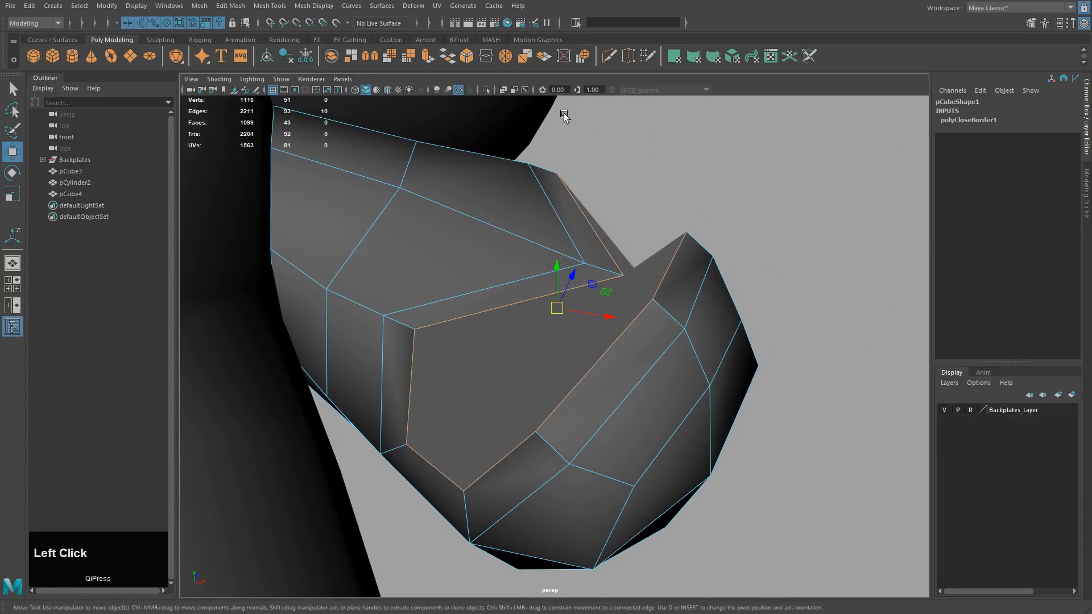
{"action": "key", "text": "3"}
{"action": "left_click_drag", "start_coordinate": [530, 210], "coordinate": [620, 248], "text": "alt"}
{"action": "key", "text": "1"}
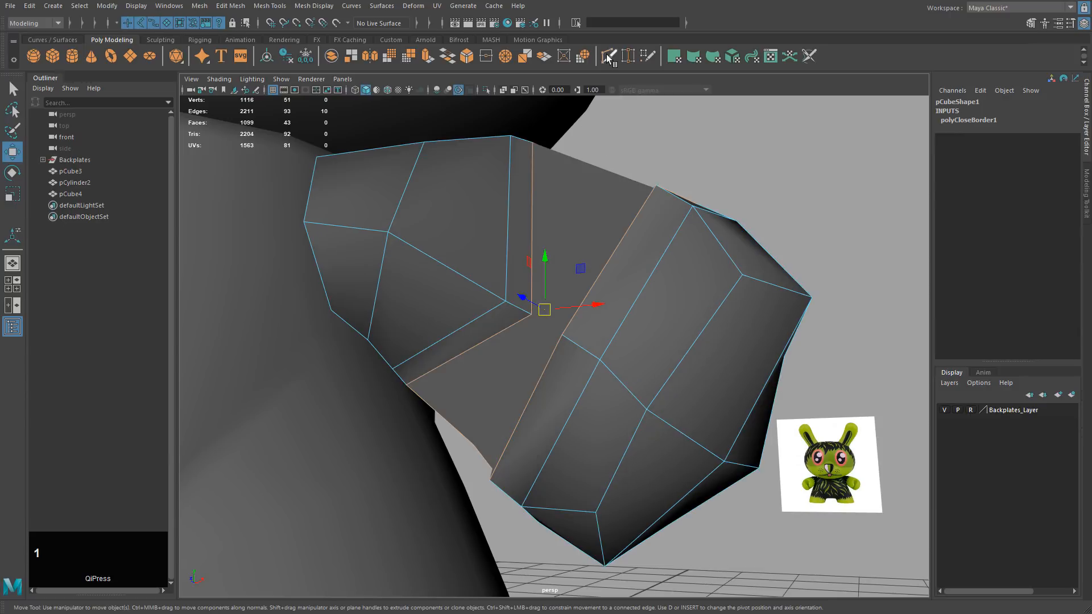
Step: Multi-Cut two lengthwise edges across the filled crease face, connecting opposite border vertices
{"action": "key", "text": "ctrl+shift+x"}
{"action": "left_click", "coordinate": [532, 142]}
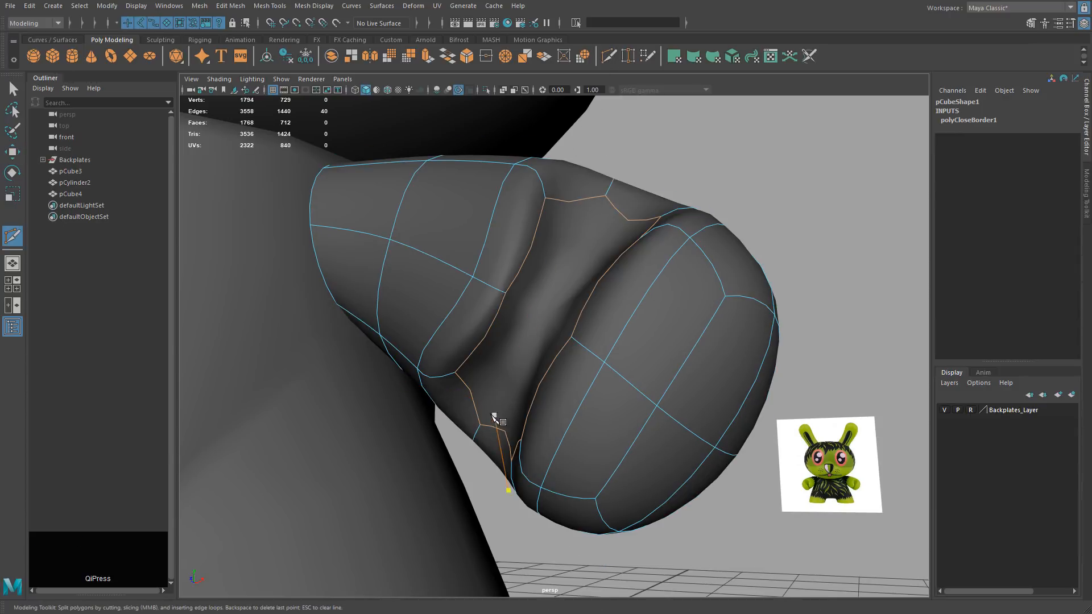
{"action": "left_click_drag", "start_coordinate": [505, 413], "coordinate": [438, 428], "text": "alt"}
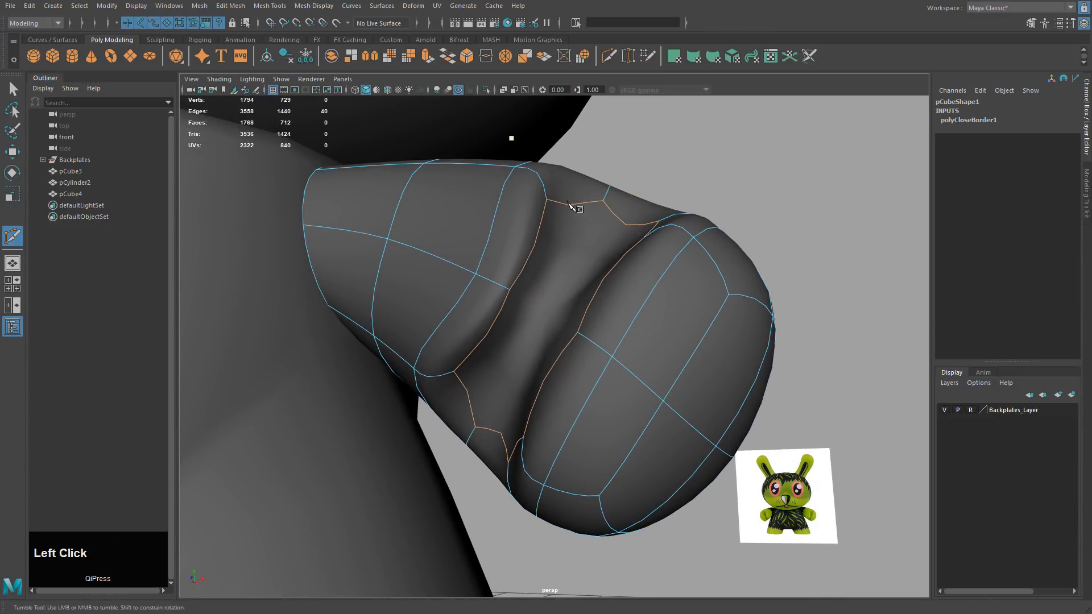
{"action": "key", "text": "1"}
{"action": "mouse_move", "coordinate": [616, 210]}
{"action": "left_mouse_down", "text": "alt"}
{"action": "mouse_move", "coordinate": [611, 246]}
{"action": "mouse_move", "coordinate": [625, 226]}
{"action": "left_mouse_up", "text": "alt"}
{"action": "left_click_drag", "start_coordinate": [553, 294], "coordinate": [601, 260], "text": "alt"}
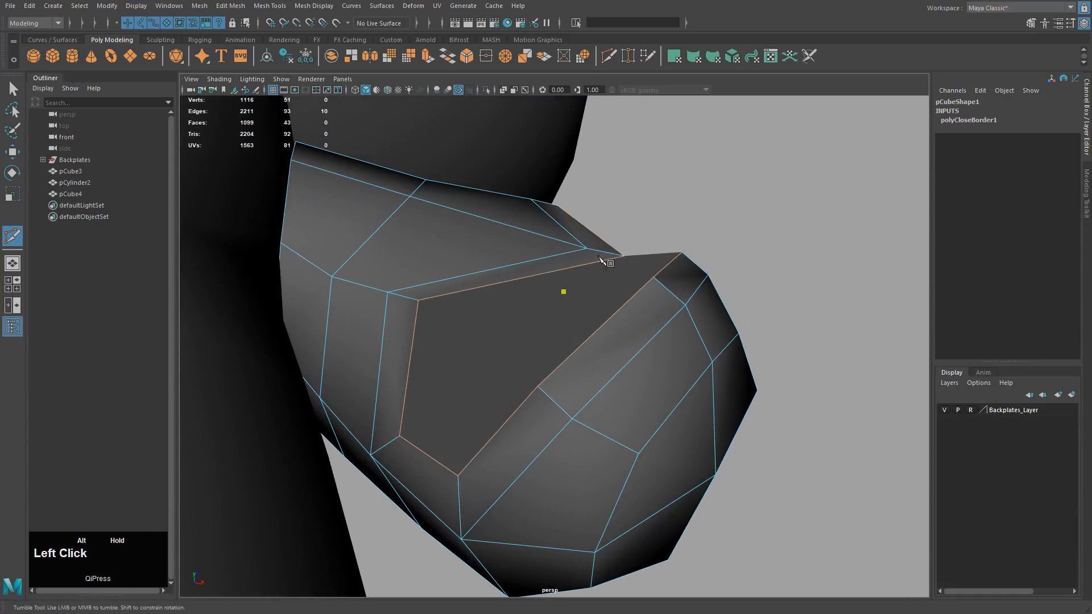
{"action": "right_click", "coordinate": [474, 374]}
{"action": "left_click_drag", "start_coordinate": [476, 370], "coordinate": [591, 319], "text": "alt"}
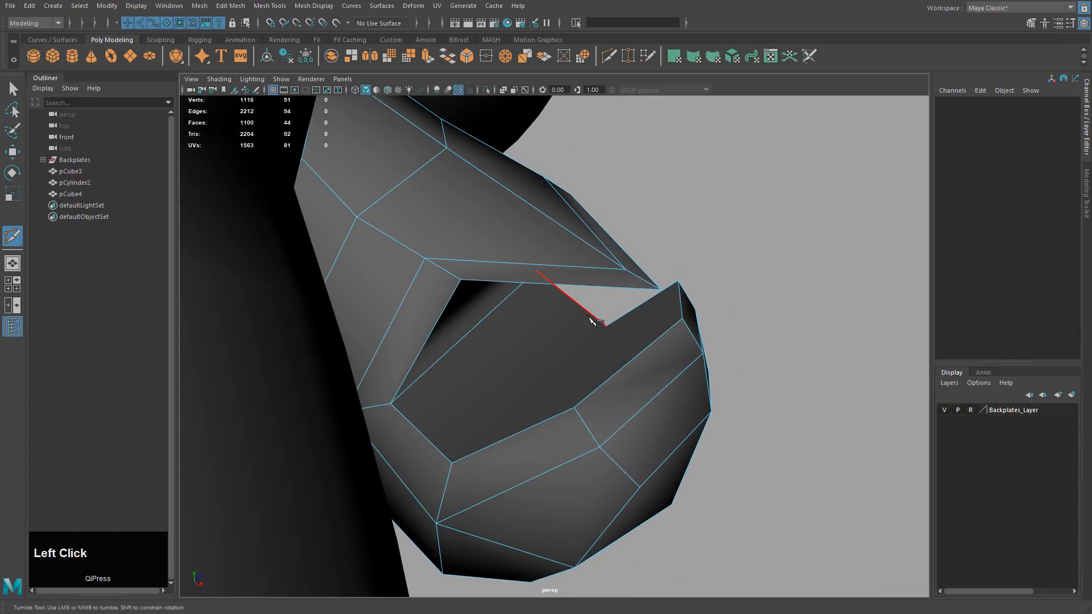
{"action": "right_click", "coordinate": [560, 441]}
Step: Cut a short edge from the arm-side corner vertex to the middle of the nearer lengthwise cut
{"action": "left_click_drag", "start_coordinate": [615, 365], "coordinate": [467, 435], "text": "alt"}
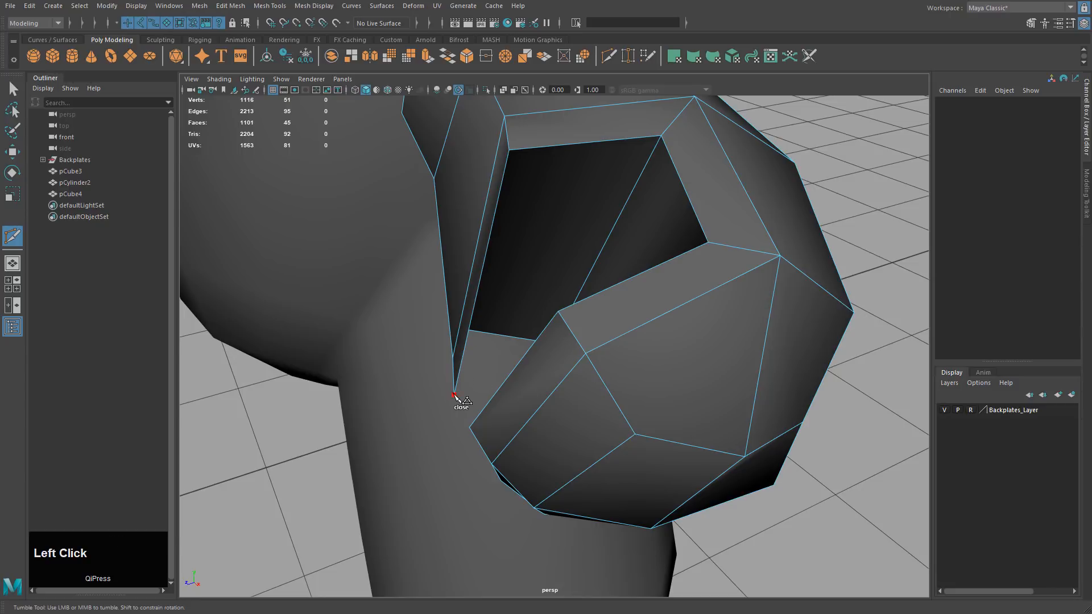
{"action": "left_click", "coordinate": [454, 393]}
{"action": "left_click_drag", "start_coordinate": [454, 393], "coordinate": [592, 314], "text": "alt"}
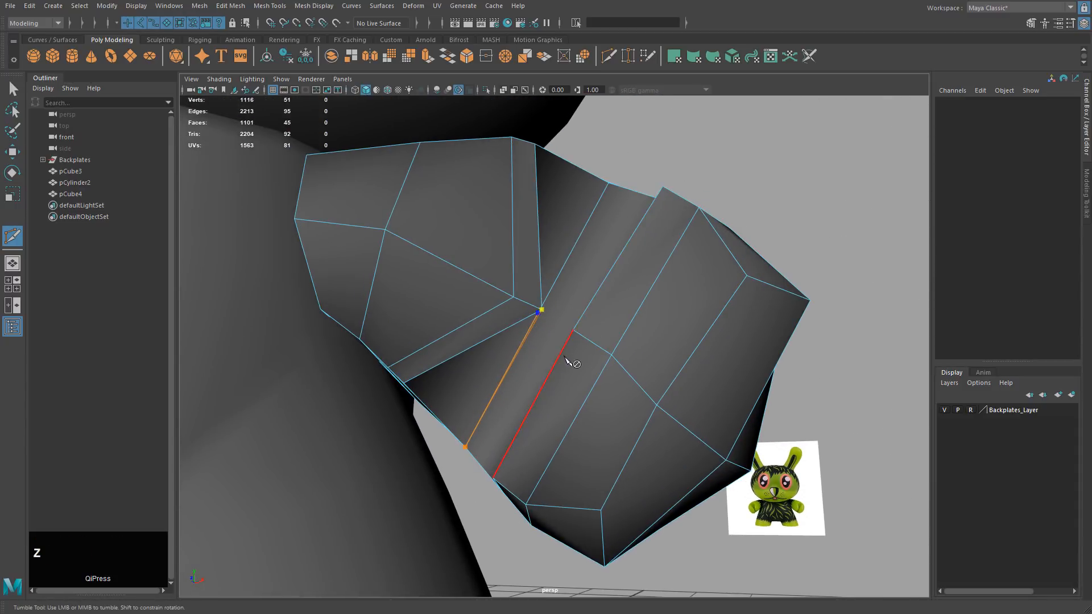
{"action": "left_click_drag", "start_coordinate": [566, 358], "coordinate": [554, 278], "text": "alt"}
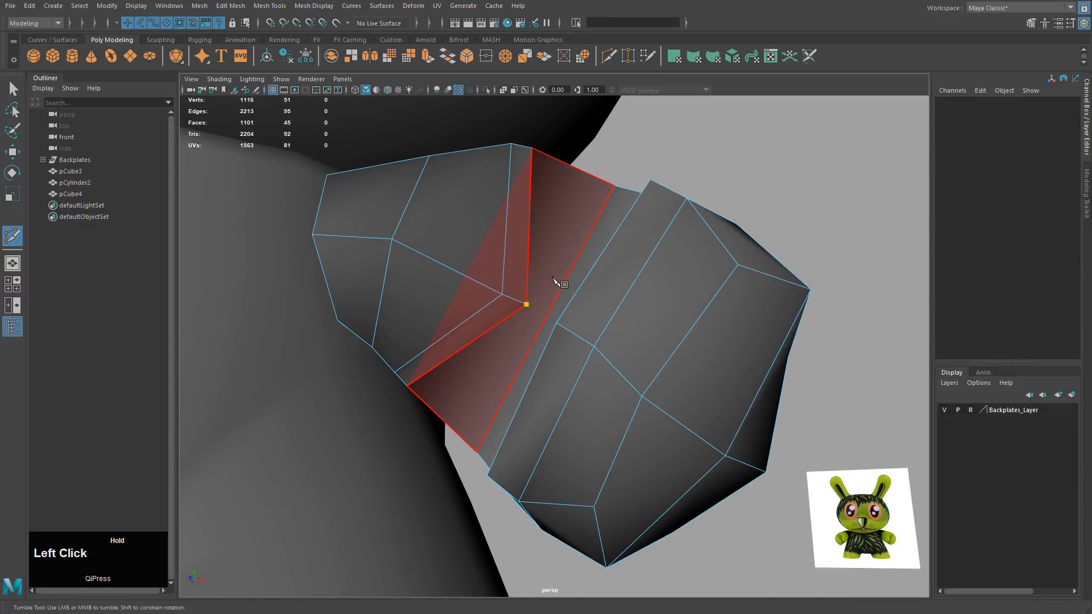
{"action": "left_click", "coordinate": [547, 315], "text": "shift"}
{"action": "right_click", "coordinate": [574, 317]}
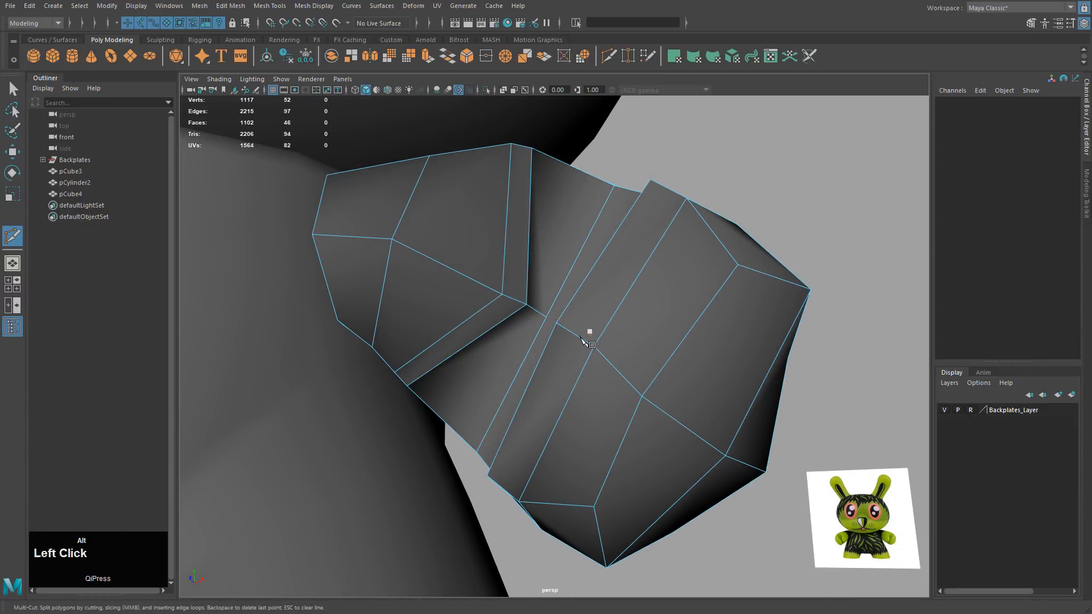
Step: Continue the cross cut through the 50% point of the second lengthwise edge to the hand-side rim vertex
{"action": "left_click_drag", "start_coordinate": [581, 337], "coordinate": [603, 348], "text": "alt"}
{"action": "left_click", "coordinate": [560, 284]}
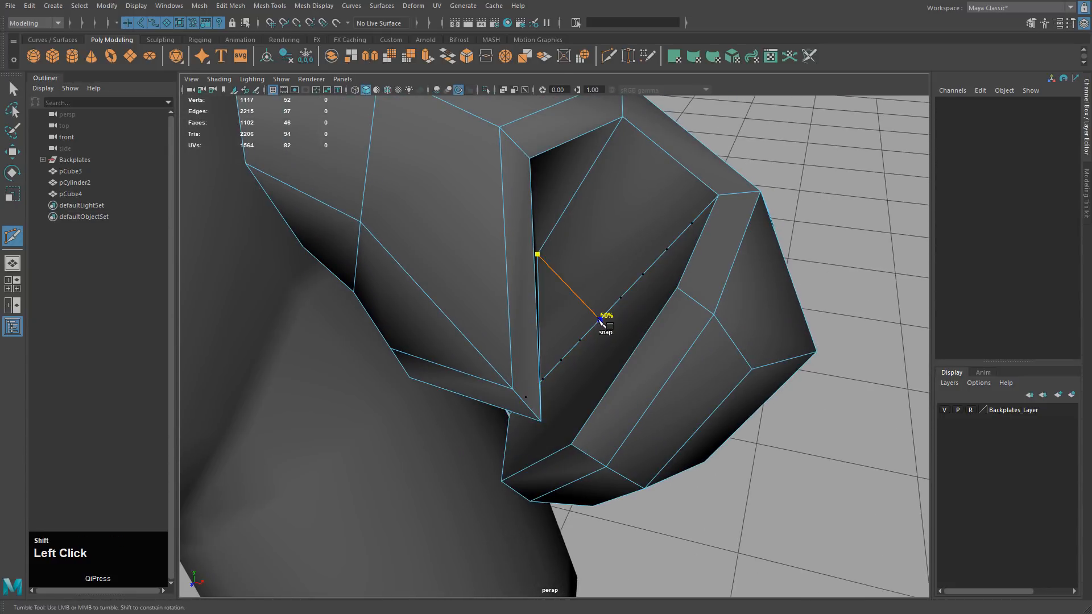
{"action": "right_click", "coordinate": [620, 327]}
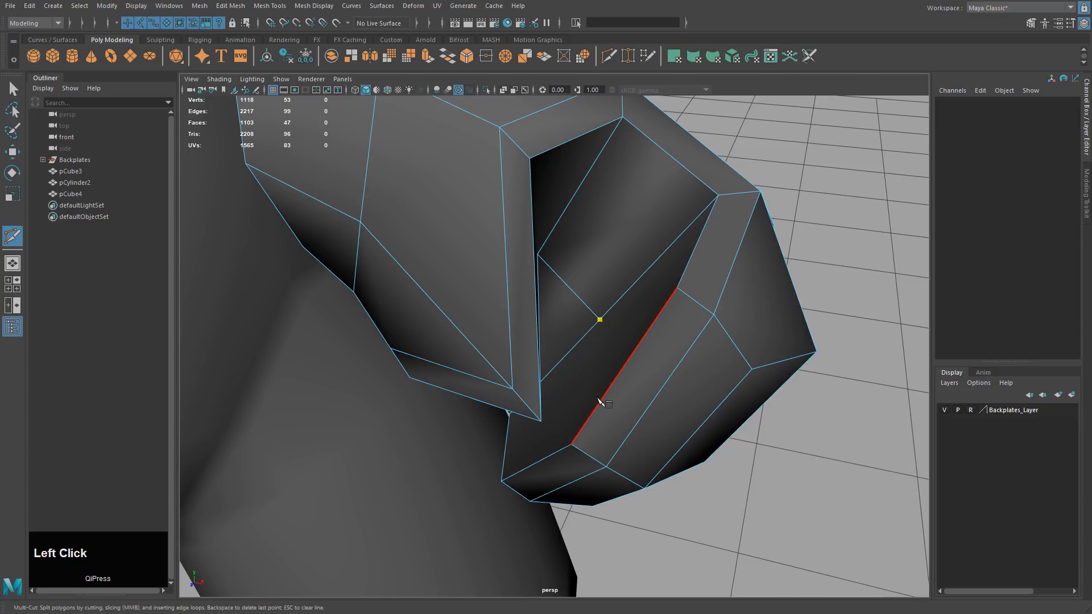
{"action": "right_click", "coordinate": [609, 417]}
Step: Return to object mode and examine the closed crease from several angles in smooth preview and on the cage
{"action": "key", "text": "w"}
{"action": "right_click_drag", "start_coordinate": [585, 288], "coordinate": [622, 271]}
{"action": "key", "text": "3"}
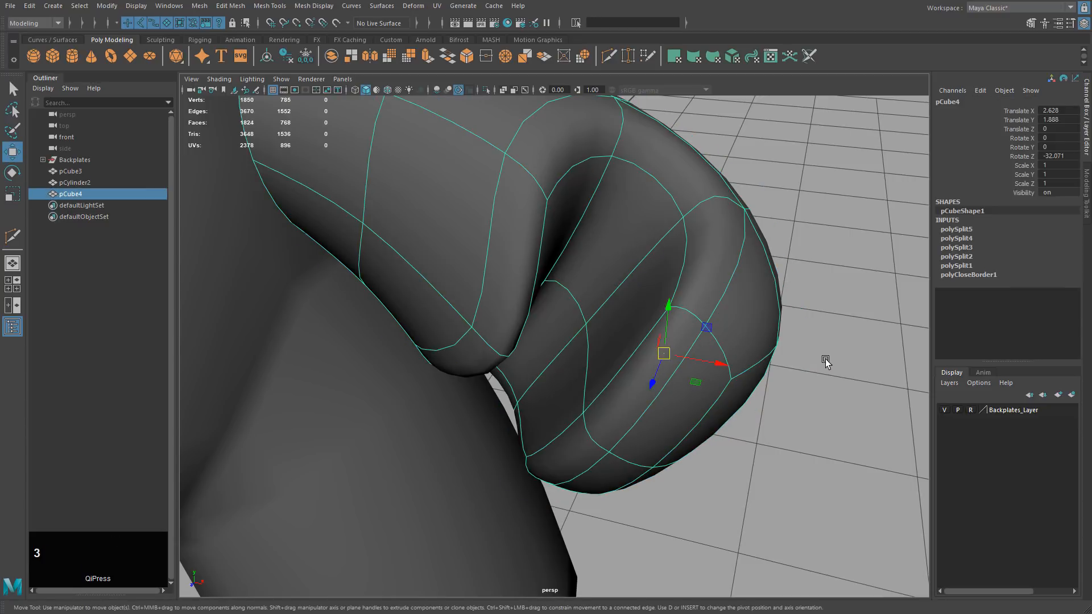
{"action": "left_click", "coordinate": [824, 360]}
{"action": "left_click_drag", "start_coordinate": [760, 384], "coordinate": [534, 303], "text": "alt"}
{"action": "left_click", "coordinate": [605, 323]}
{"action": "key", "text": "1"}
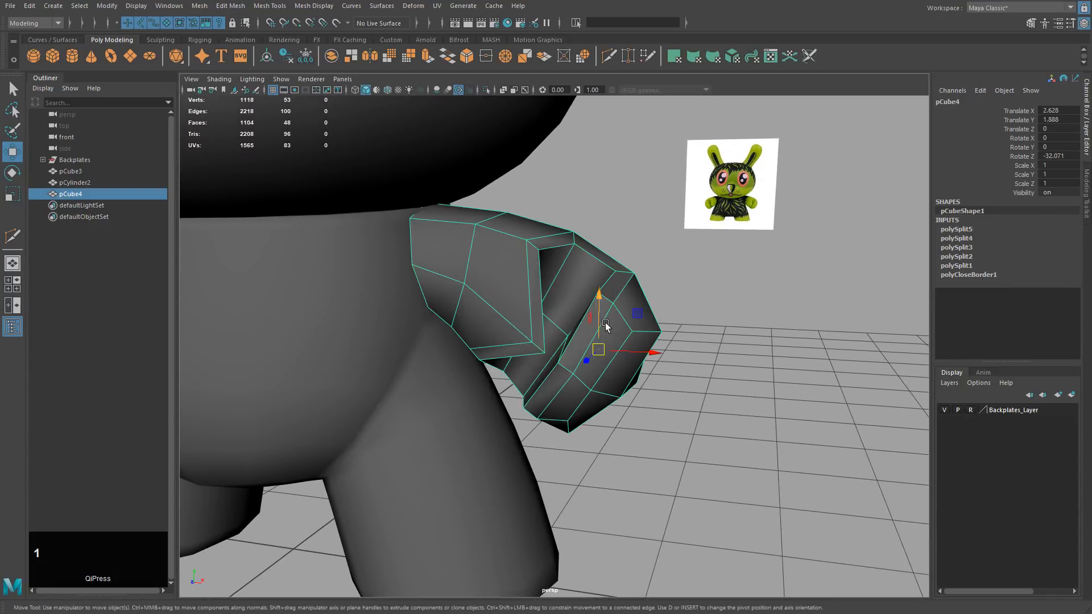
{"action": "left_click_drag", "start_coordinate": [605, 322], "coordinate": [517, 323], "text": "alt"}
{"action": "middle_click_drag", "start_coordinate": [518, 323], "coordinate": [540, 319], "text": "alt"}
{"action": "left_click_drag", "start_coordinate": [540, 318], "coordinate": [601, 359], "text": "alt"}
{"action": "key", "text": "3"}
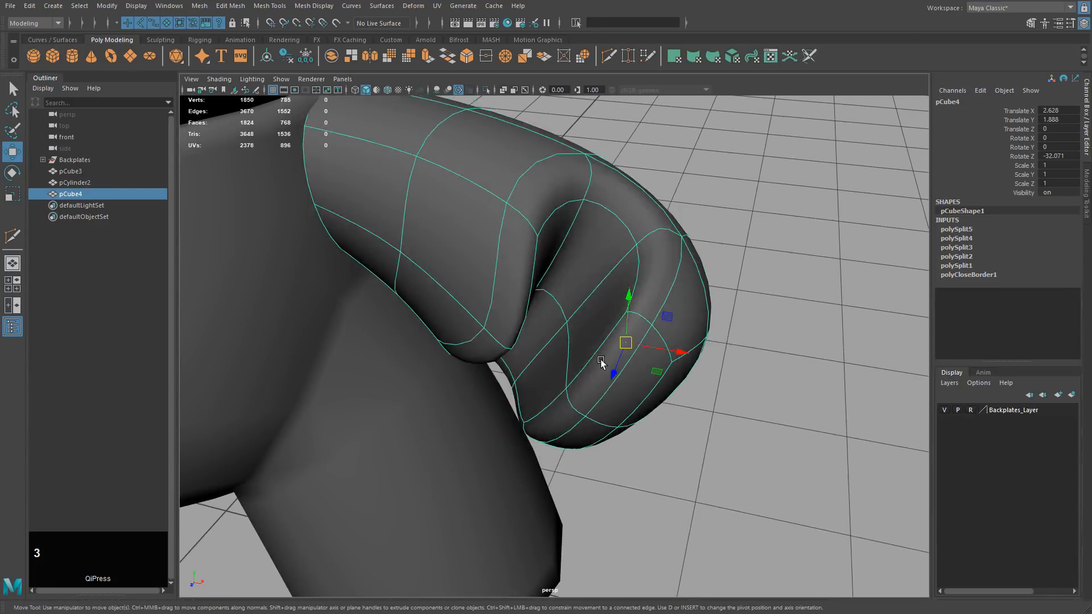
{"action": "key", "text": "1"}
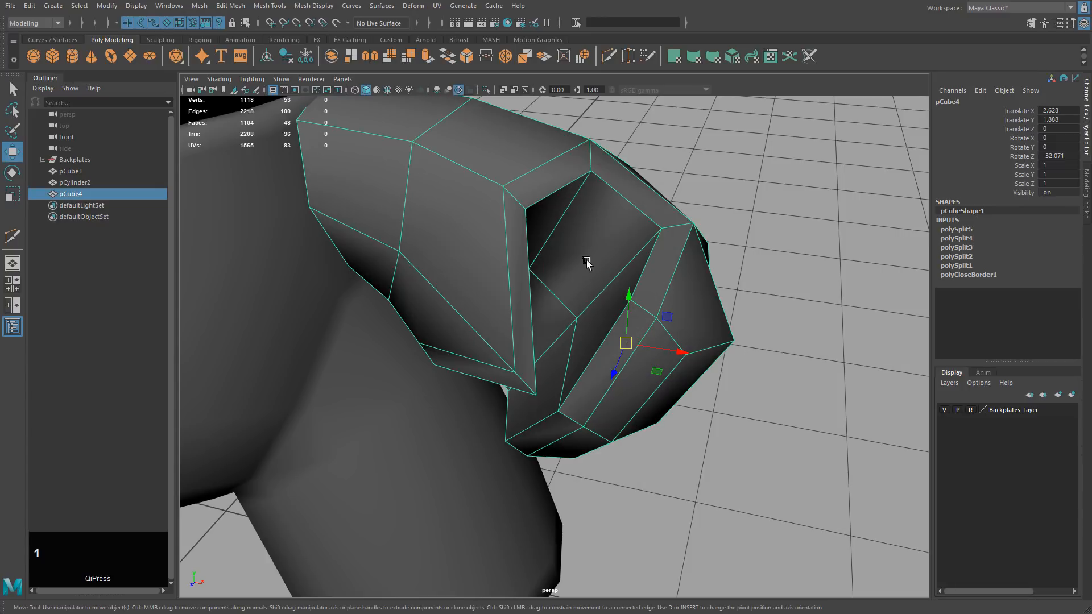
Step: Move the middle vertex of the crease's hand-side cut deeper into the palm
{"action": "right_click", "coordinate": [579, 250]}
{"action": "right_click_drag", "start_coordinate": [544, 251], "coordinate": [541, 250]}
{"action": "left_click", "coordinate": [573, 319]}
{"action": "left_click_drag", "start_coordinate": [573, 319], "coordinate": [509, 361], "text": "alt"}
{"action": "middle_click_drag", "start_coordinate": [615, 395], "coordinate": [615, 404]}
{"action": "left_click_drag", "start_coordinate": [572, 411], "coordinate": [639, 426], "text": "alt"}
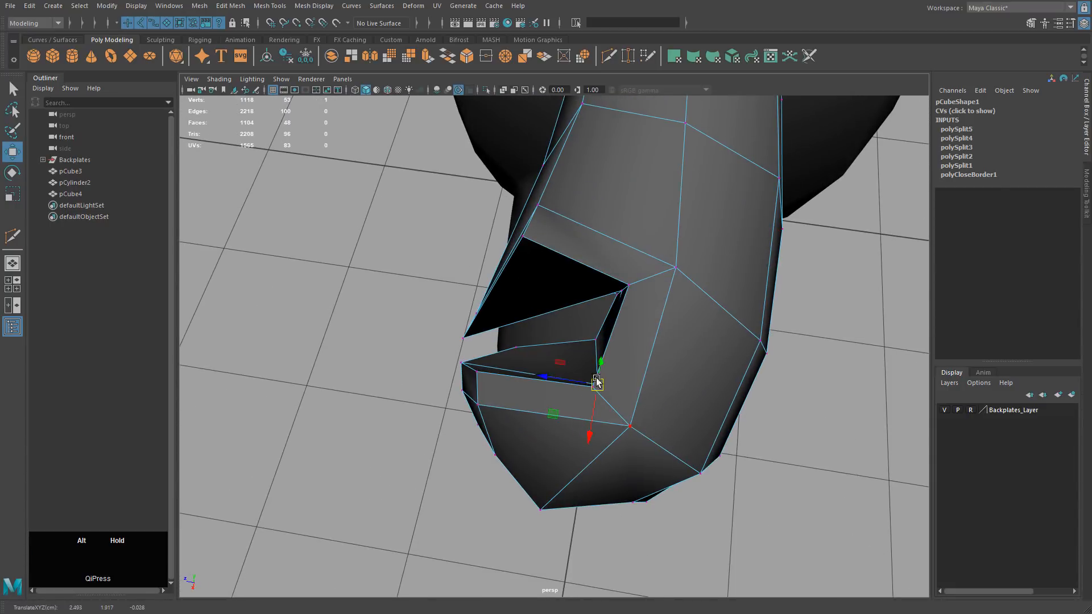
{"action": "left_click_drag", "start_coordinate": [596, 379], "coordinate": [625, 326], "text": "alt"}
Step: Move the middle vertex of the arm-side cut deeper into the crease, refining its position in smooth preview
{"action": "left_click", "coordinate": [599, 274]}
{"action": "left_click_drag", "start_coordinate": [599, 274], "coordinate": [611, 325], "text": "alt"}
{"action": "middle_click_drag", "start_coordinate": [666, 366], "coordinate": [674, 363]}
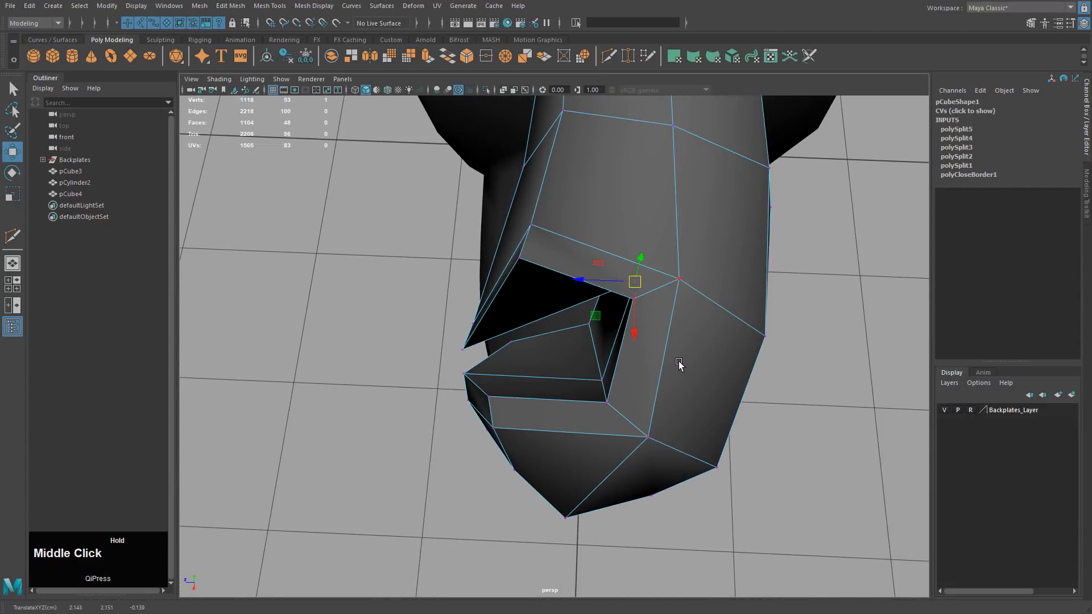
{"action": "key", "text": "3"}
{"action": "left_click_drag", "start_coordinate": [639, 390], "coordinate": [654, 358], "text": "alt"}
{"action": "middle_click_drag", "start_coordinate": [654, 367], "coordinate": [646, 369]}
{"action": "left_click_drag", "start_coordinate": [646, 370], "coordinate": [626, 395], "text": "alt"}
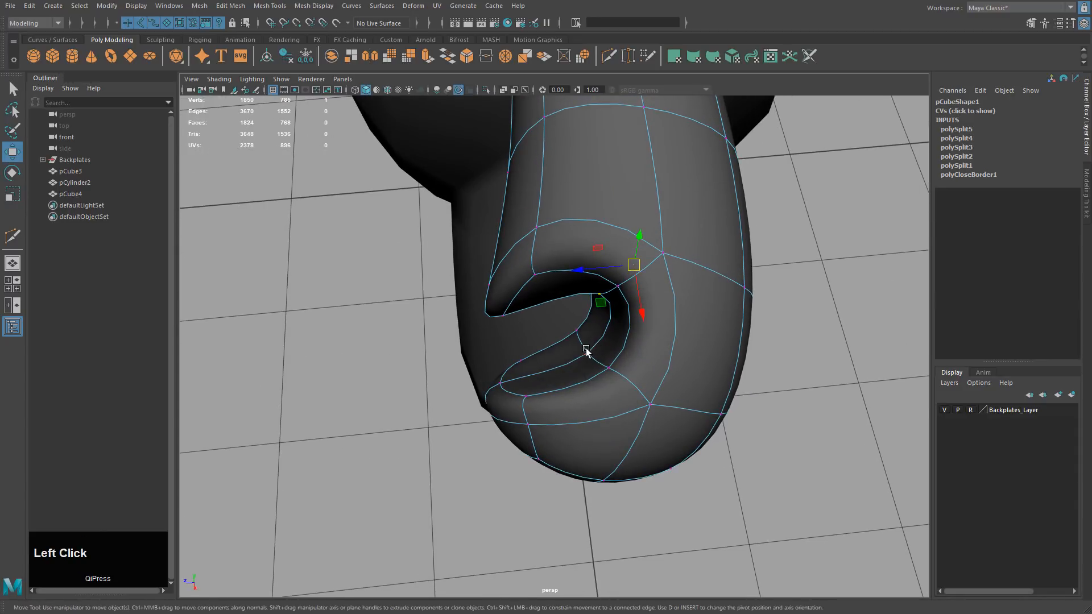
Step: Shift the hand-side inner crease vertex in smooth preview to round the hollow, ending on the unsmoothed cage
{"action": "left_click", "coordinate": [585, 351]}
{"action": "left_click_drag", "start_coordinate": [588, 356], "coordinate": [654, 388], "text": "alt"}
{"action": "middle_click_drag", "start_coordinate": [656, 387], "coordinate": [656, 408]}
{"action": "left_click_drag", "start_coordinate": [611, 402], "coordinate": [687, 381], "text": "alt"}
{"action": "key", "text": "1"}
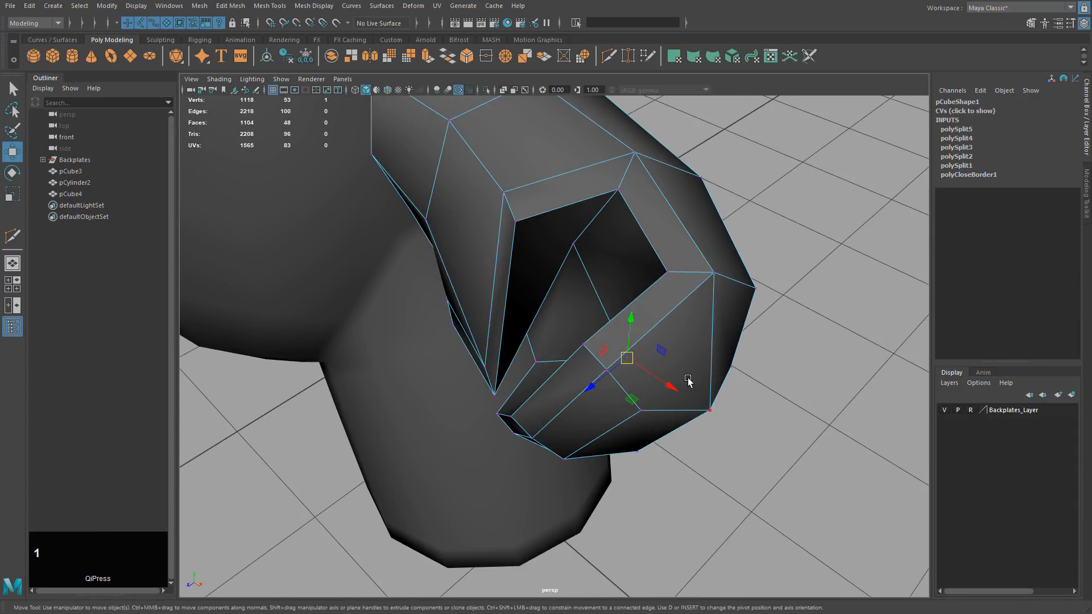
Step: Select the six faces lining the hand's crease and extrude them together with an offset of 0.14
{"action": "mouse_move", "coordinate": [560, 247]}
{"action": "right_mouse_down"}
{"action": "mouse_move", "coordinate": [591, 238]}
{"action": "mouse_move", "coordinate": [560, 254]}
{"action": "right_mouse_up"}
{"action": "left_click", "coordinate": [523, 336]}
{"action": "left_click_drag", "start_coordinate": [523, 335], "coordinate": [578, 278], "text": "alt"}
{"action": "left_click", "coordinate": [497, 331], "text": "shift"}
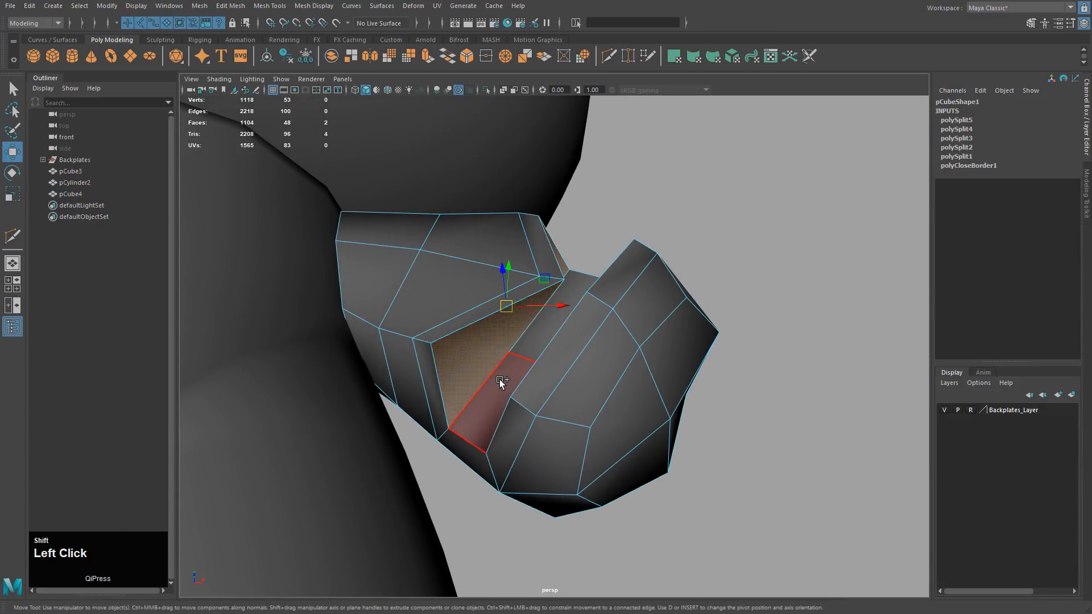
{"action": "left_click", "coordinate": [500, 379], "text": "shift"}
{"action": "left_click_drag", "start_coordinate": [553, 350], "coordinate": [616, 346], "text": "alt"}
{"action": "left_click", "coordinate": [581, 345], "text": "shift"}
{"action": "left_click", "coordinate": [625, 316], "text": "shift"}
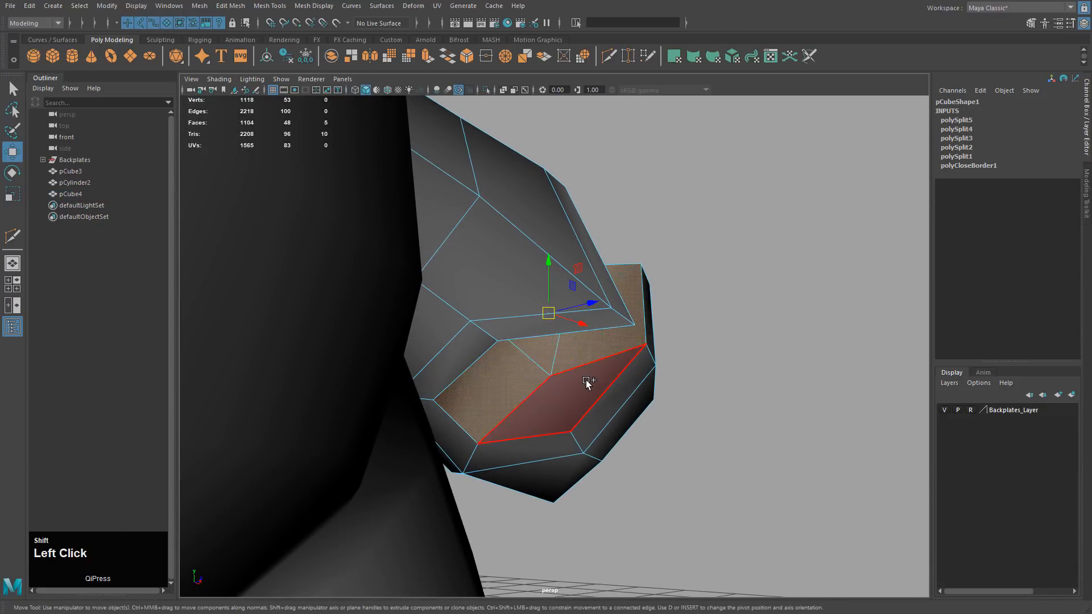
{"action": "left_click", "coordinate": [586, 380], "text": "shift"}
{"action": "left_click_drag", "start_coordinate": [619, 398], "coordinate": [591, 387], "text": "alt"}
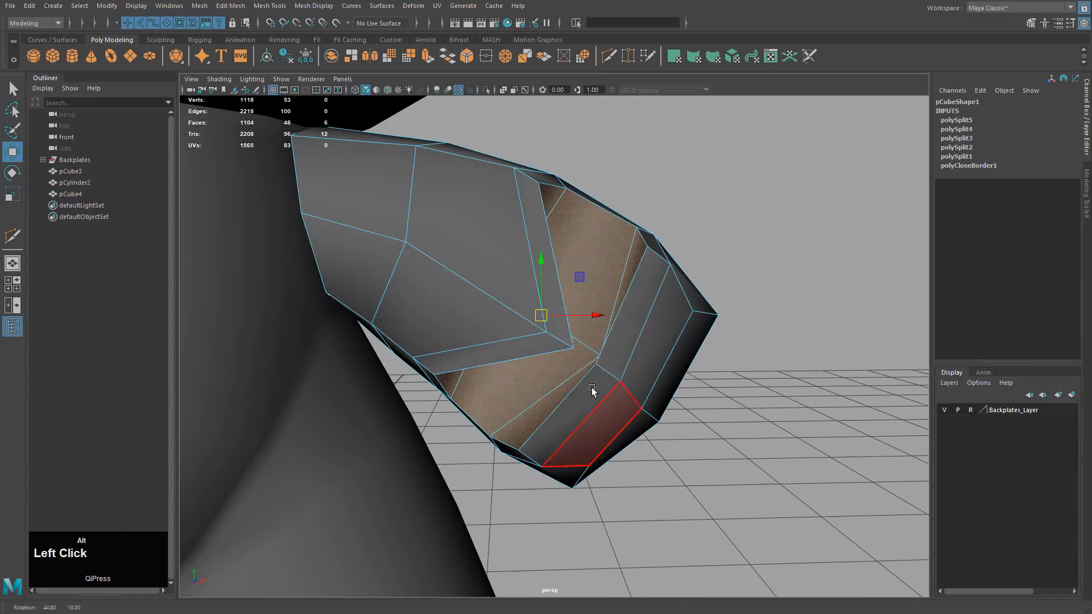
{"action": "left_click", "coordinate": [431, 60]}
{"action": "left_click_drag", "start_coordinate": [682, 350], "coordinate": [659, 315], "text": "alt"}
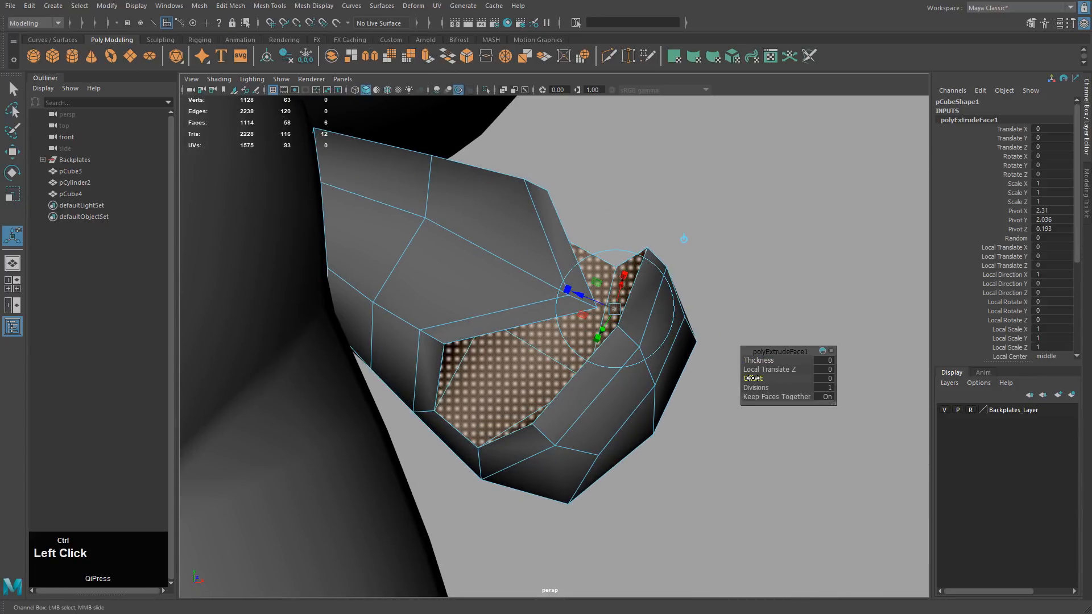
{"action": "left_click_drag", "start_coordinate": [752, 378], "coordinate": [758, 377], "text": "ctrl"}
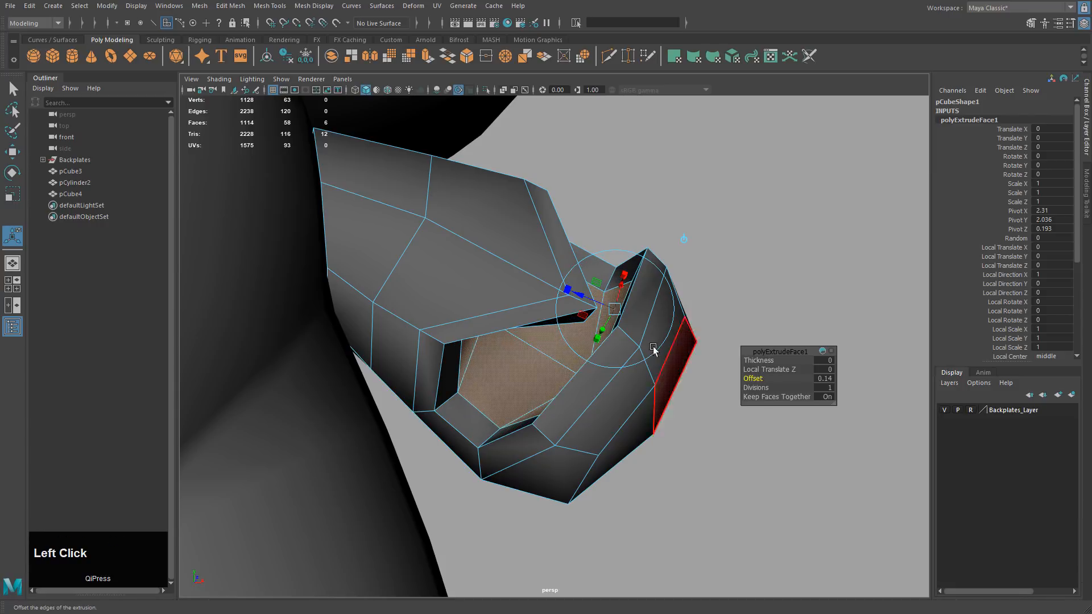
Step: Examine the extruded crease border from several angles in smooth preview and on the unsmoothed cage
{"action": "left_click_drag", "start_coordinate": [652, 349], "coordinate": [541, 383], "text": "alt"}
{"action": "key", "text": "3"}
{"action": "right_click_drag", "start_coordinate": [614, 227], "coordinate": [743, 223]}
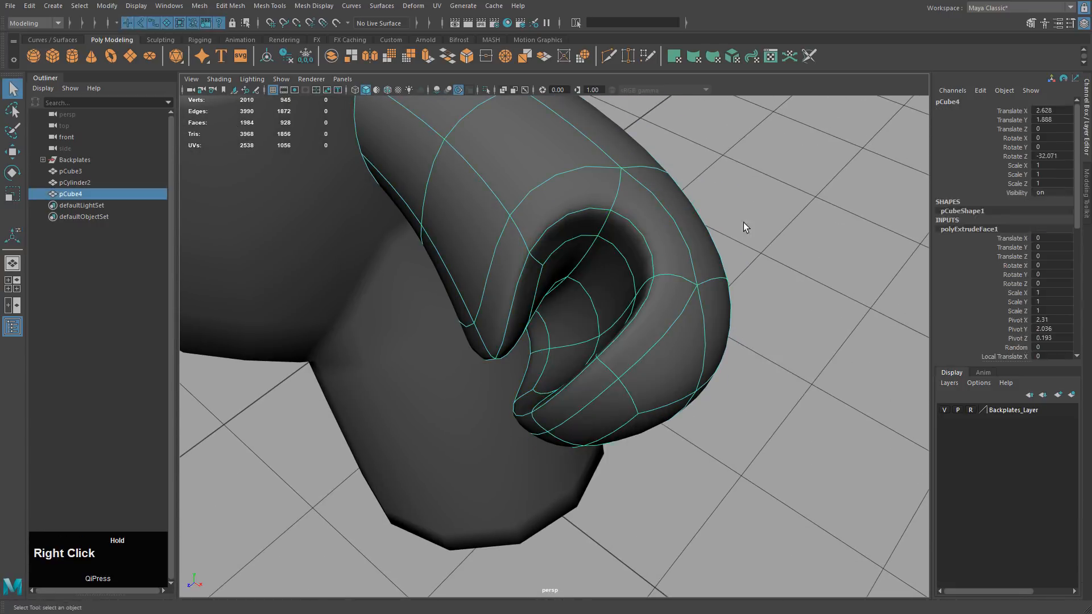
{"action": "left_click", "coordinate": [742, 223]}
{"action": "left_click_drag", "start_coordinate": [742, 223], "coordinate": [553, 312], "text": "alt"}
{"action": "left_click", "coordinate": [553, 314]}
{"action": "key", "text": "1"}
{"action": "left_click_drag", "start_coordinate": [553, 361], "coordinate": [531, 345], "text": "alt"}
{"action": "right_click_drag", "start_coordinate": [515, 341], "coordinate": [574, 317]}
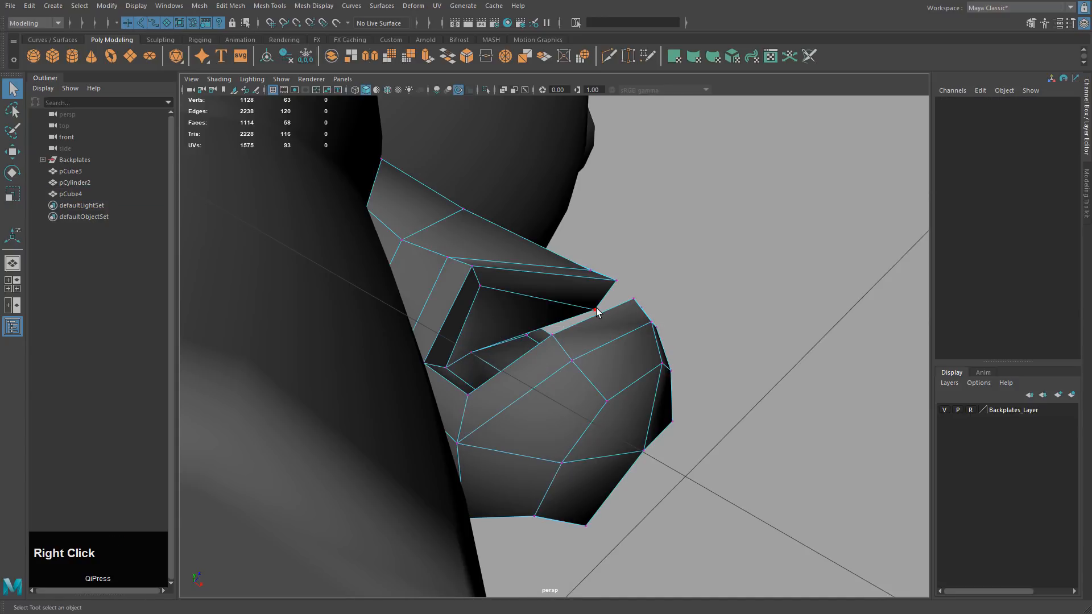
{"action": "left_click_drag", "start_coordinate": [597, 311], "coordinate": [578, 324], "text": "alt"}
Step: Return the arm to object mode in smooth preview and delete its construction history
{"action": "key", "text": "3"}
{"action": "right_click_drag", "start_coordinate": [572, 292], "coordinate": [634, 274]}
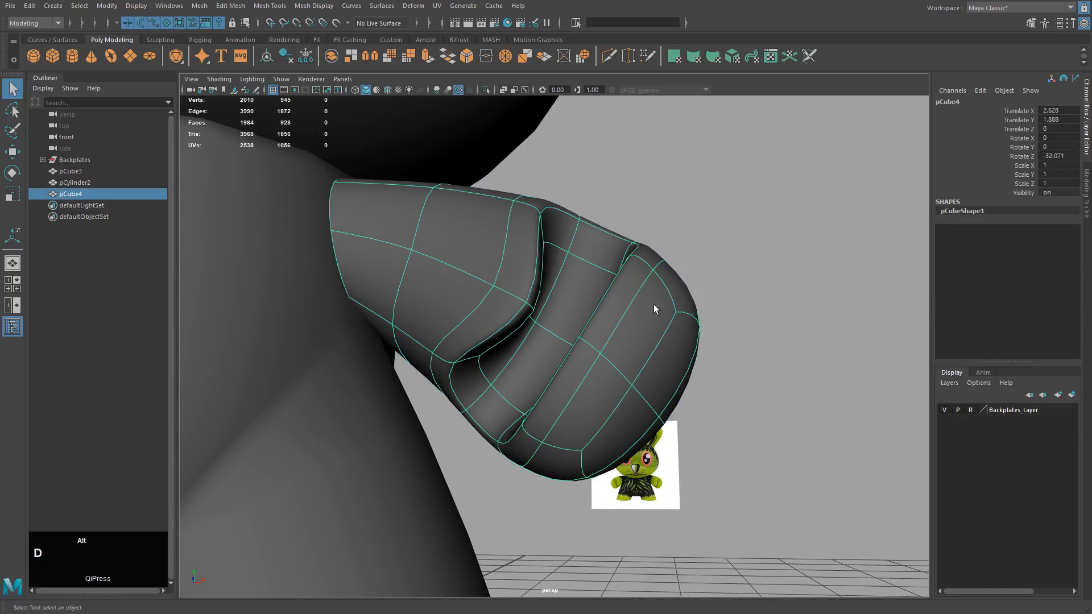
{"action": "middle_click_drag", "start_coordinate": [653, 305], "coordinate": [617, 309], "text": "alt"}
{"action": "left_click_drag", "start_coordinate": [618, 308], "coordinate": [558, 252], "text": "alt"}
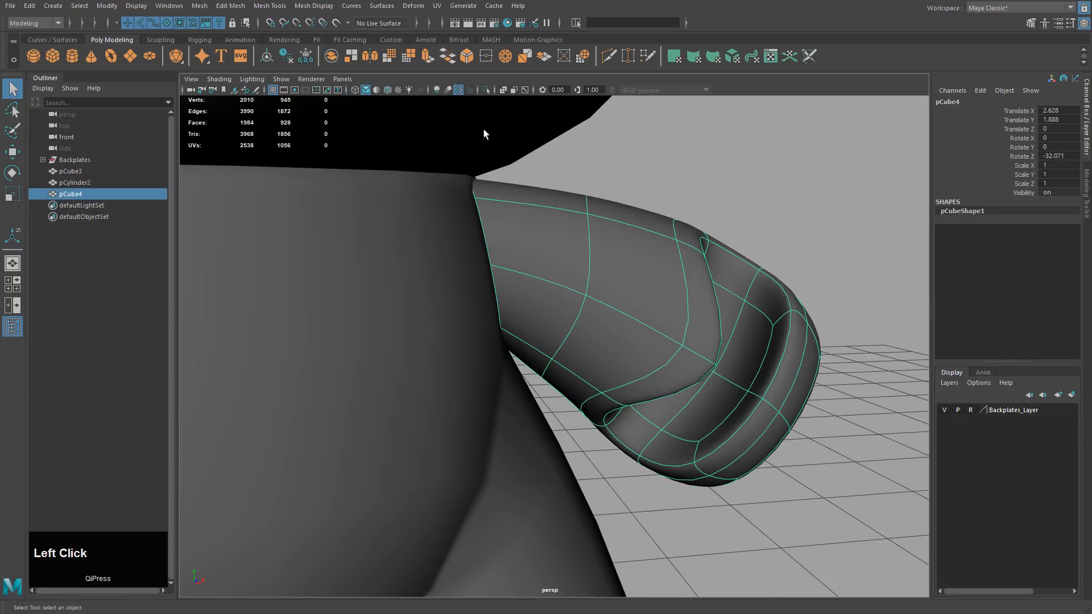
Step: Select the top vertex of the arm's shoulder end and adjust it along X where it meets the body
{"action": "left_click_drag", "start_coordinate": [484, 134], "coordinate": [623, 313], "text": "alt"}
{"action": "key", "text": "1"}
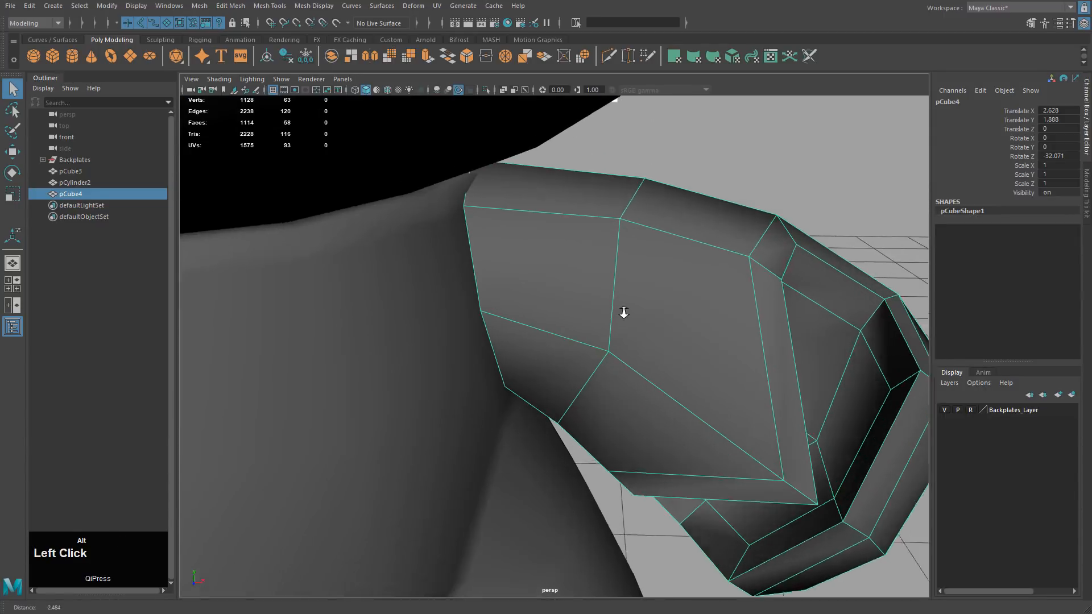
{"action": "right_click_drag", "start_coordinate": [541, 181], "coordinate": [513, 178]}
{"action": "key", "text": "3"}
{"action": "middle_click_drag", "start_coordinate": [513, 178], "coordinate": [501, 207], "text": "alt"}
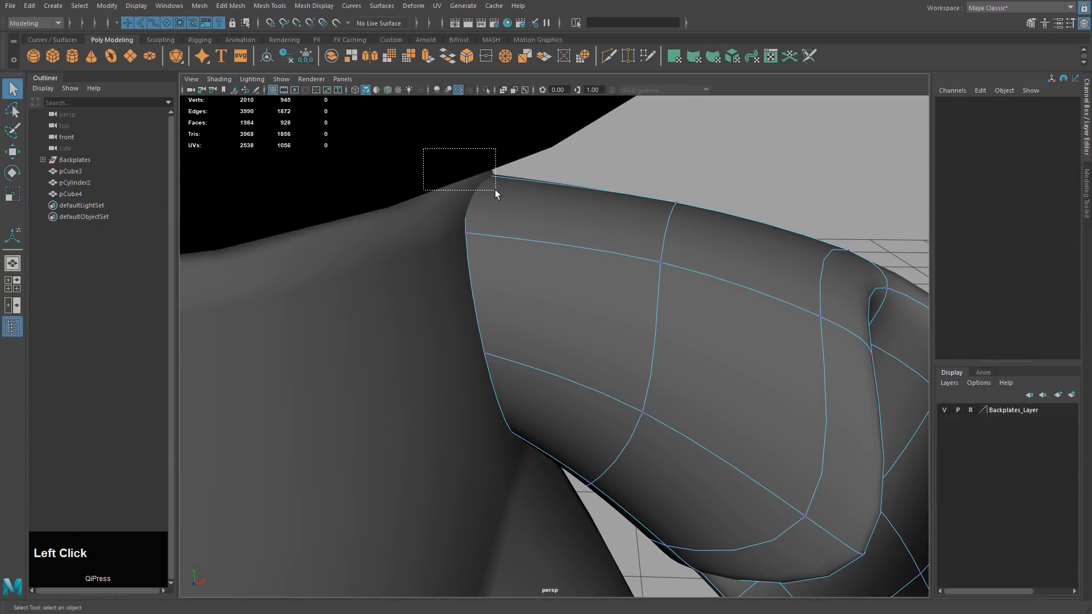
{"action": "key", "text": "w"}
{"action": "left_click_drag", "start_coordinate": [495, 190], "coordinate": [514, 278]}
{"action": "middle_click_drag", "start_coordinate": [514, 278], "coordinate": [556, 244], "text": "alt"}
{"action": "left_click_drag", "start_coordinate": [556, 244], "coordinate": [522, 258], "text": "alt"}
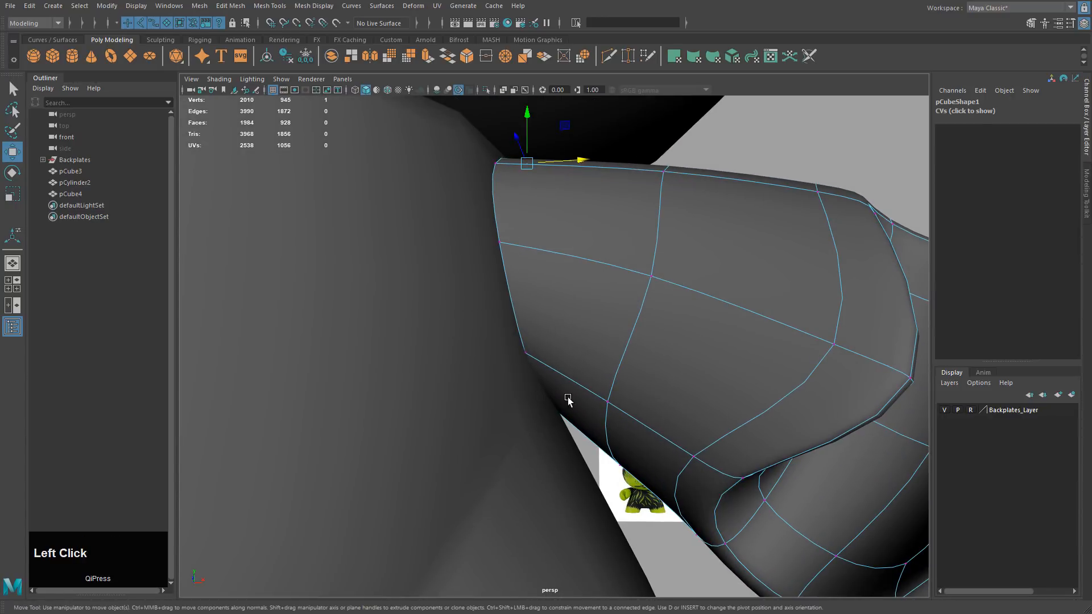
Step: Adjust the lower vertices of the arm's shoulder end along X so the rim fits against the body
{"action": "key", "text": "4"}
{"action": "left_click", "coordinate": [549, 413]}
{"action": "key", "text": "5"}
{"action": "left_click_drag", "start_coordinate": [594, 415], "coordinate": [610, 415]}
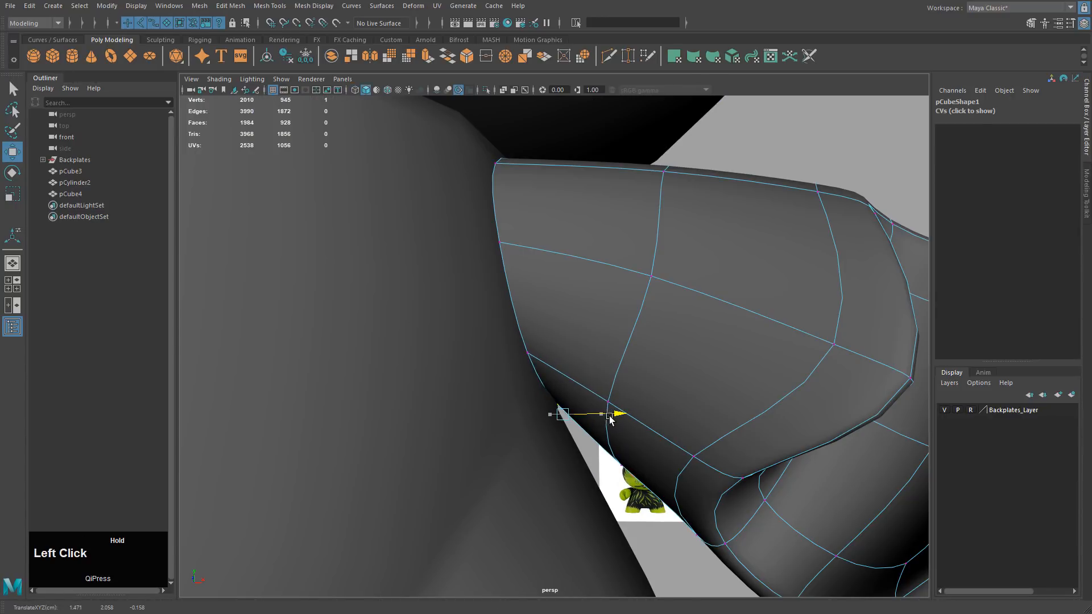
{"action": "left_click_drag", "start_coordinate": [531, 338], "coordinate": [416, 346], "text": "alt"}
{"action": "left_click_drag", "start_coordinate": [567, 316], "coordinate": [568, 316]}
{"action": "left_click_drag", "start_coordinate": [568, 316], "coordinate": [561, 329], "text": "alt"}
{"action": "middle_click_drag", "start_coordinate": [562, 328], "coordinate": [564, 329]}
Step: Isolate the arm and select the open border edge loop at its shoulder end
{"action": "left_click_drag", "start_coordinate": [486, 290], "coordinate": [698, 313], "text": "alt"}
{"action": "right_click_drag", "start_coordinate": [668, 290], "coordinate": [695, 280]}
{"action": "left_click_drag", "start_coordinate": [581, 269], "coordinate": [607, 225], "text": "alt"}
{"action": "right_click_drag", "start_coordinate": [607, 224], "coordinate": [608, 199]}
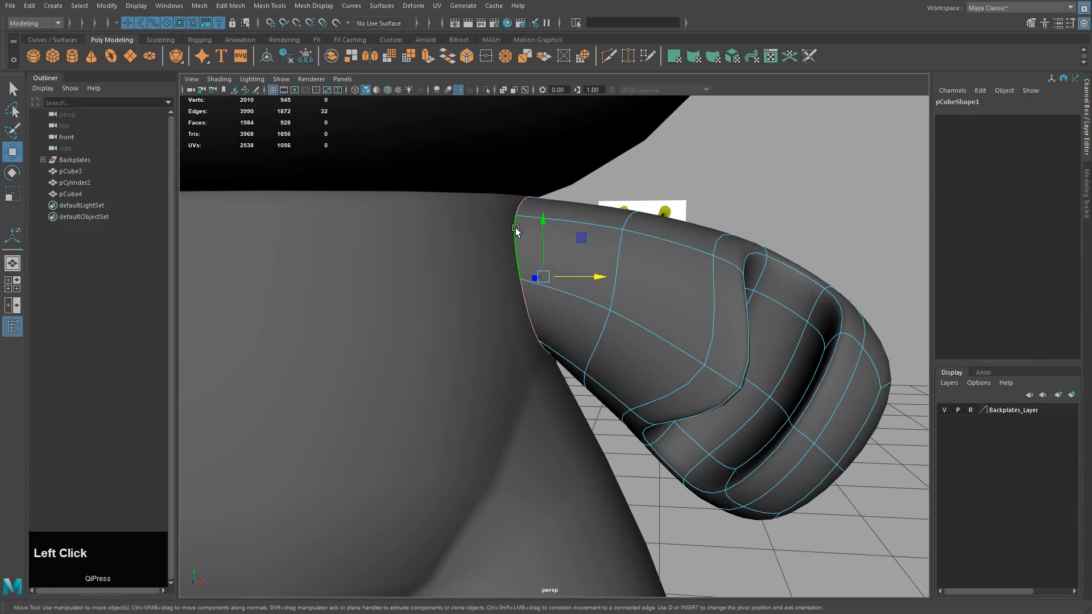
{"action": "right_click_drag", "start_coordinate": [580, 244], "coordinate": [606, 228]}
{"action": "left_click", "coordinate": [598, 245]}
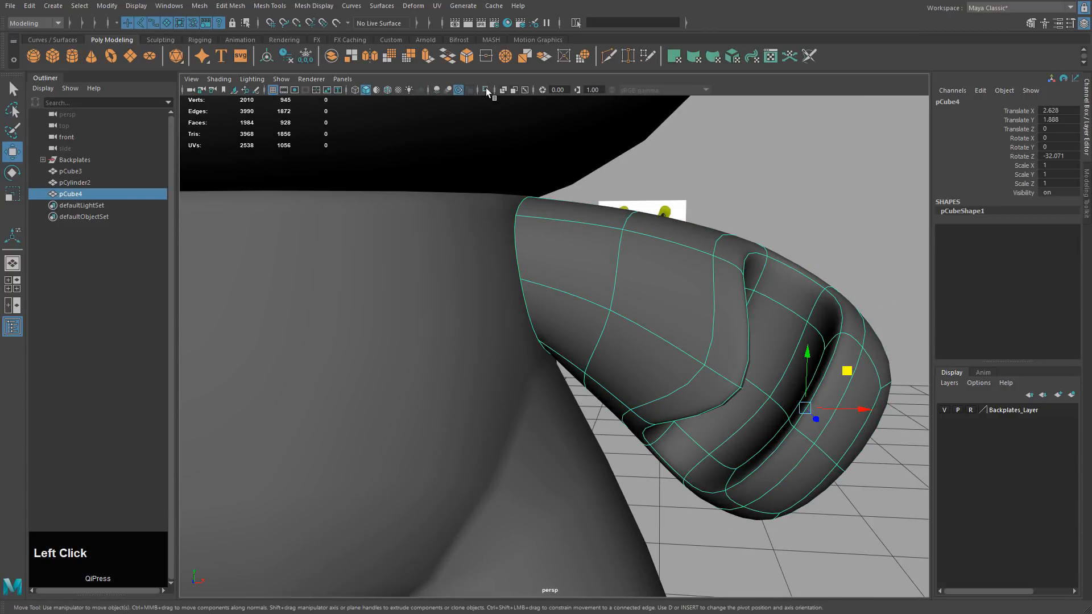
{"action": "left_click", "coordinate": [486, 89]}
{"action": "left_click_drag", "start_coordinate": [536, 263], "coordinate": [614, 267], "text": "alt"}
{"action": "right_click_drag", "start_coordinate": [536, 243], "coordinate": [539, 214]}
{"action": "left_click_drag", "start_coordinate": [483, 225], "coordinate": [585, 237], "text": "alt"}
{"action": "scroll", "coordinate": [585, 236], "scroll_direction": "up", "scroll_amount": 3}
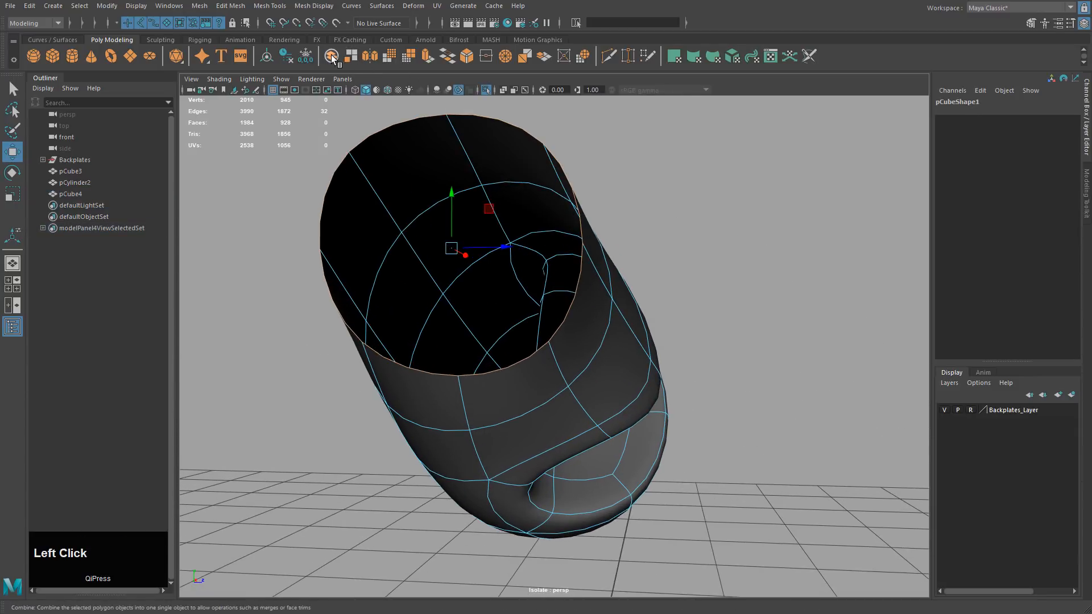
Step: Extrude the shoulder opening's border edges twice, scaling each new ring inward to form concentric bands around a smaller hole
{"action": "left_click", "coordinate": [428, 56]}
{"action": "key", "text": "r"}
{"action": "middle_click_drag", "start_coordinate": [657, 203], "coordinate": [609, 206]}
{"action": "key", "text": "1"}
{"action": "mouse_move", "coordinate": [665, 237]}
{"action": "left_mouse_down", "text": "alt"}
{"action": "mouse_move", "coordinate": [611, 246]}
{"action": "mouse_move", "coordinate": [671, 241]}
{"action": "left_mouse_up", "text": "alt"}
{"action": "key", "text": "g"}
{"action": "middle_click_drag", "start_coordinate": [732, 254], "coordinate": [677, 261]}
{"action": "key", "text": "r"}
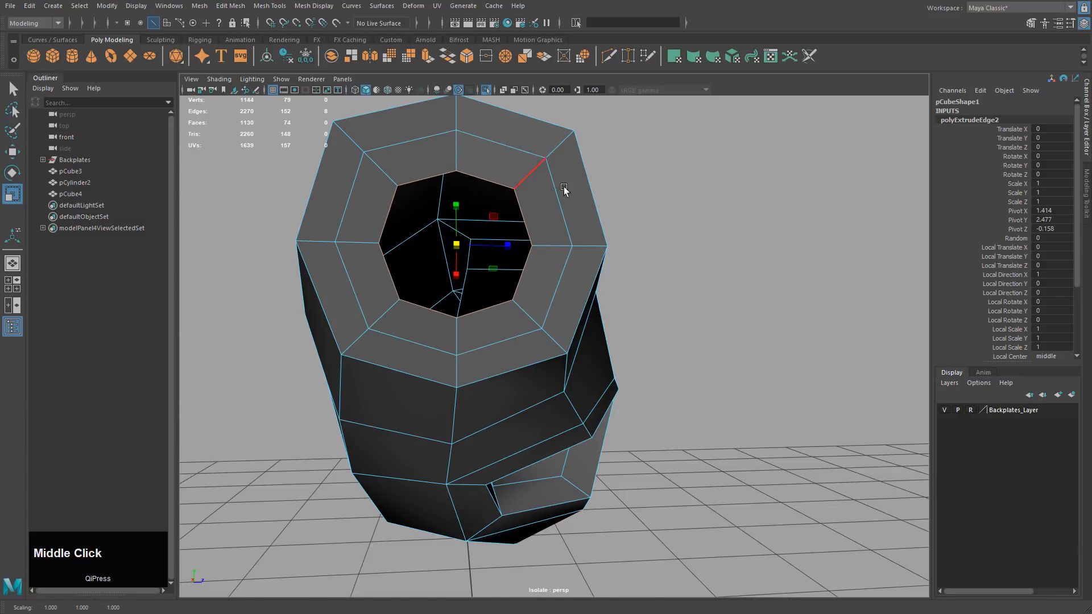
{"action": "middle_click_drag", "start_coordinate": [612, 216], "coordinate": [601, 217]}
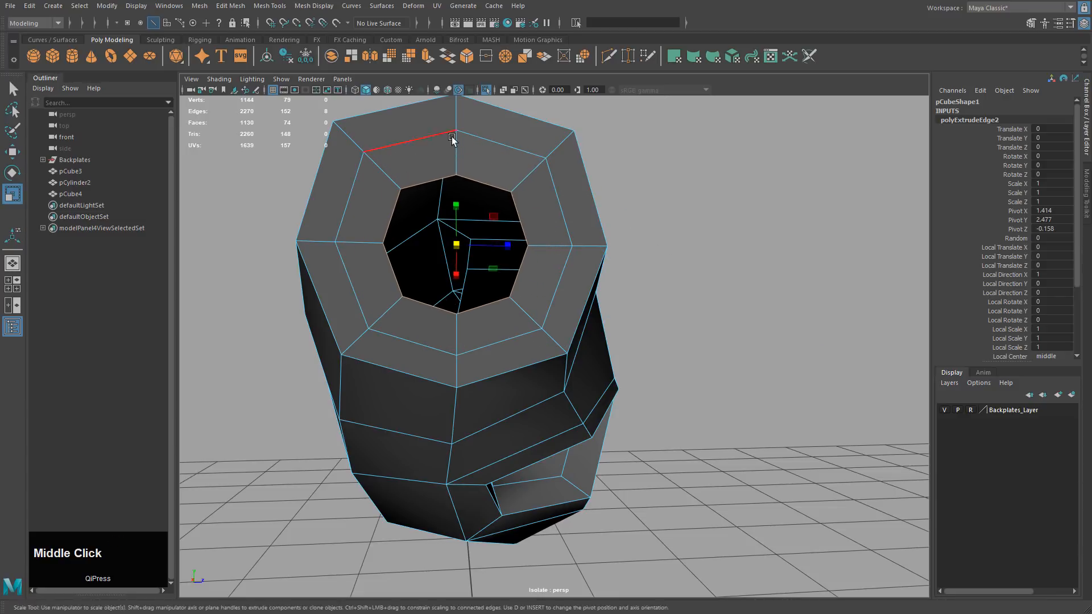
Step: Fill the remaining shoulder hole and split the cap with two crossing Multi-Cut lines through its centre
{"action": "left_click", "coordinate": [198, 7]}
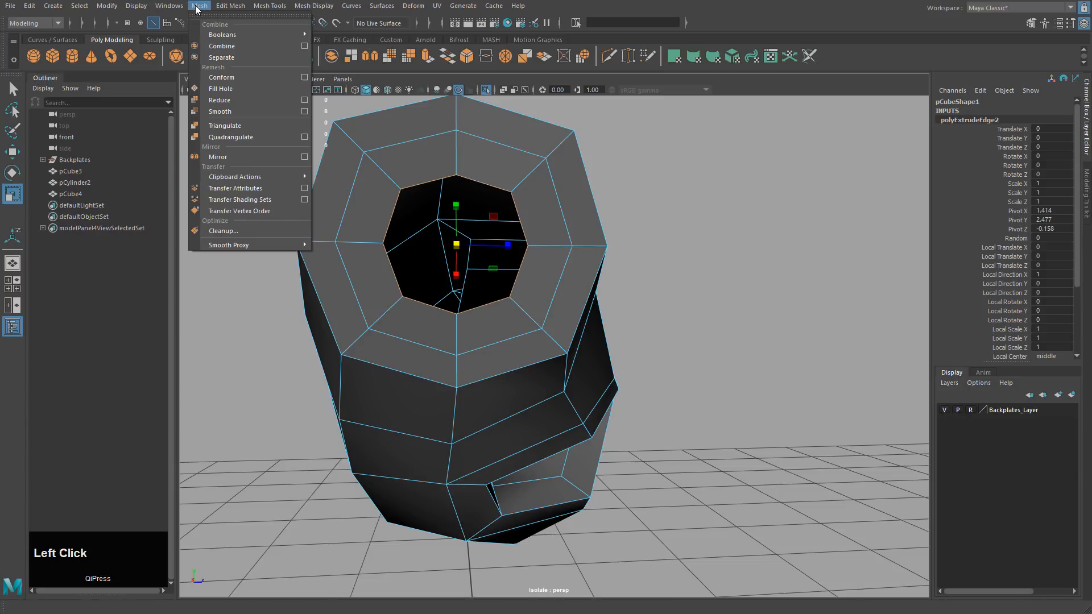
{"action": "left_click", "coordinate": [230, 88]}
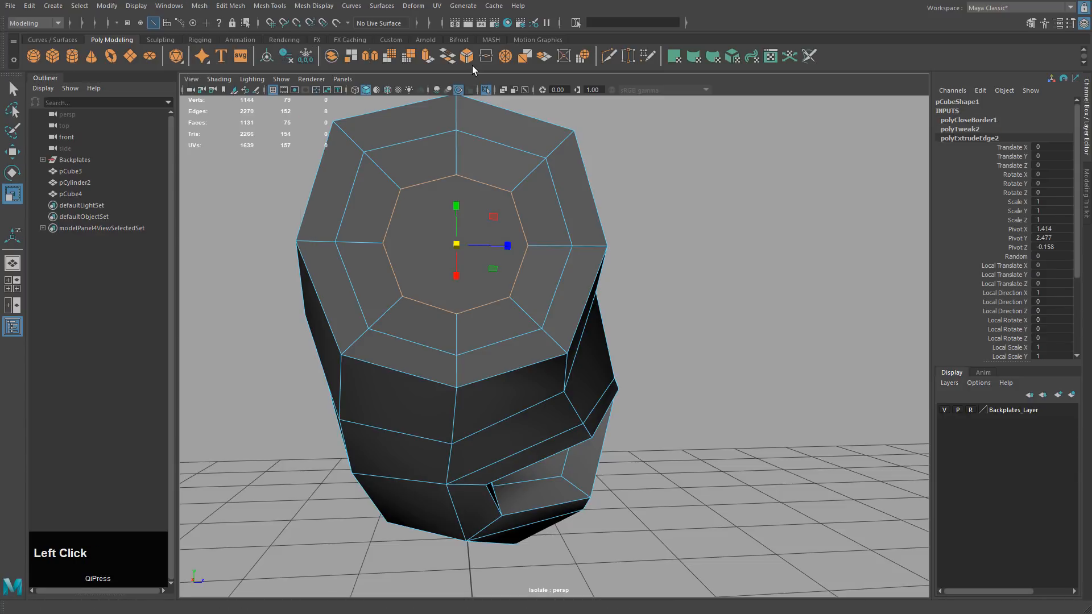
{"action": "left_click", "coordinate": [609, 56]}
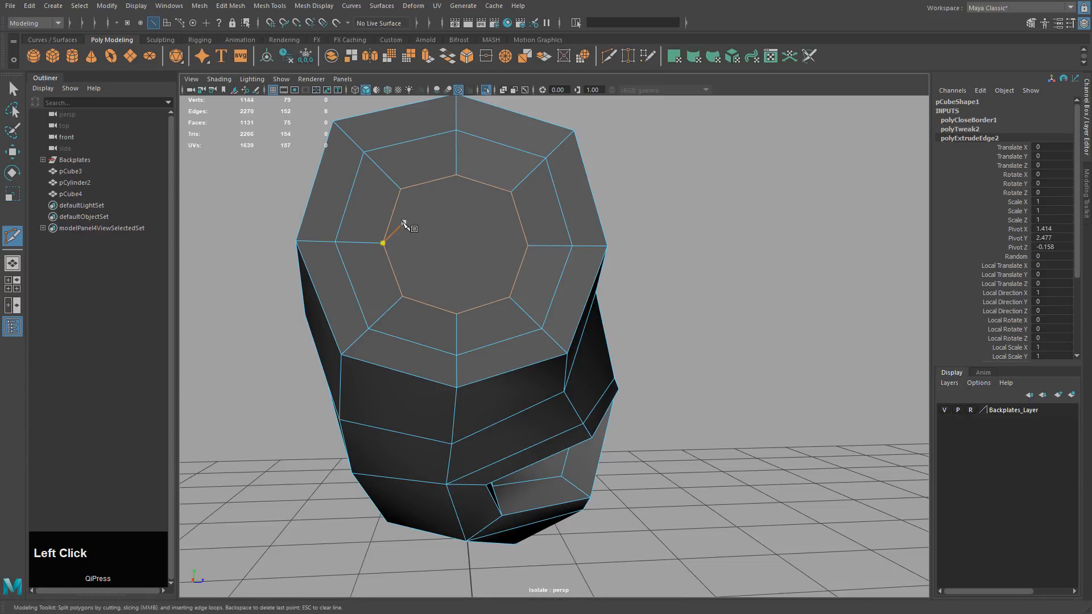
{"action": "right_click", "coordinate": [519, 267]}
{"action": "key", "text": "w"}
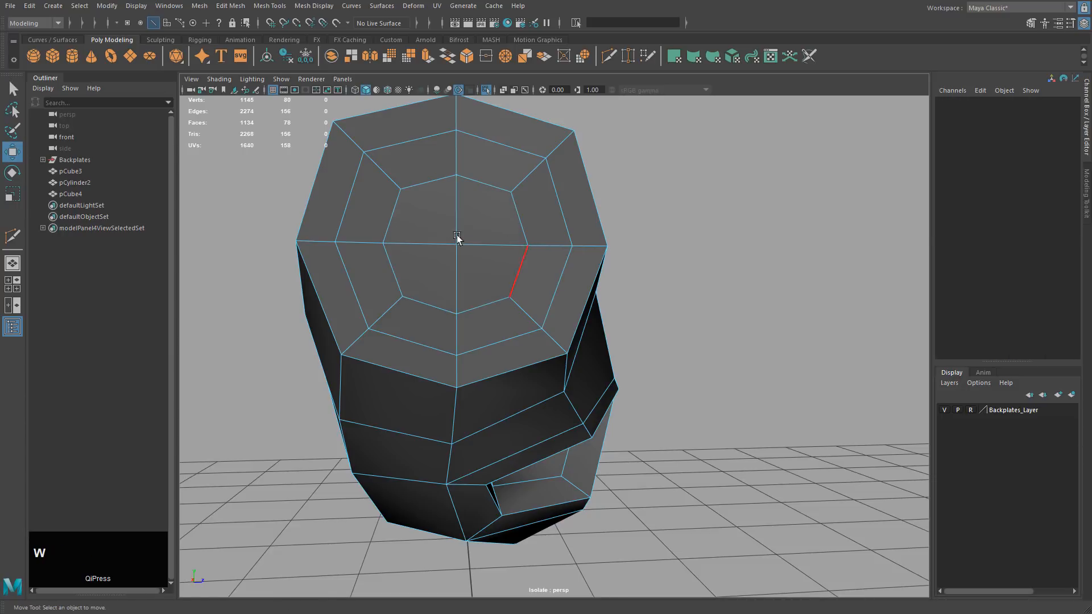
Step: Soften all edges of the arm in object mode and check the capped shoulder end in smooth preview
{"action": "right_click_drag", "start_coordinate": [455, 234], "coordinate": [477, 213]}
{"action": "left_click", "coordinate": [551, 202]}
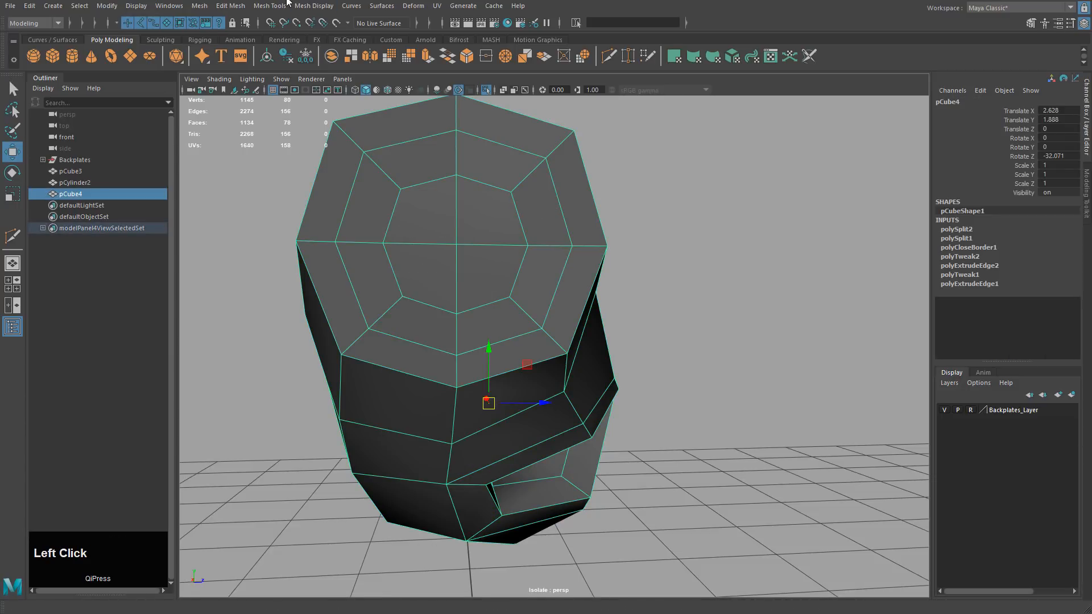
{"action": "left_click", "coordinate": [313, 6]}
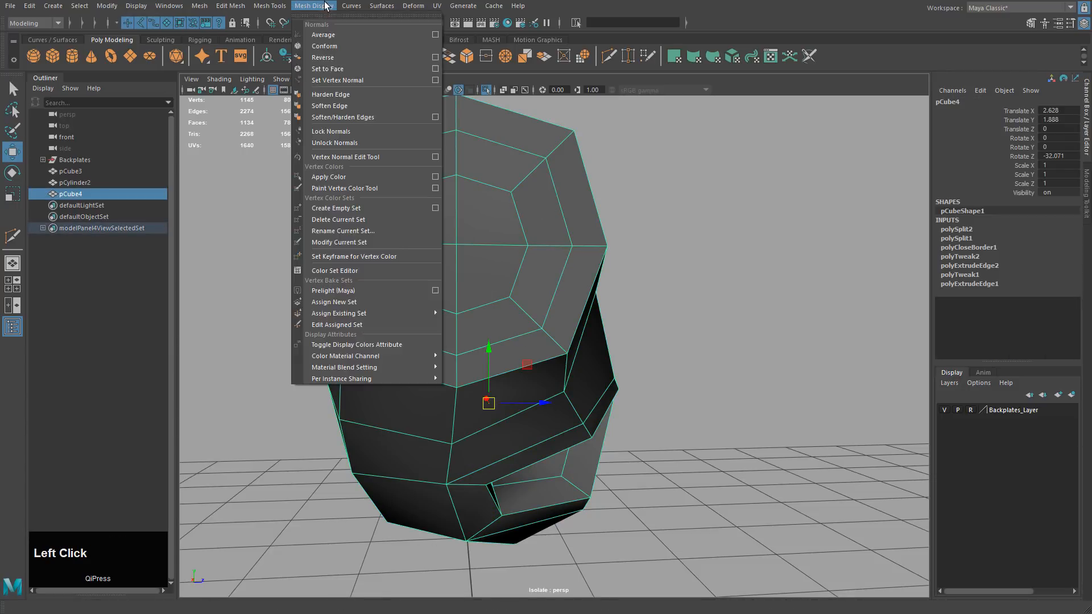
{"action": "left_click", "coordinate": [334, 106]}
{"action": "left_click", "coordinate": [631, 216]}
{"action": "left_click", "coordinate": [557, 244]}
{"action": "left_click_drag", "start_coordinate": [682, 335], "coordinate": [545, 343], "text": "alt"}
{"action": "key", "text": "3"}
{"action": "left_click", "coordinate": [512, 427]}
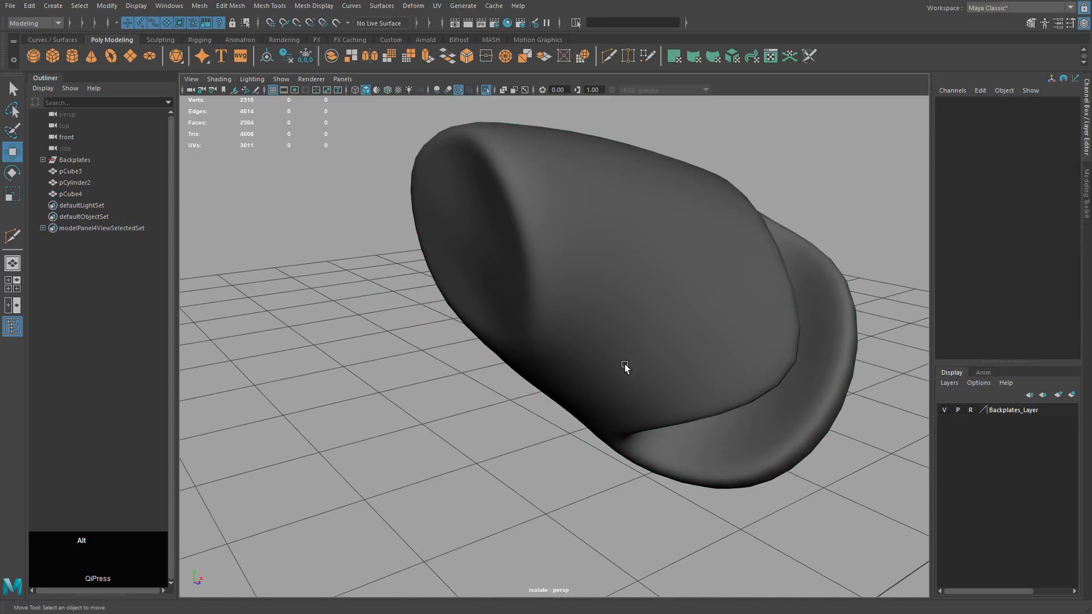
{"action": "left_click_drag", "start_coordinate": [624, 365], "coordinate": [610, 333], "text": "alt"}
{"action": "left_click", "coordinate": [610, 335]}
{"action": "key", "text": "1"}
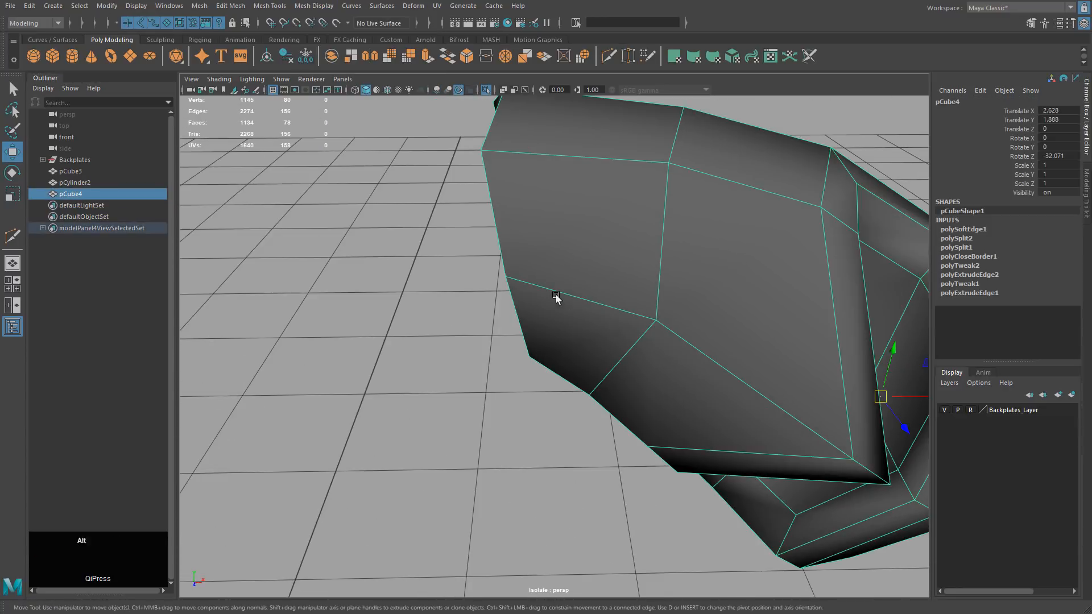
Step: Start the Insert Edge Loop tool with its options open and turn off Insert with edge flow
{"action": "left_click_drag", "start_coordinate": [556, 297], "coordinate": [499, 202], "text": "alt"}
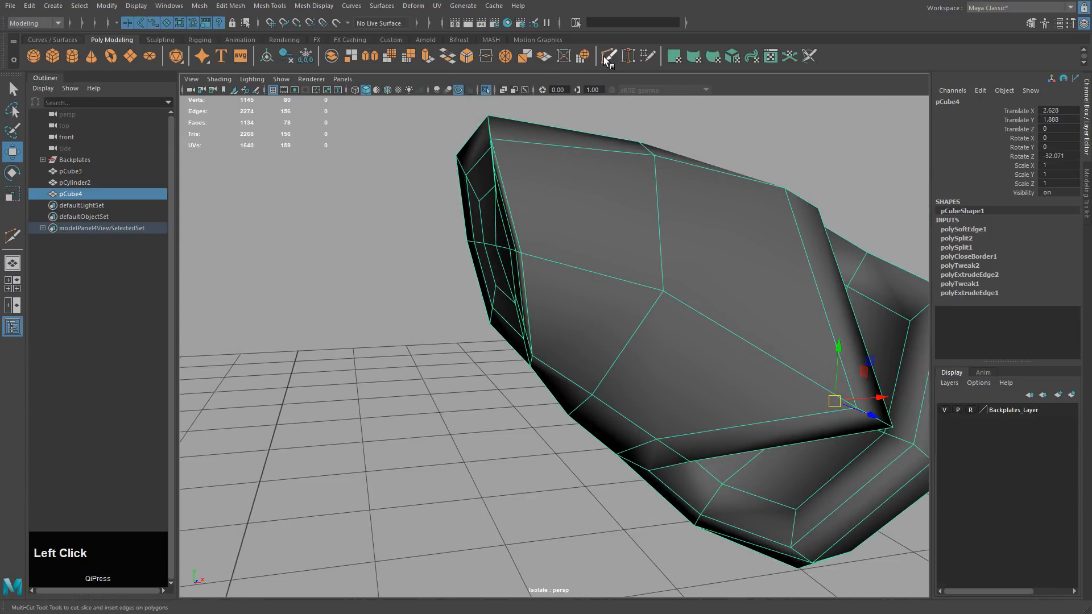
{"action": "left_click", "coordinate": [269, 6]}
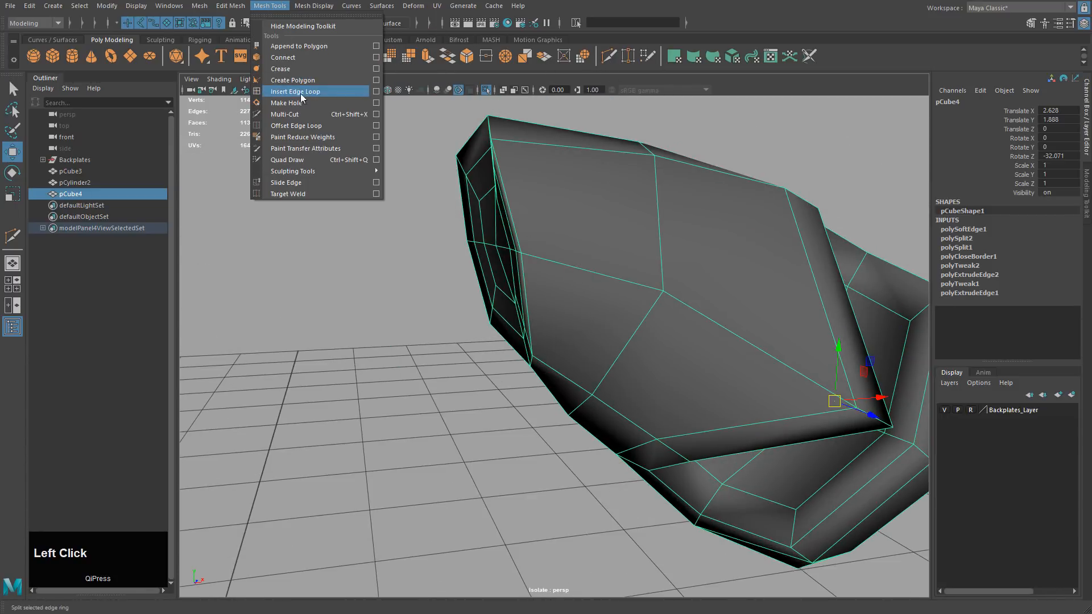
{"action": "left_click", "coordinate": [381, 90]}
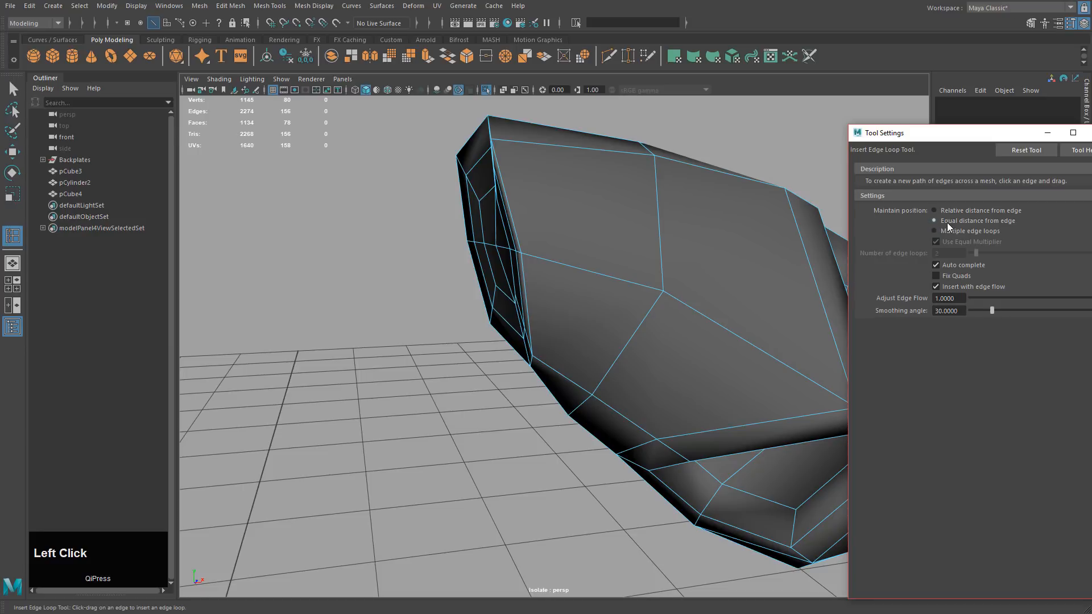
{"action": "left_click", "coordinate": [956, 286]}
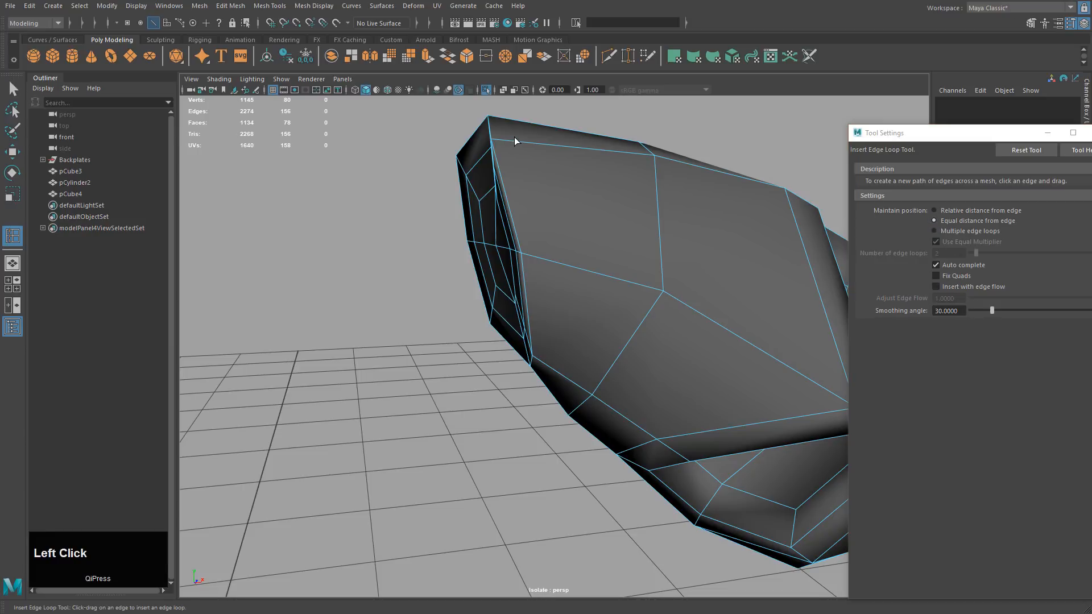
Step: Try an edge loop beside the arm's shoulder rim, first without and then with edge flow
{"action": "left_click_drag", "start_coordinate": [516, 138], "coordinate": [535, 170]}
{"action": "middle_click_drag", "start_coordinate": [576, 217], "coordinate": [552, 270], "text": "alt"}
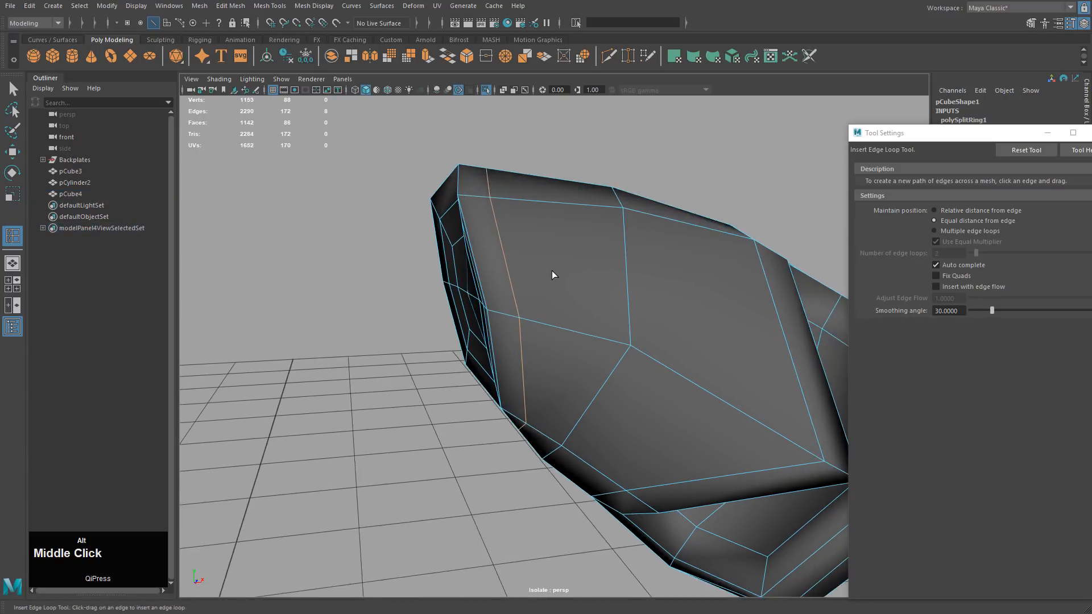
{"action": "left_click_drag", "start_coordinate": [551, 271], "coordinate": [555, 258], "text": "alt"}
{"action": "key", "text": "z"}
{"action": "left_click", "coordinate": [974, 286]}
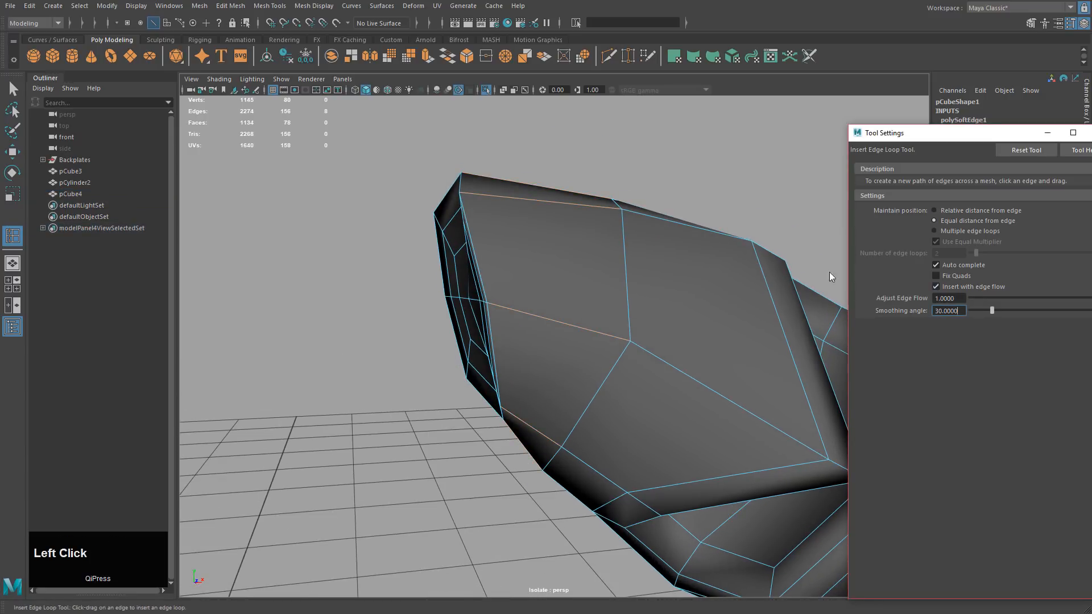
{"action": "left_click", "coordinate": [494, 195]}
{"action": "key", "text": "ctrl+z"}
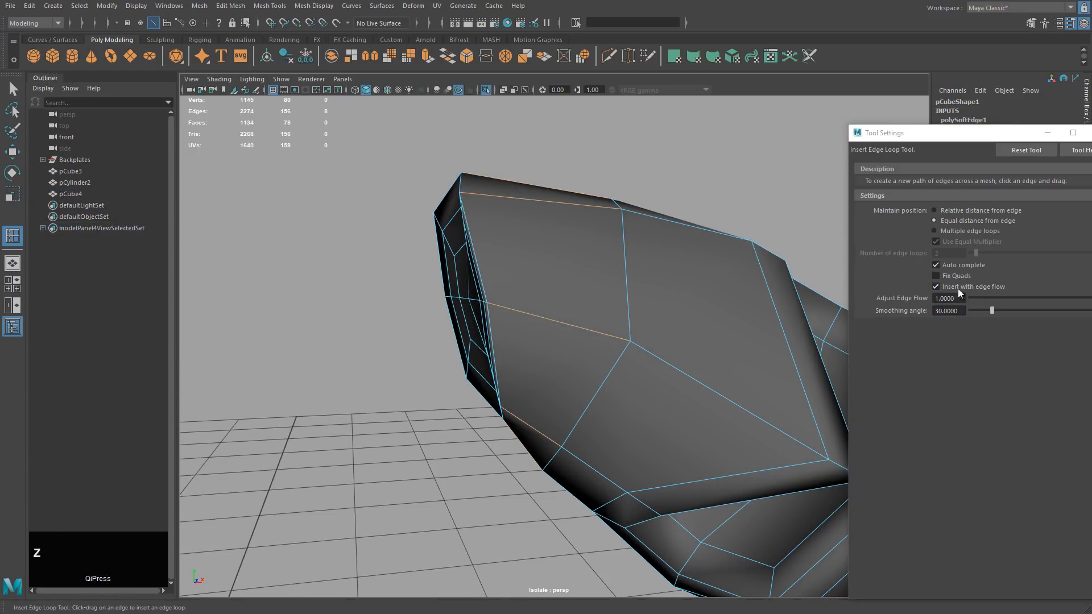
Step: Insert an edge loop just below the shoulder rim with edge flow off, and show the arm in smooth preview
{"action": "left_click", "coordinate": [957, 287]}
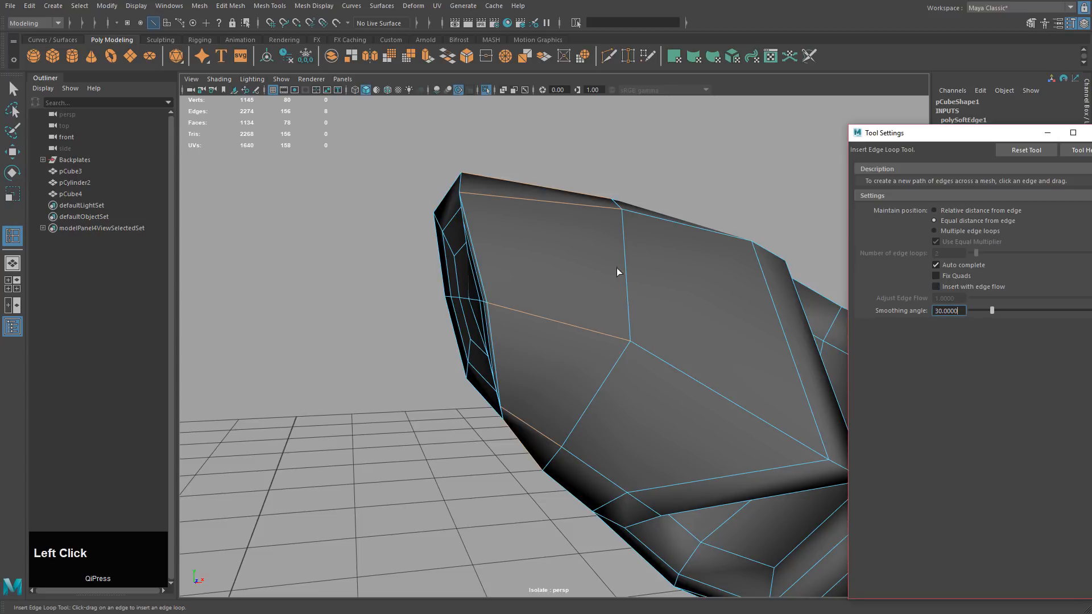
{"action": "left_click", "coordinate": [490, 194]}
{"action": "left_click_drag", "start_coordinate": [619, 344], "coordinate": [740, 296], "text": "alt"}
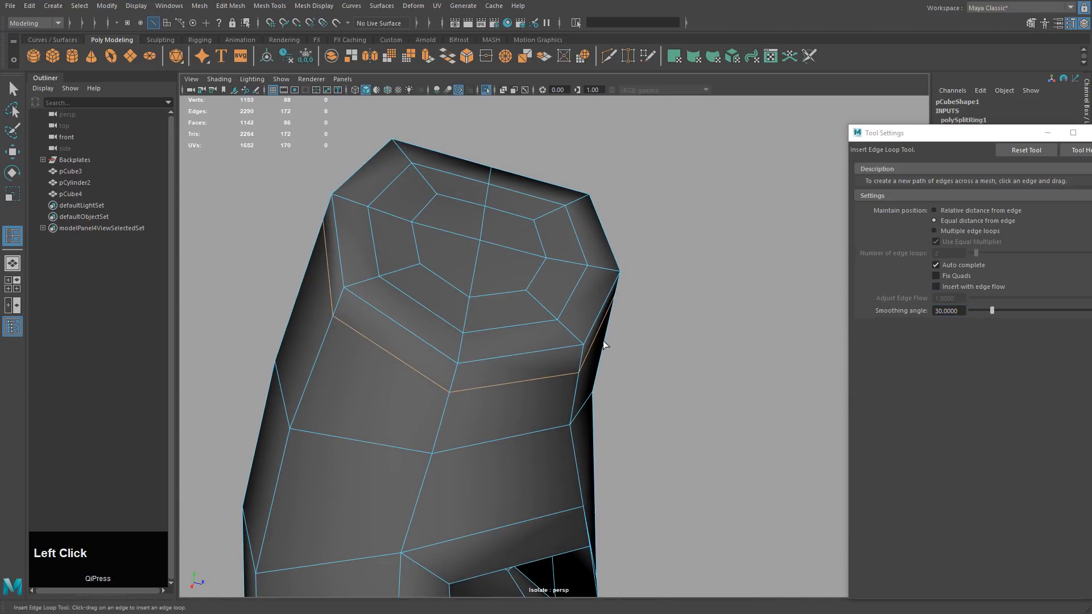
{"action": "key", "text": "w"}
{"action": "key", "text": "3"}
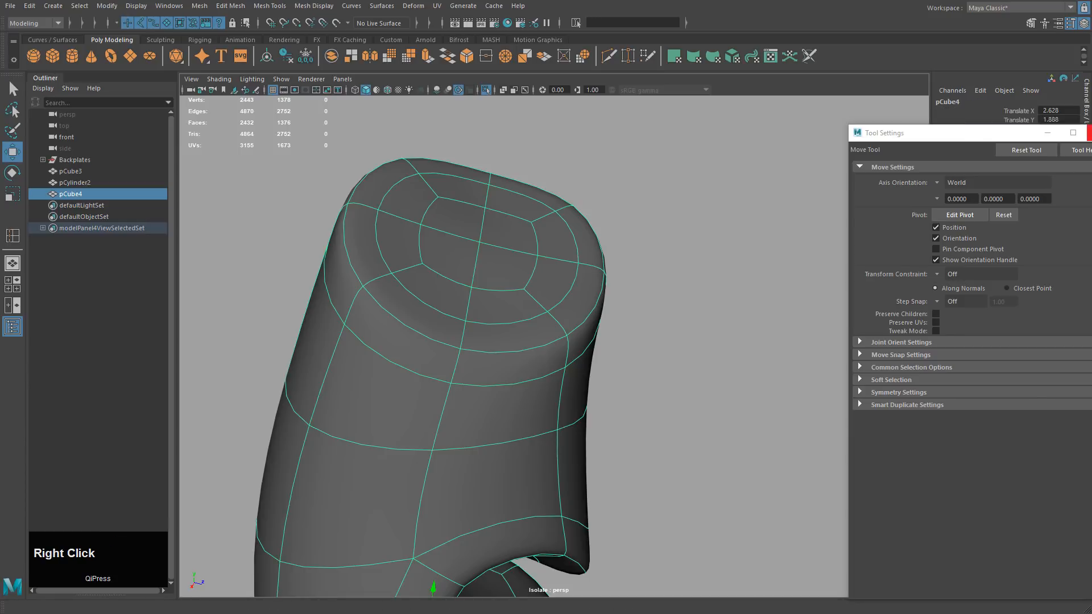
{"action": "left_click", "coordinate": [1088, 133]}
{"action": "left_click", "coordinate": [791, 223]}
Step: End the arm's isolation to show the whole character, and display the body and head in smooth preview
{"action": "right_click_drag", "start_coordinate": [791, 223], "coordinate": [574, 297], "text": "alt"}
{"action": "middle_click_drag", "start_coordinate": [575, 297], "coordinate": [575, 285], "text": "alt"}
{"action": "left_click_drag", "start_coordinate": [575, 285], "coordinate": [495, 319], "text": "alt"}
{"action": "left_click", "coordinate": [483, 90]}
{"action": "middle_click_drag", "start_coordinate": [495, 319], "coordinate": [639, 339], "text": "alt"}
{"action": "right_click_drag", "start_coordinate": [639, 339], "coordinate": [511, 307], "text": "alt"}
{"action": "left_click_drag", "start_coordinate": [512, 307], "coordinate": [561, 302], "text": "alt"}
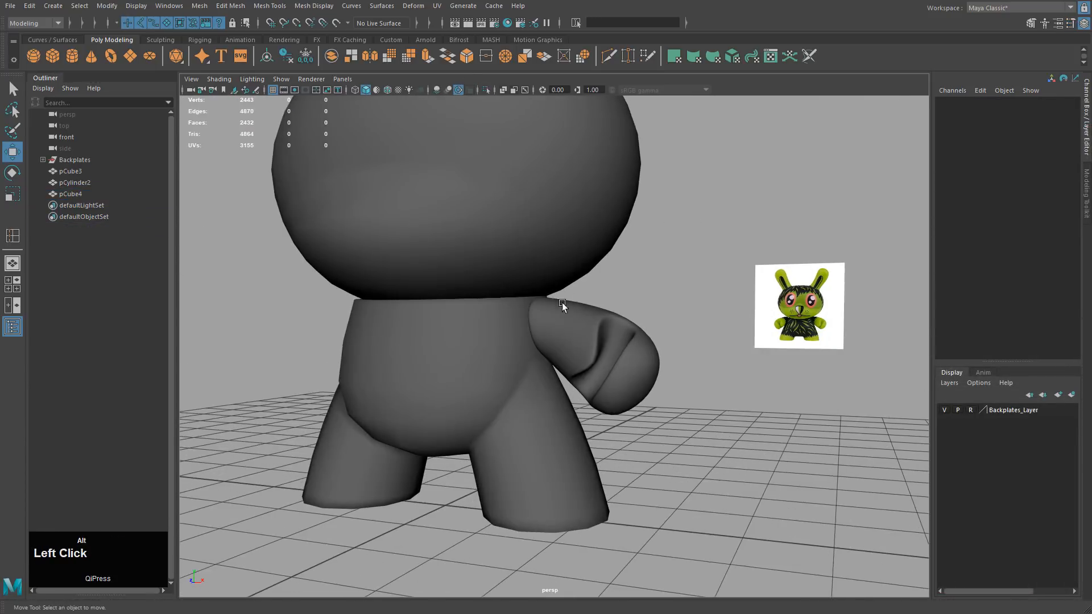
{"action": "left_click", "coordinate": [562, 303]}
{"action": "key", "text": "3"}
{"action": "left_click", "coordinate": [519, 244]}
{"action": "key", "text": "3"}
{"action": "left_click", "coordinate": [633, 302]}
Step: Try moving the whole arm along X relative to the body
{"action": "left_click_drag", "start_coordinate": [633, 302], "coordinate": [614, 346], "text": "alt"}
{"action": "left_click", "coordinate": [614, 346]}
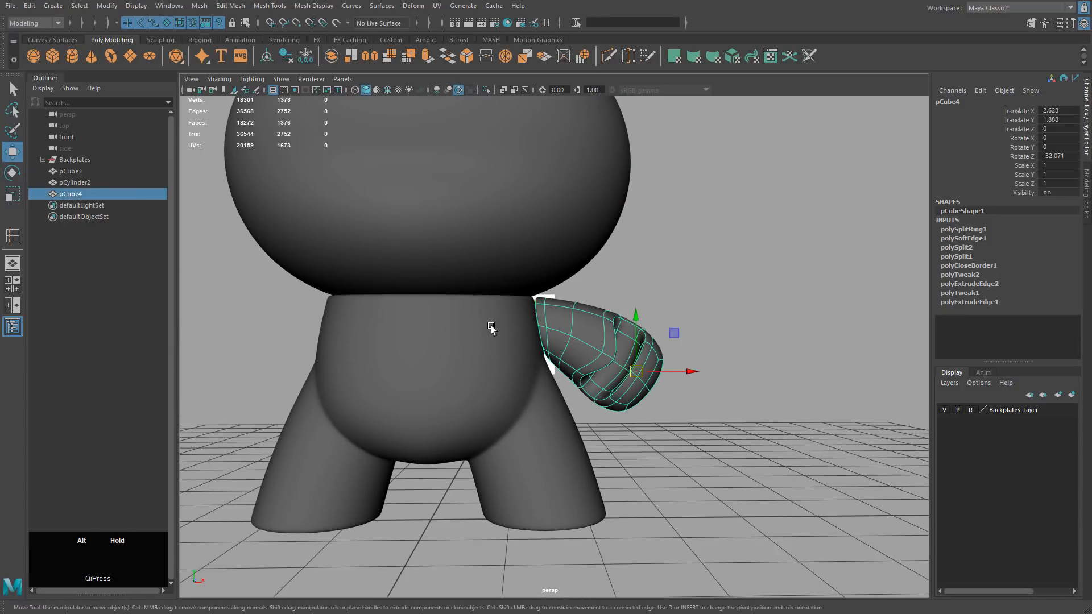
{"action": "scroll", "coordinate": [492, 328], "scroll_direction": "up", "scroll_amount": 5}
{"action": "left_click_drag", "start_coordinate": [841, 433], "coordinate": [861, 435]}
{"action": "key", "text": "ctrl+z"}
Step: Select the capped shoulder-end vertices in the front view and move them along X to meet the body
{"action": "key", "text": "space"}
{"action": "key", "text": "space"}
{"action": "key", "text": "1"}
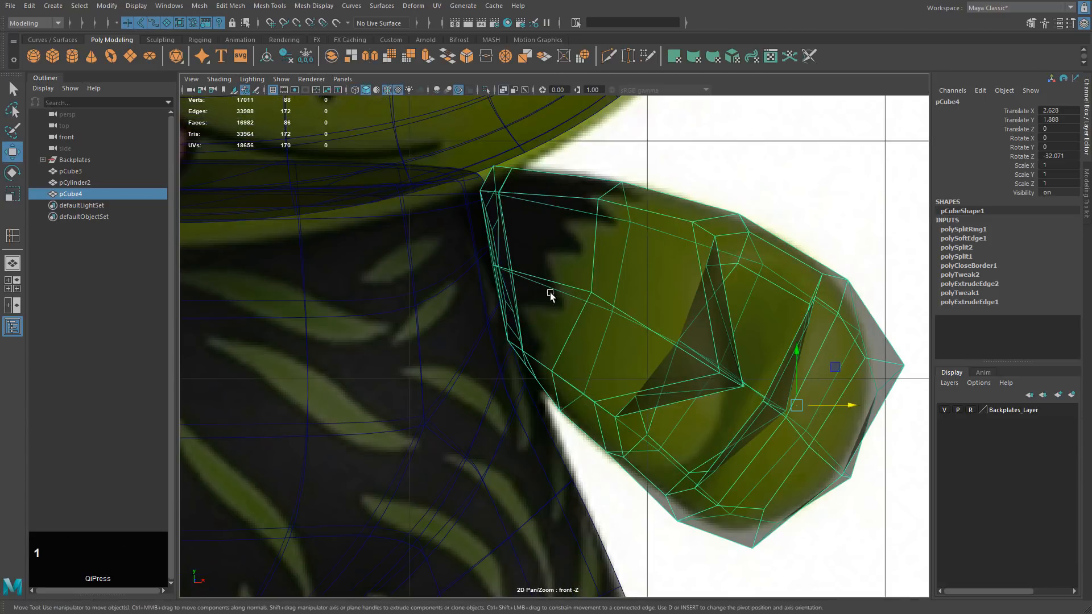
{"action": "right_click_drag", "start_coordinate": [550, 292], "coordinate": [531, 245]}
{"action": "left_click_drag", "start_coordinate": [426, 142], "coordinate": [542, 401]}
{"action": "key", "text": "space"}
{"action": "key", "text": "3"}
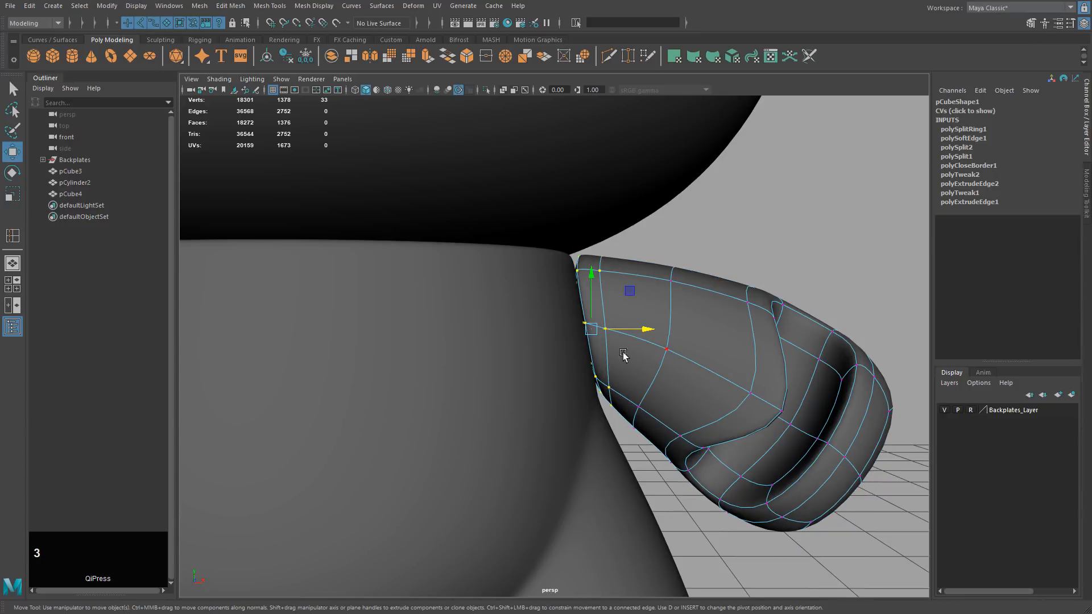
{"action": "right_click_drag", "start_coordinate": [537, 348], "coordinate": [696, 382], "text": "alt"}
{"action": "middle_click_drag", "start_coordinate": [696, 382], "coordinate": [701, 387], "text": "alt"}
{"action": "left_click_drag", "start_coordinate": [702, 387], "coordinate": [693, 370], "text": "alt"}
{"action": "left_click_drag", "start_coordinate": [674, 320], "coordinate": [690, 366]}
{"action": "middle_click_drag", "start_coordinate": [690, 365], "coordinate": [705, 370]}
{"action": "left_click_drag", "start_coordinate": [705, 370], "coordinate": [636, 386], "text": "alt"}
{"action": "right_click_drag", "start_coordinate": [636, 387], "coordinate": [620, 356], "text": "alt"}
{"action": "middle_click_drag", "start_coordinate": [620, 356], "coordinate": [634, 352], "text": "alt"}
Step: Return the arm to object mode and delete its construction history
{"action": "right_click_drag", "start_coordinate": [680, 350], "coordinate": [735, 337]}
{"action": "key", "text": "alt+shift+d"}
{"action": "left_click", "coordinate": [817, 344]}
{"action": "left_click_drag", "start_coordinate": [818, 344], "coordinate": [620, 353], "text": "alt"}
{"action": "left_click", "coordinate": [621, 355]}
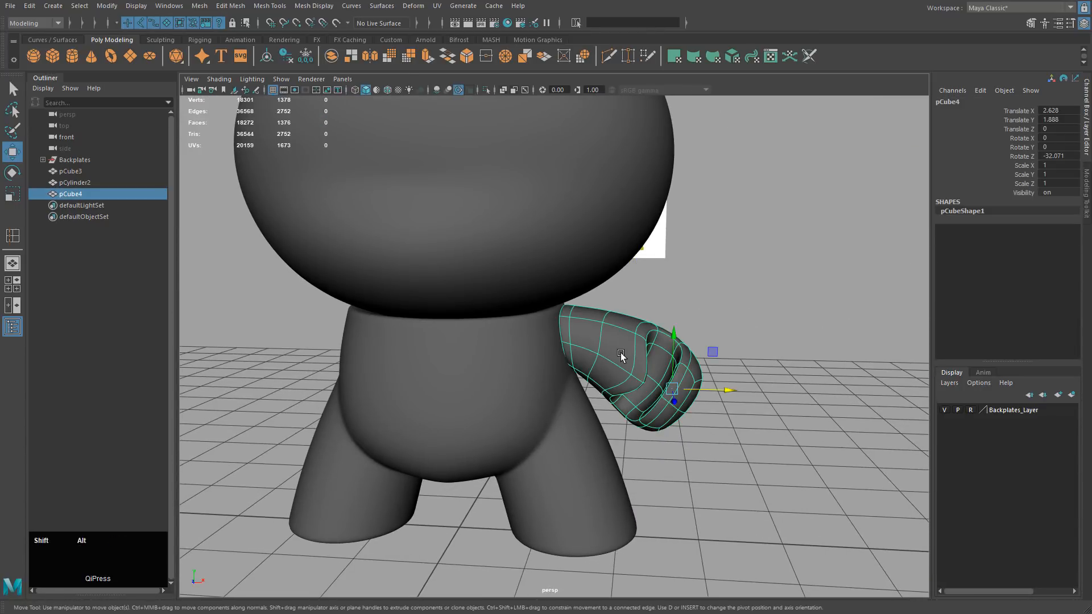
Step: Apply a Smooth operation with one division to the arm's unsmoothed cage
{"action": "scroll", "coordinate": [669, 378], "scroll_direction": "up", "scroll_amount": 3}
{"action": "key", "text": "w"}
{"action": "key", "text": "1"}
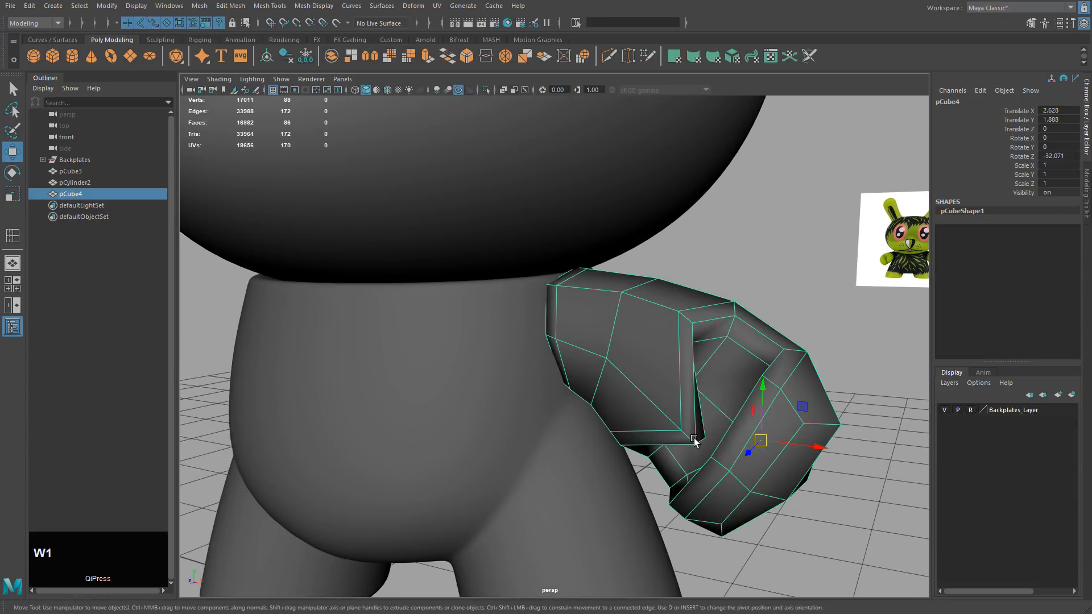
{"action": "scroll", "coordinate": [698, 410], "scroll_direction": "up", "scroll_amount": 3}
{"action": "left_click_drag", "start_coordinate": [698, 410], "coordinate": [718, 369], "text": "alt"}
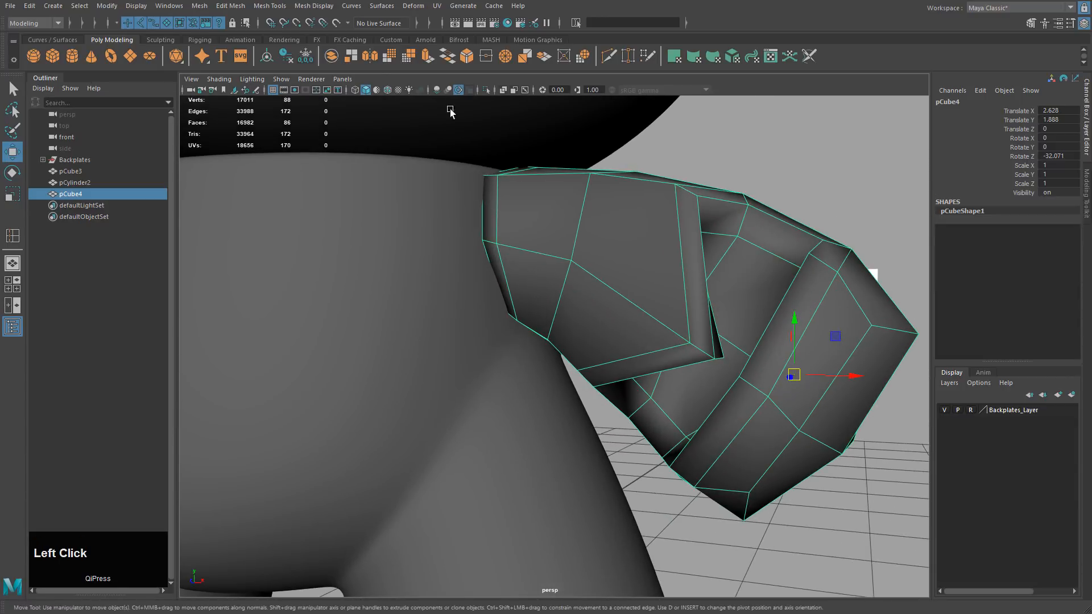
{"action": "left_click", "coordinate": [388, 57]}
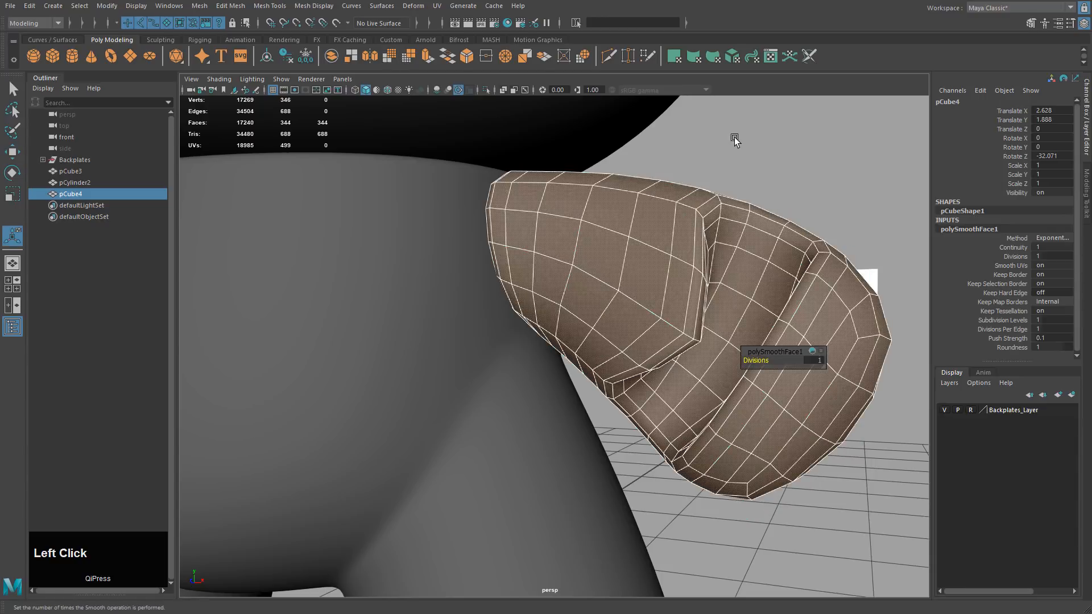
{"action": "key", "text": "3"}
{"action": "key", "text": "1"}
{"action": "left_click", "coordinate": [779, 195]}
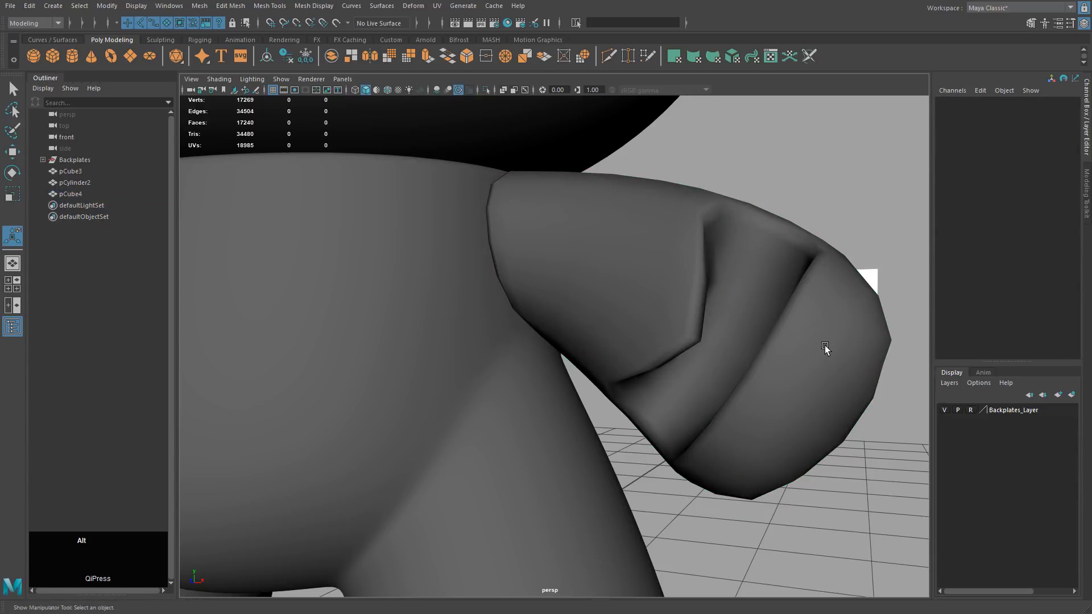
Step: Examine the smoothed arm and its fit at the shoulder up close and against the whole character
{"action": "left_click_drag", "start_coordinate": [826, 348], "coordinate": [697, 356], "text": "alt"}
{"action": "left_click", "coordinate": [697, 356]}
{"action": "left_click_drag", "start_coordinate": [841, 415], "coordinate": [592, 351], "text": "alt"}
{"action": "left_click", "coordinate": [755, 348]}
{"action": "scroll", "coordinate": [599, 349], "scroll_direction": "down", "scroll_amount": 3}
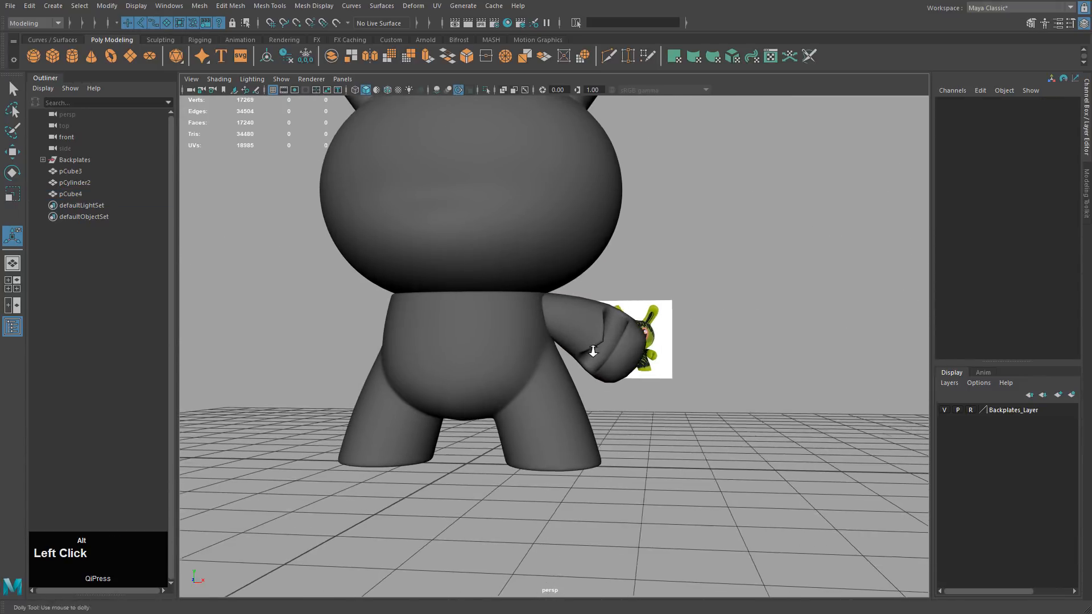
{"action": "right_click_drag", "start_coordinate": [592, 350], "coordinate": [713, 375], "text": "alt"}
{"action": "left_click", "coordinate": [624, 362]}
{"action": "middle_click_drag", "start_coordinate": [625, 362], "coordinate": [633, 364], "text": "alt"}
{"action": "right_click_drag", "start_coordinate": [633, 364], "coordinate": [731, 301], "text": "alt"}
{"action": "left_click_drag", "start_coordinate": [731, 302], "coordinate": [660, 310], "text": "alt"}
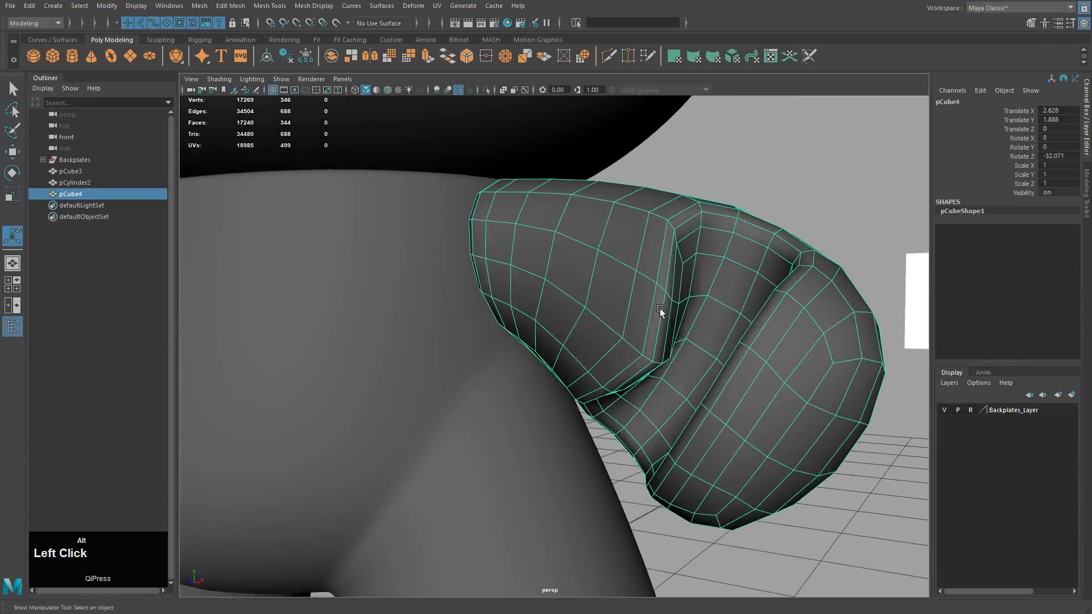
Step: Select two adjacent edges on the arm's raised ridge beside the hand groove and move them freehand to soften its outline
{"action": "right_click_drag", "start_coordinate": [647, 296], "coordinate": [654, 265]}
{"action": "left_click", "coordinate": [671, 300]}
{"action": "left_click_drag", "start_coordinate": [667, 316], "coordinate": [762, 378], "text": "alt"}
{"action": "left_click", "coordinate": [757, 297], "text": "shift"}
{"action": "key", "text": "ctrl+z"}
{"action": "left_click", "coordinate": [654, 330], "text": "shift"}
{"action": "key", "text": "w"}
{"action": "middle_click_drag", "start_coordinate": [763, 377], "coordinate": [767, 385]}
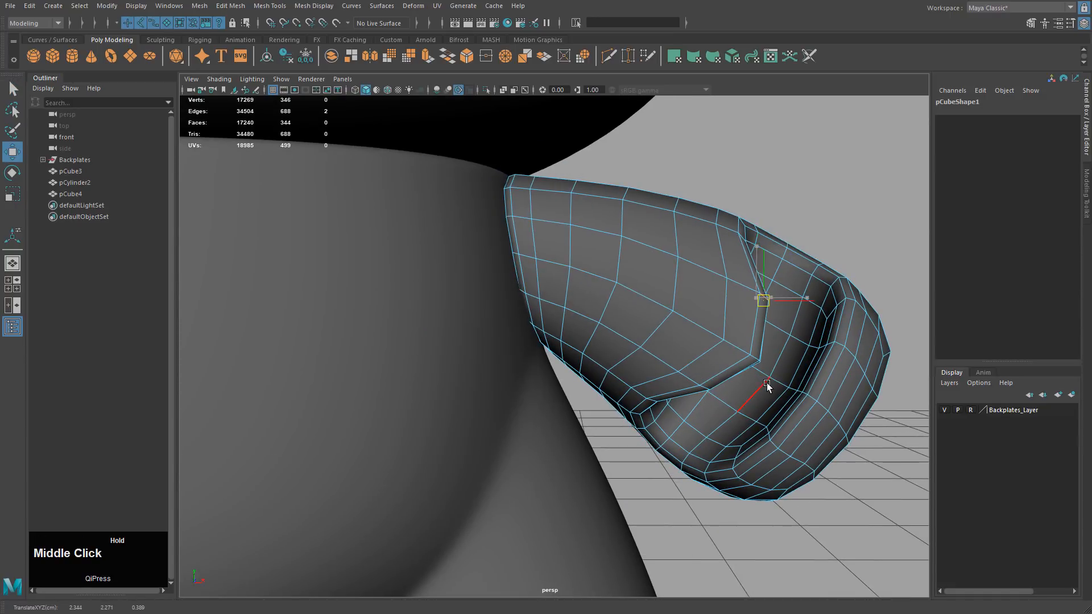
Step: Select the two edges around the lower corner of the arm's ridge and reposition them freehand to round the corner
{"action": "left_click_drag", "start_coordinate": [766, 385], "coordinate": [731, 370], "text": "alt"}
{"action": "key", "text": "q"}
{"action": "left_click", "coordinate": [698, 298], "text": "shift"}
{"action": "key", "text": "w"}
{"action": "middle_click_drag", "start_coordinate": [731, 370], "coordinate": [745, 391]}
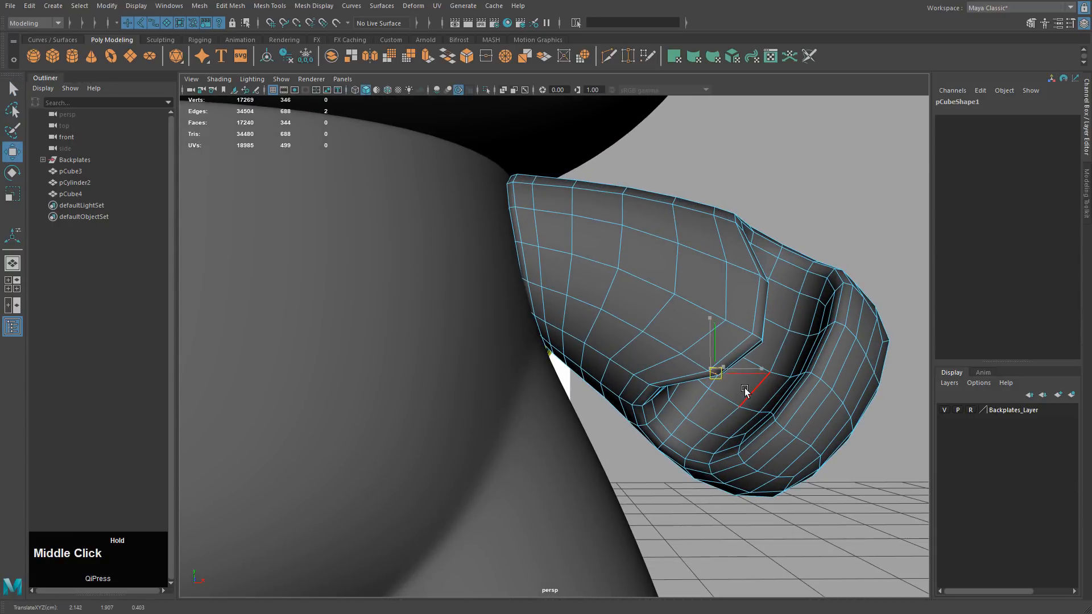
Step: Return the arm to object mode and check its shape in smooth mesh preview and against the whole body
{"action": "right_click_drag", "start_coordinate": [738, 310], "coordinate": [792, 291]}
{"action": "key", "text": "3"}
{"action": "left_click", "coordinate": [820, 234]}
{"action": "left_click_drag", "start_coordinate": [733, 364], "coordinate": [618, 332], "text": "alt"}
{"action": "left_click", "coordinate": [617, 332]}
{"action": "key", "text": "1"}
{"action": "left_click_drag", "start_coordinate": [576, 360], "coordinate": [652, 340], "text": "alt"}
{"action": "right_click_drag", "start_coordinate": [652, 340], "coordinate": [538, 327], "text": "alt"}
{"action": "middle_click_drag", "start_coordinate": [538, 326], "coordinate": [614, 328], "text": "alt"}
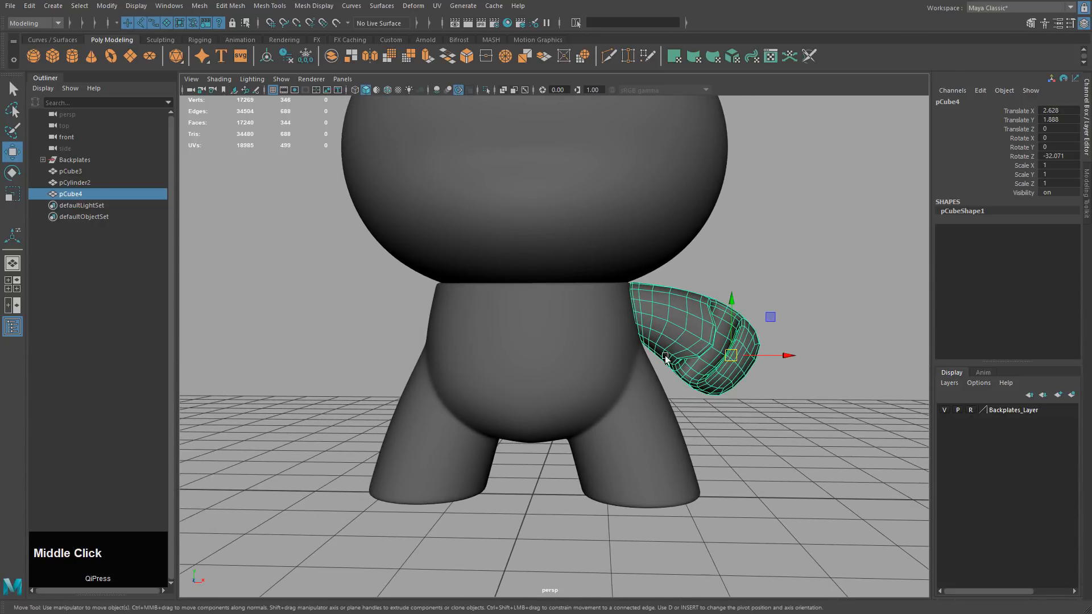
Step: Freeze the arm's transformations and place its pivot at the world origin
{"action": "key", "text": "ctrl"}
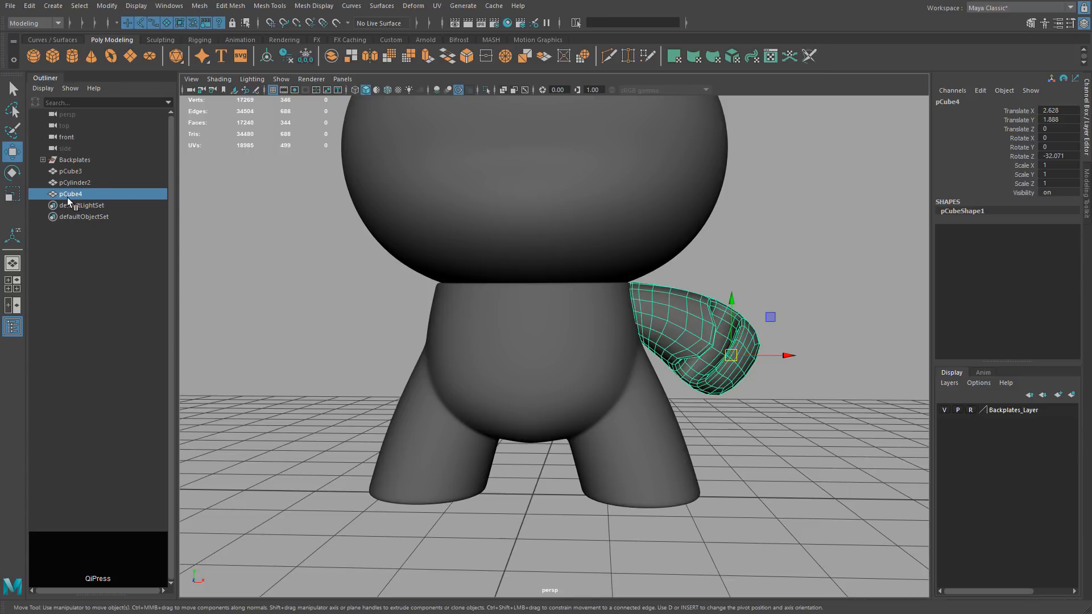
{"action": "key", "text": "ctrl+shift"}
{"action": "key", "text": "ctrl+shift+r"}
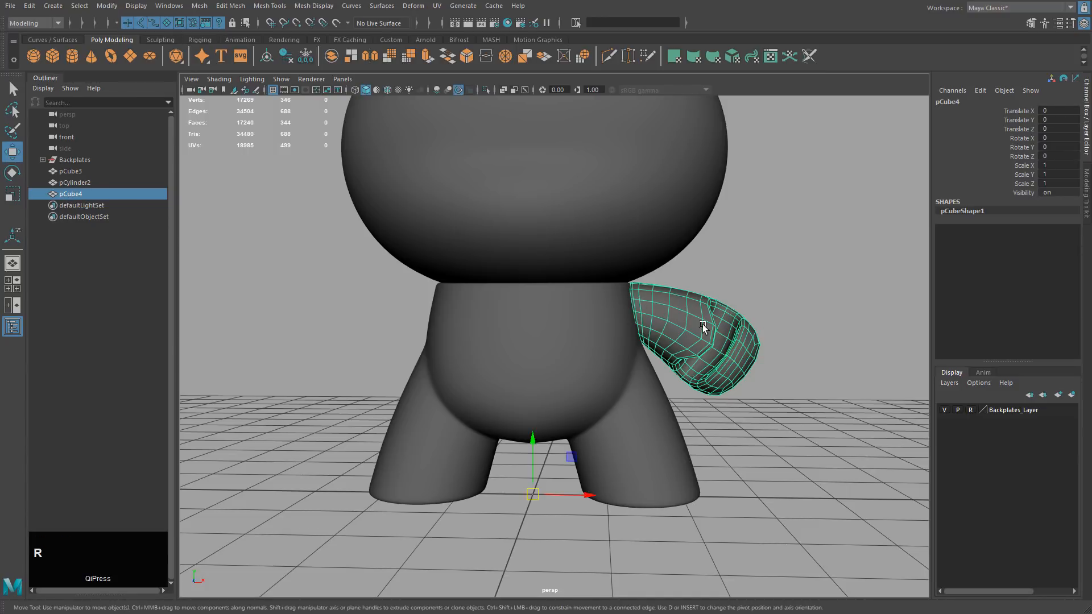
{"action": "left_click_drag", "start_coordinate": [635, 349], "coordinate": [641, 347], "text": "alt"}
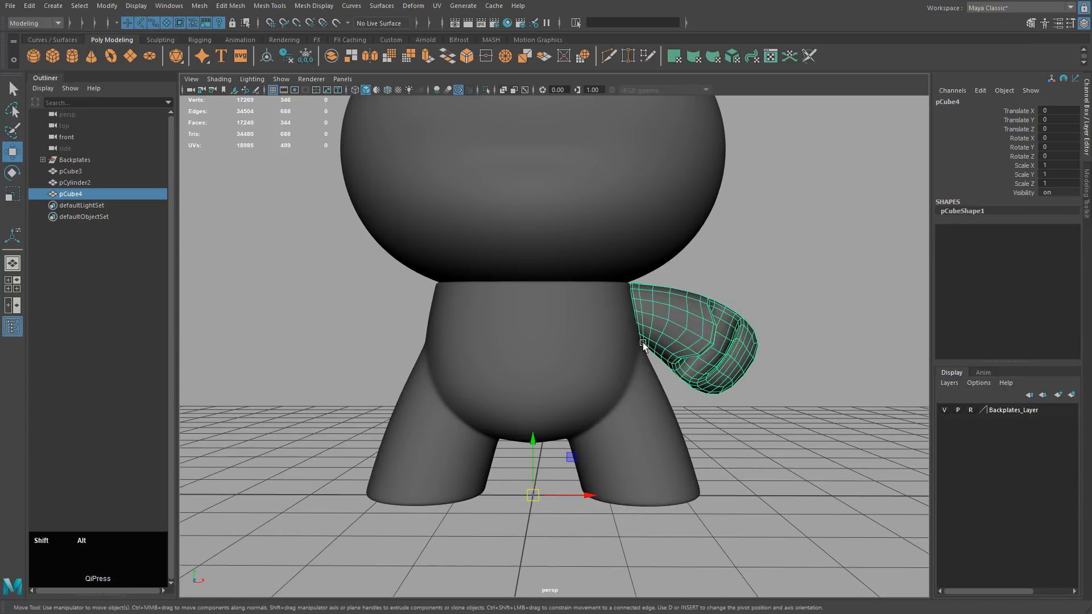
Step: Duplicate the arm and mirror the copy to the body's opposite side by setting its Scale X to -1
{"action": "key", "text": "d"}
{"action": "key", "text": "ctrl+d"}
{"action": "key", "text": "r"}
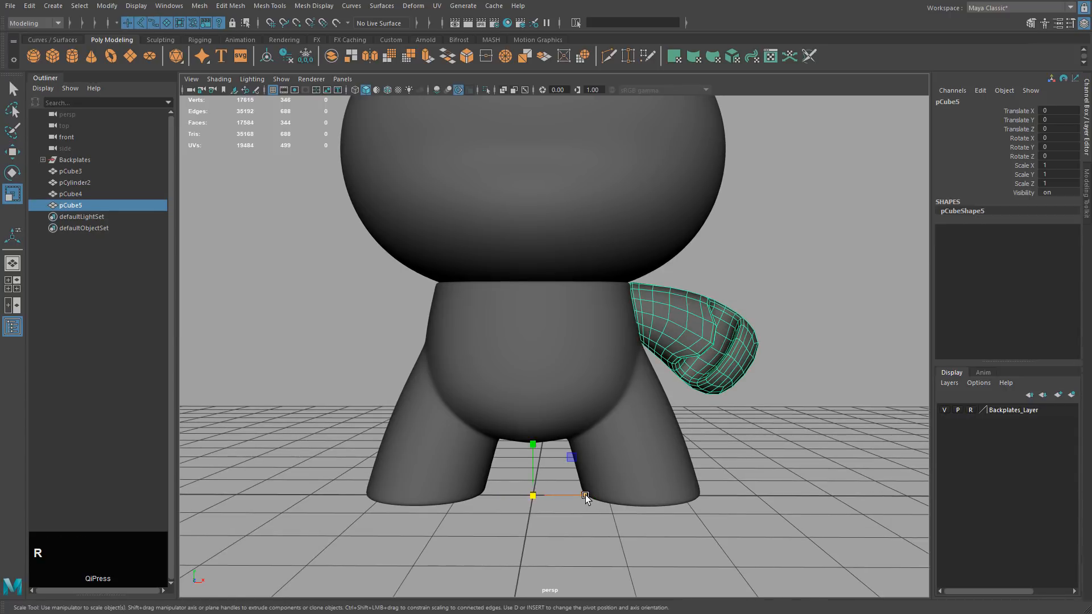
{"action": "left_click_drag", "start_coordinate": [585, 494], "coordinate": [475, 493]}
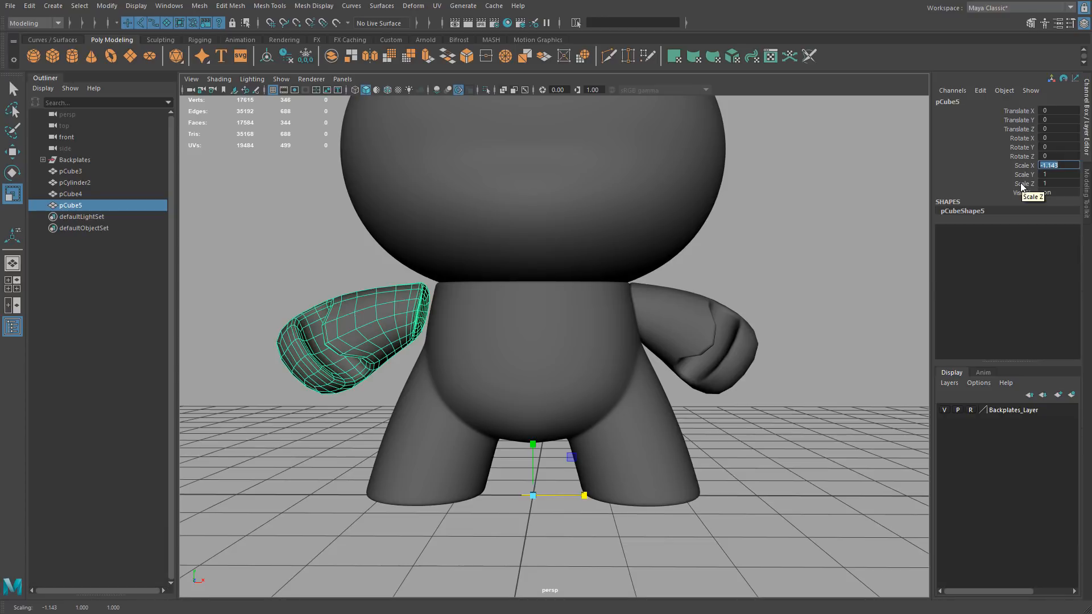
{"action": "type", "text": "-"}
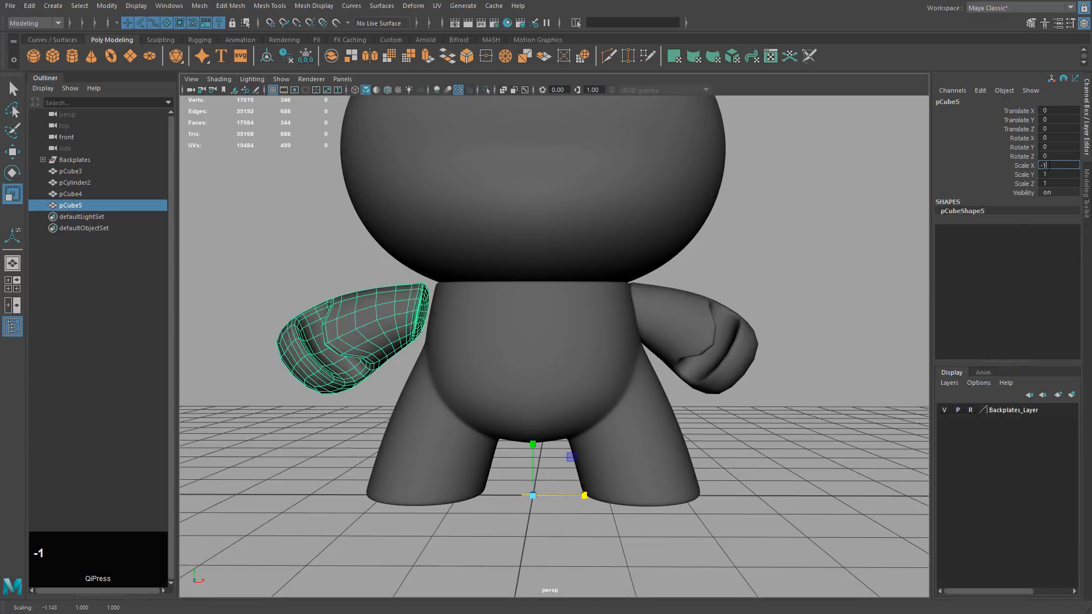
{"action": "type", "text": "1"}
{"action": "key", "text": "Return"}
{"action": "left_click", "coordinate": [846, 277]}
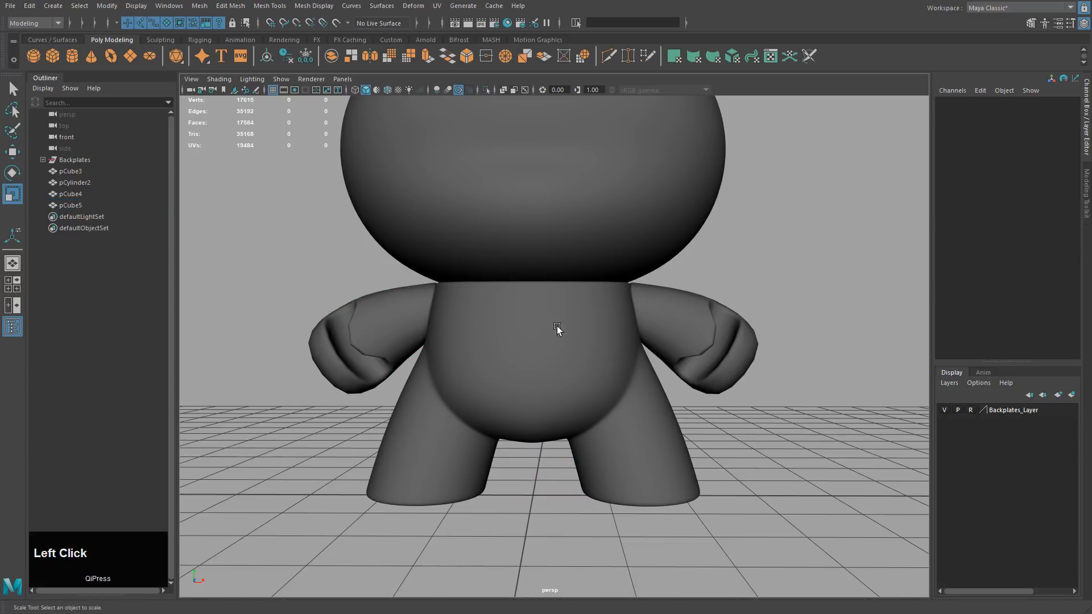
Step: Freeze the mirrored arm's transformations
{"action": "left_click", "coordinate": [410, 324]}
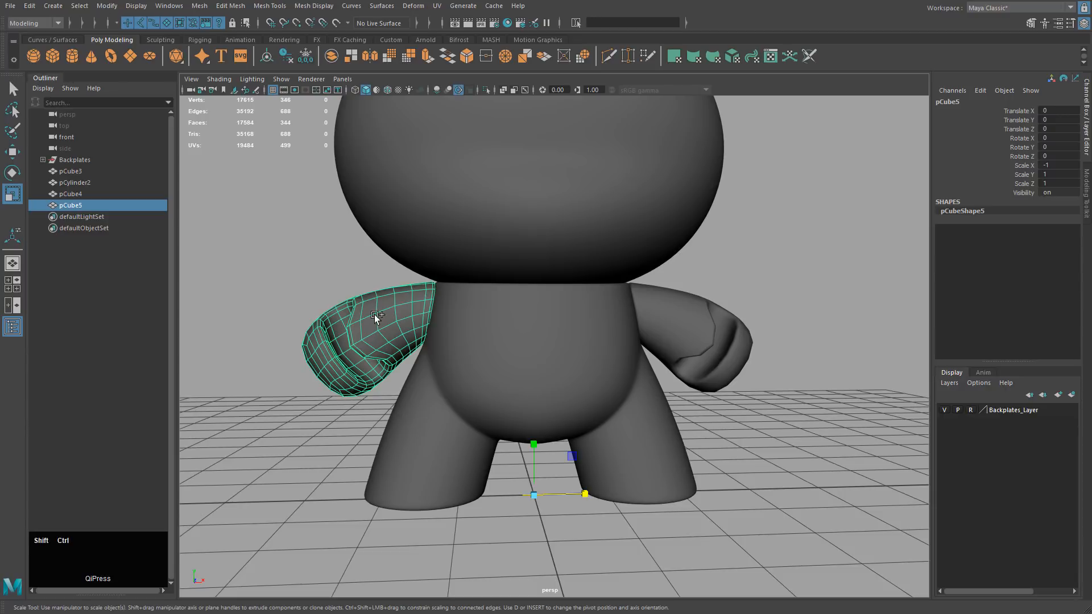
{"action": "key", "text": "f"}
{"action": "right_click_drag", "start_coordinate": [744, 307], "coordinate": [679, 295], "text": "alt"}
{"action": "middle_click_drag", "start_coordinate": [679, 295], "coordinate": [671, 352], "text": "alt"}
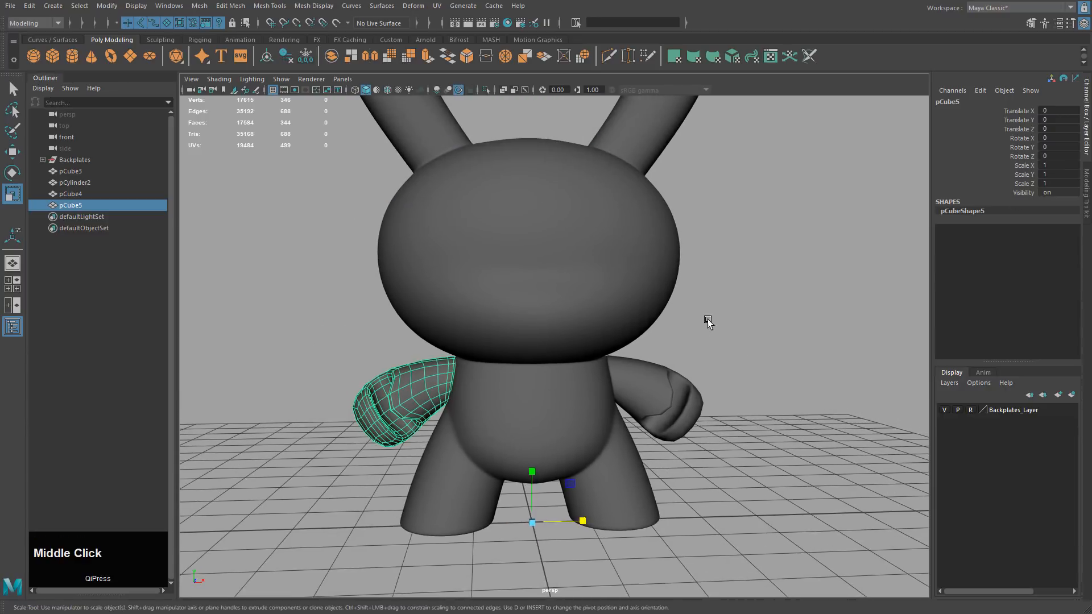
Step: Select both arms and turn on their smooth mesh preview
{"action": "left_click", "coordinate": [749, 328]}
{"action": "left_click_drag", "start_coordinate": [749, 329], "coordinate": [722, 328], "text": "alt"}
{"action": "left_click", "coordinate": [630, 373], "text": "shift"}
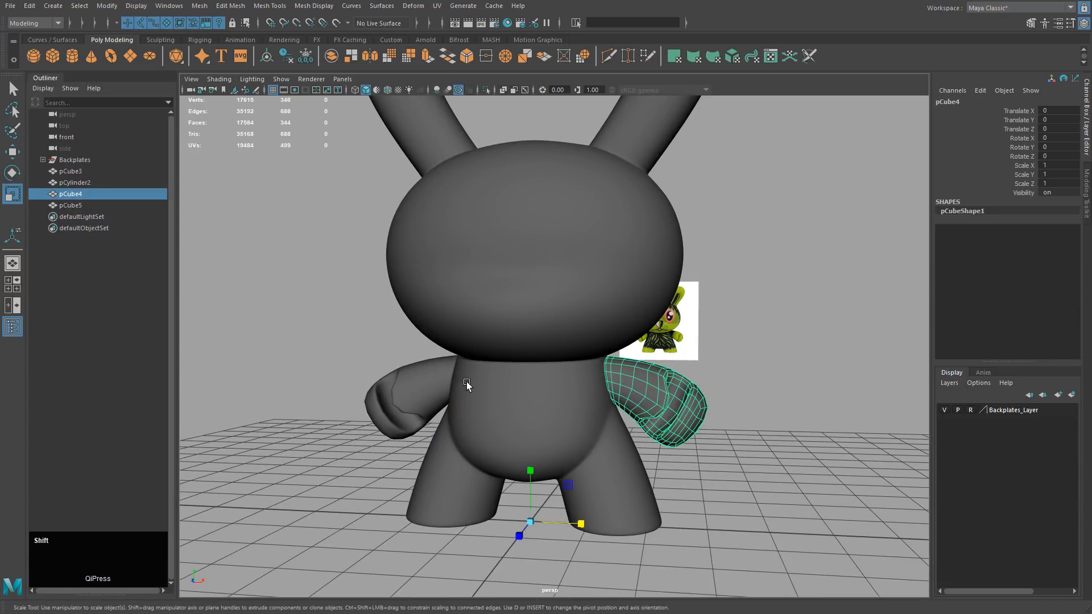
{"action": "left_click", "coordinate": [467, 381], "text": "shift"}
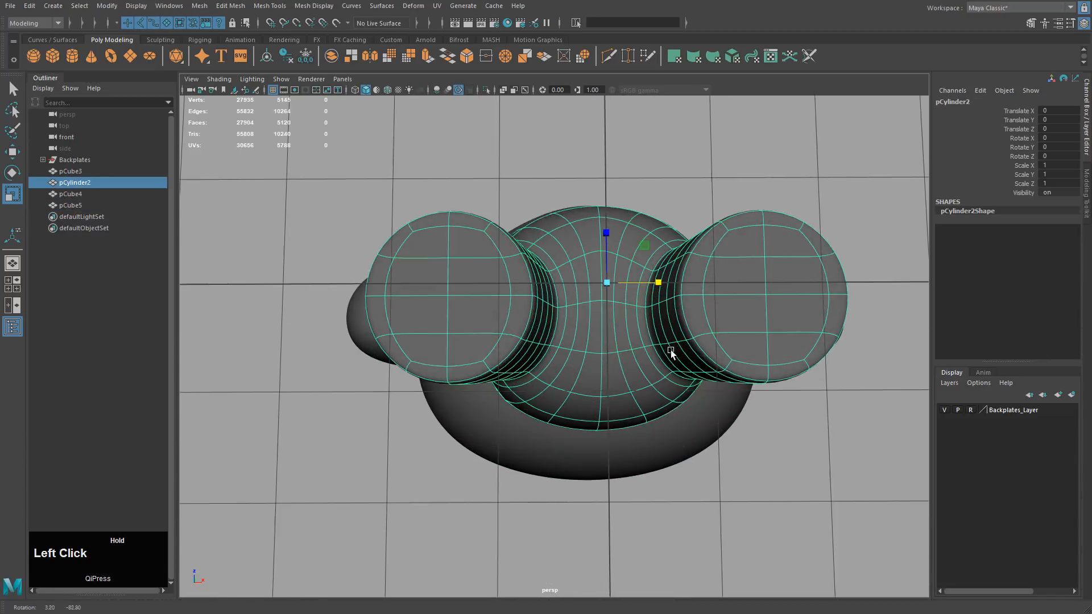
Step: Examine the body's underside between the legs with smooth mesh preview on and off
{"action": "key", "text": "1"}
{"action": "left_click_drag", "start_coordinate": [670, 350], "coordinate": [637, 375], "text": "alt"}
{"action": "middle_click_drag", "start_coordinate": [700, 318], "coordinate": [629, 406], "text": "alt"}
{"action": "left_click_drag", "start_coordinate": [630, 406], "coordinate": [551, 244], "text": "alt"}
{"action": "key", "text": "3"}
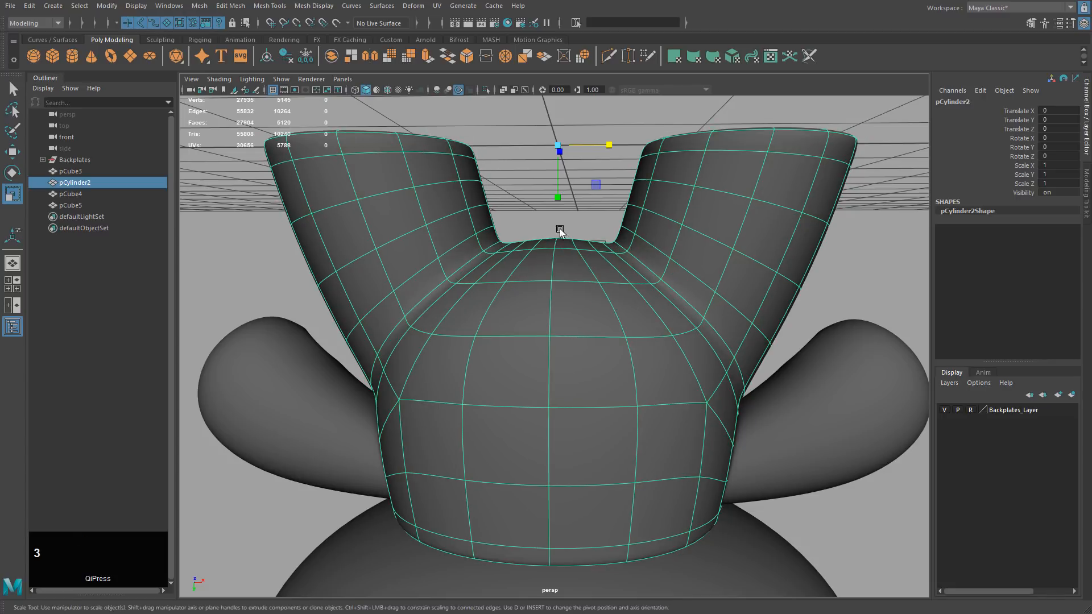
{"action": "key", "text": "1"}
{"action": "middle_click_drag", "start_coordinate": [556, 277], "coordinate": [563, 310], "text": "alt"}
{"action": "right_click_drag", "start_coordinate": [563, 309], "coordinate": [612, 295], "text": "alt"}
{"action": "left_click_drag", "start_coordinate": [611, 296], "coordinate": [573, 283], "text": "alt"}
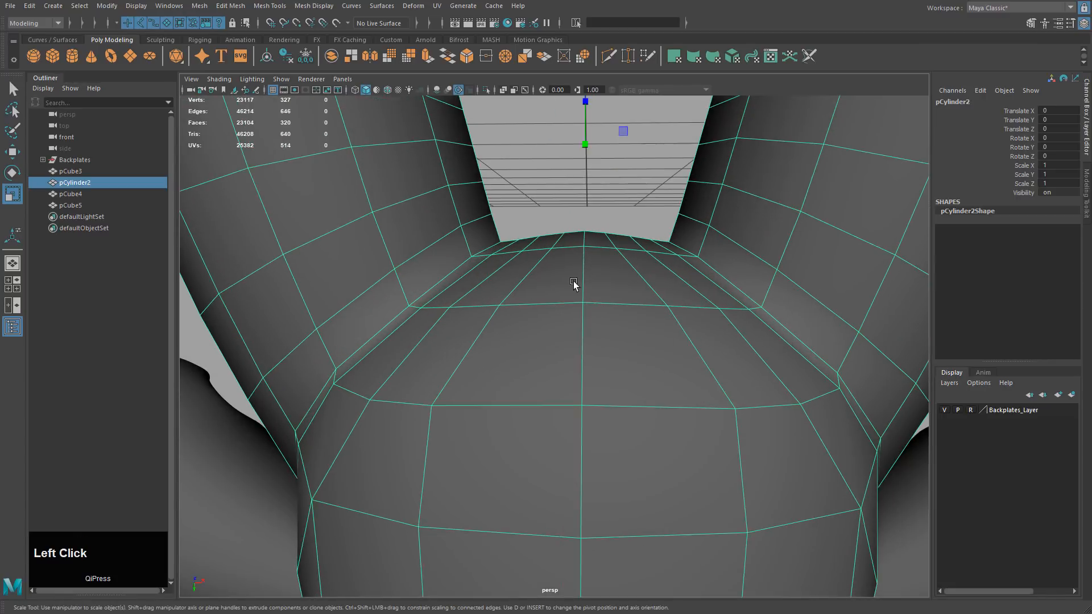
Step: Select the centreline edges under the body between the legs, and return the body to object mode with smooth preview
{"action": "right_click_drag", "start_coordinate": [574, 282], "coordinate": [575, 260]}
{"action": "left_click", "coordinate": [575, 265]}
{"action": "key", "text": "q"}
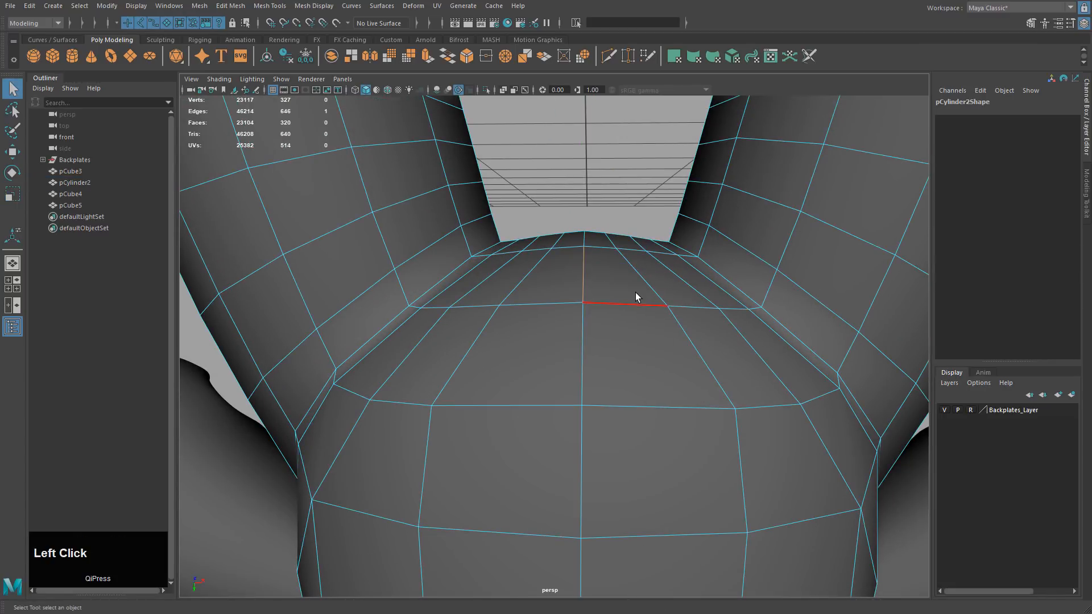
{"action": "left_click_drag", "start_coordinate": [635, 292], "coordinate": [606, 340], "text": "alt"}
{"action": "left_click", "coordinate": [588, 337], "text": "shift"}
{"action": "left_click", "coordinate": [588, 295], "text": "shift"}
{"action": "left_click_drag", "start_coordinate": [589, 297], "coordinate": [635, 327], "text": "alt"}
{"action": "left_click_drag", "start_coordinate": [618, 364], "coordinate": [649, 213], "text": "alt"}
{"action": "right_click", "coordinate": [649, 213], "text": "shift"}
{"action": "right_click_drag", "start_coordinate": [649, 213], "coordinate": [642, 326]}
{"action": "left_click_drag", "start_coordinate": [660, 312], "coordinate": [662, 422], "text": "alt"}
{"action": "right_click_drag", "start_coordinate": [592, 380], "coordinate": [631, 359]}
{"action": "key", "text": "3"}
{"action": "scroll", "coordinate": [813, 406], "scroll_direction": "down", "scroll_amount": 5}
{"action": "left_click", "coordinate": [794, 410]}
Step: Examine the whole smoothed character with both arms in place from the front
{"action": "left_click_drag", "start_coordinate": [717, 395], "coordinate": [697, 385], "text": "alt"}
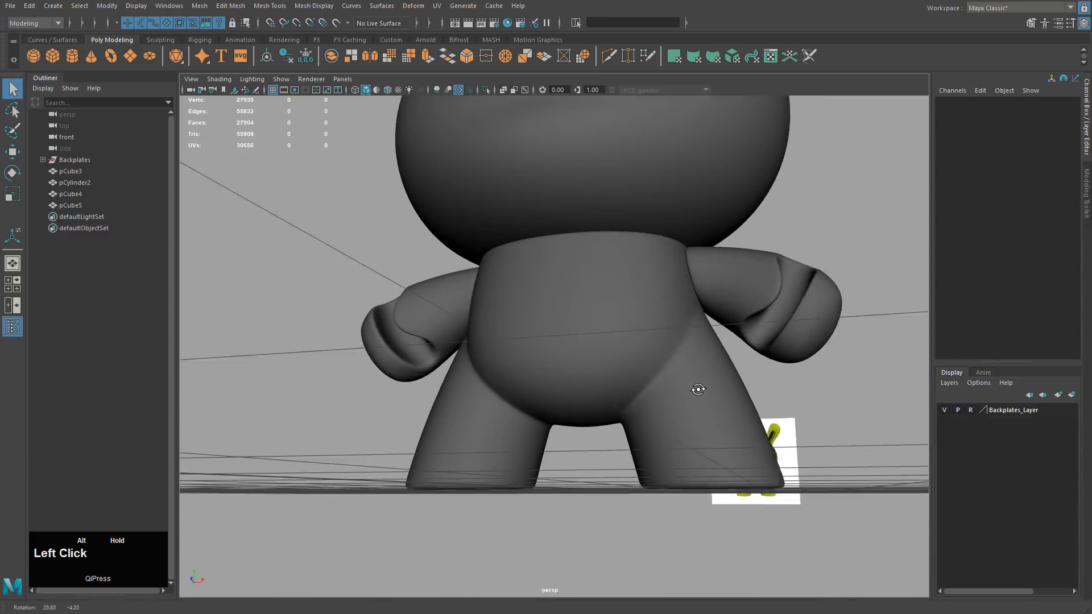
{"action": "middle_click_drag", "start_coordinate": [697, 385], "coordinate": [585, 370], "text": "alt"}
{"action": "mouse_move", "coordinate": [585, 370]}
{"action": "left_mouse_down", "text": "alt"}
{"action": "mouse_move", "coordinate": [607, 366]}
{"action": "mouse_move", "coordinate": [601, 356]}
{"action": "left_mouse_up", "text": "alt"}
{"action": "middle_click_drag", "start_coordinate": [601, 356], "coordinate": [541, 357], "text": "alt"}
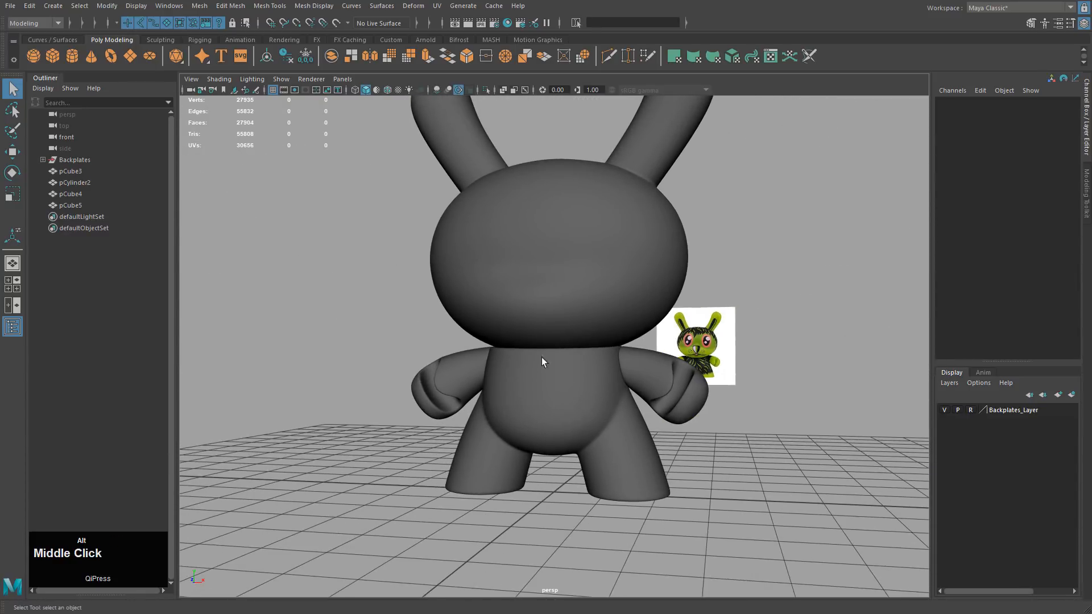
{"action": "left_click_drag", "start_coordinate": [397, 280], "coordinate": [628, 410]}
{"action": "left_click", "coordinate": [788, 439]}
{"action": "left_click_drag", "start_coordinate": [582, 380], "coordinate": [631, 385], "text": "alt"}
Step: Rename the head mesh as head and the torso-and-legs mesh as body
{"action": "left_click", "coordinate": [87, 172]}
{"action": "double_click", "coordinate": [87, 171]}
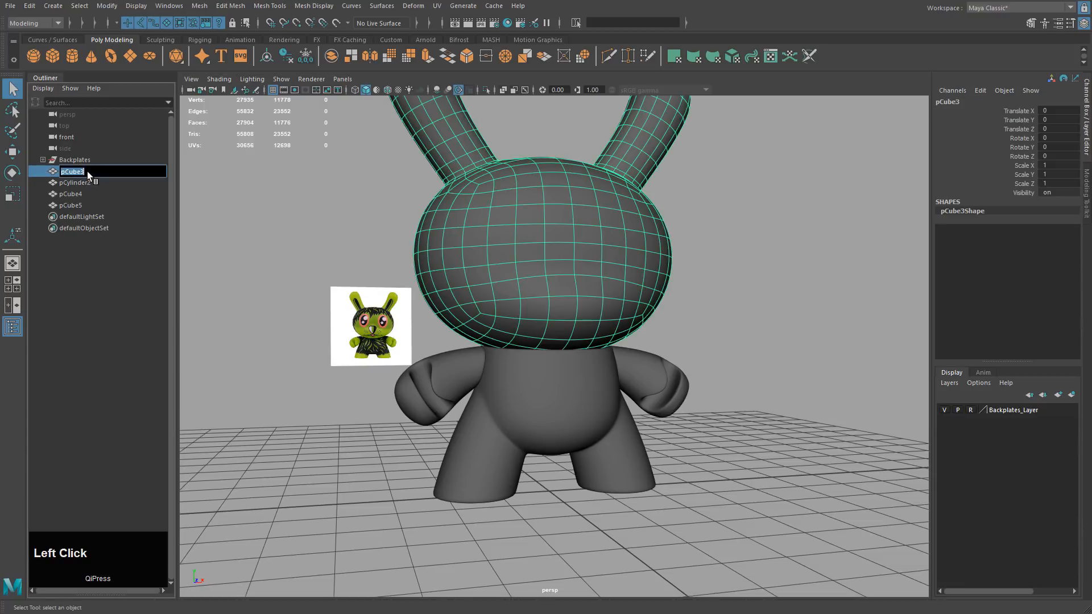
{"action": "type", "text": "head"}
{"action": "key", "text": "Return"}
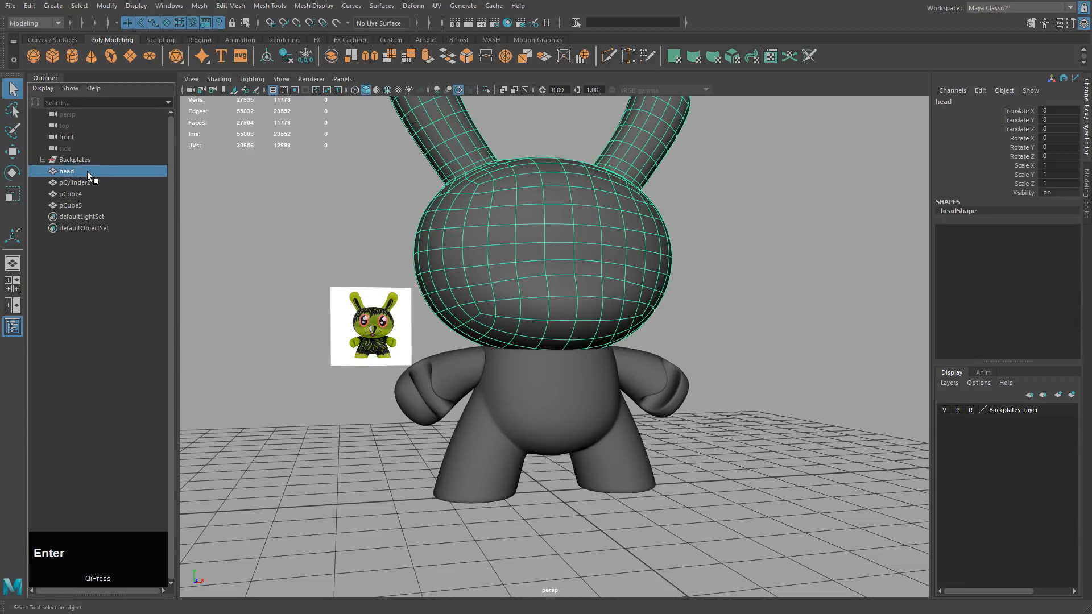
{"action": "double_click", "coordinate": [76, 182]}
{"action": "type", "text": "bod"}
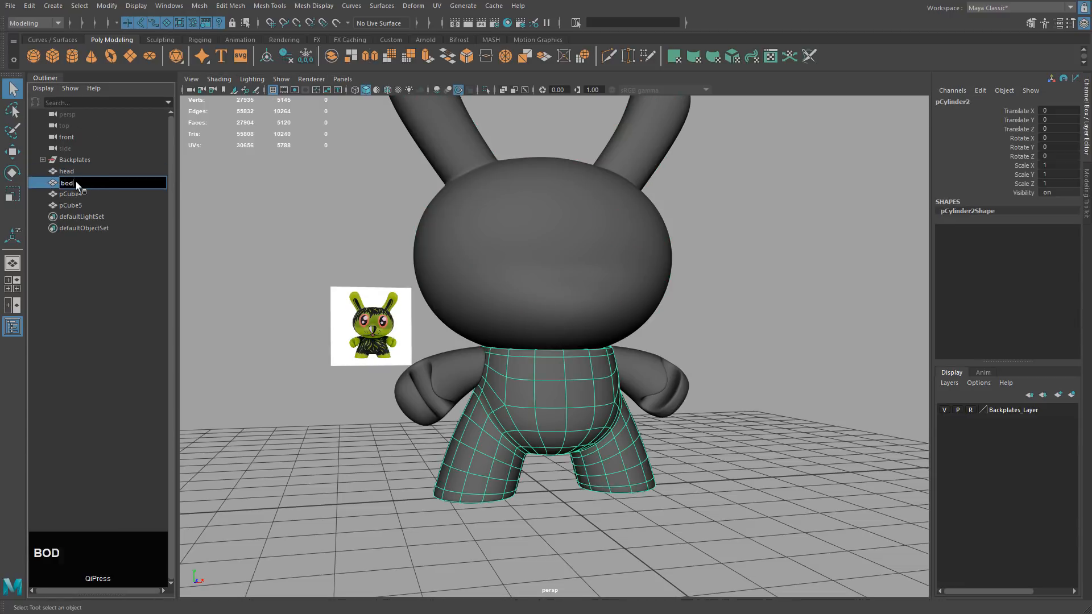
{"action": "type", "text": "y"}
{"action": "key", "text": "Return"}
Step: Rename the original arm as armL and the mirrored arm as armR
{"action": "double_click", "coordinate": [76, 194]}
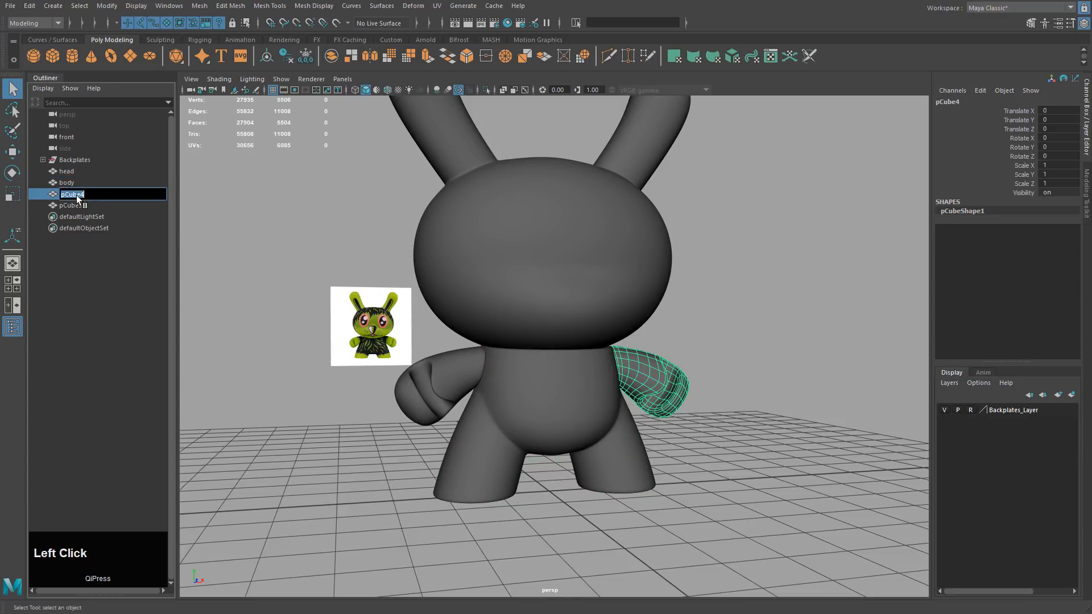
{"action": "type", "text": "armL"}
{"action": "key", "text": "Return"}
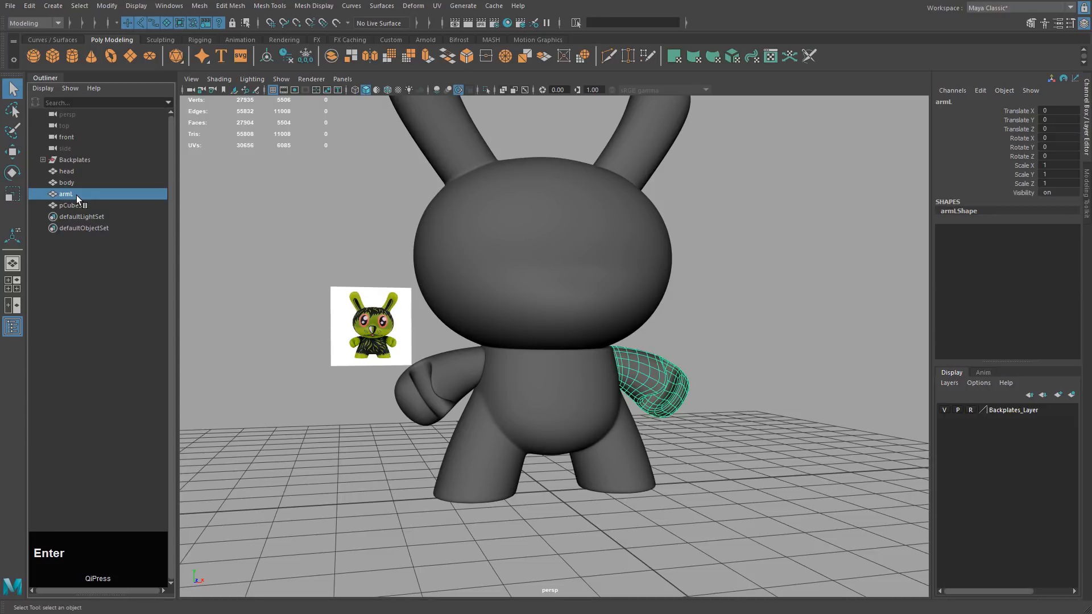
{"action": "double_click", "coordinate": [77, 204]}
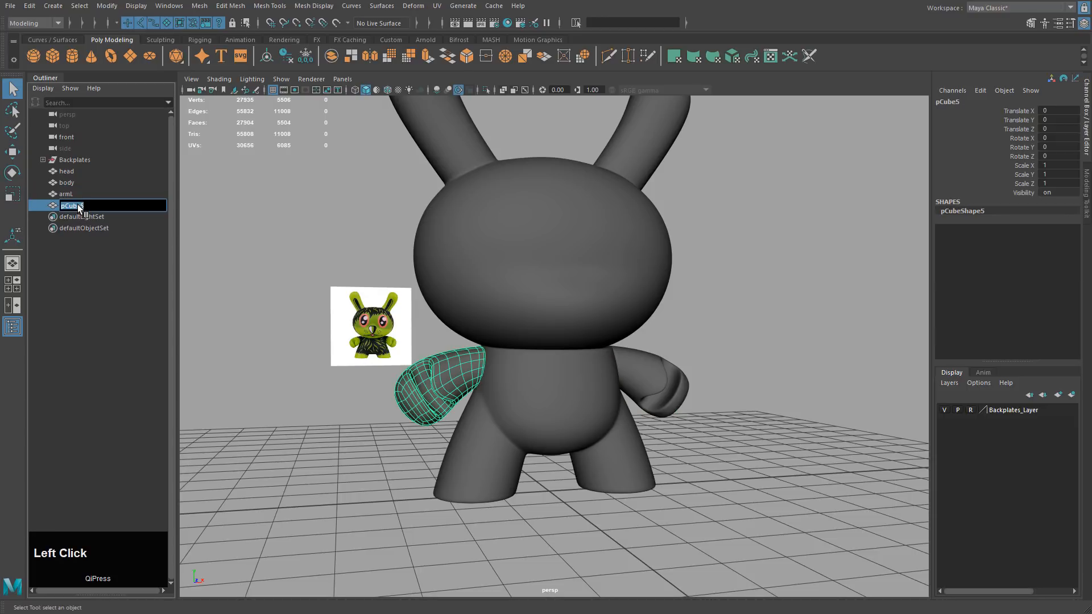
{"action": "type", "text": "armR"}
{"action": "key", "text": "Return"}
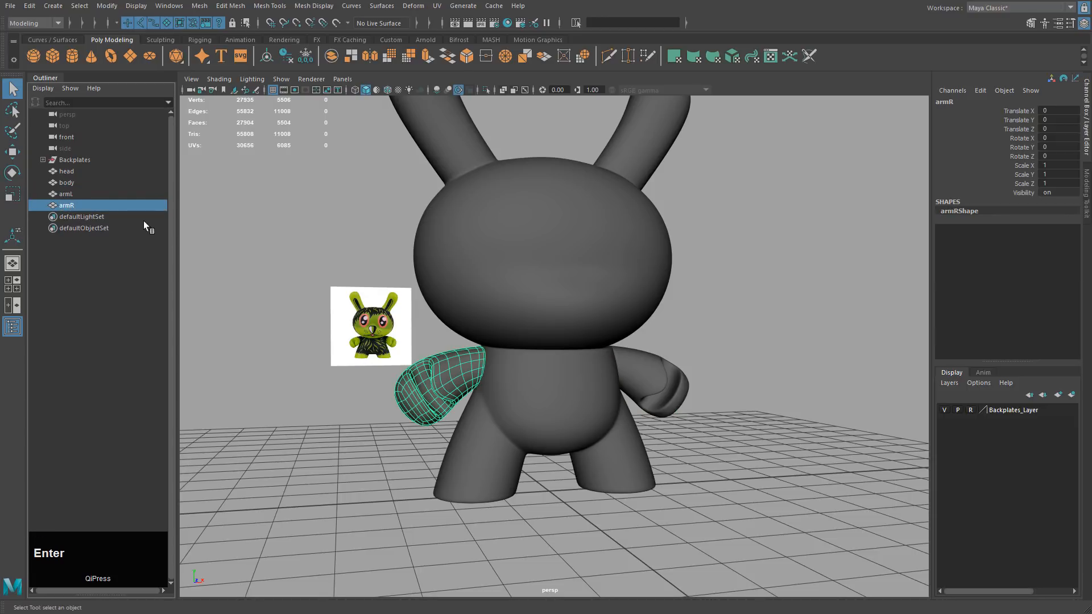
Step: Deselect everything and examine the finished character framed from the front
{"action": "left_click", "coordinate": [752, 301]}
{"action": "left_click_drag", "start_coordinate": [649, 326], "coordinate": [598, 319], "text": "alt"}
{"action": "middle_click_drag", "start_coordinate": [598, 320], "coordinate": [593, 365], "text": "alt"}
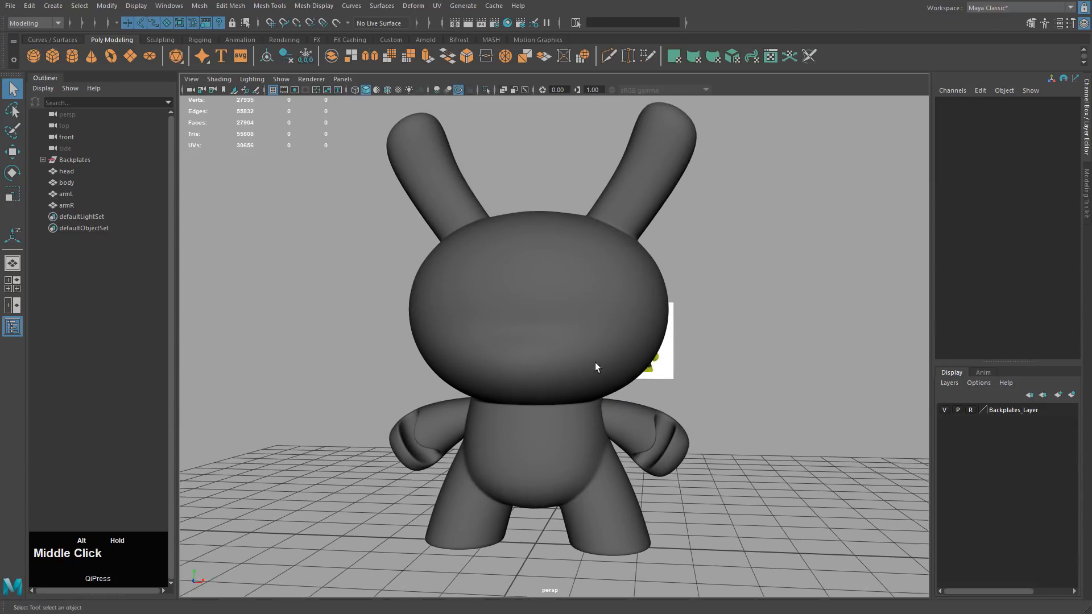
{"action": "left_click_drag", "start_coordinate": [593, 365], "coordinate": [606, 354], "text": "alt"}
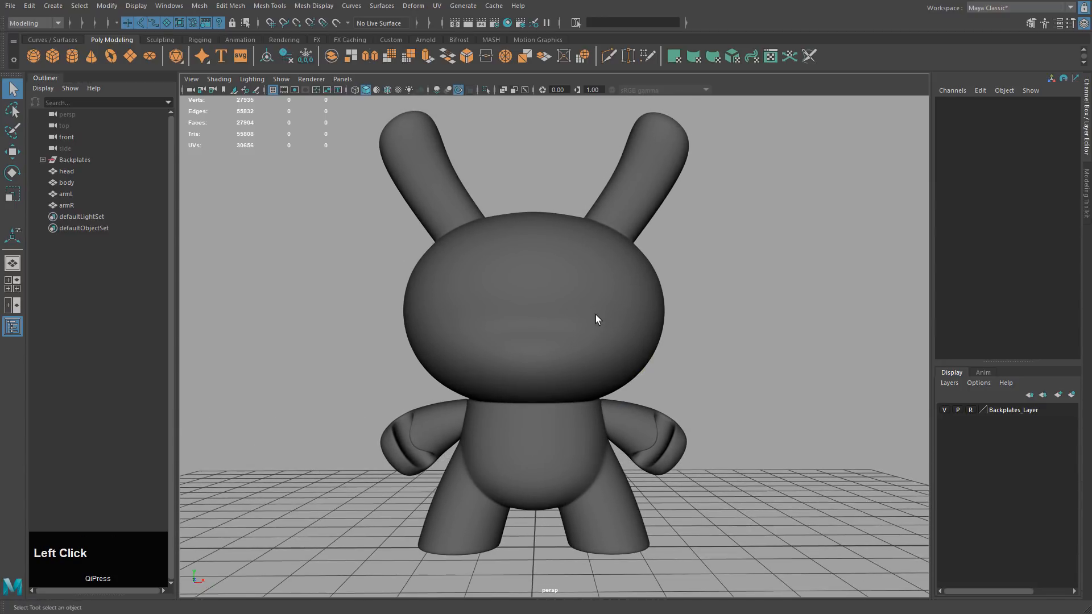
{"action": "middle_click_drag", "start_coordinate": [566, 314], "coordinate": [568, 323], "text": "alt"}
{"action": "left_click_drag", "start_coordinate": [568, 323], "coordinate": [577, 328], "text": "alt"}
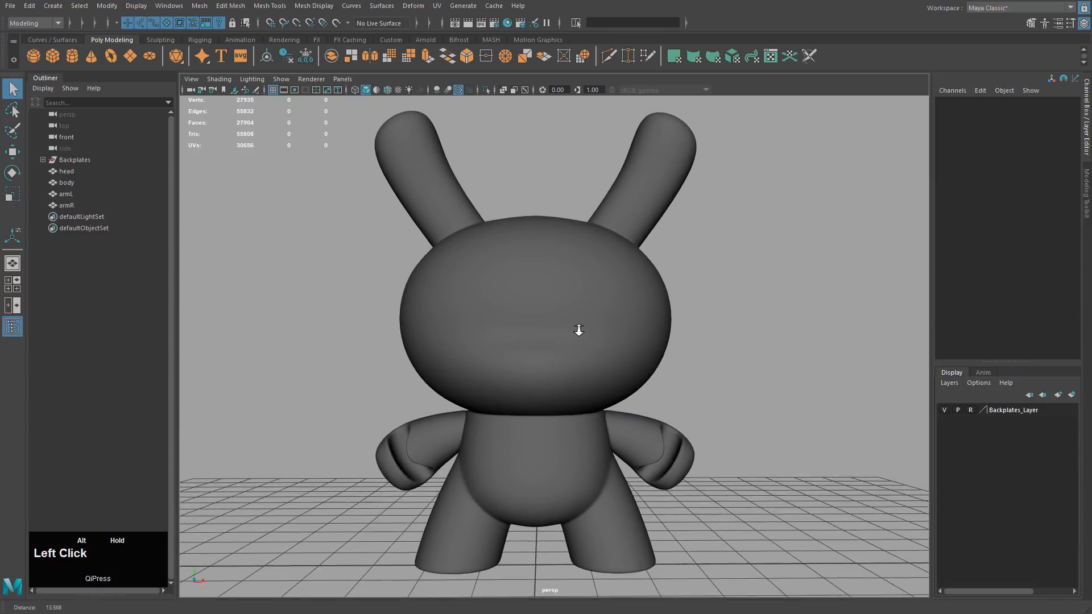
{"action": "middle_click_drag", "start_coordinate": [589, 327], "coordinate": [581, 327], "text": "alt"}
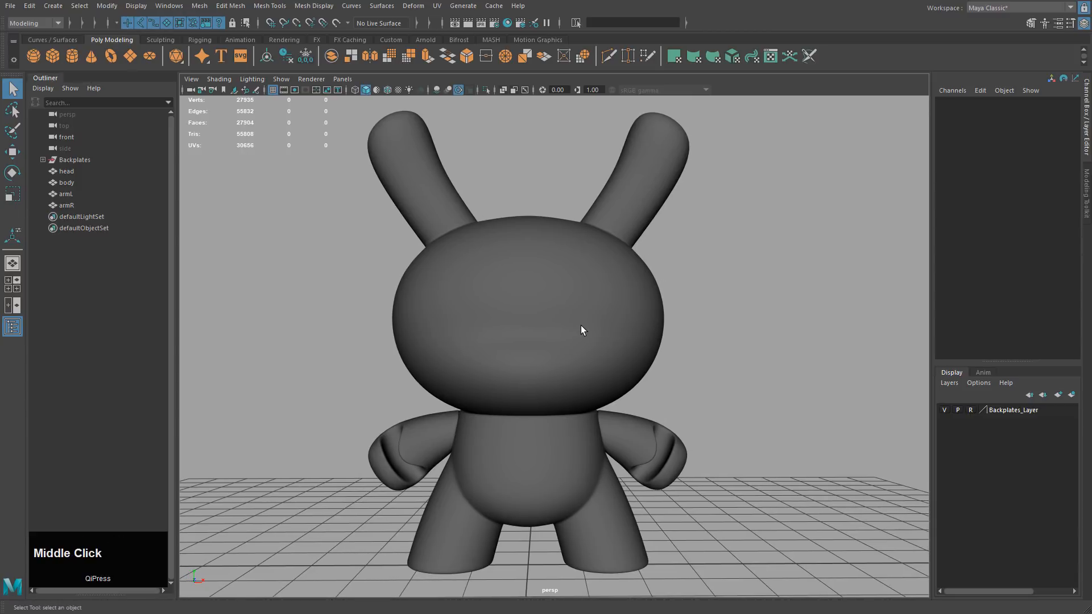